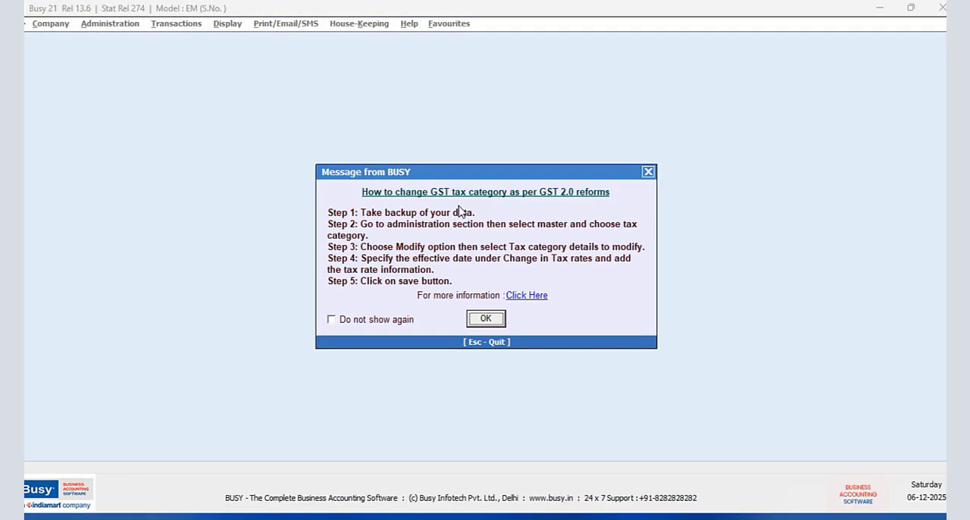
# - Dismiss the startup message and start creating a new company named Bharath Earth Movers
pyautogui.click(484, 319)
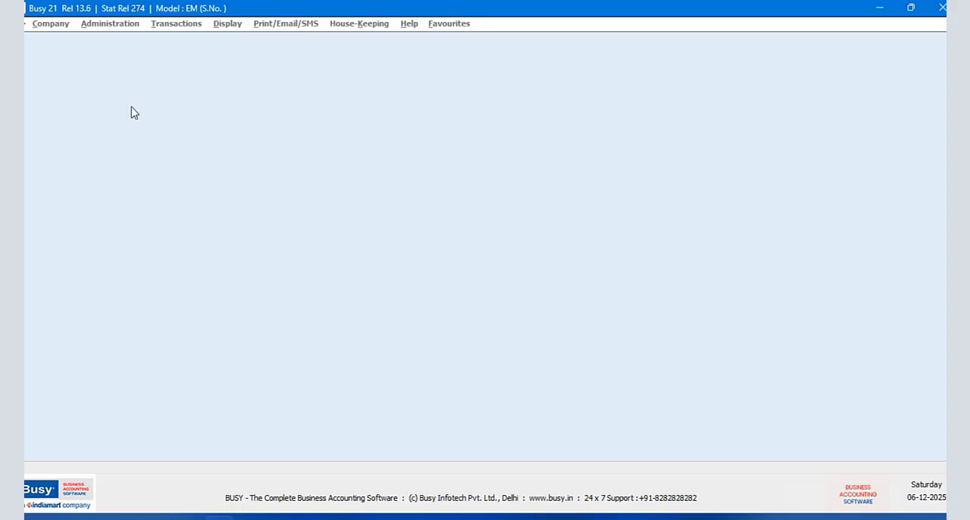
pyautogui.click(66, 37)
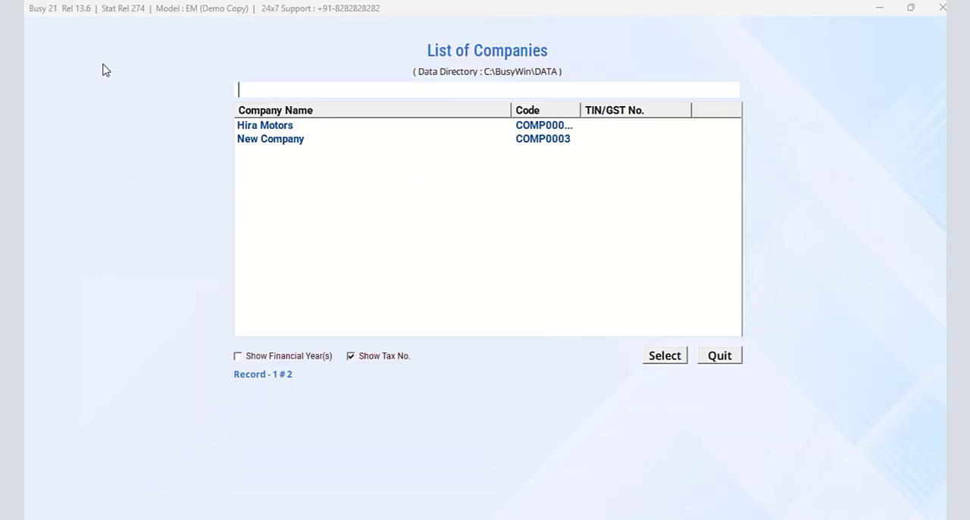
pyautogui.click(721, 354)
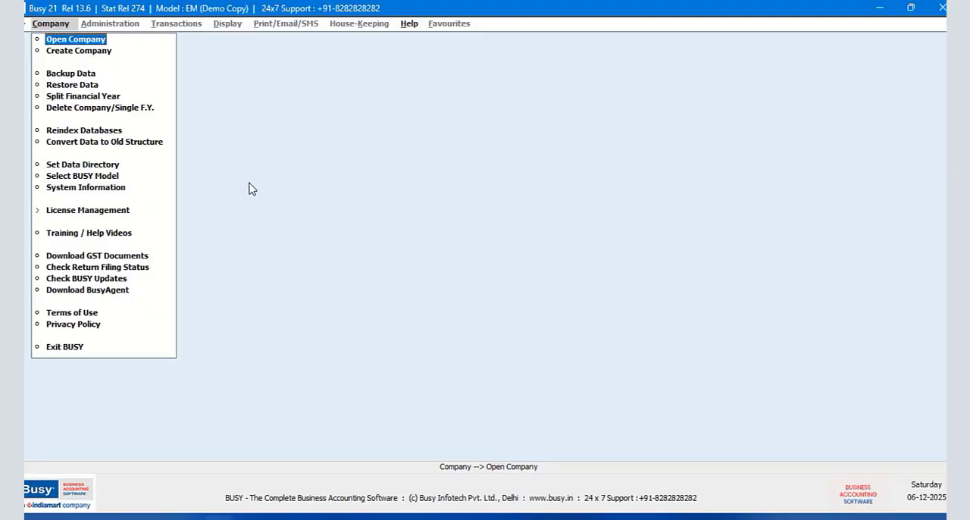
pyautogui.click(79, 51)
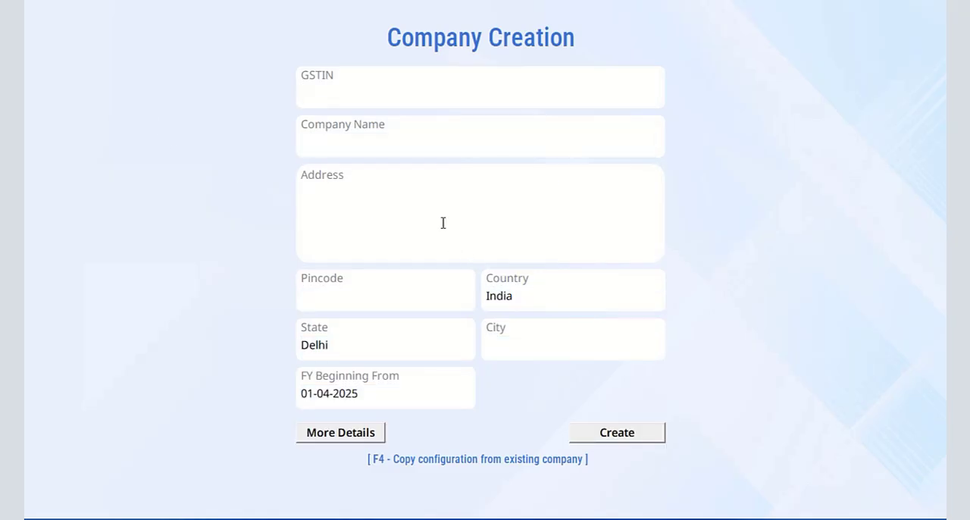
pyautogui.click(340, 141)
pyautogui.write('Bharath Earth Movers')
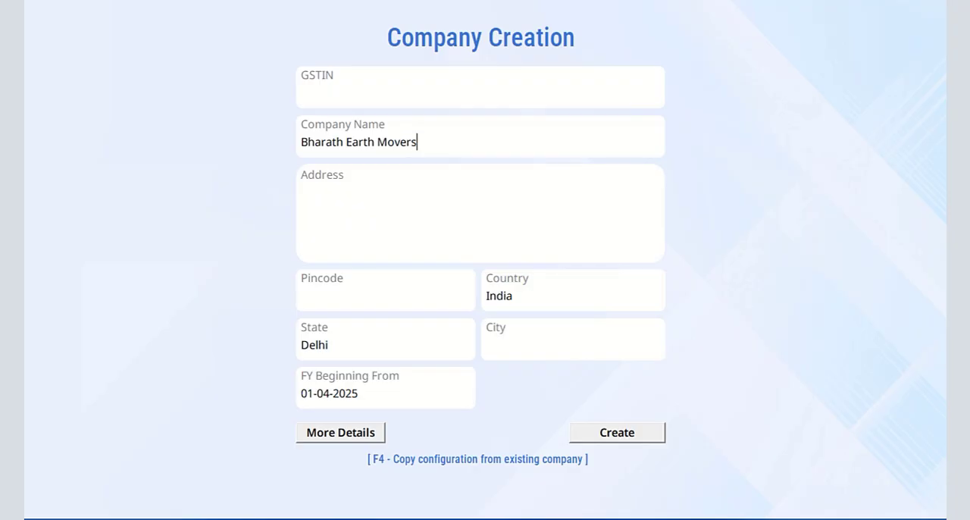
# - Fill in the company's postal address over four lines: street, town, district and state
pyautogui.click(324, 188)
pyautogui.write('Main Road')
pyautogui.press('Tab')
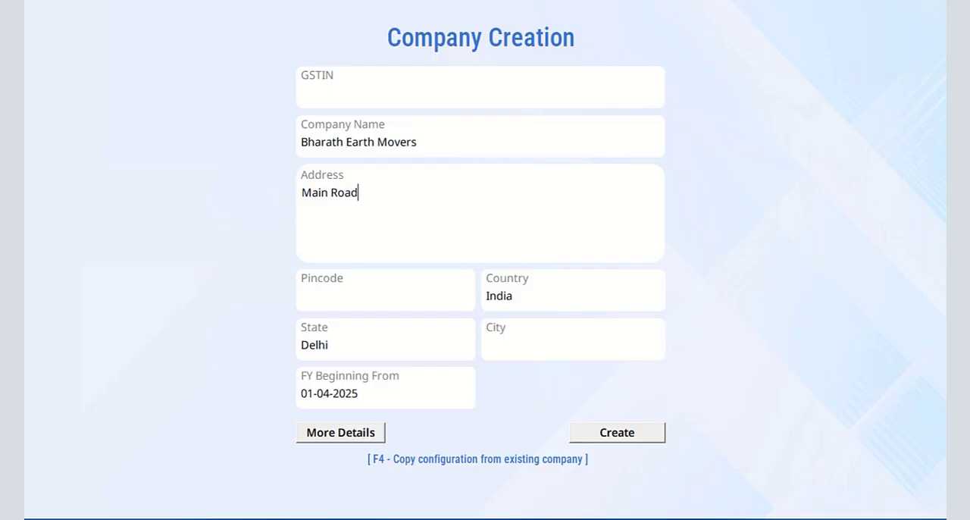
pyautogui.press('Tab')
pyautogui.write('irthahalli ')
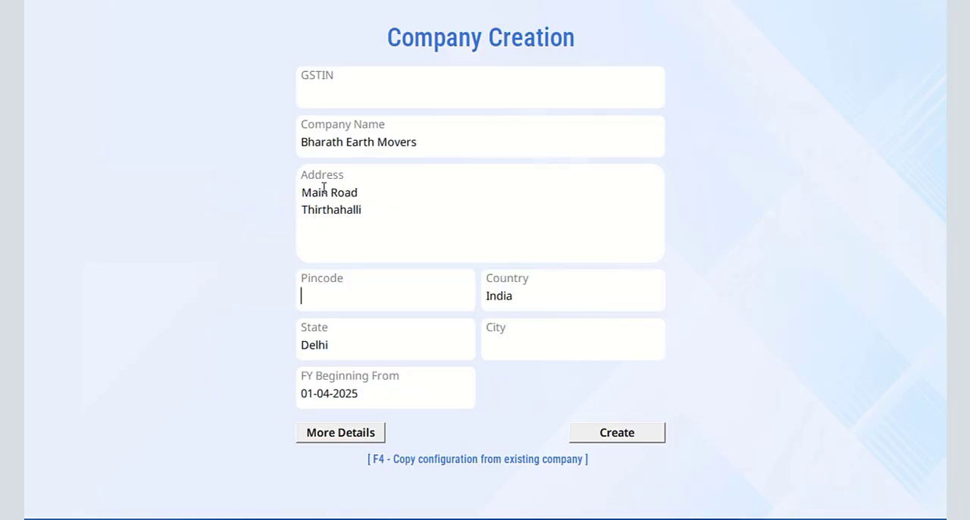
pyautogui.write('Shimogga Distric')
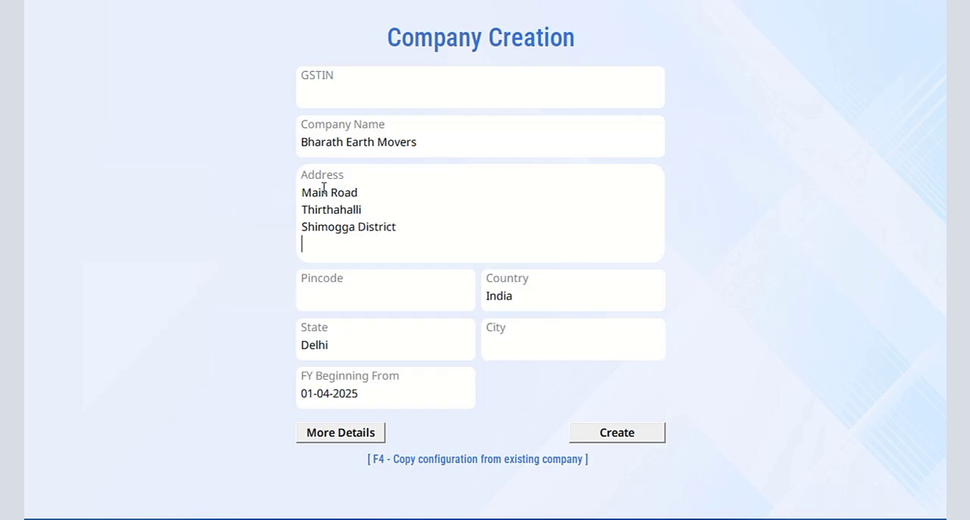
pyautogui.write('t')
pyautogui.press('Return')
pyautogui.write('Karnataka')
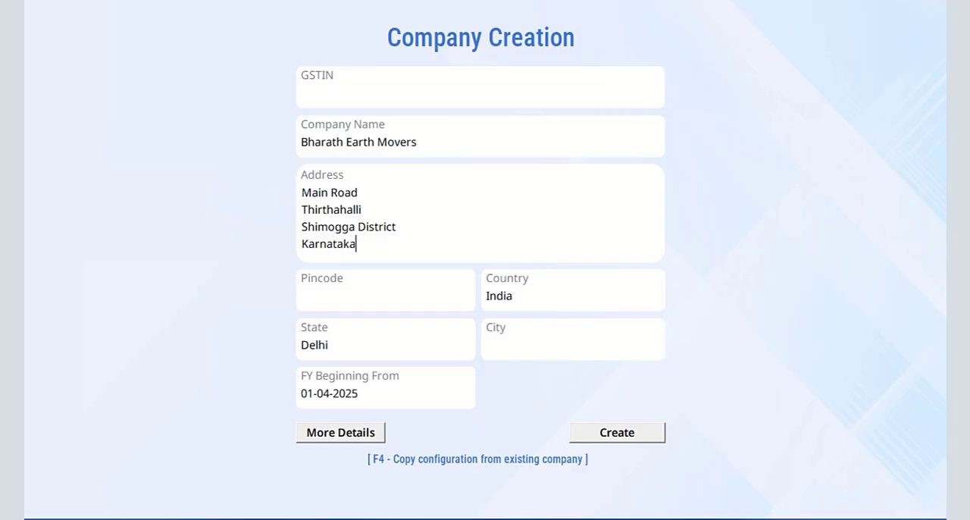
pyautogui.write('577')
# - Fill in the pincode of the company's address and keep India as the country
pyautogui.press('Return')
pyautogui.press('Return')
pyautogui.press('Return')
pyautogui.press('Return')
pyautogui.press('Return')
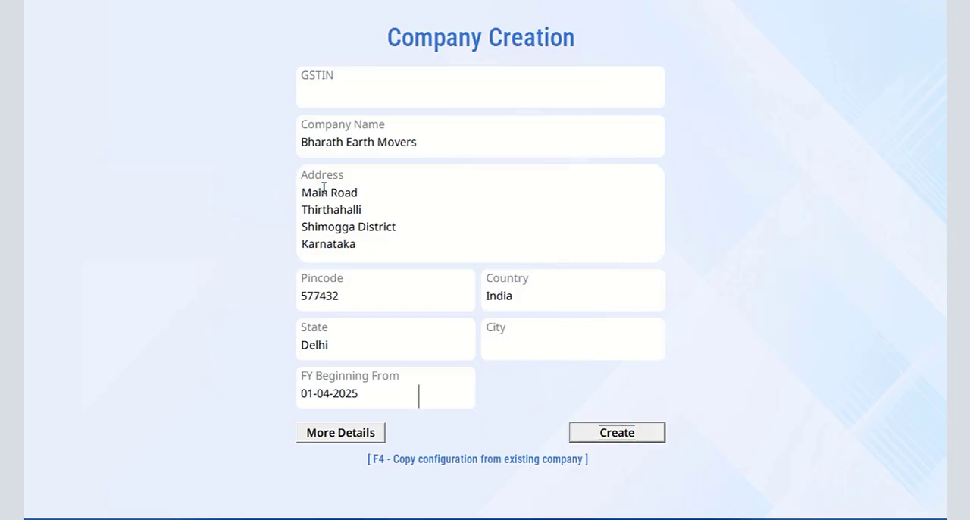
# - Change the company's state to Karnataka and fill in its city
pyautogui.click(336, 346)
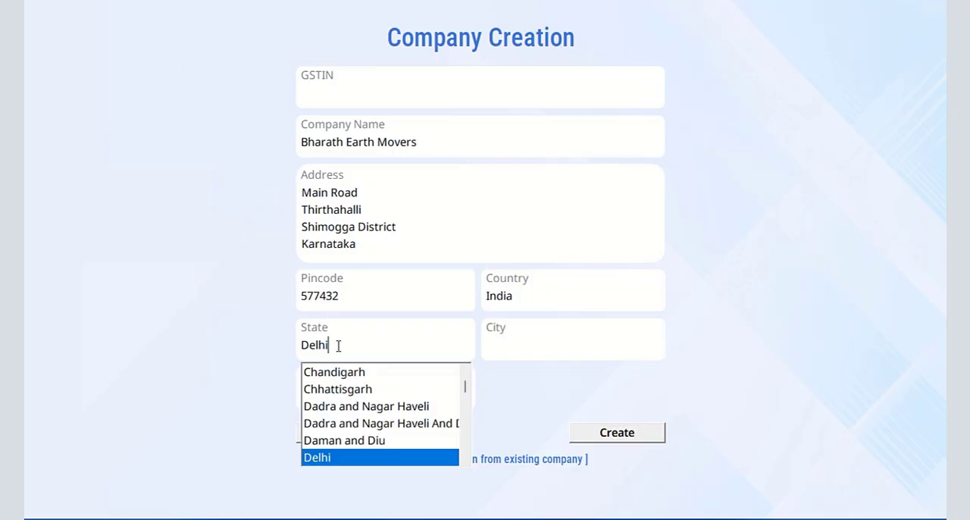
pyautogui.moveTo(336, 346); pyautogui.dragTo(261, 346)
pyautogui.press('BackSpace')
pyautogui.write('kar')
pyautogui.press('Return')
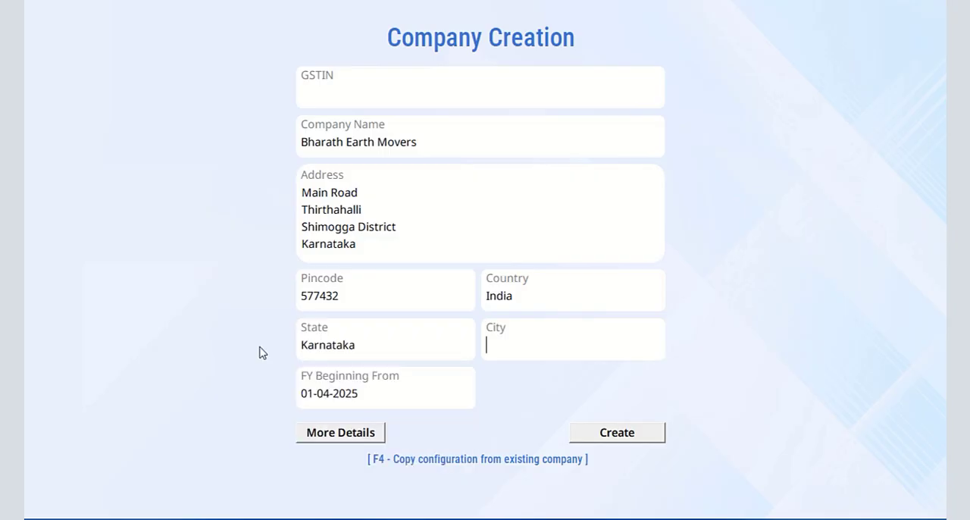
pyautogui.write('Thirthahalli')
pyautogui.press('Return')
# - Open the additional company details and fill in the company's e-mail address
pyautogui.click(375, 442)
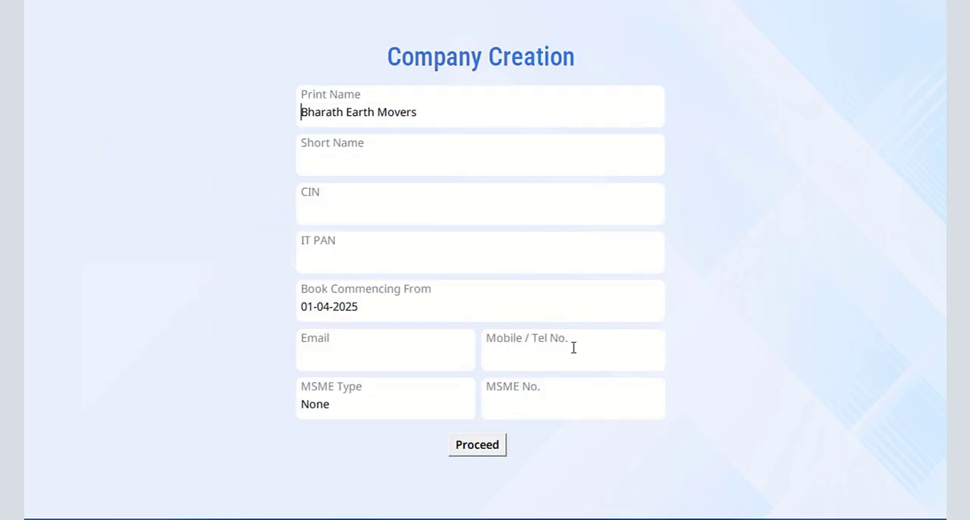
pyautogui.click(360, 358)
pyautogui.write('someone@yo')
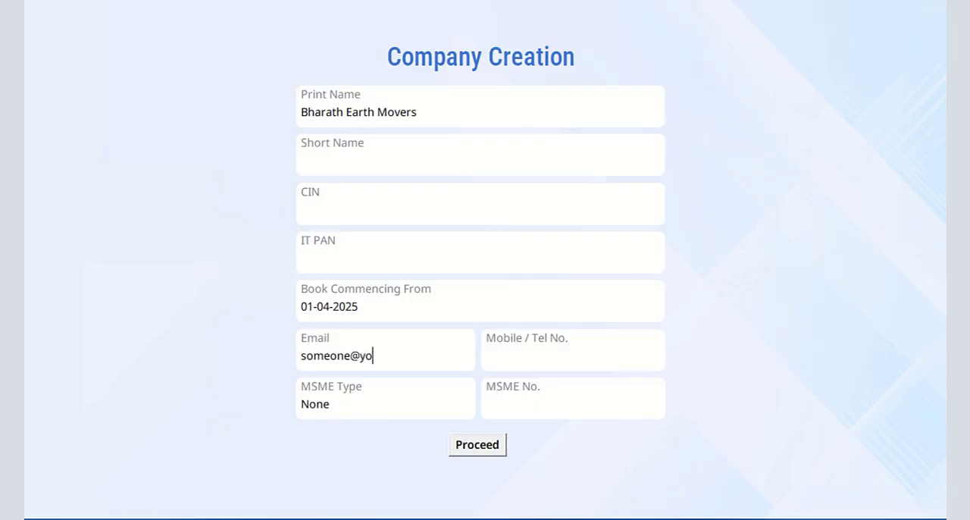
pyautogui.write('urcompany')
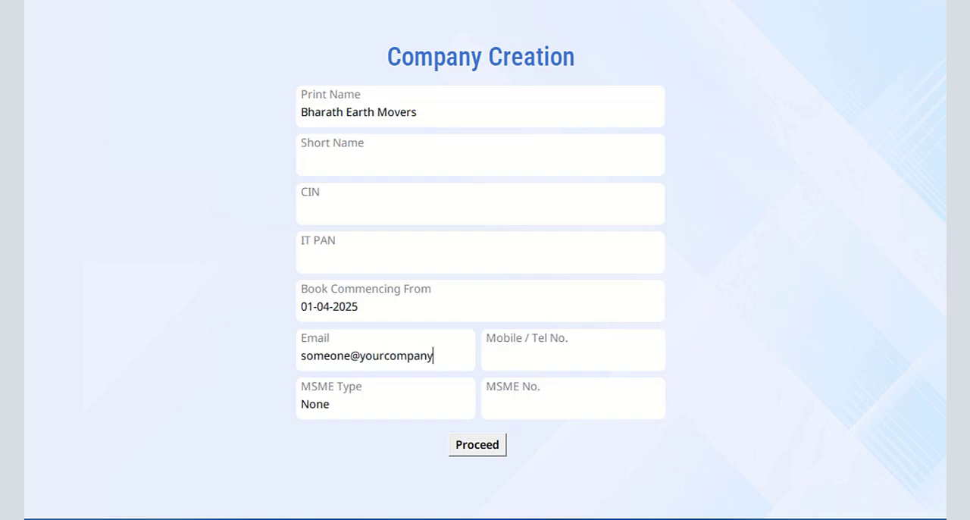
pyautogui.write('.com')
# - Fill in the company's phone number, accept the additional details and create the company
pyautogui.click(515, 360)
pyautogui.write('0123456789')
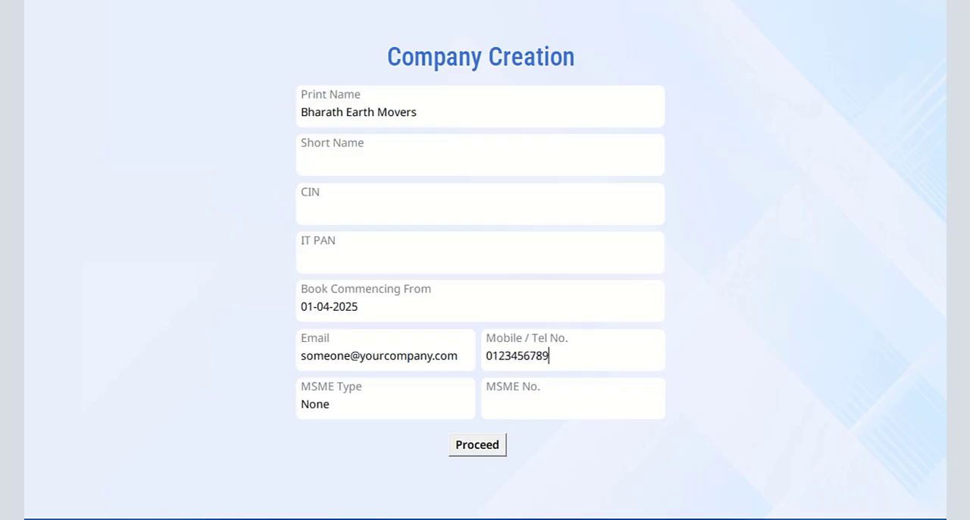
pyautogui.click(487, 448)
pyautogui.click(640, 438)
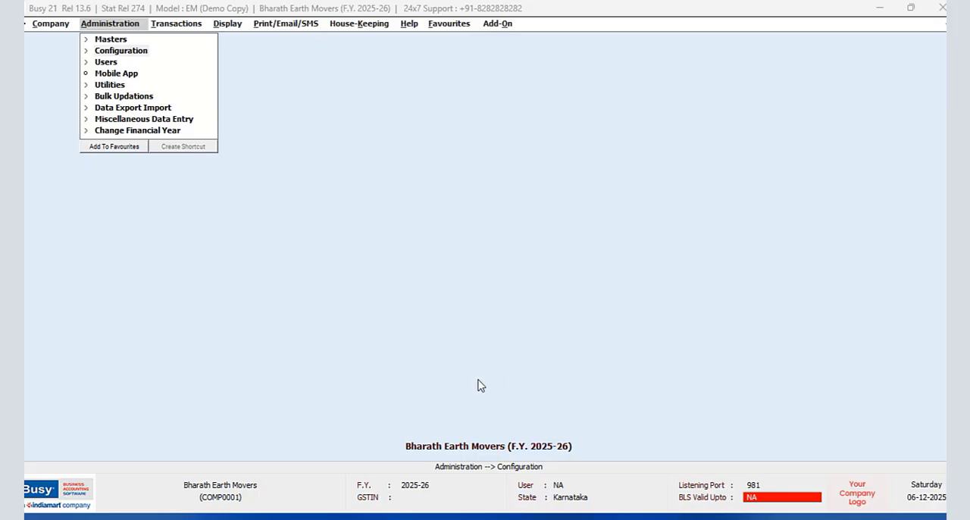
# - Open the voucher configuration of the Main series under the Sales voucher type
pyautogui.click(133, 53)
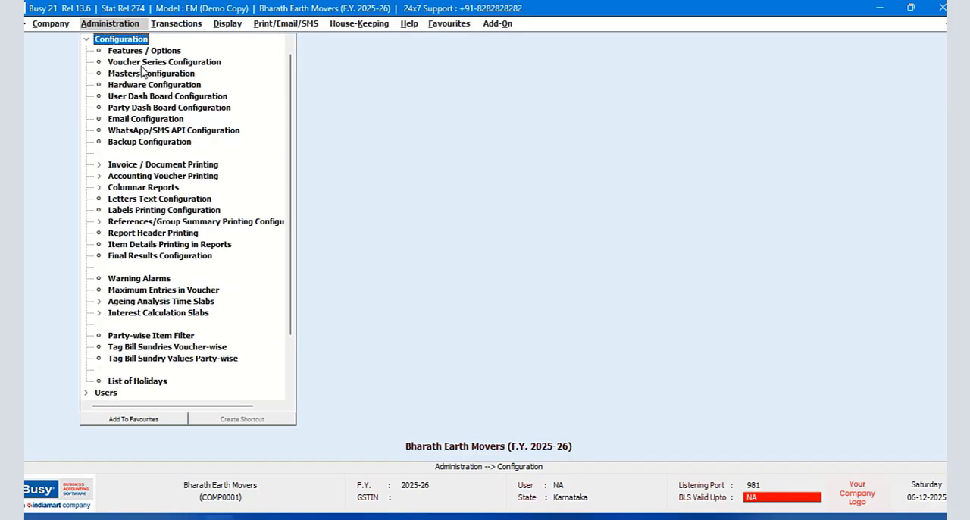
pyautogui.click(141, 63)
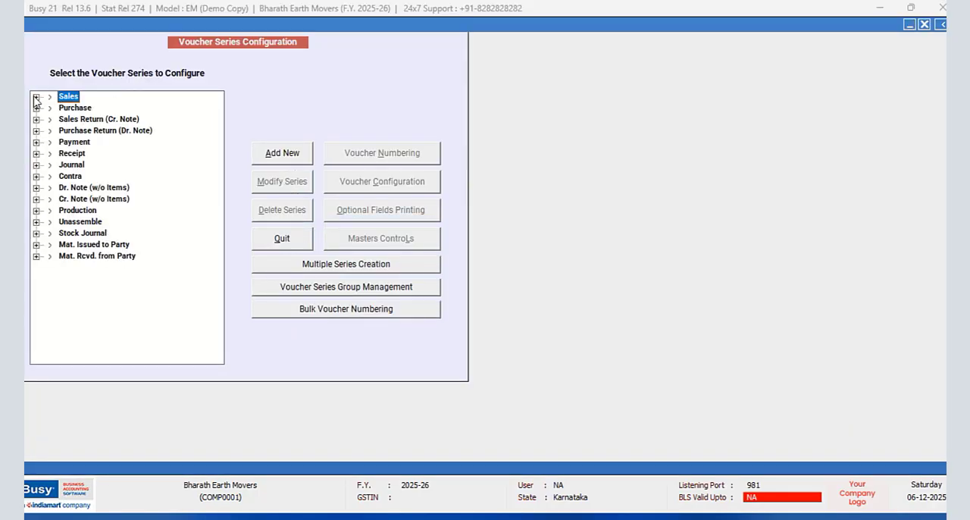
pyautogui.click(36, 97)
pyautogui.click(80, 108)
pyautogui.click(403, 191)
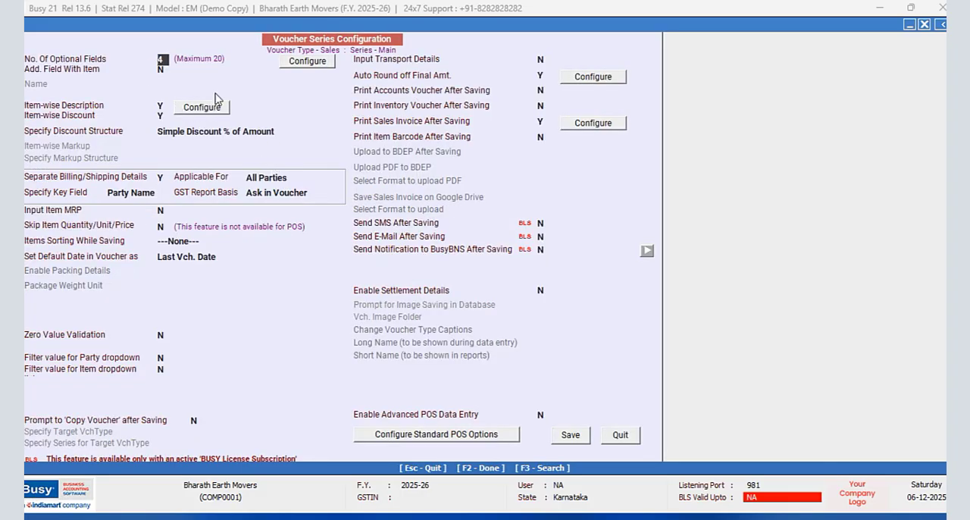
# - Review the Main sales series' optional fields, auto round-off options and discount structures, and quit the voucher series configuration
pyautogui.click(305, 60)
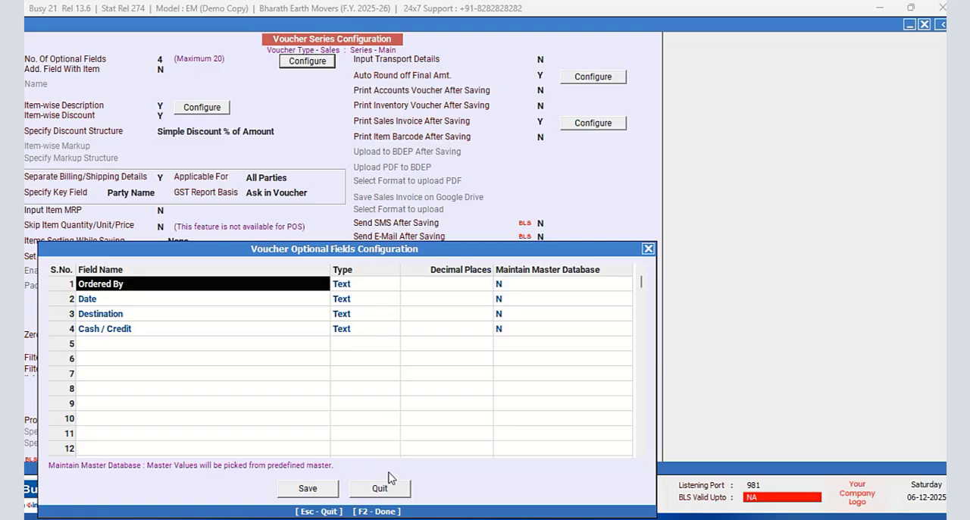
pyautogui.click(307, 489)
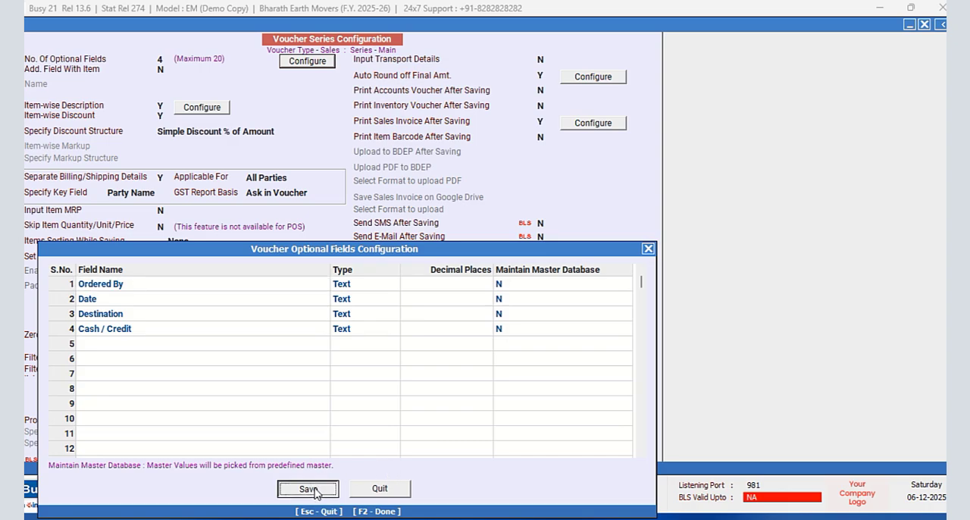
pyautogui.click(593, 79)
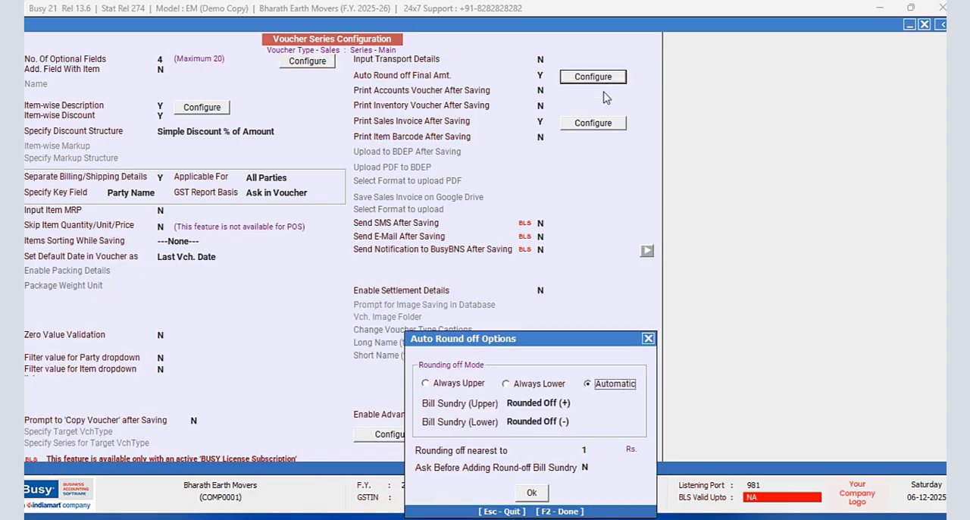
pyautogui.click(647, 339)
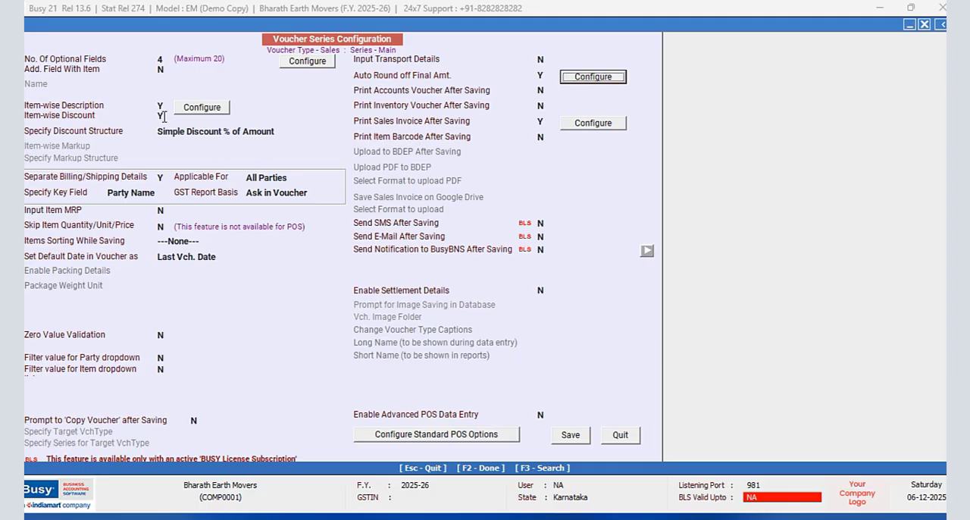
pyautogui.click(287, 131)
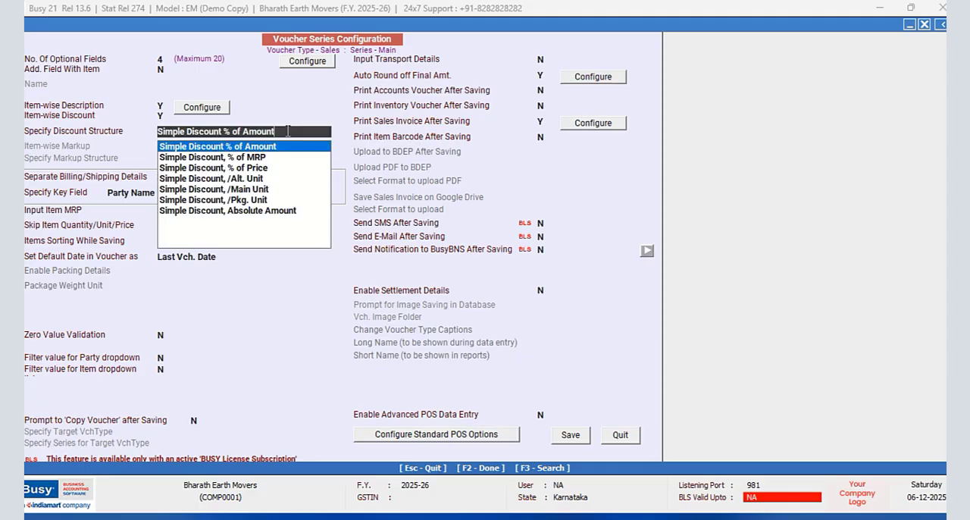
pyautogui.click(633, 437)
pyautogui.click(282, 249)
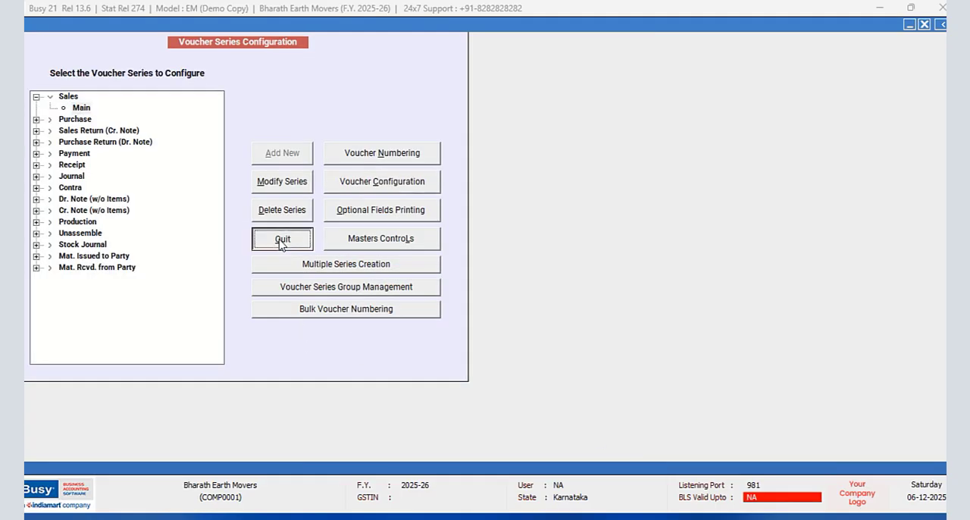
# - Add a new unit master named HOUR with the same print name and no alias
pyautogui.click(86, 38)
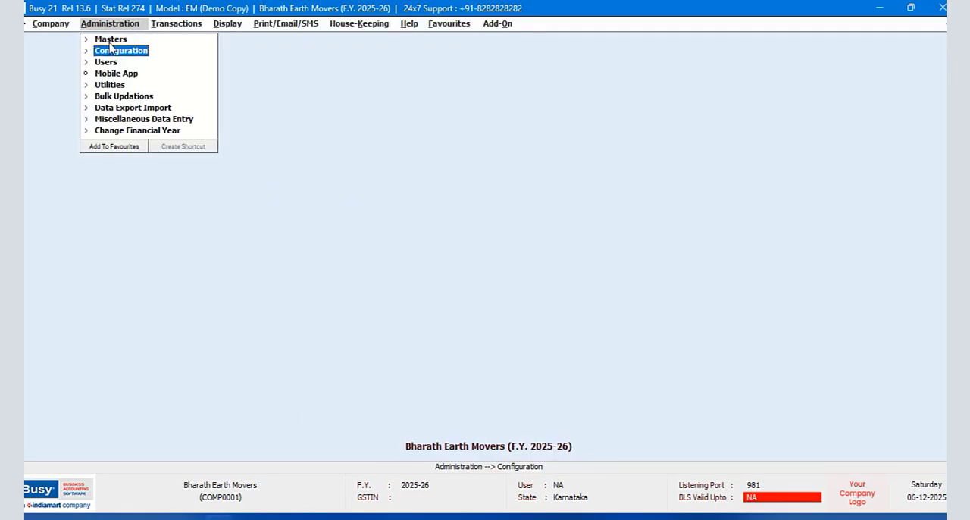
pyautogui.click(110, 39)
pyautogui.click(119, 97)
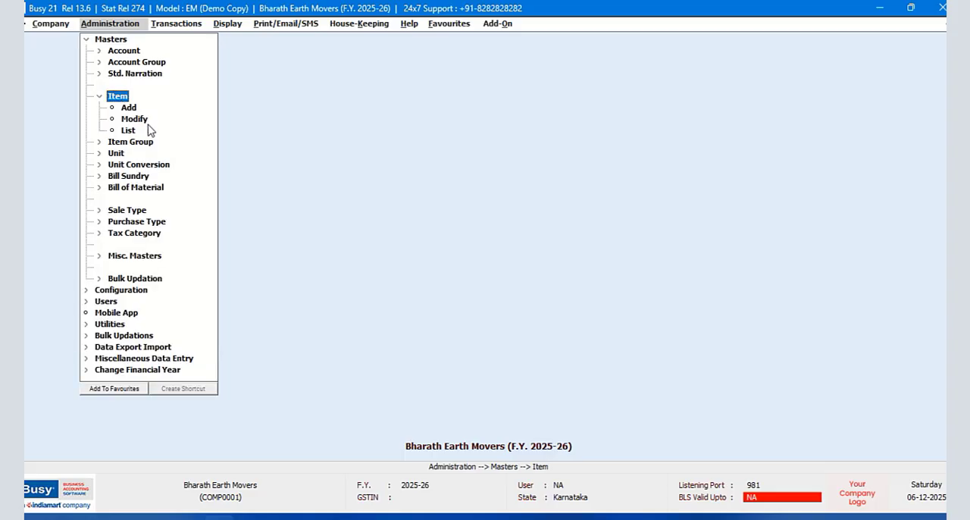
pyautogui.click(115, 154)
pyautogui.click(129, 164)
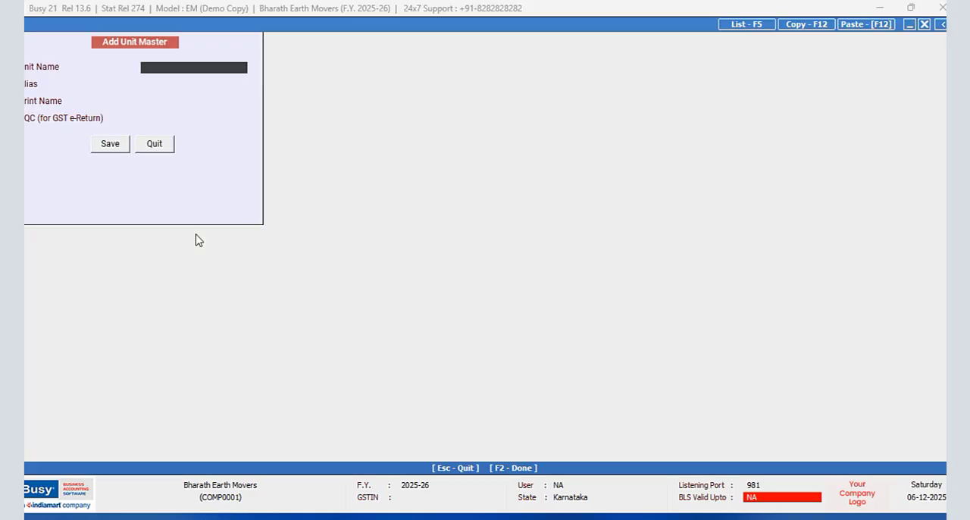
pyautogui.write('HOUR')
pyautogui.press('Return')
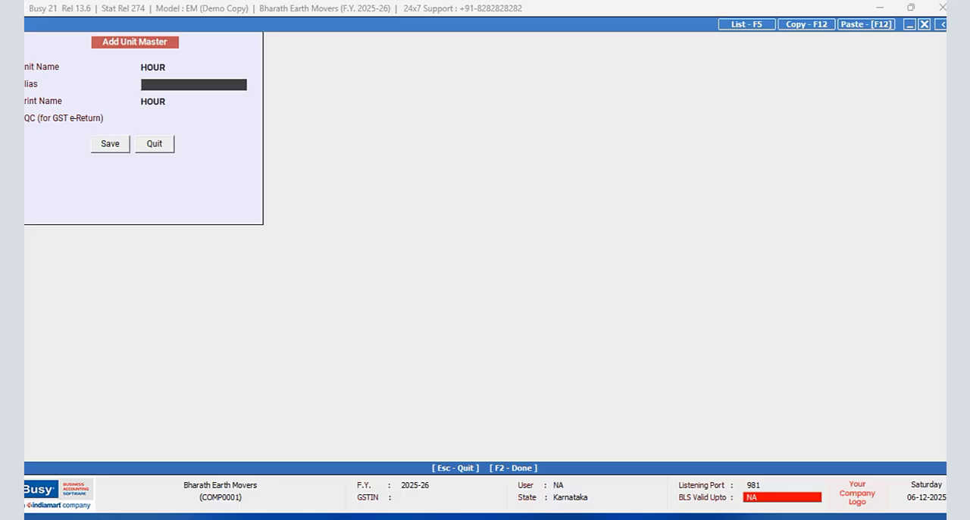
pyautogui.press('Return')
pyautogui.press('Return')
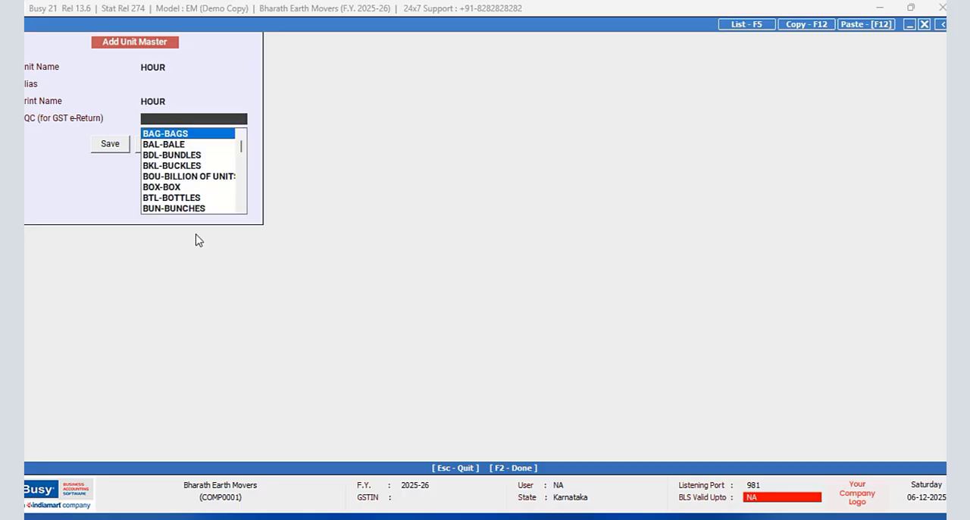
# - Set the HOUR unit's UQC for GST e-Return to OTH-OTHERS and save the unit
pyautogui.write('OT')
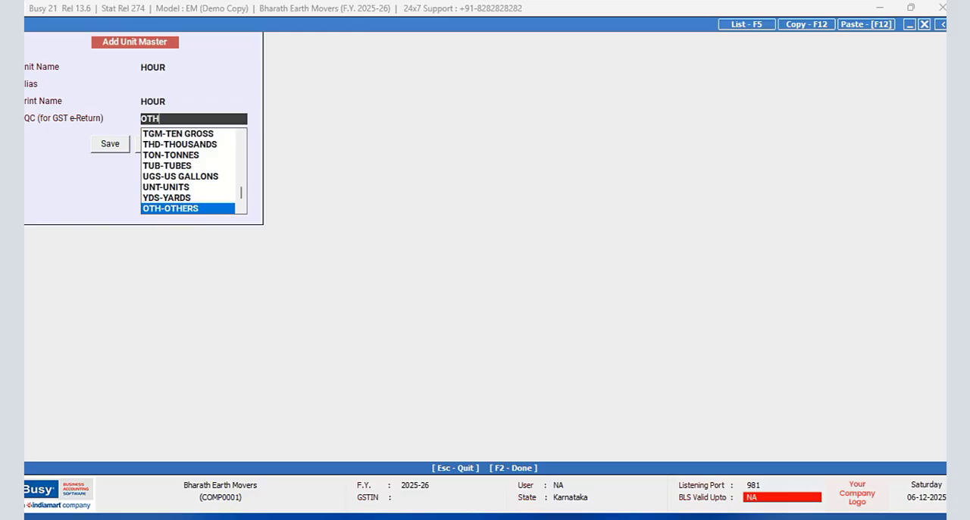
pyautogui.write('H')
pyautogui.press('Return')
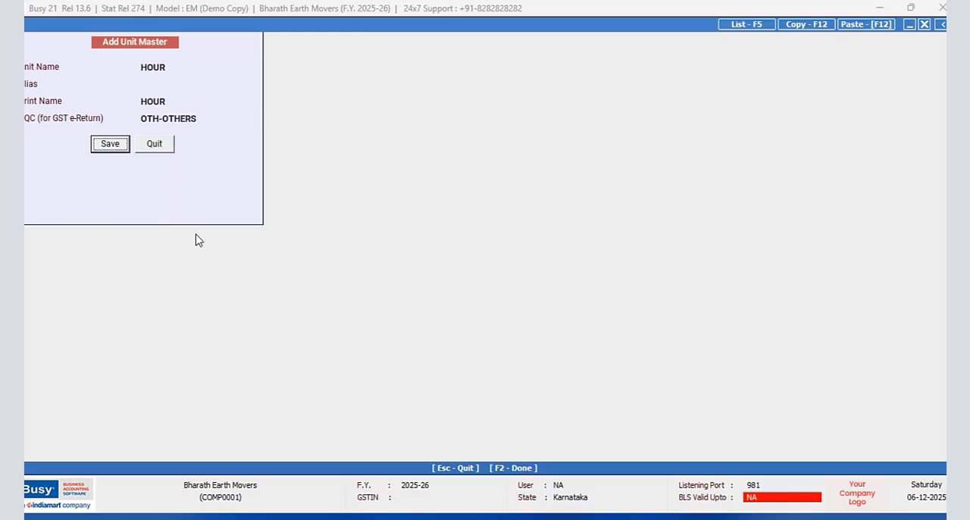
pyautogui.click(103, 148)
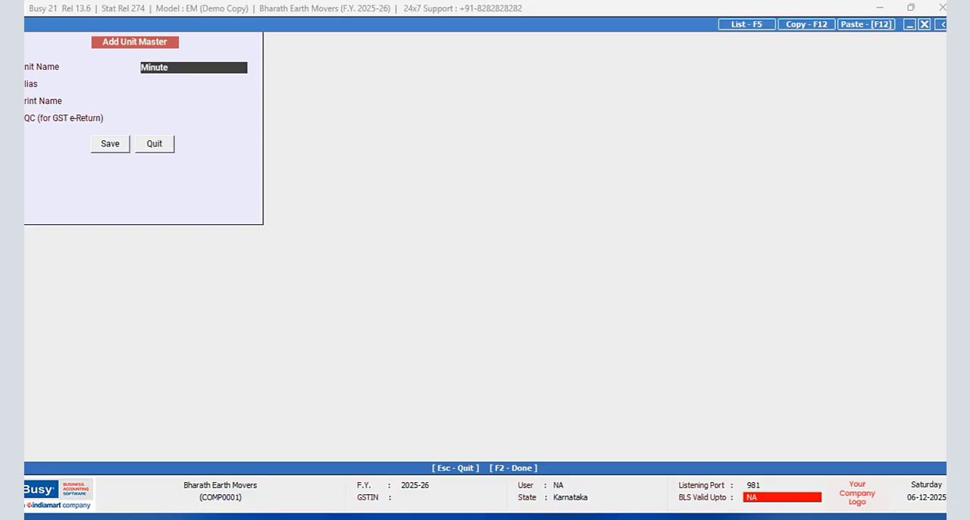
# - Keep Minute as the new unit's print name without an alias, set its UQC to OTH-OTHERS, and save the unit
pyautogui.press('Return')
pyautogui.press('Return')
pyautogui.press('Return')
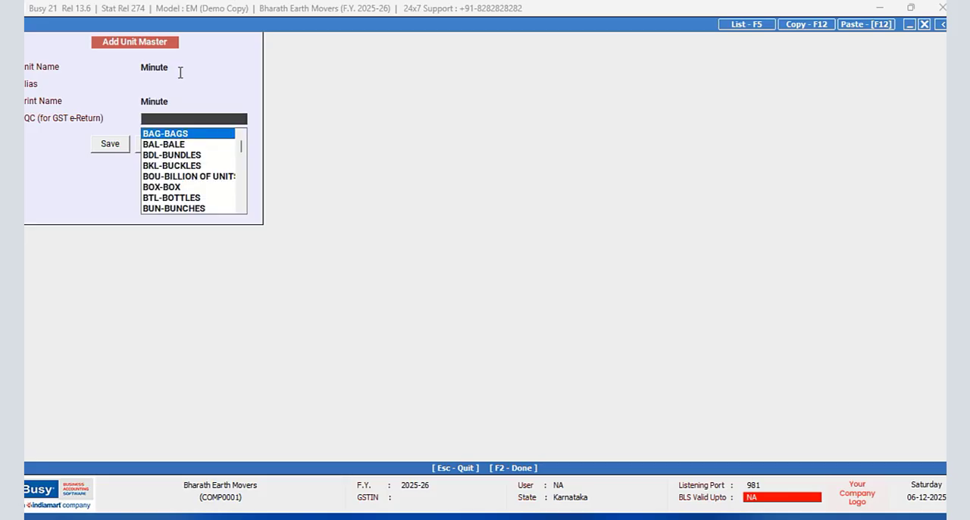
pyautogui.write('o')
pyautogui.press('Return')
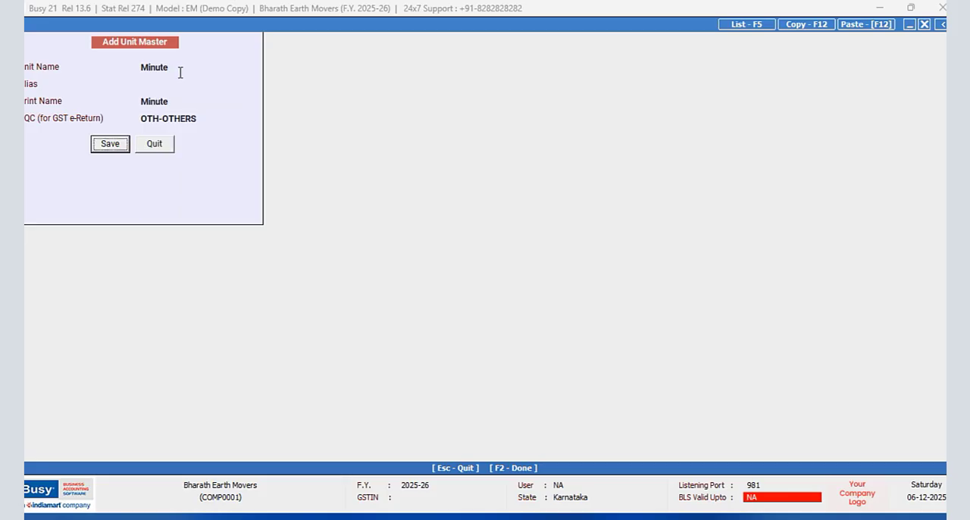
pyautogui.click(111, 148)
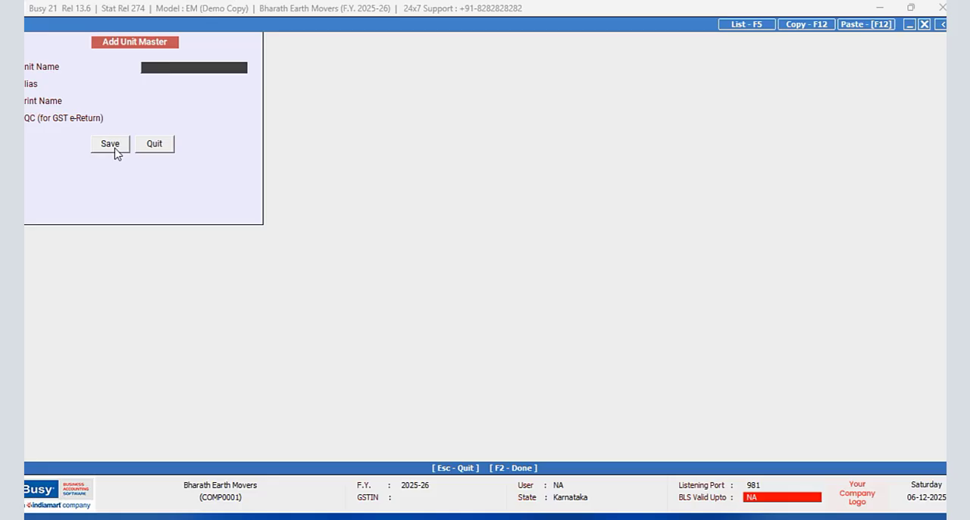
pyautogui.click(163, 146)
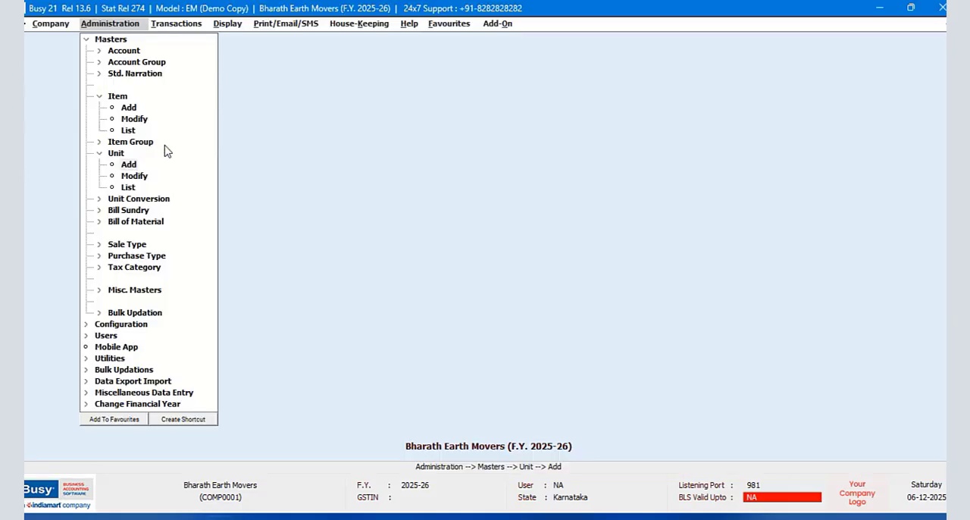
# - Add and save a unit conversion with HOUR as main unit, Minute as sub unit and a conversion factor of 60
pyautogui.click(134, 199)
pyautogui.click(129, 211)
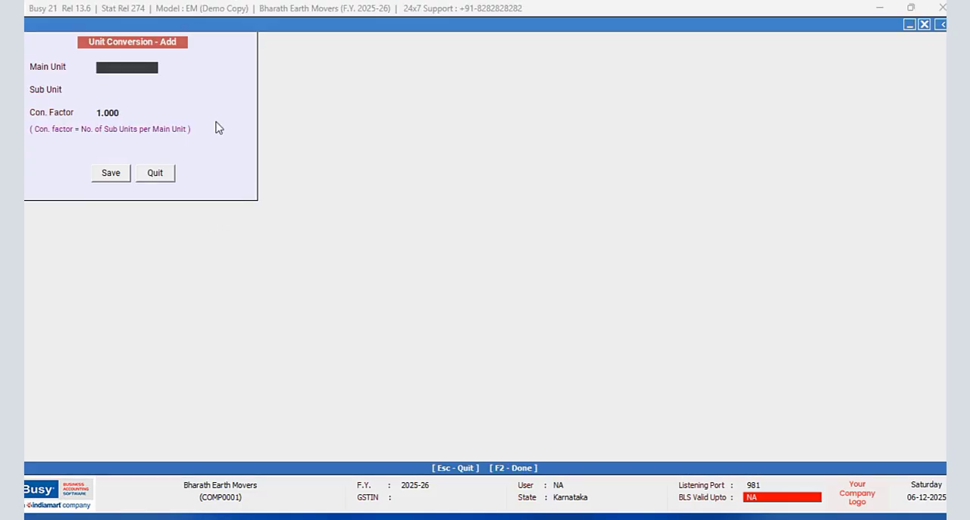
pyautogui.write('h')
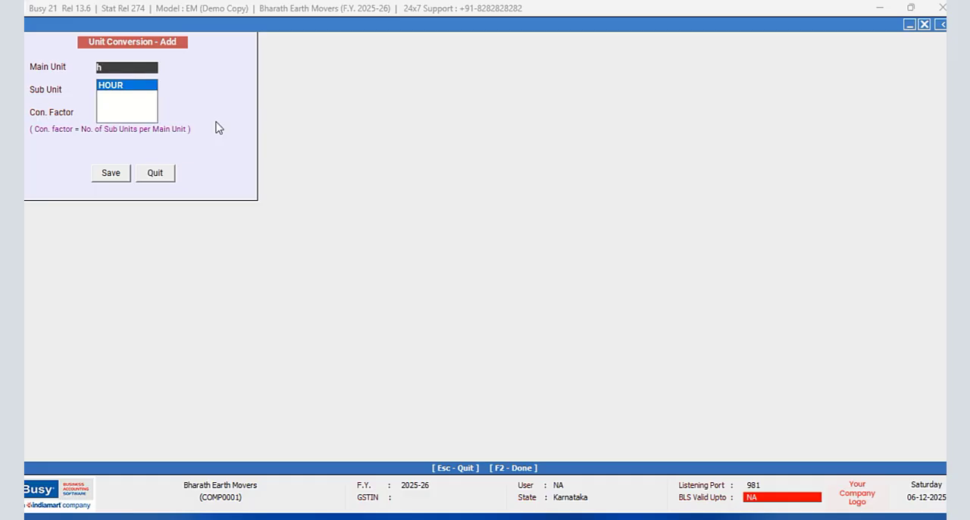
pyautogui.press('Return')
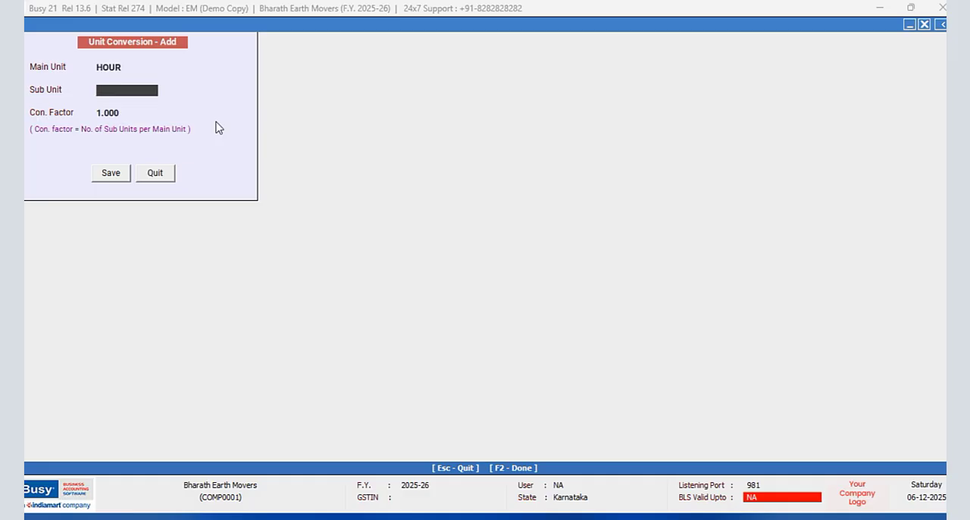
pyautogui.write('mi')
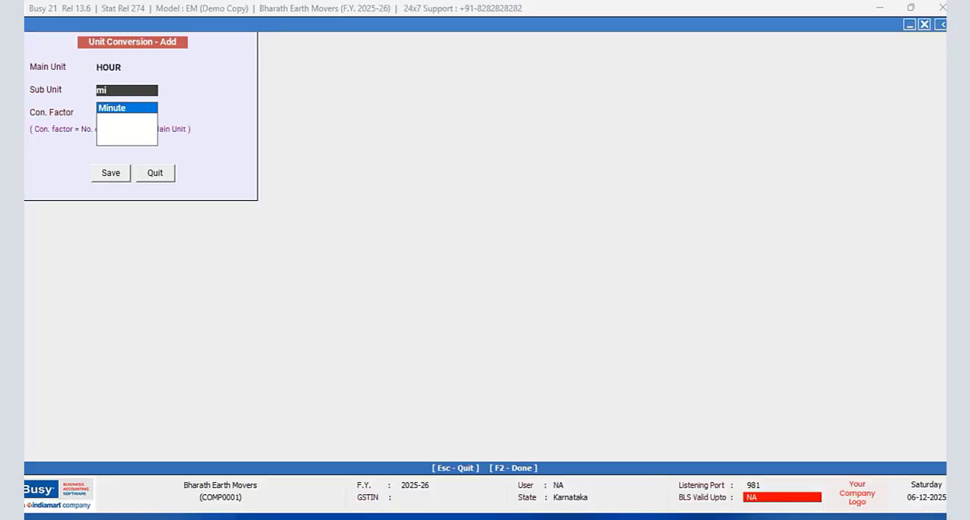
pyautogui.press('Return')
pyautogui.write('60')
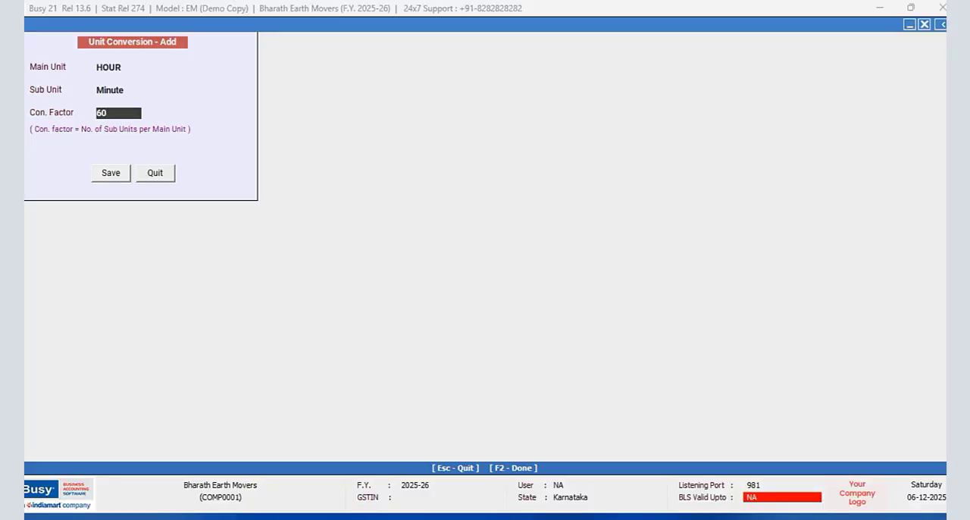
pyautogui.press('Return')
pyautogui.click(105, 171)
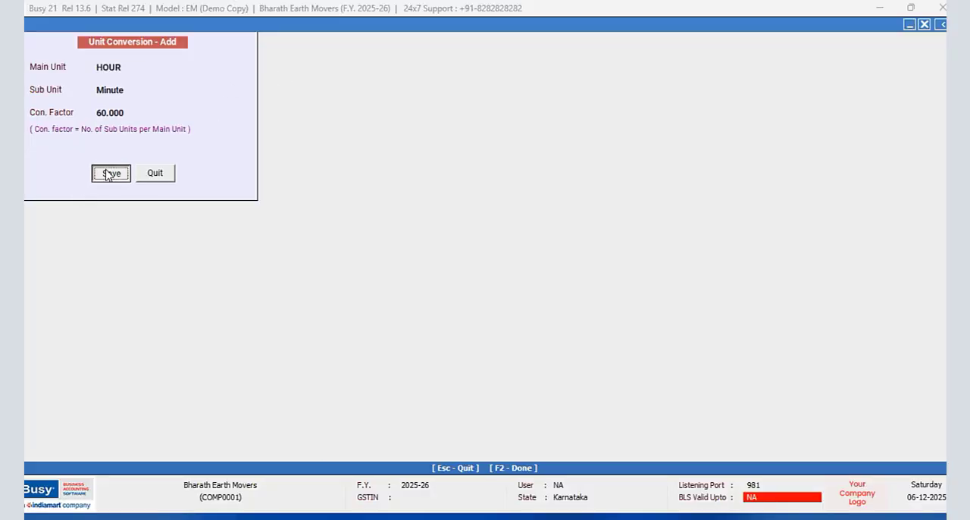
pyautogui.click(168, 173)
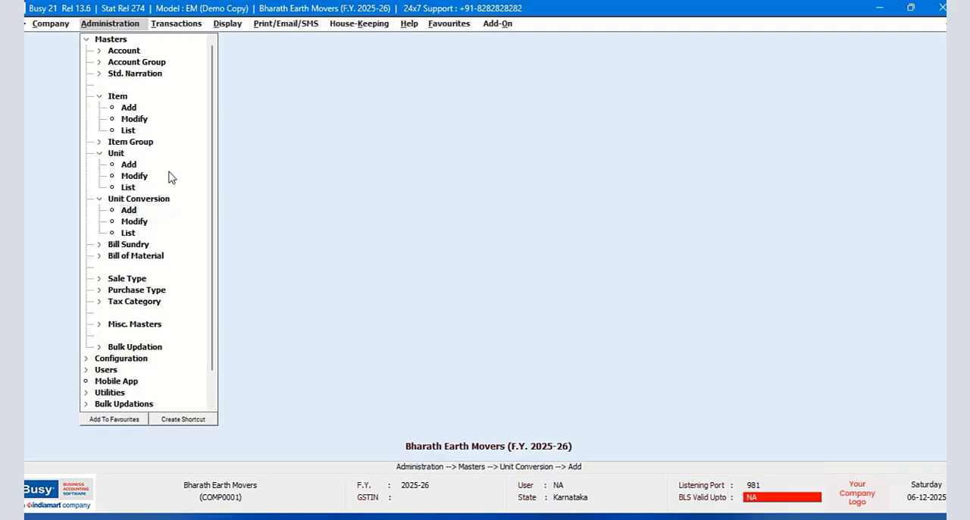
# - Enable Alternate Unit of Items in the Inventory section of the company's features and options
pyautogui.click(86, 39)
pyautogui.click(112, 51)
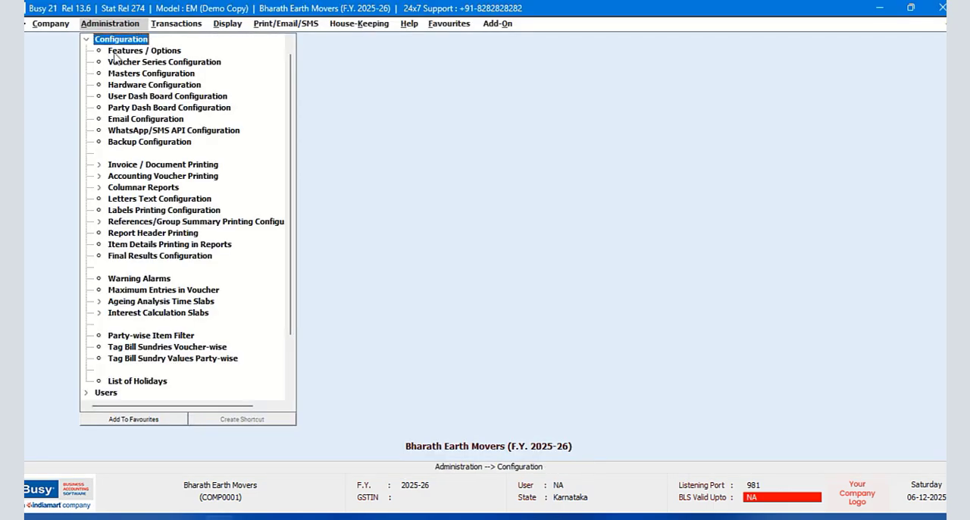
pyautogui.click(158, 51)
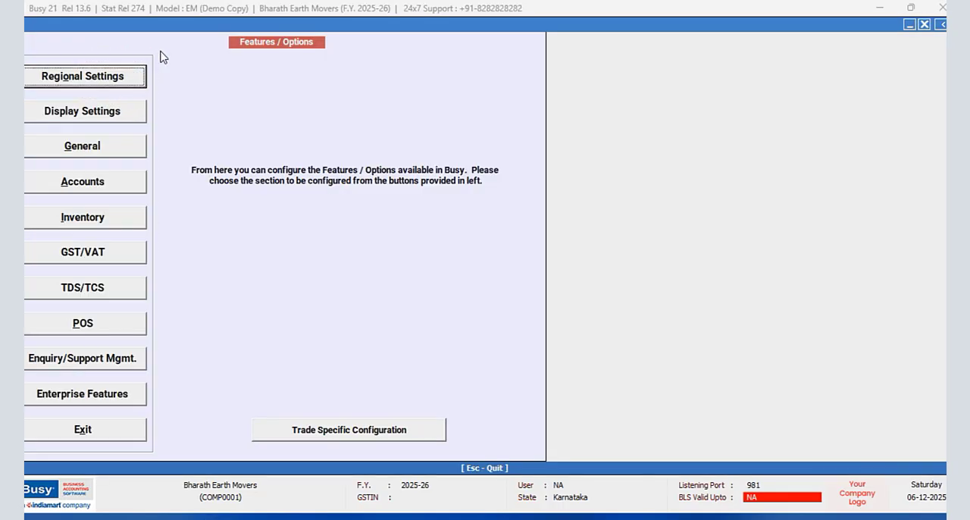
pyautogui.click(93, 221)
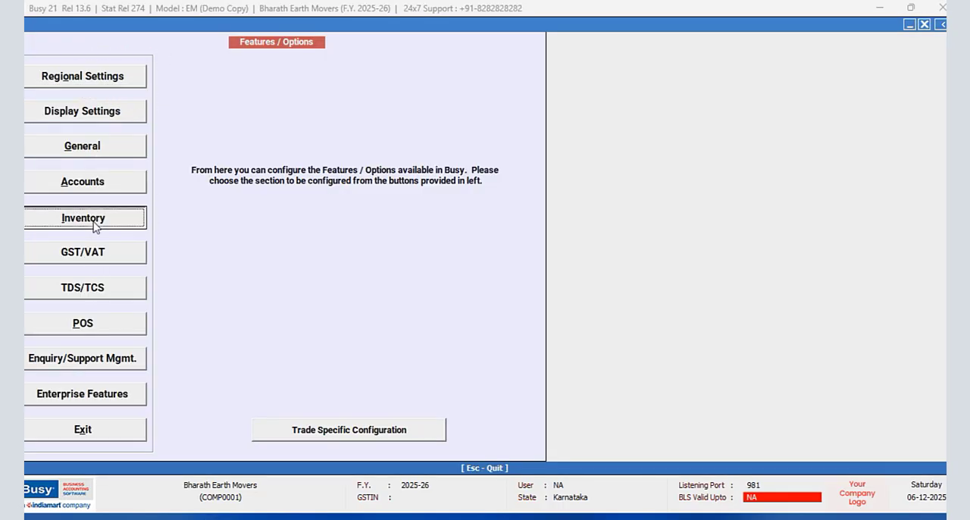
pyautogui.click(29, 99)
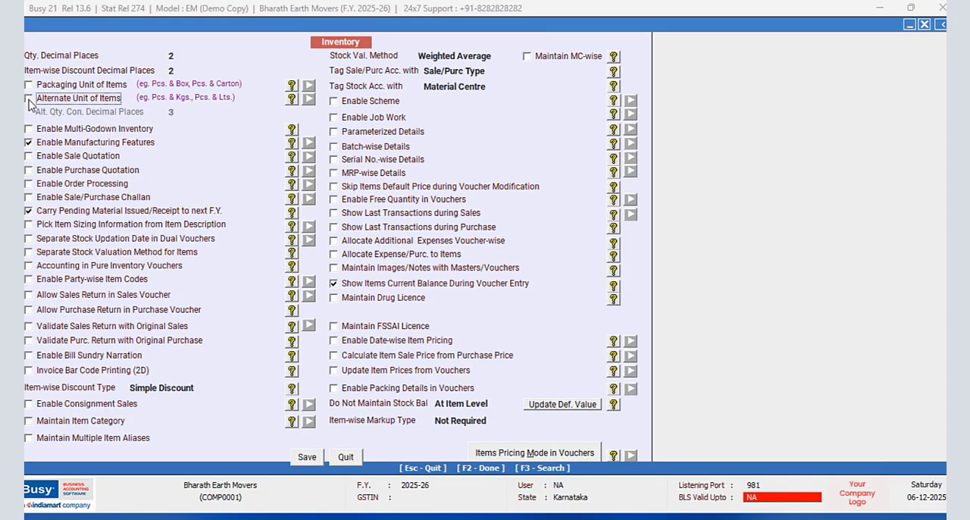
pyautogui.click(500, 453)
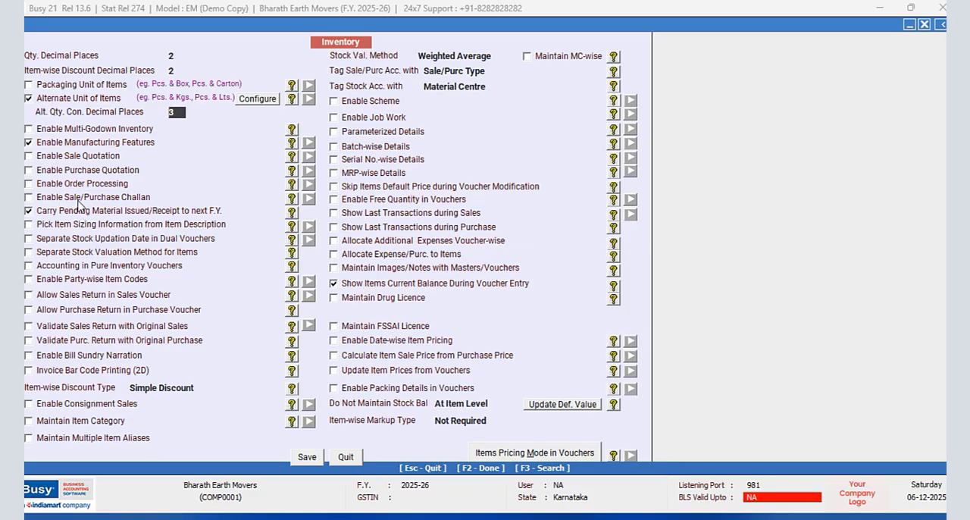
# - Disable Manufacturing Features and Carry Pending Material Issued/Receipt to next F.Y., and save the inventory options
pyautogui.click(29, 143)
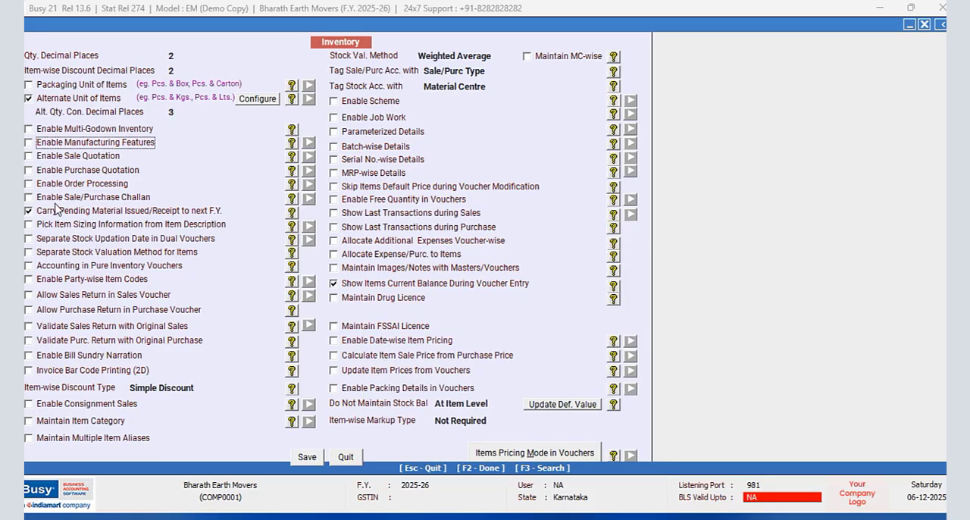
pyautogui.click(28, 212)
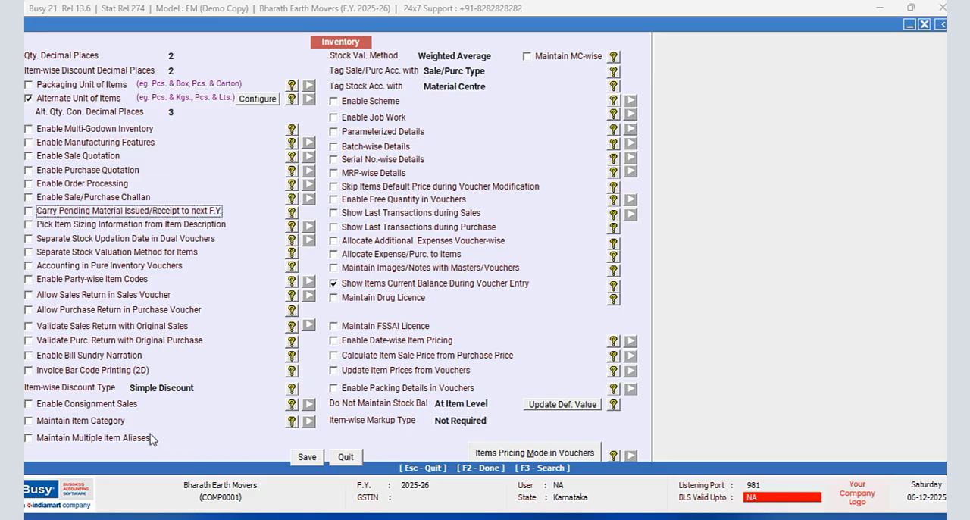
pyautogui.click(307, 457)
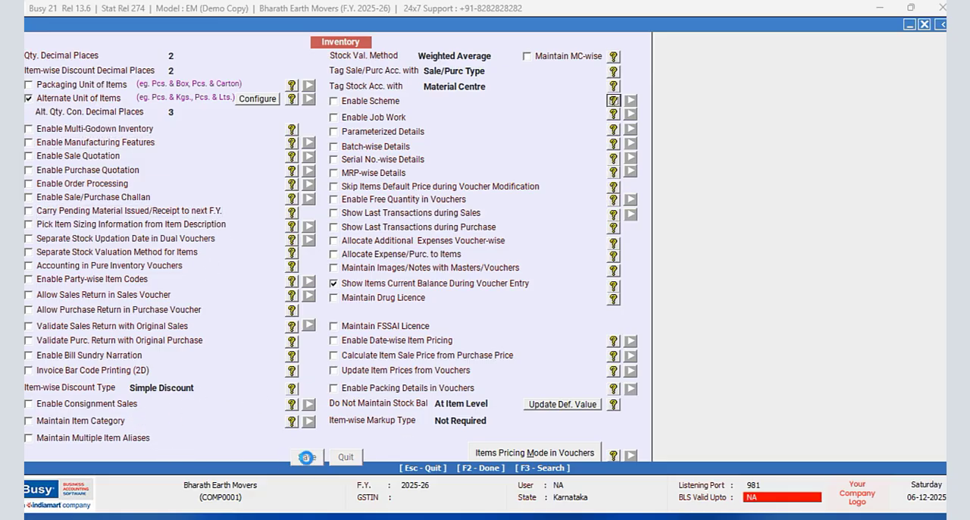
pyautogui.press('Escape')
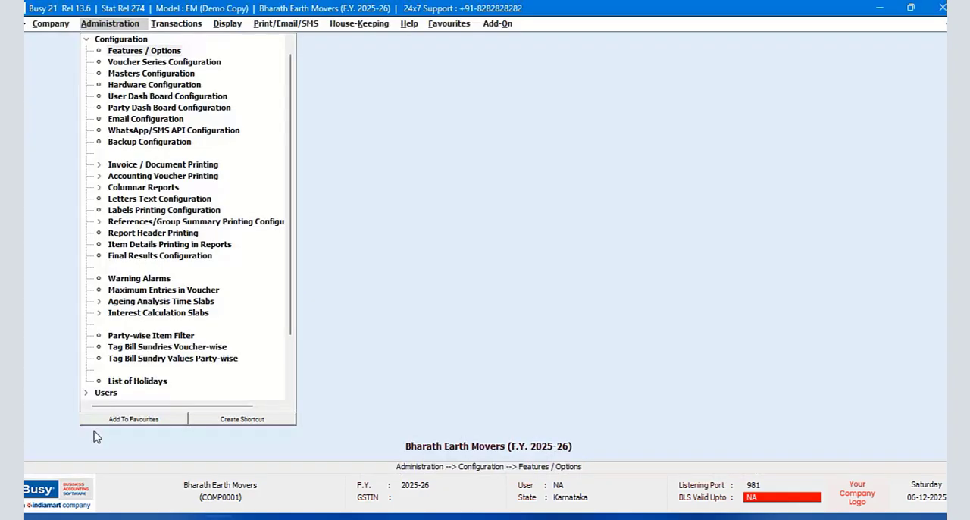
# - Create and save the shortcut Shift + Ctrl + F2 for SQL Query in the Query System
pyautogui.click(226, 23)
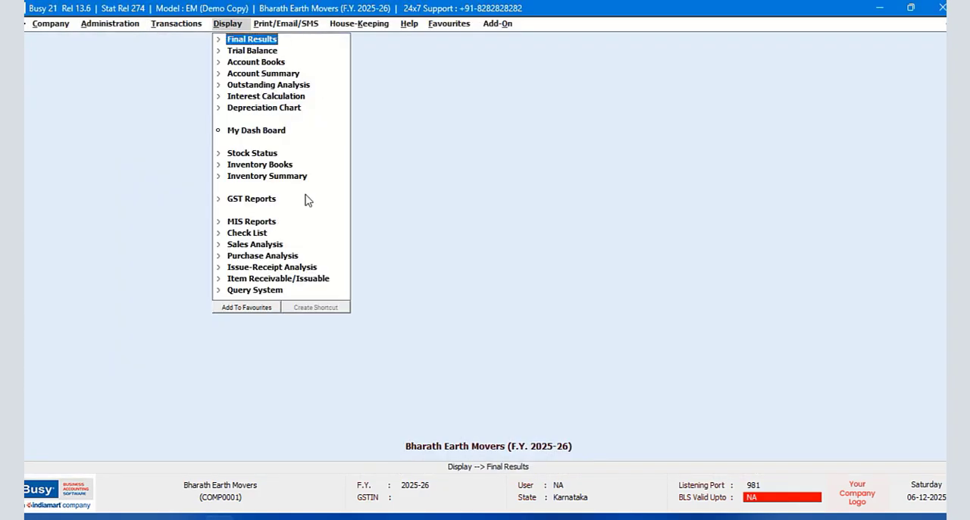
pyautogui.click(261, 290)
pyautogui.click(263, 409)
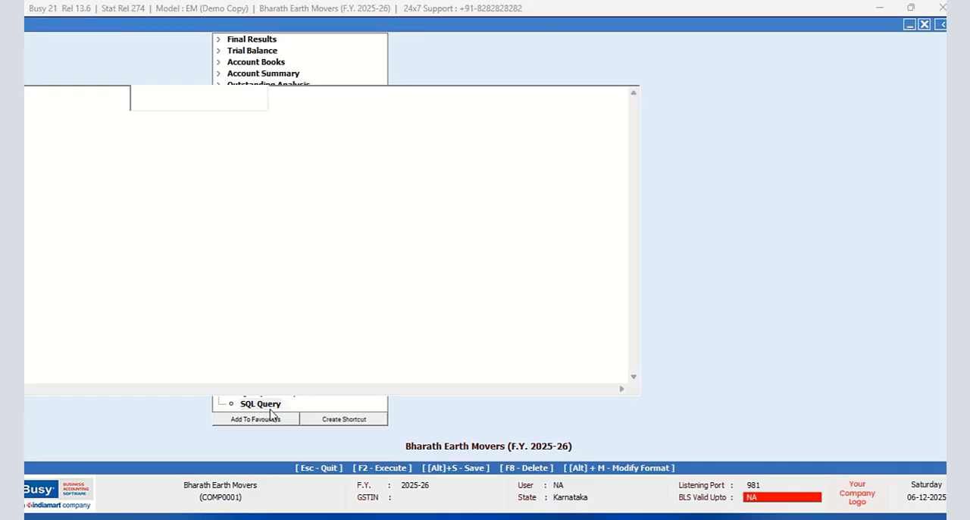
pyautogui.click(364, 435)
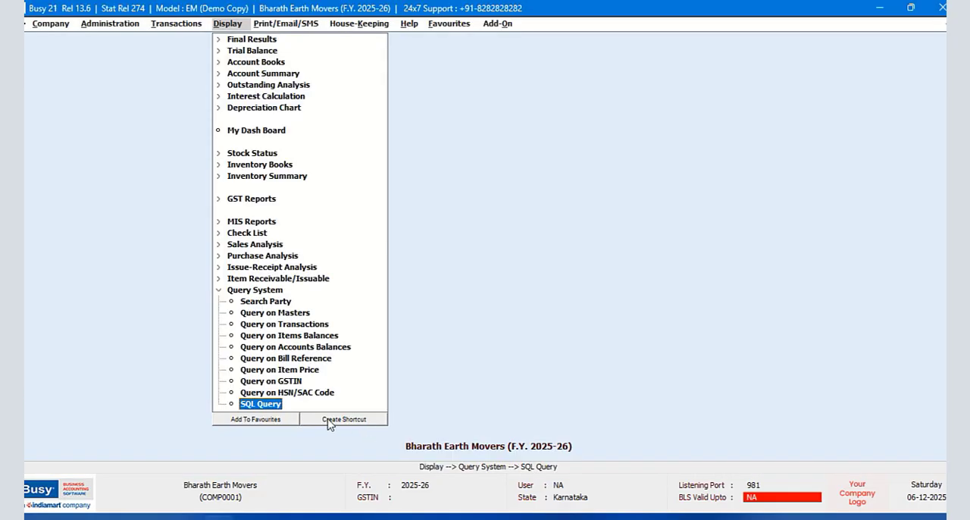
pyautogui.click(328, 418)
pyautogui.click(151, 198)
pyautogui.click(175, 196)
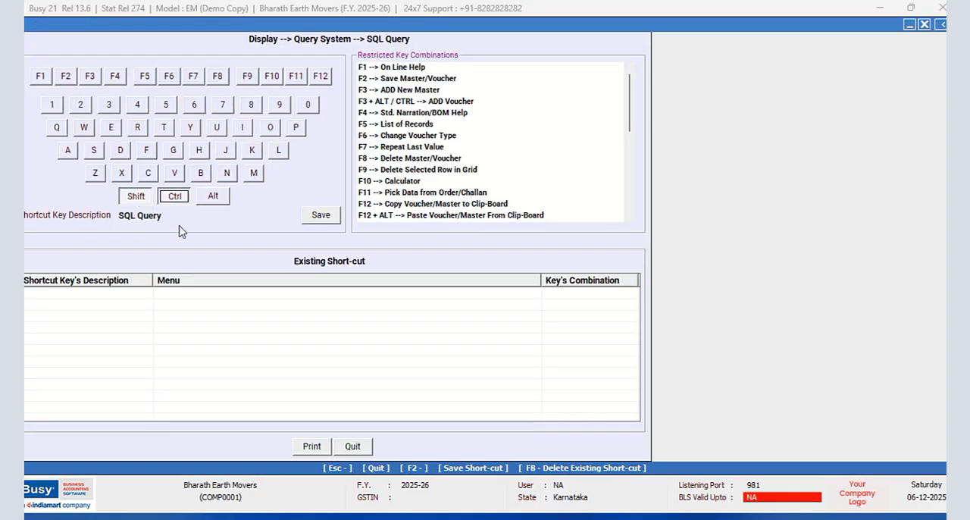
pyautogui.click(66, 76)
pyautogui.click(322, 215)
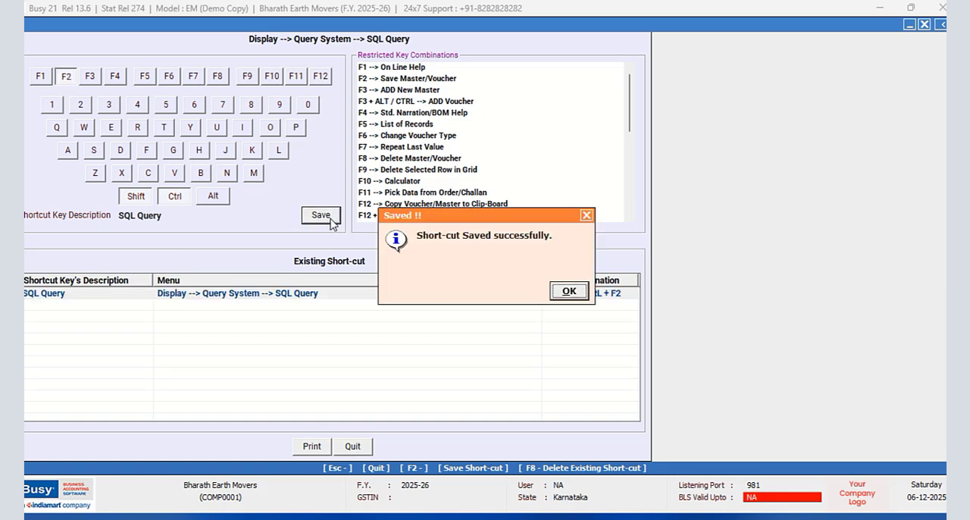
pyautogui.press('Return')
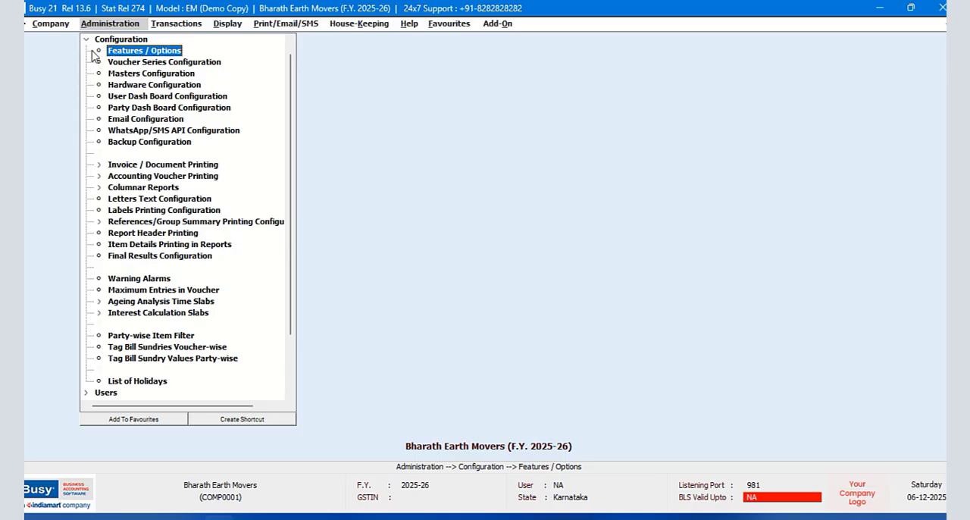
# - Start a new item master named JCB Excavation/Digging/Earth Moving with the same print name and no alias
pyautogui.doubleClick(86, 38)
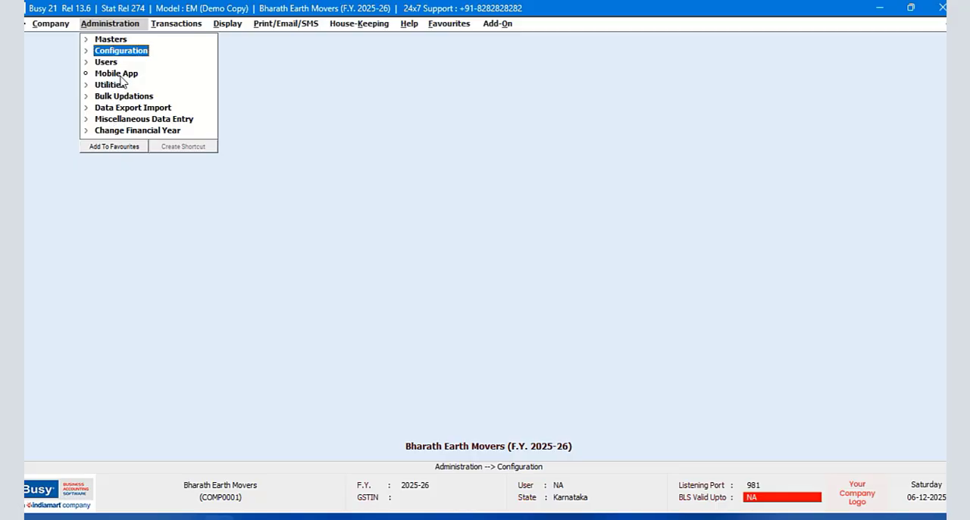
pyautogui.doubleClick(114, 40)
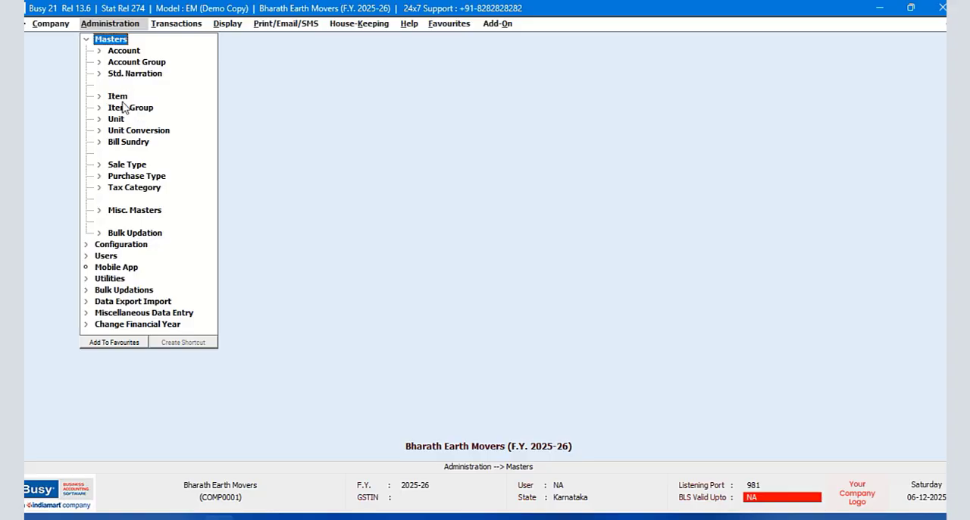
pyautogui.click(120, 97)
pyautogui.click(128, 109)
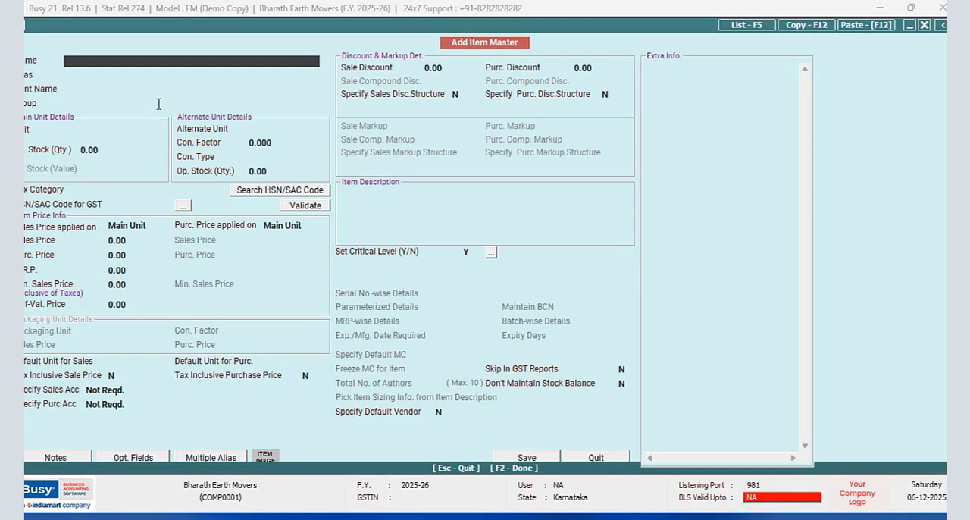
pyautogui.write('JCB Excavation/Digging/')
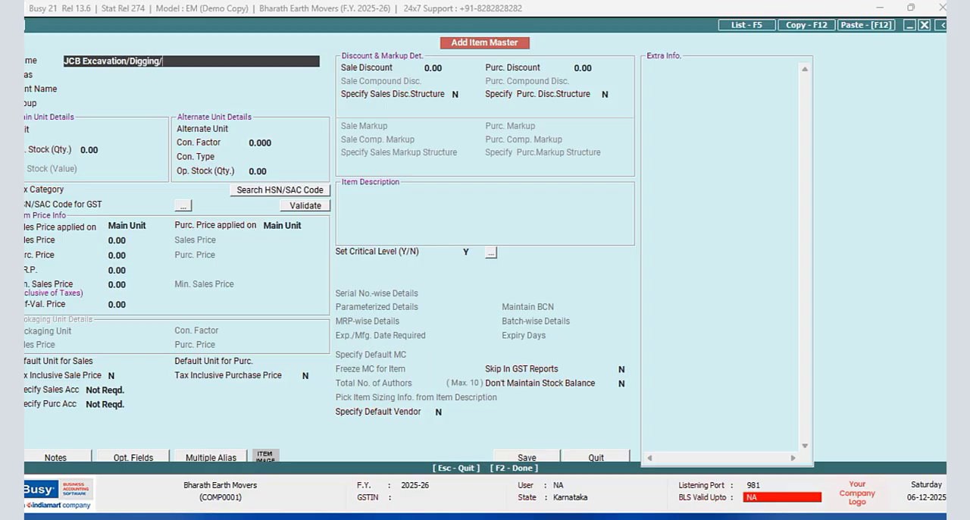
pyautogui.write('Earth Moving')
pyautogui.press('Return')
pyautogui.press('Return')
pyautogui.press('Return')
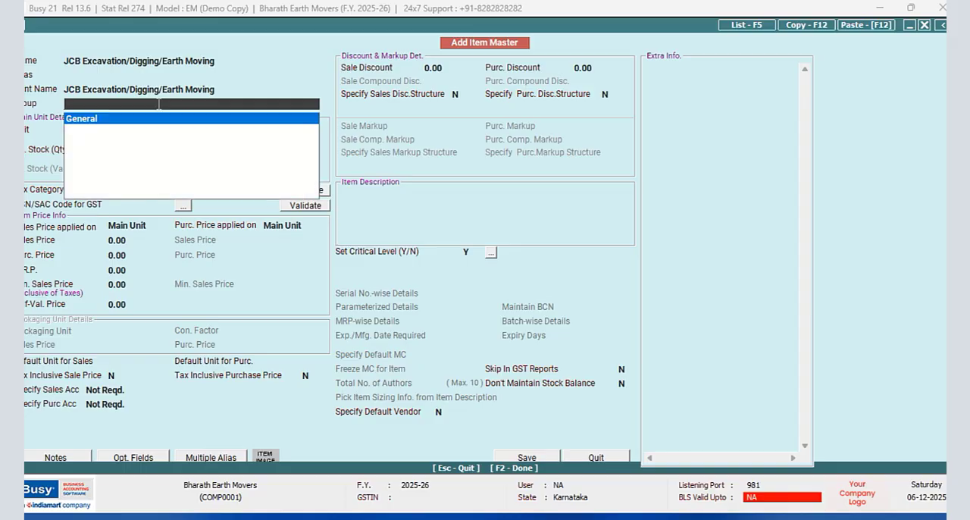
# - Add a new item group named EXCAVATION/DIGGING/EARTH MOVING from the item's group field
pyautogui.press('F3')
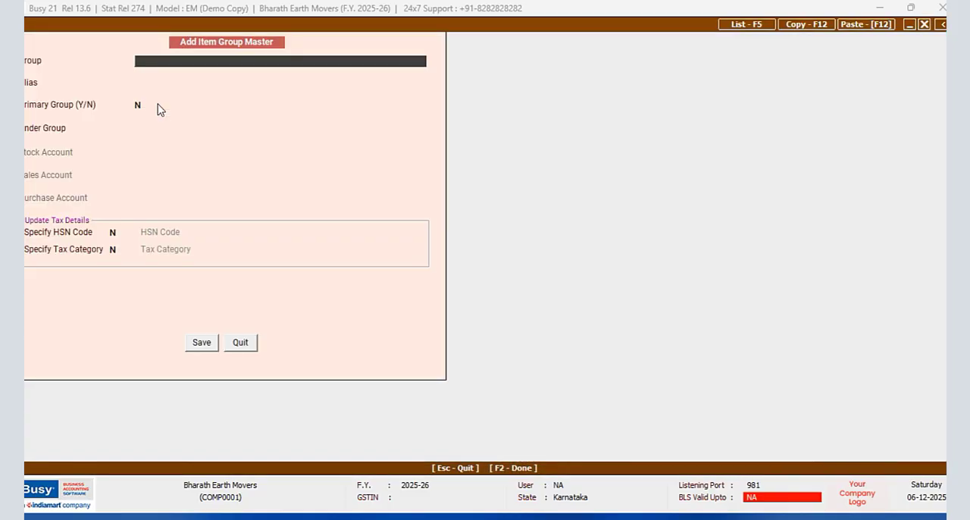
pyautogui.write('e')
pyautogui.press('BackSpace')
pyautogui.write('EXCAVATION/DIGGING')
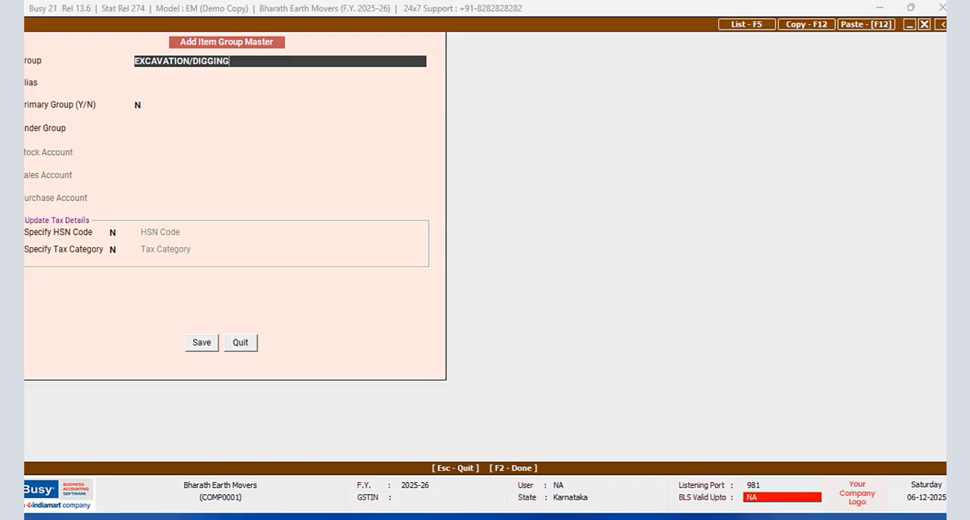
pyautogui.write('/EARTH MOVING')
# - Leave the item group's alias empty, make it a primary group, and save it for the item
pyautogui.press('Return')
pyautogui.press('Return')
pyautogui.write('Y')
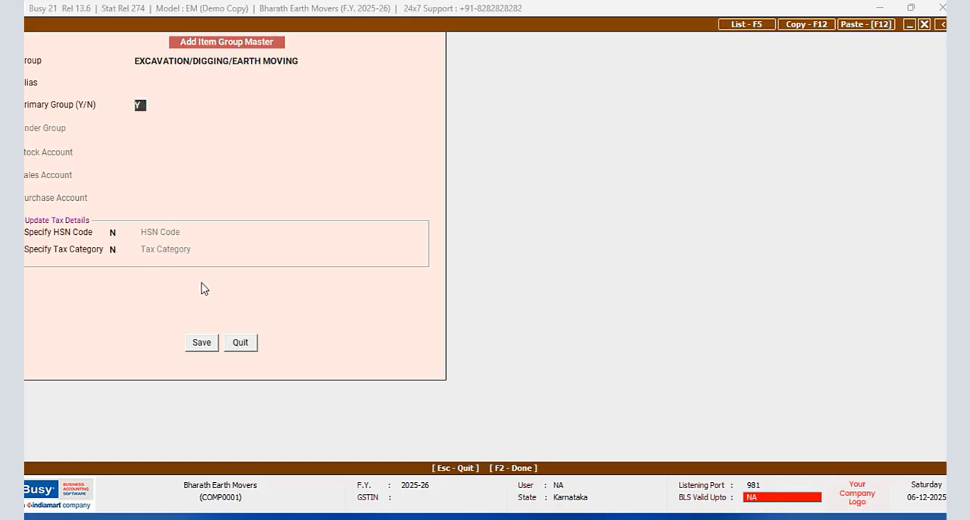
pyautogui.click(199, 343)
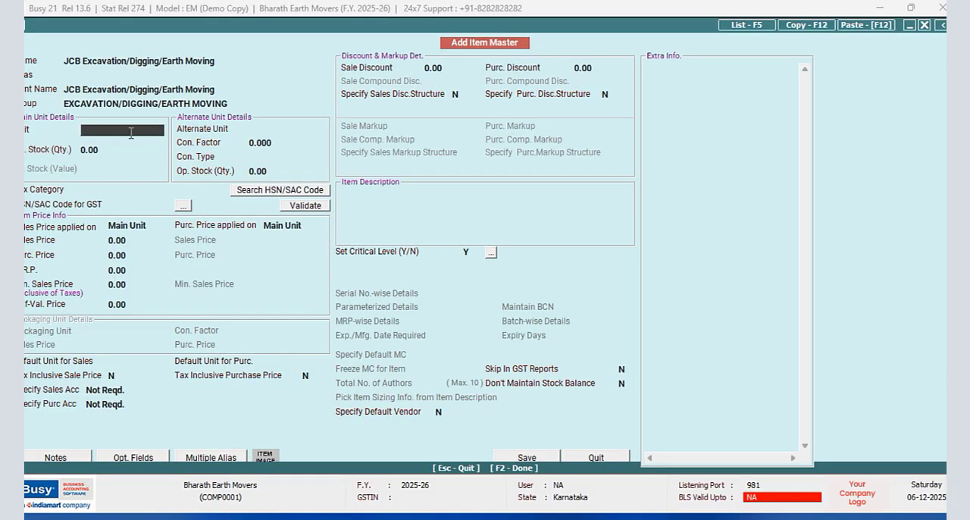
# - Set the JCB item's main unit to HOUR and its alternate unit to Metre with a conversion factor of 60
pyautogui.write('h')
pyautogui.press('Return')
pyautogui.press('Return')
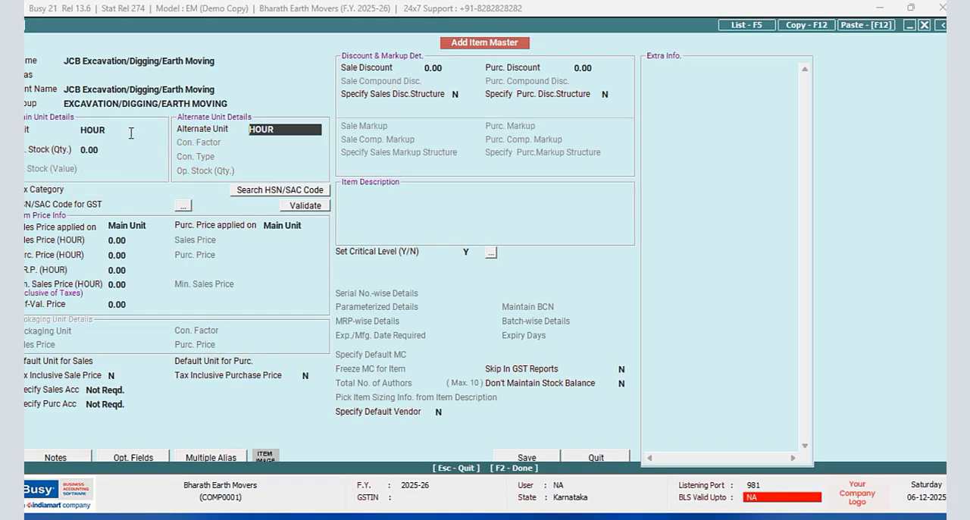
pyautogui.write('M')
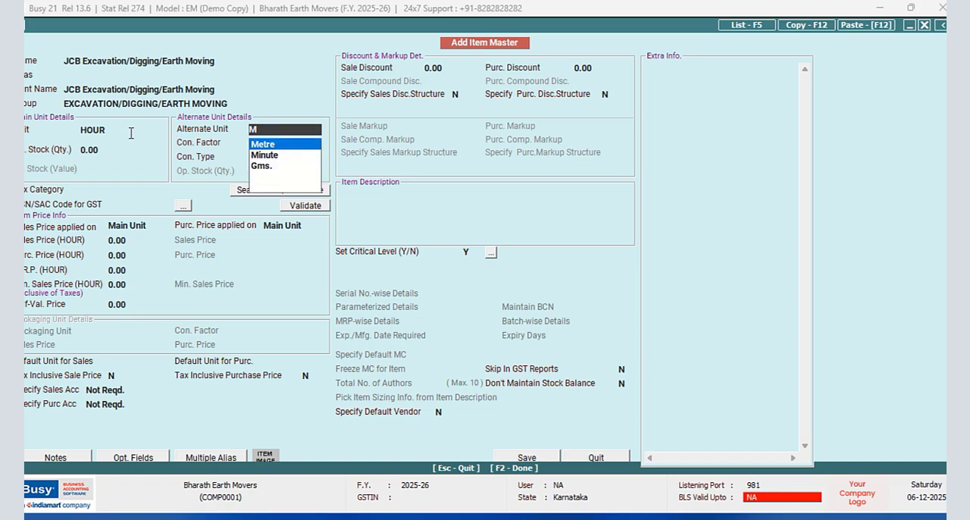
pyautogui.press('Return')
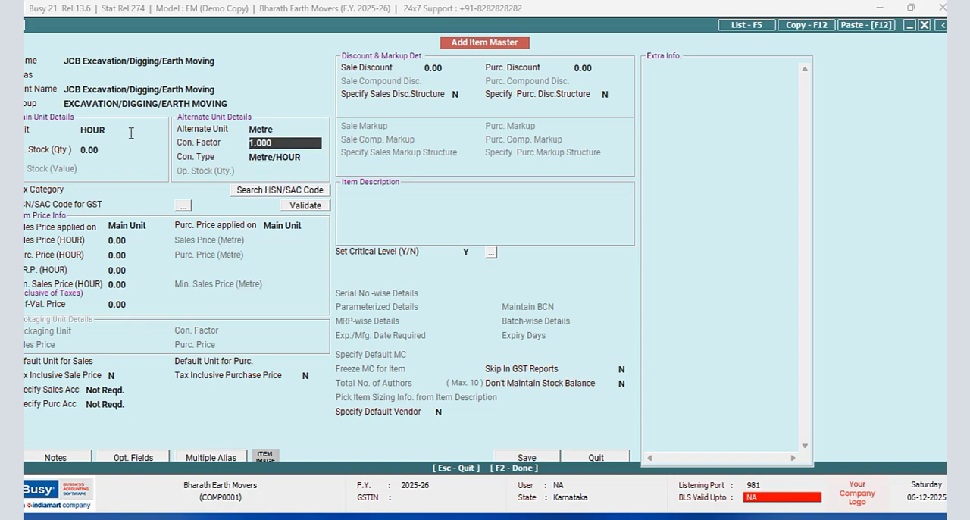
pyautogui.write('60')
pyautogui.press('Return')
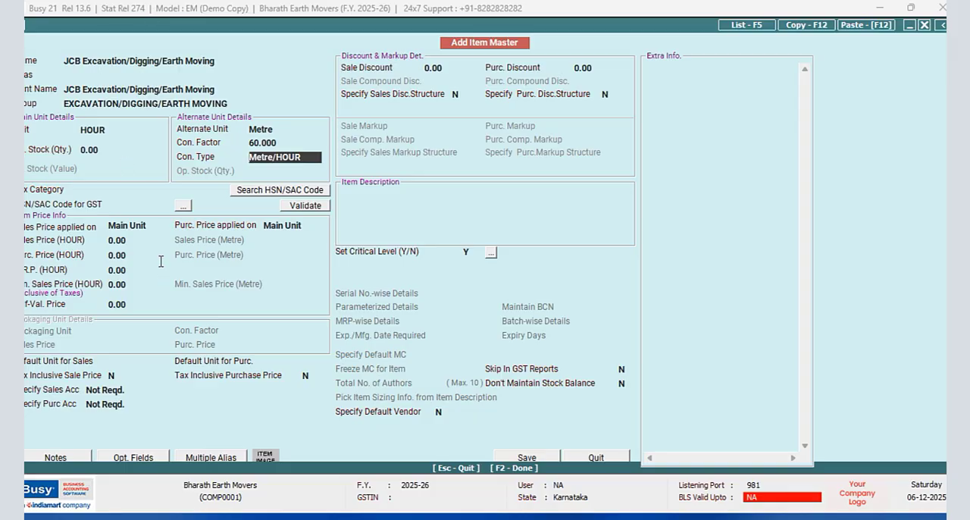
# - Apply the sales price to both units, keep the purchase price on the main unit, and set the hourly sales price to 800
pyautogui.click(137, 241)
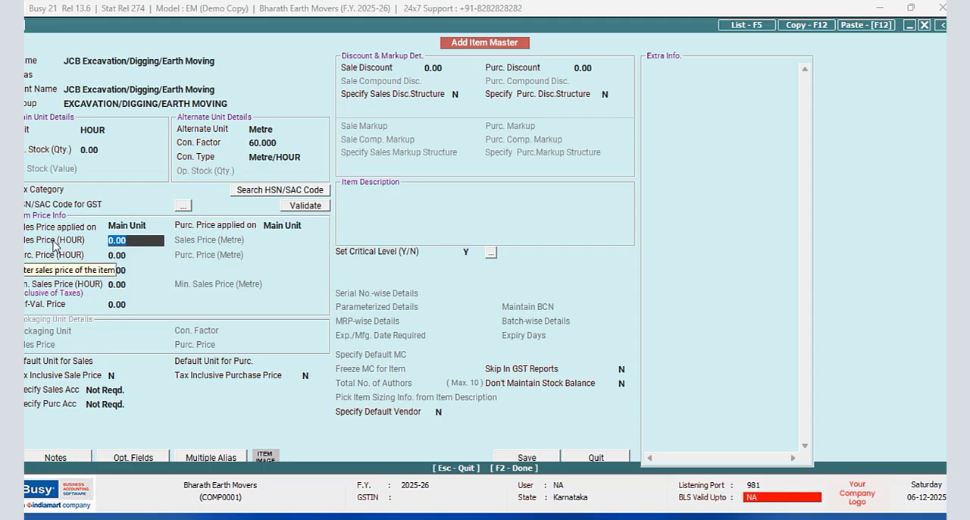
pyautogui.click(160, 225)
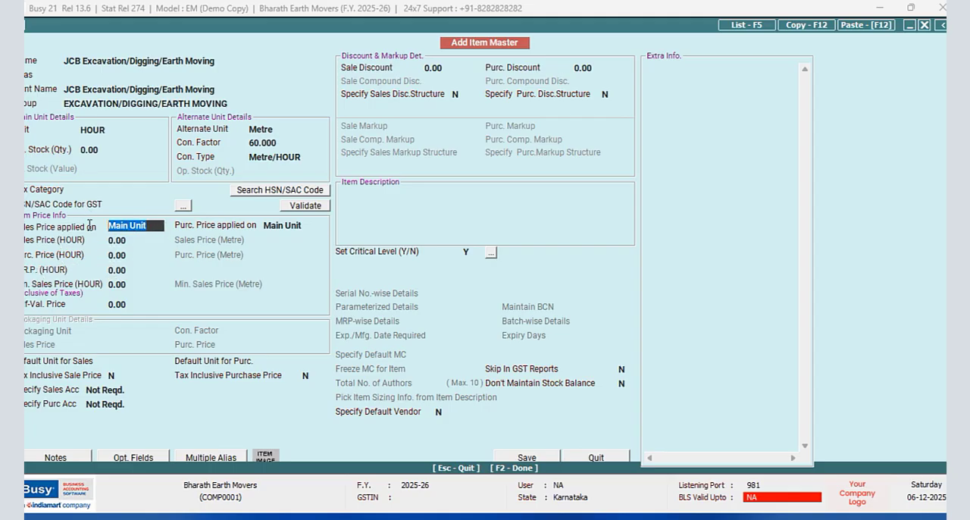
pyautogui.press('space')
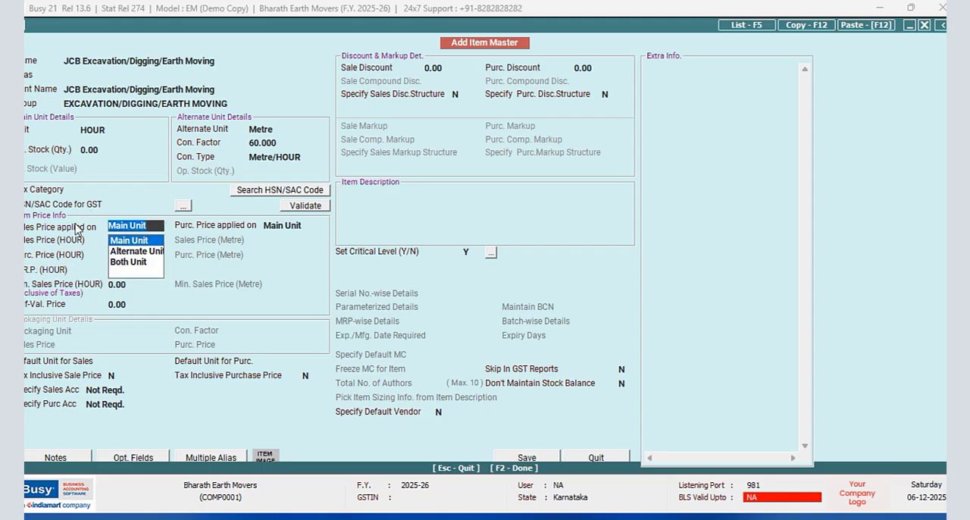
pyautogui.press('Down')
pyautogui.press('Down')
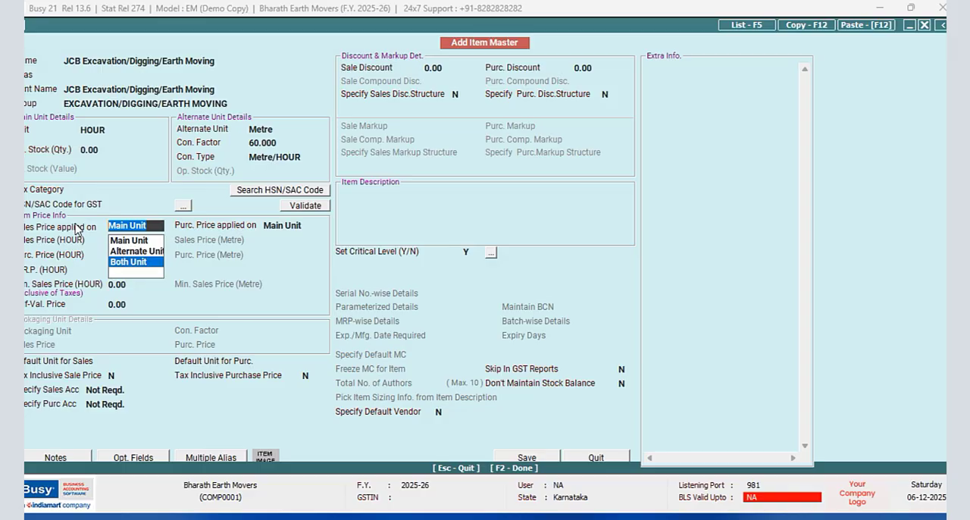
pyautogui.press('Return')
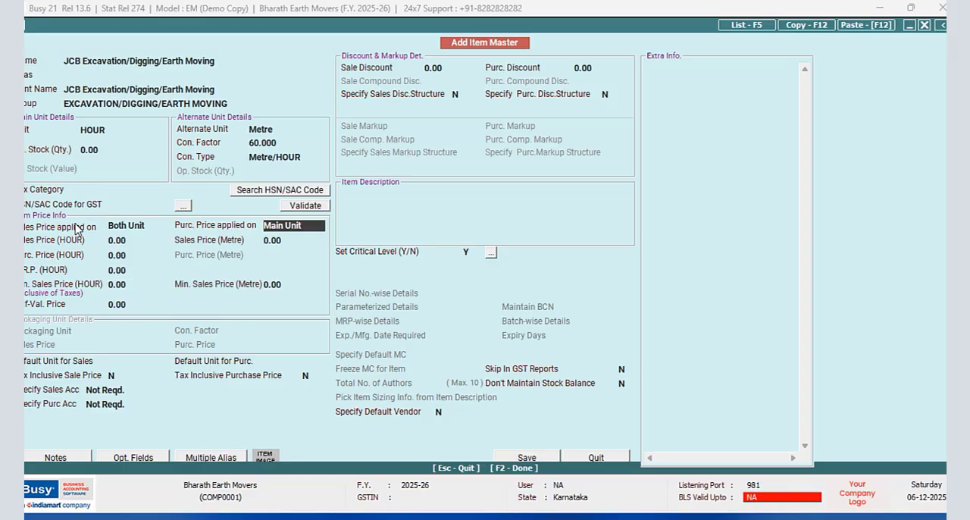
pyautogui.press('Return')
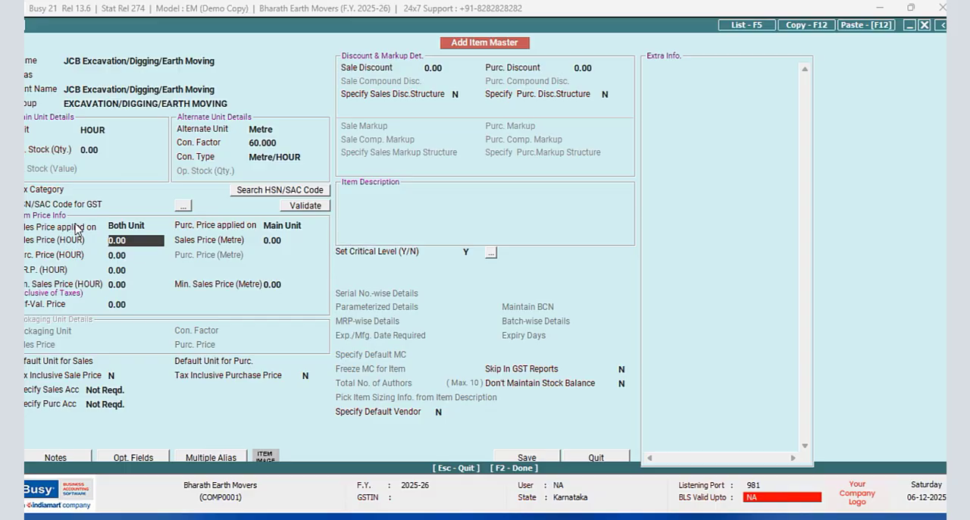
pyautogui.write('800')
pyautogui.press('Return')
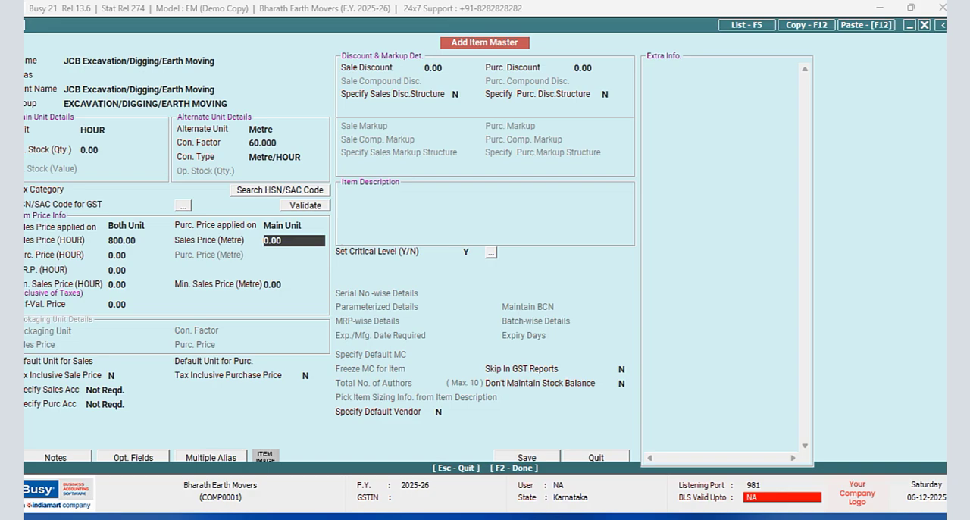
# - Divide 800 by 60 in the built-in calculator and enter the result, 13.33, as the alternate unit's sales price
pyautogui.press('F10')
pyautogui.write('80')
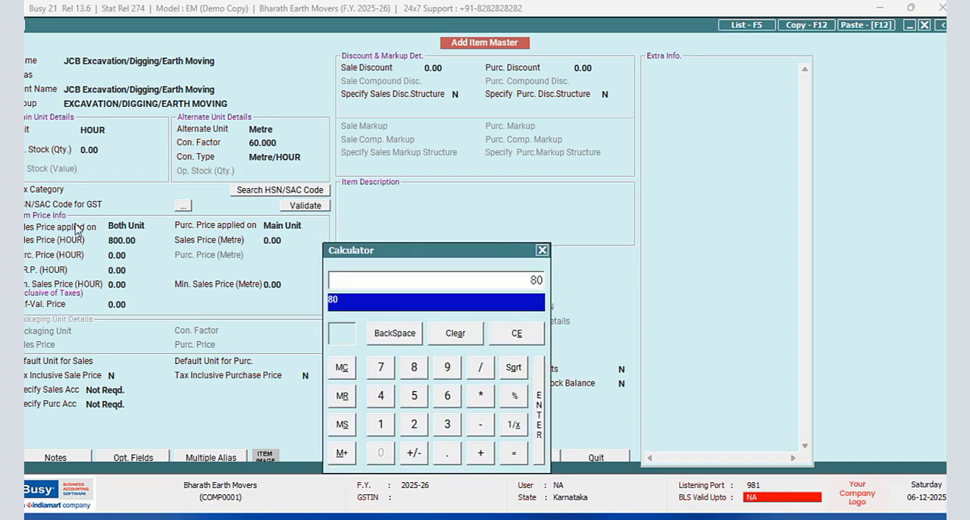
pyautogui.write('0/60')
pyautogui.press('Return')
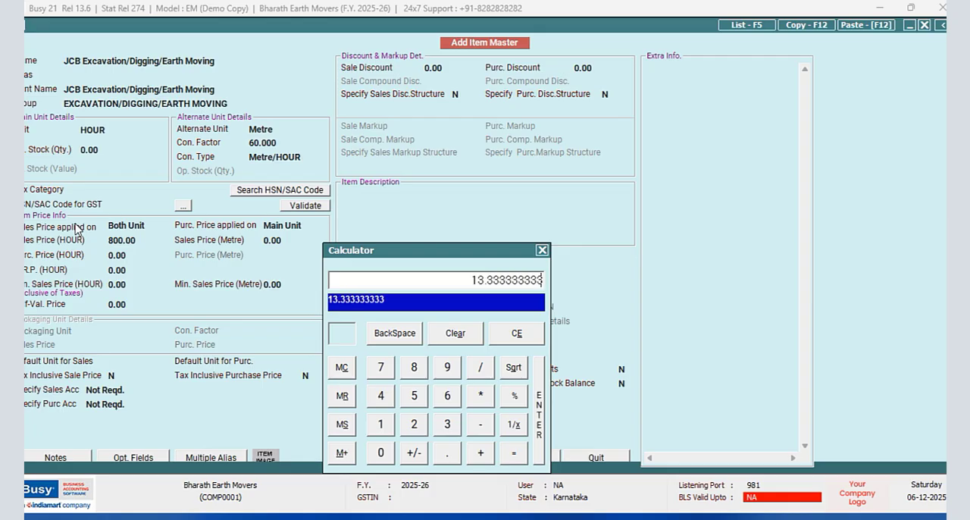
pyautogui.press('Escape')
pyautogui.write('13.33')
pyautogui.press('Return')
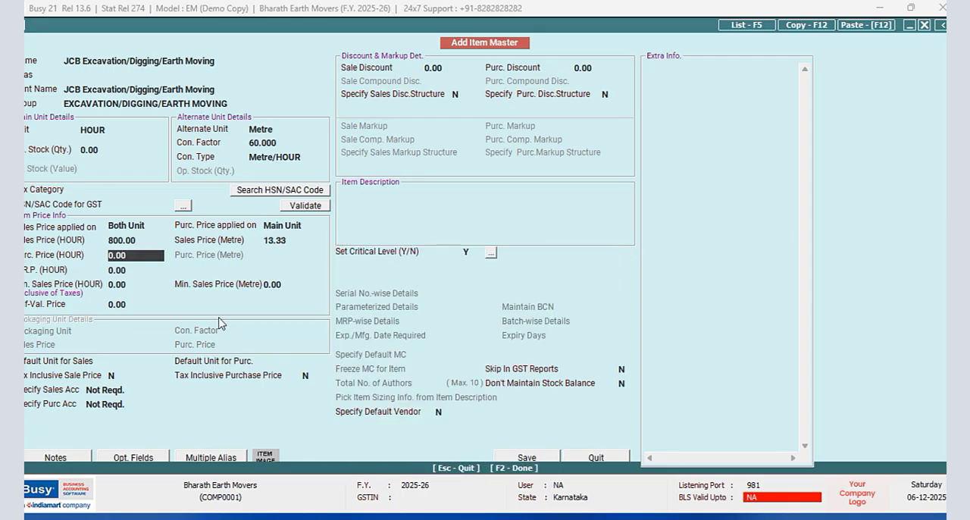
# - Set the JCB item's tax category to None, save it without an HSN/SAC code, and quit the item form
pyautogui.click(519, 457)
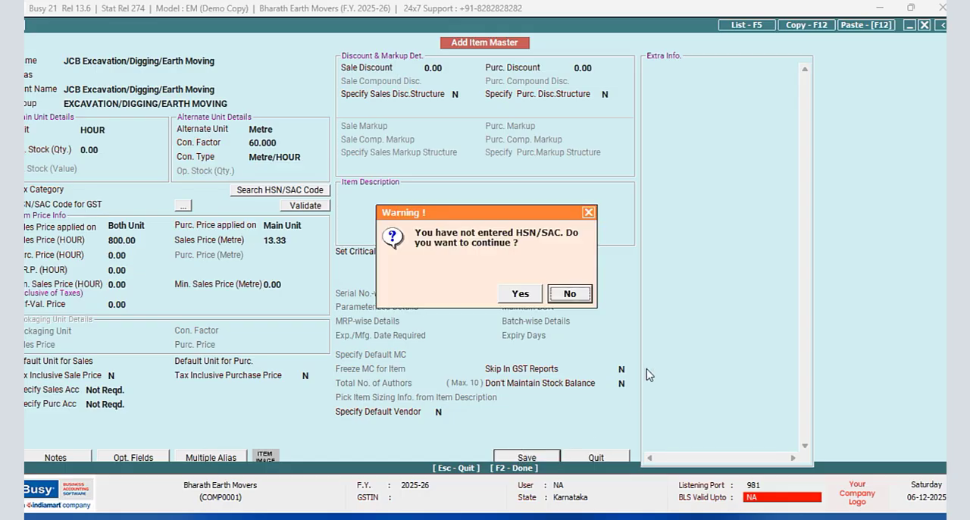
pyautogui.click(571, 294)
pyautogui.click(150, 189)
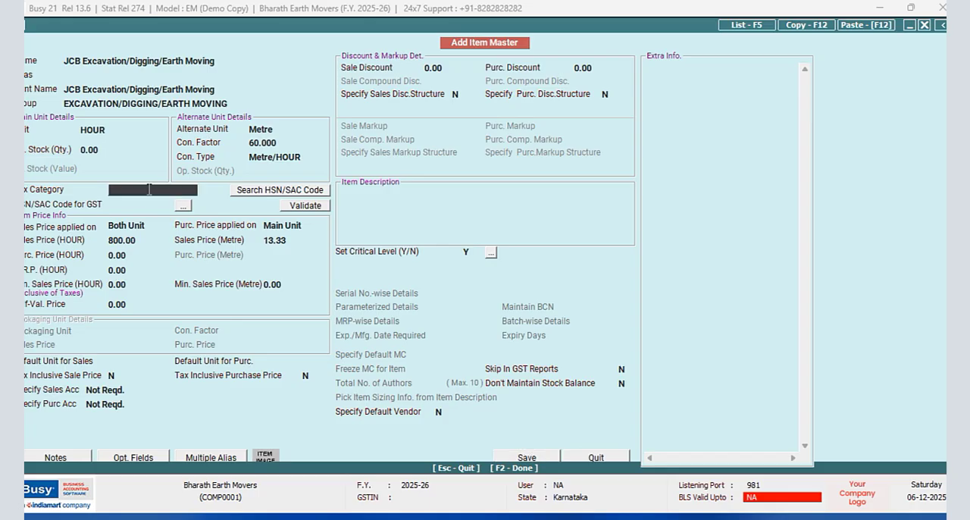
pyautogui.write('N')
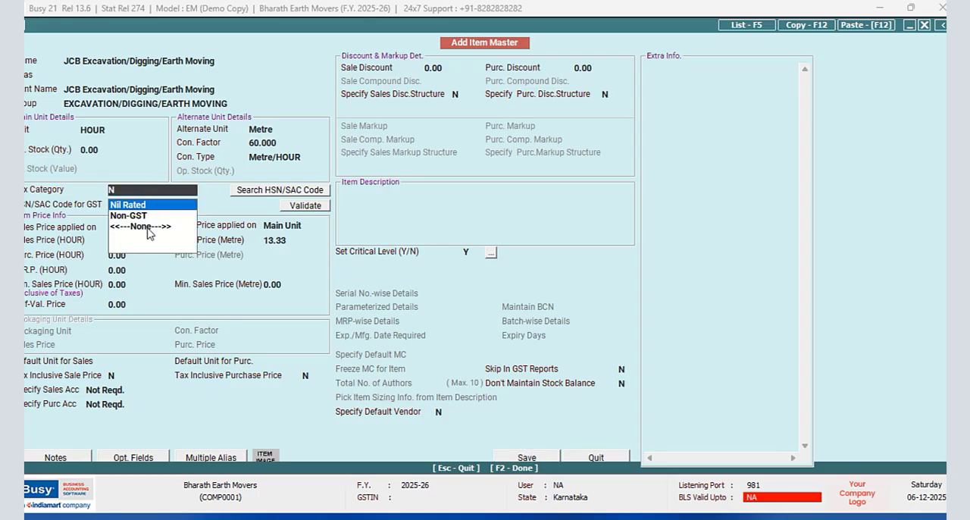
pyautogui.click(148, 228)
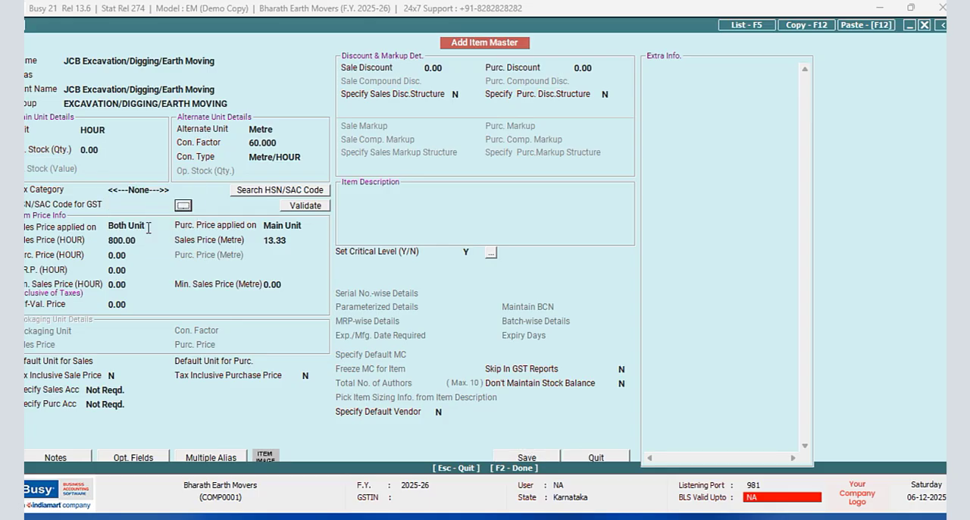
pyautogui.click(536, 459)
pyautogui.click(521, 298)
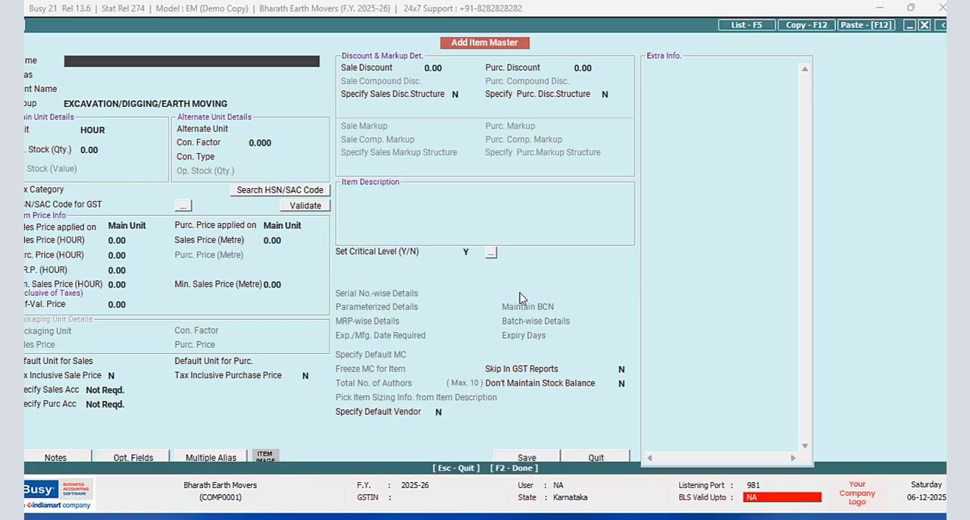
pyautogui.click(587, 457)
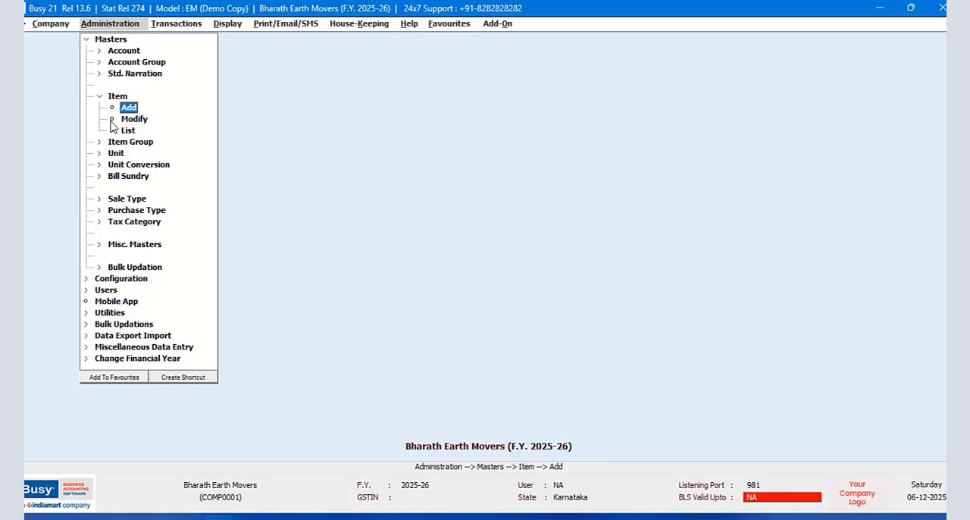
# - Start a new item master named "Tractor (Earth Moving )" with the same print name and no alias
pyautogui.click(98, 99)
pyautogui.click(86, 40)
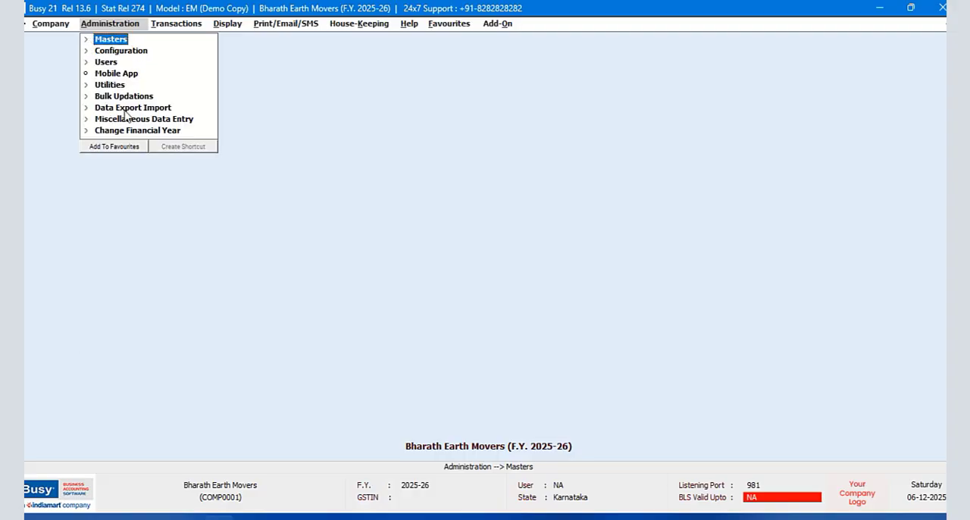
pyautogui.click(112, 40)
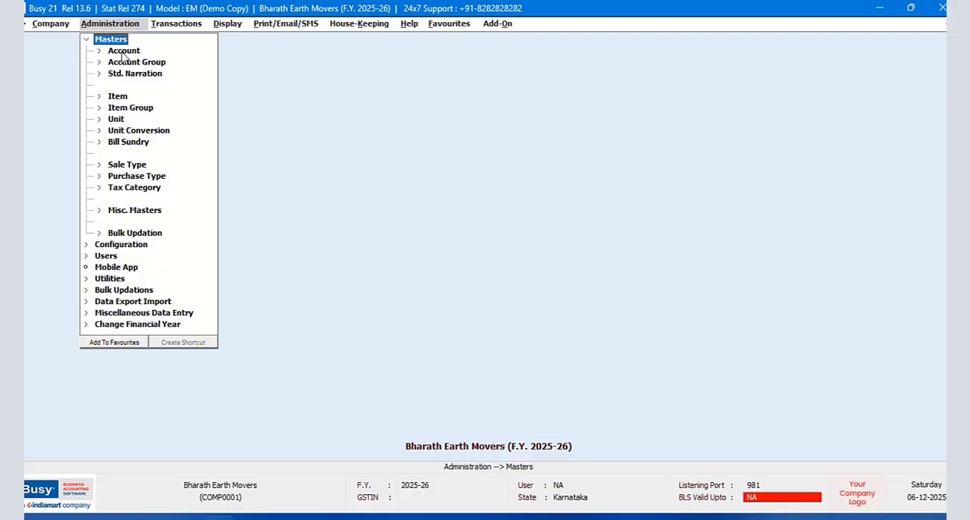
pyautogui.click(117, 97)
pyautogui.click(128, 108)
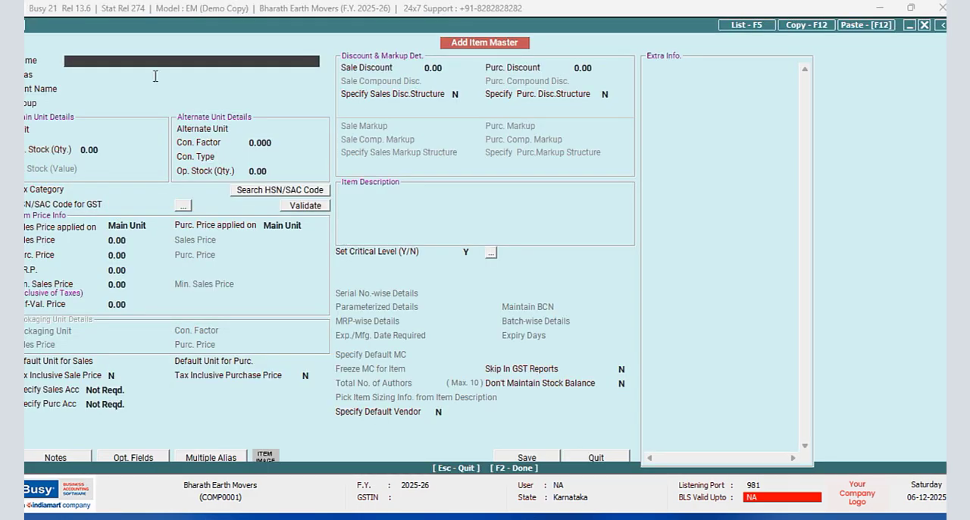
pyautogui.write('T')
pyautogui.write('ractor')
pyautogui.write(' Work')
pyautogui.press('BackSpace')
pyautogui.press('BackSpace')
pyautogui.press('BackSpace')
pyautogui.press('BackSpace')
pyautogui.press('BackSpace')
pyautogui.write('Earth Mo')
pyautogui.write('ving')
pyautogui.write('(')
pyautogui.write(' )')
pyautogui.press('Return')
pyautogui.press('Return')
pyautogui.press('Return')
# - Assign the Tractor item to the EXCAVATION/DIGGING/EARTH MOVING group and set its main unit to HOUR, leaving the opening stock at zero
pyautogui.write('e')
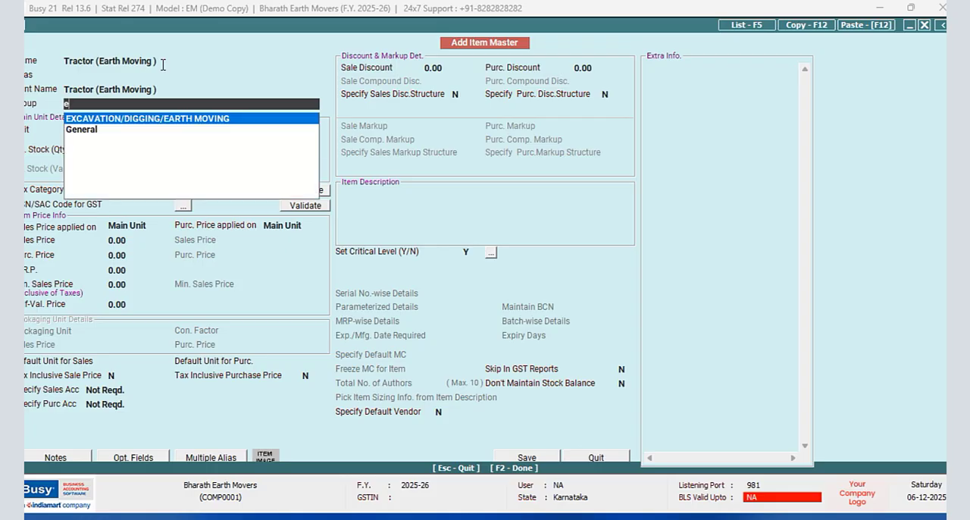
pyautogui.press('Return')
pyautogui.write('h')
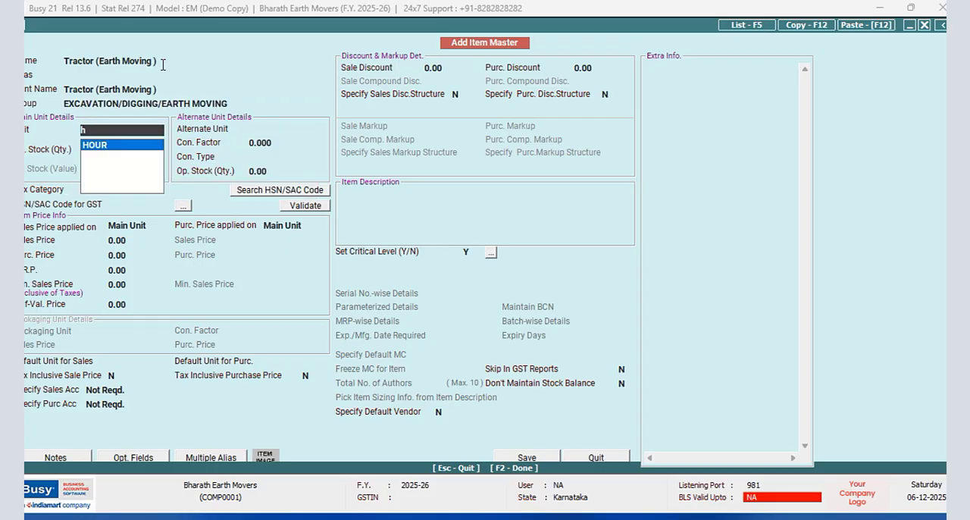
pyautogui.press('Return')
pyautogui.press('Return')
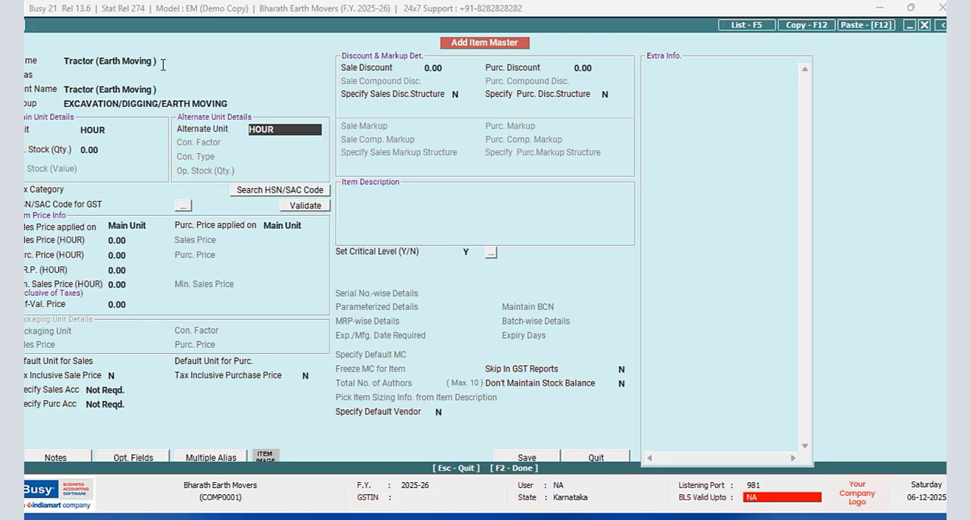
# - Set the Tractor item's alternate unit to Minute with a conversion factor of 60 and conversion type Minute/HOUR
pyautogui.write('m')
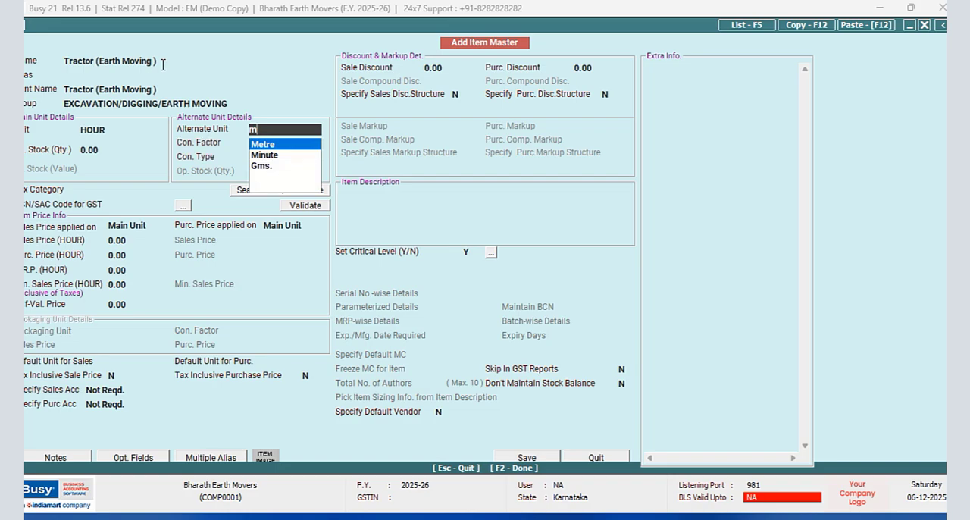
pyautogui.press('Down')
pyautogui.press('Return')
pyautogui.write('60')
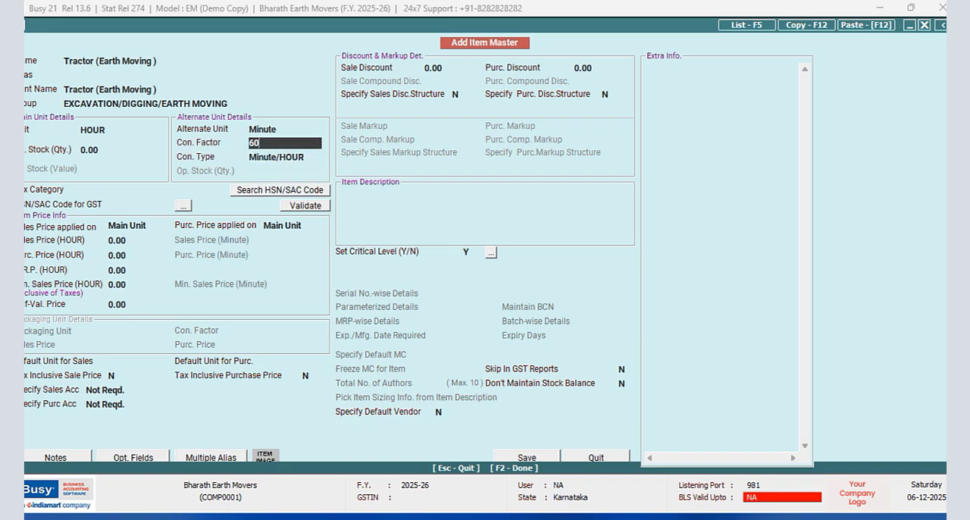
pyautogui.press('Return')
pyautogui.press('Return')
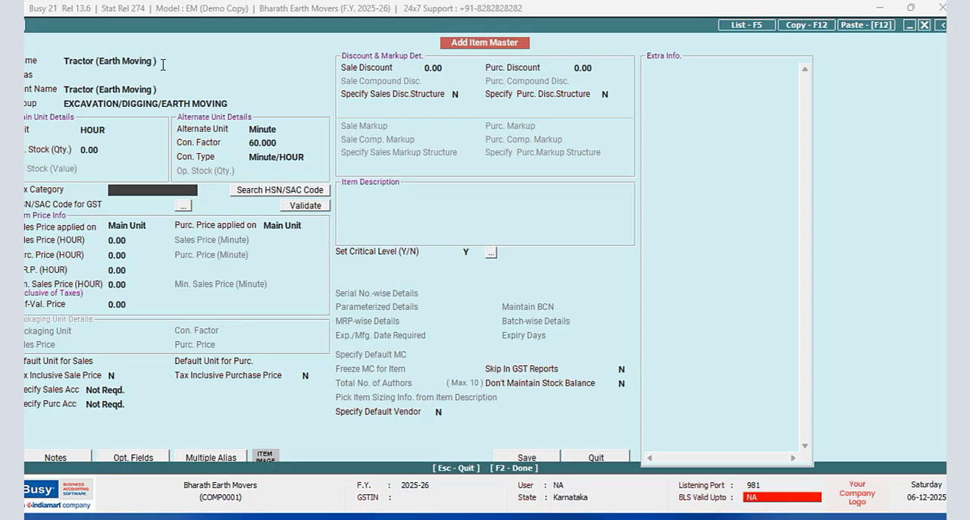
# - Set the Tractor item's tax category to None and leave its HSN/SAC code empty
pyautogui.write('n')
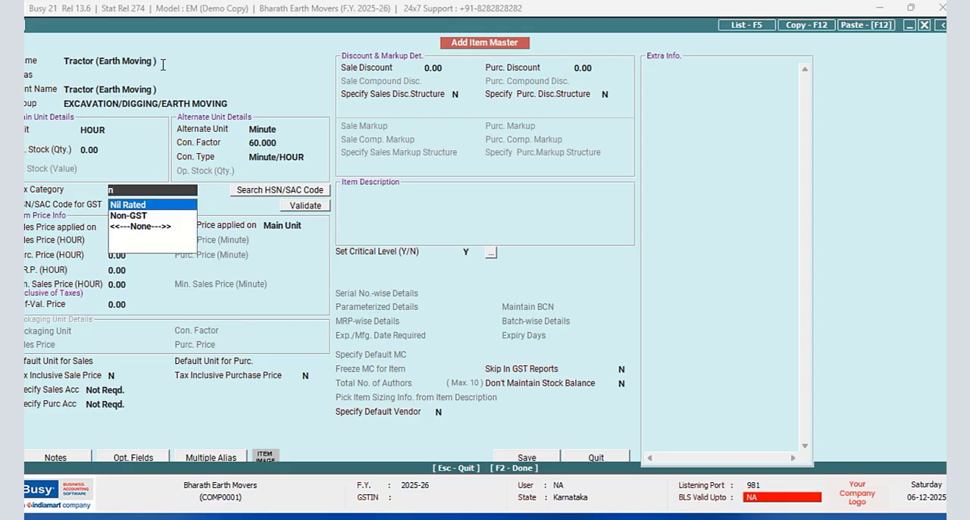
pyautogui.press('Down')
pyautogui.press('Down')
pyautogui.press('Return')
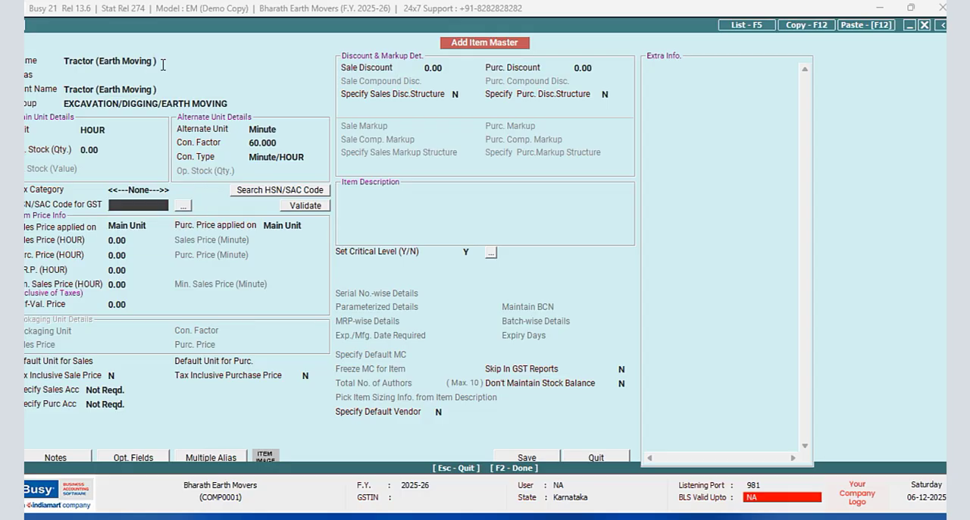
pyautogui.press('Return')
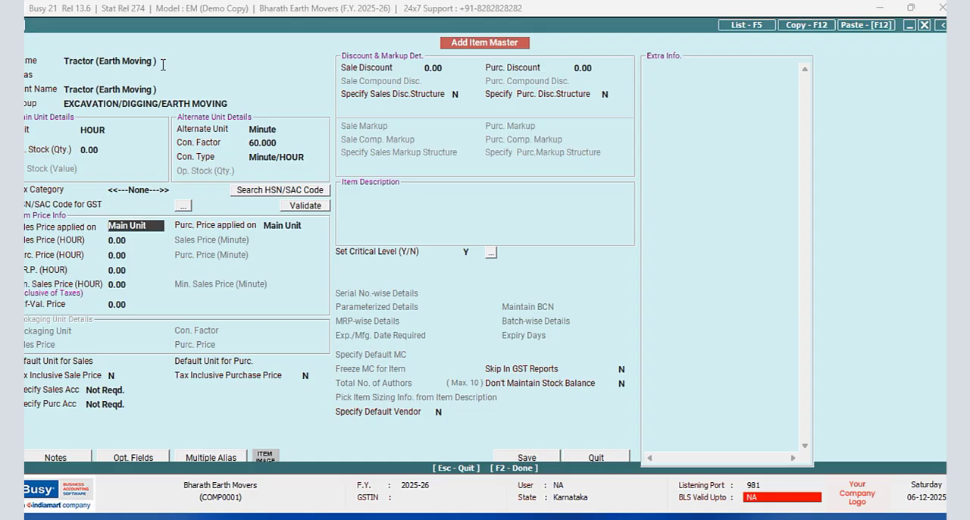
# - Apply the Tractor item's sales price to both units and keep its purchase price on the main unit
pyautogui.write('b')
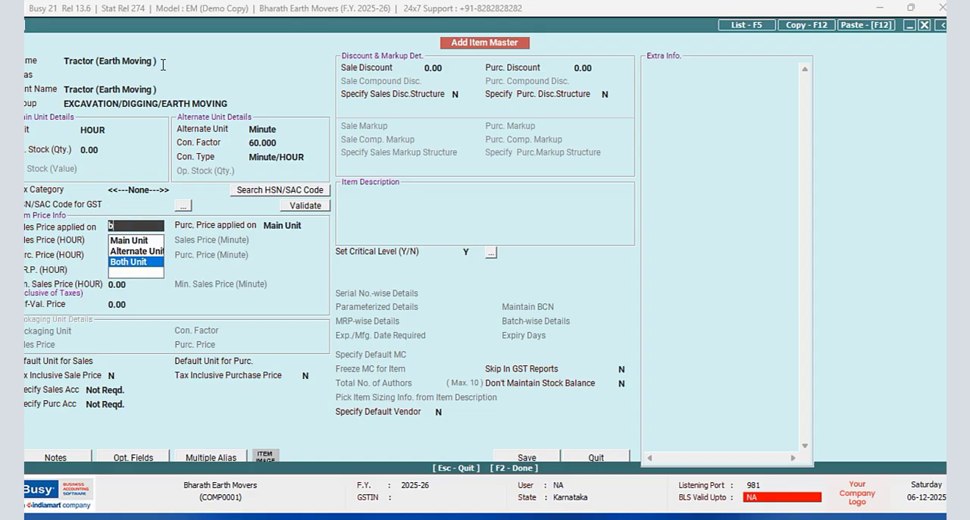
pyautogui.press('Return')
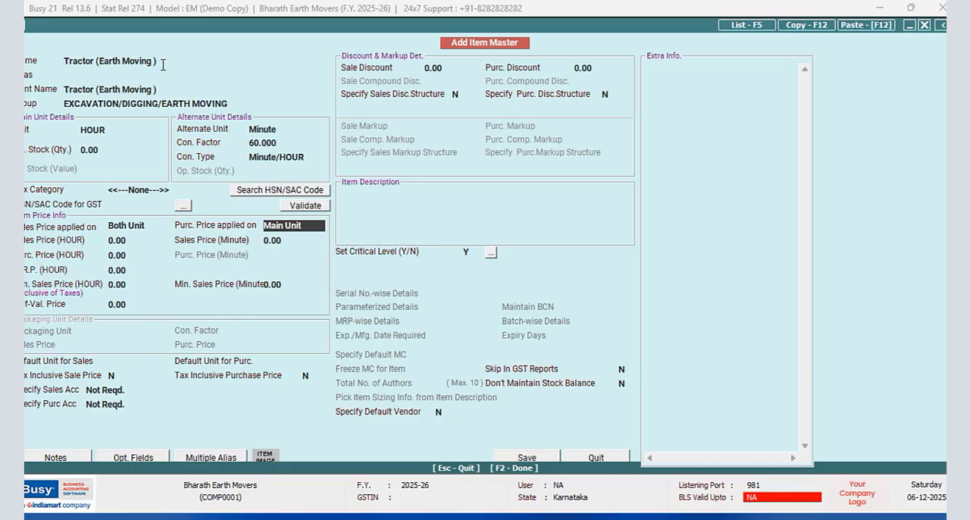
pyautogui.press('Return')
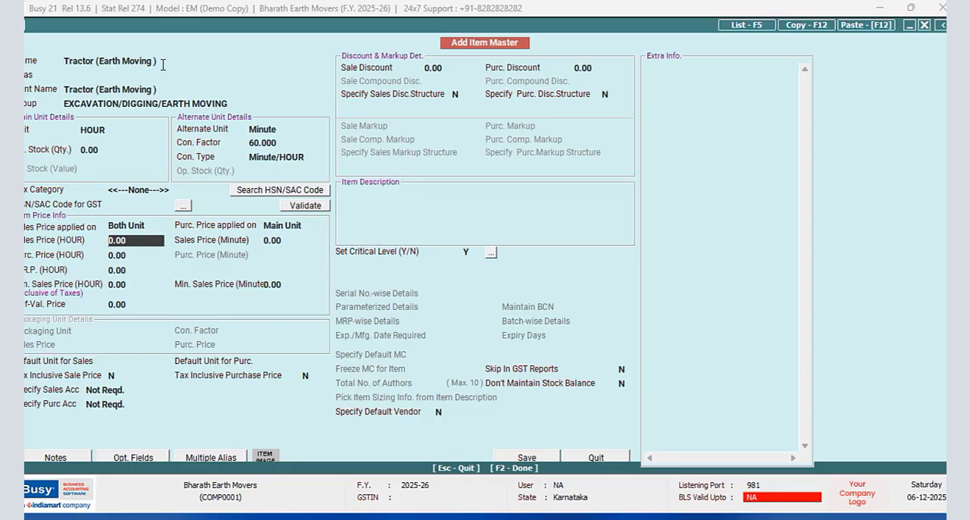
# - Set the Tractor item's sales price to 600 per hour and 10 per minute, then save it without an HSN/SAC code
pyautogui.write('600')
pyautogui.press('Return')
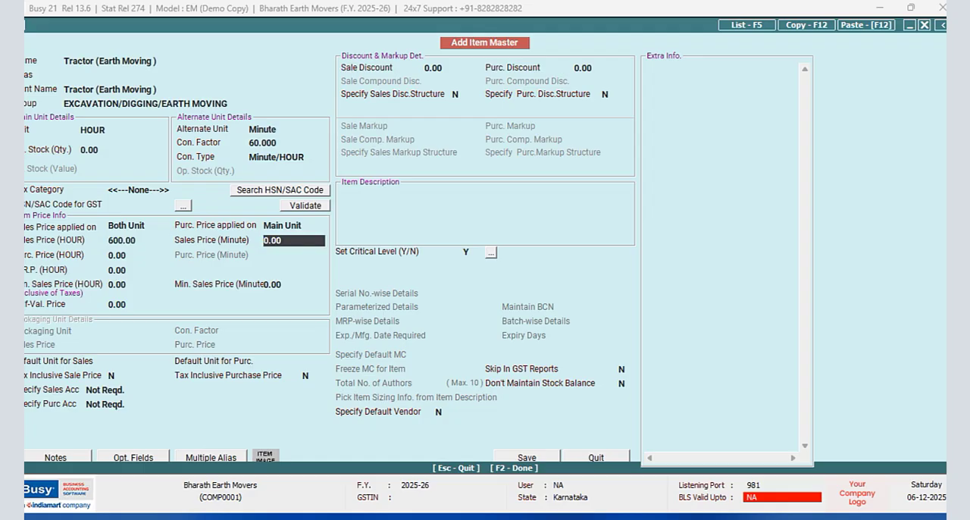
pyautogui.write('10')
pyautogui.press('Return')
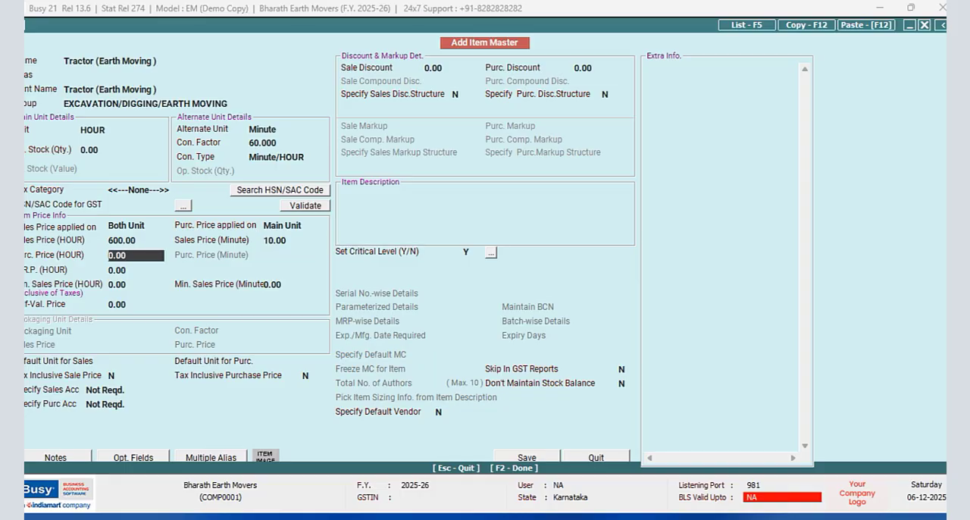
pyautogui.click(523, 456)
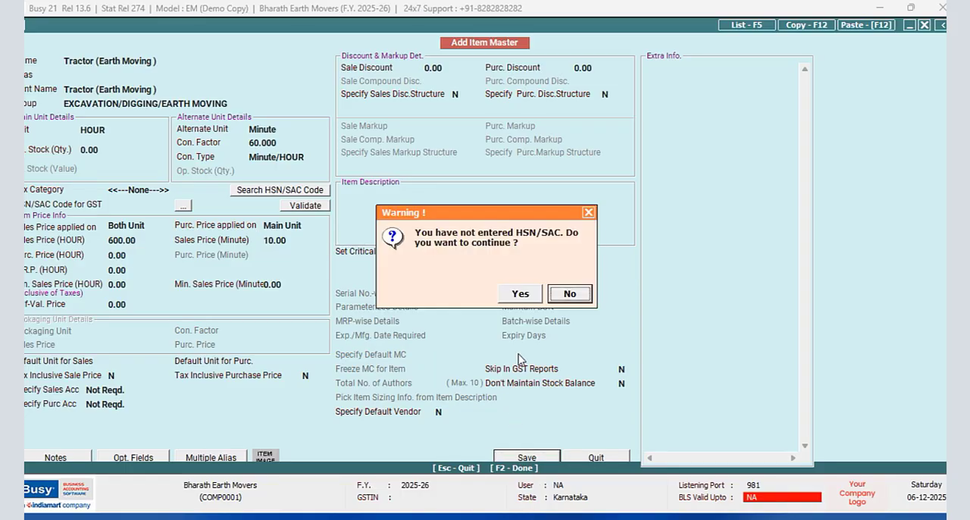
pyautogui.click(519, 293)
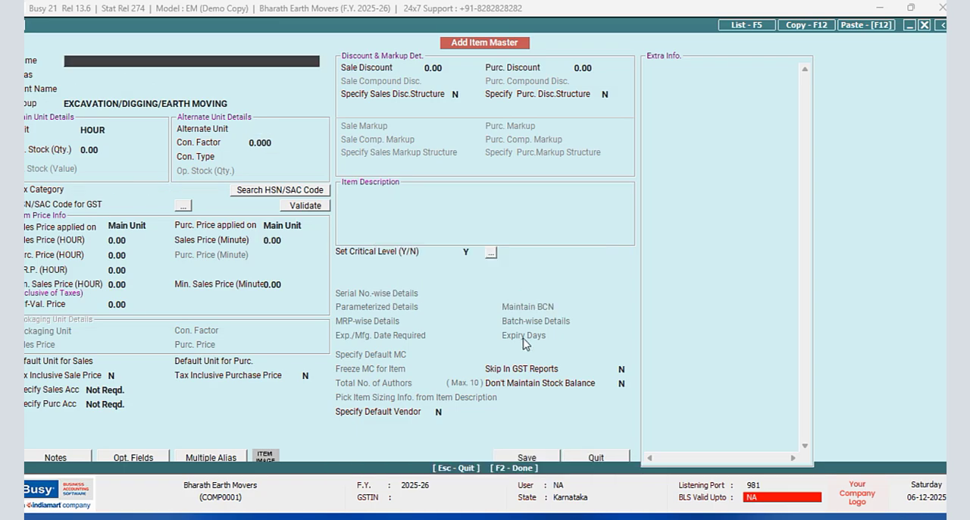
pyautogui.click(606, 460)
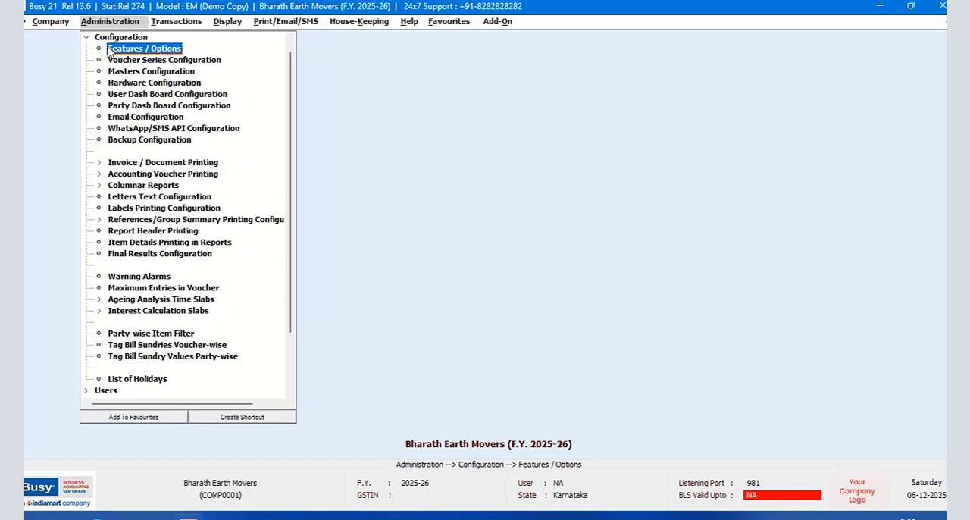
# - Disable GST/VAT reporting in the company's features and options and save the change
pyautogui.press('Return')
pyautogui.click(104, 216)
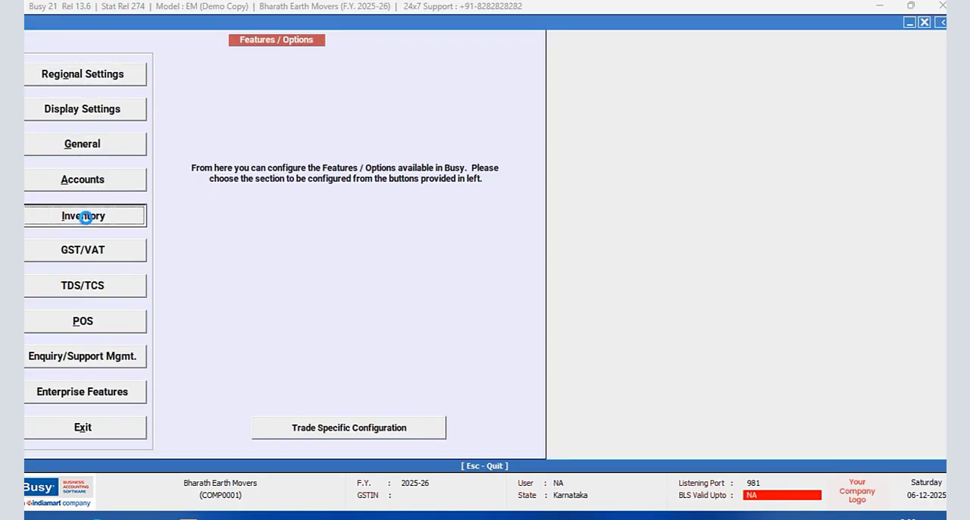
pyautogui.click(345, 455)
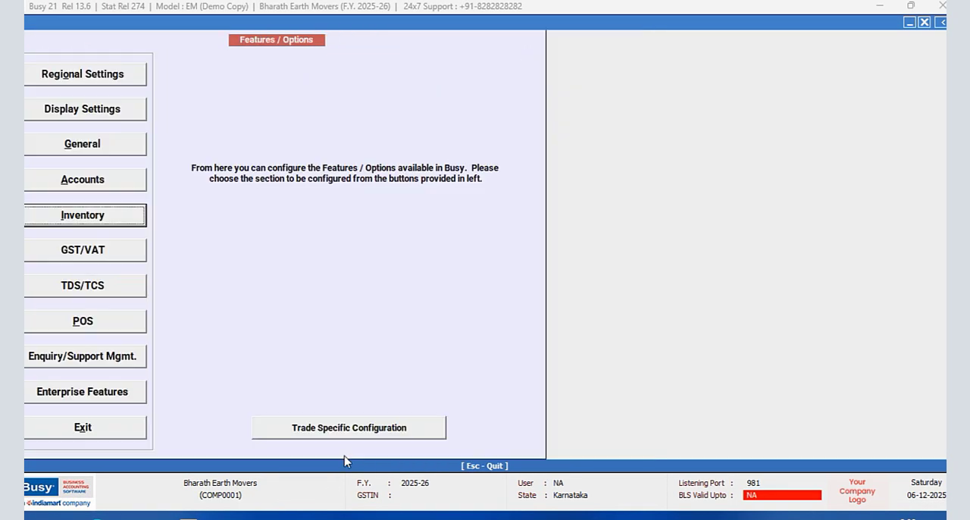
pyautogui.click(82, 259)
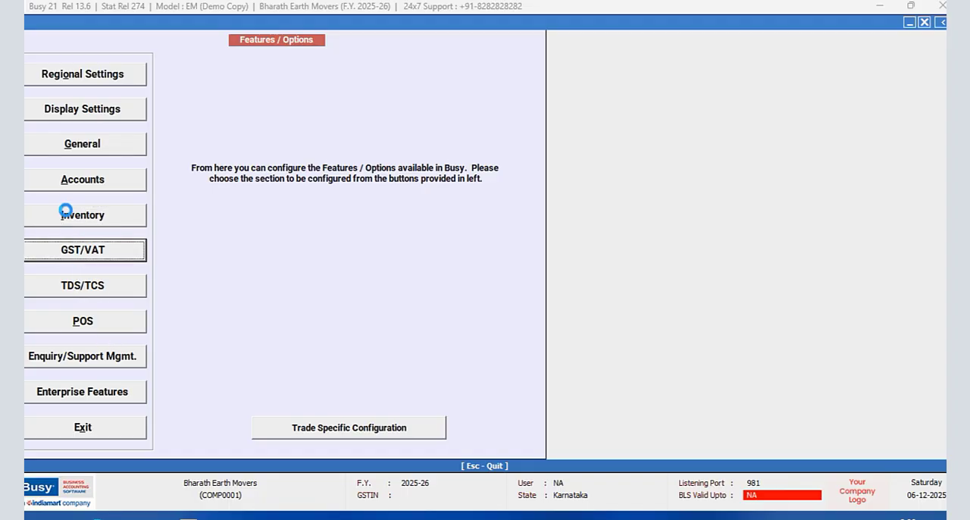
pyautogui.click(28, 52)
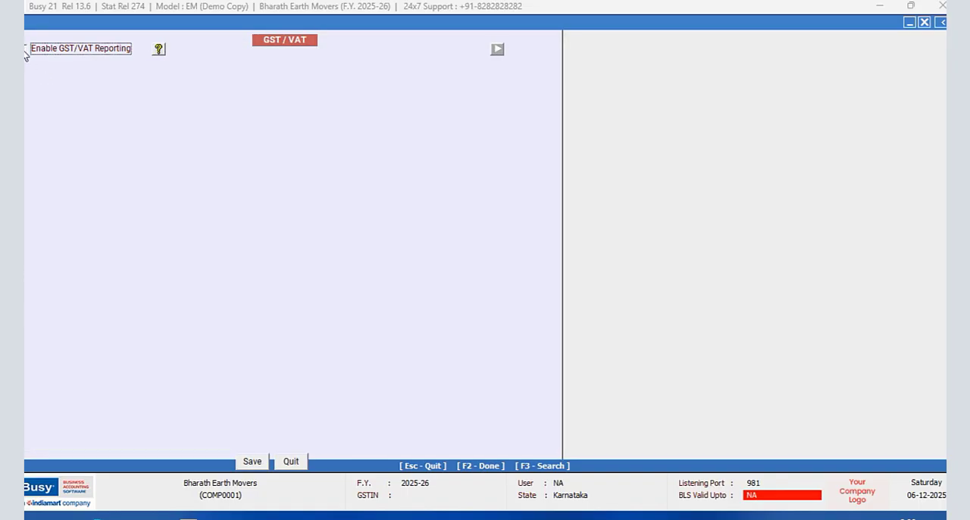
pyautogui.click(265, 462)
pyautogui.click(110, 432)
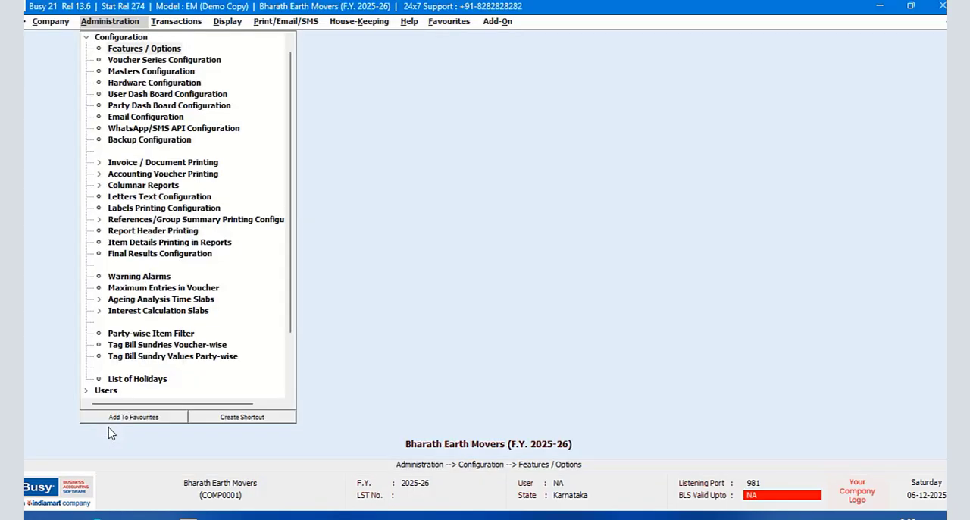
# - Start a new account master and enter the customer's full name, keeping the same print name
pyautogui.click(84, 37)
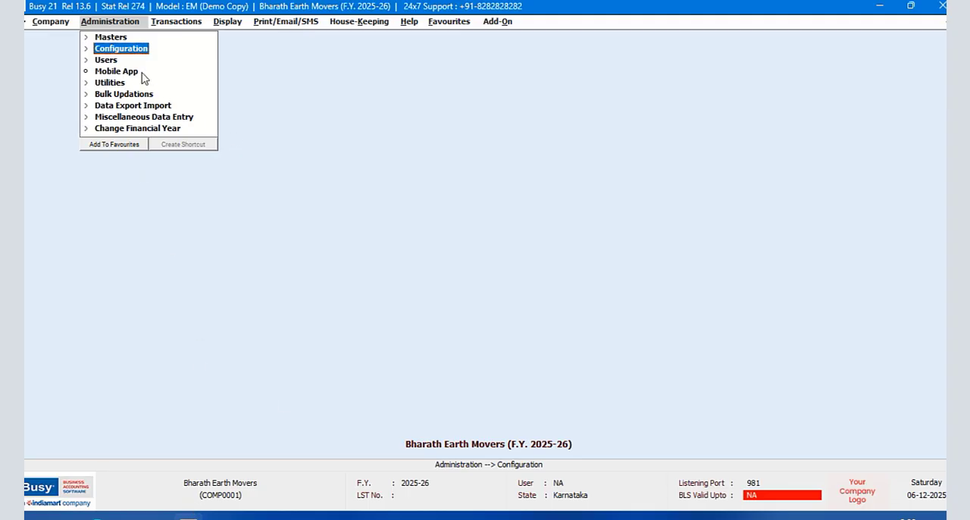
pyautogui.click(113, 38)
pyautogui.click(121, 96)
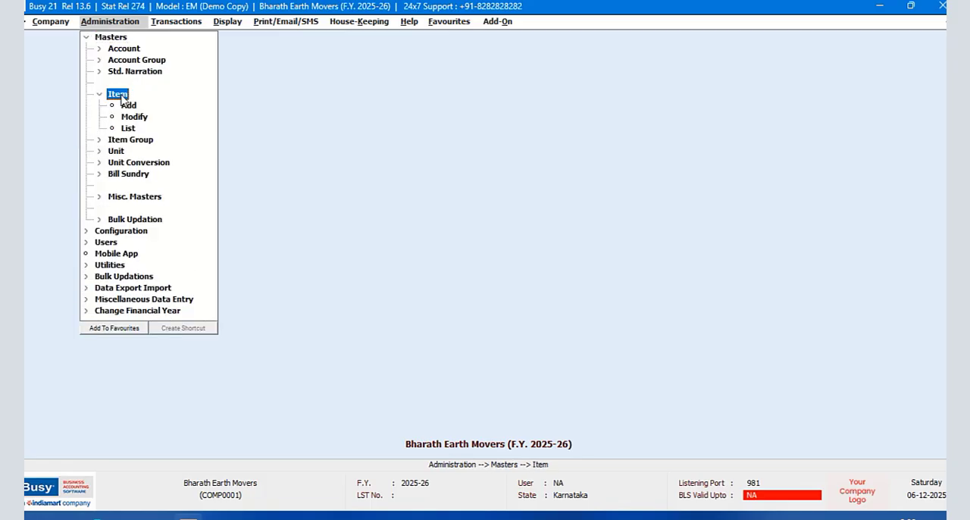
pyautogui.click(86, 37)
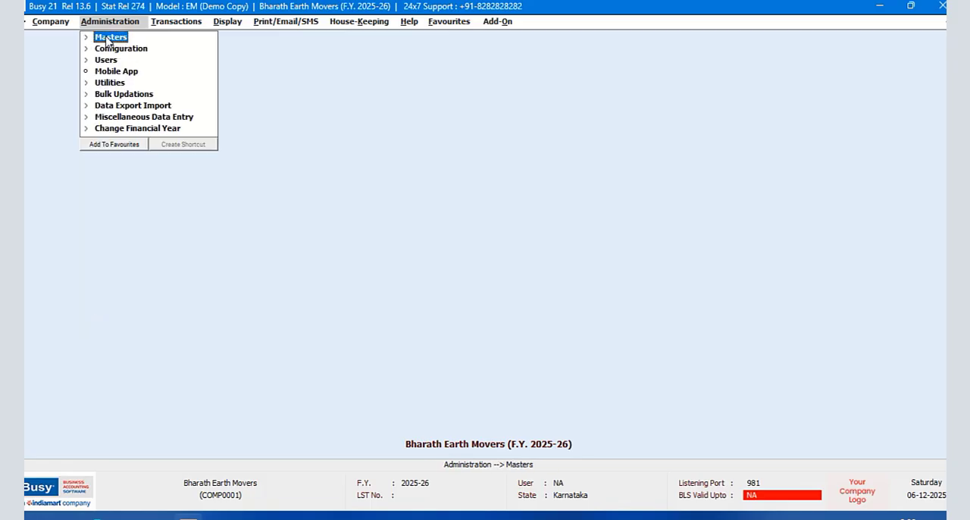
pyautogui.click(111, 38)
pyautogui.click(123, 49)
pyautogui.click(129, 60)
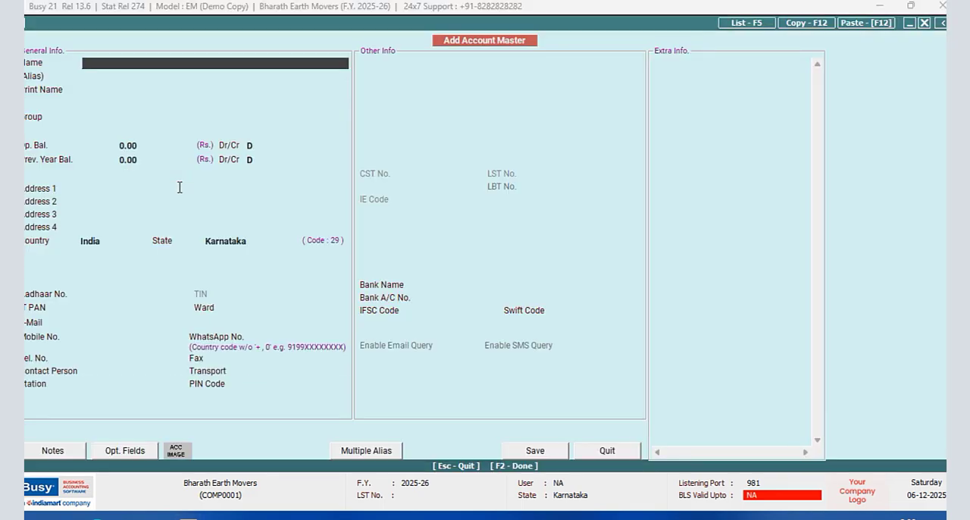
pyautogui.press('Return')
pyautogui.press('Return')
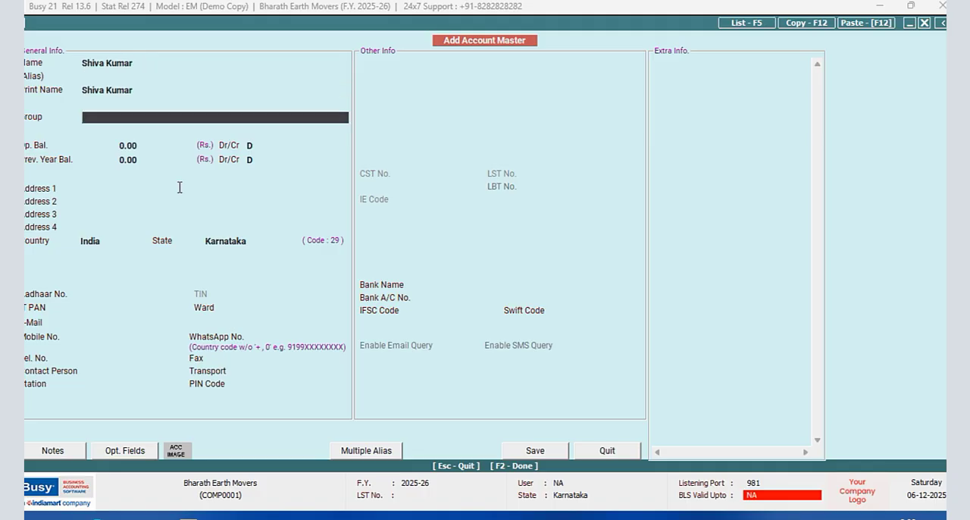
# - Assign the account to the Sundry Debtors group and set its credit days for sale to 7
pyautogui.write('sun')
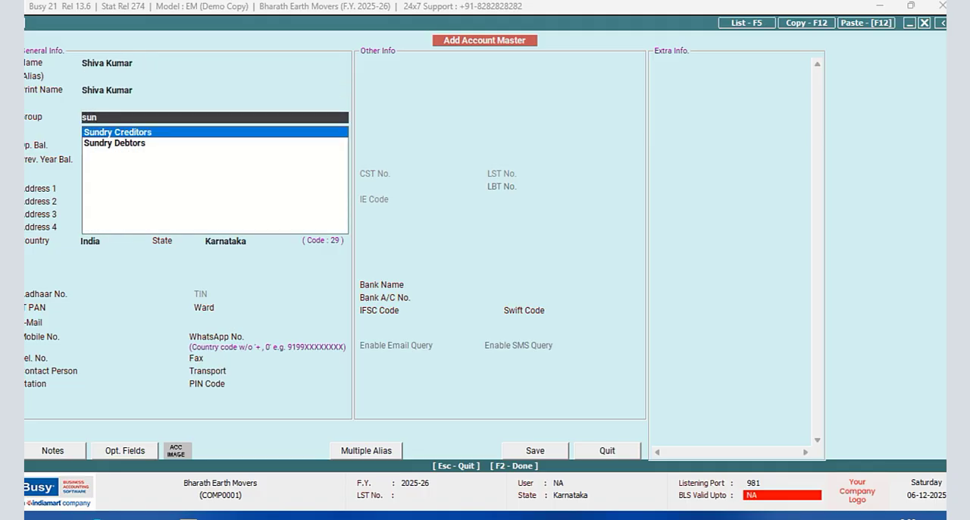
pyautogui.press('Down')
pyautogui.press('Return')
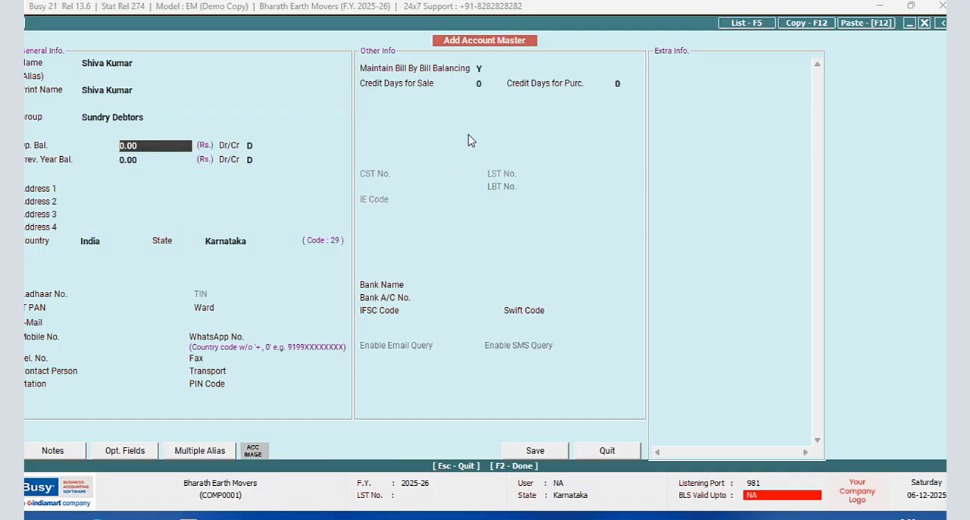
pyautogui.click(488, 83)
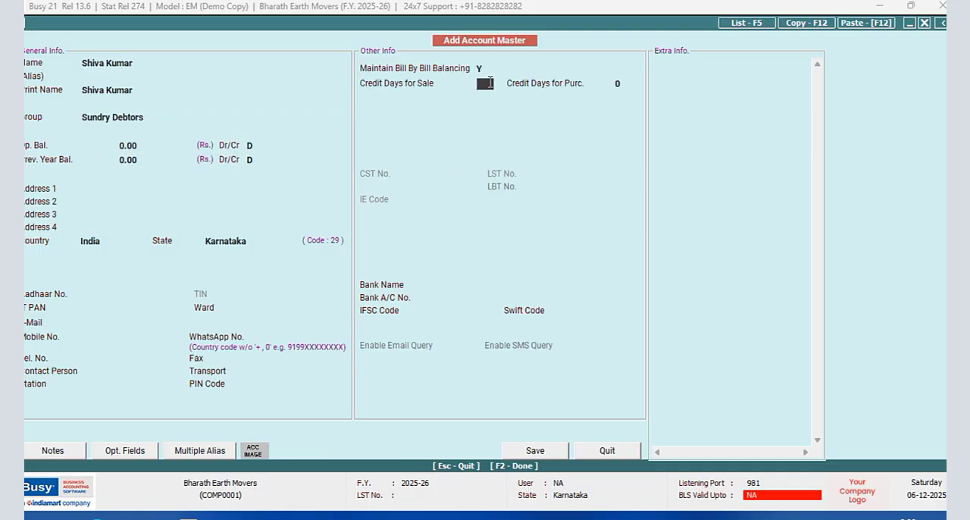
pyautogui.write('7')
pyautogui.press('Return')
# - Set the account's opening balance to 2,650.00 debit and accept the same previous year balance
pyautogui.click(148, 145)
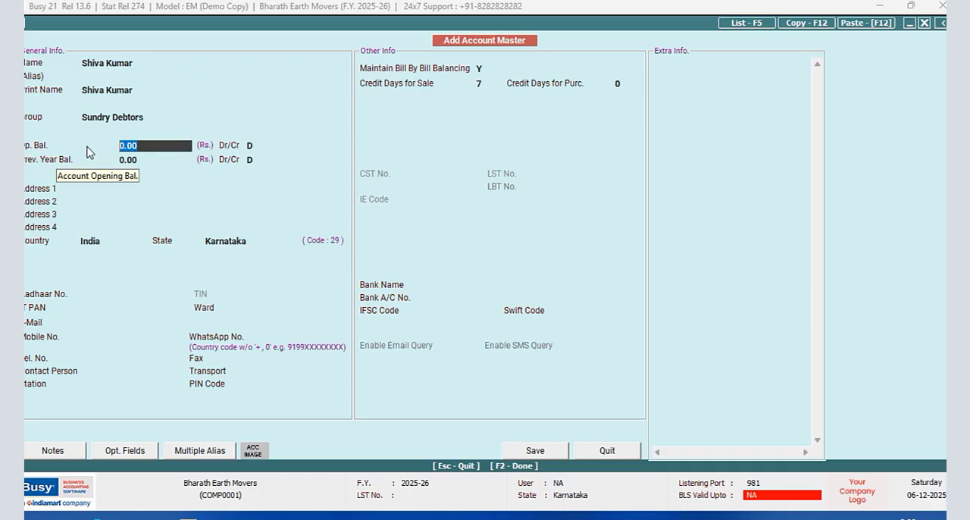
pyautogui.write('2,650')
pyautogui.press('Return')
pyautogui.press('Return')
pyautogui.press('Return')
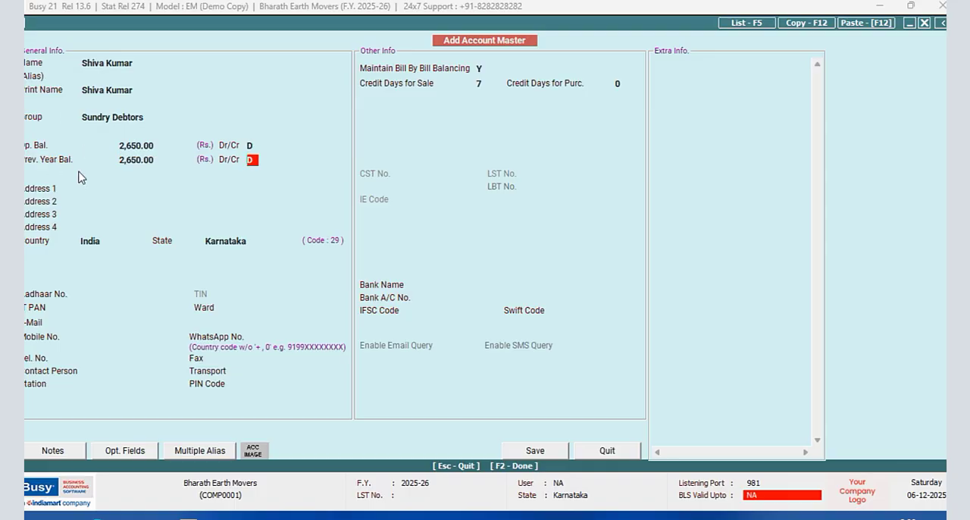
# - Fill in the first two lines of the customer's address
pyautogui.click(121, 188)
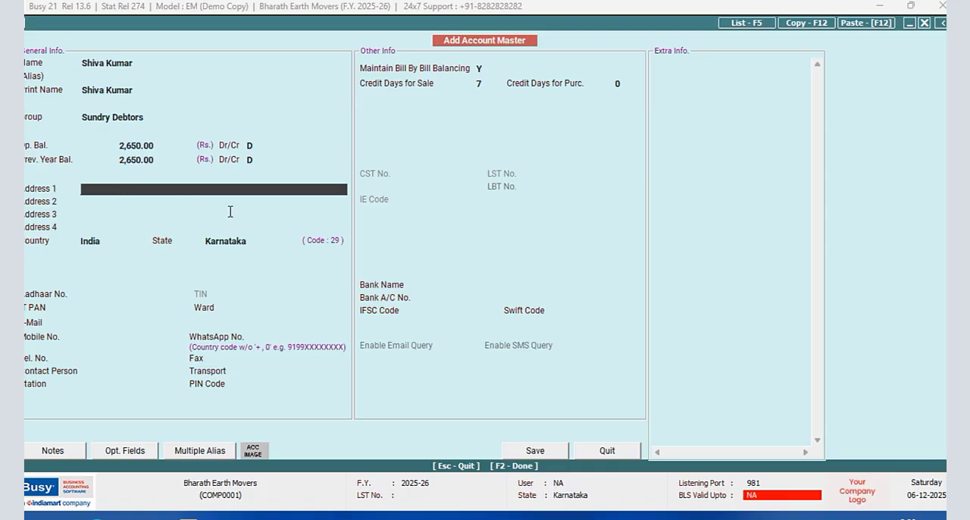
pyautogui.write('Main Road')
pyautogui.press('Return')
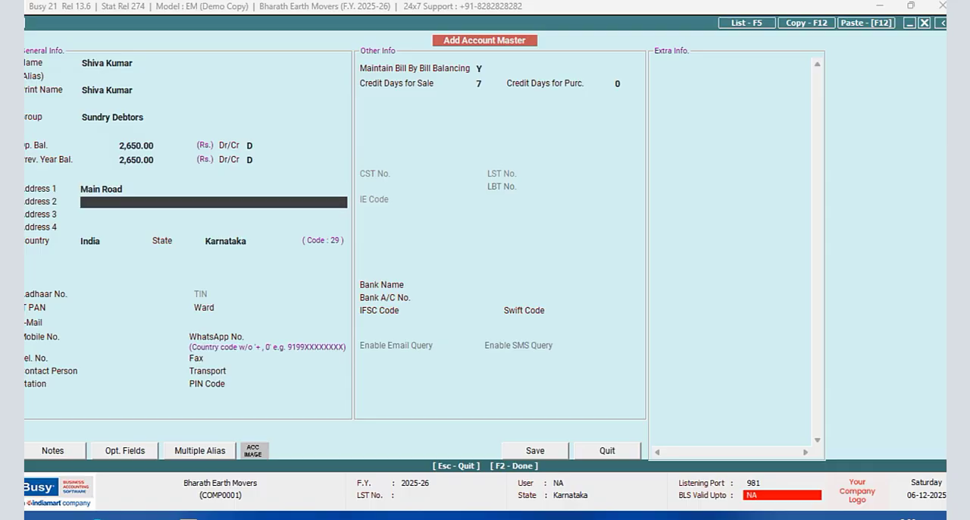
pyautogui.write('Thirthahalli')
# - Enter the contact person's name and the postal PIN code for the customer's account
pyautogui.click(116, 371)
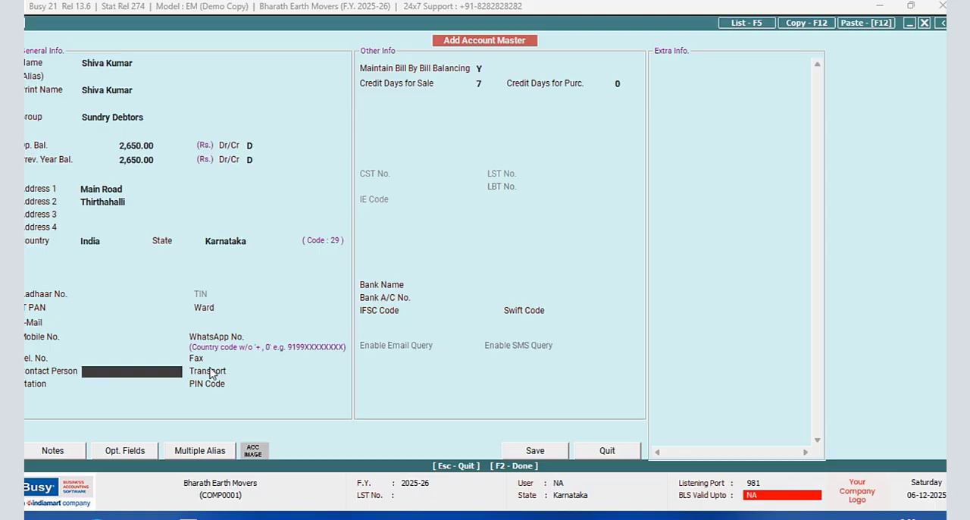
pyautogui.click(267, 389)
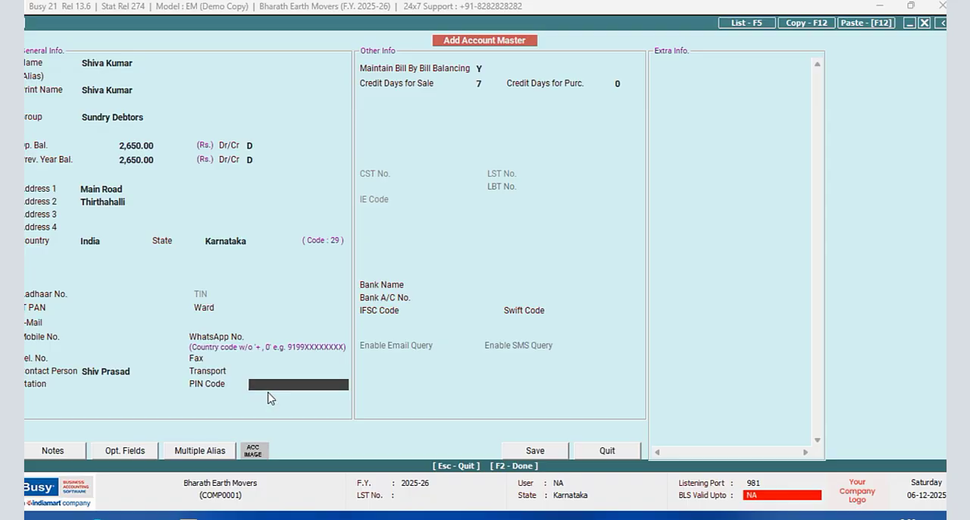
pyautogui.write('5774232')
# - Enter a mobile number ending in placeholder letters for the customer and try to save the account
pyautogui.click(98, 338)
pyautogui.write('97418ABCDE')
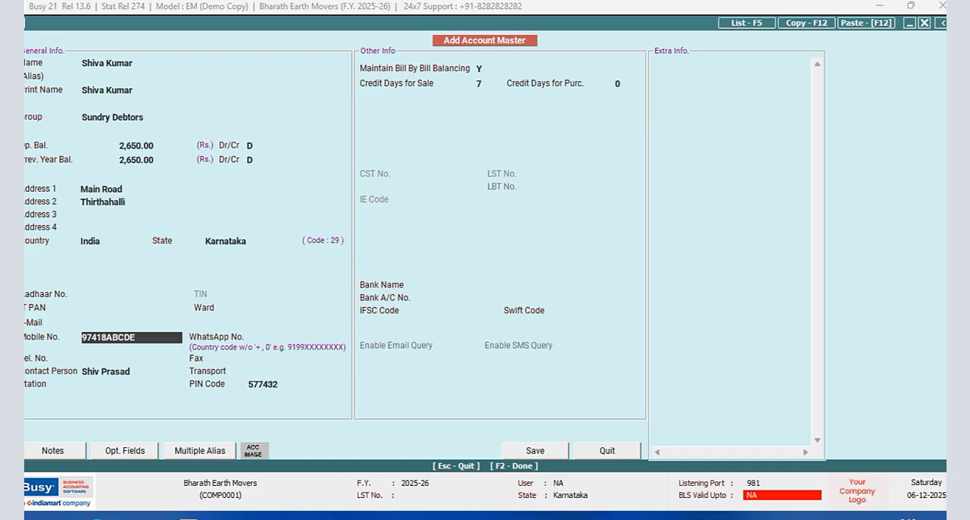
pyautogui.press('Return')
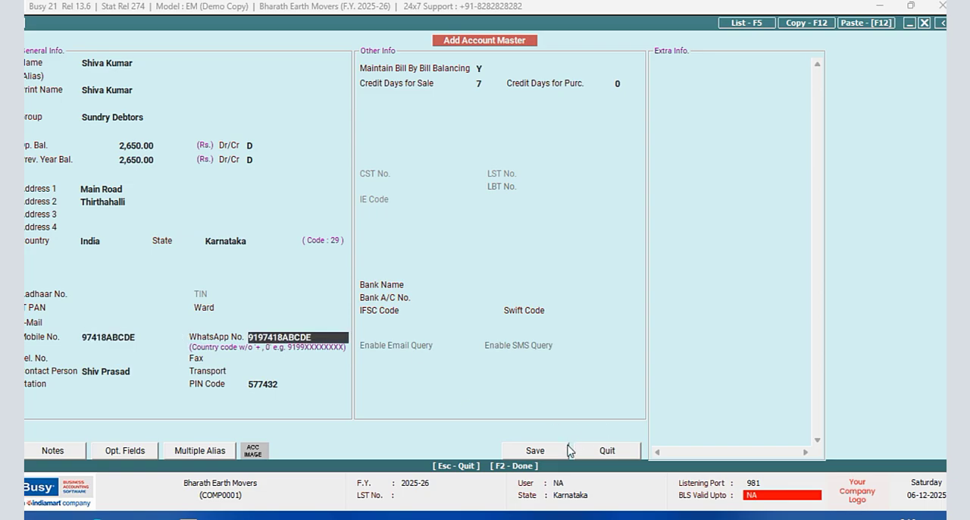
pyautogui.click(543, 454)
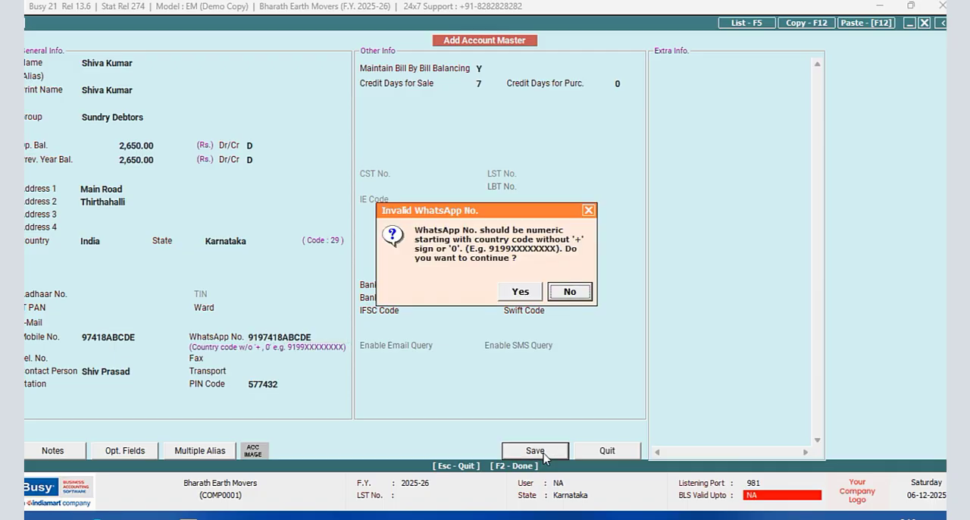
pyautogui.click(519, 291)
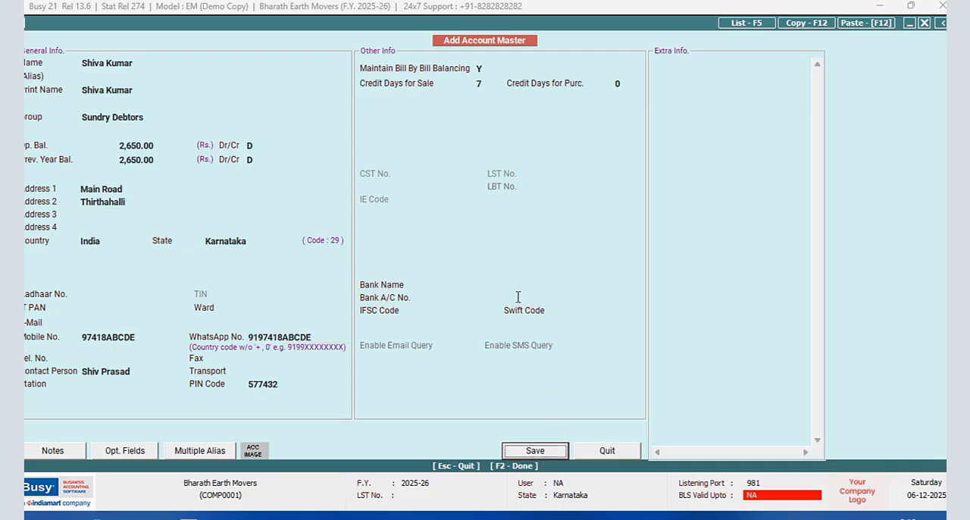
# - Replace the placeholder letters in the customer's mobile number with zeros
pyautogui.click(141, 335)
pyautogui.press('BackSpace')
pyautogui.press('BackSpace')
pyautogui.press('BackSpace')
pyautogui.press('BackSpace')
pyautogui.press('BackSpace')
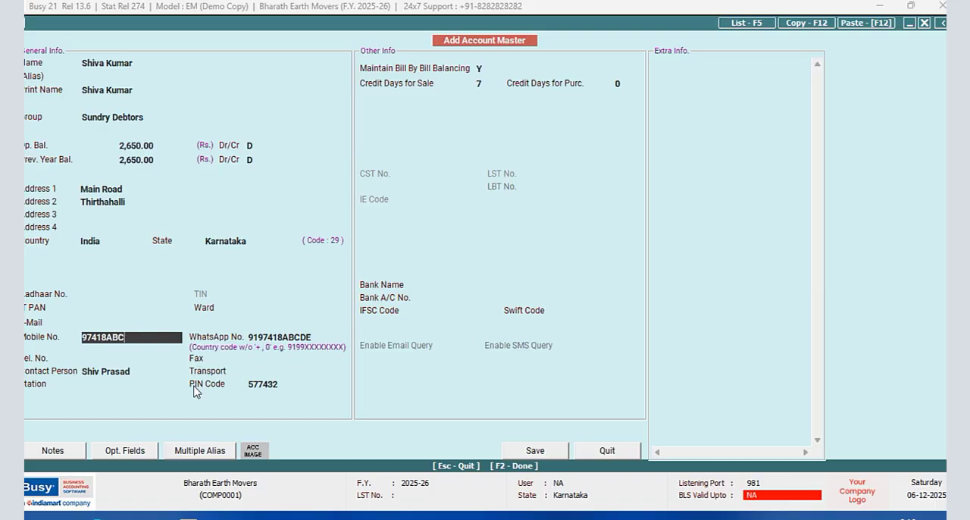
pyautogui.write('00000')
pyautogui.press('Return')
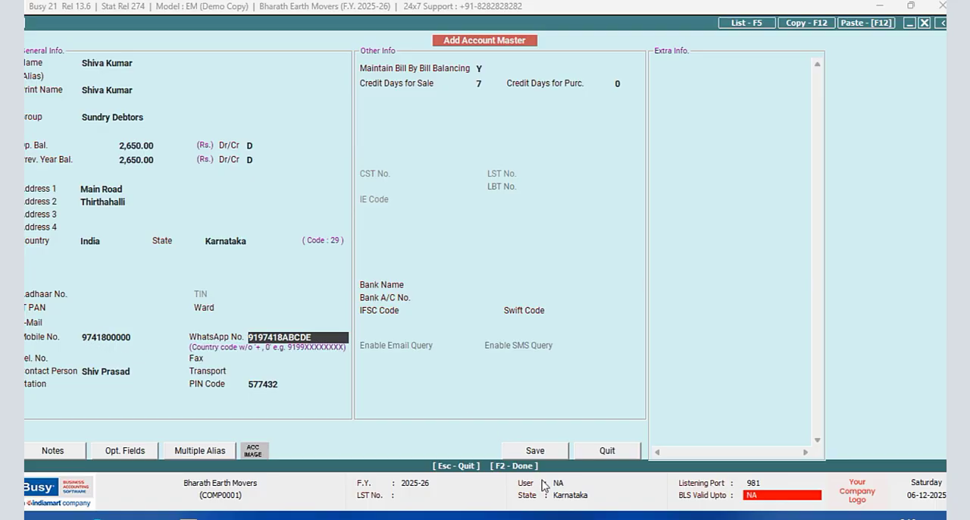
# - Replace the first two digits of the customer's mobile number with zeros
pyautogui.click(91, 336)
pyautogui.press('BackSpace')
pyautogui.press('BackSpace')
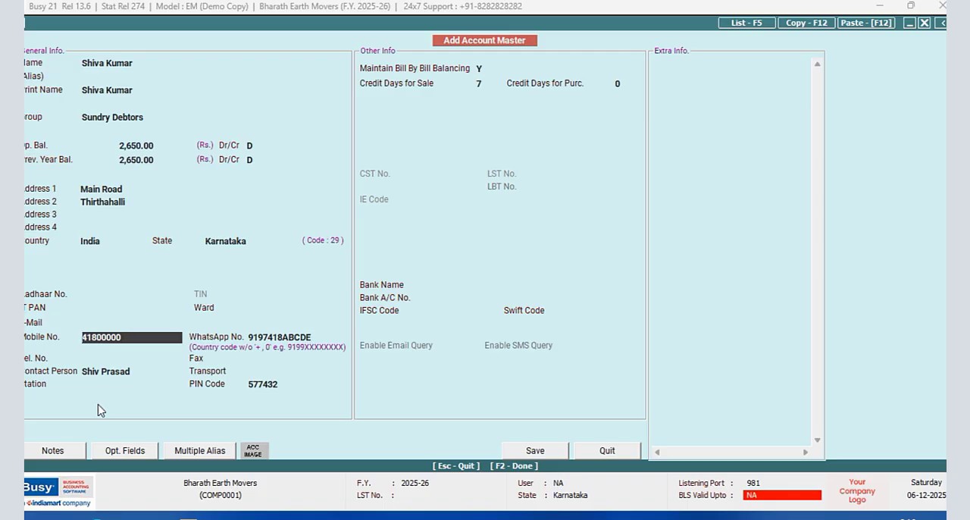
pyautogui.write('00')
pyautogui.press('Return')
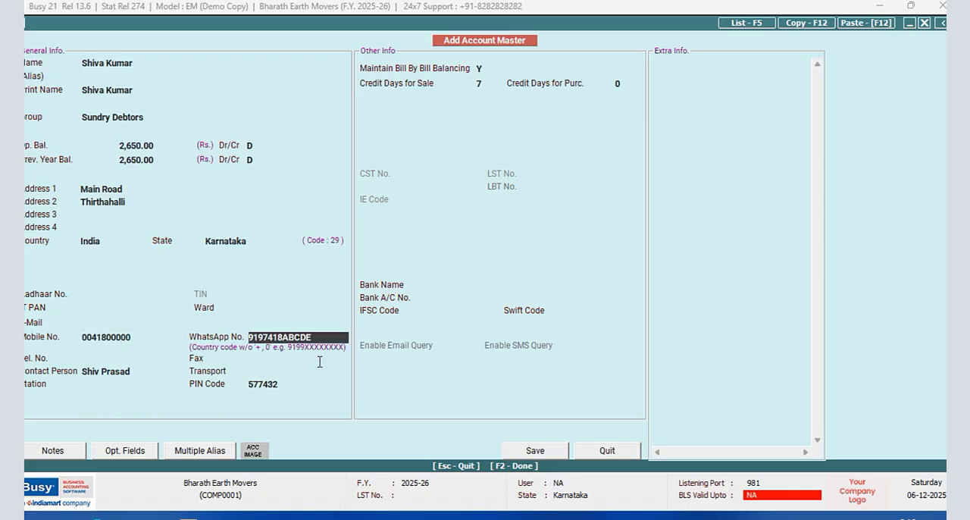
# - Clear the customer's WhatsApp number
pyautogui.moveTo(322, 336); pyautogui.dragTo(247, 338)
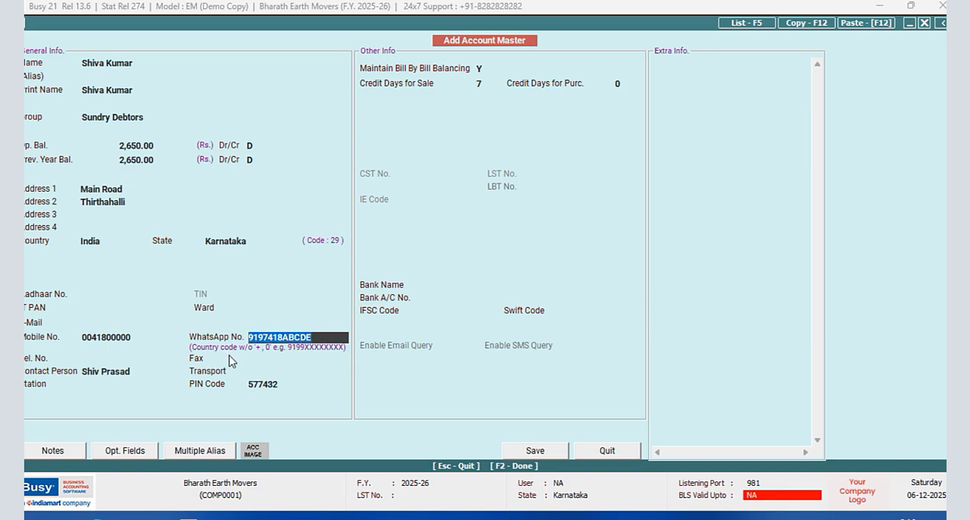
pyautogui.press('Delete')
pyautogui.press('Return')
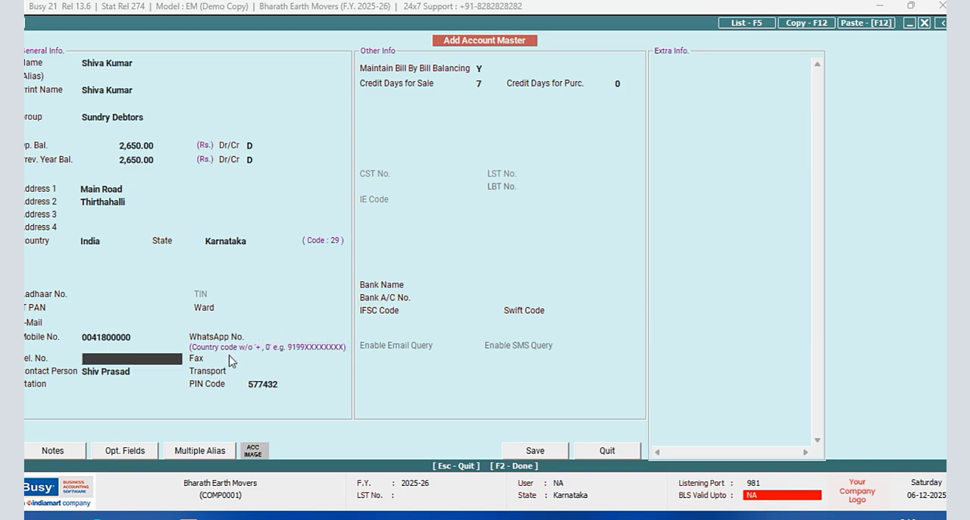
# - Refill the customer's WhatsApp number from the mobile number and save the account to reach its opening balance details
pyautogui.click(145, 337)
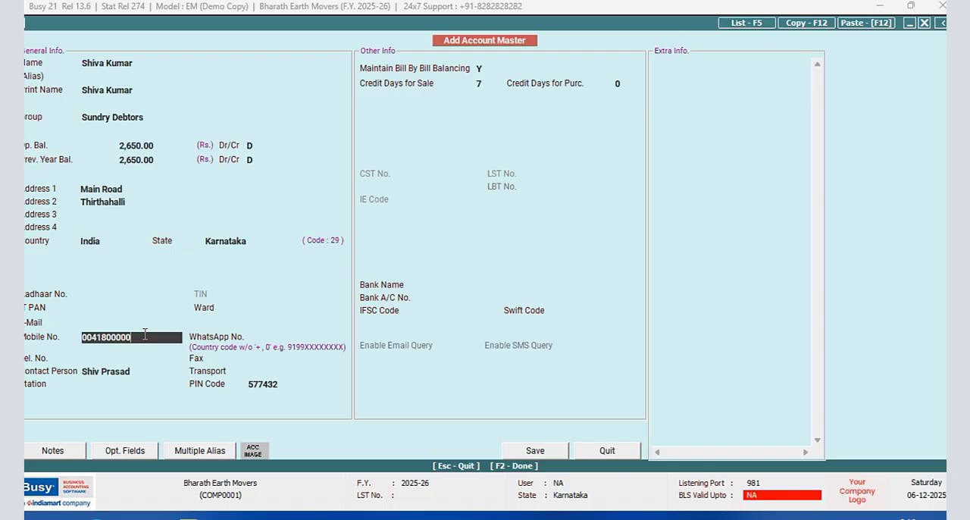
pyautogui.press('Return')
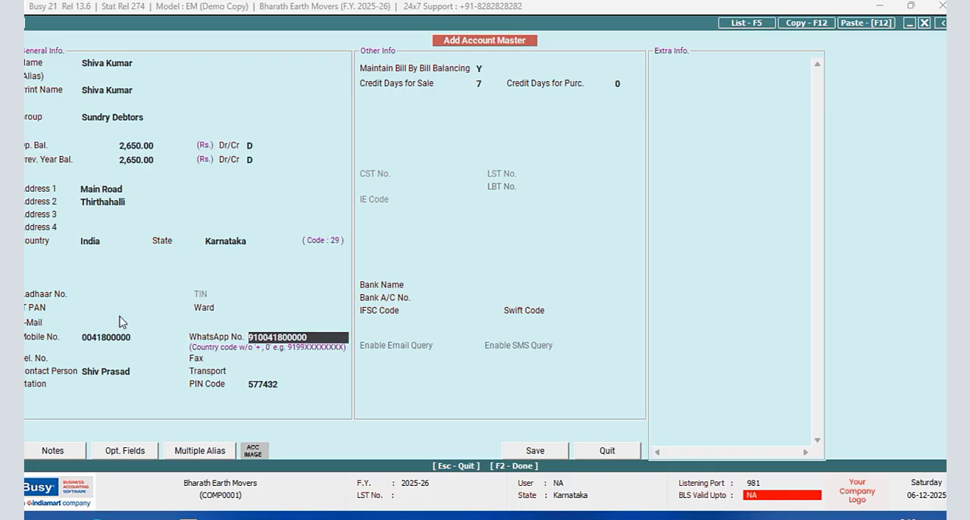
pyautogui.click(541, 451)
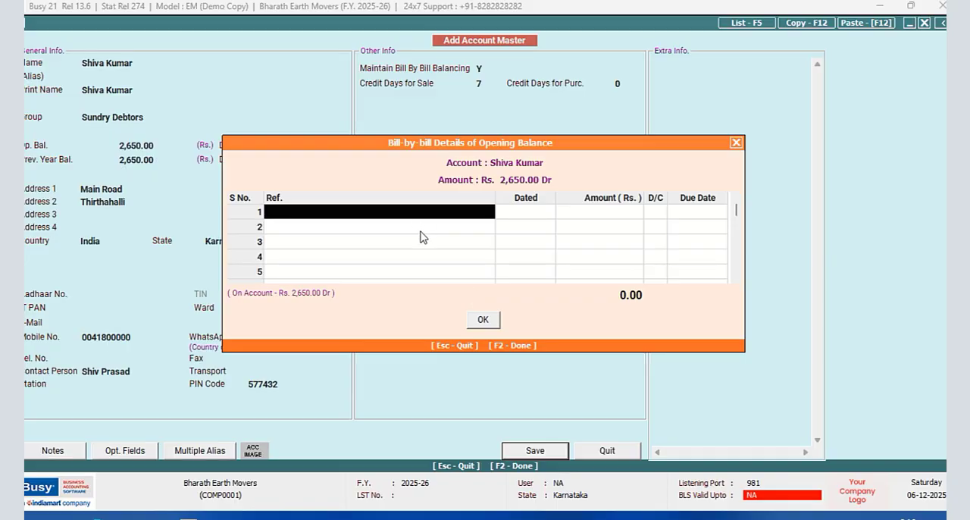
# - Record the opening balance bill as "as on 31/3/2025", dated 01-04-2025, for 2,650.00 debit, and finish adding accounts
pyautogui.write('as on')
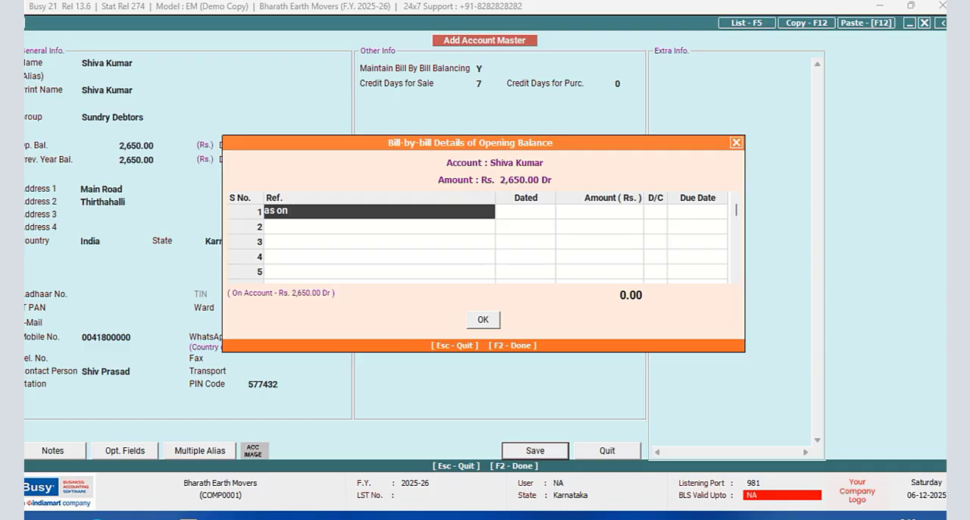
pyautogui.write(' 31/3/2025')
pyautogui.press('Return')
pyautogui.press('Return')
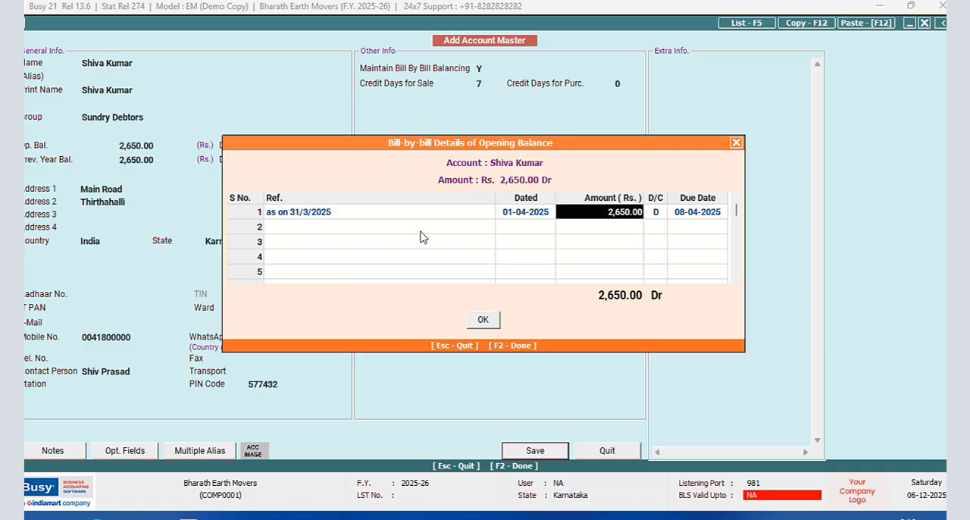
pyautogui.press('Return')
pyautogui.press('Return')
pyautogui.press('Return')
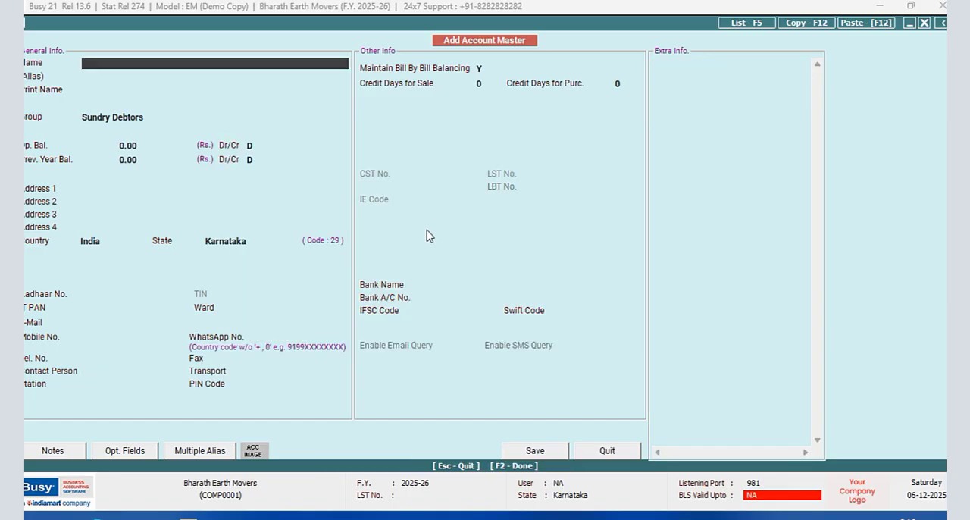
pyautogui.click(592, 452)
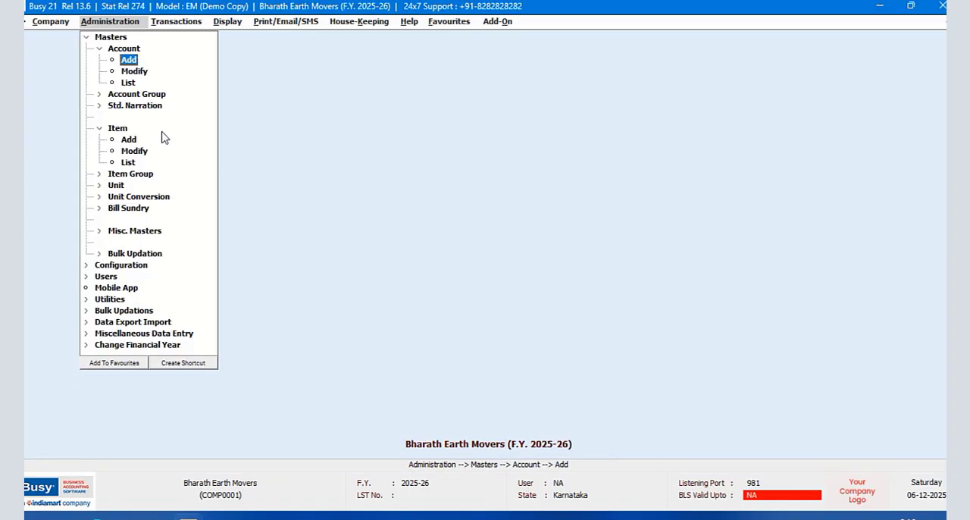
# - Open the Ageing Analysis Time Slabs configuration for accounts and set the number of slabs to 4
pyautogui.click(87, 37)
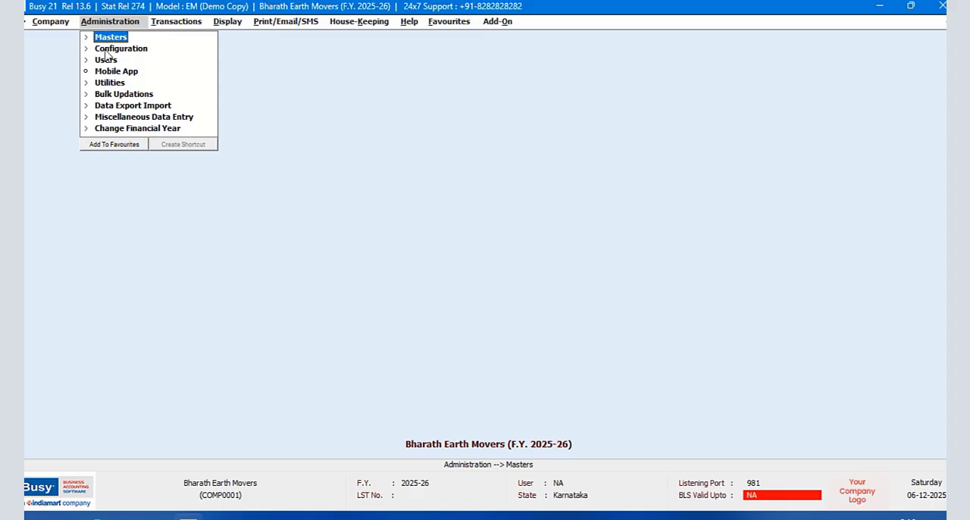
pyautogui.click(110, 49)
pyautogui.click(110, 48)
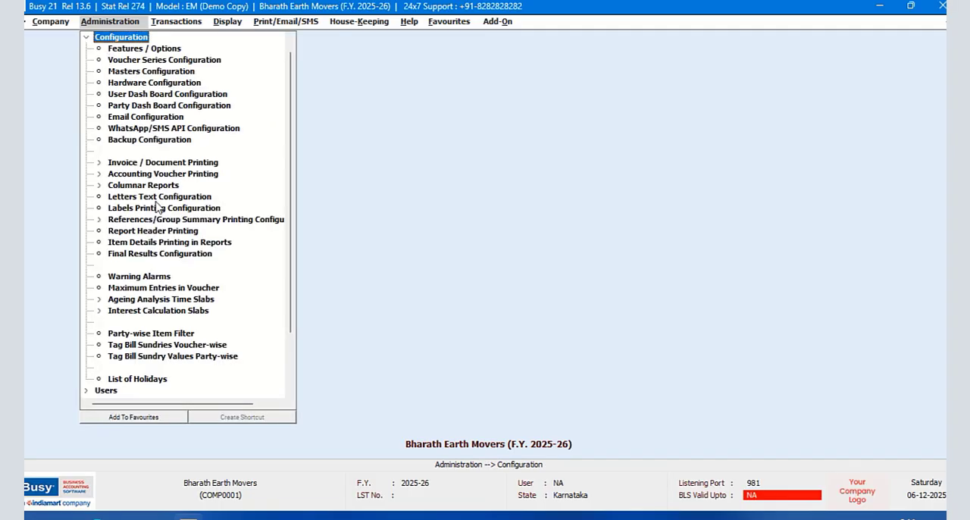
pyautogui.click(157, 300)
pyautogui.click(152, 312)
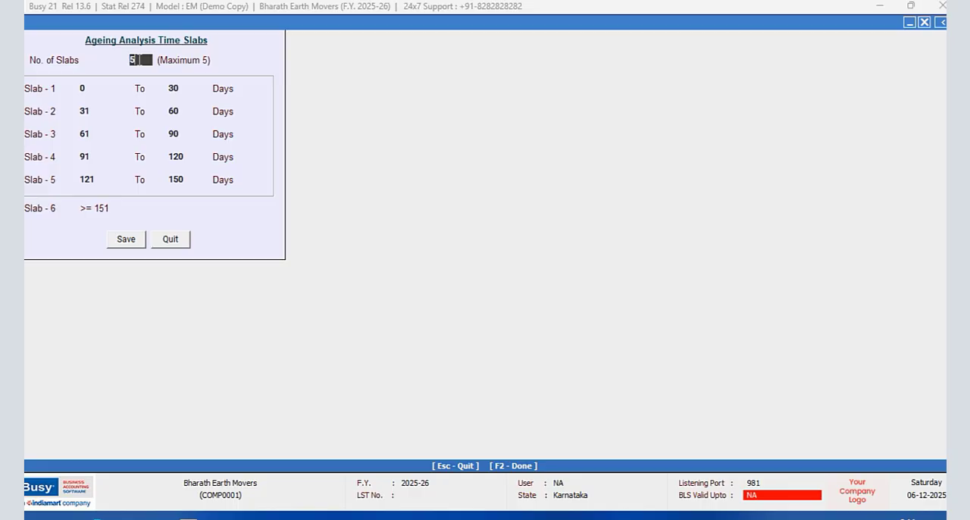
pyautogui.write('4')
pyautogui.press('Return')
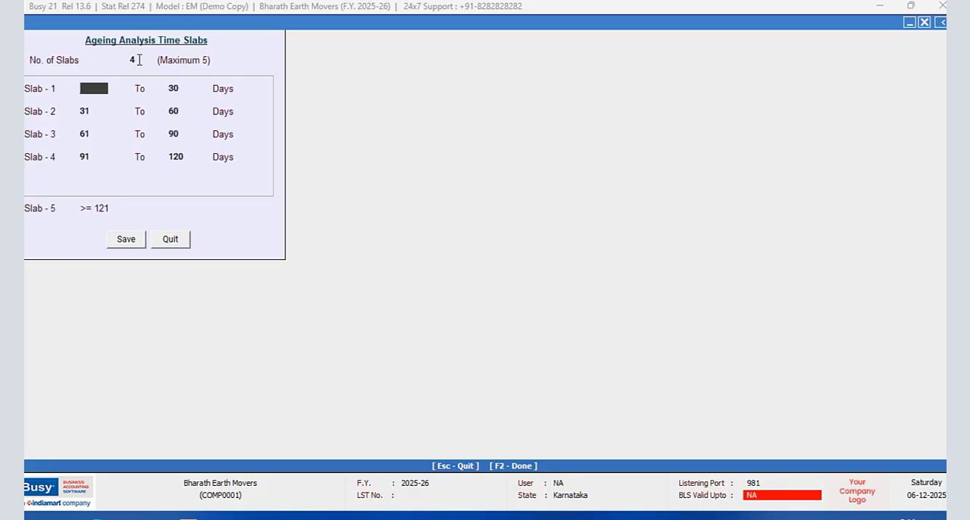
# - Set ageing slab 1 to 0–7 days and slab 2 to 8–15 days
pyautogui.write('0')
pyautogui.press('Return')
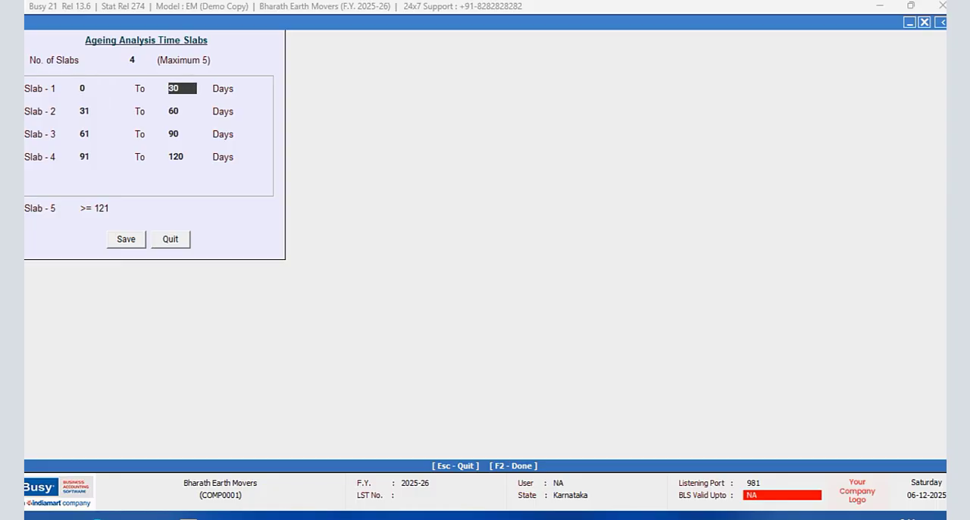
pyautogui.write('7')
pyautogui.press('Return')
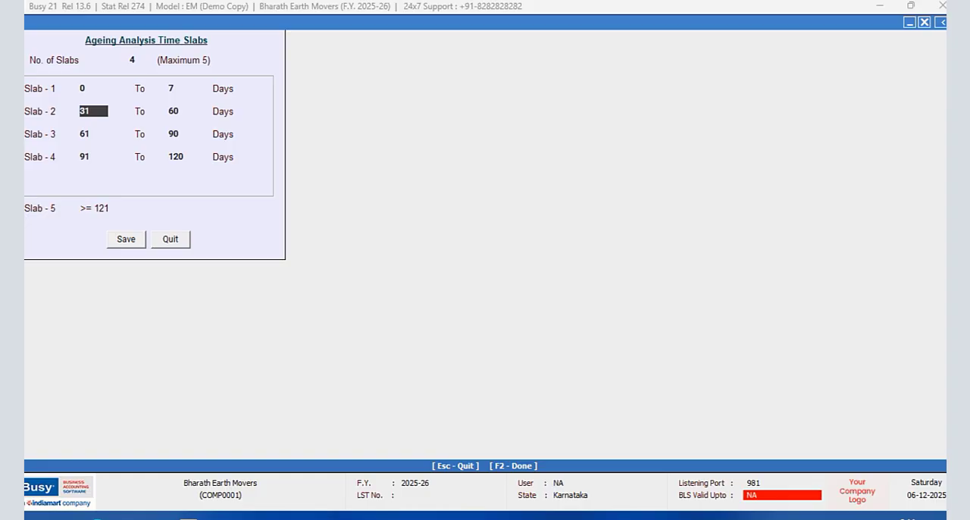
pyautogui.press('Return')
pyautogui.write('15')
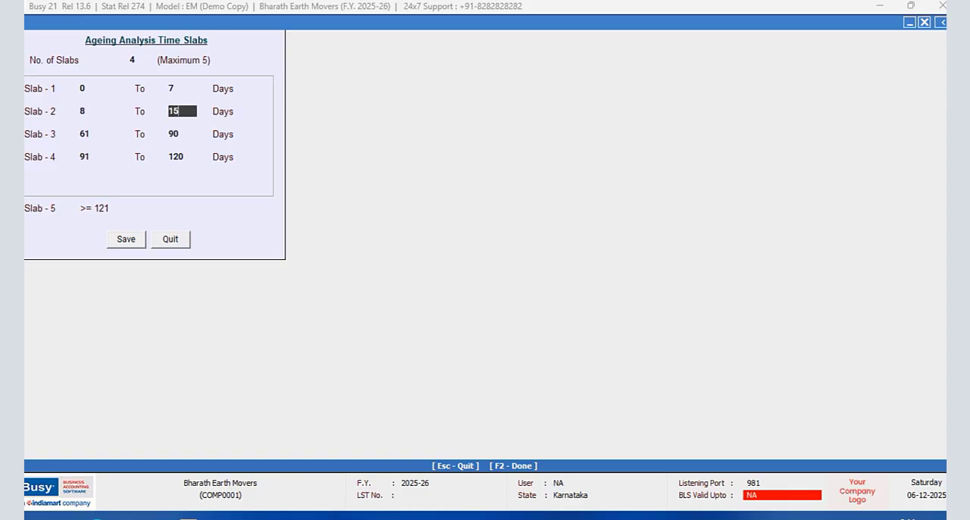
pyautogui.press('Return')
# - Set ageing slab 3 to 16–23 days
pyautogui.write('16')
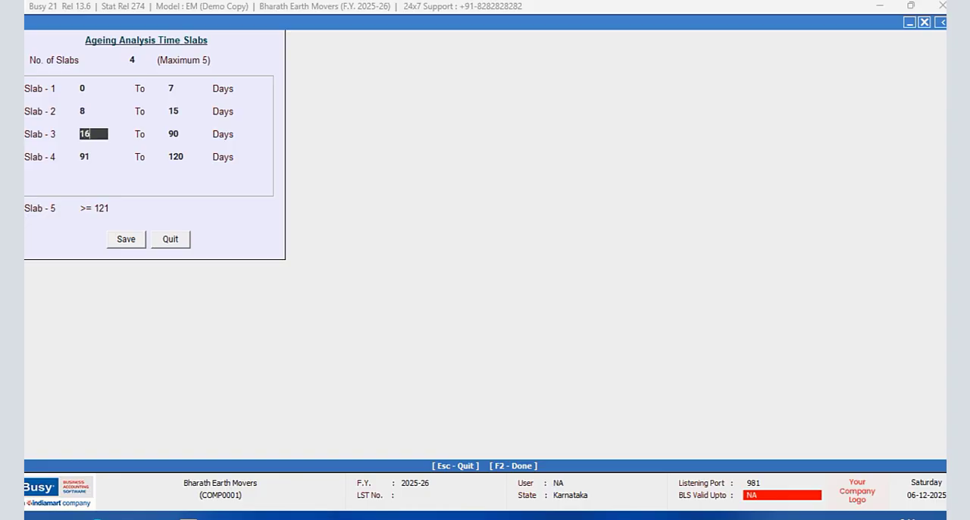
pyautogui.press('Return')
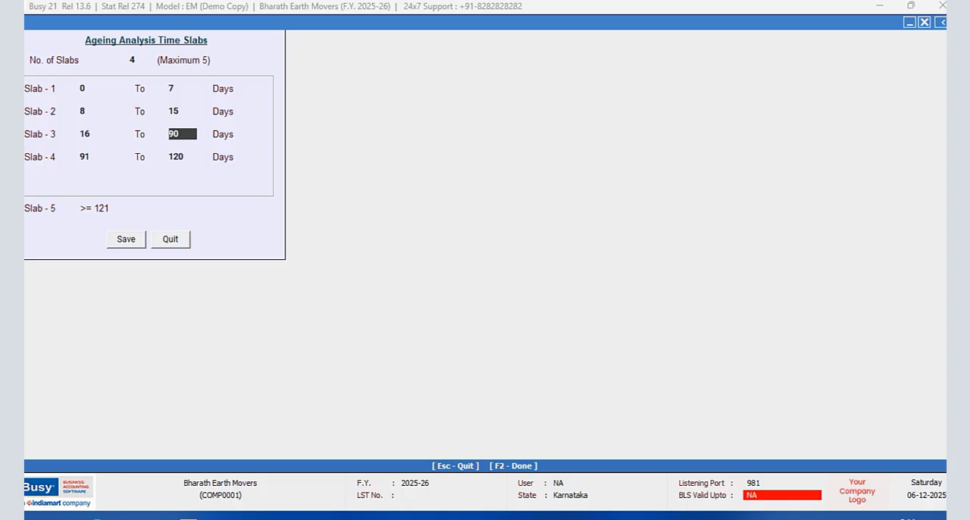
pyautogui.write('23')
pyautogui.press('Return')
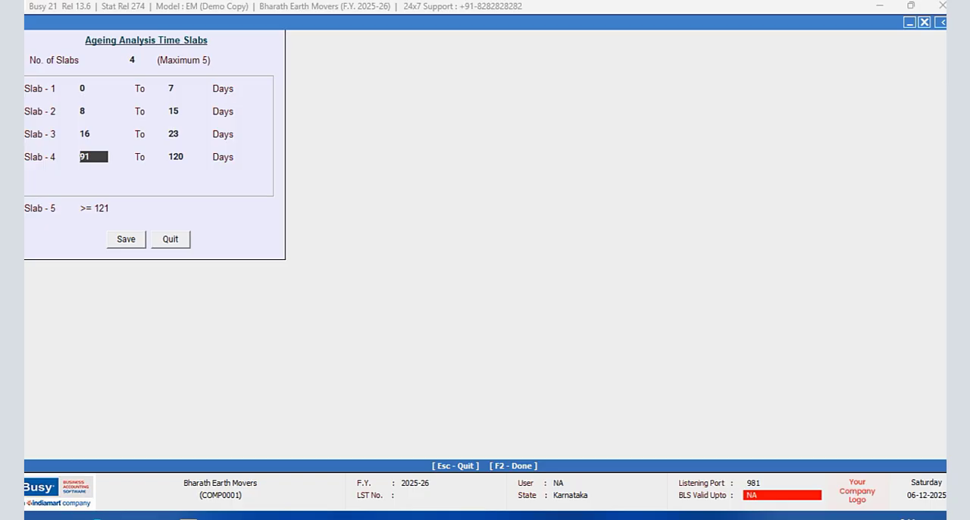
pyautogui.click(182, 90)
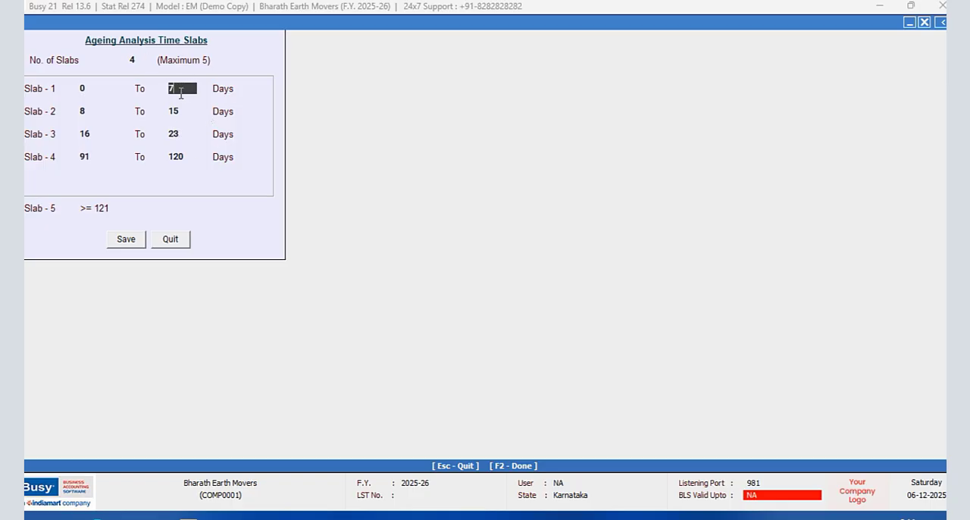
pyautogui.click(182, 113)
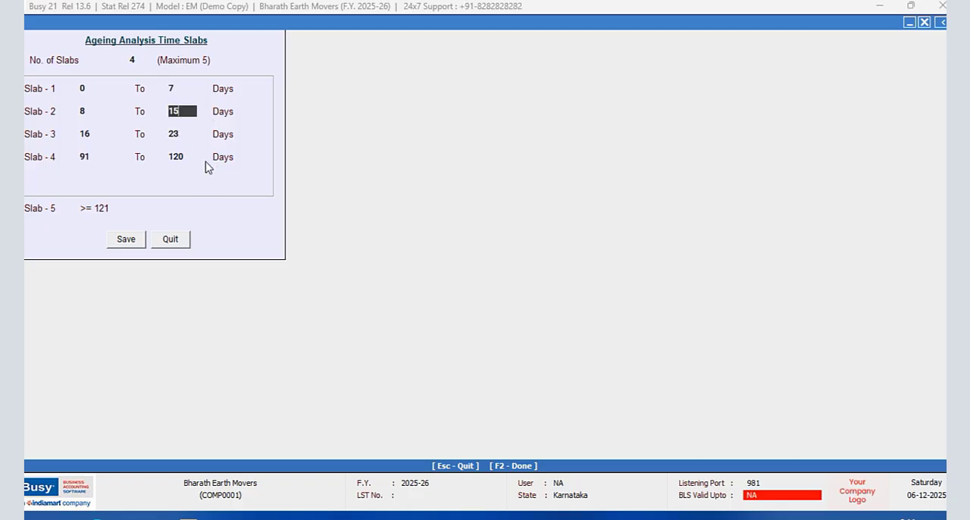
# - Set ageing slab 4 to 24–31 days and save the account ageing slabs
pyautogui.click(98, 156)
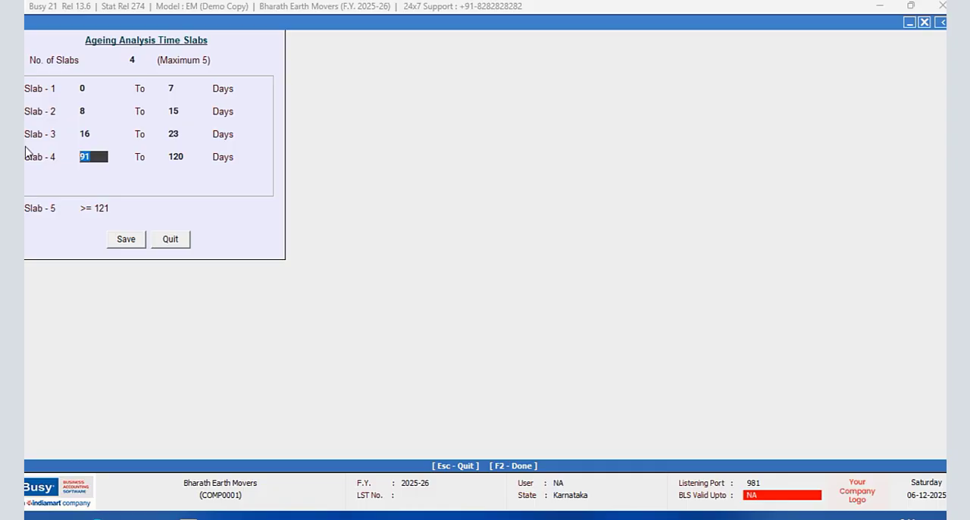
pyautogui.write('24')
pyautogui.press('Return')
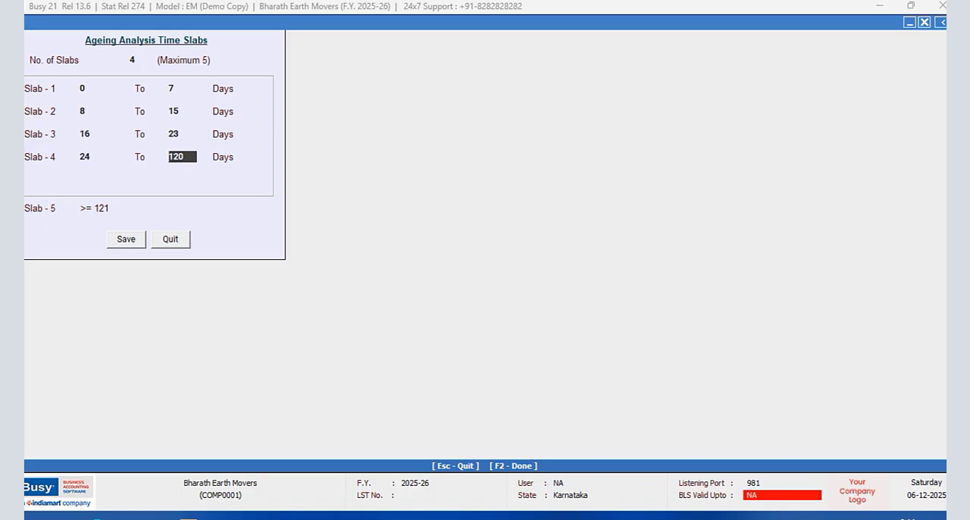
pyautogui.write('31')
pyautogui.press('Return')
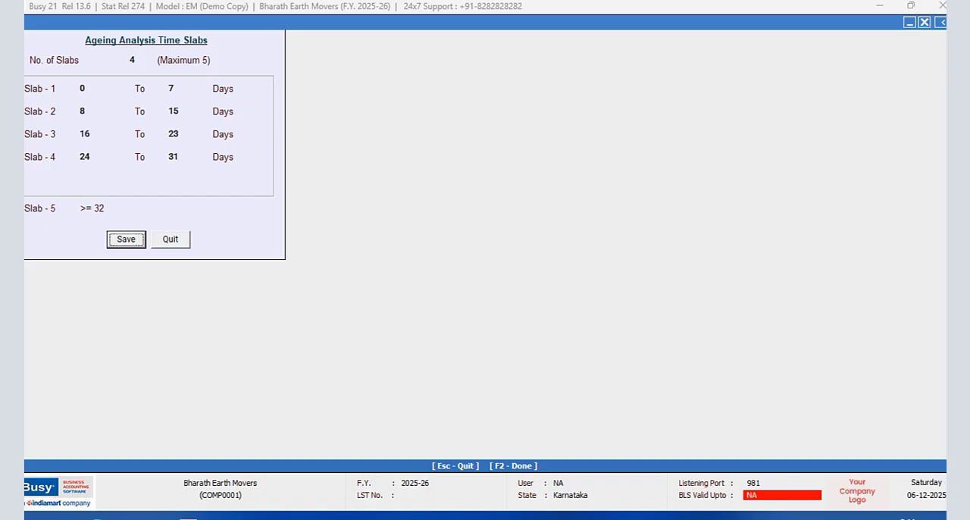
pyautogui.click(125, 240)
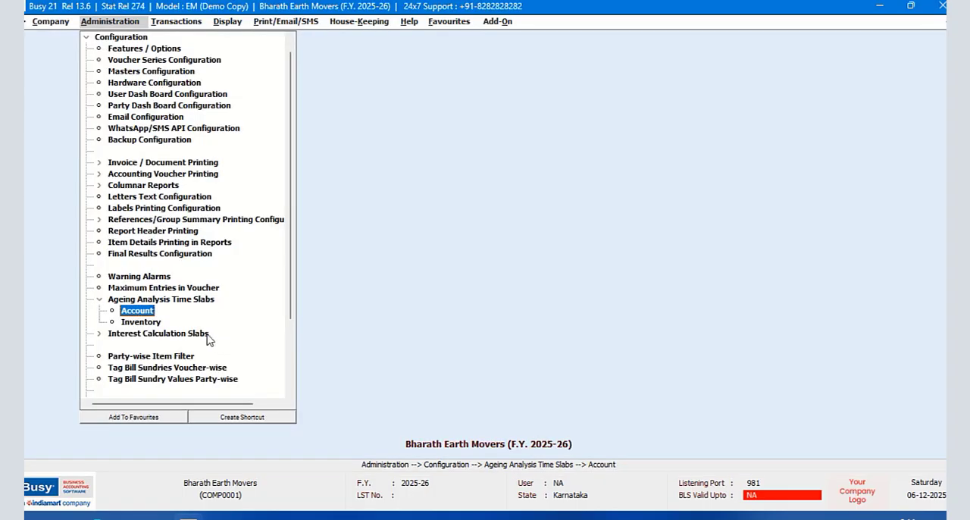
# - Start a sales voucher to check which details the party list shows, and quit it without saving
pyautogui.click(89, 38)
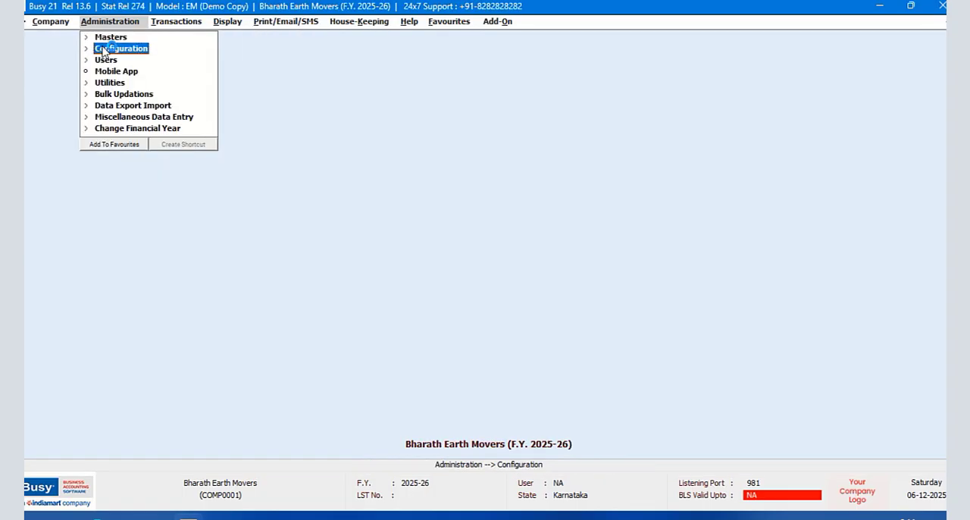
pyautogui.click(161, 22)
pyautogui.click(175, 36)
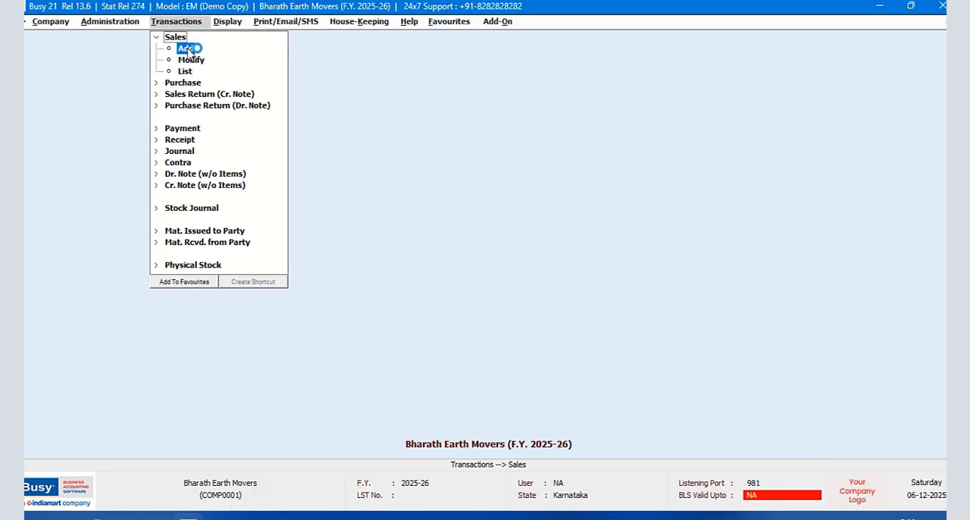
pyautogui.click(188, 48)
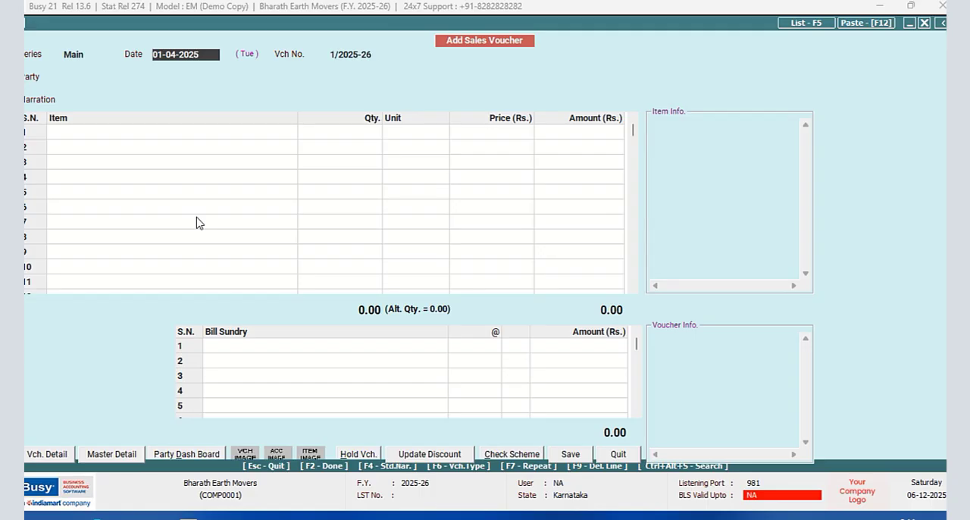
pyautogui.press('Return')
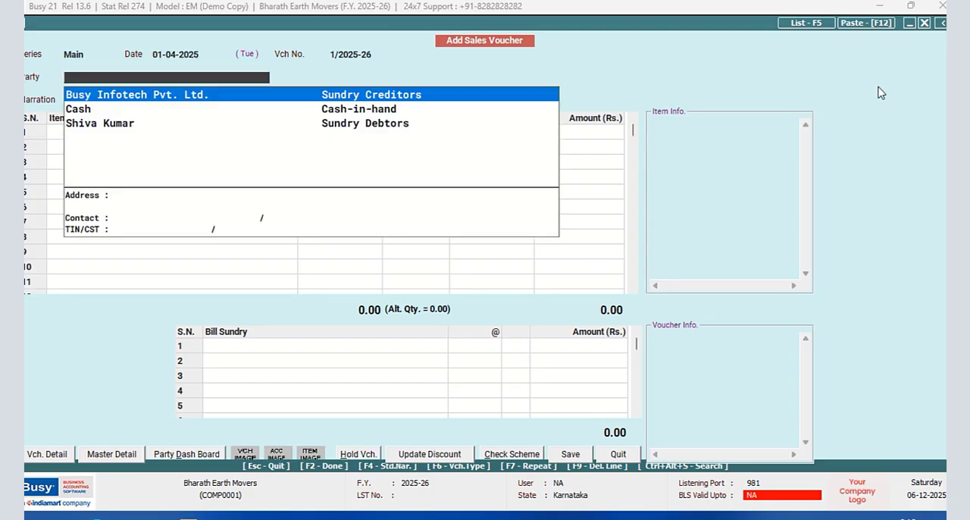
pyautogui.press('Return')
pyautogui.click(615, 454)
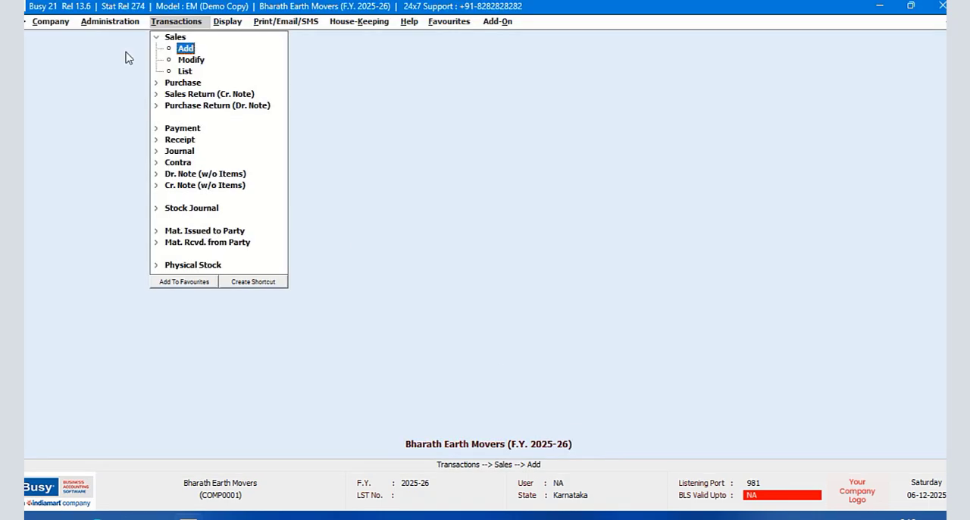
# - Open Masters Configuration for the Account master type and set the number of additional dropdown fields to 3
pyautogui.click(100, 24)
pyautogui.click(115, 50)
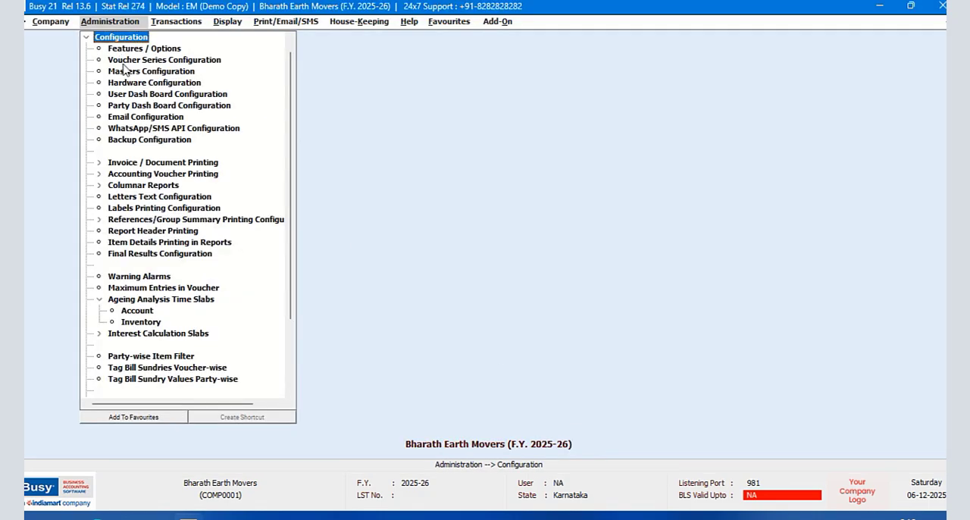
pyautogui.click(124, 74)
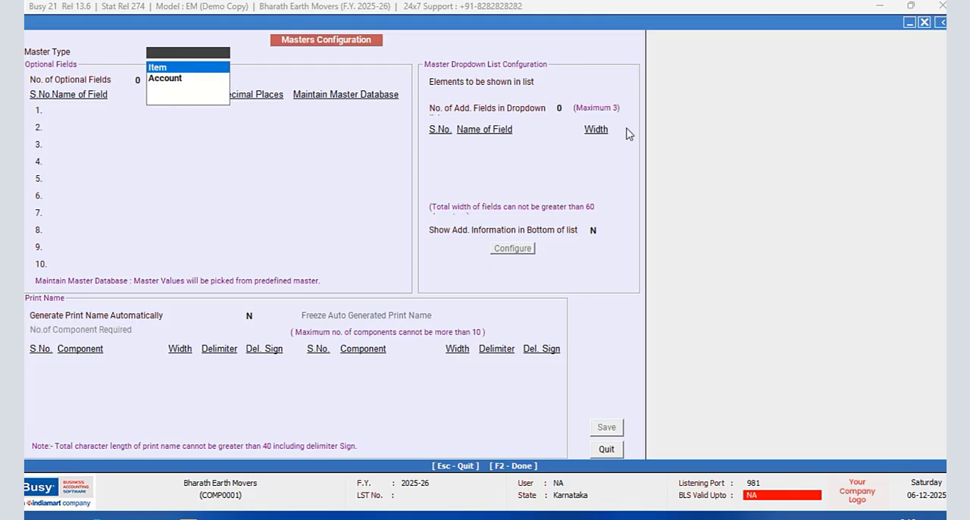
pyautogui.click(167, 79)
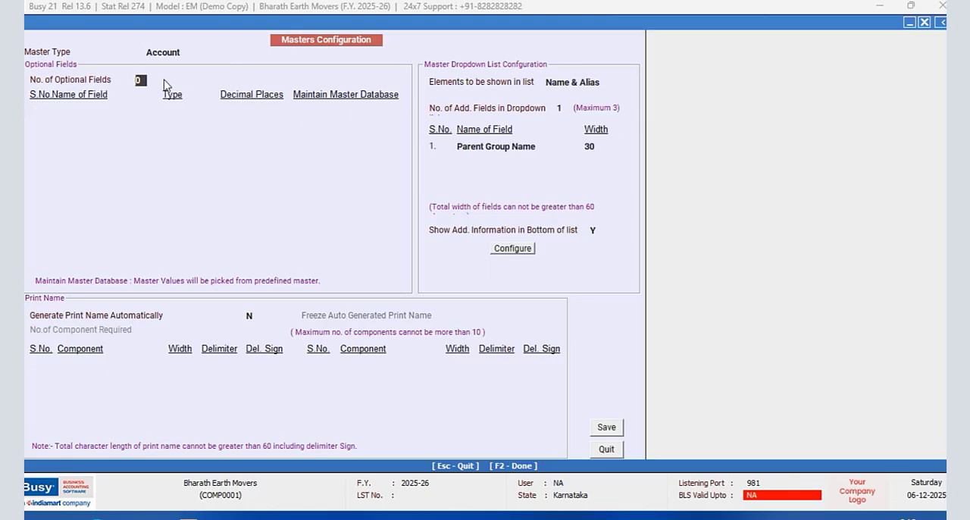
pyautogui.click(566, 109)
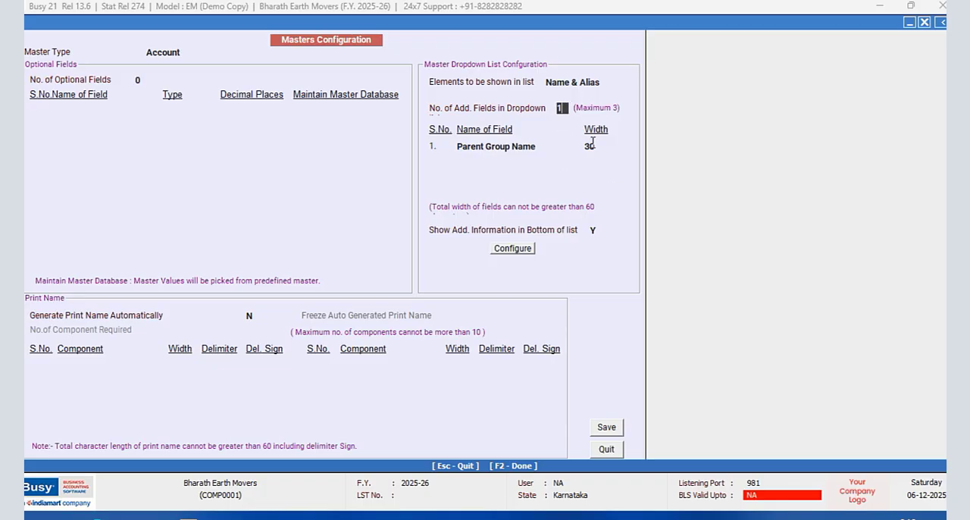
pyautogui.write('3')
pyautogui.press('Return')
# - Set the first additional dropdown field to Current Balance with a width of 19
pyautogui.write('c')
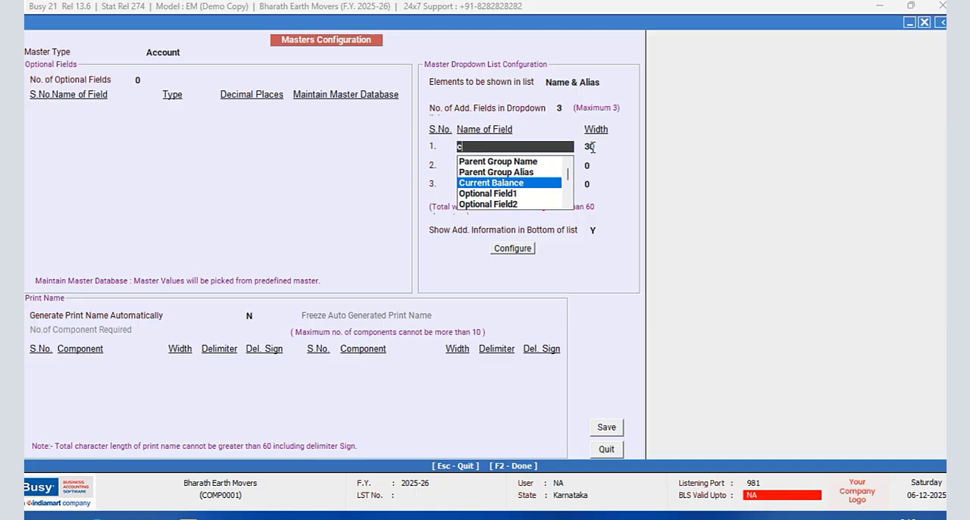
pyautogui.press('Return')
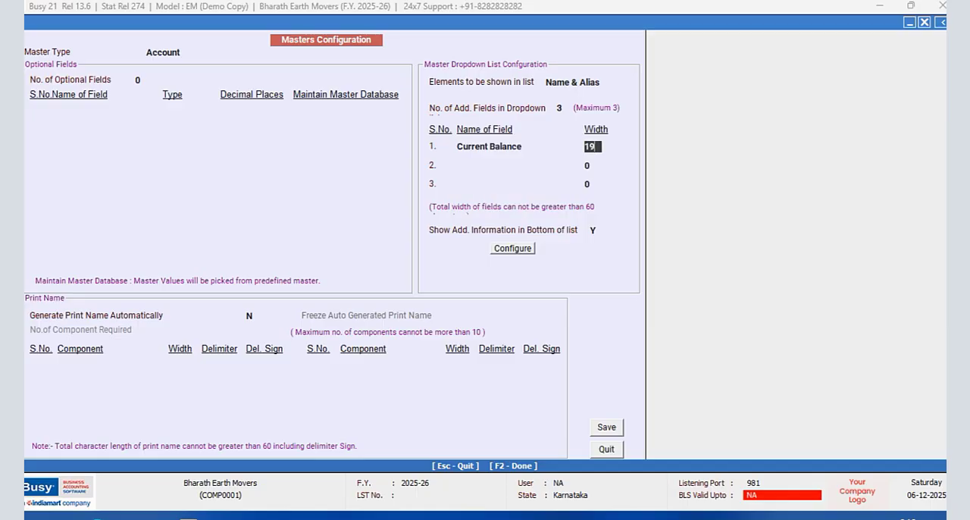
pyautogui.press('Return')
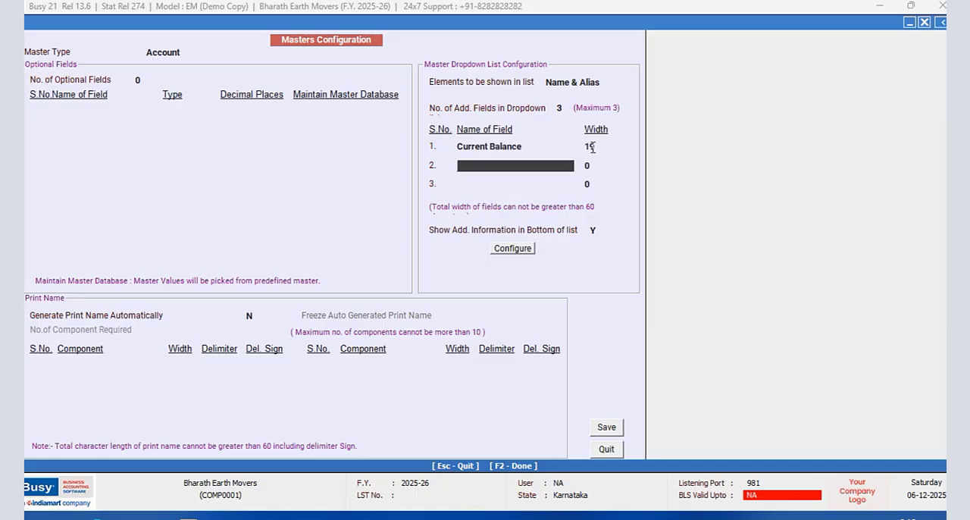
# - Set the second additional dropdown field to Parent Group Name and the third to Mobile No, each with a width of 20
pyautogui.write('pa')
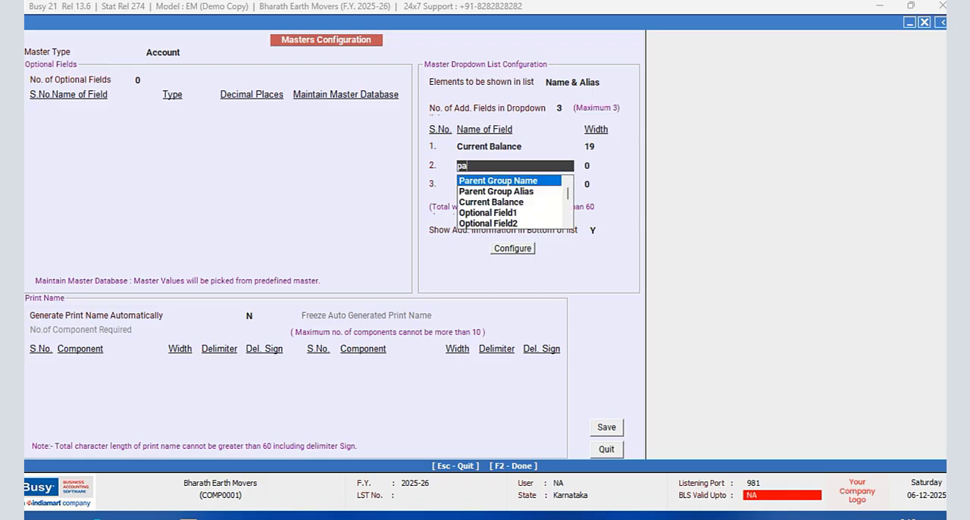
pyautogui.press('Return')
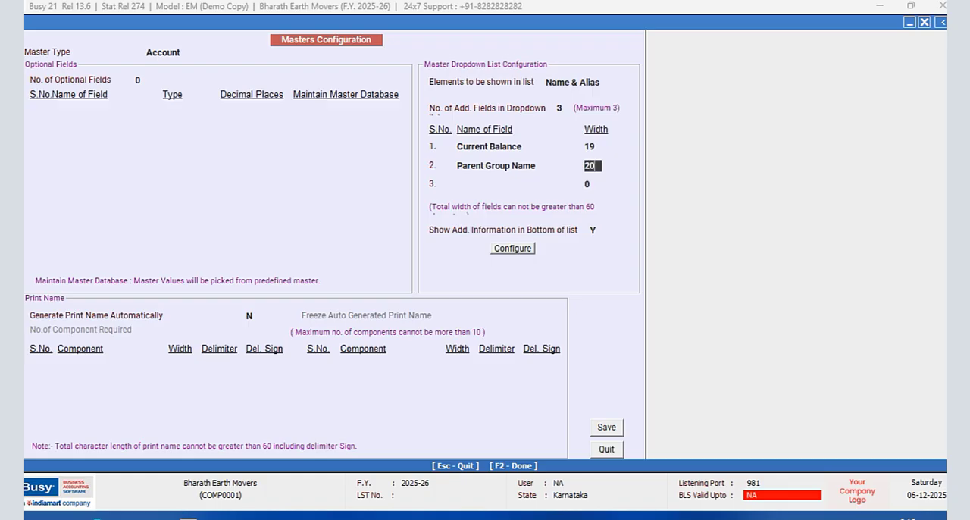
pyautogui.press('Return')
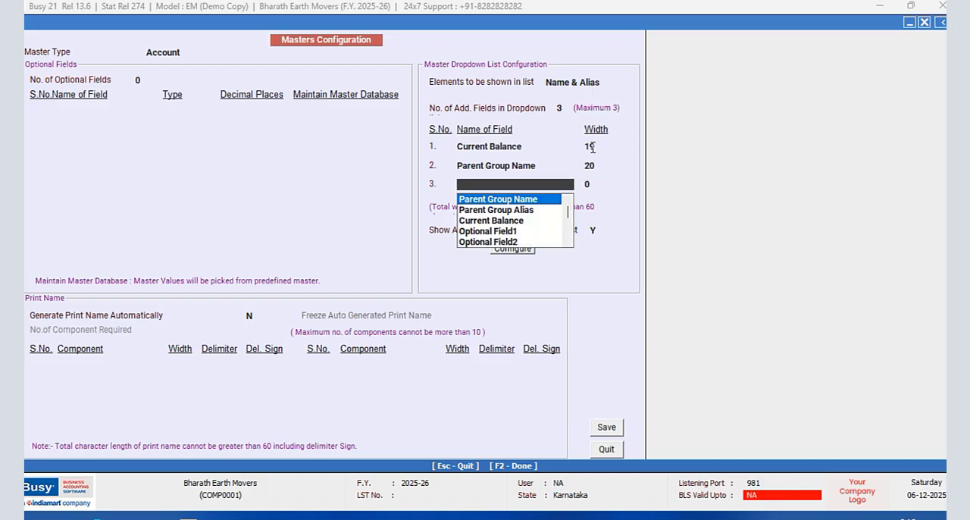
pyautogui.write('mo')
pyautogui.press('Return')
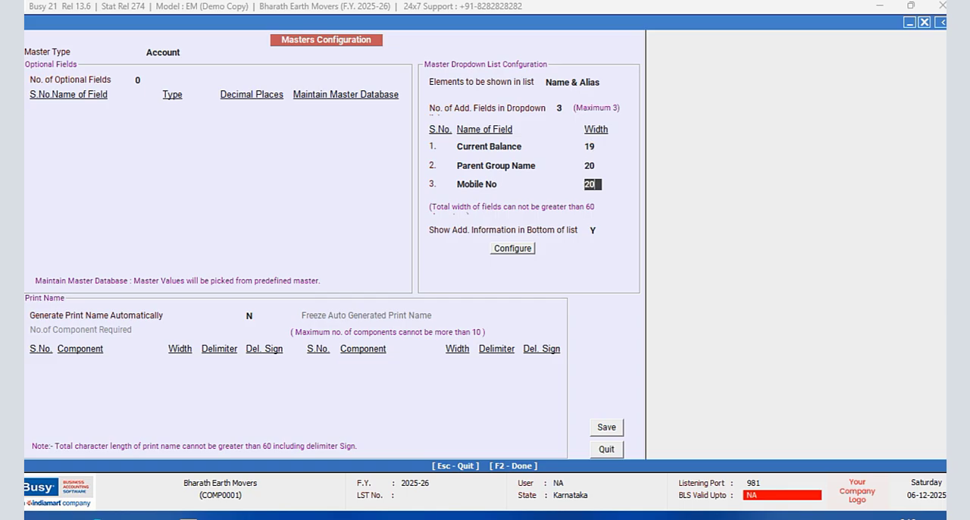
pyautogui.press('Return')
# - Save the account masters configuration, regenerate the master help files, and leave Masters Configuration
pyautogui.click(620, 433)
pyautogui.click(520, 293)
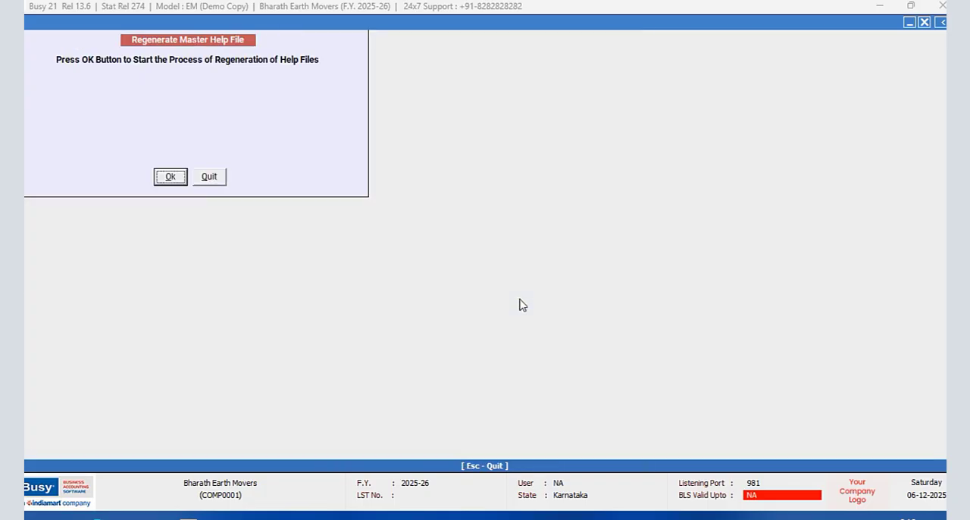
pyautogui.click(171, 178)
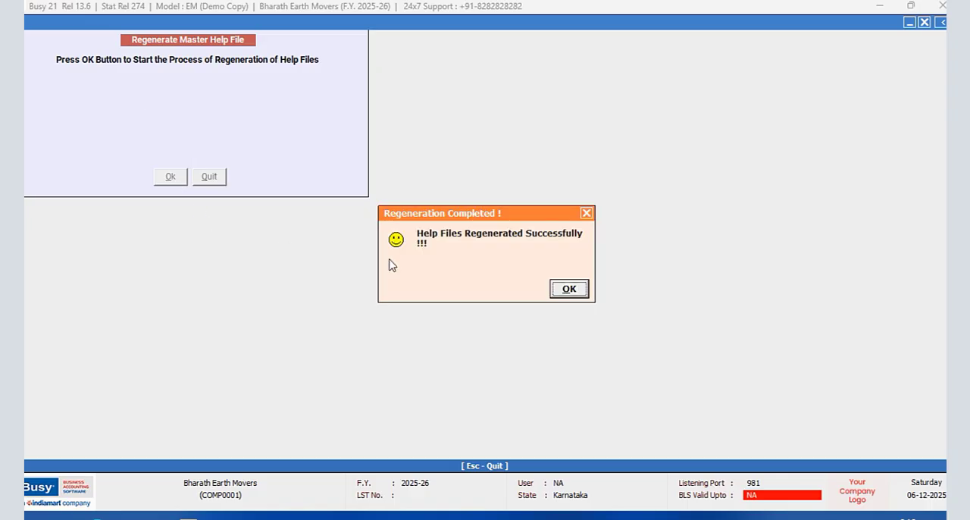
pyautogui.click(569, 292)
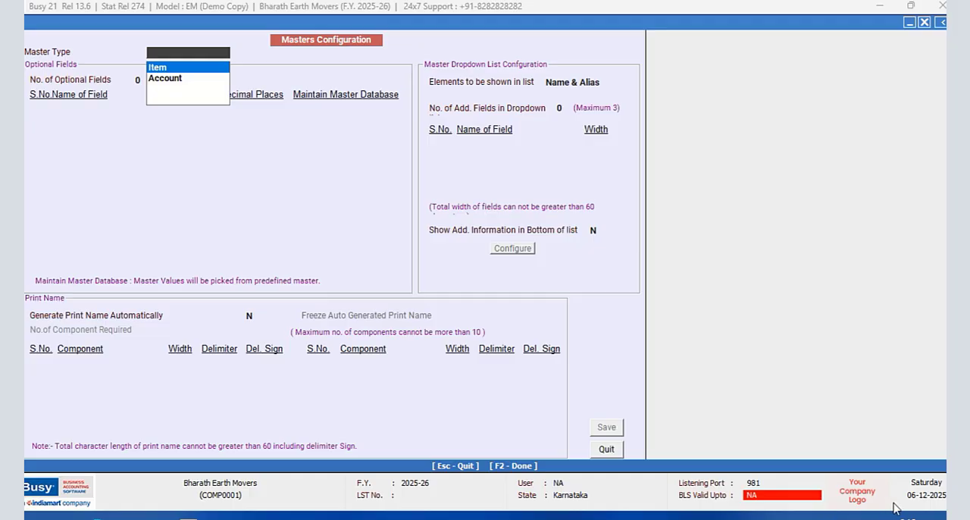
pyautogui.press('Escape')
# - Enable Salesman/Broker-wise Reporting in the Accounts features with the captions Broker and Brokerage, and accept its configuration
pyautogui.click(81, 187)
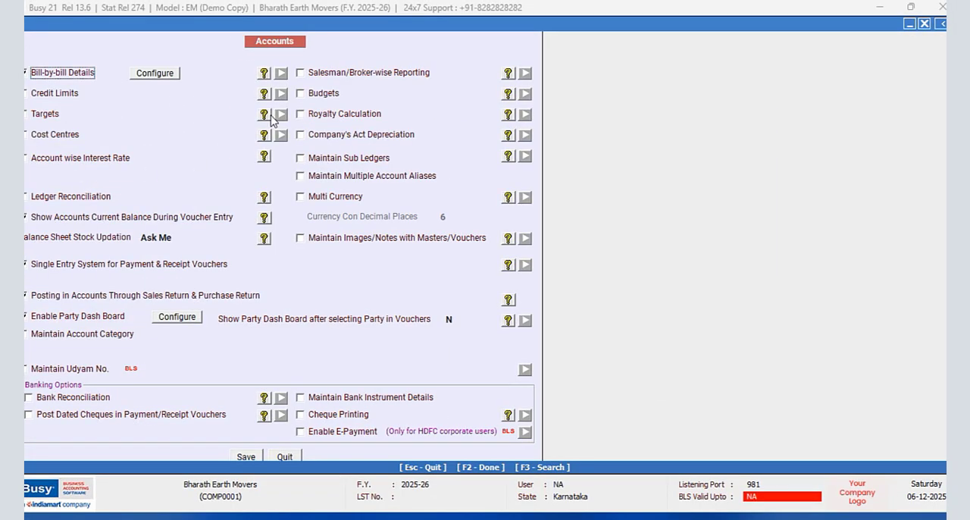
pyautogui.click(305, 73)
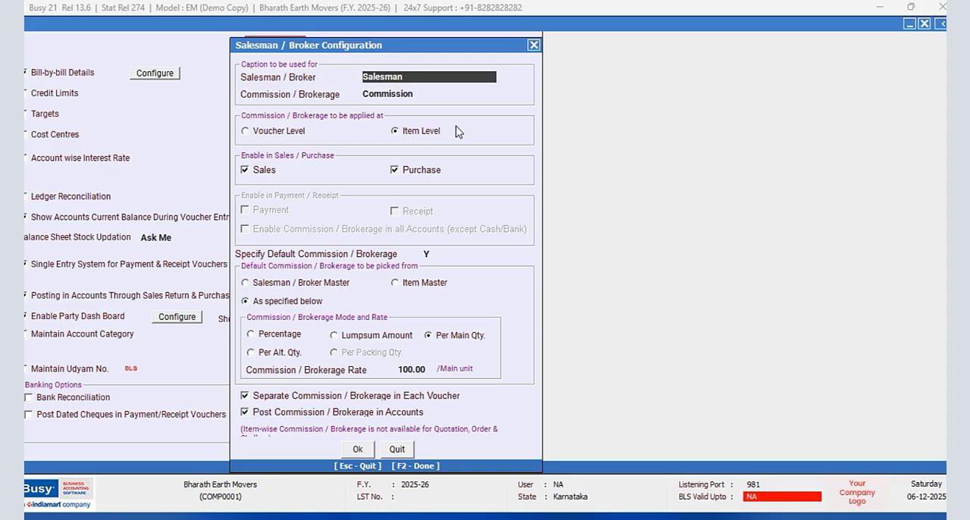
pyautogui.moveTo(422, 80); pyautogui.dragTo(346, 81)
pyautogui.press('BackSpace')
pyautogui.write('Broker')
pyautogui.press('Return')
pyautogui.write('brokerage')
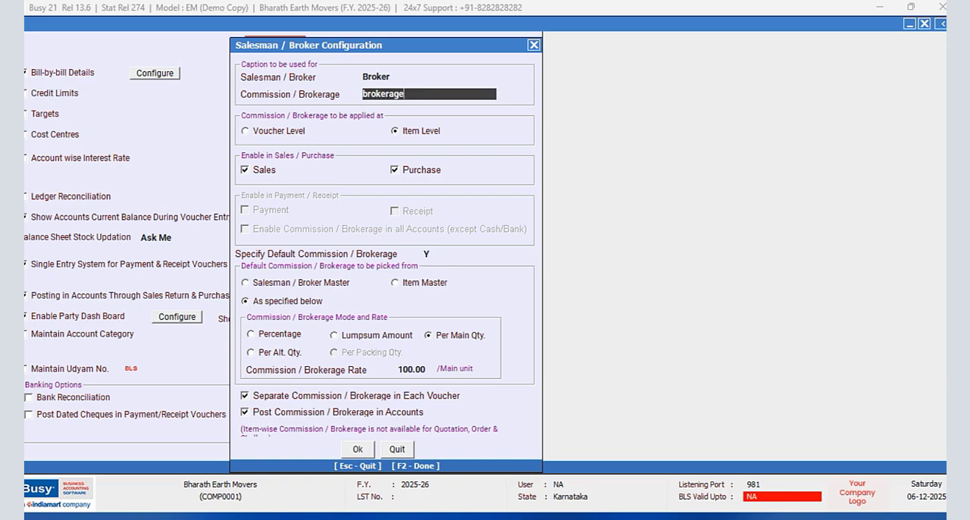
pyautogui.press('Return')
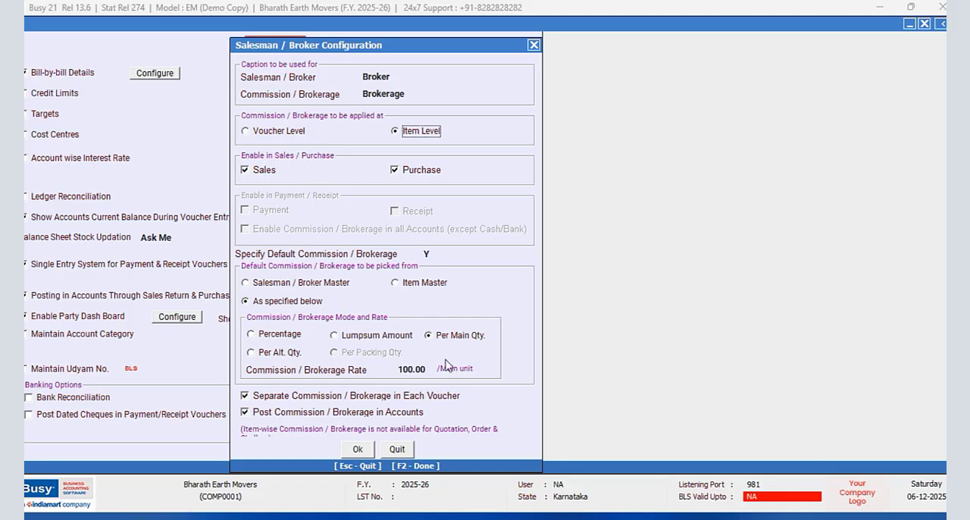
pyautogui.click(423, 370)
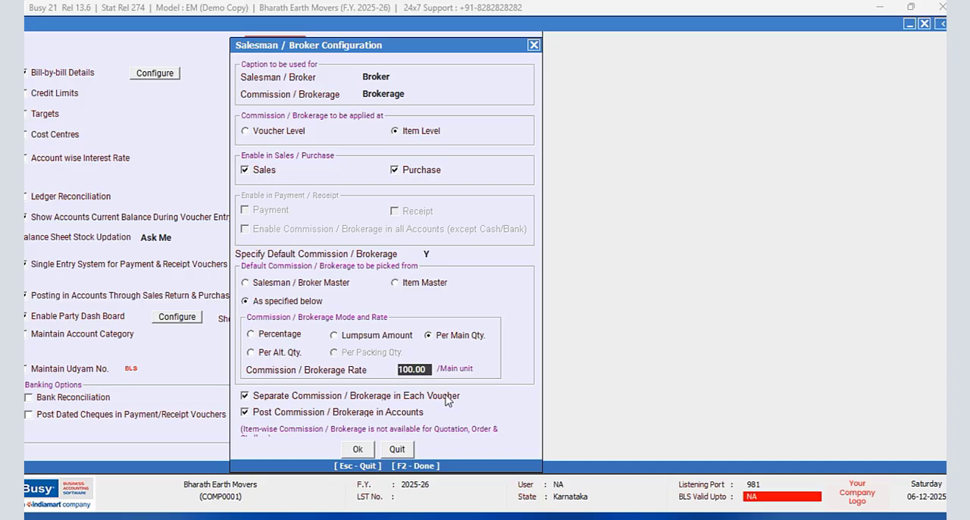
pyautogui.click(360, 452)
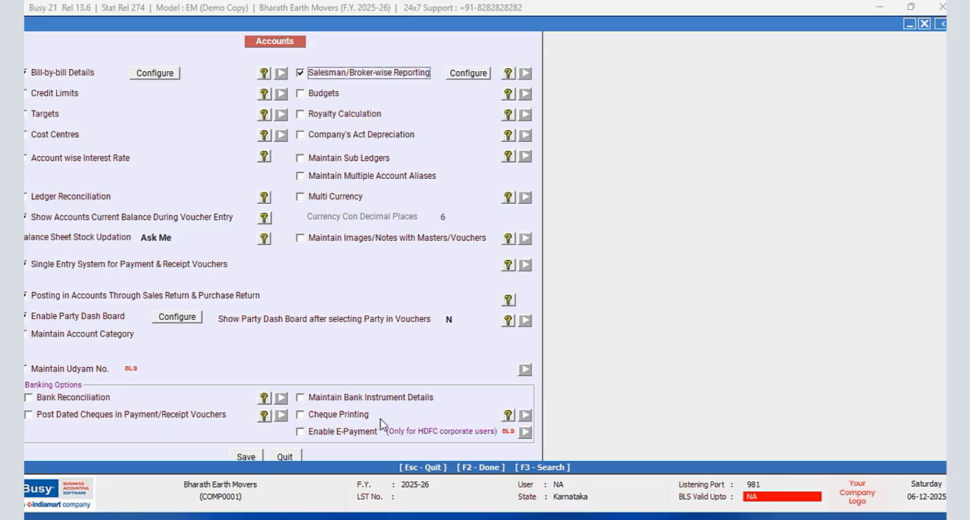
# - Enable Maintain Bank Instrument Details and Bank Reconciliation, save the Accounts features, and exit Features / Options
pyautogui.click(301, 397)
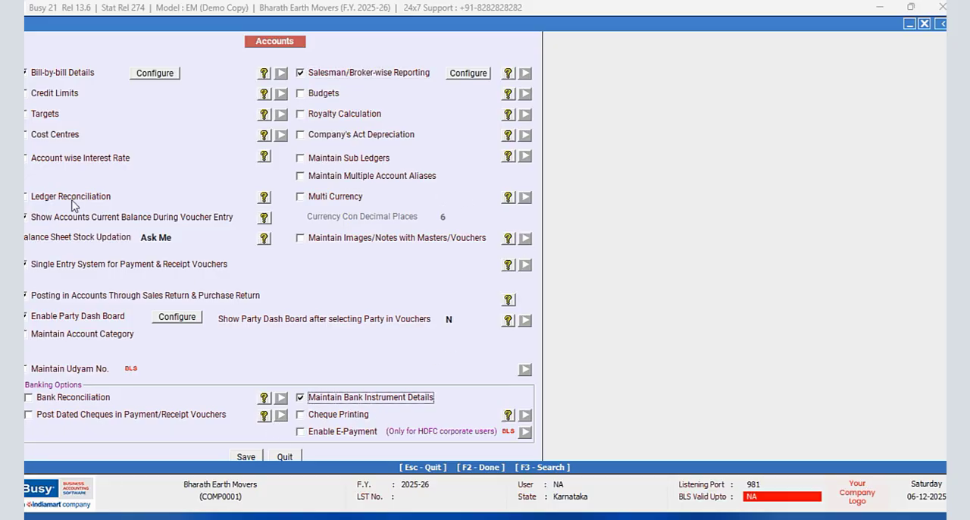
pyautogui.click(29, 397)
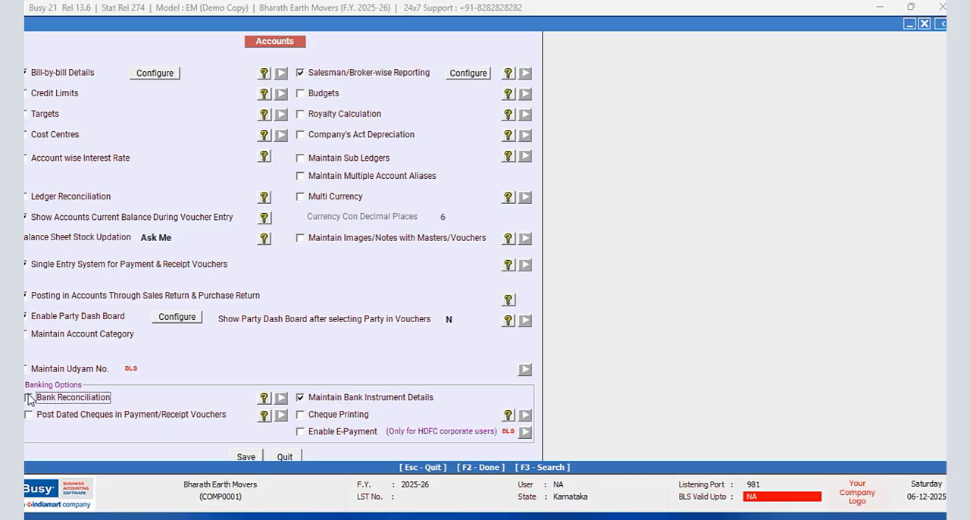
pyautogui.click(246, 456)
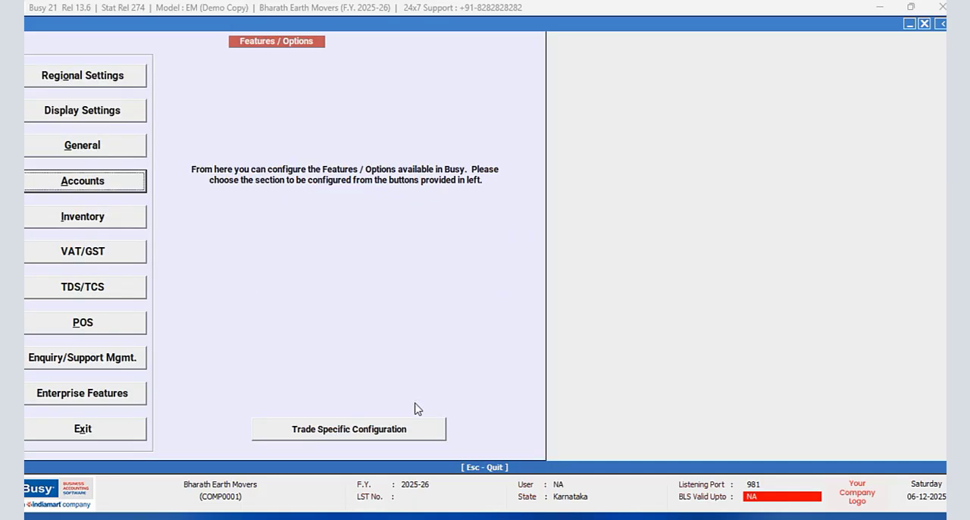
pyautogui.click(112, 428)
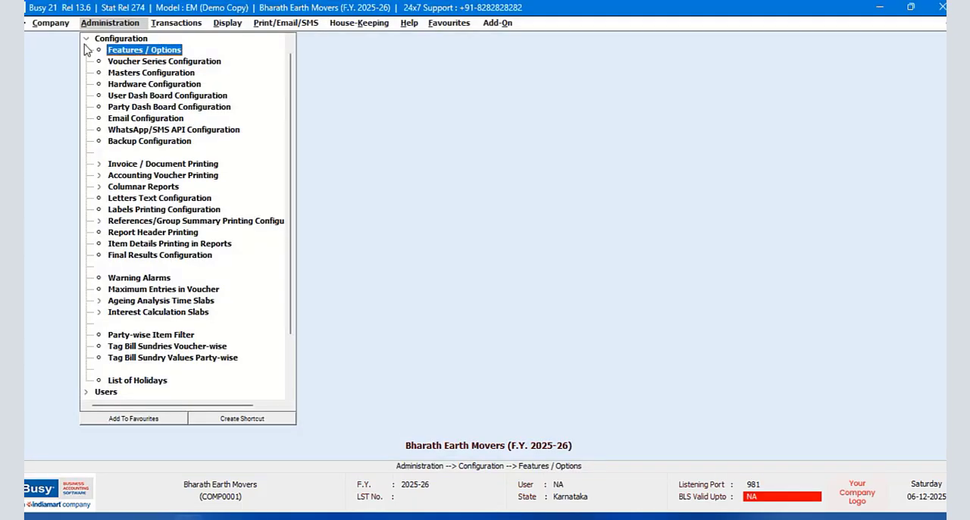
# - Try to add a new broker master, entering the broker's name, and quit the form
pyautogui.click(95, 40)
pyautogui.click(109, 39)
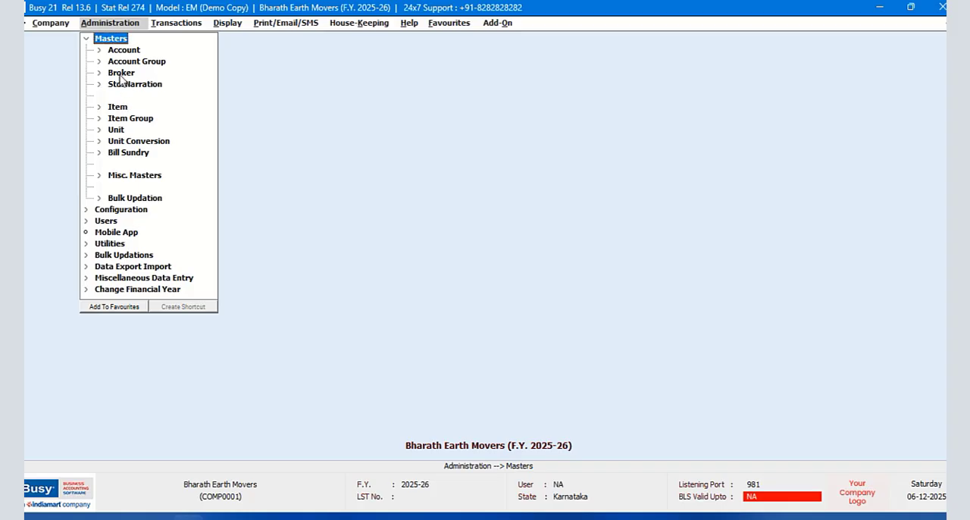
pyautogui.click(120, 72)
pyautogui.click(128, 84)
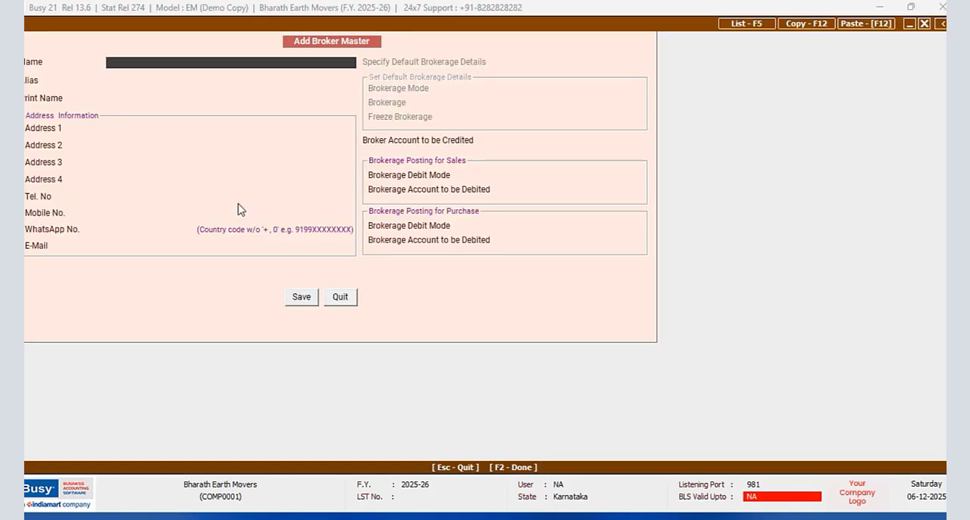
pyautogui.write('Raju')
pyautogui.press('Return')
pyautogui.press('Return')
pyautogui.press('Return')
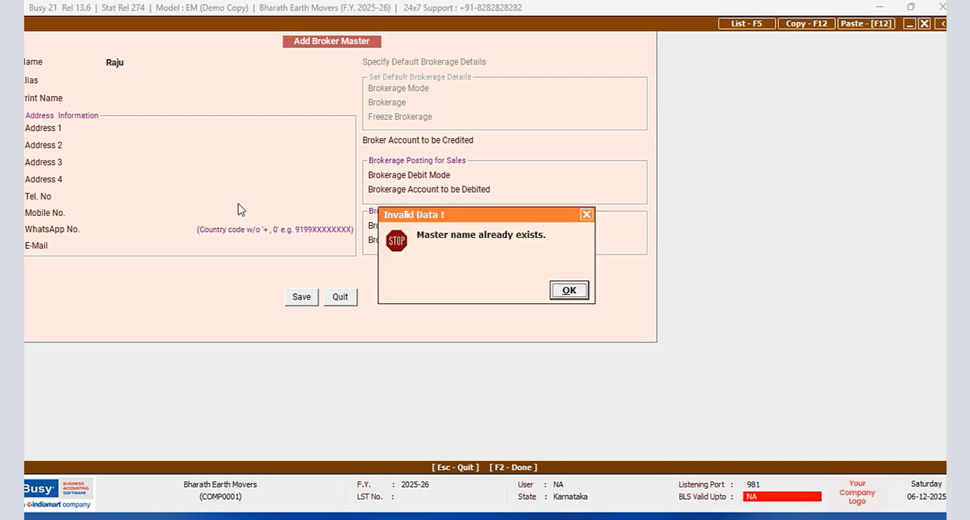
pyautogui.click(578, 290)
pyautogui.click(350, 299)
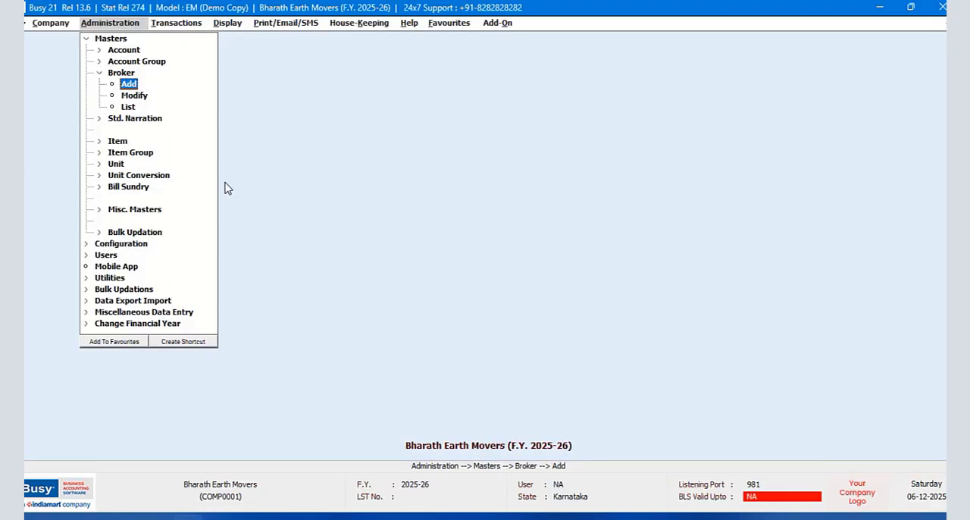
# - Modify the existing broker master, setting the brokerage debit mode for sales and purchase to Adjust in Party Account, and save it
pyautogui.click(142, 97)
pyautogui.write('ra')
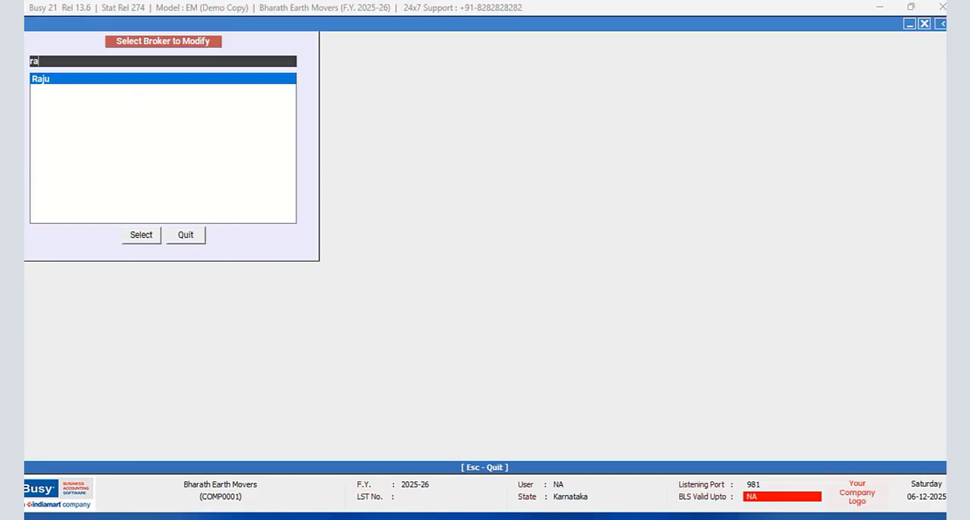
pyautogui.click(141, 234)
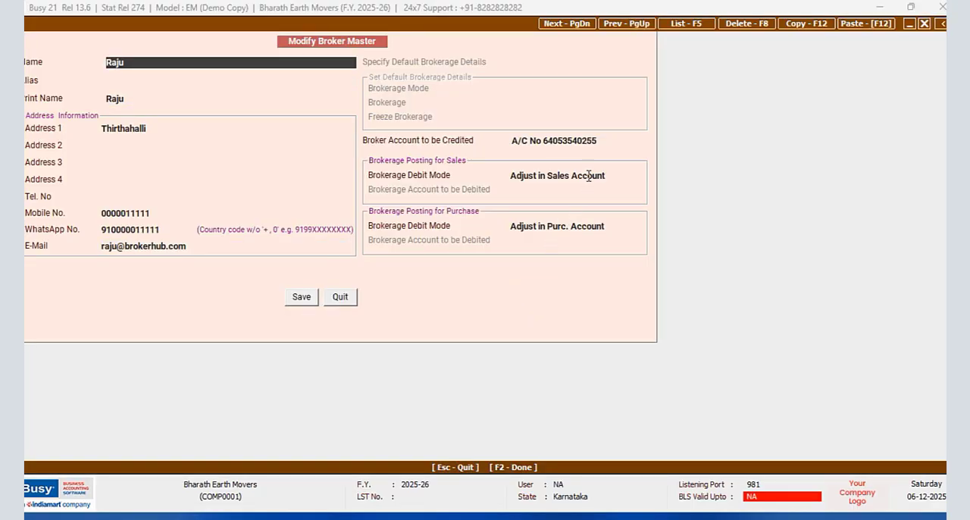
pyautogui.click(612, 141)
pyautogui.click(607, 177)
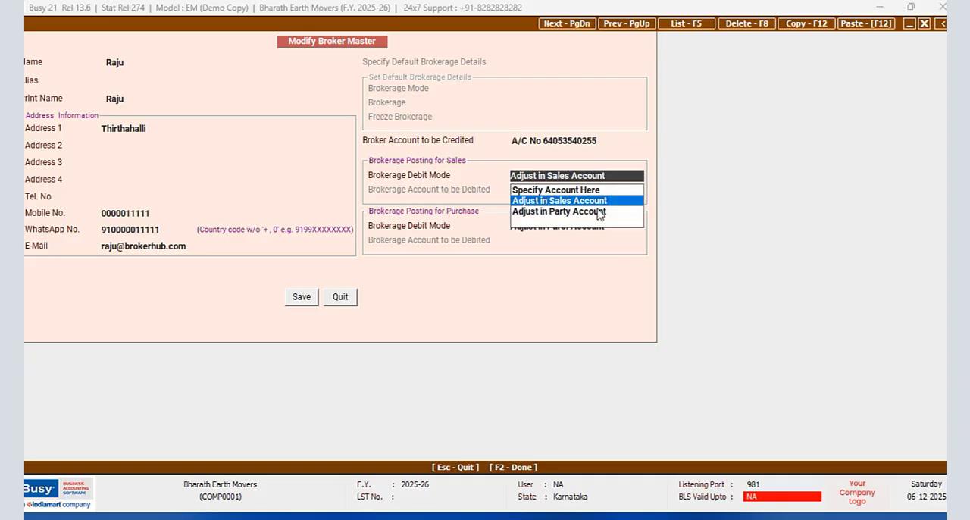
pyautogui.click(598, 211)
pyautogui.click(615, 224)
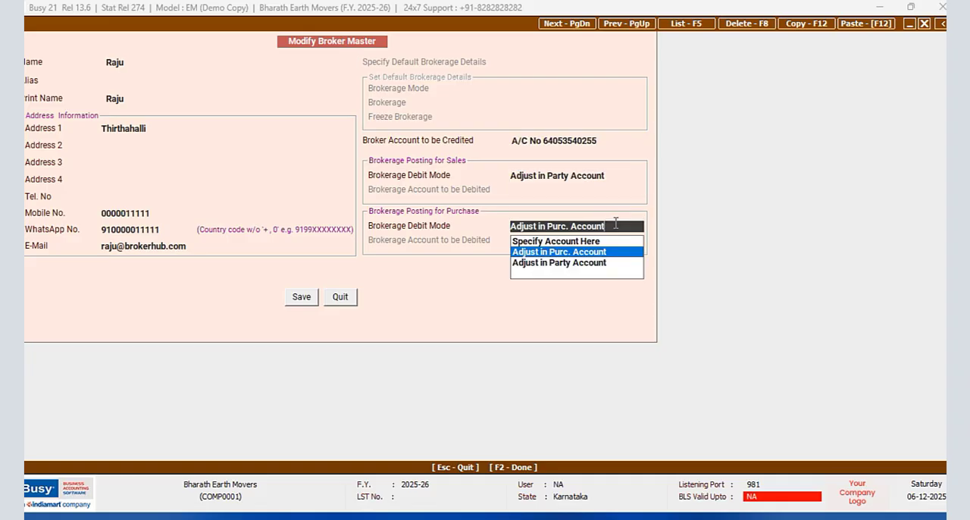
pyautogui.click(595, 265)
pyautogui.click(301, 297)
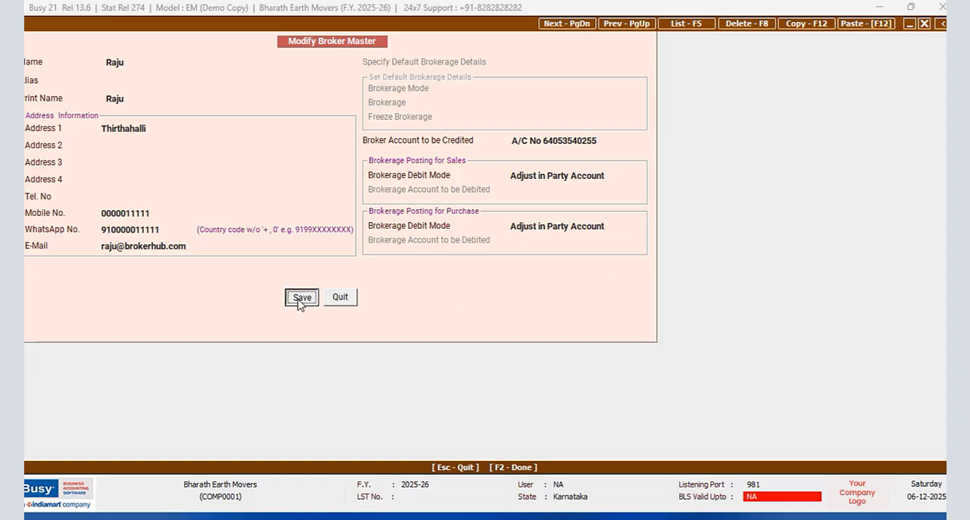
pyautogui.click(185, 238)
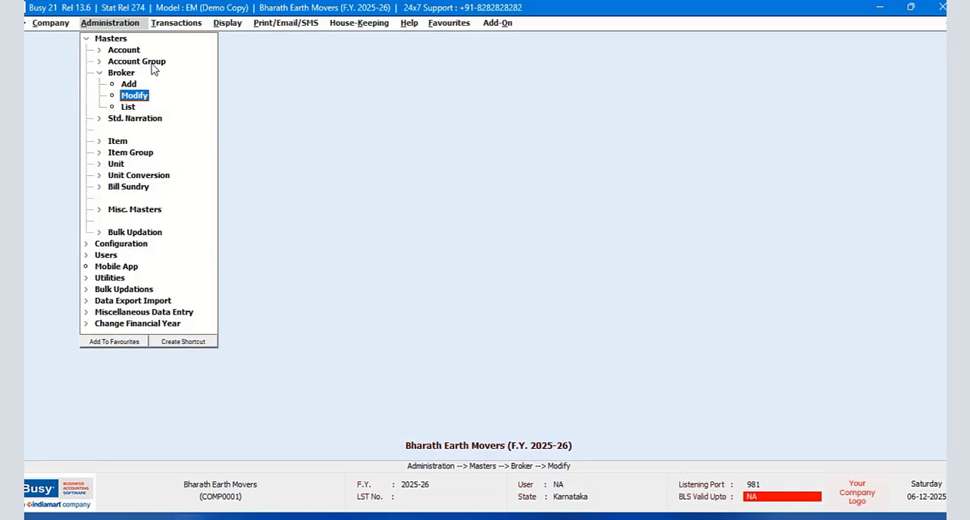
pyautogui.click(171, 25)
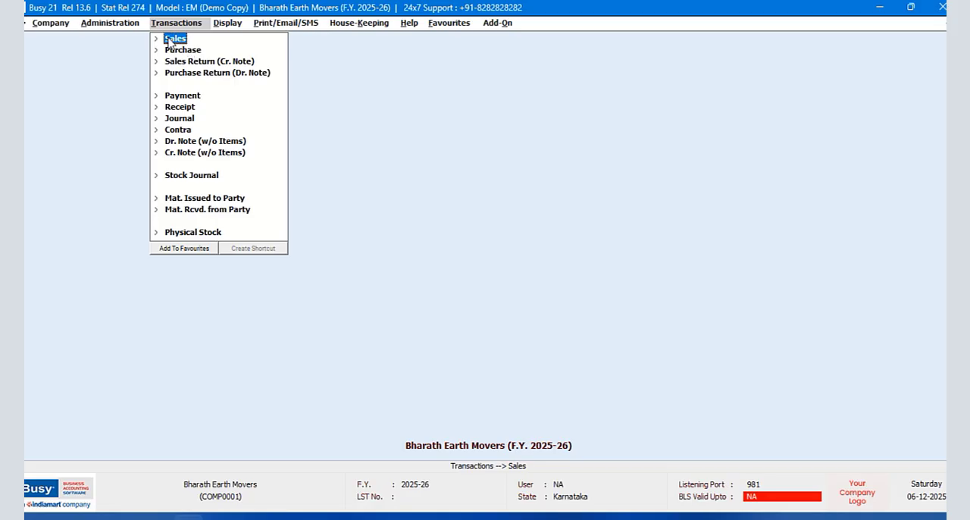
pyautogui.click(87, 27)
pyautogui.click(136, 97)
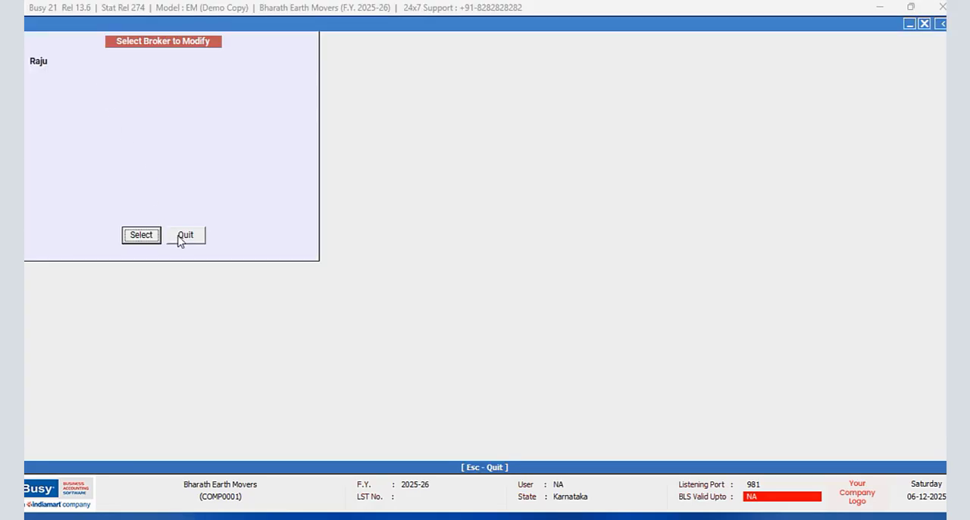
pyautogui.click(179, 238)
pyautogui.click(134, 97)
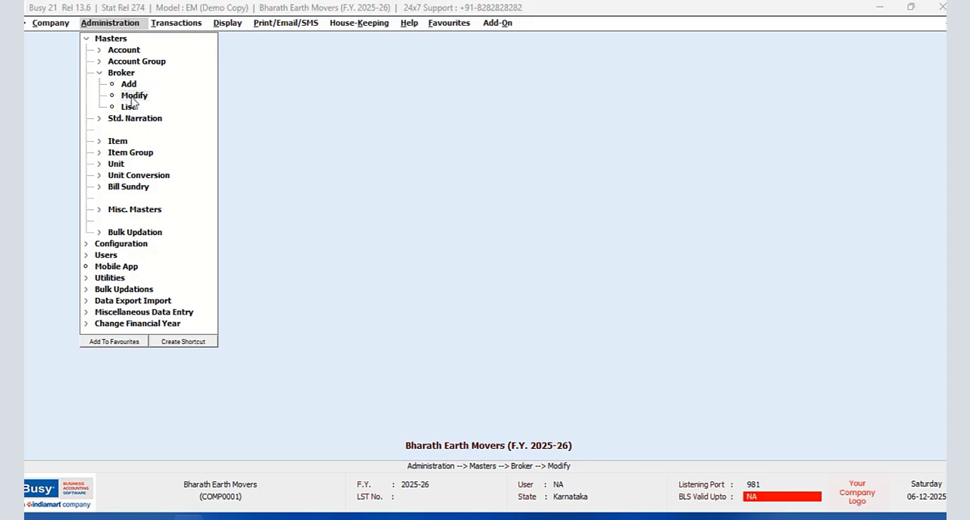
pyautogui.click(132, 239)
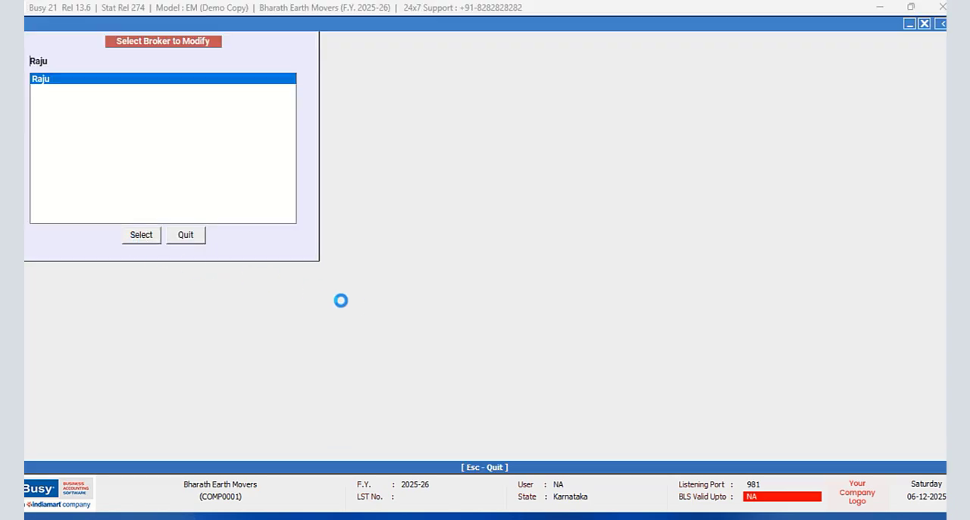
pyautogui.click(341, 300)
pyautogui.click(190, 236)
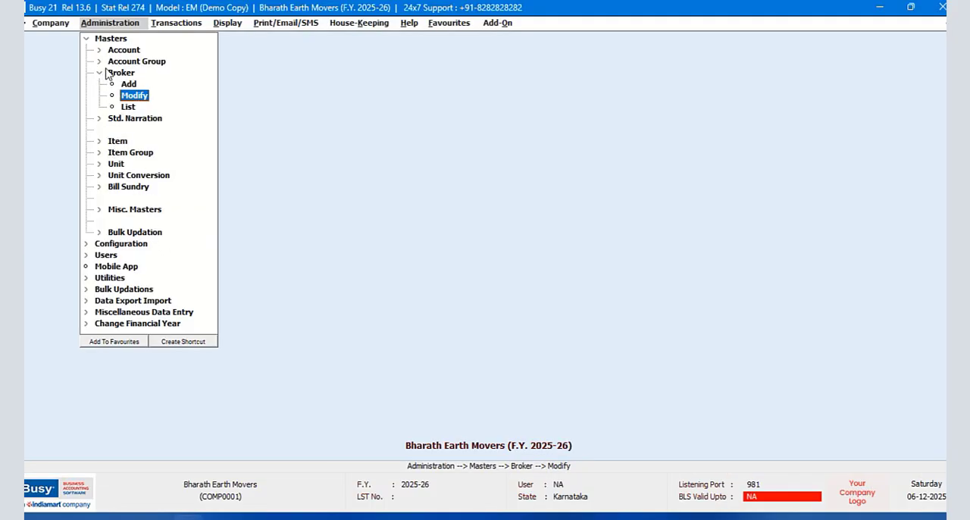
# - Open the Salesman / Broker Configuration from the Accounts features and have default brokerage picked from Item Master
pyautogui.click(86, 38)
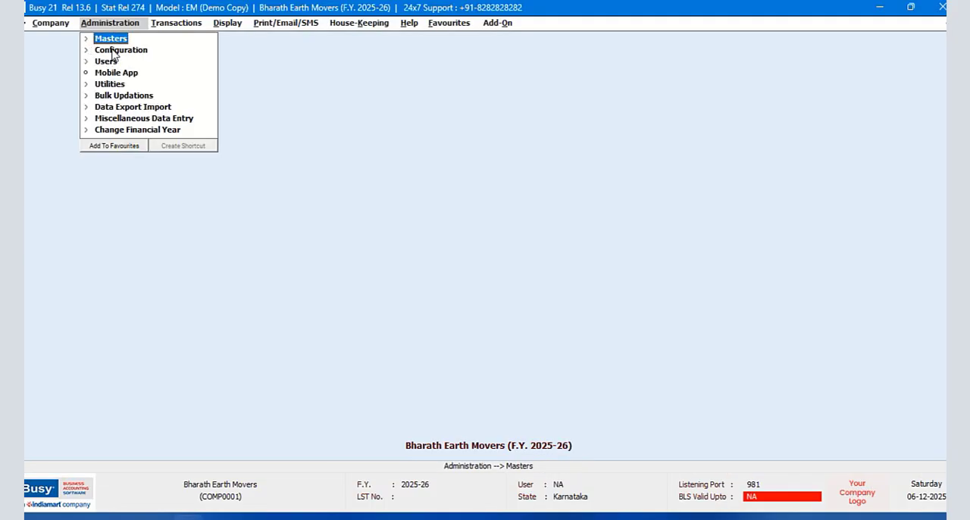
pyautogui.click(114, 50)
pyautogui.click(135, 50)
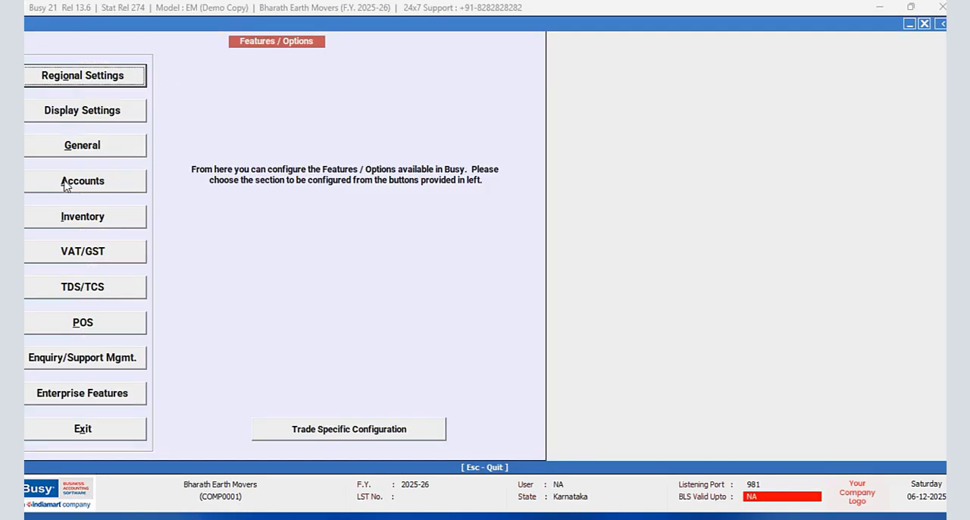
pyautogui.click(65, 186)
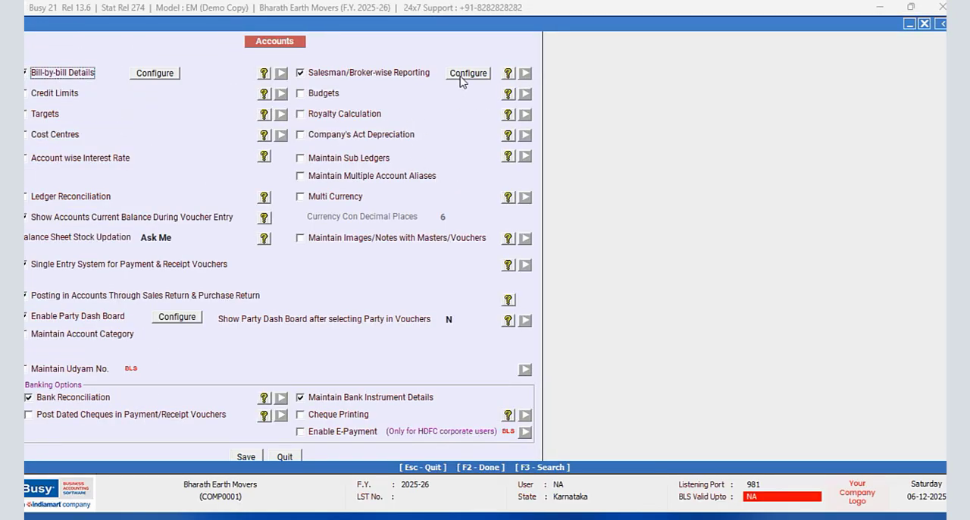
pyautogui.click(462, 79)
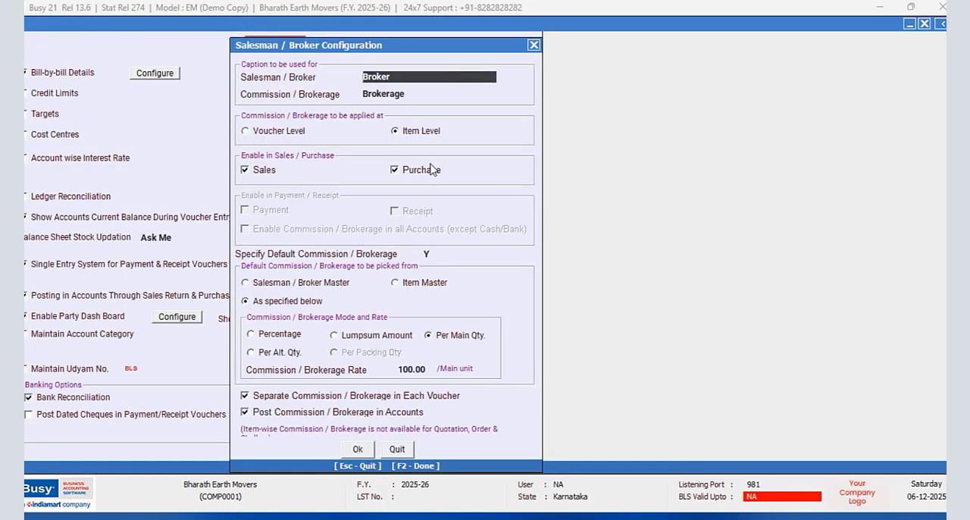
pyautogui.click(394, 283)
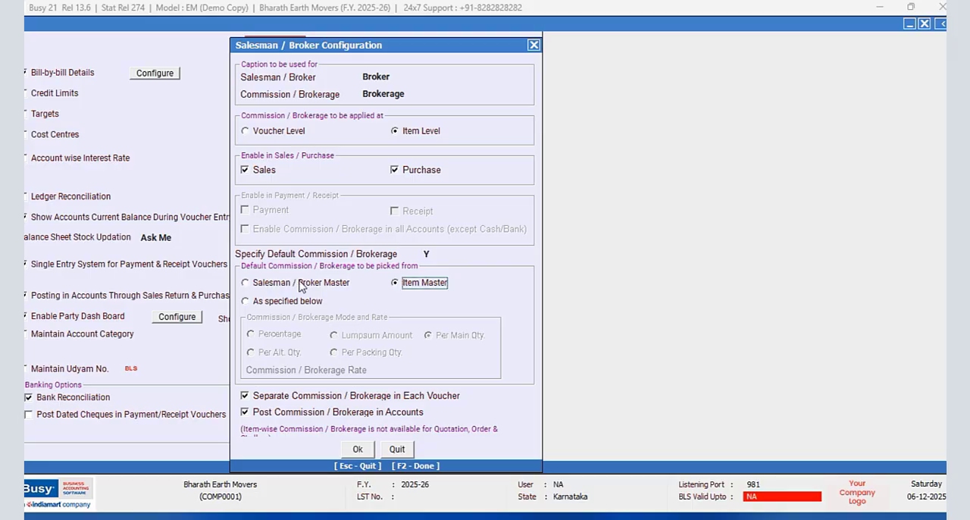
# - Accept the Salesman / Broker Configuration, save the Accounts features, and exit Features / Options
pyautogui.click(357, 448)
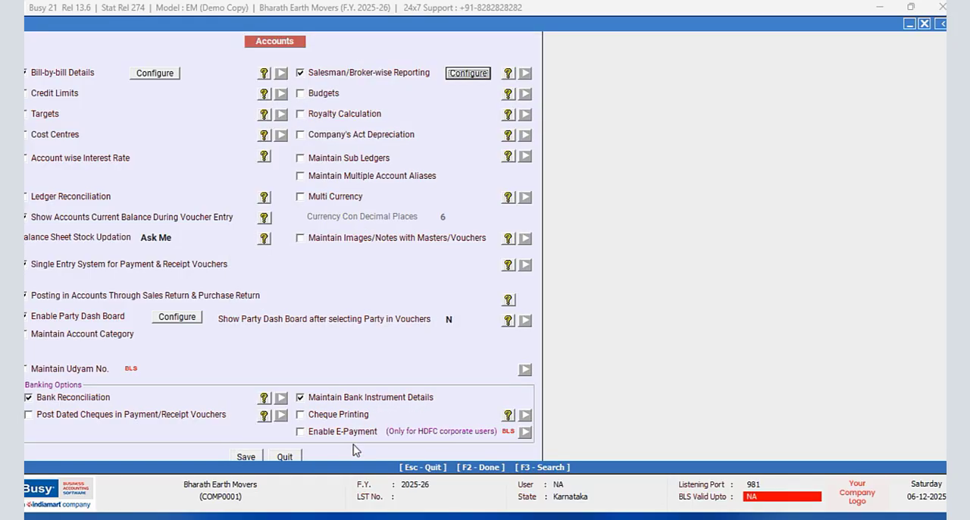
pyautogui.click(246, 456)
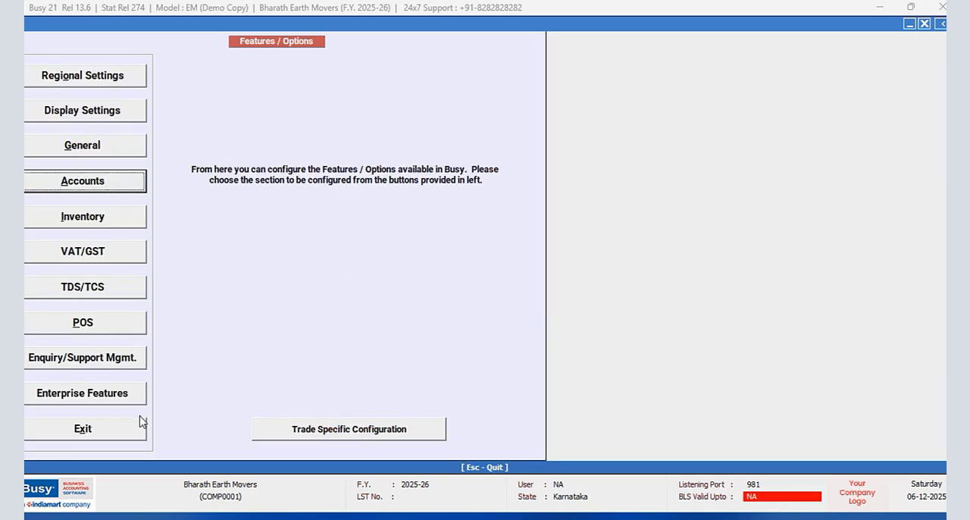
pyautogui.click(109, 434)
# - Open the JCB Excavation/Digging/Earth Moving item master for modification and proceed to its Broker Details
pyautogui.click(113, 39)
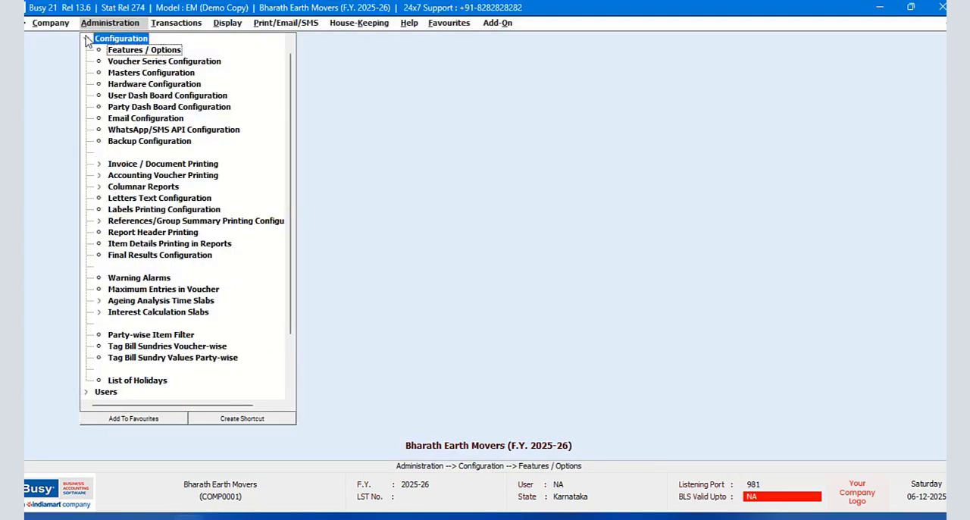
pyautogui.click(110, 38)
pyautogui.click(119, 107)
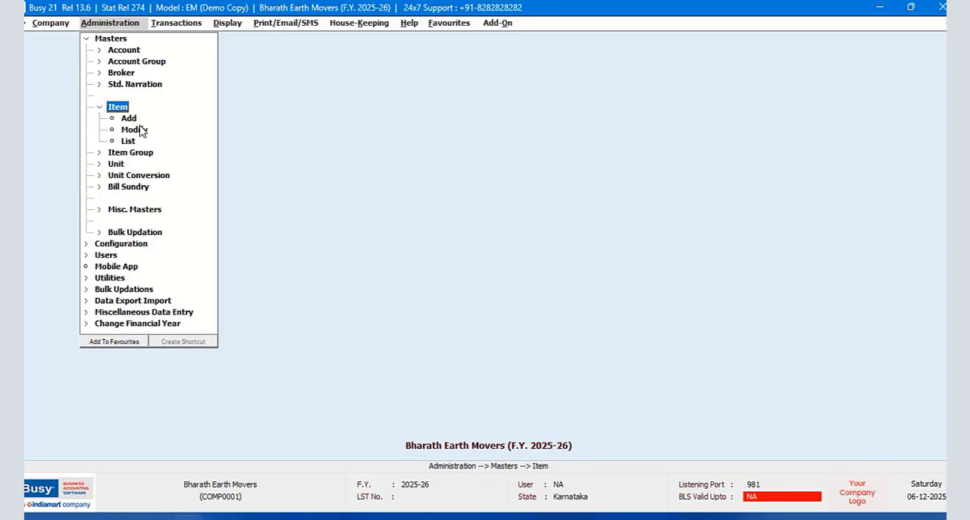
pyautogui.click(137, 130)
pyautogui.click(144, 236)
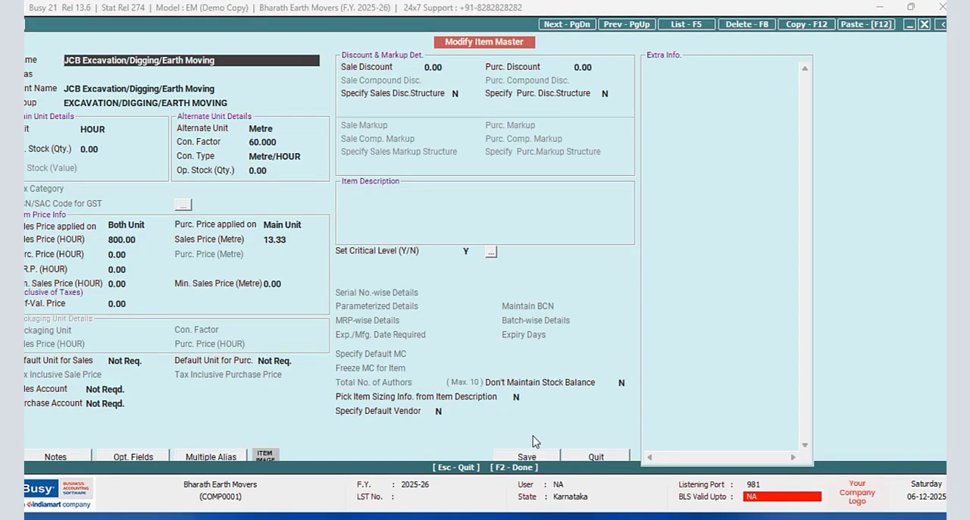
pyautogui.press('F2')
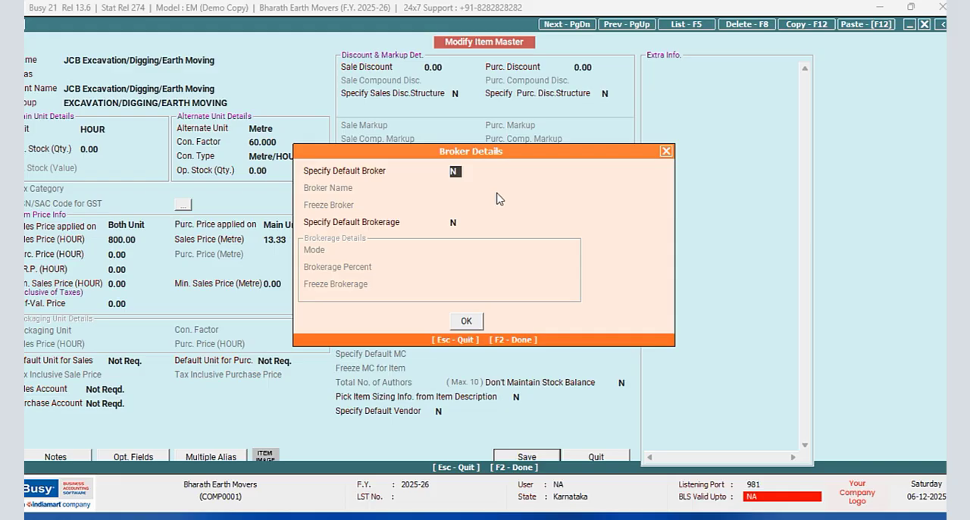
# - Enable default brokerage for the JCB item in Per Main Qty. mode at 100.00 per main unit and save the item
pyautogui.click(455, 224)
pyautogui.press('y')
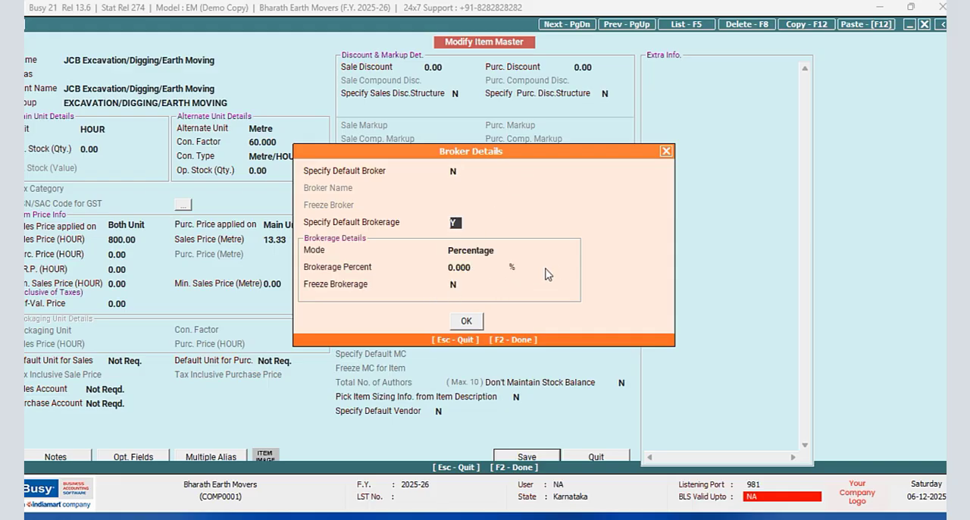
pyautogui.click(483, 267)
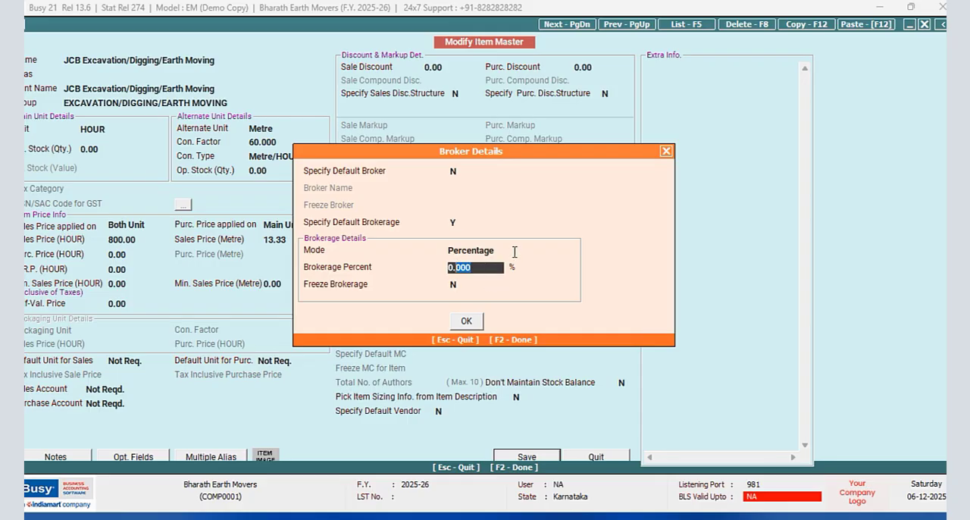
pyautogui.click(514, 251)
pyautogui.click(497, 281)
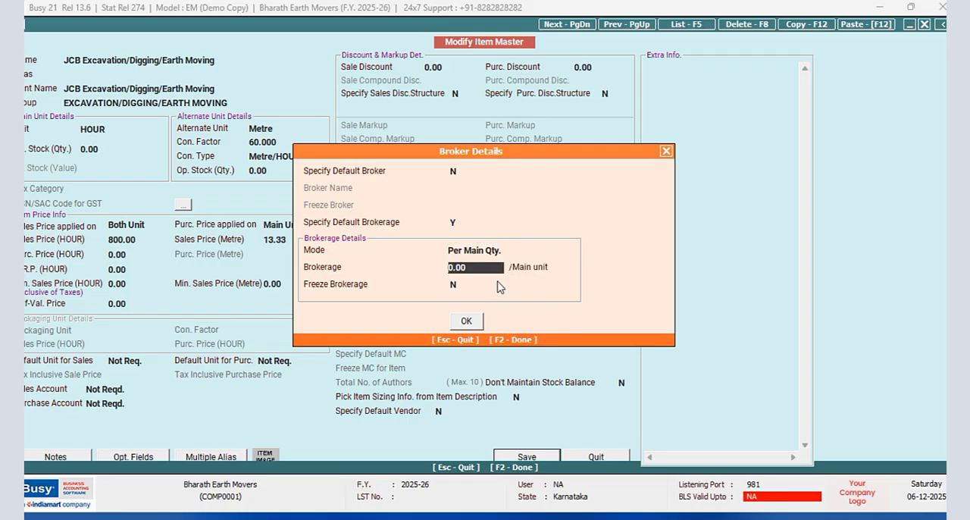
pyautogui.write('10')
pyautogui.press('Return')
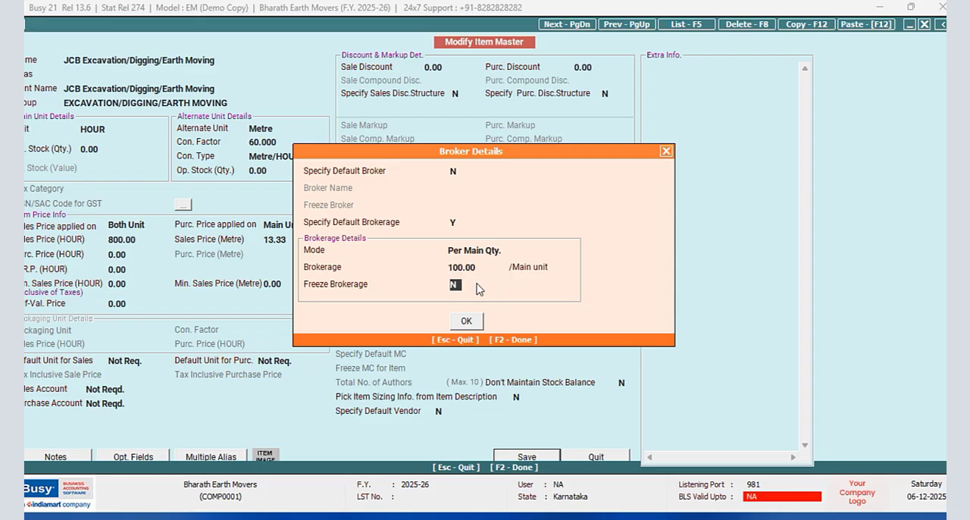
pyautogui.click(466, 323)
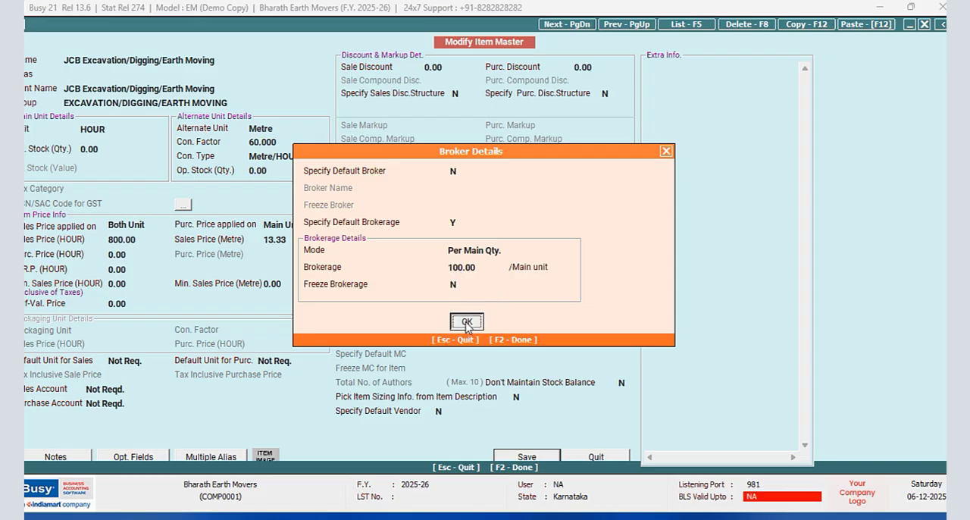
pyautogui.press('F2')
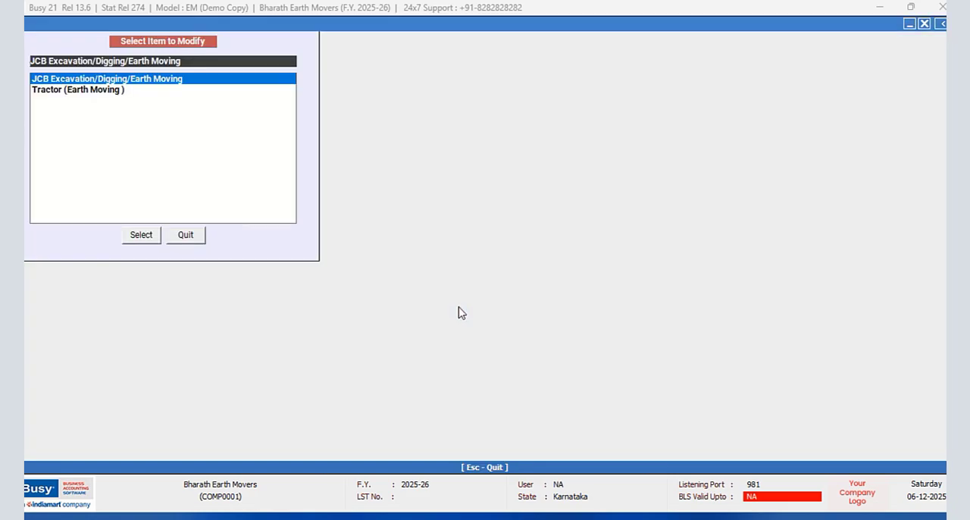
# - Modify the Tractor (Earth Moving) item with default brokerage of 50.00 in Per Main Qty. mode, save it, and quit item modification
pyautogui.click(104, 91)
pyautogui.click(141, 234)
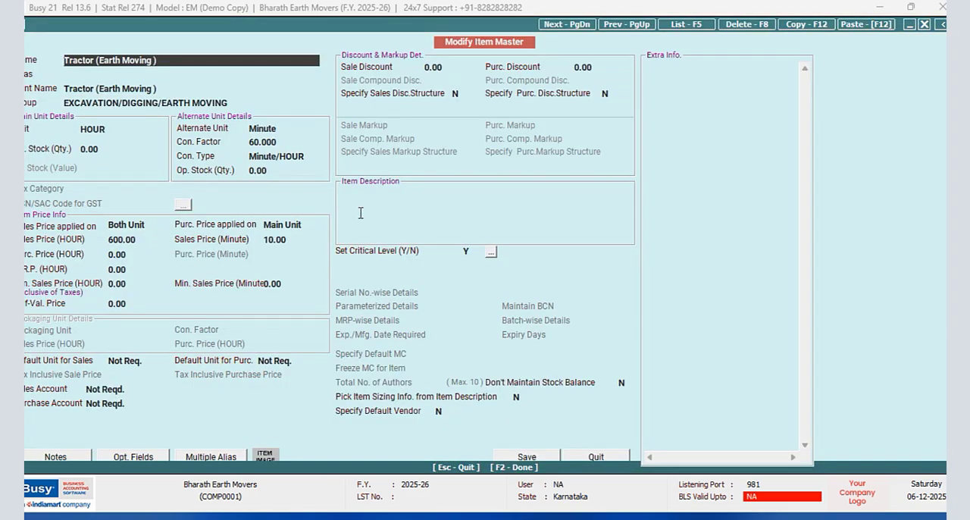
pyautogui.click(527, 457)
pyautogui.click(455, 222)
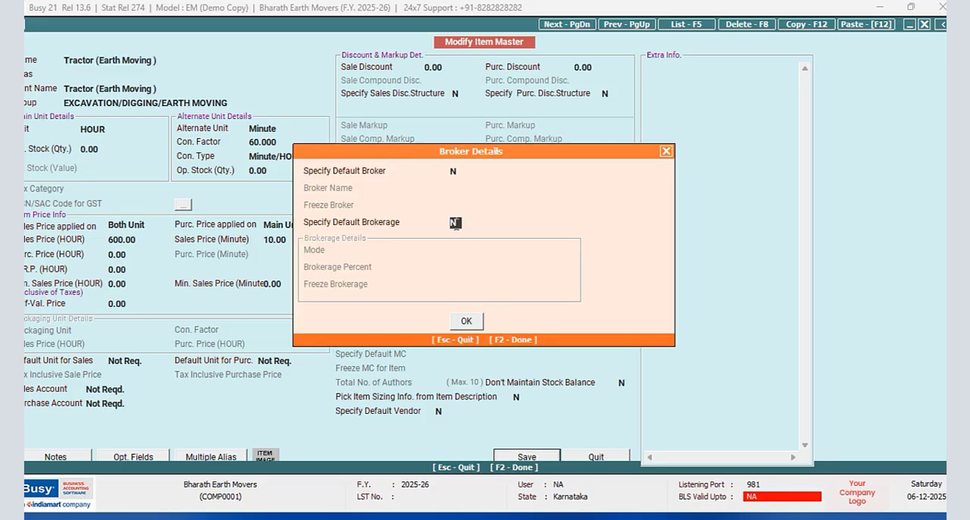
pyautogui.write('y')
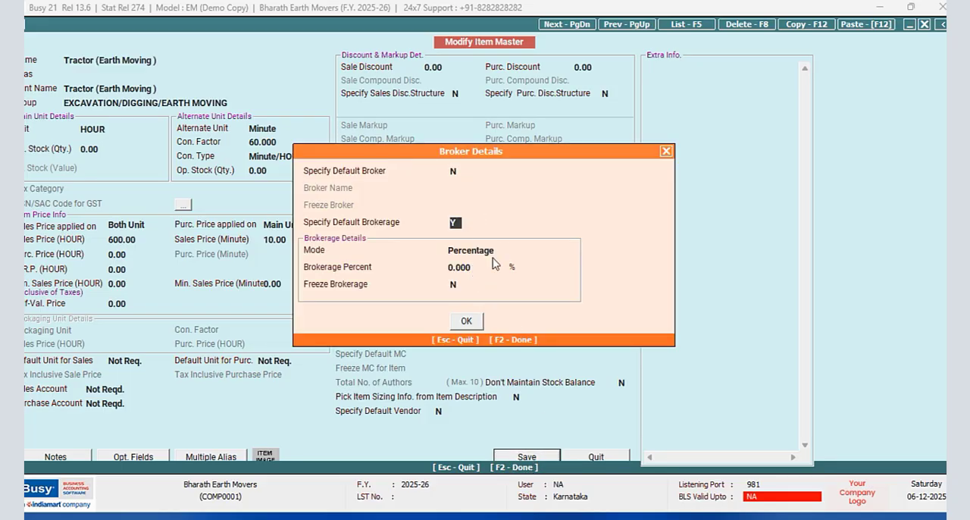
pyautogui.click(499, 250)
pyautogui.click(494, 287)
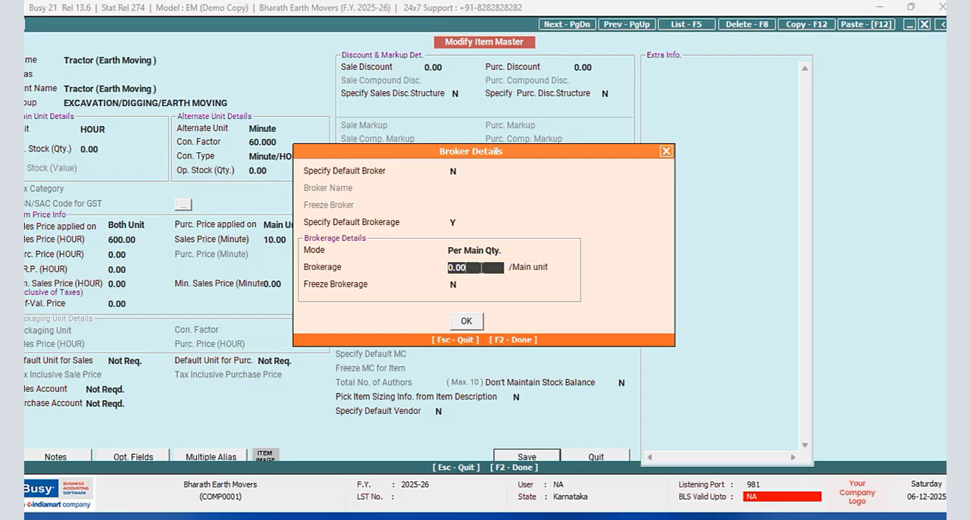
pyautogui.write('5')
pyautogui.press('Return')
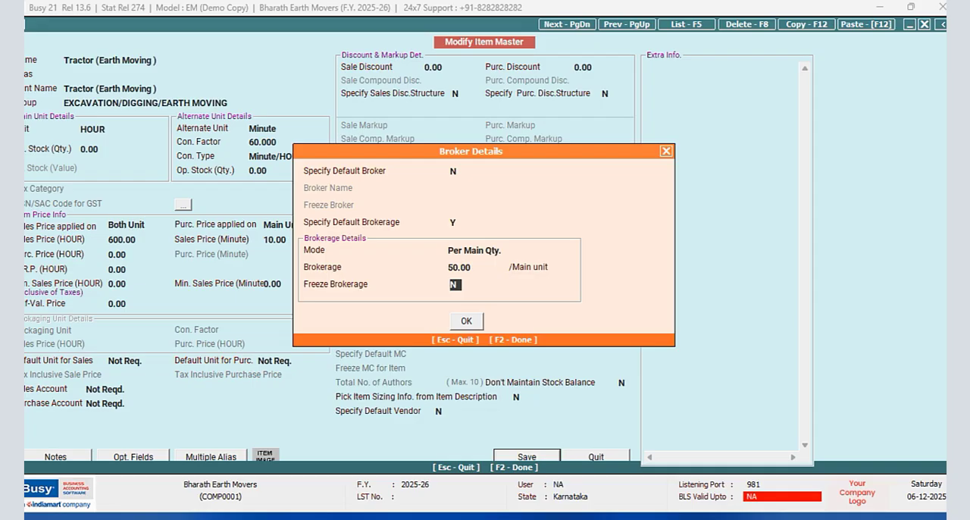
pyautogui.click(467, 321)
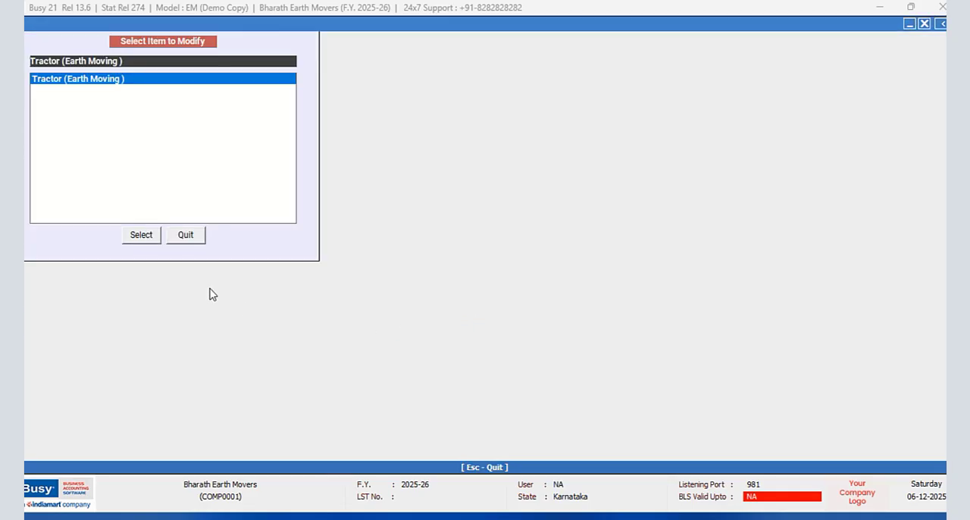
pyautogui.click(189, 238)
# - Start a new sales voucher dated 01-04-2025, select the customer as the party, and accept the billing/shipping details
pyautogui.click(159, 26)
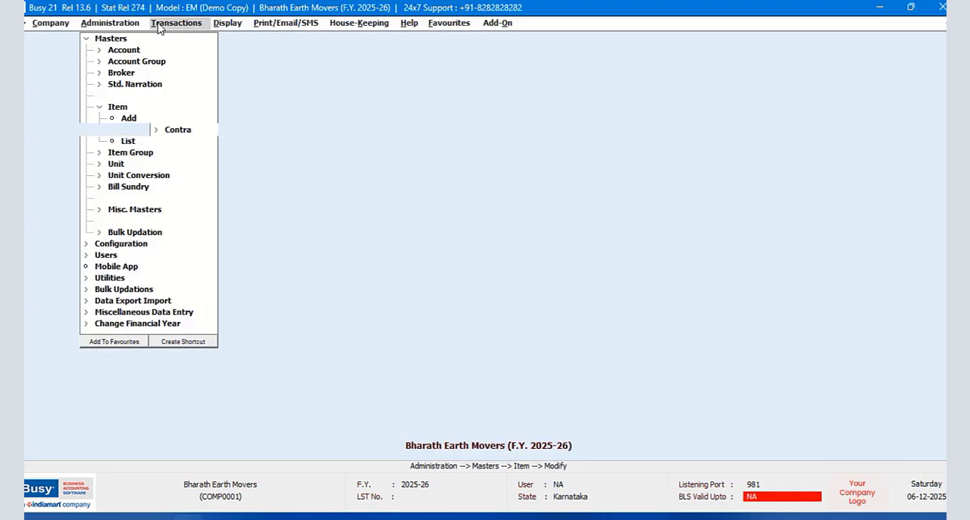
pyautogui.click(179, 41)
pyautogui.click(187, 51)
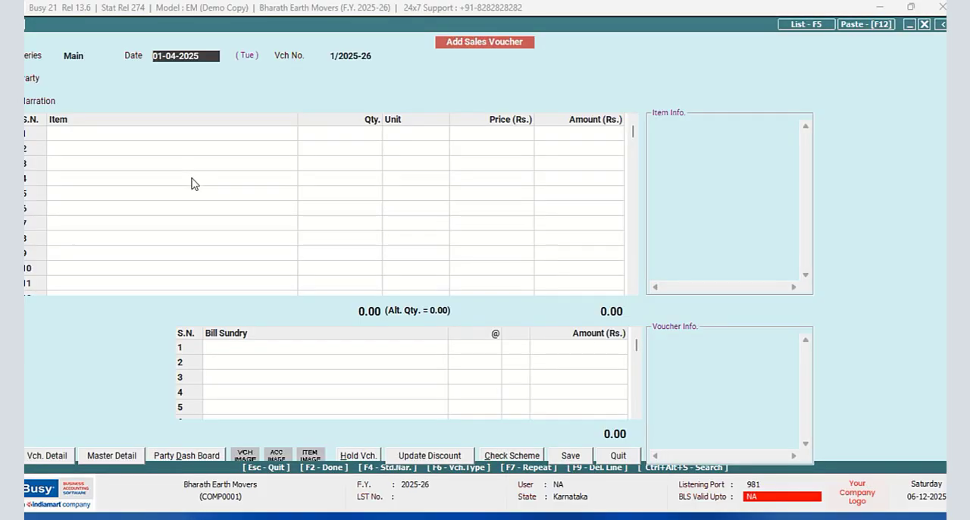
pyautogui.press('Return')
pyautogui.write('shi')
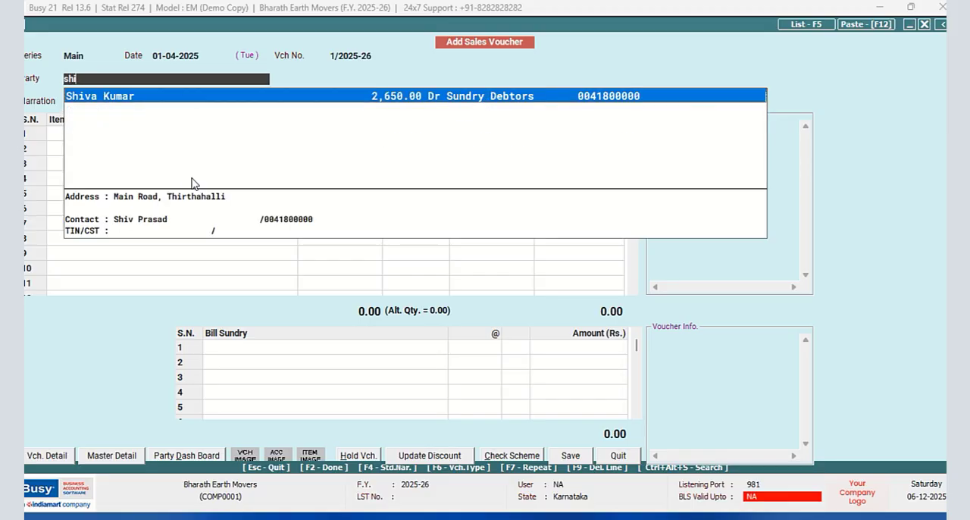
pyautogui.press('Return')
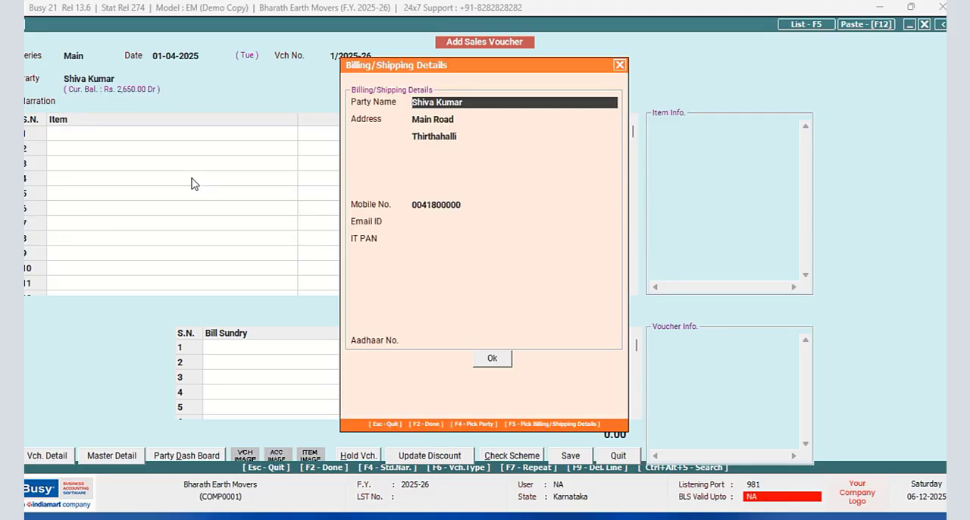
pyautogui.press('F2')
pyautogui.press('Return')
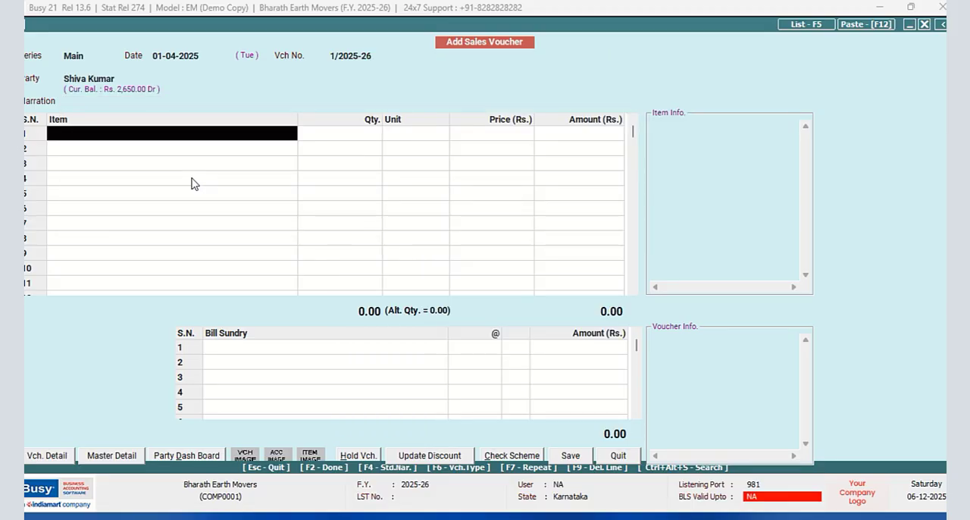
# - Enter the customer's name as Ordered By in the voucher's optional fields
pyautogui.press('Return')
pyautogui.press('Up')
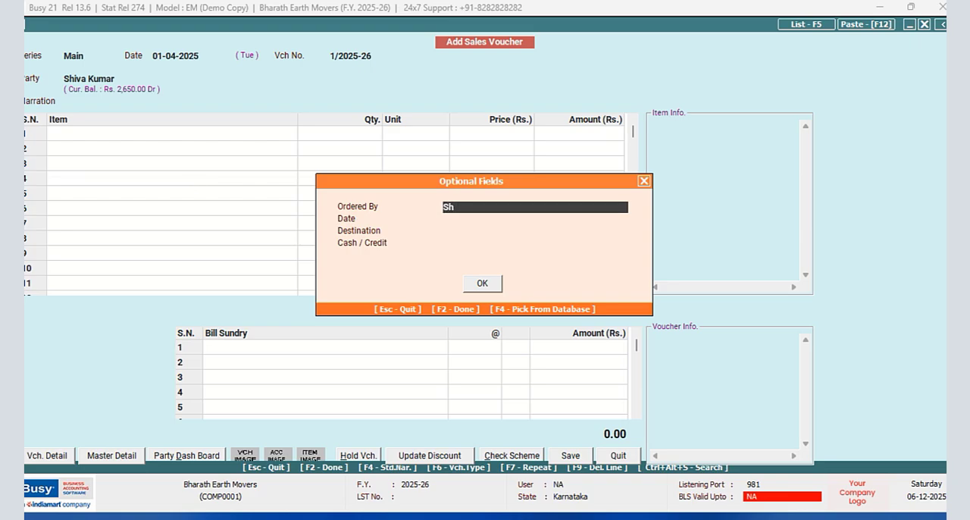
pyautogui.press('BackSpace')
pyautogui.press('BackSpace')
pyautogui.press('BackSpace')
pyautogui.press('Return')
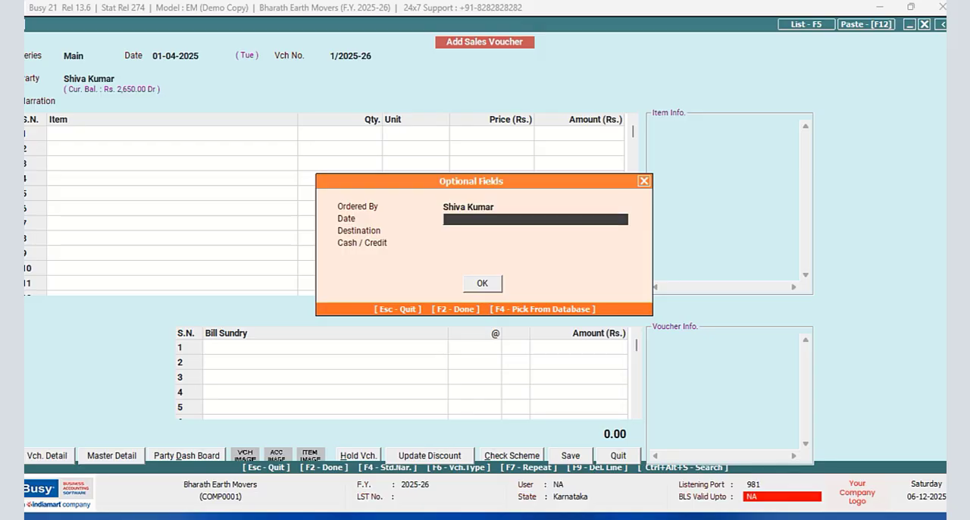
# - Set the optional fields to Date 31/3/2025, Destination Neraturu and Cash / Credit CREDIT, and accept them
pyautogui.write('31/3/2025')
pyautogui.press('Return')
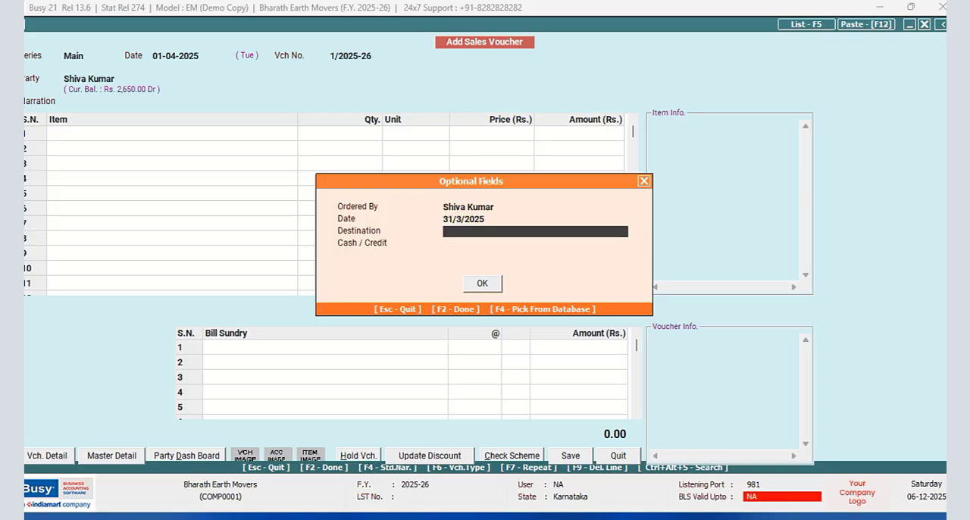
pyautogui.write('Neraturu')
pyautogui.press('Return')
pyautogui.write('C')
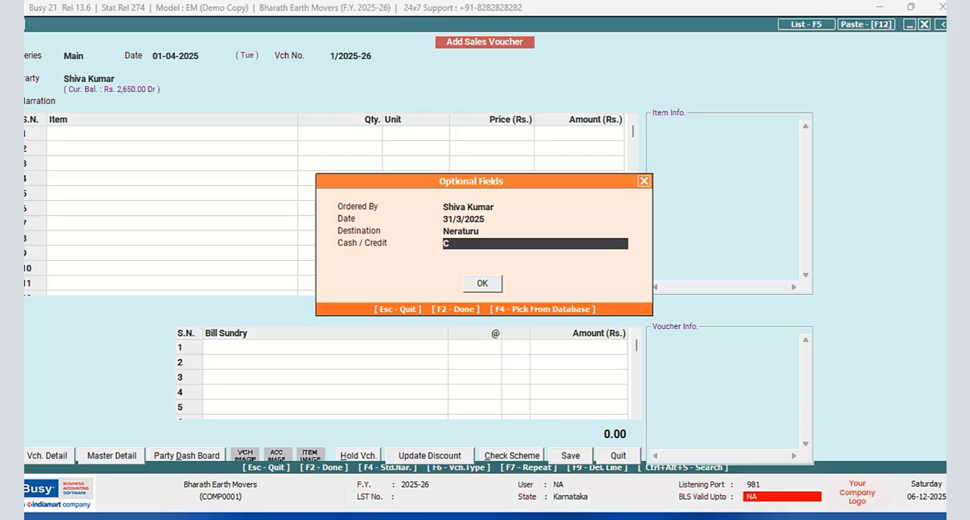
pyautogui.write('REDIT')
pyautogui.press('Return')
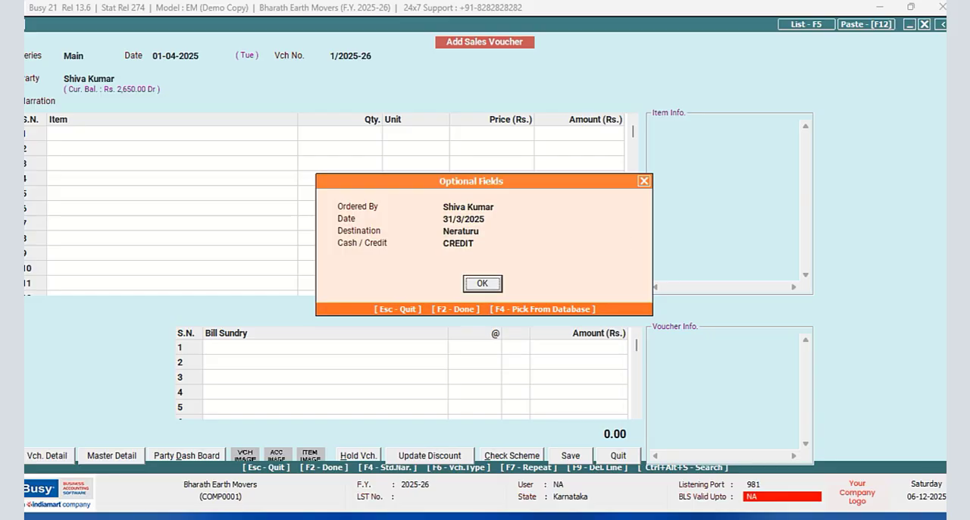
pyautogui.press('Return')
pyautogui.press('Return')
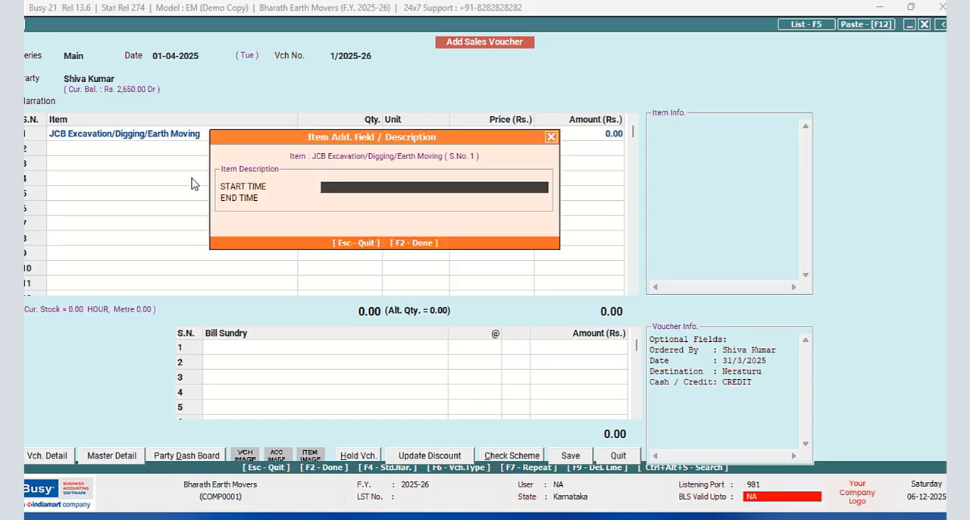
# - Add JCB Excavation/Digging/Earth Moving as the first voucher item with START TIME 1/4/2025 10:30 AM
pyautogui.write('1/4/2025 10:30 AM')
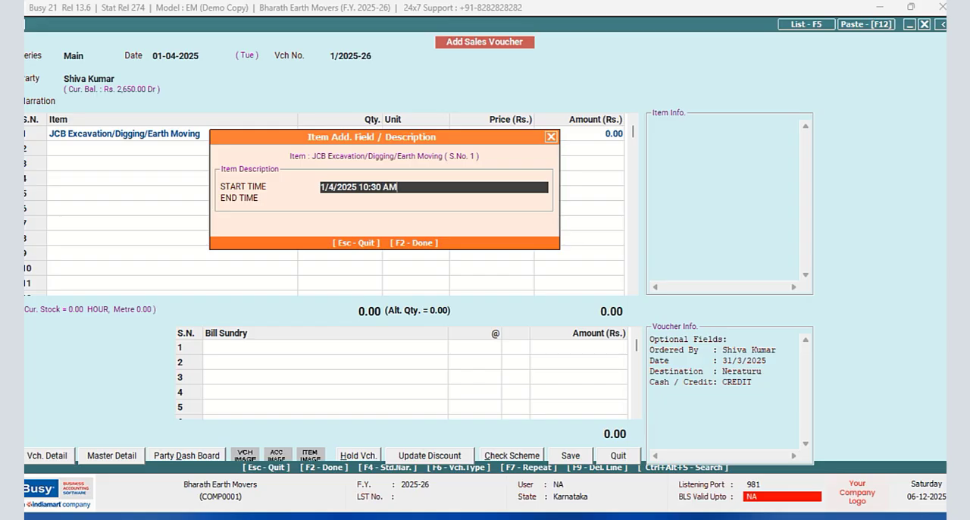
pyautogui.press('Return')
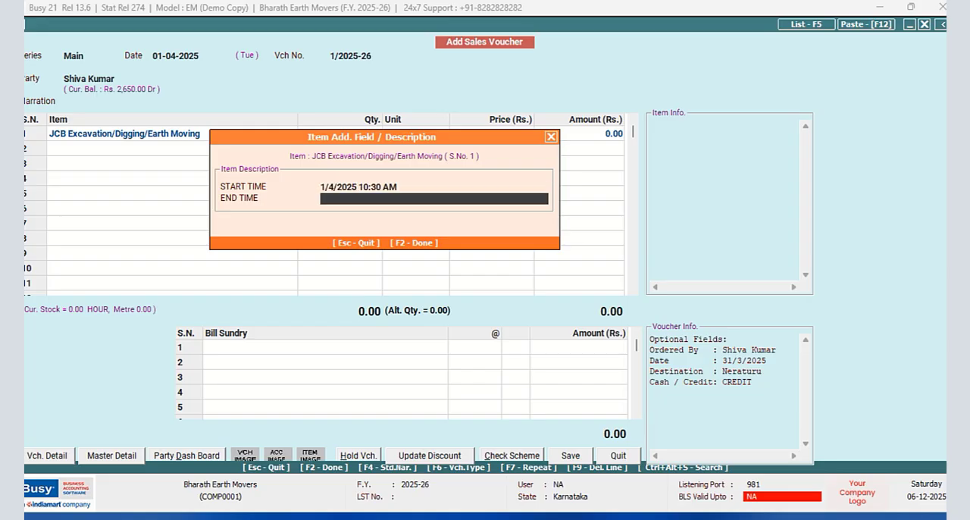
# - Set the JCB item's END TIME to 1/4/2025 3:00 PM and accept the item description
pyautogui.write('1/4/2025 3:00 PM')
pyautogui.press('Return')
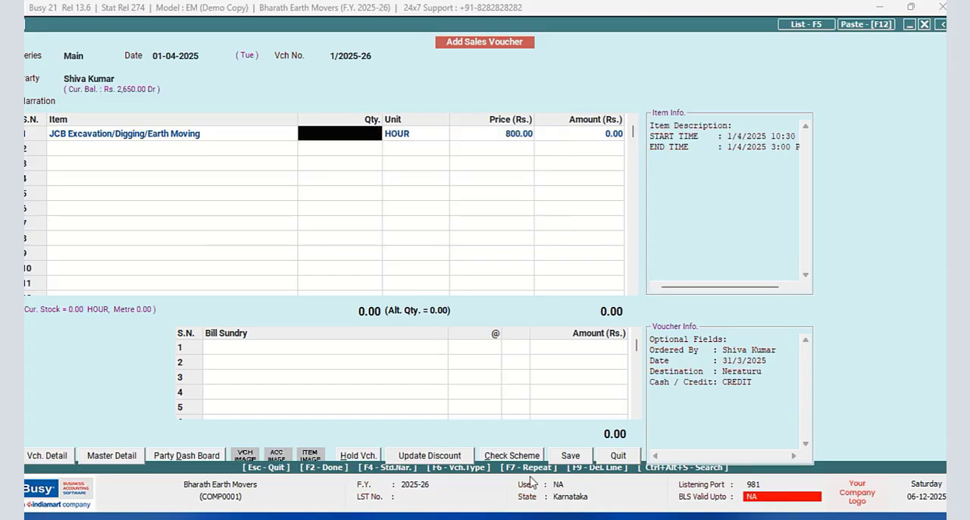
# - Switch to the Excel workbook and enter the start time 1/4/2025 10:30 am in cell A2
pyautogui.moveTo(216, 518)
pyautogui.click(219, 447)
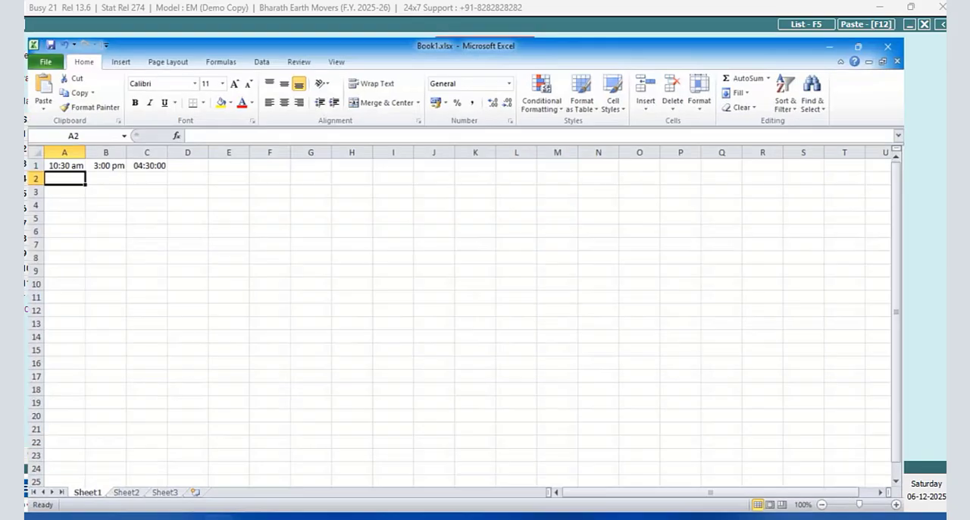
pyautogui.write('1')
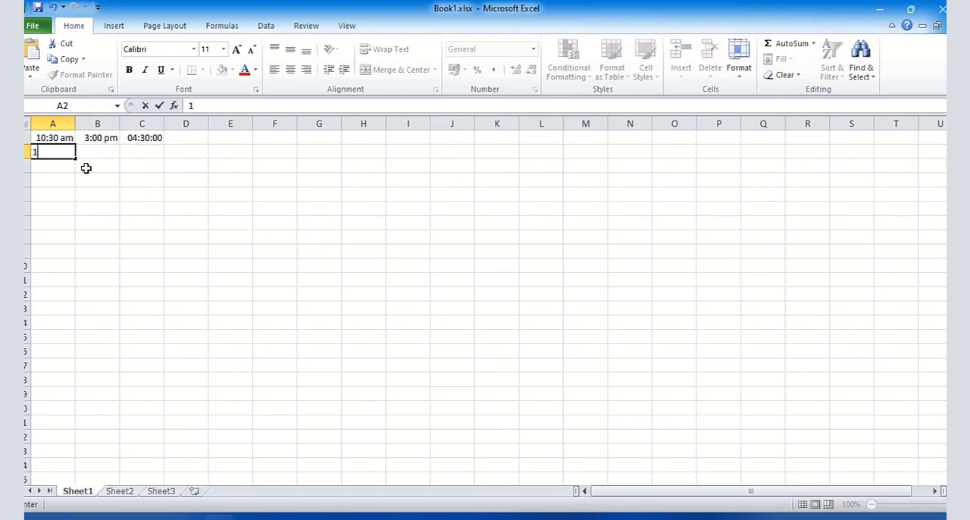
pyautogui.write('/4/2025')
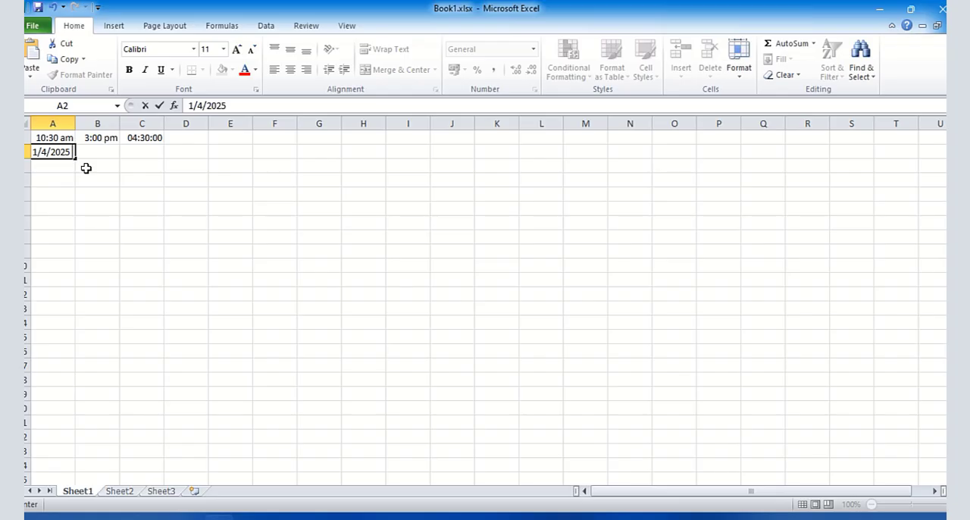
pyautogui.write(' 10:30 am')
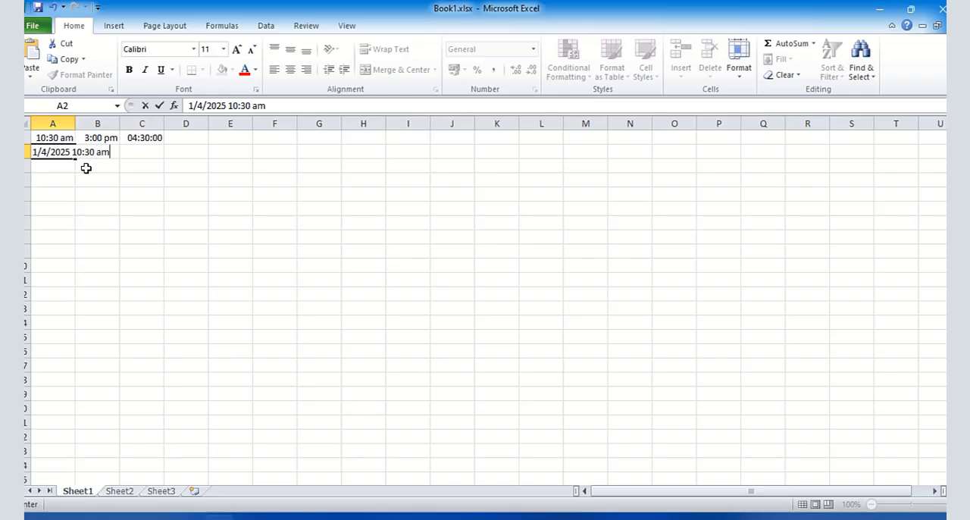
pyautogui.moveTo(293, 197); pyautogui.dragTo(260, 194)
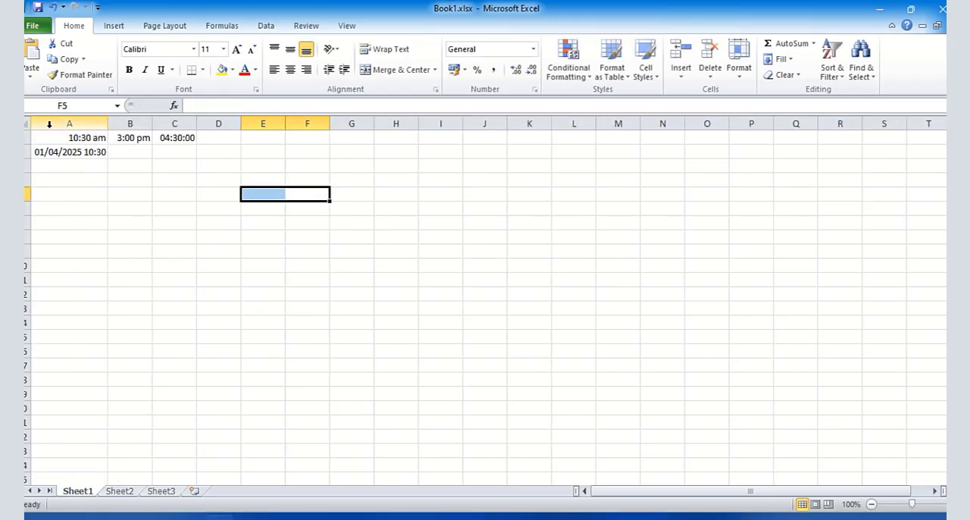
# - Widen columns A and B and enter the end time 1/4/2025 3:00 PM in cell B2
pyautogui.moveTo(107, 123); pyautogui.dragTo(275, 124)
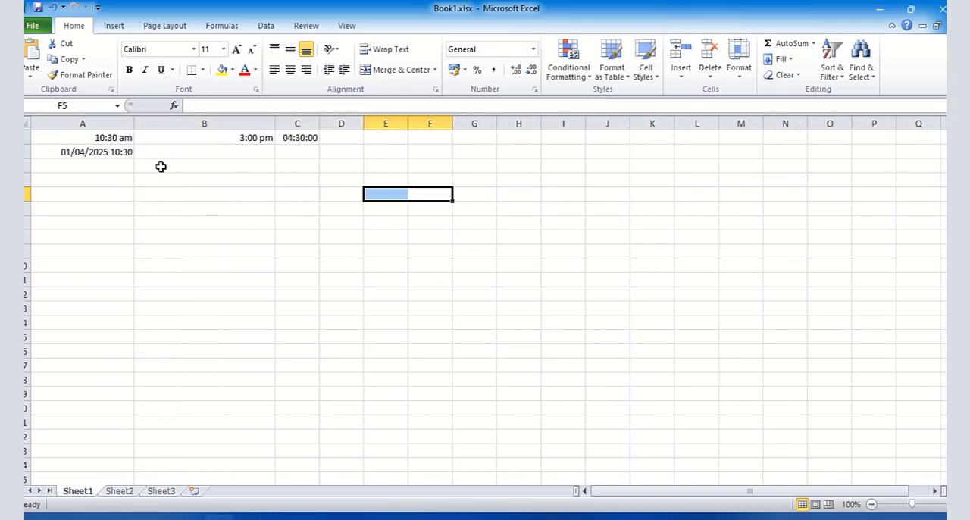
pyautogui.click(165, 151)
pyautogui.write('1')
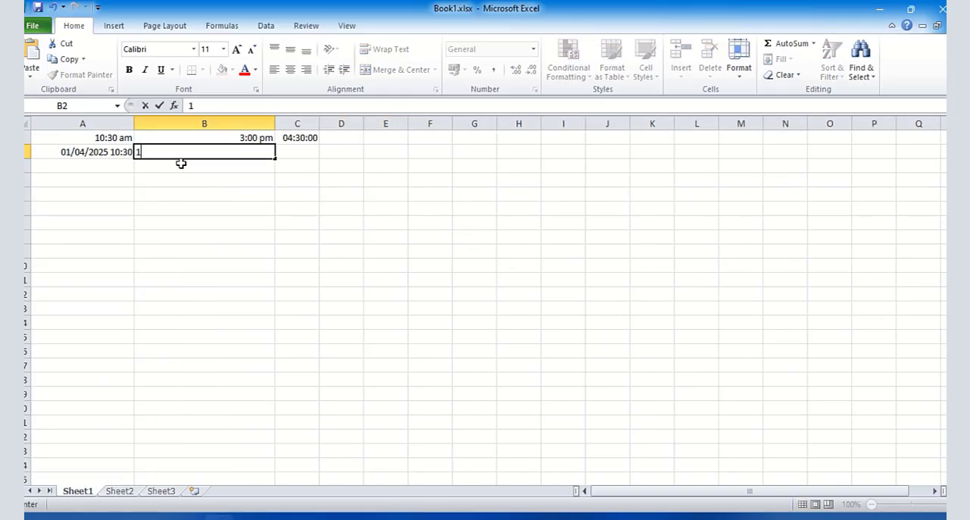
pyautogui.write('/4/2025 3')
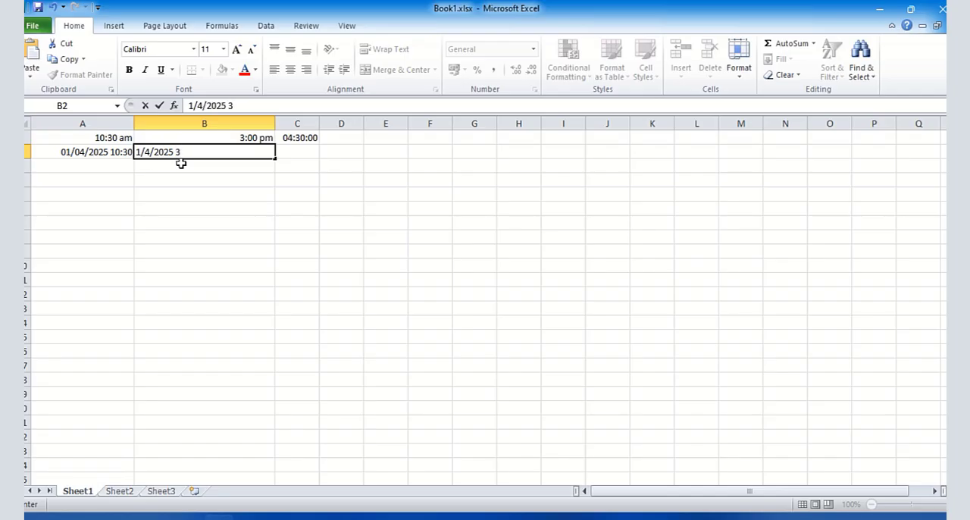
pyautogui.write(':00 PM')
pyautogui.press('Return')
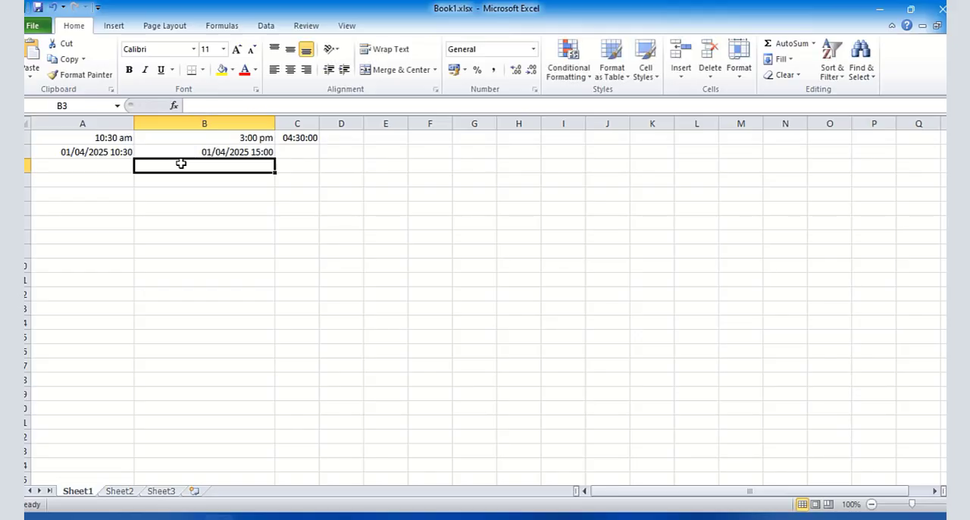
# - Move the time-difference formula from cell C1 to C2 and switch back to the sales voucher in Busy
pyautogui.click(300, 139)
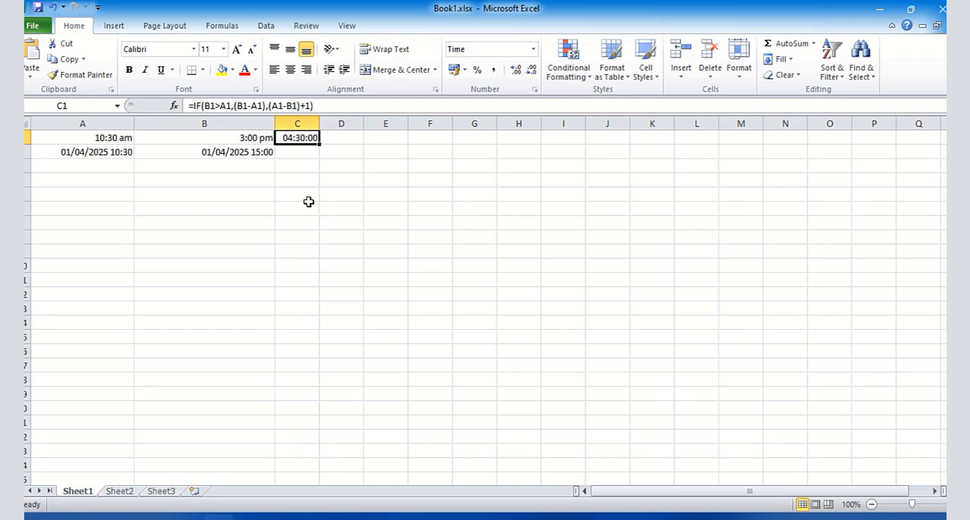
pyautogui.moveTo(319, 123); pyautogui.dragTo(334, 124)
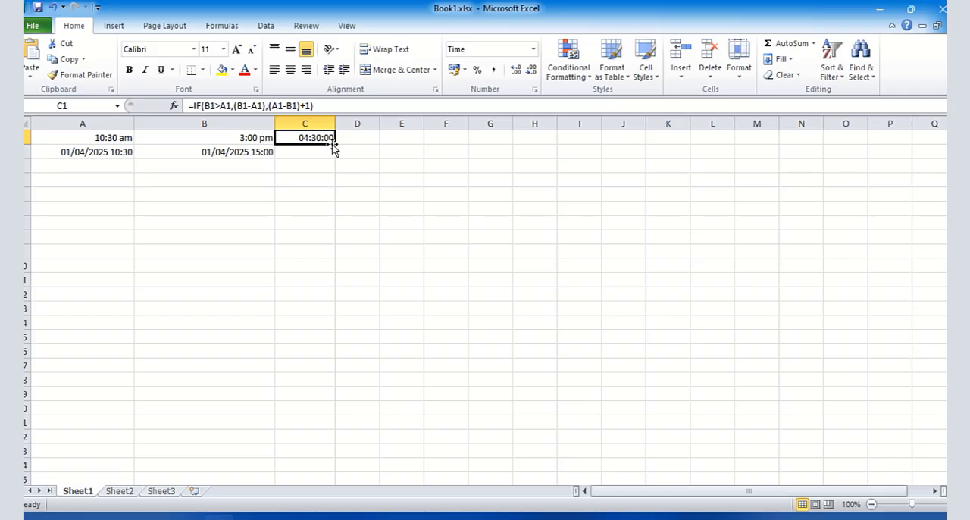
pyautogui.moveTo(333, 144); pyautogui.dragTo(332, 152)
pyautogui.click(368, 183)
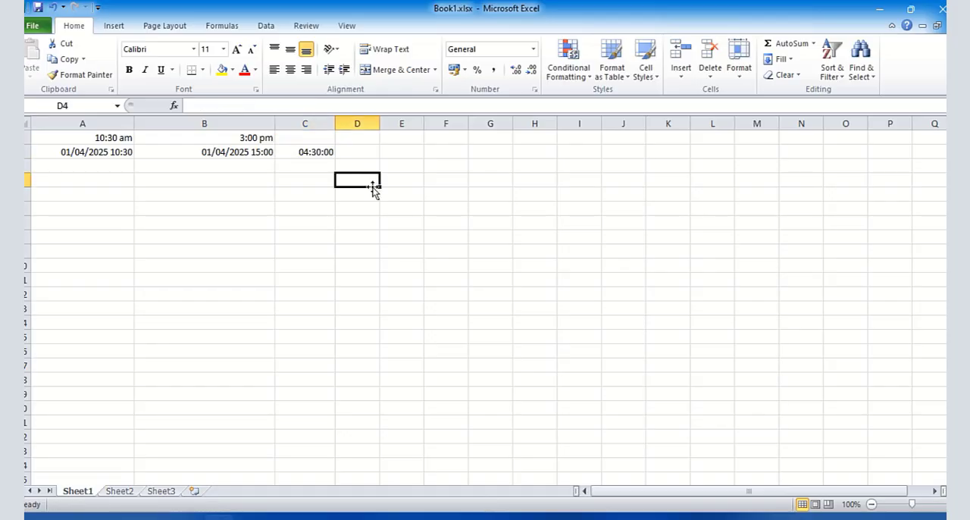
pyautogui.click(327, 154)
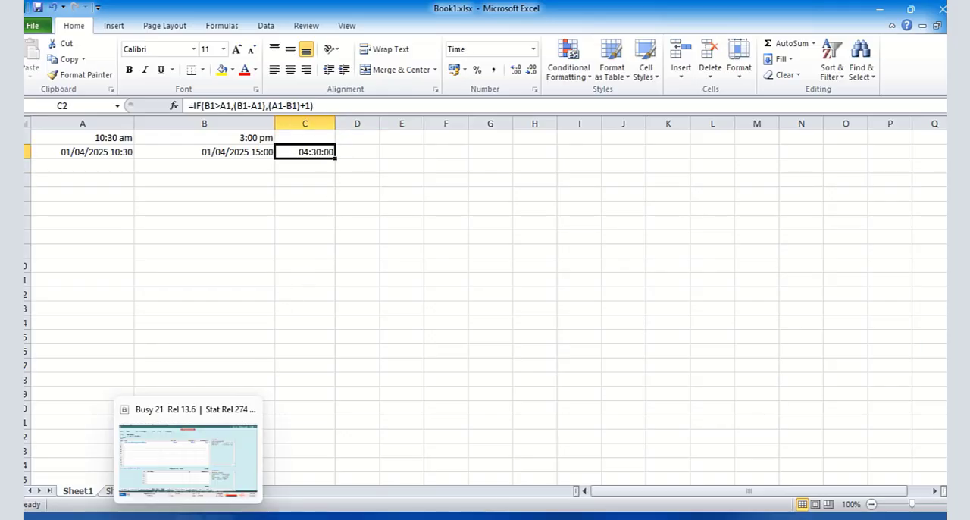
pyautogui.click(324, 517)
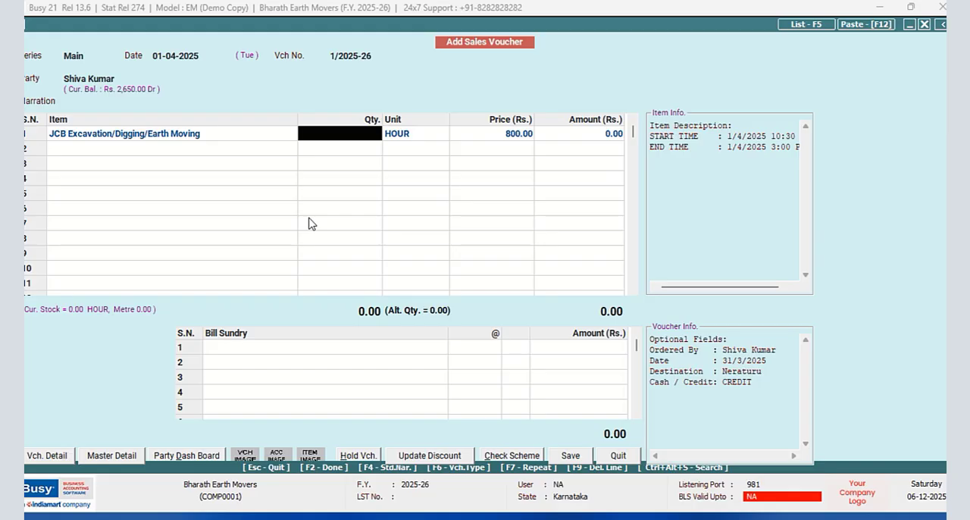
# - Set the JCB item's quantity to 4.30 hours and accept its alternate quantity and price without a discount
pyautogui.write('4.30')
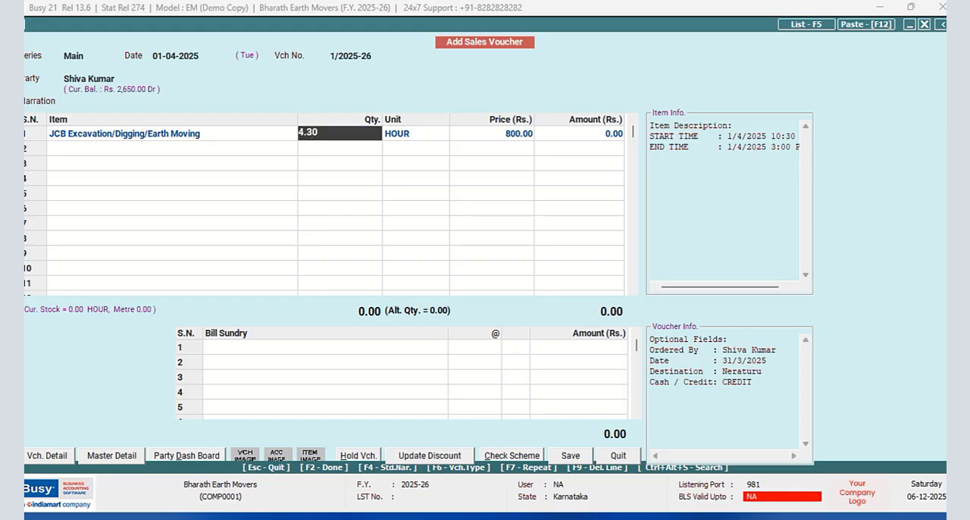
pyautogui.press('Return')
pyautogui.press('Return')
pyautogui.press('Return')
pyautogui.press('Return')
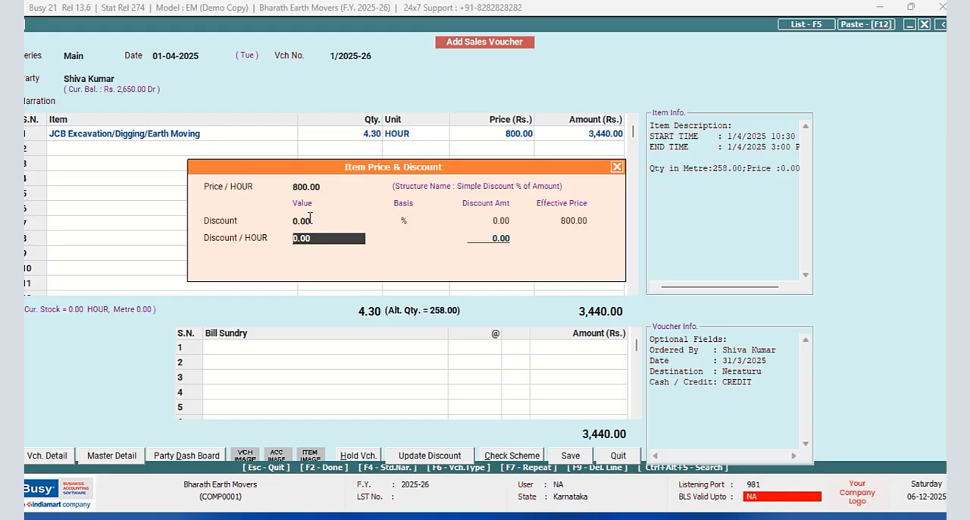
# - Accept the JCB item's broker details with brokerage of 100.00 per main unit
pyautogui.press('Return')
pyautogui.press('Return')
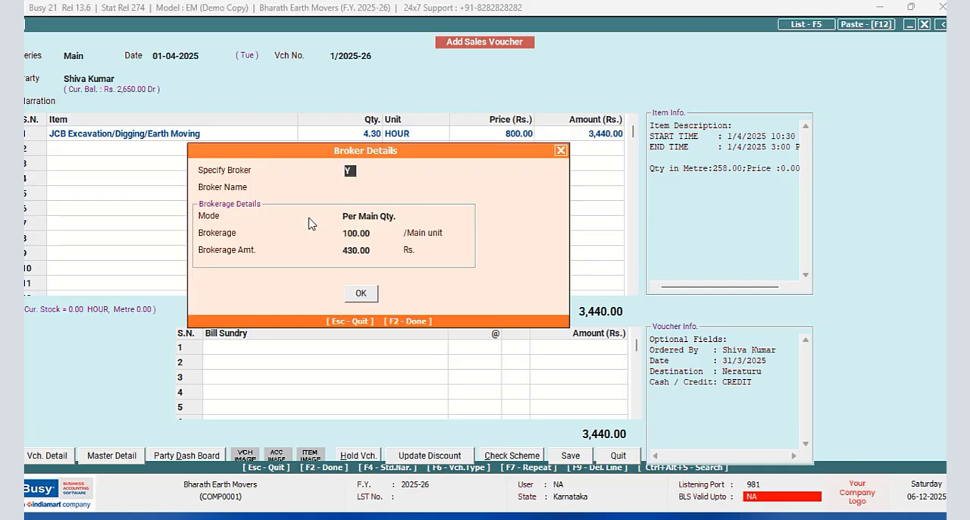
pyautogui.press('Return')
pyautogui.press('Return')
pyautogui.press('Return')
pyautogui.press('Return')
pyautogui.press('Return')
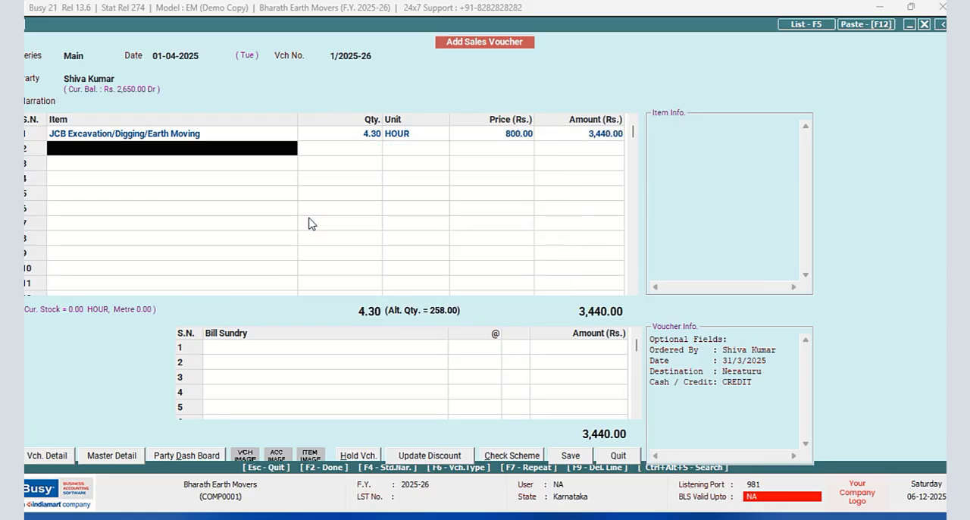
# - Add Tractor (Earth Moving) as the second voucher item with START TIME 1/4/2025 11:00 AM
pyautogui.press('Down')
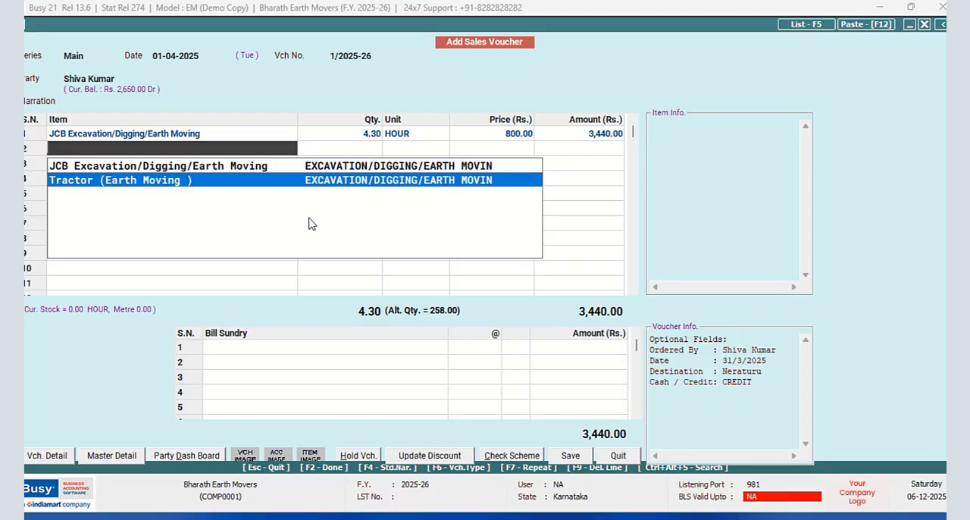
pyautogui.press('Return')
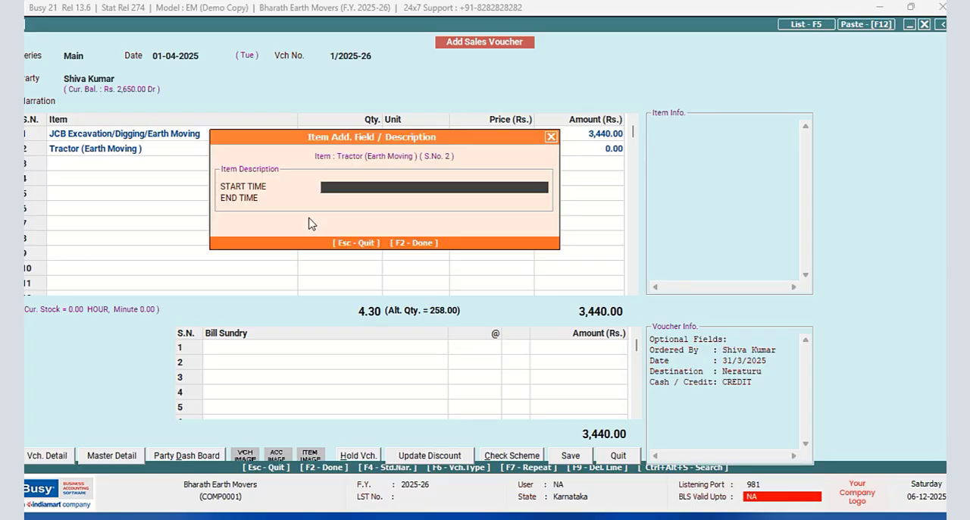
pyautogui.write('1/4/2025 11:00 AM')
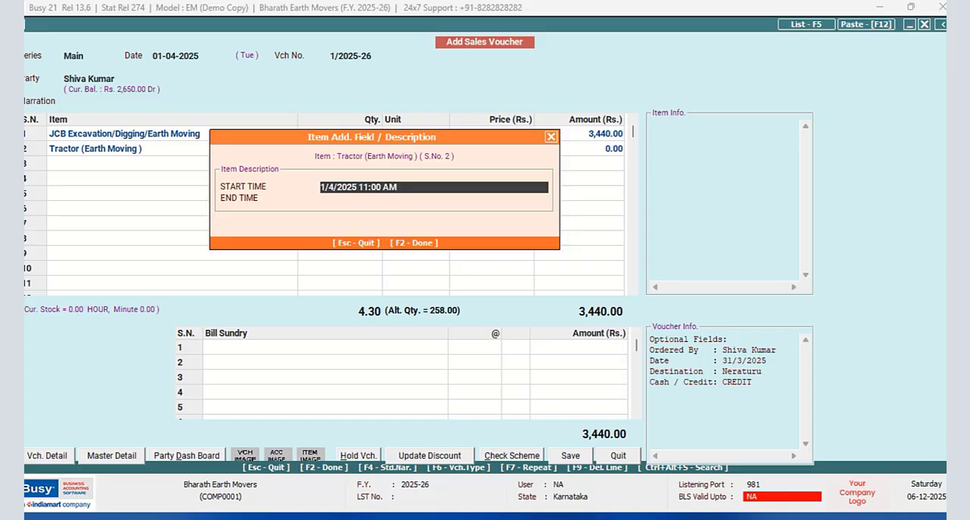
# - Set the Tractor item's END TIME to 1/4/2025 6:15 PM and accept the item description
pyautogui.press('Return')
pyautogui.write('1/4/2025')
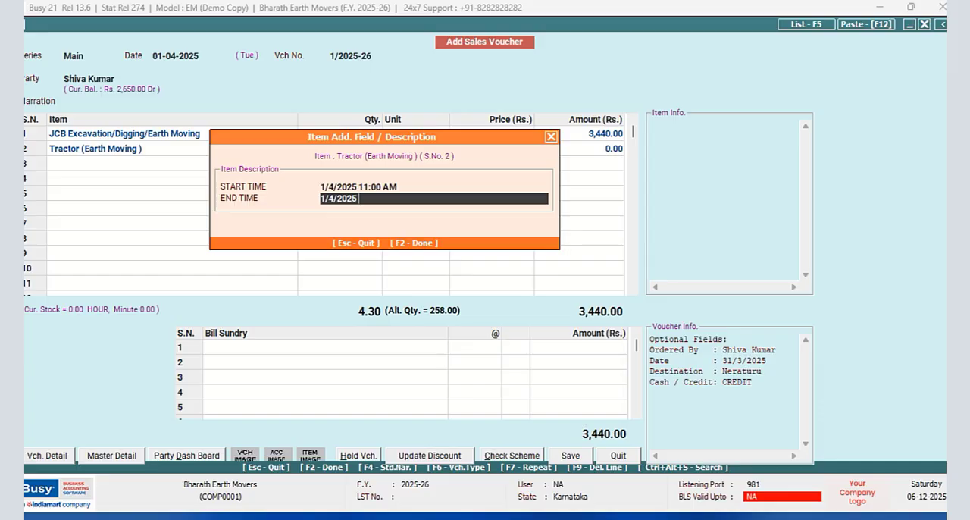
pyautogui.write(' 6:30')
pyautogui.press('BackSpace')
pyautogui.press('BackSpace')
pyautogui.write('15 p')
pyautogui.press('BackSpace')
pyautogui.write('PM')
pyautogui.press('Return')
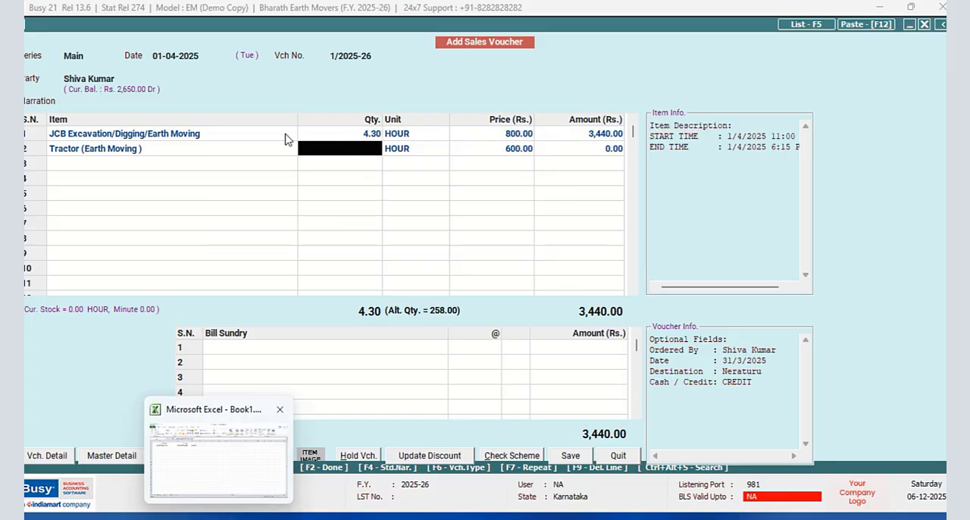
# - Recheck the Tractor item's start and end times, set its quantity to 7.15 hours and accept the alternate quantity
pyautogui.click(216, 151)
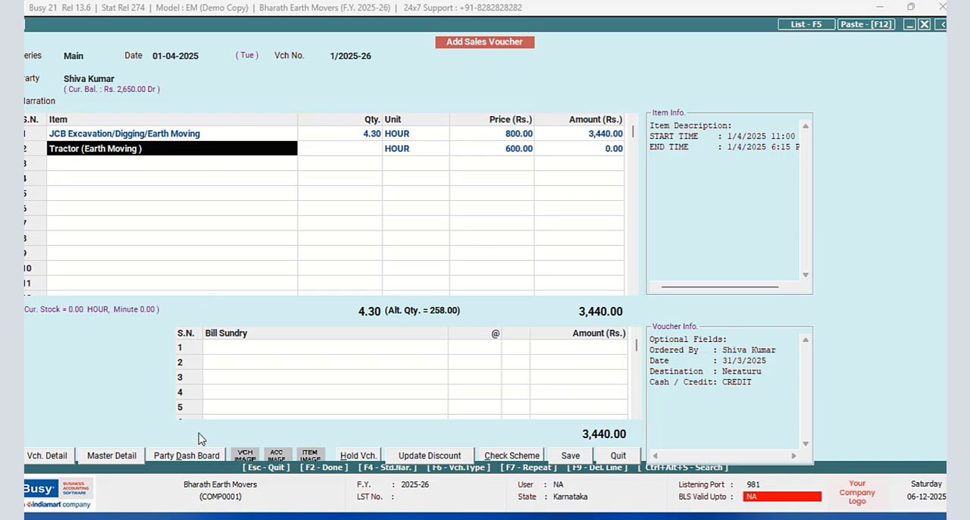
pyautogui.press('Return')
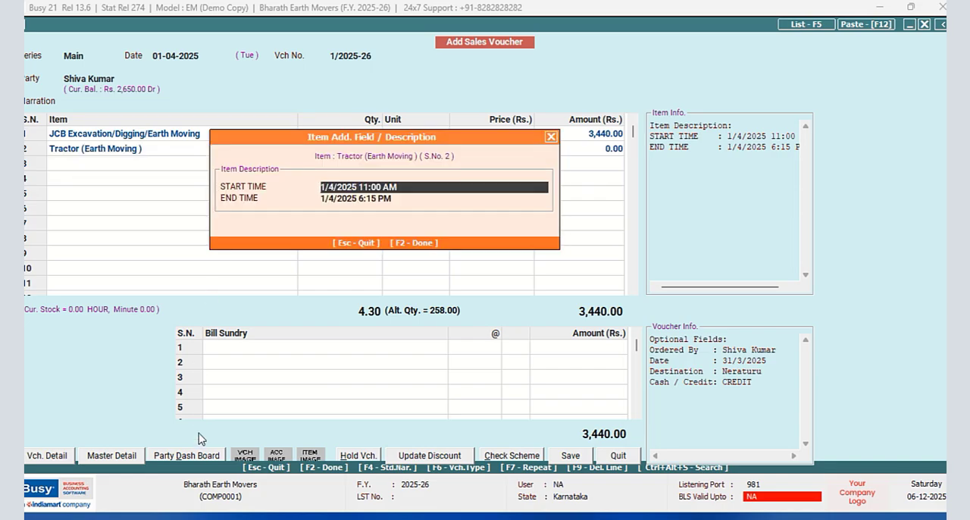
pyautogui.press('F2')
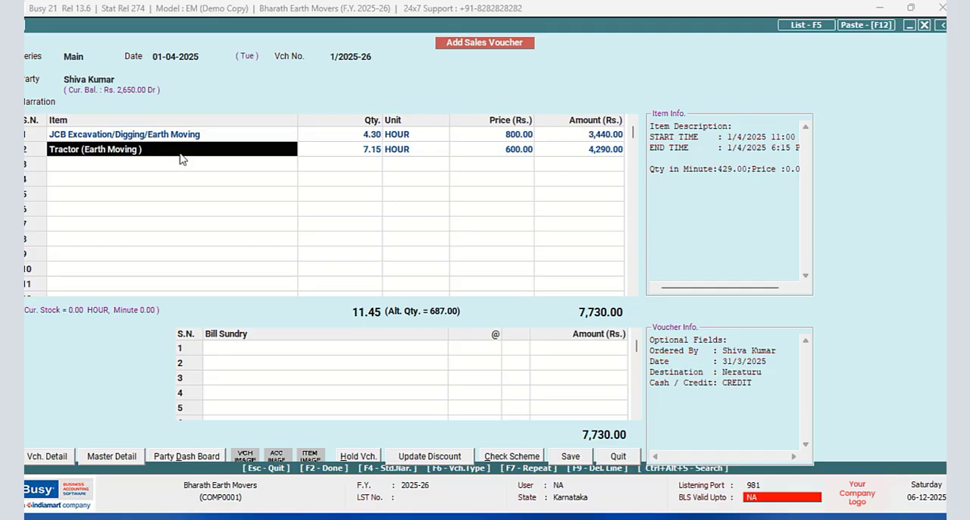
pyautogui.press('Return')
pyautogui.press('F2')
pyautogui.press('Return')
pyautogui.press('Return')
pyautogui.press('Return')
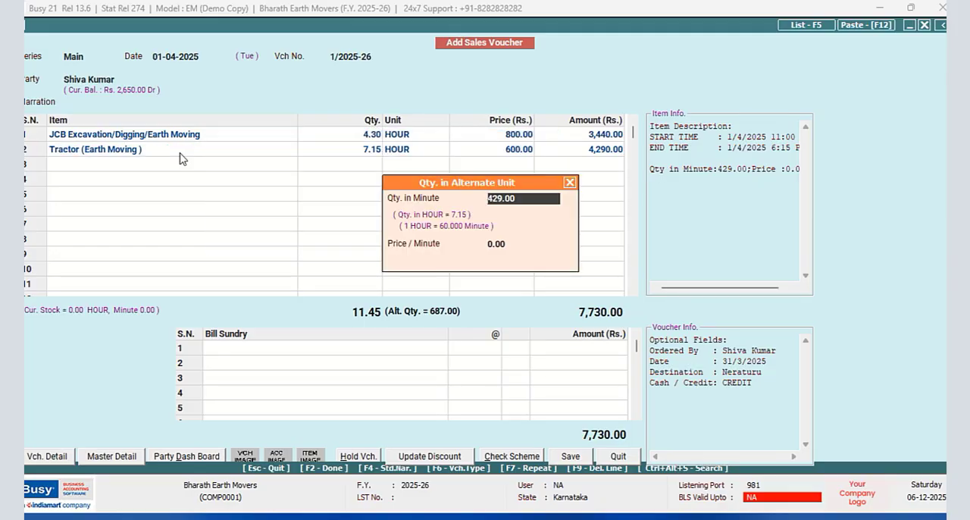
pyautogui.press('Return')
pyautogui.press('Return')
pyautogui.press('Return')
pyautogui.press('Return')
pyautogui.press('Return')
pyautogui.press('Return')
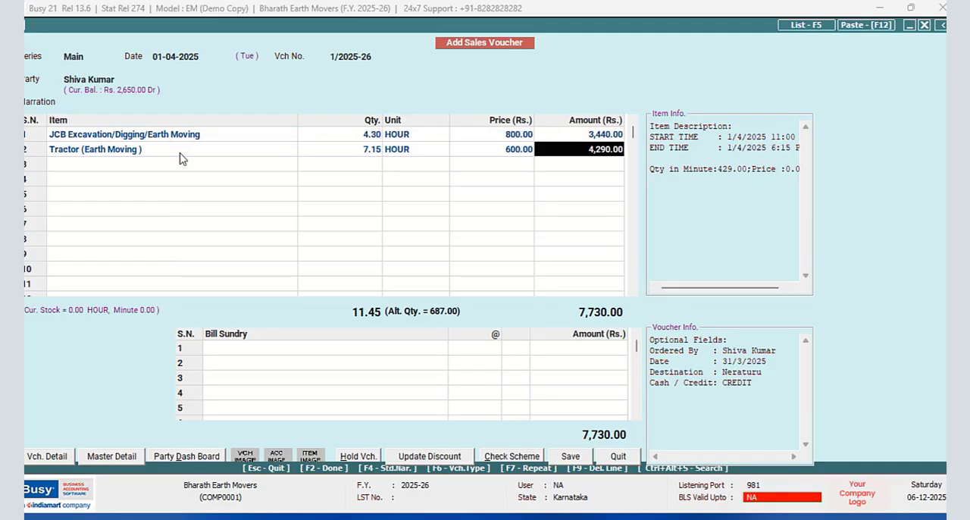
# - Accept the Tractor item's amount and its broker details with brokerage of 50.00 per main unit
pyautogui.press('Return')
pyautogui.press('Return')
pyautogui.press('Return')
pyautogui.press('Return')
pyautogui.press('Return')
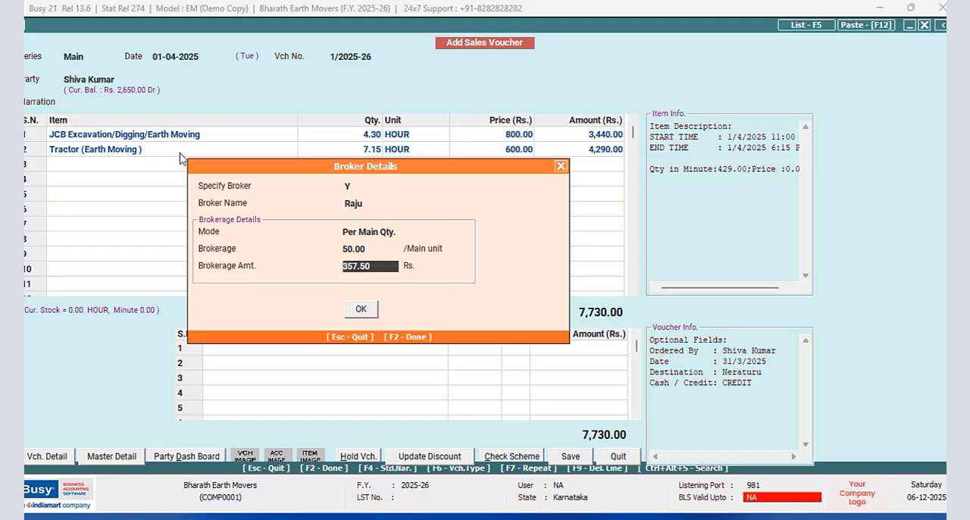
pyautogui.press('Return')
pyautogui.press('Return')
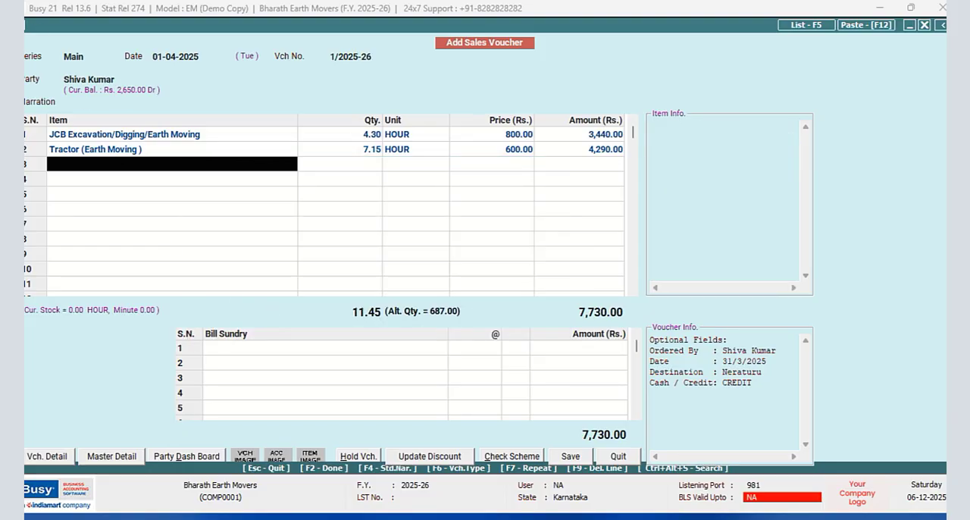
# - Save the sales voucher with the bill adjusted as New Ref. 1/2025-26, and decline printing the invoice
pyautogui.click(573, 465)
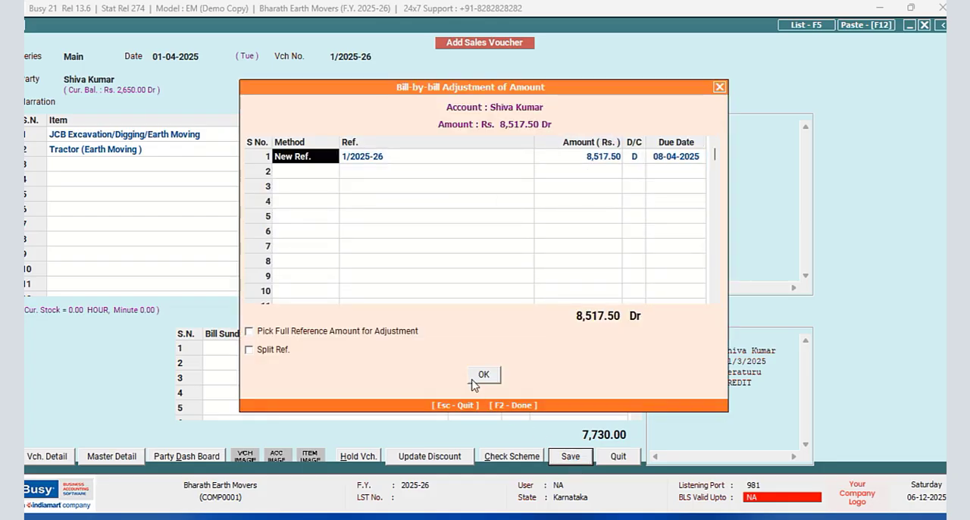
pyautogui.click(477, 375)
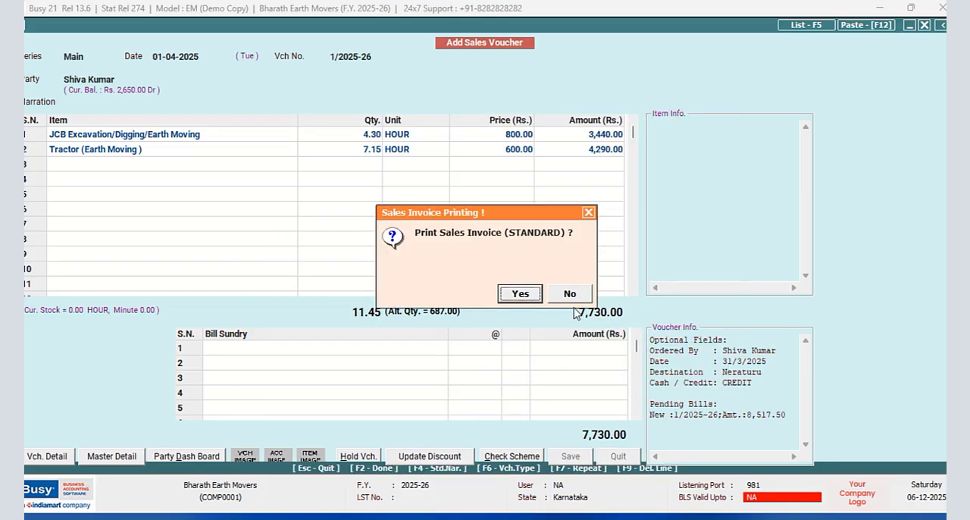
pyautogui.click(574, 298)
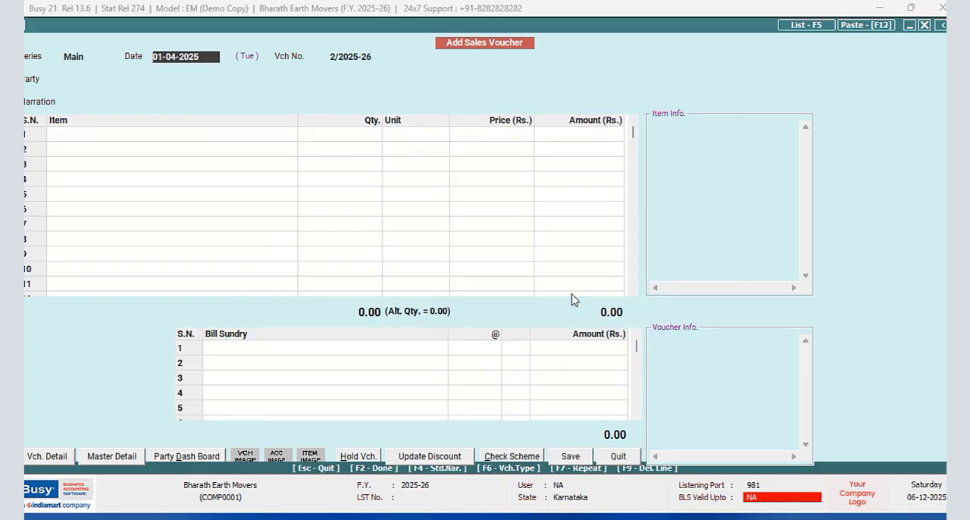
# - Open the broker's account ledger for 01-04-2025
pyautogui.hotkey('alt', 'l')
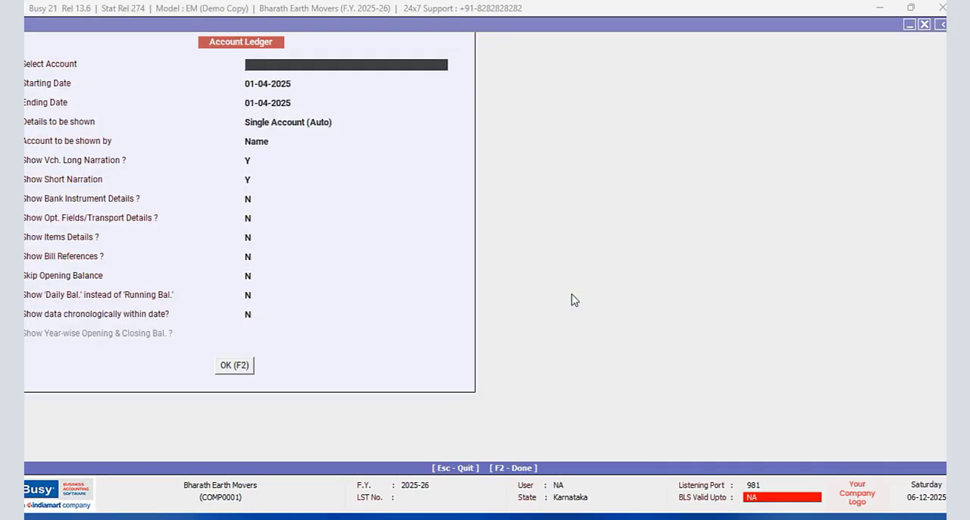
pyautogui.write('RA')
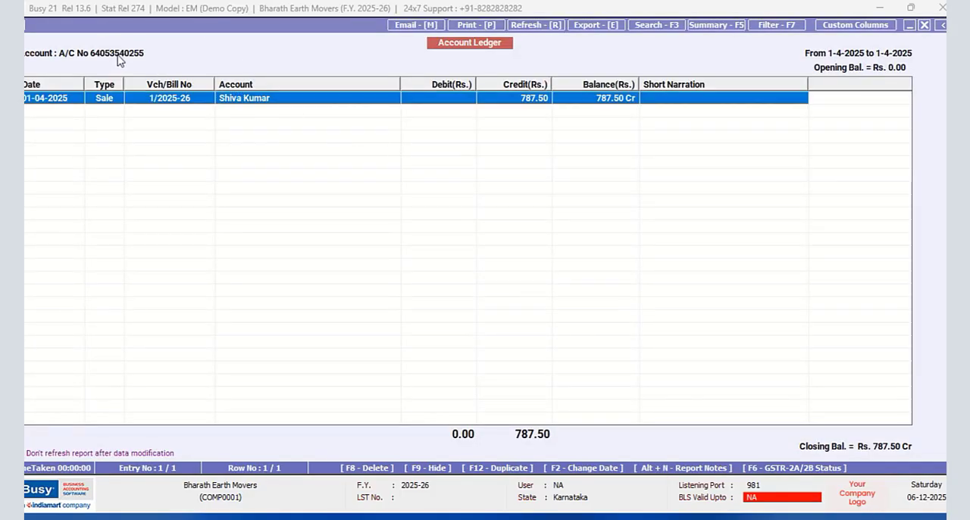
# - Review the sales voucher behind the broker's ledger entry, and close the voucher and the account ledger
pyautogui.click(924, 25)
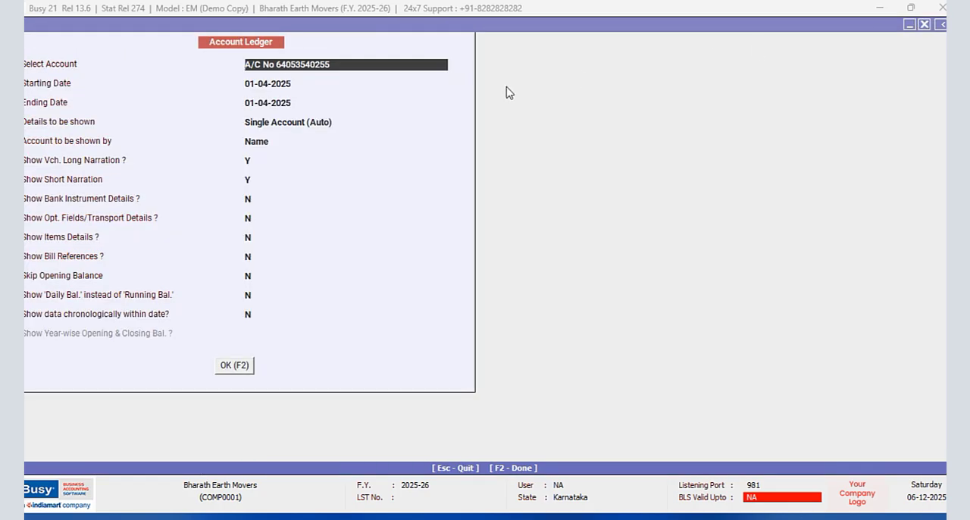
pyautogui.click(222, 368)
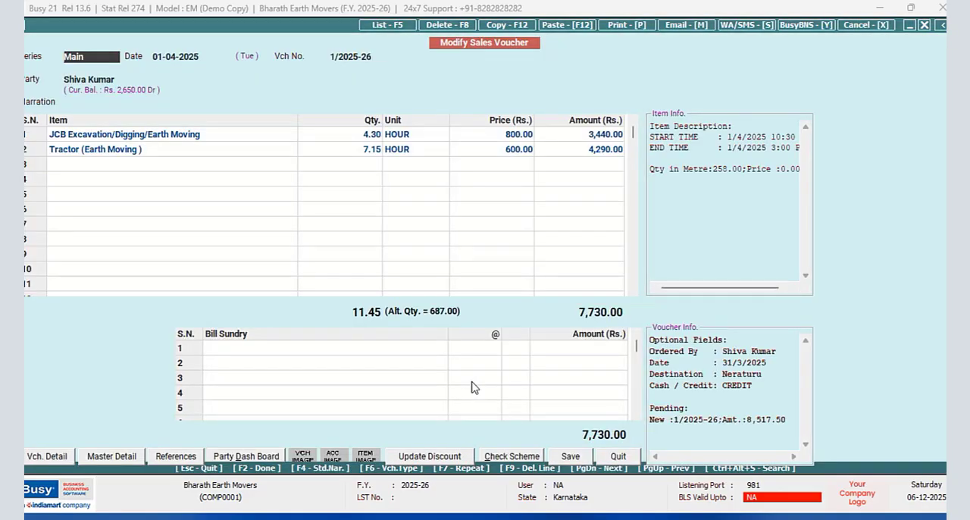
pyautogui.click(624, 456)
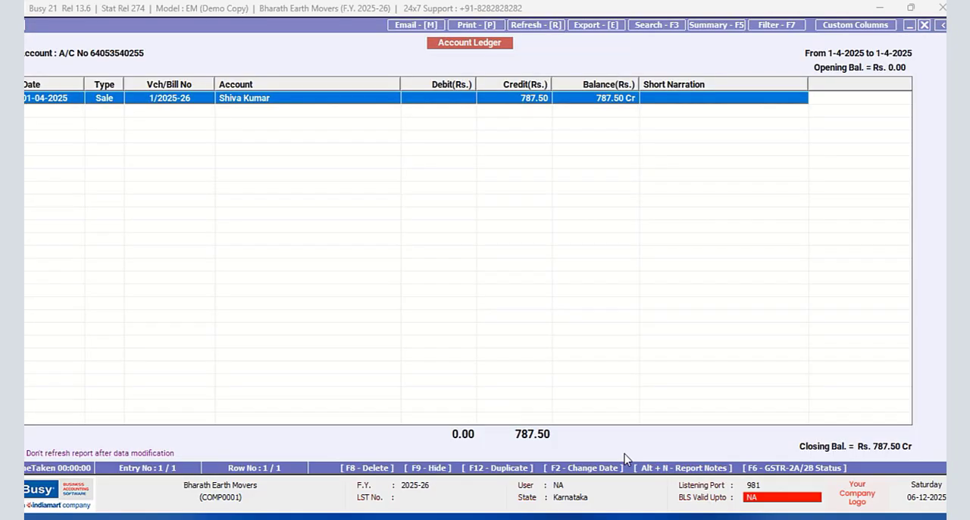
pyautogui.click(923, 26)
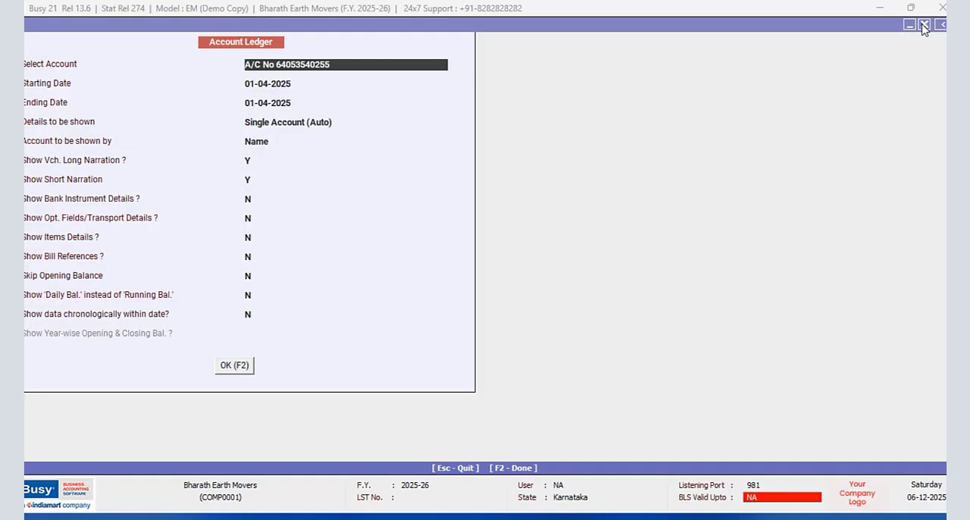
pyautogui.click(925, 26)
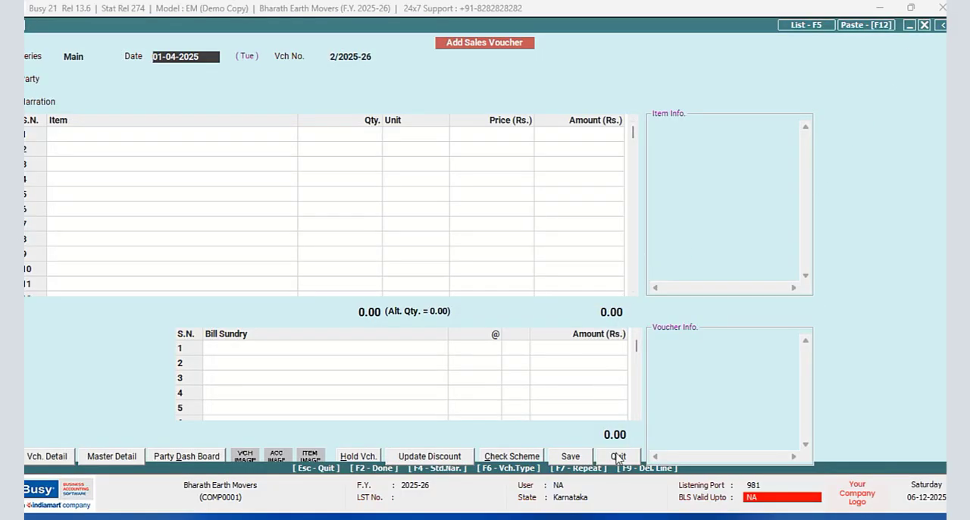
# - Start a sales voucher dated 03-04-2025 for the sundry debtor customer and accept the billing and shipping details
pyautogui.write('3/4')
pyautogui.press('Return')
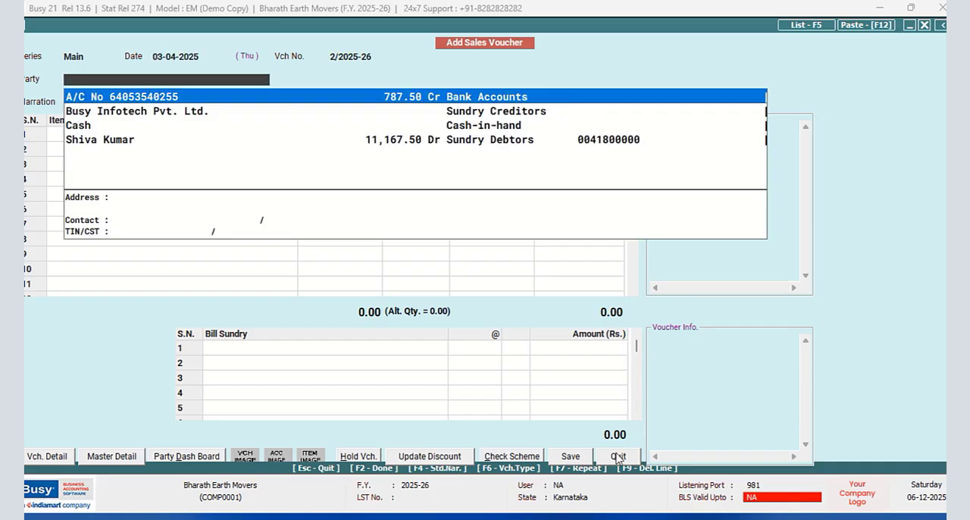
pyautogui.write('SHIVA')
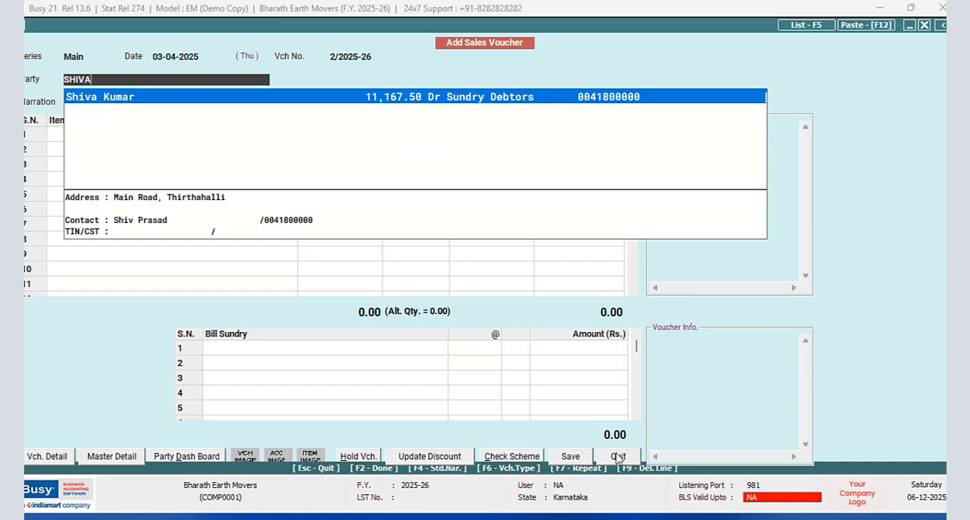
pyautogui.press('Return')
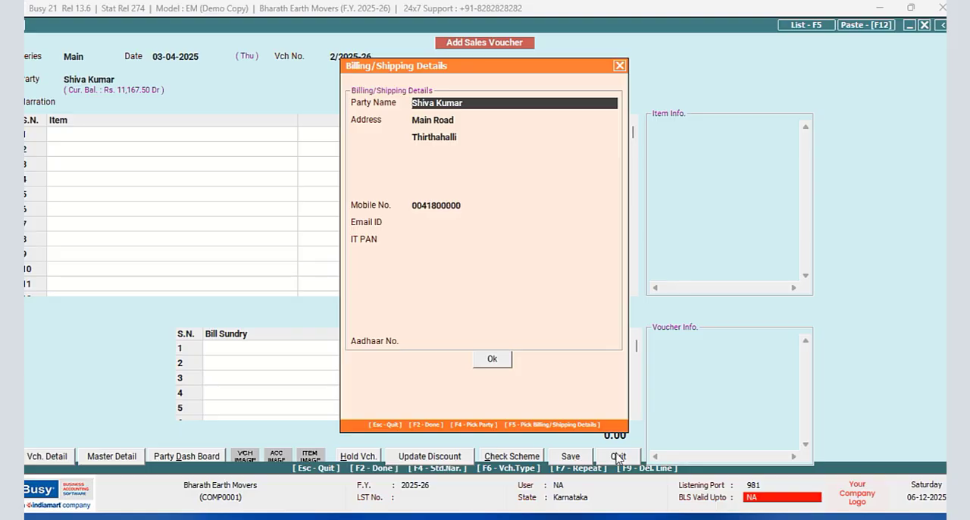
pyautogui.press('F2')
pyautogui.press('Return')
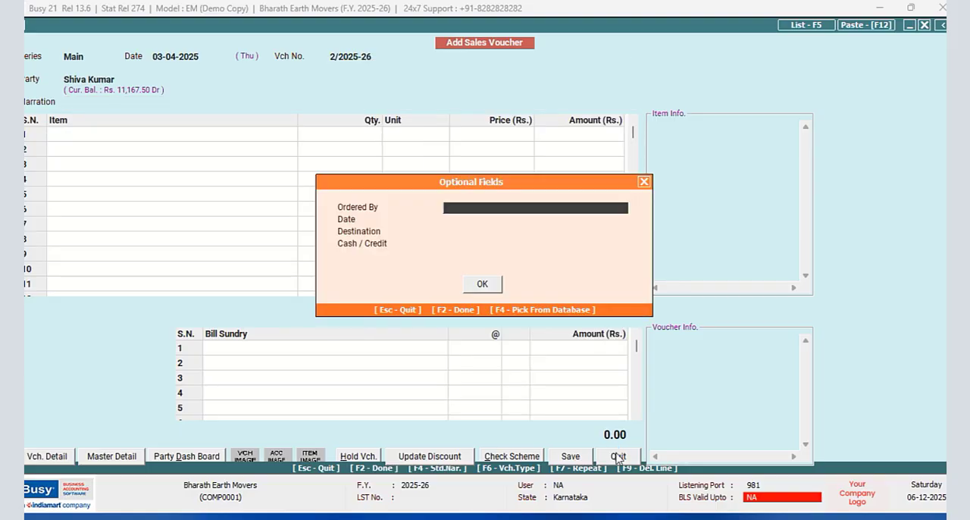
# - In the voucher's optional fields, pick the customer's name for Ordered By and set the date to 3/4/2025
pyautogui.press('Up')
pyautogui.press('Return')
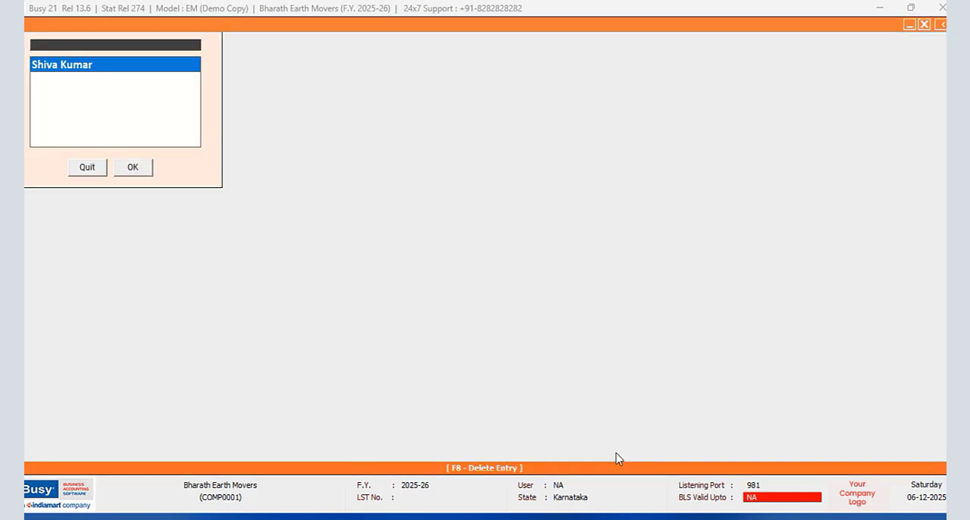
pyautogui.press('Return')
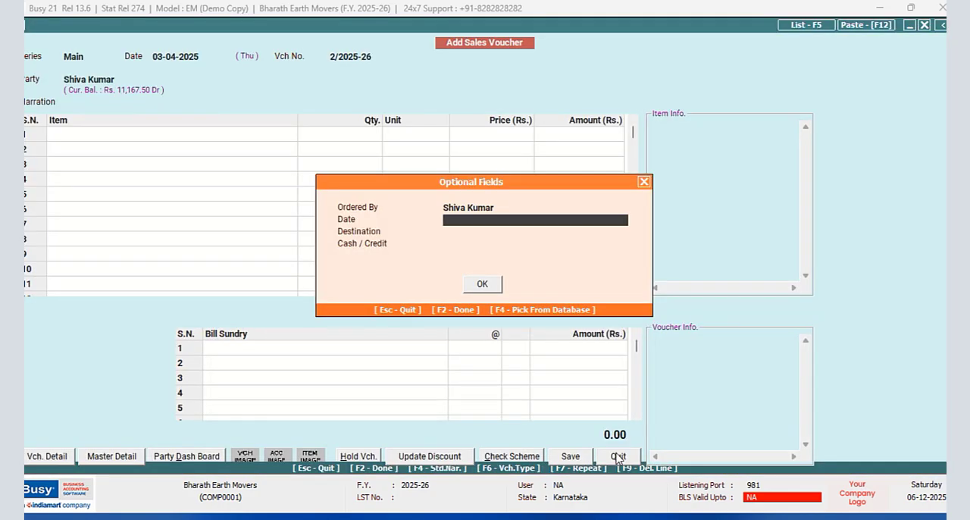
pyautogui.write('3/4/2025')
pyautogui.press('Return')
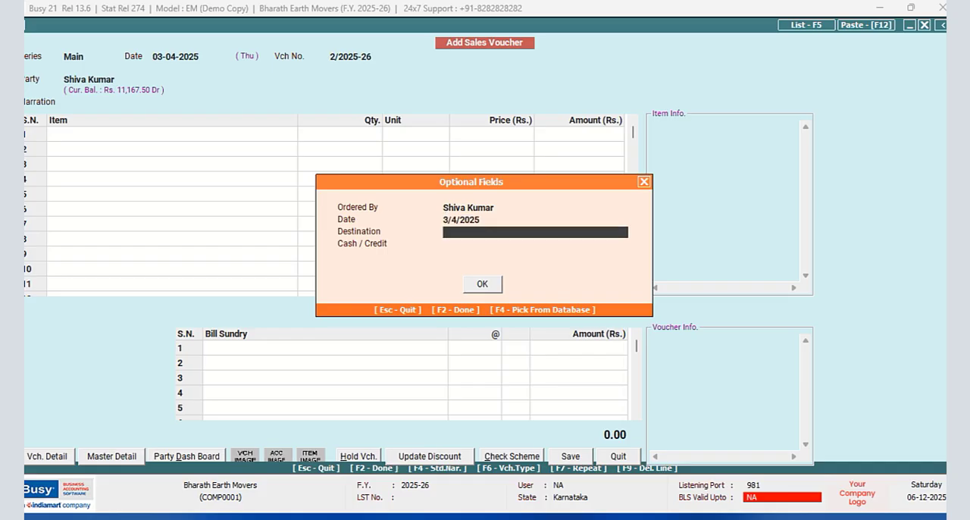
# - Set the optional Destination to Bardekoppa and Cash / Credit to CREDIT, and accept the optional fields
pyautogui.press('F4')
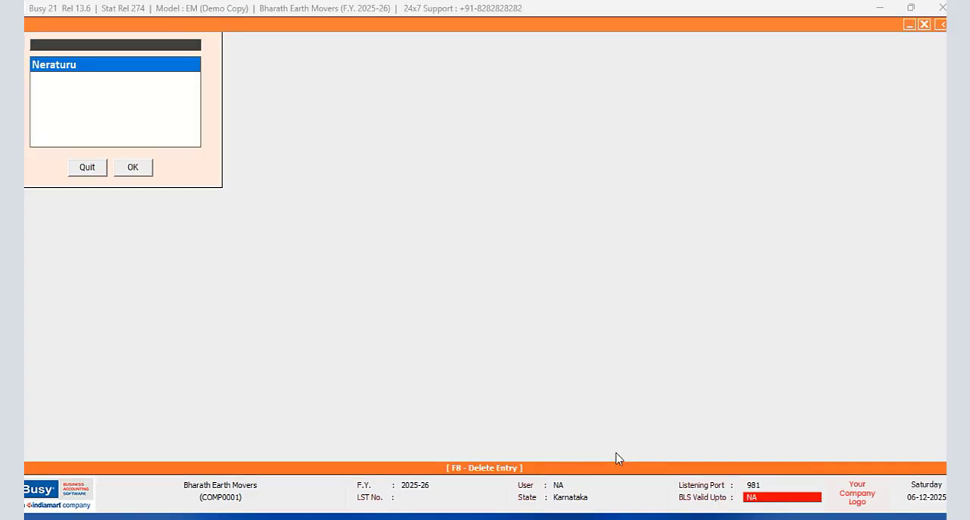
pyautogui.press('Escape')
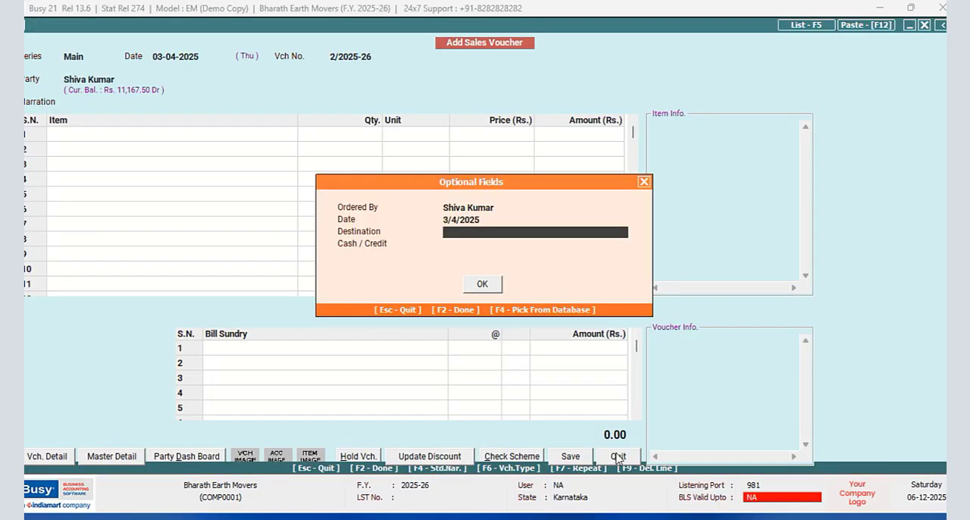
pyautogui.write('Bardekoppa')
pyautogui.press('Return')
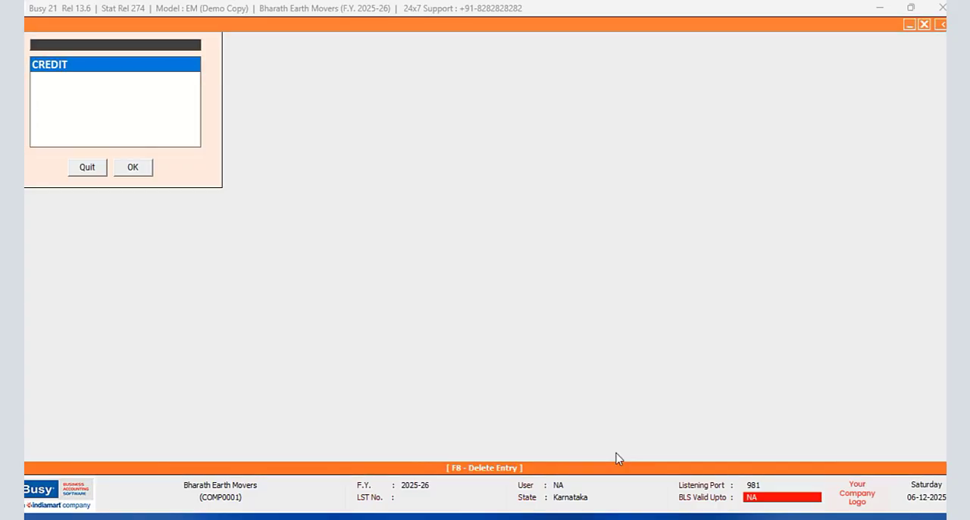
pyautogui.press('Return')
# - Add the JCB Excavation/Digging/Earth Moving item to the voucher with start time 3/4/2025 8:30 AM
pyautogui.press('Return')
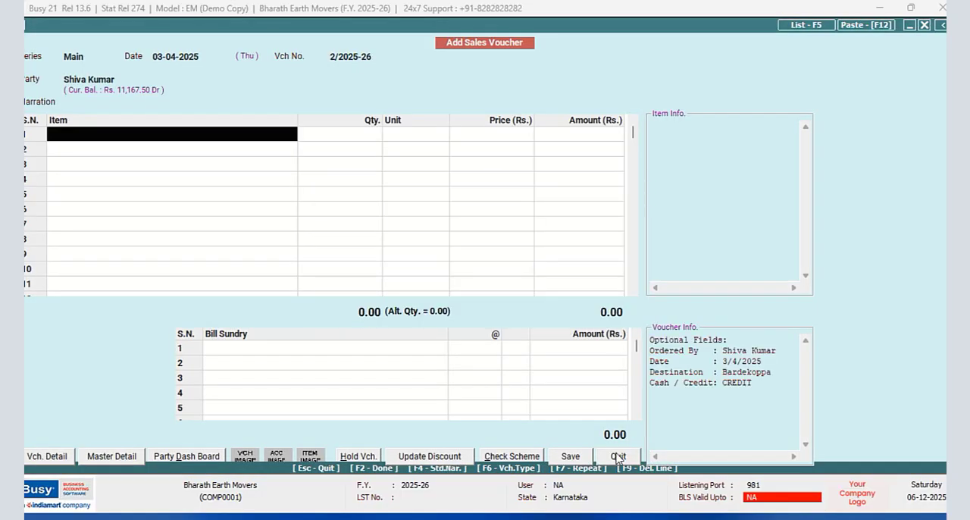
pyautogui.press('Return')
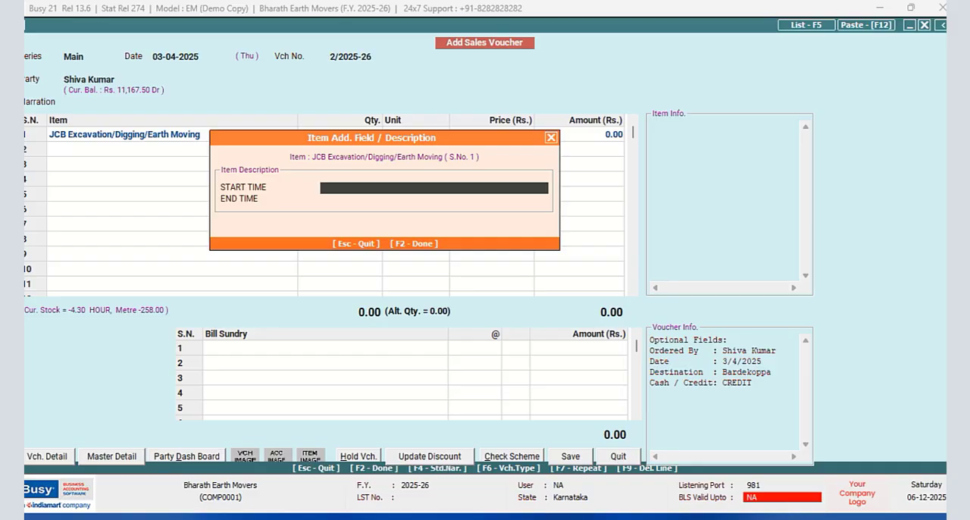
pyautogui.write('9')
pyautogui.press('BackSpace')
pyautogui.write('3/4/2025 8:30 AM')
pyautogui.press('Return')
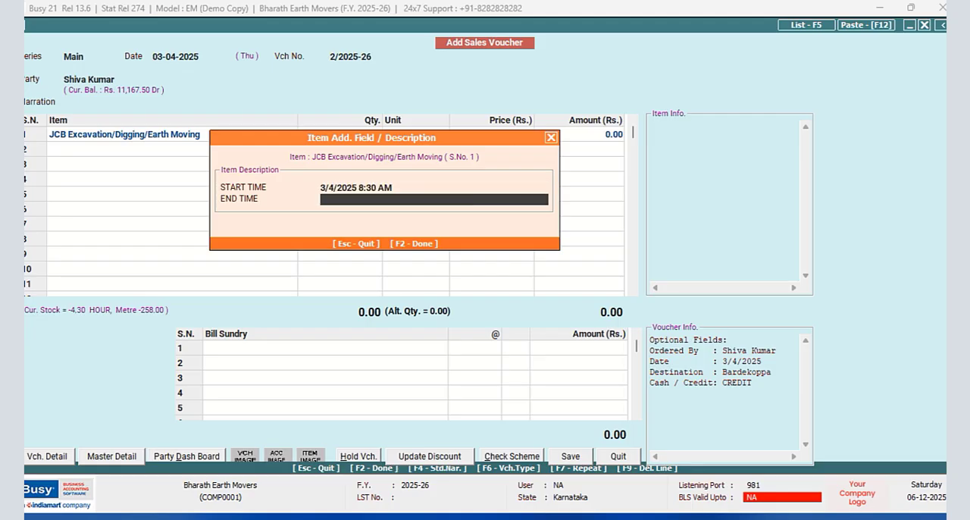
# - Enter 3/4/2025 2:10 pm as the JCB item's end time and accept the item description
pyautogui.write('3/4/2025 2:10 pm')
pyautogui.press('Return')
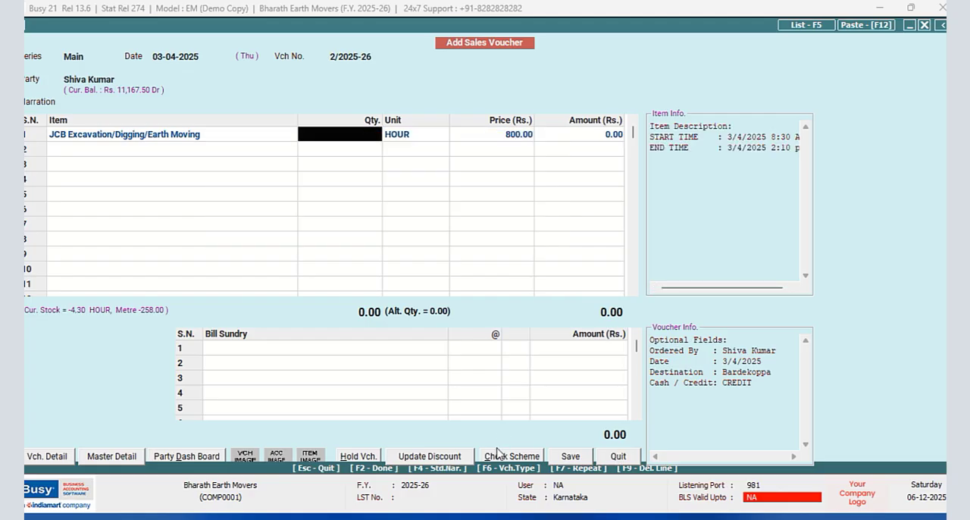
# - Correct the JCB item's end time to 3/4/2025 2:10 PM with an uppercase PM
pyautogui.click(182, 139)
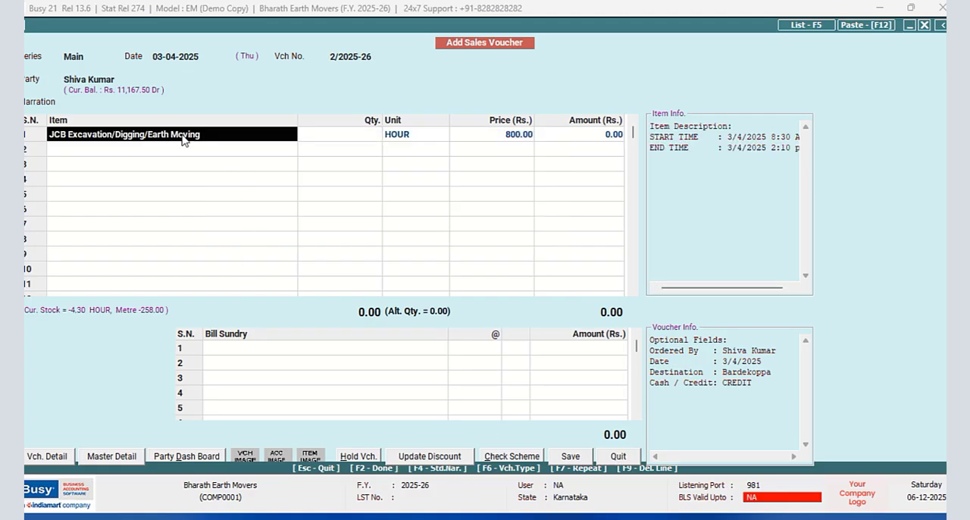
pyautogui.press('Return')
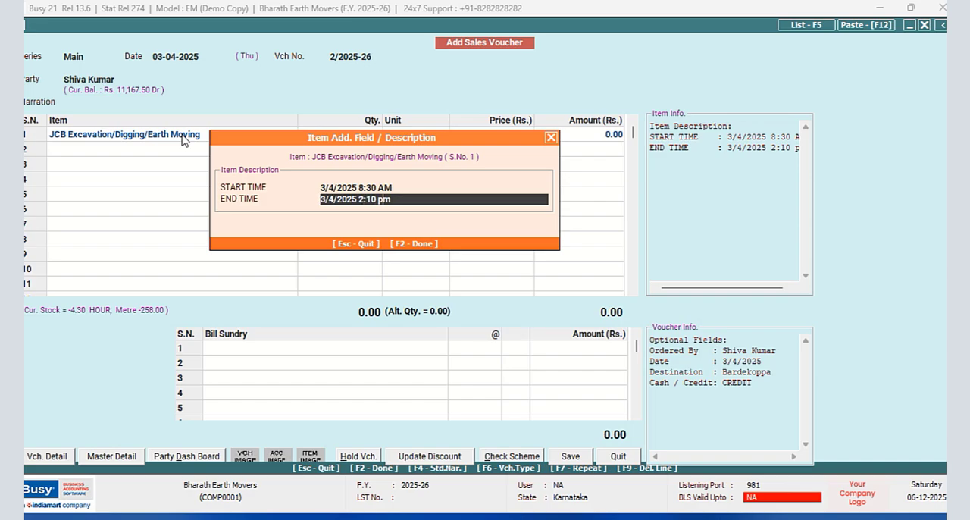
pyautogui.press('BackSpace')
pyautogui.press('BackSpace')
pyautogui.press('BackSpace')
pyautogui.write('PM')
pyautogui.press('Return')
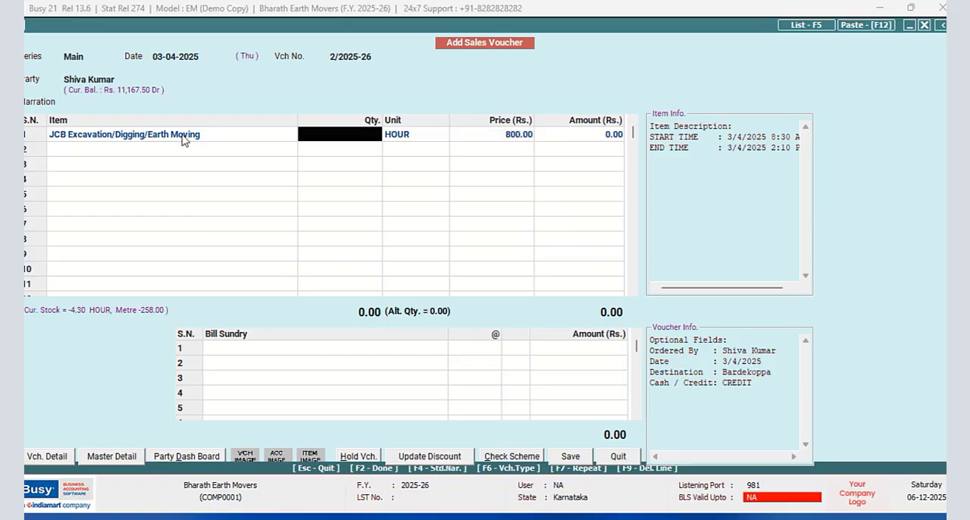
# - Recheck the JCB item's start and end times, switch to Excel and enter the date 03/04/2025 in cell A4
pyautogui.moveTo(219, 518)
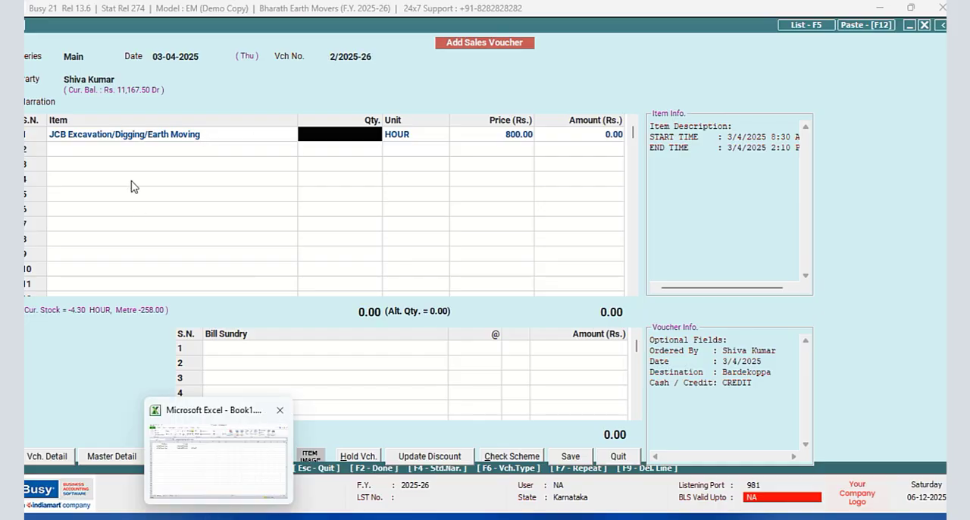
pyautogui.click(121, 142)
pyautogui.press('Return')
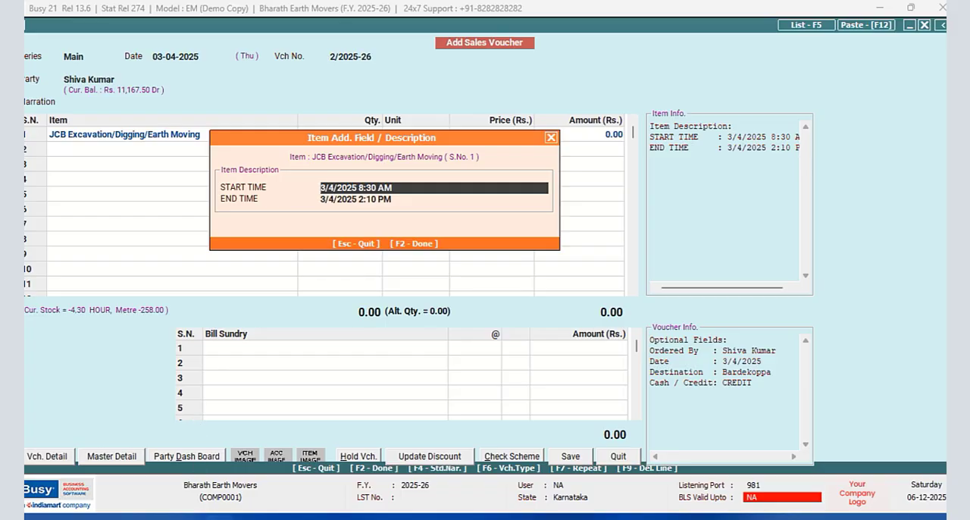
pyautogui.click(219, 517)
pyautogui.click(91, 182)
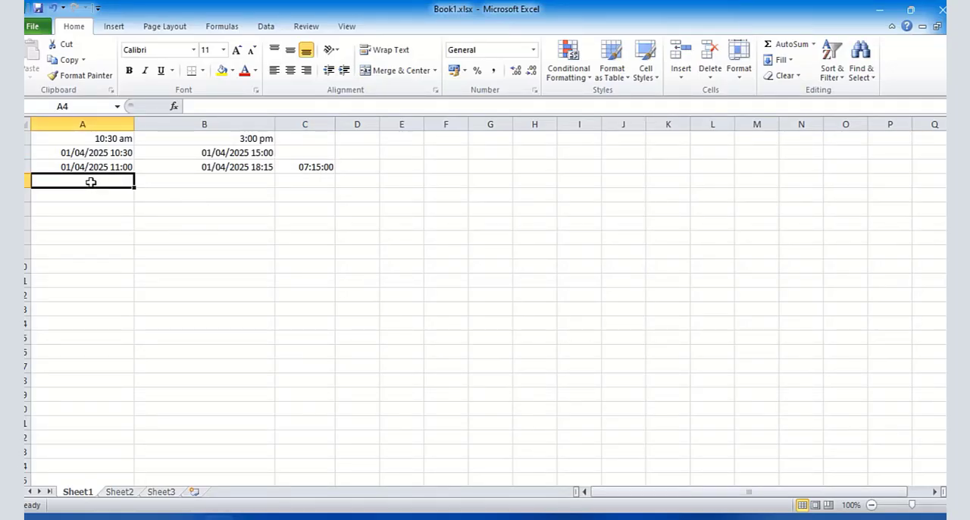
pyautogui.write('3/04/2')
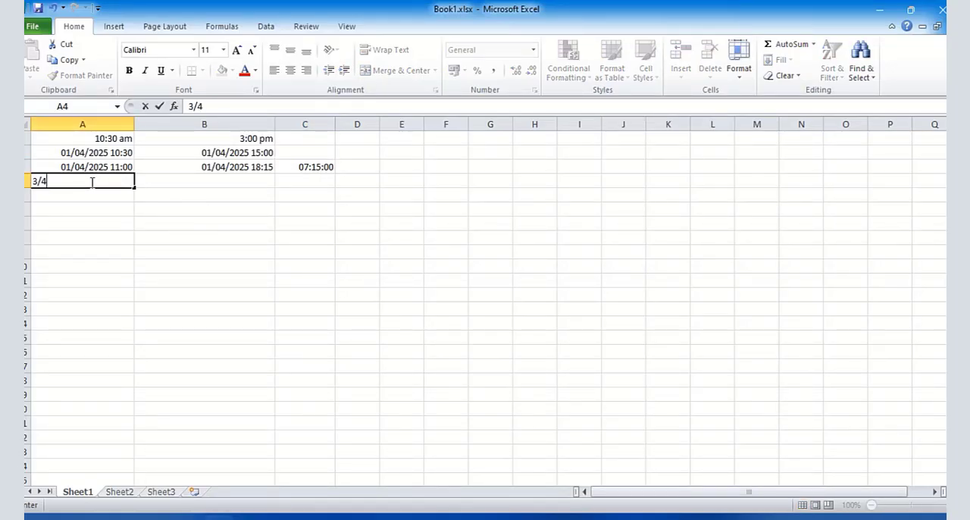
pyautogui.write('025')
pyautogui.press('Return')
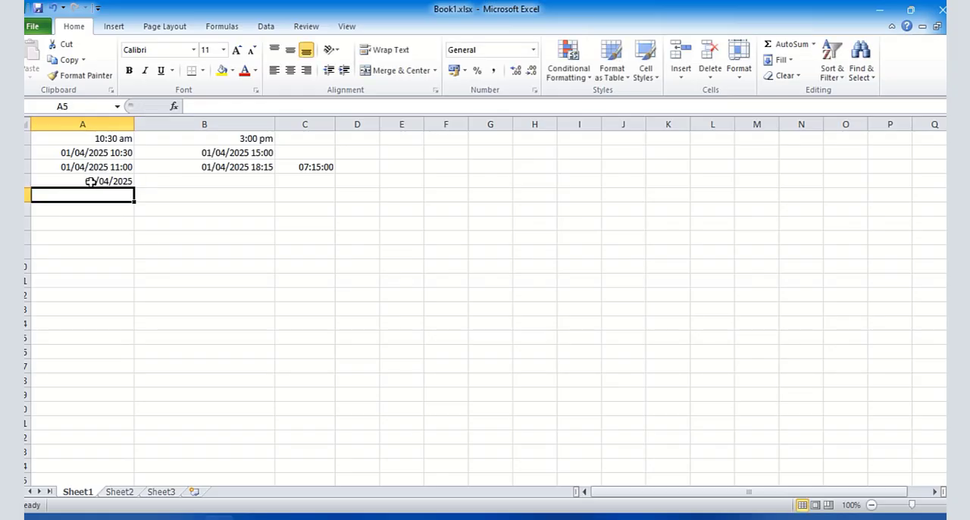
# - Append the start time 8:30 am to the date in cell A4 and check the stored value
pyautogui.click(113, 181)
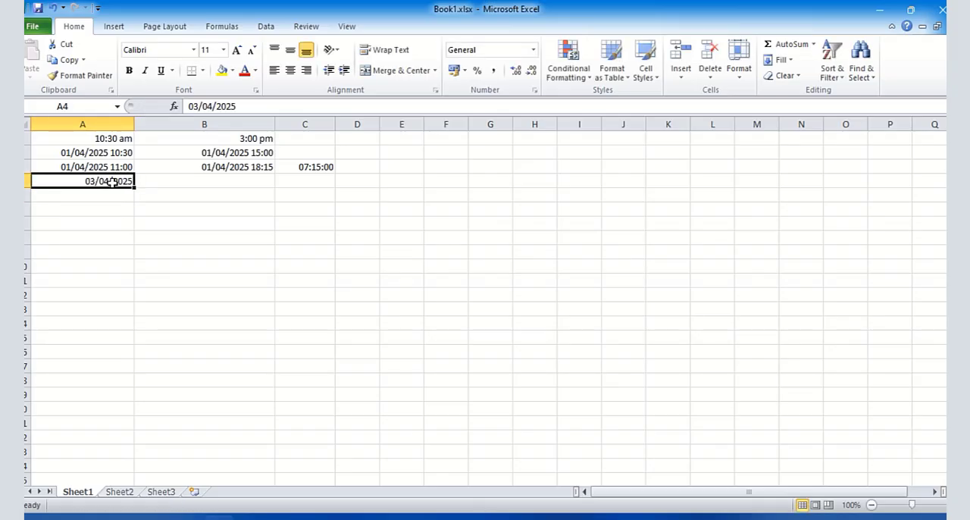
pyautogui.click(241, 106)
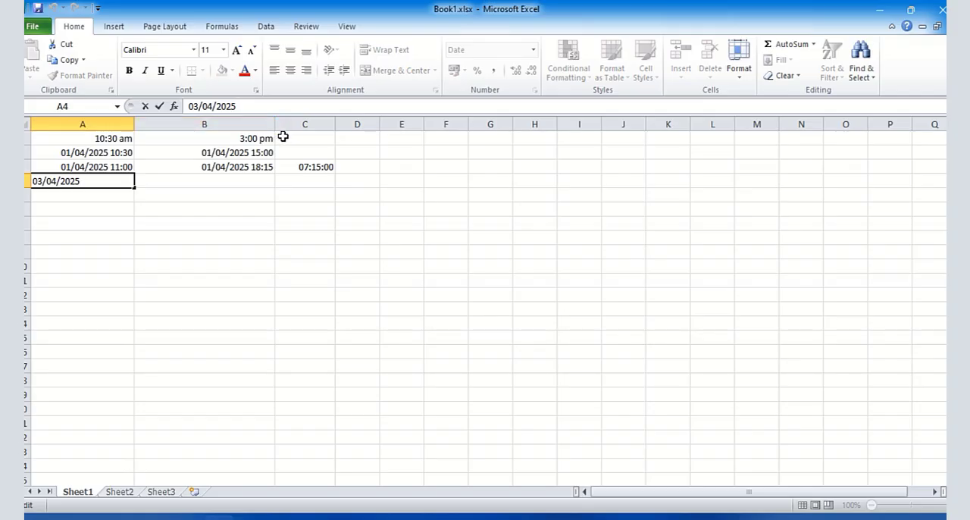
pyautogui.write('8:30 am')
pyautogui.press('Return')
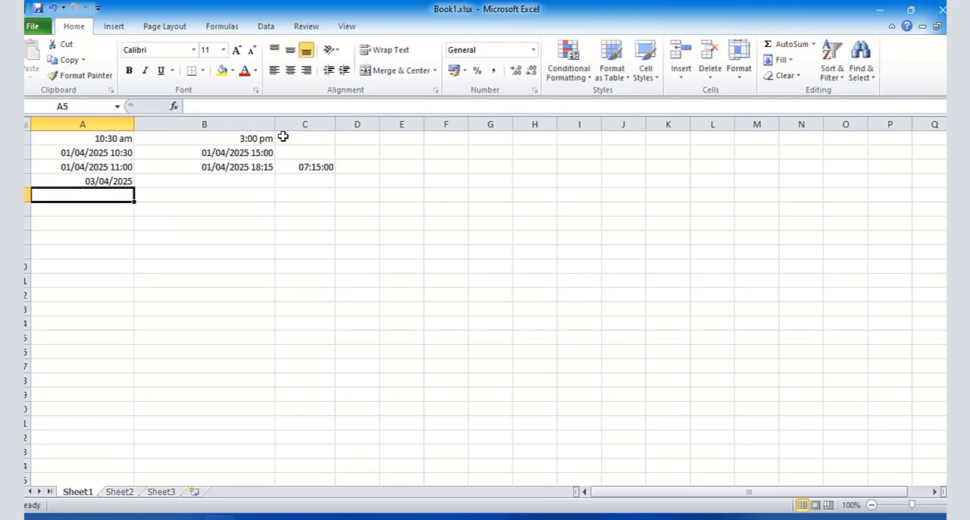
pyautogui.click(96, 183)
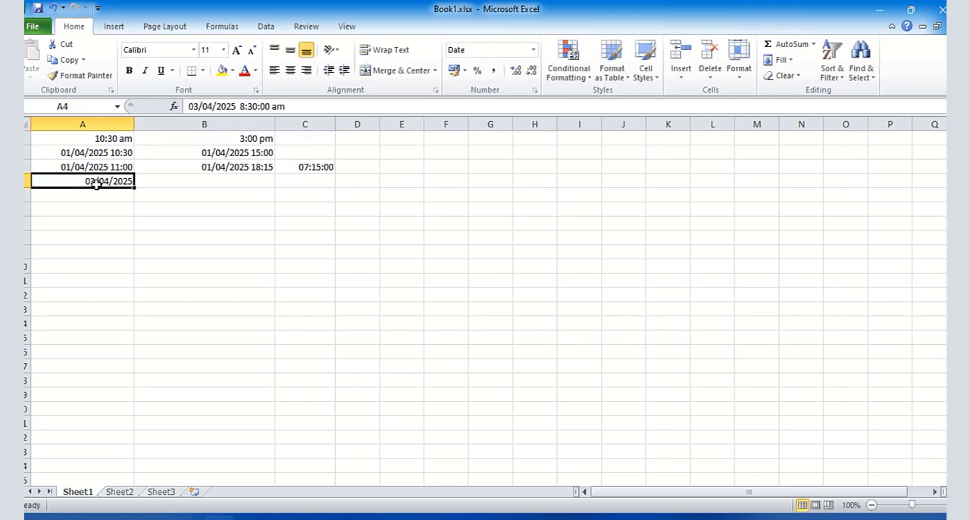
# - Enter the date 3/4/2025 in cell B4 and clear the stray colon from cell B5
pyautogui.click(176, 180)
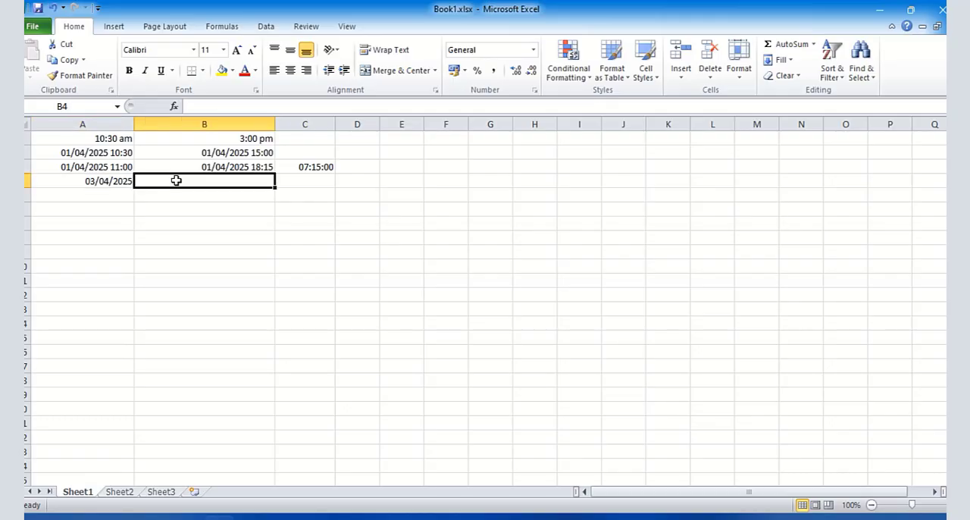
pyautogui.write('3/4/')
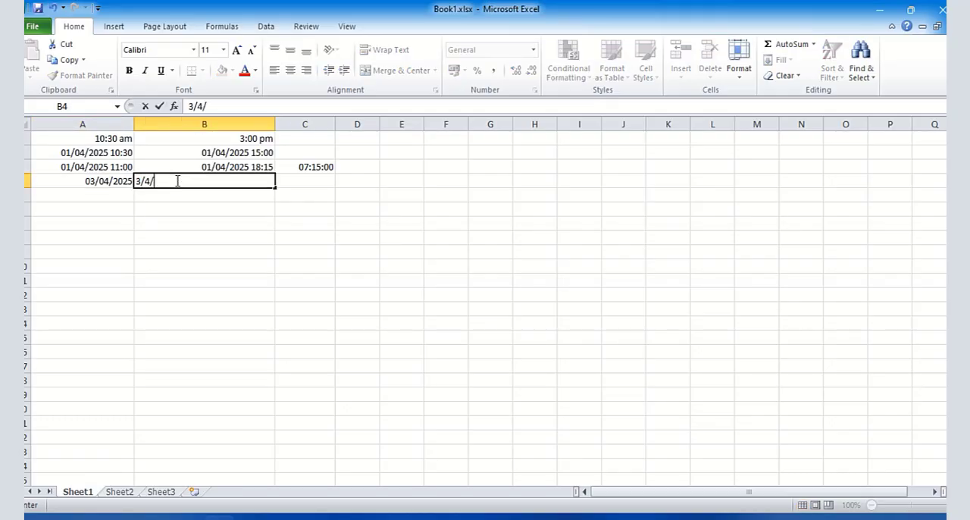
pyautogui.write('2025')
pyautogui.press('Return')
pyautogui.write(':')
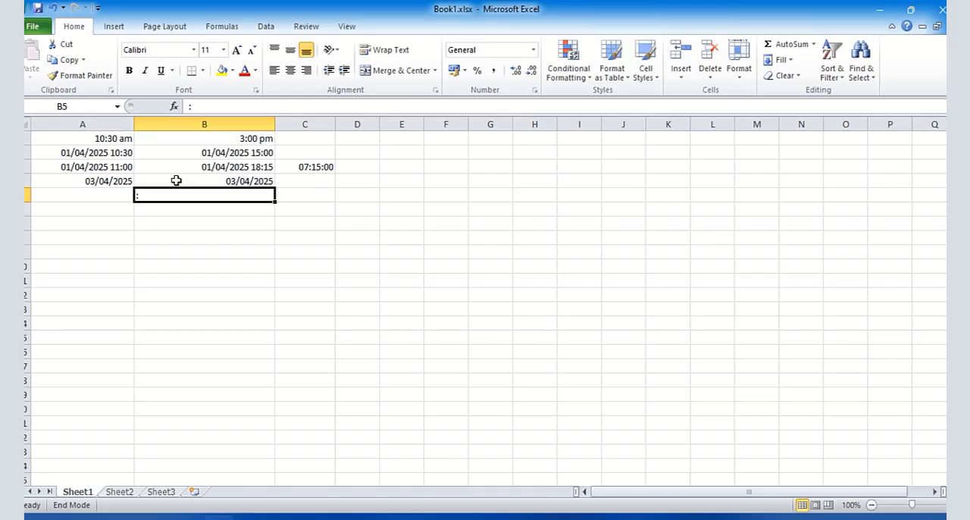
pyautogui.press('BackSpace')
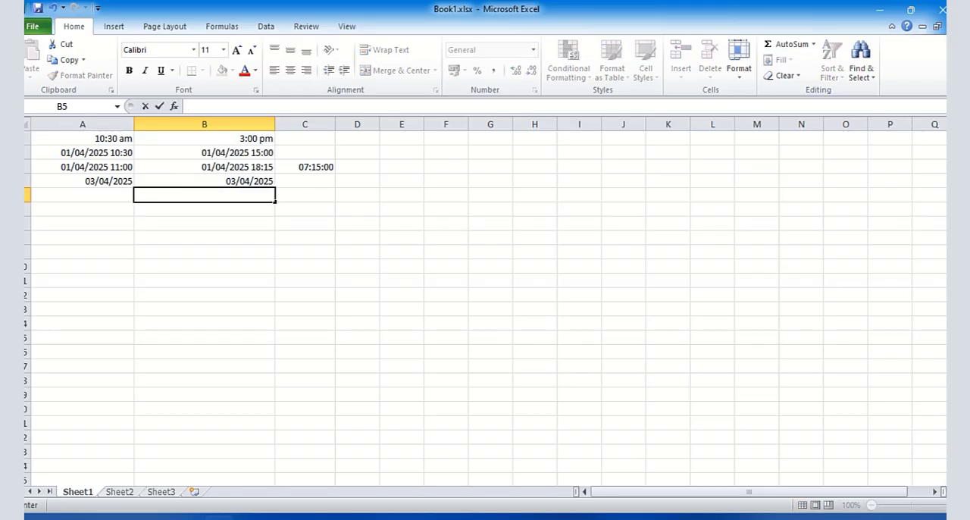
# - Append the end time 2:10 pm to the date in cell B4
pyautogui.click(227, 182)
pyautogui.click(241, 107)
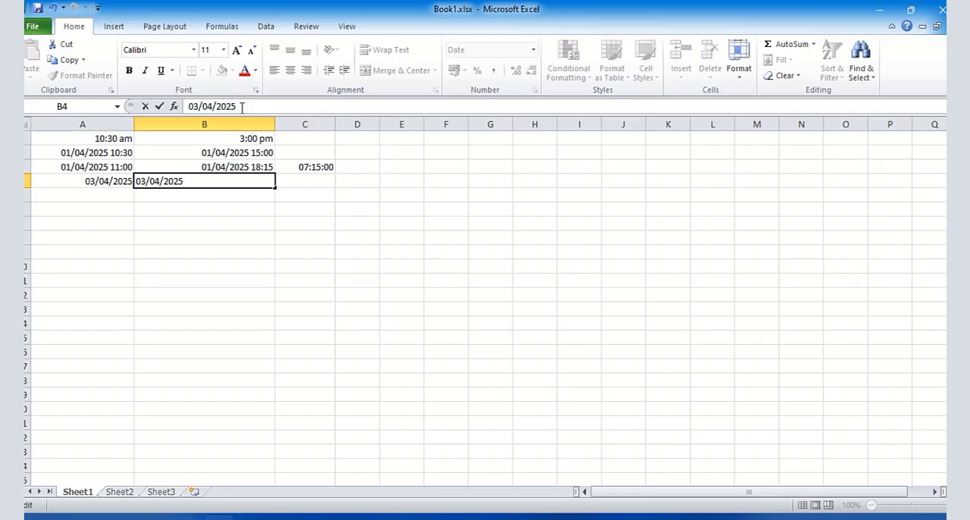
pyautogui.write('2:10 pm')
pyautogui.press('Return')
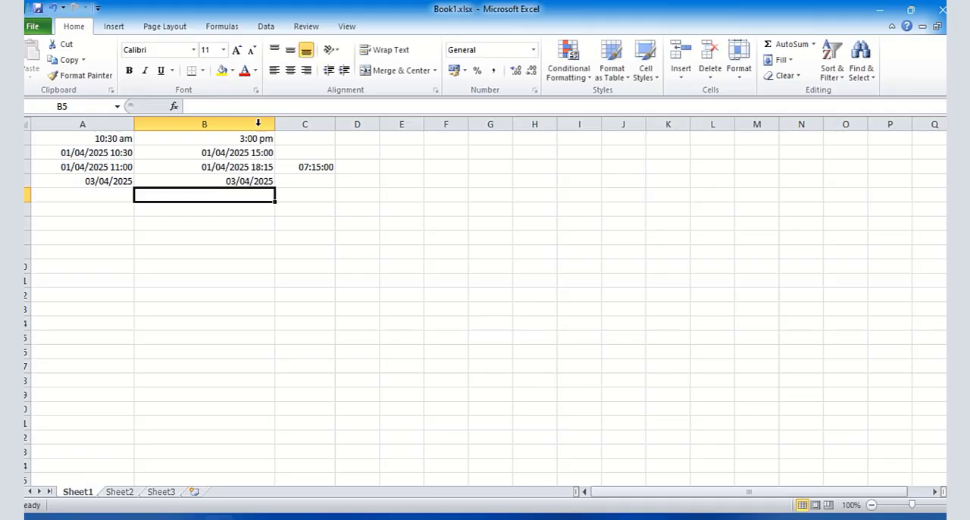
# - Copy the duration formula from cell C3 down to cell C4
pyautogui.click(319, 168)
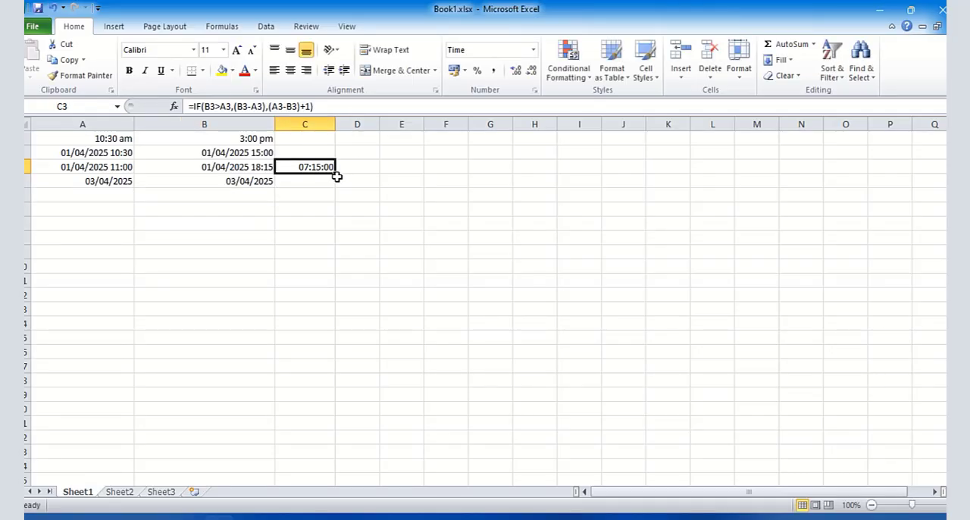
pyautogui.moveTo(334, 173); pyautogui.dragTo(335, 185)
pyautogui.click(385, 210)
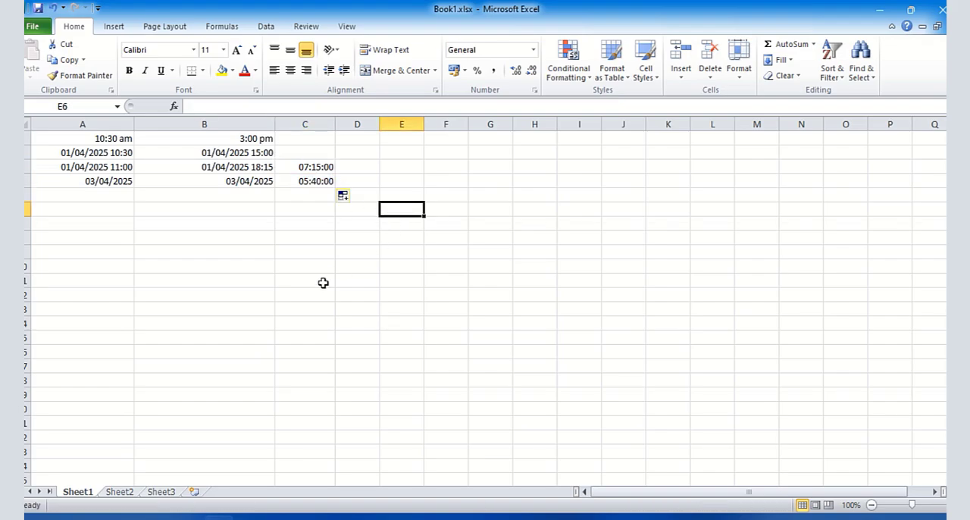
# - Switch to Busy, accept the JCB item's start and end times, and set its quantity to 5.40 hours
pyautogui.click(193, 517)
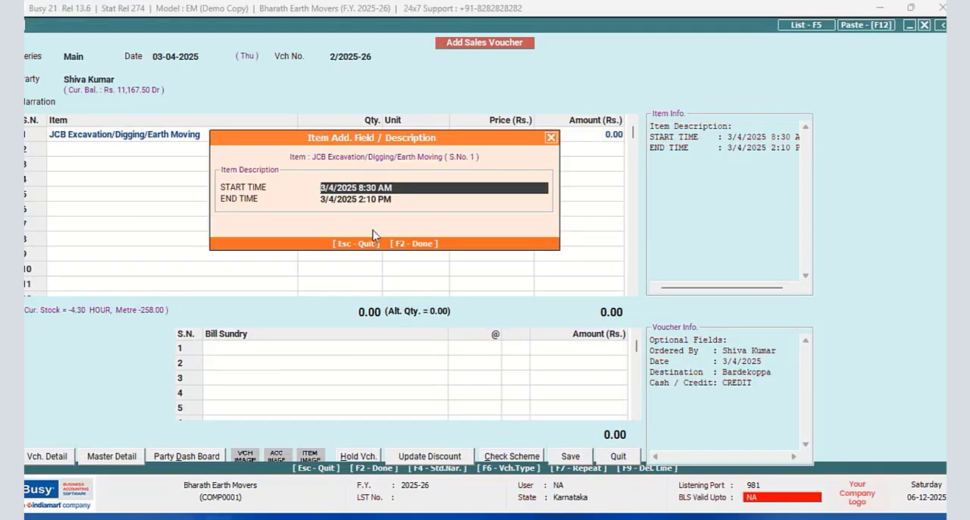
pyautogui.press('F2')
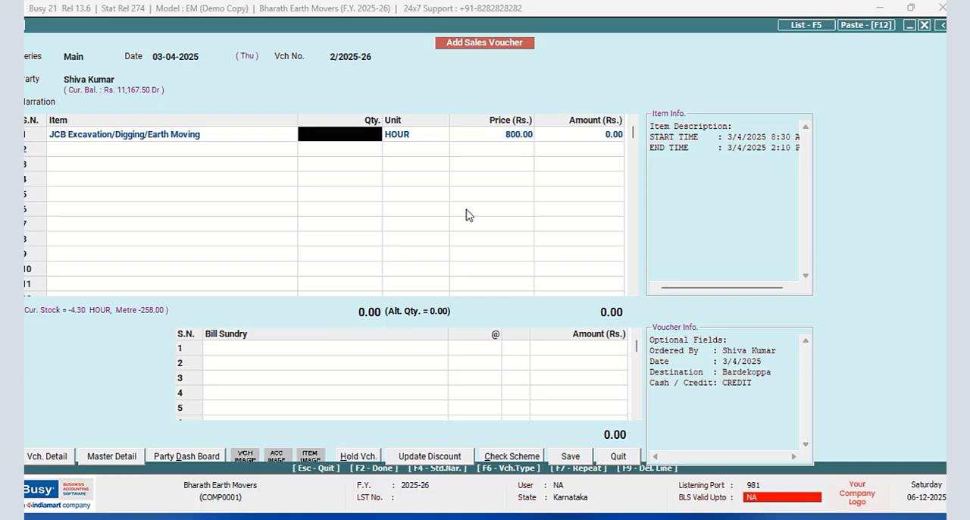
pyautogui.write('5')
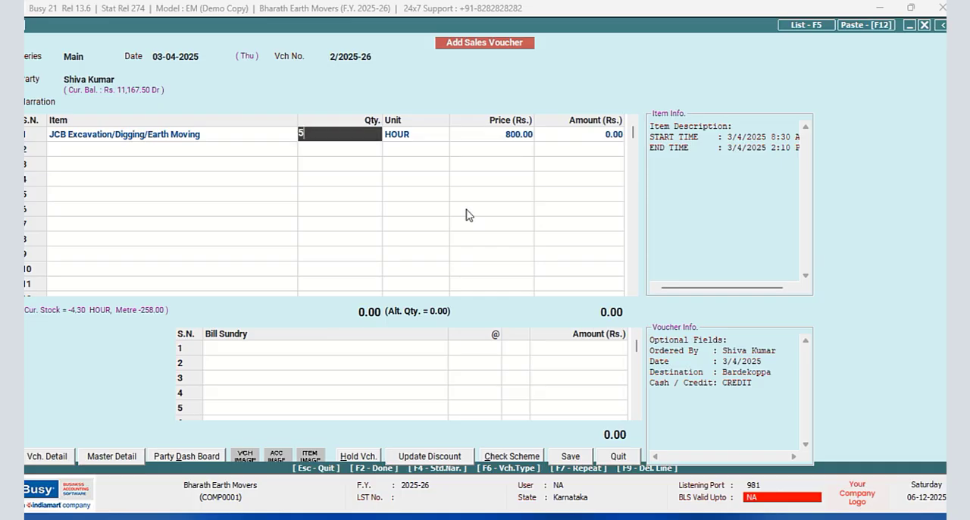
pyautogui.write('.40')
pyautogui.press('Return')
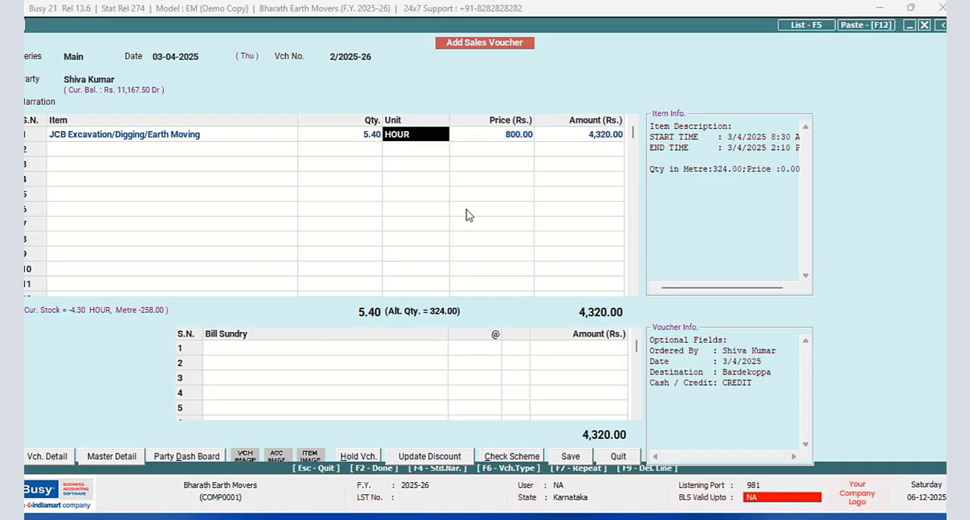
# - Accept the JCB item's HOUR unit and 800.00 price, and assign the broker with brokerage of 100.00 per main unit
pyautogui.press('Return')
pyautogui.press('Return')
pyautogui.press('Return')
pyautogui.press('Return')
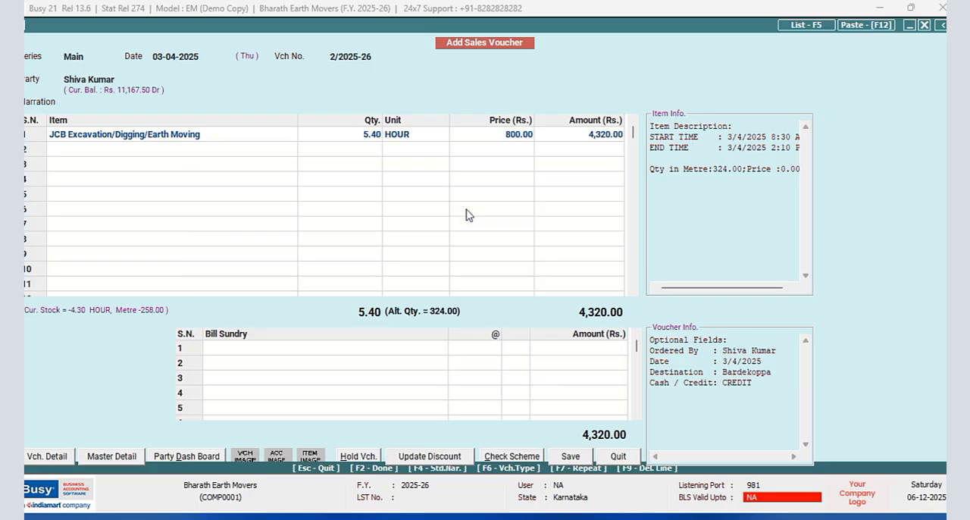
pyautogui.press('Return')
pyautogui.press('Return')
pyautogui.press('Return')
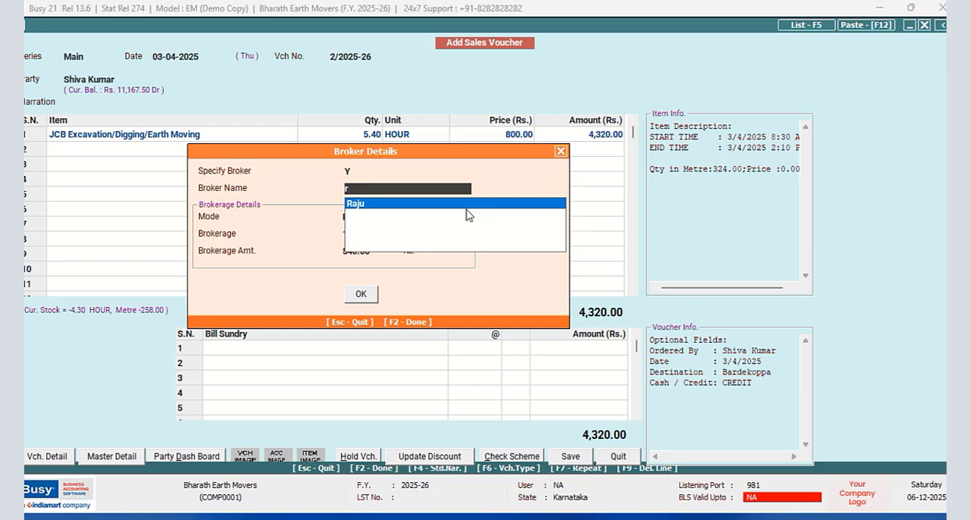
pyautogui.press('Return')
pyautogui.press('Return')
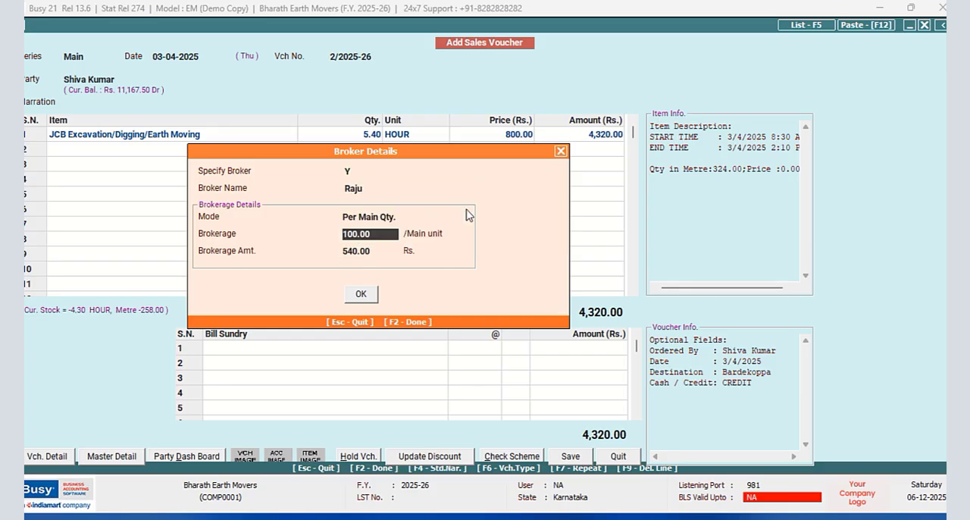
pyautogui.press('F2')
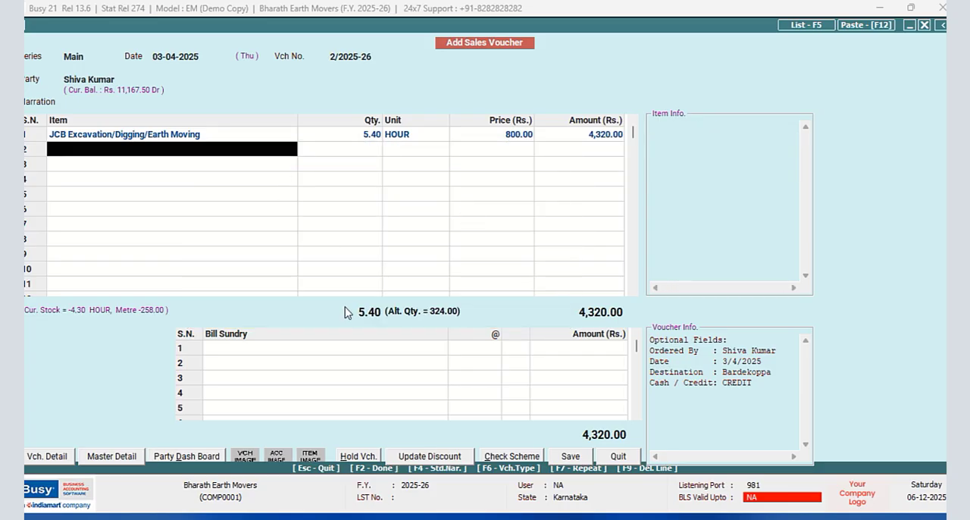
# - Save sales voucher 2/2025-26 with the amount as a new bill reference, and decline printing the invoice
pyautogui.click(568, 456)
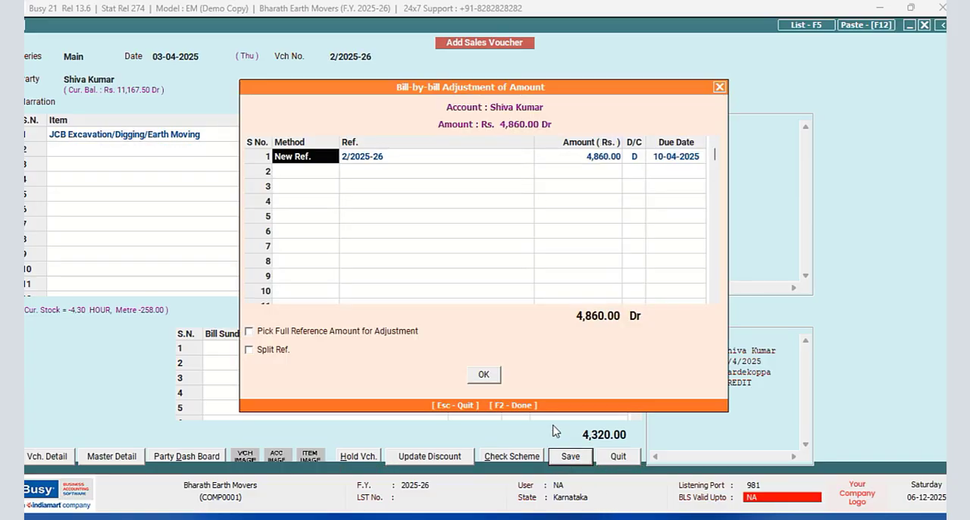
pyautogui.click(486, 374)
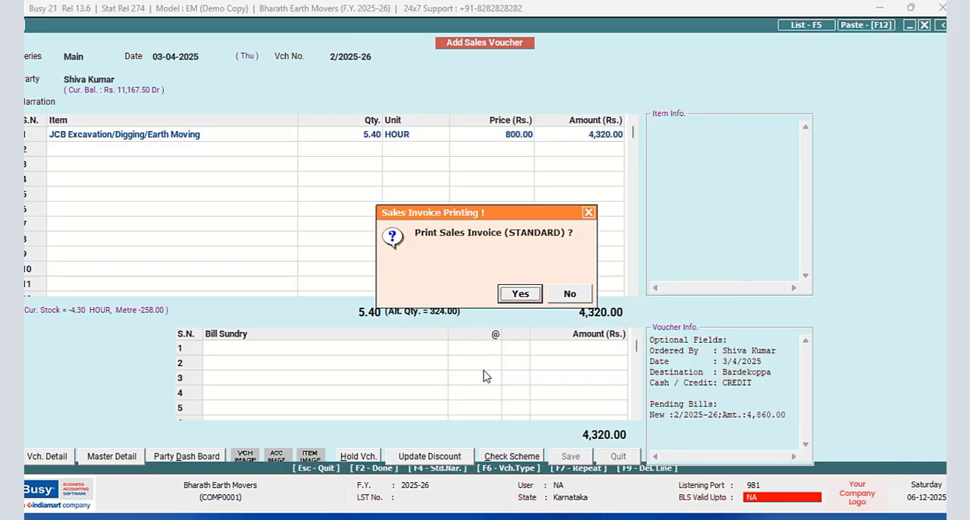
pyautogui.click(569, 293)
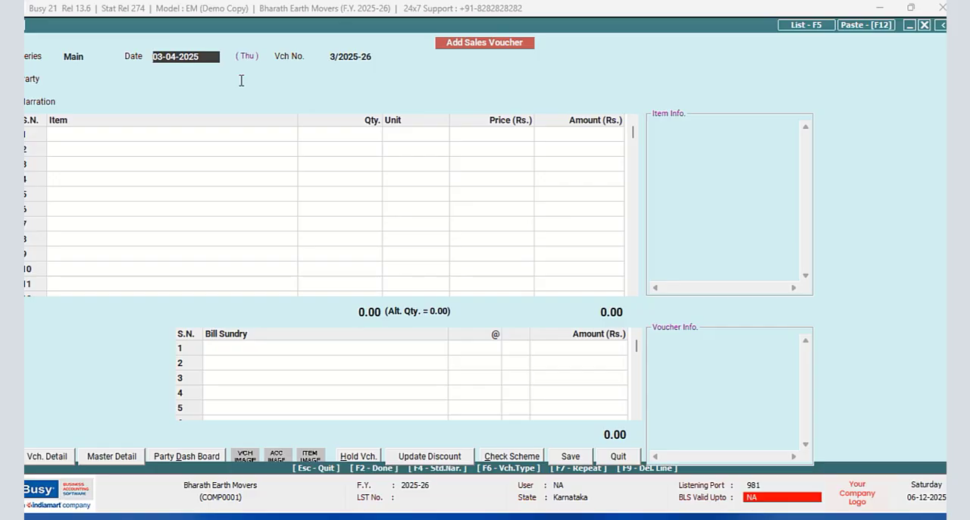
# - Date the new sales voucher 05-04-2025, select the same customer as party, and dismiss the billing details
pyautogui.write('5/4')
pyautogui.press('Return')
pyautogui.write('s')
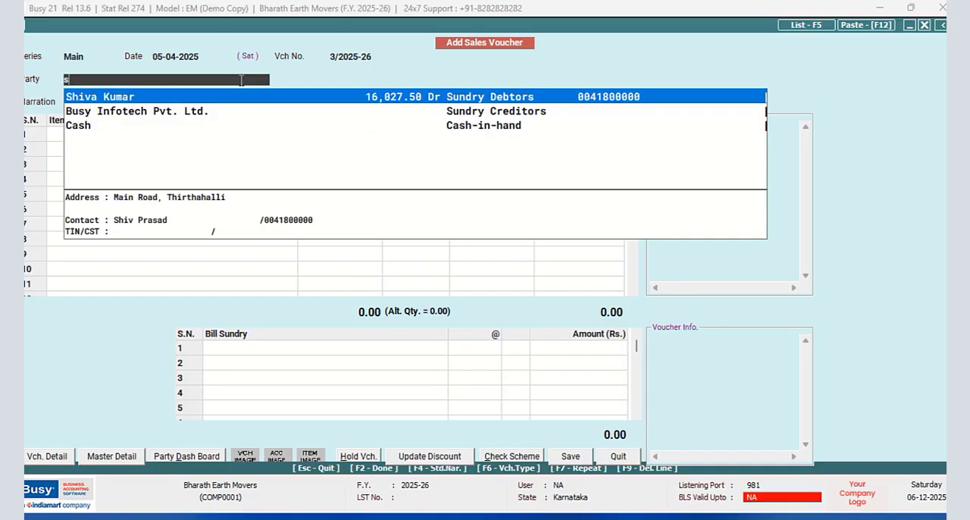
pyautogui.write('hi')
pyautogui.press('Return')
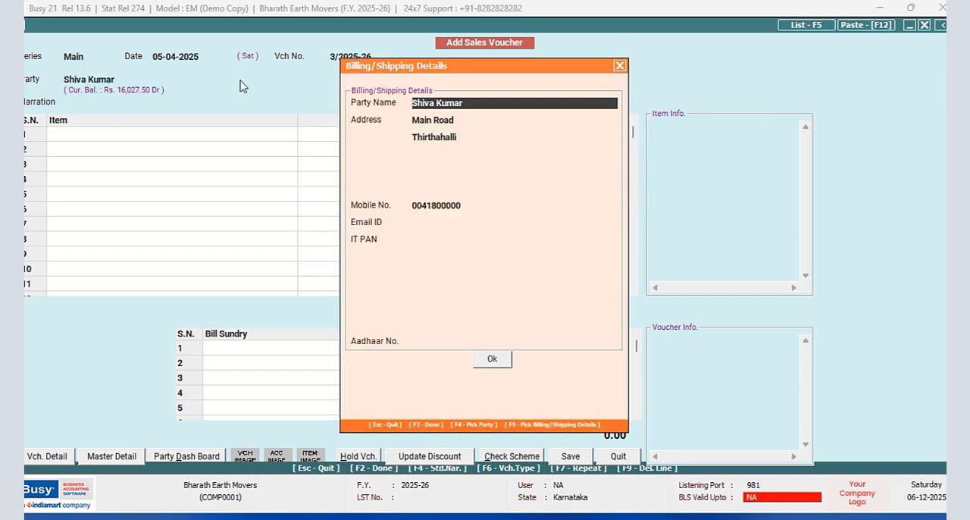
pyautogui.press('Escape')
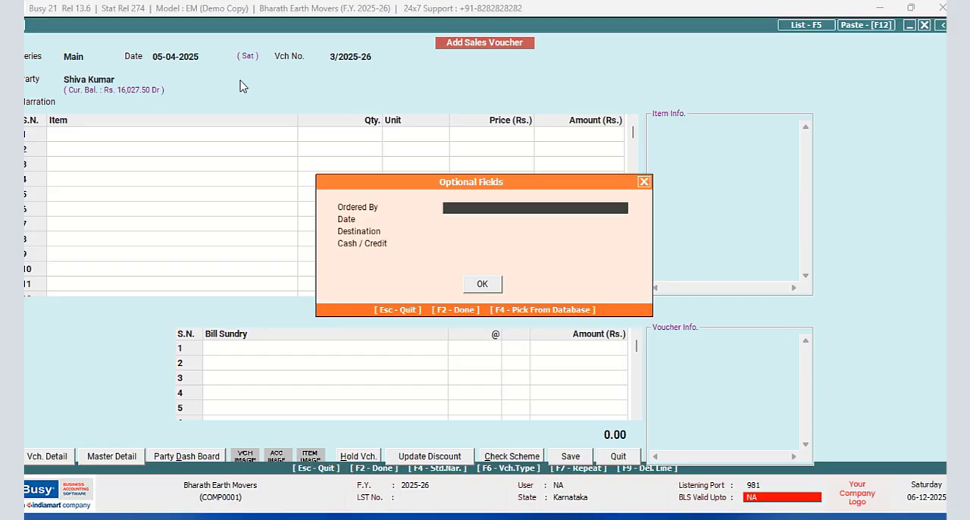
# - Fill in the optional fields with the customer as orderer, date 4/4/2025, destination Neraturu and CREDIT
pyautogui.press('F4')
pyautogui.press('Return')
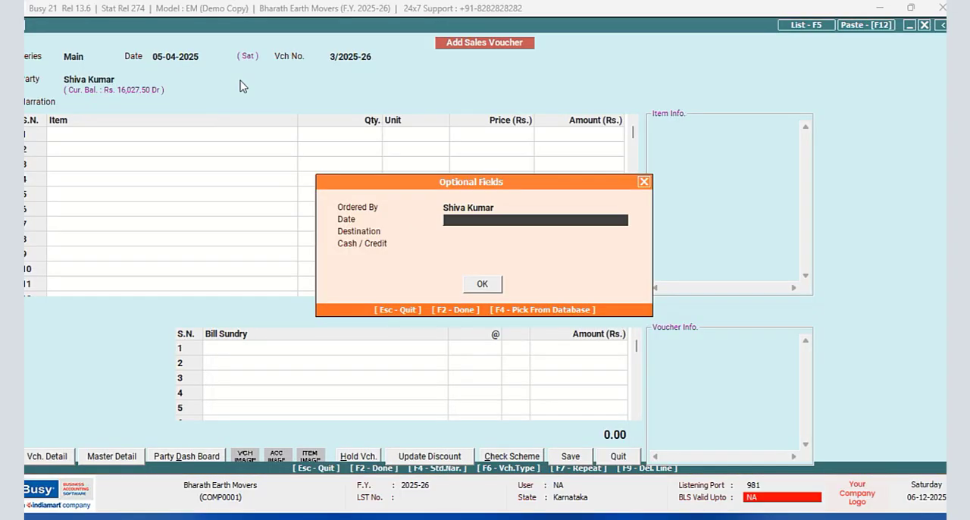
pyautogui.write('4/4/2025')
pyautogui.press('Return')
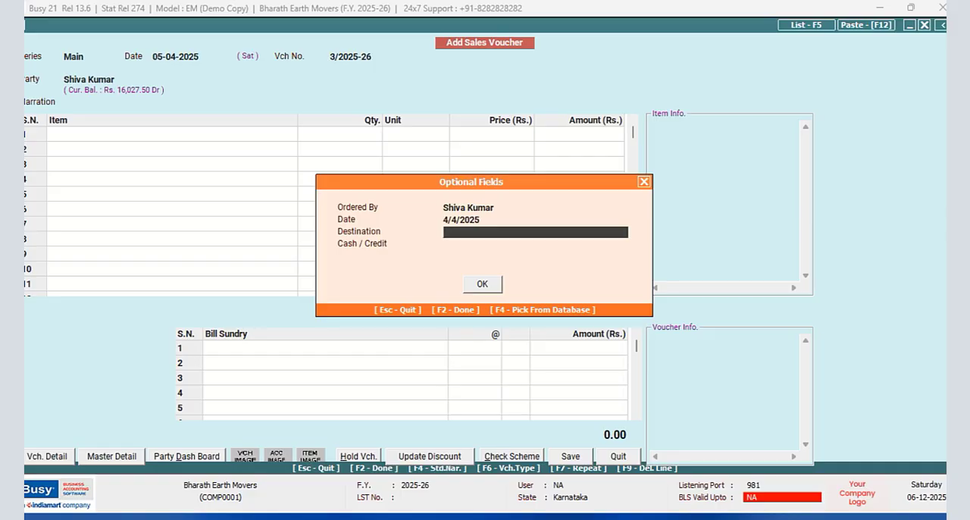
pyautogui.write('Neraturu')
pyautogui.press('Return')
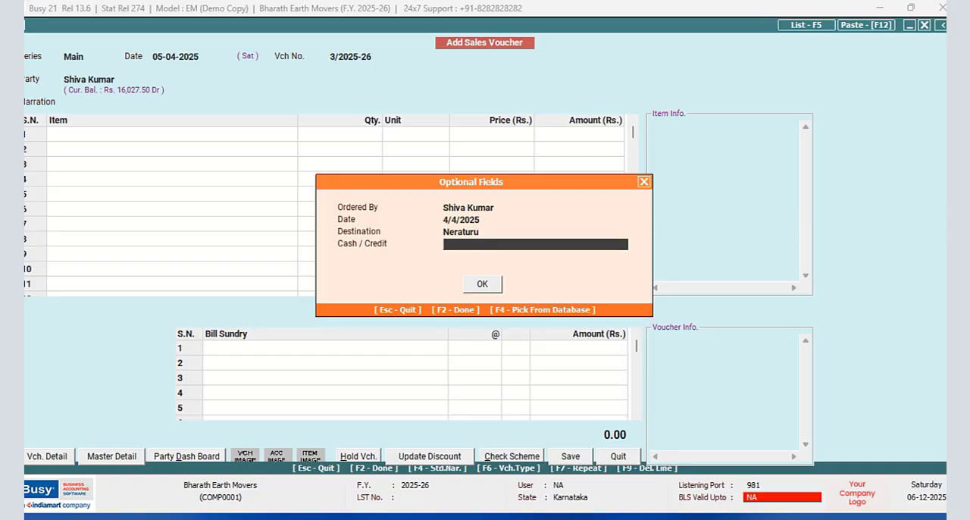
pyautogui.press('Return')
pyautogui.press('Return')
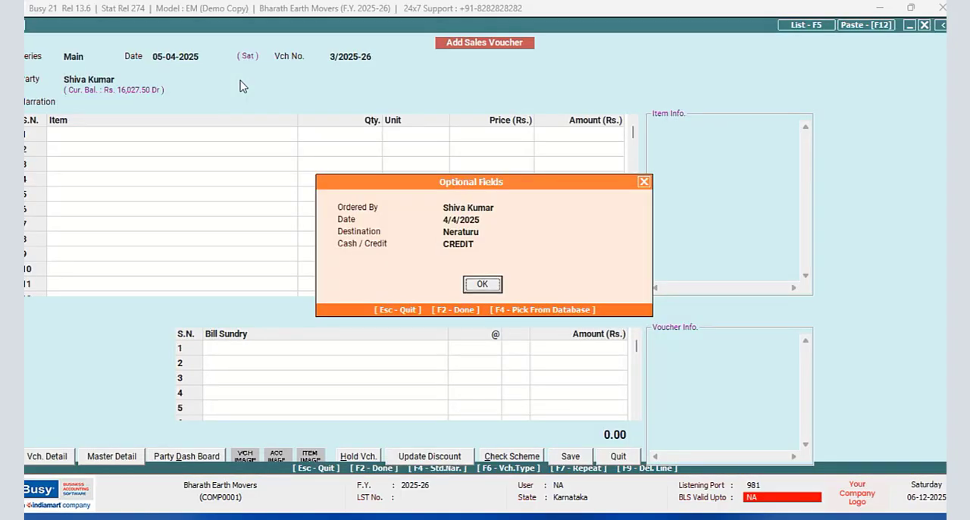
pyautogui.press('Return')
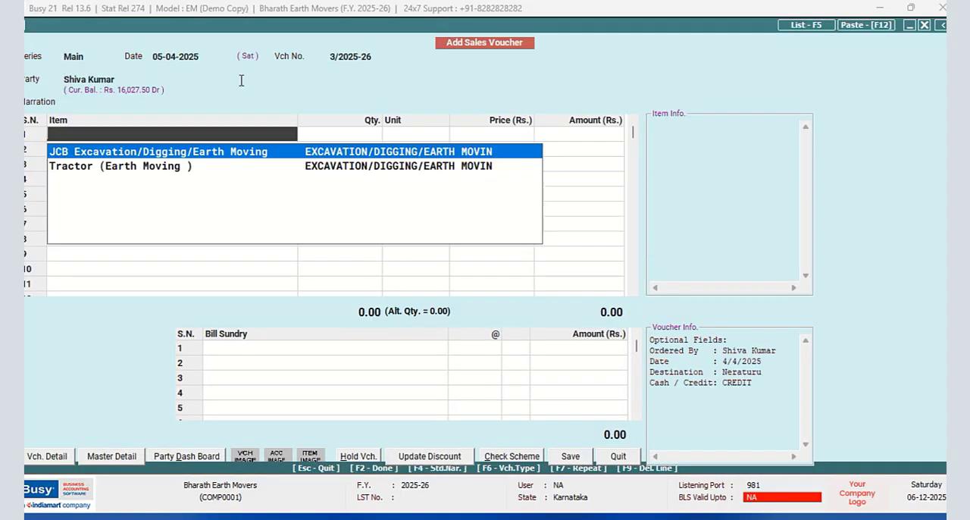
# - Add the JCB Excavation/Digging/Earth Moving item and set its start time to 5/4/2025 11:15 AM
pyautogui.press('Return')
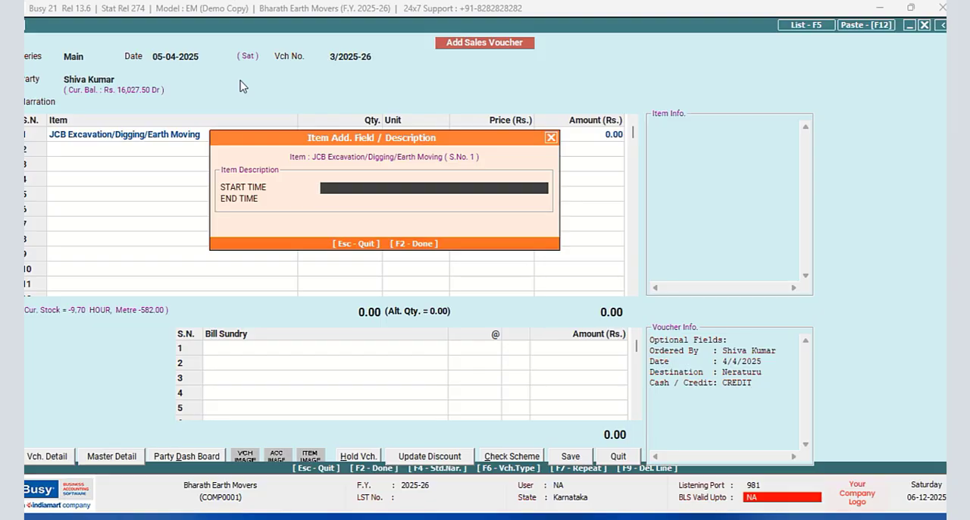
pyautogui.write('5/4/2025 11:15 AM')
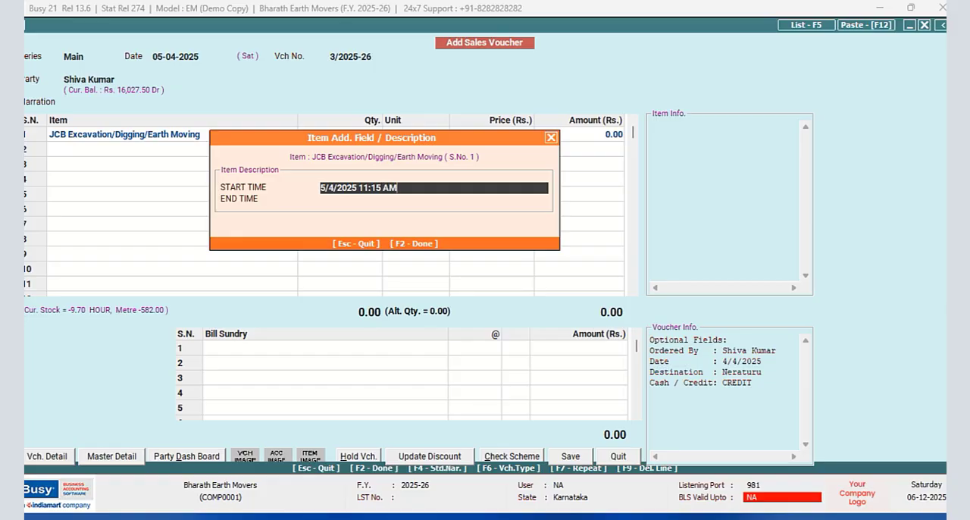
# - Set the JCB item's end time to 5/4/2025 5:35 PM and accept the item description
pyautogui.press('Return')
pyautogui.write('5/4/2025 5:35')
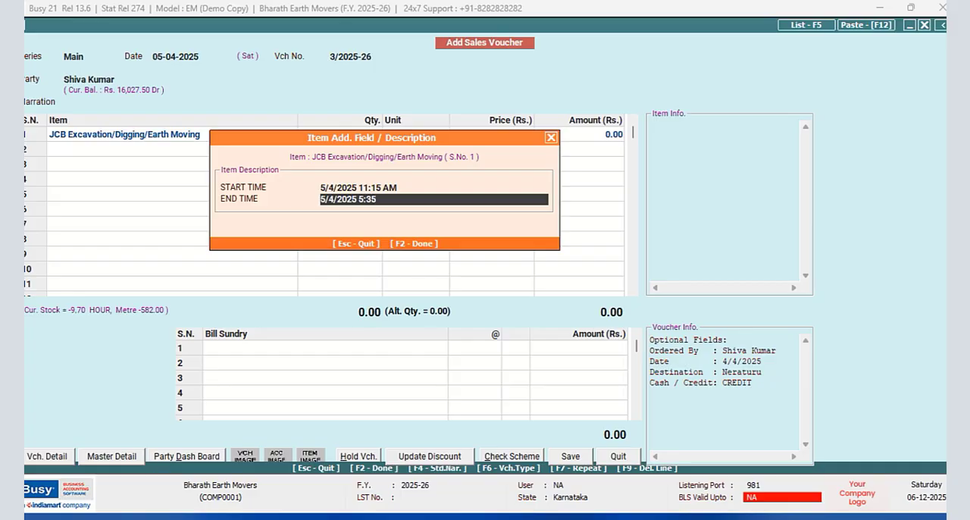
pyautogui.write('M')
pyautogui.press('Return')
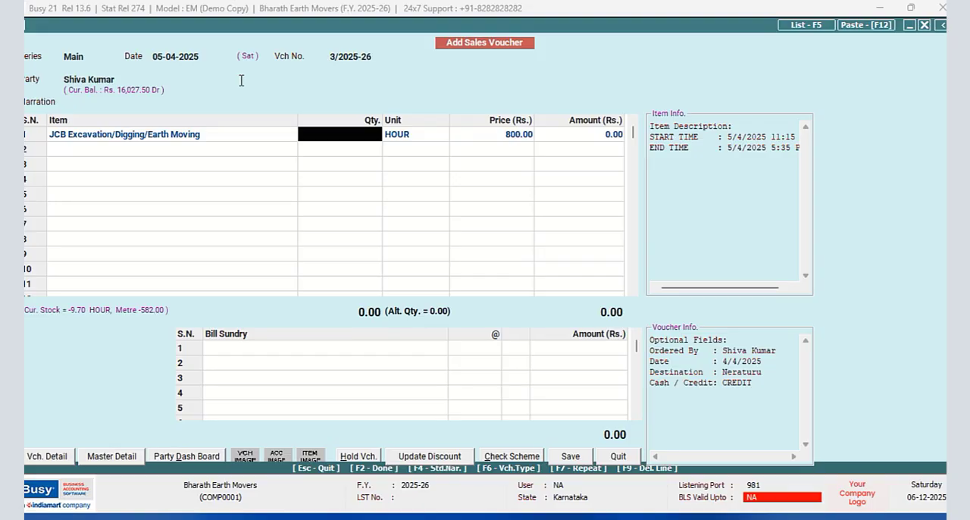
# - Switch to Excel, begin cell A5 with the date 5/4/2025, and recheck the JCB item's start time in Busy
pyautogui.hotkey('alt', 'Tab')
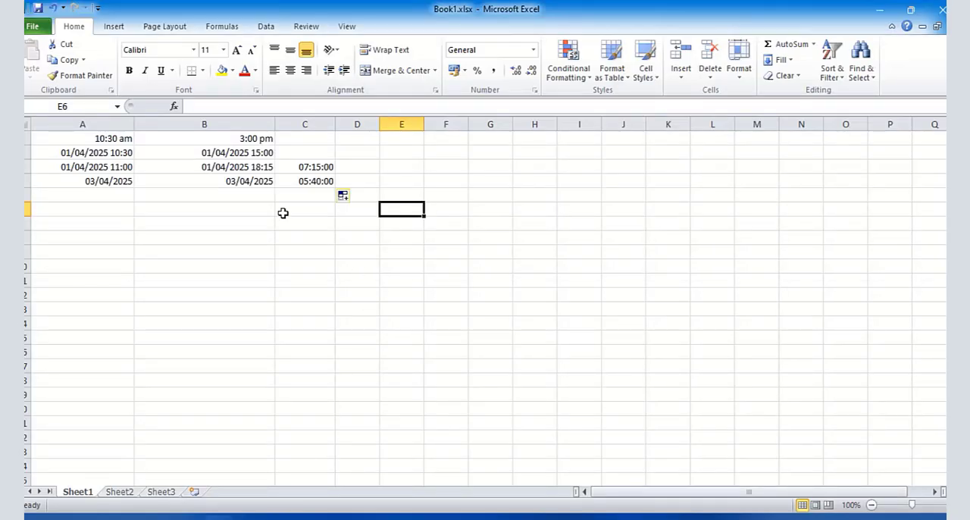
pyautogui.click(99, 195)
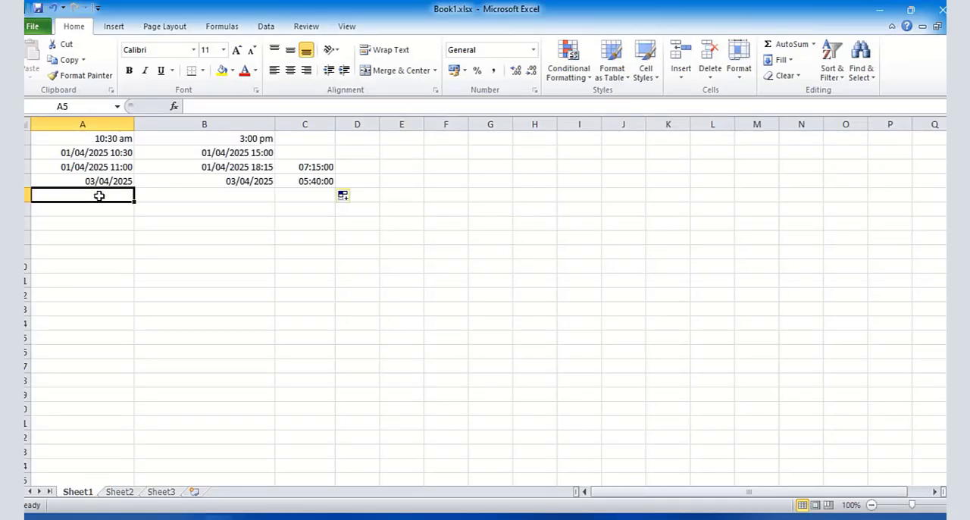
pyautogui.write('5/4/202')
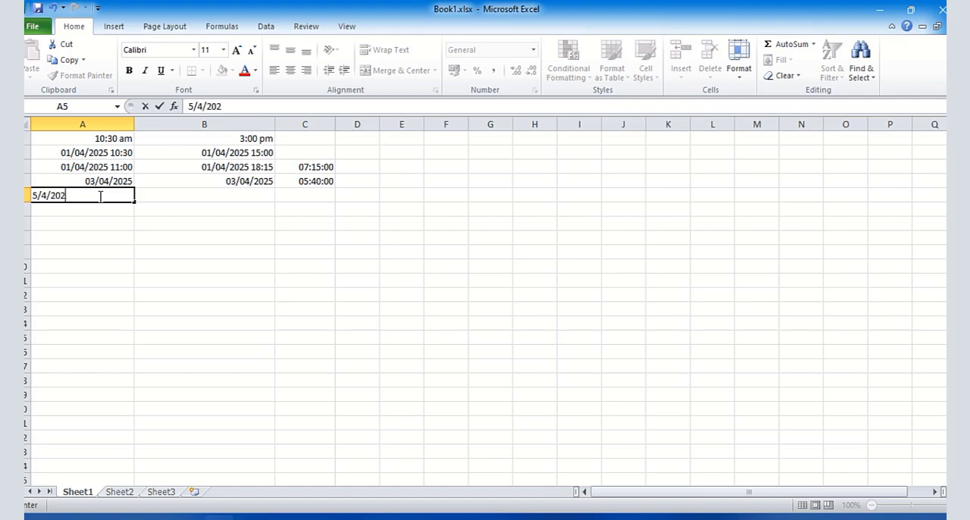
pyautogui.write('5')
pyautogui.click(157, 518)
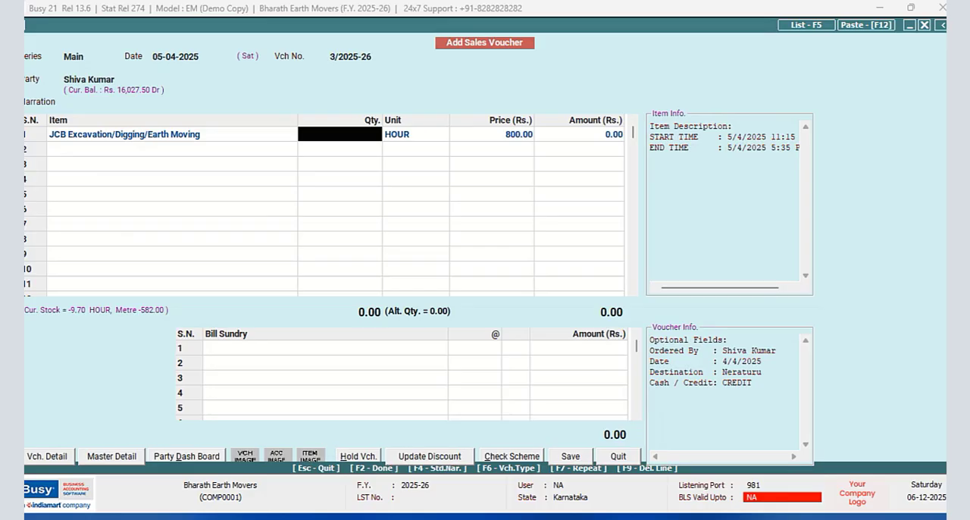
pyautogui.click(182, 136)
pyautogui.press('Return')
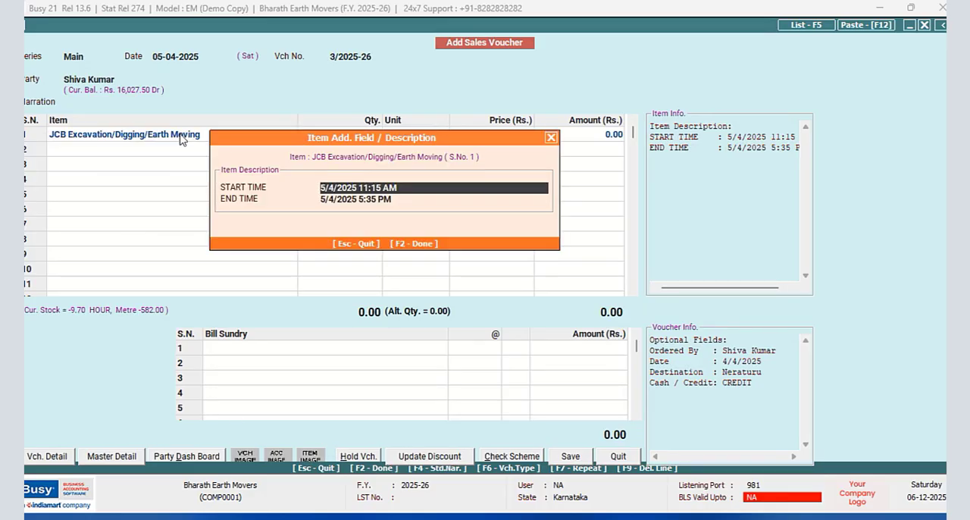
pyautogui.click(218, 518)
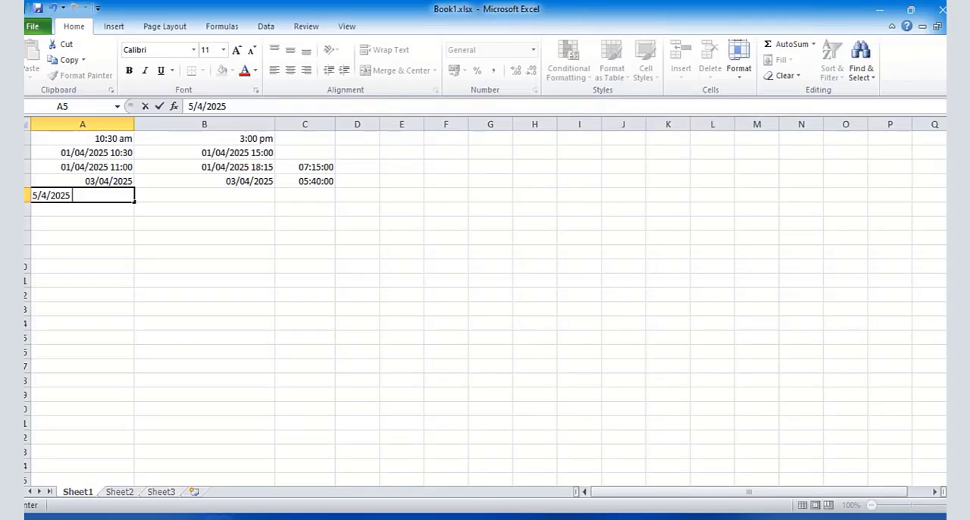
# - Complete the entry in cell A5 as 5/4/2025 11:15 am
pyautogui.write('5/4/2025 11:15 am')
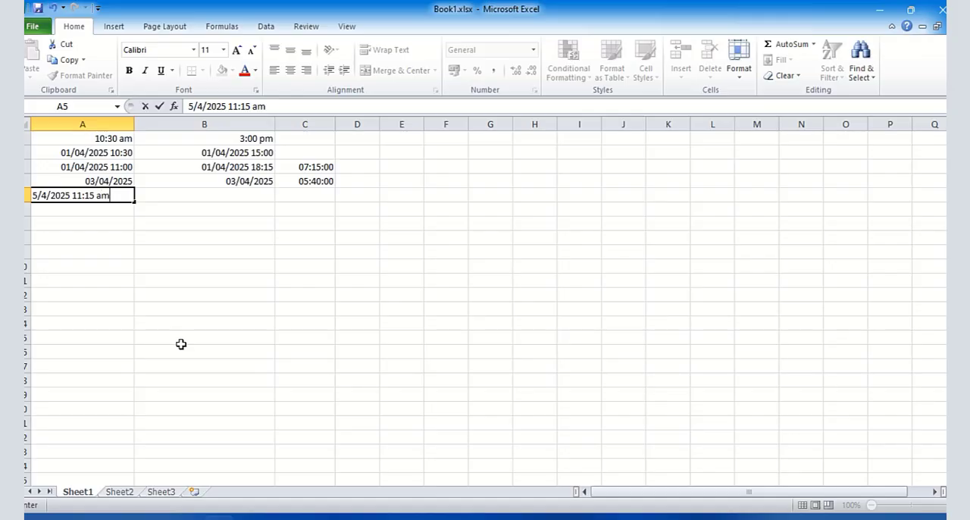
pyautogui.press('Return')
# - Enter the JCB item's end time, 5/4/2025 5:35 PM, in cell A6
pyautogui.write('5/')
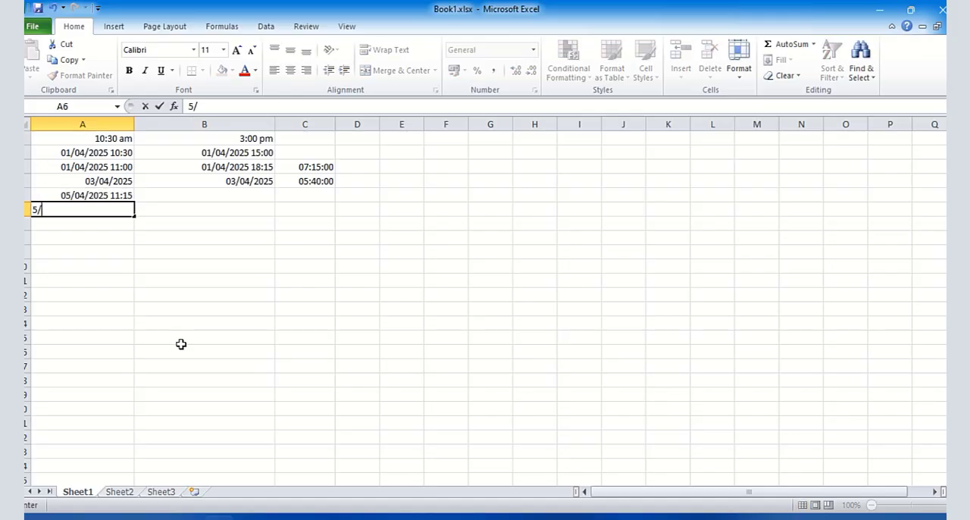
pyautogui.write('4/2025 5')
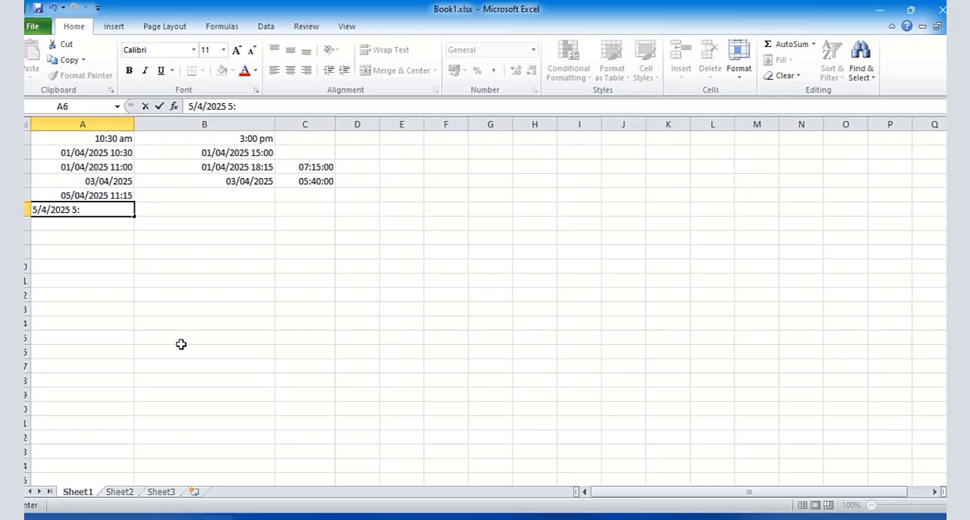
pyautogui.write(':35 PM')
pyautogui.press('Return')
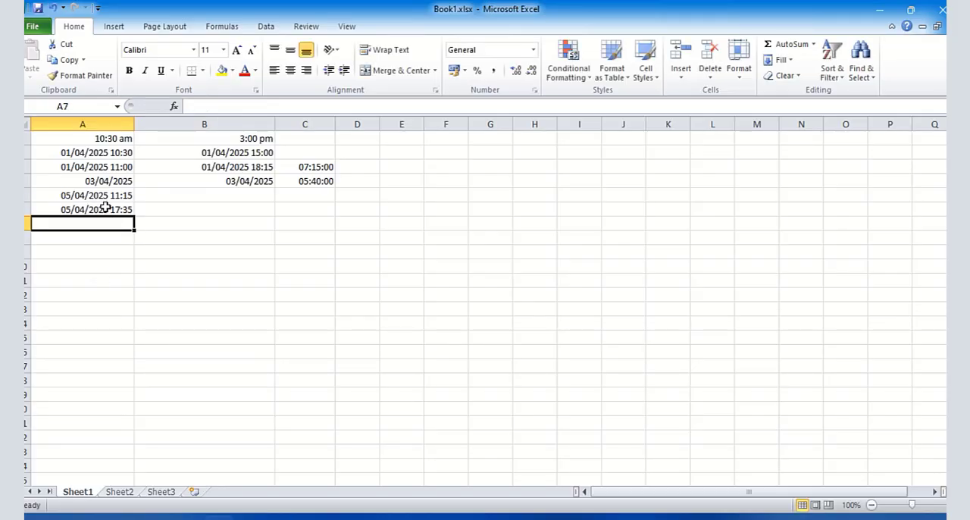
# - Move the end time from cell A6 to cell B5, beside the matching start time
pyautogui.click(104, 210)
pyautogui.rightClick(111, 214)
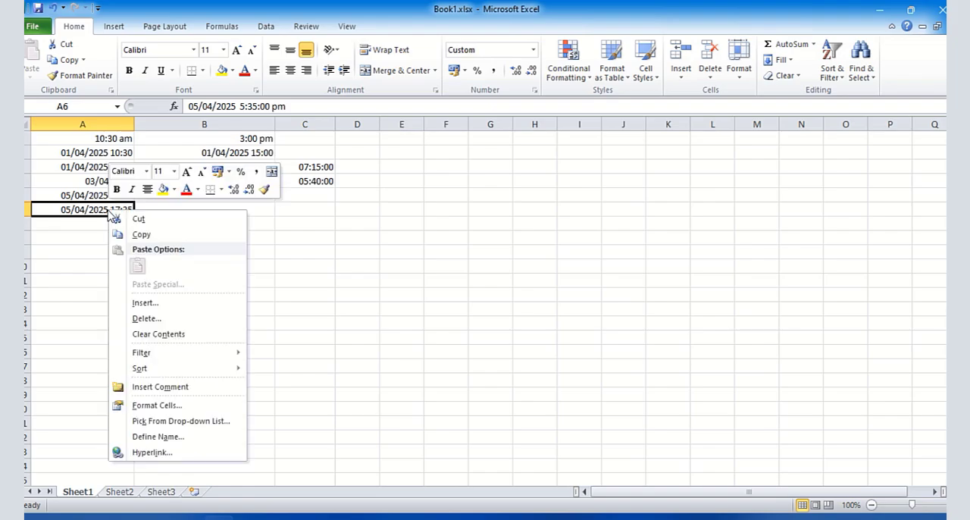
pyautogui.click(138, 219)
pyautogui.click(162, 198)
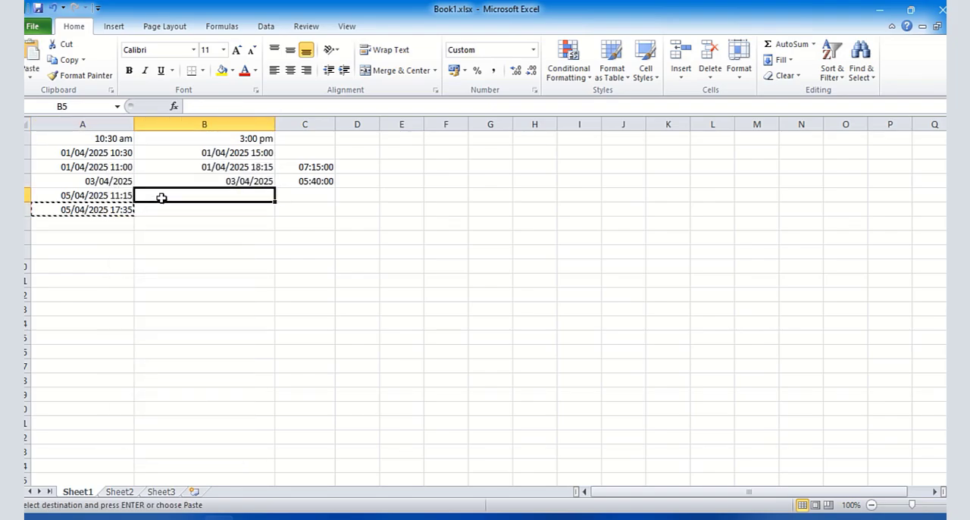
pyautogui.rightClick(162, 198)
pyautogui.click(190, 252)
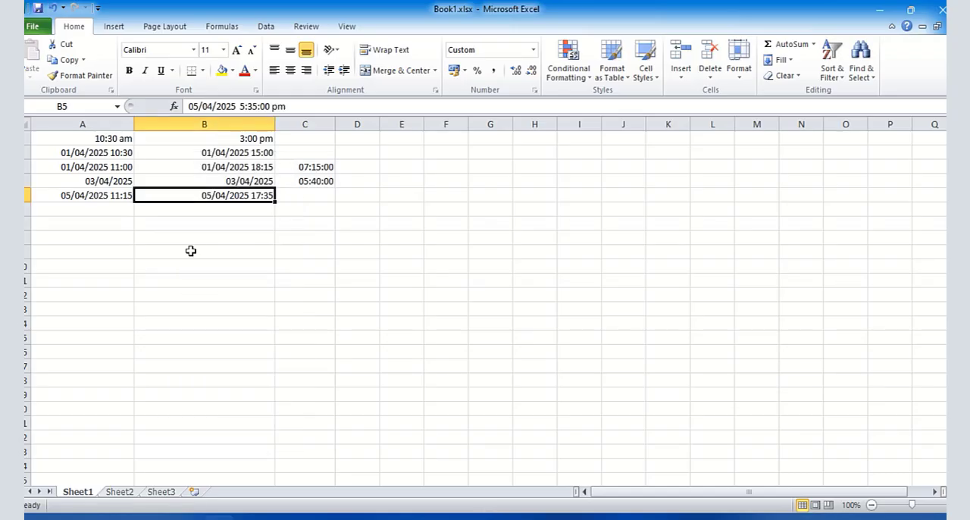
# - Fill the working-hours formula from cell C4 down to cell C5
pyautogui.click(341, 251)
pyautogui.click(310, 197)
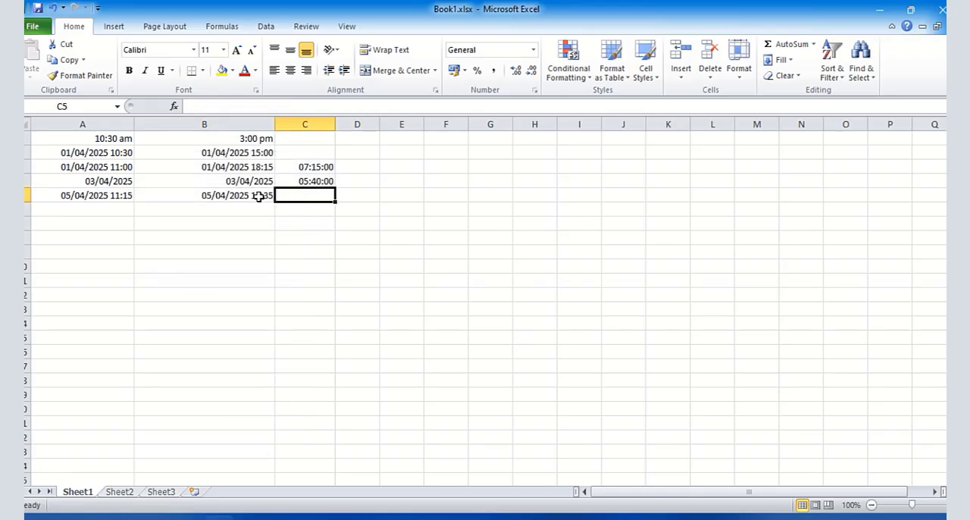
pyautogui.click(306, 181)
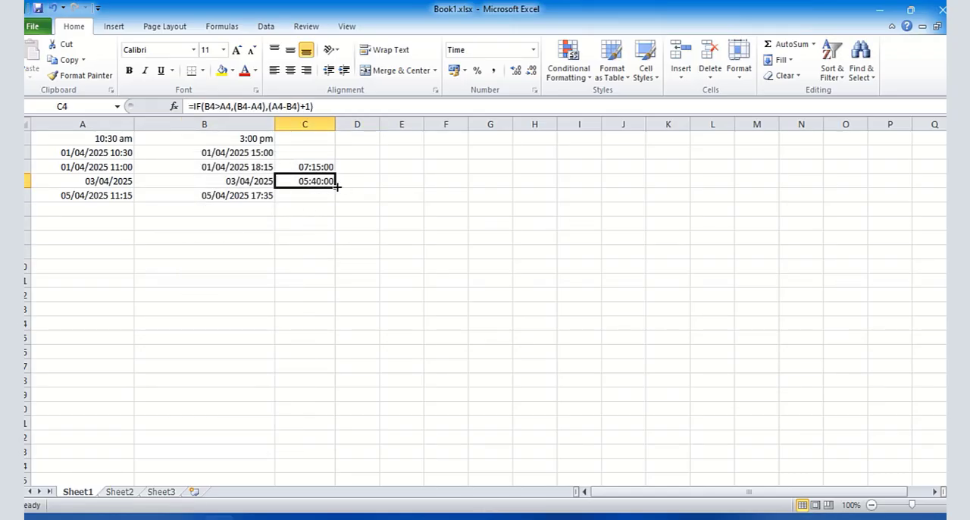
pyautogui.moveTo(335, 186); pyautogui.dragTo(336, 201)
pyautogui.click(372, 236)
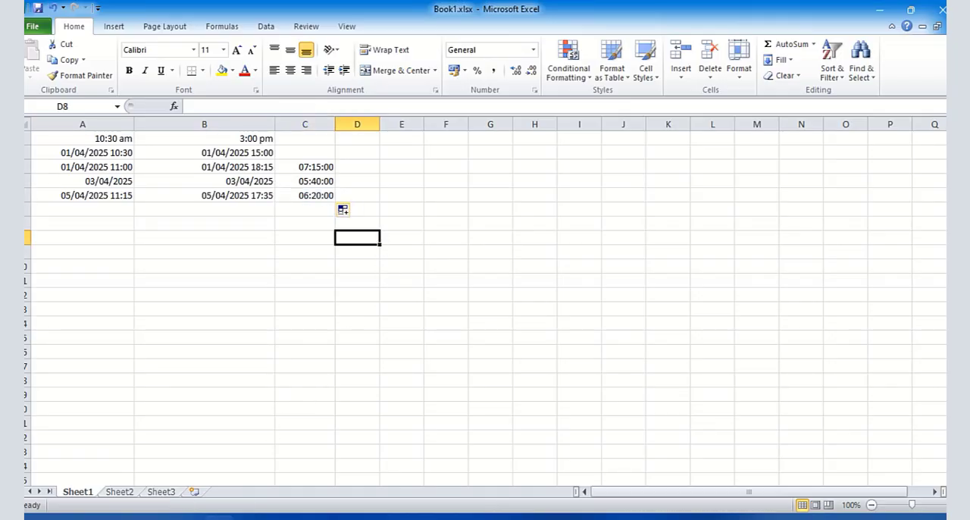
# - Switch back to Busy, accept the JCB item's description, and set its quantity to 6.20 HOUR
pyautogui.click(188, 517)
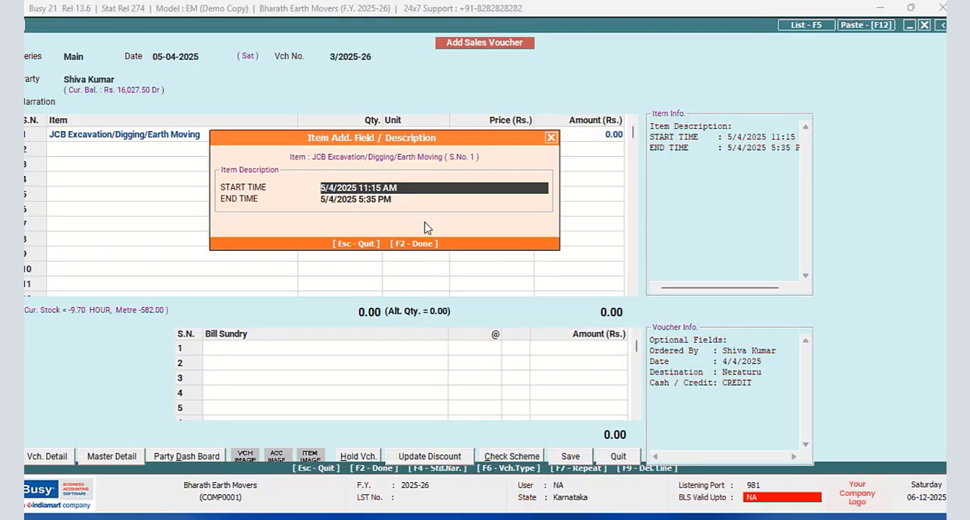
pyautogui.press('F2')
pyautogui.write('6')
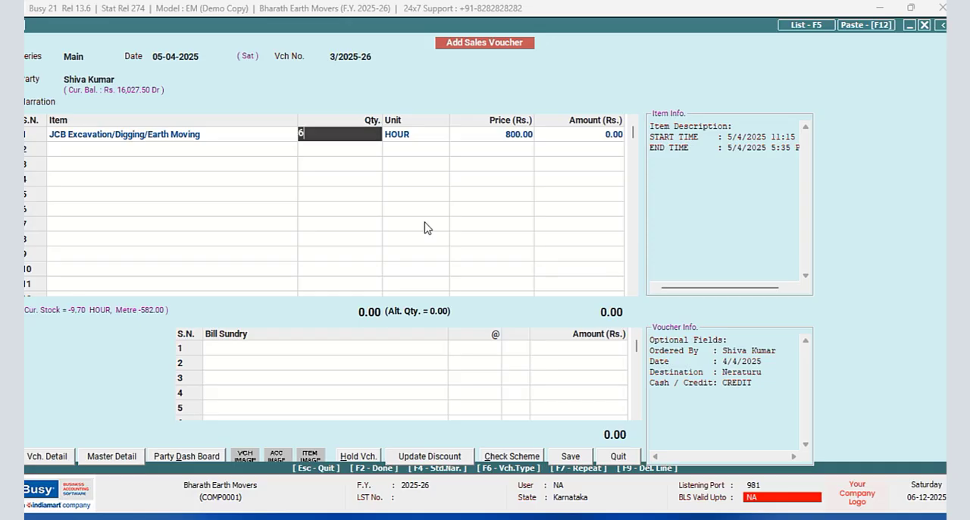
pyautogui.write('.20')
pyautogui.press('Return')
pyautogui.press('Return')
pyautogui.press('Return')
pyautogui.press('Return')
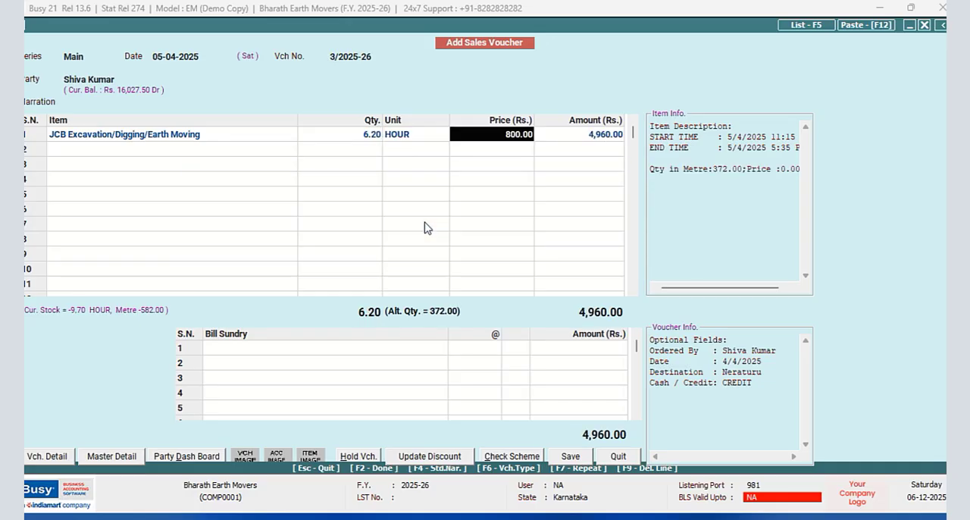
# - Keep the JCB item's price of 800.00 and assign its broker with brokerage of 100.00 per main unit
pyautogui.press('Return')
pyautogui.press('Return')
pyautogui.press('Return')
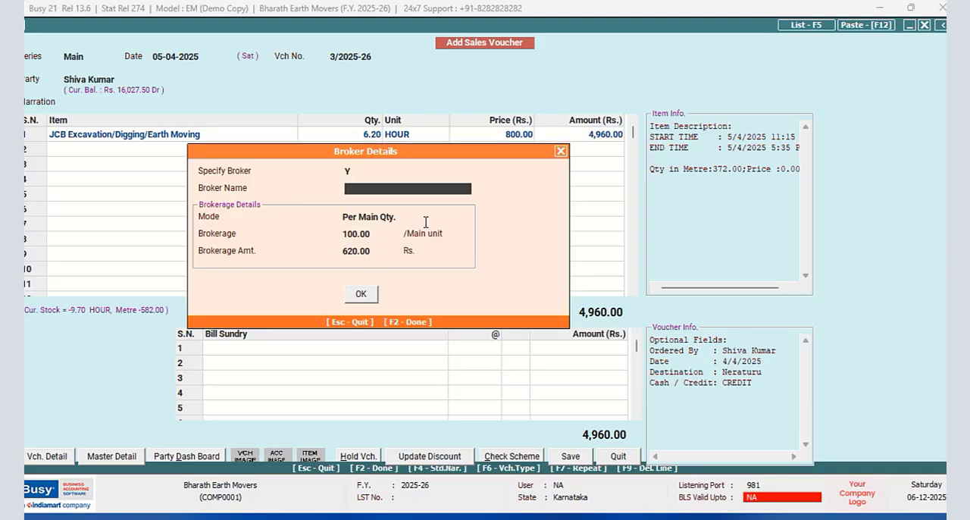
pyautogui.write('RAJ')
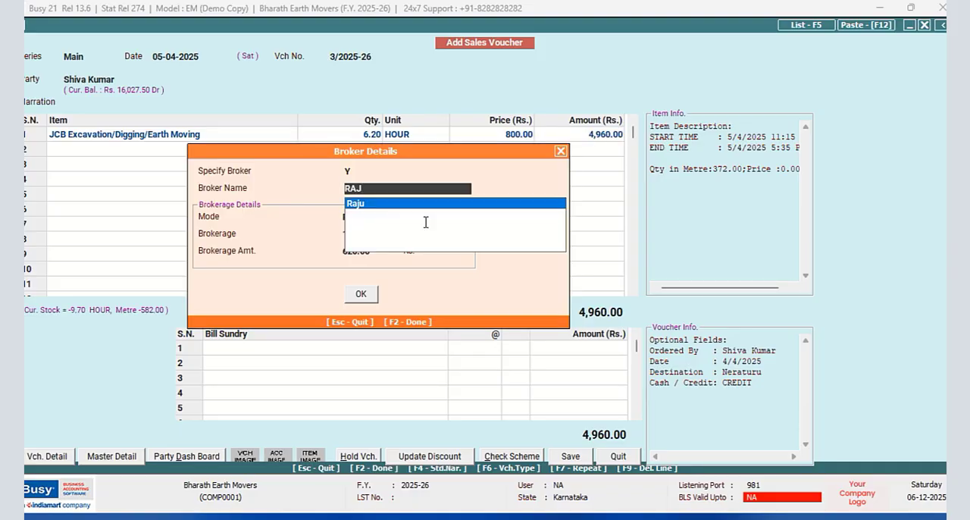
pyautogui.press('Return')
pyautogui.press('Return')
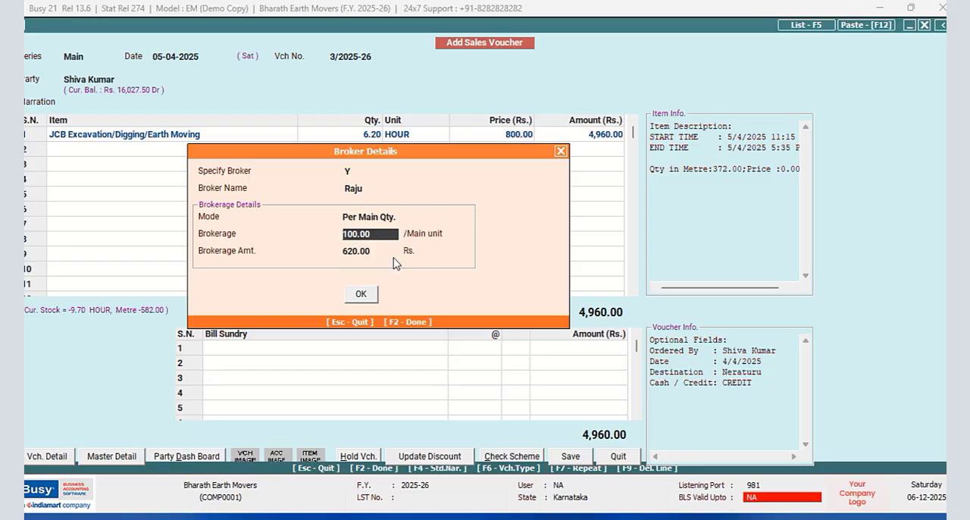
pyautogui.click(366, 295)
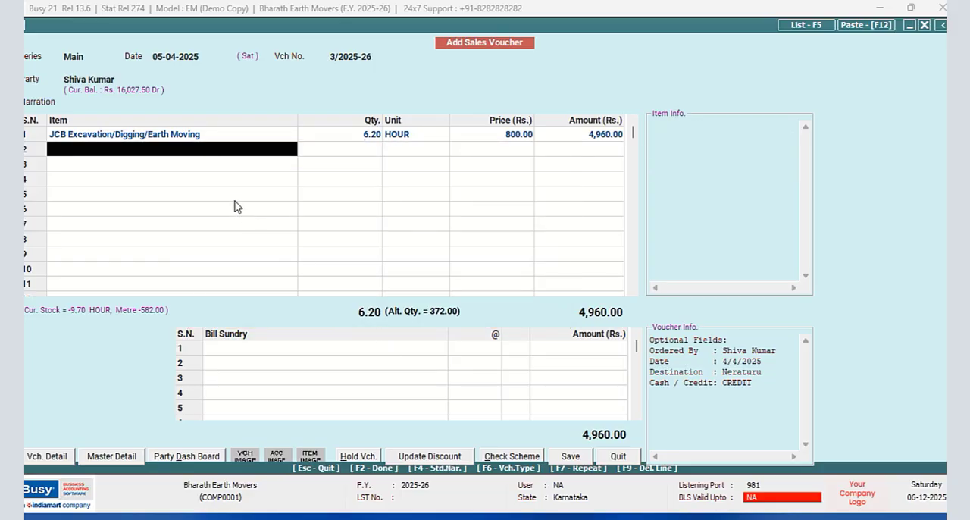
# - Add the Tractor (Earth Moving) item in the second row and set its start time to 5/4/2025 11:30
pyautogui.write('t')
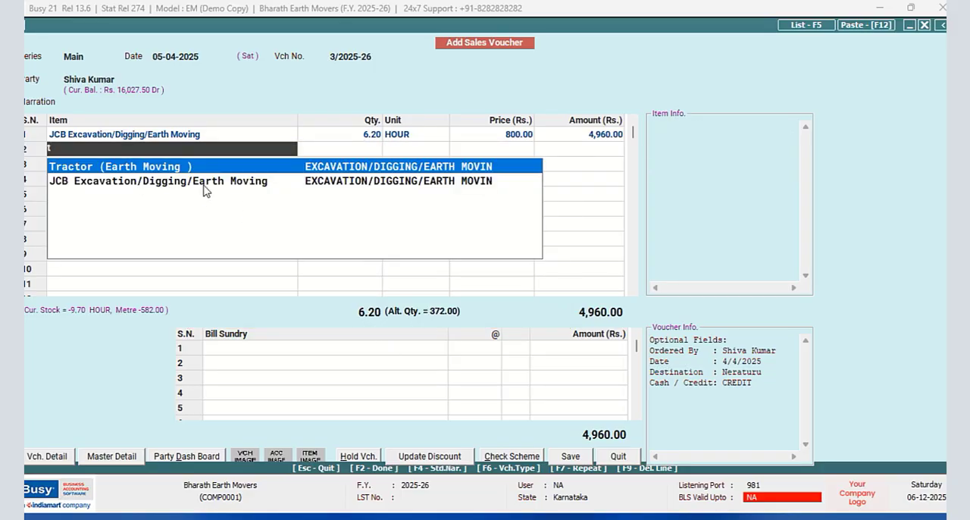
pyautogui.press('Return')
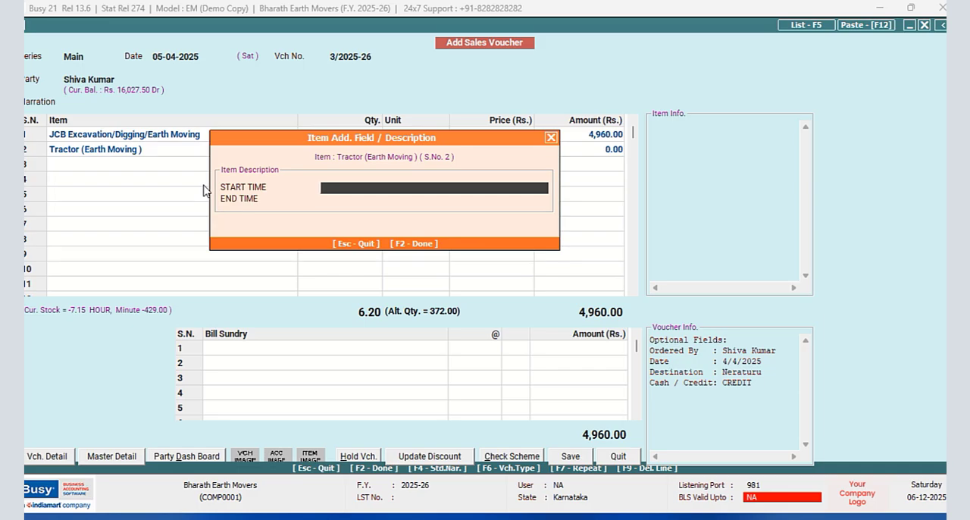
pyautogui.write('5/4/2025 11:30')
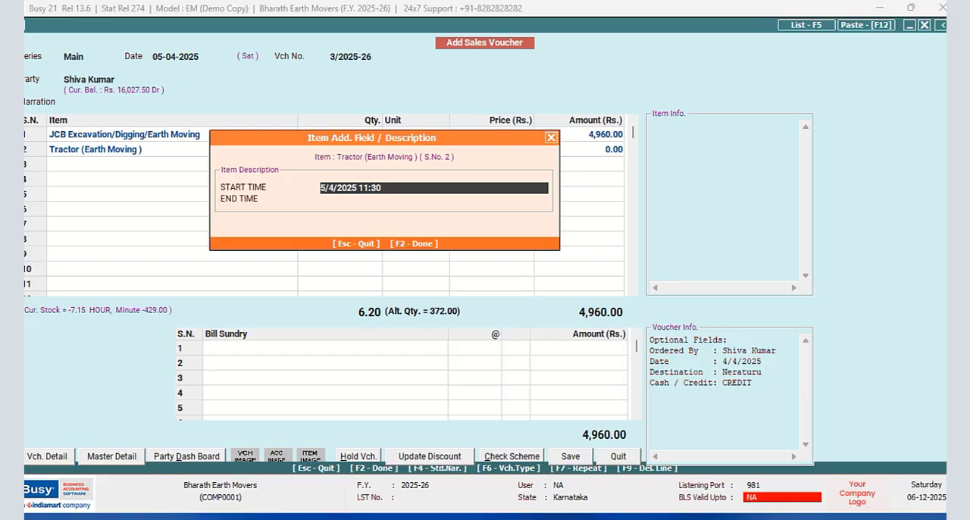
pyautogui.press('Return')
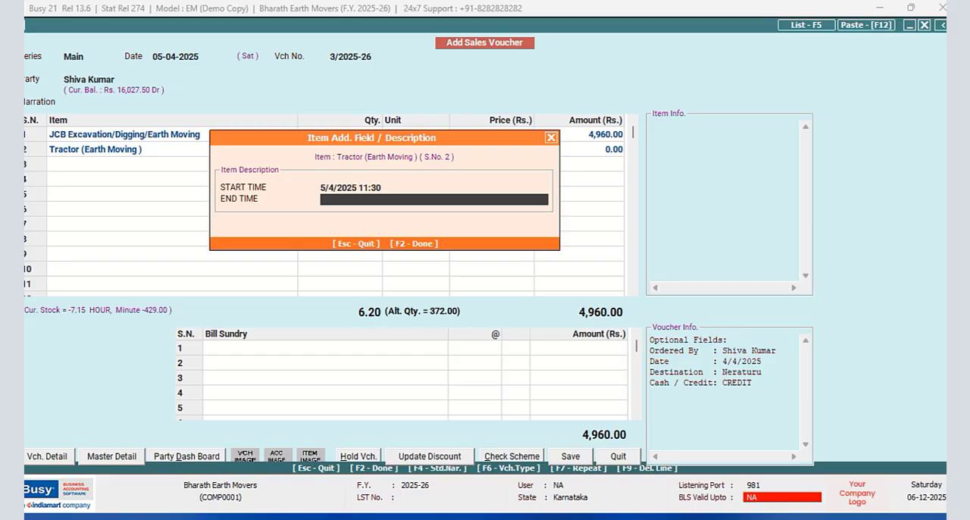
# - Begin the Tractor item's end time with the date 5/4/2025
pyautogui.write('5/4/2025 1:45 PM')
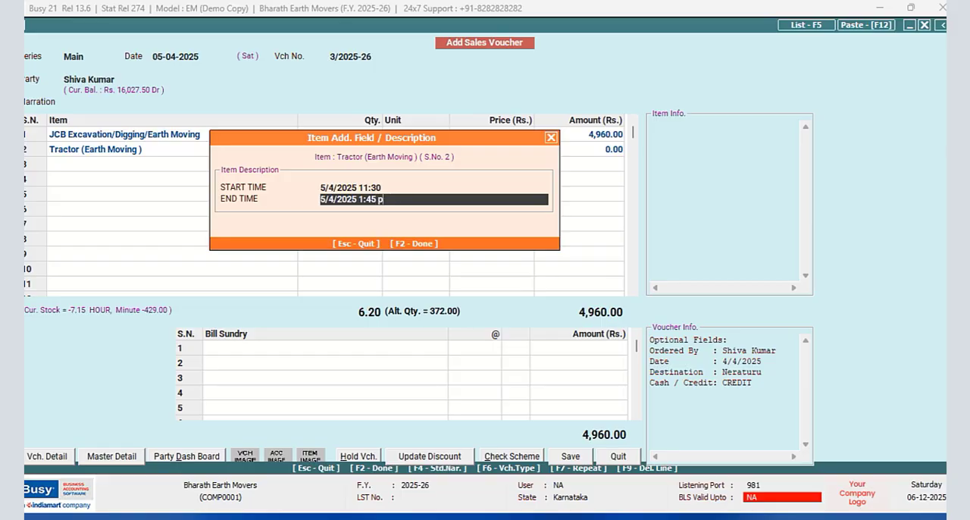
# - Complete the Tractor item's end time as 5/4/2025 1:45 PM and its start time as 5/4/2025 11:30 AM
pyautogui.write('M')
pyautogui.click(392, 189)
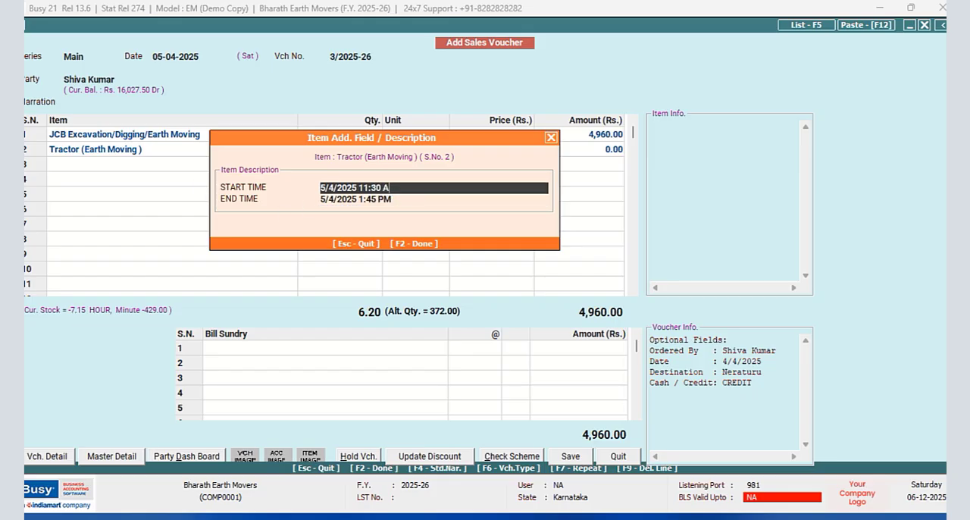
pyautogui.write('M')
# - Copy the Tractor item's start time and paste it into cell A6 of the Excel sheet
pyautogui.moveTo(409, 190); pyautogui.dragTo(315, 192)
pyautogui.rightClick(347, 187)
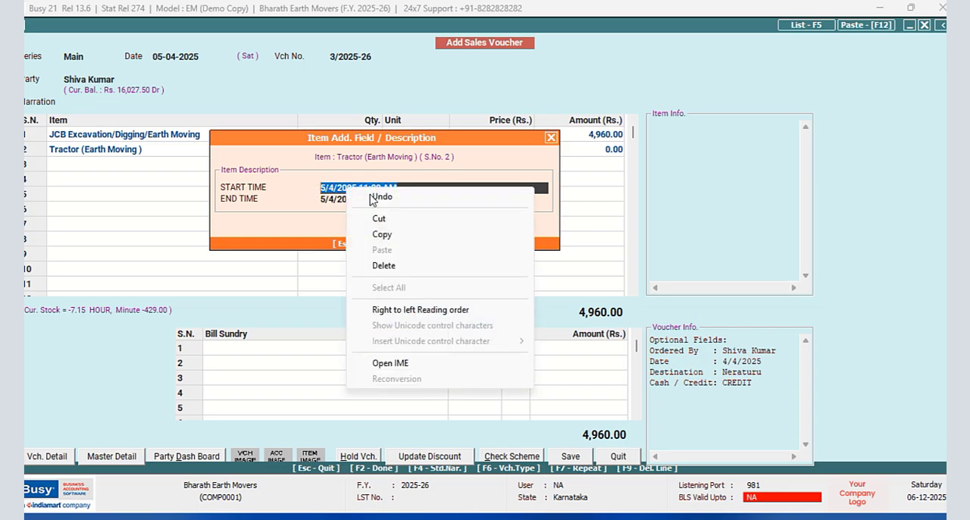
pyautogui.click(346, 232)
pyautogui.hotkey('alt', 'Tab')
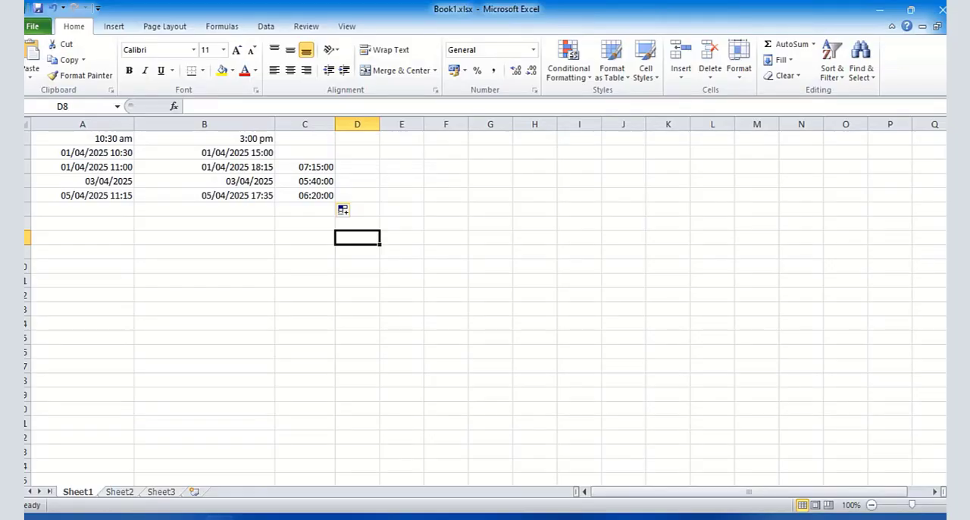
pyautogui.click(78, 209)
pyautogui.rightClick(78, 209)
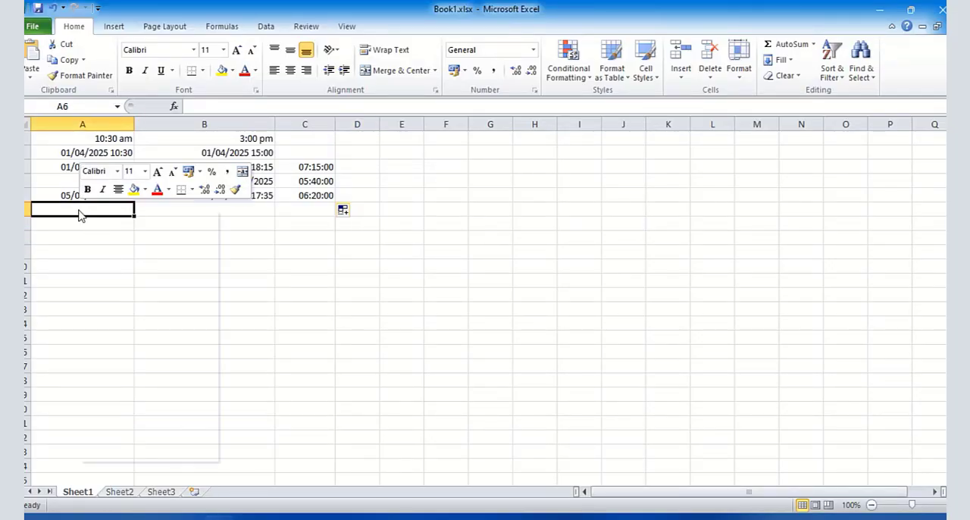
pyautogui.click(79, 264)
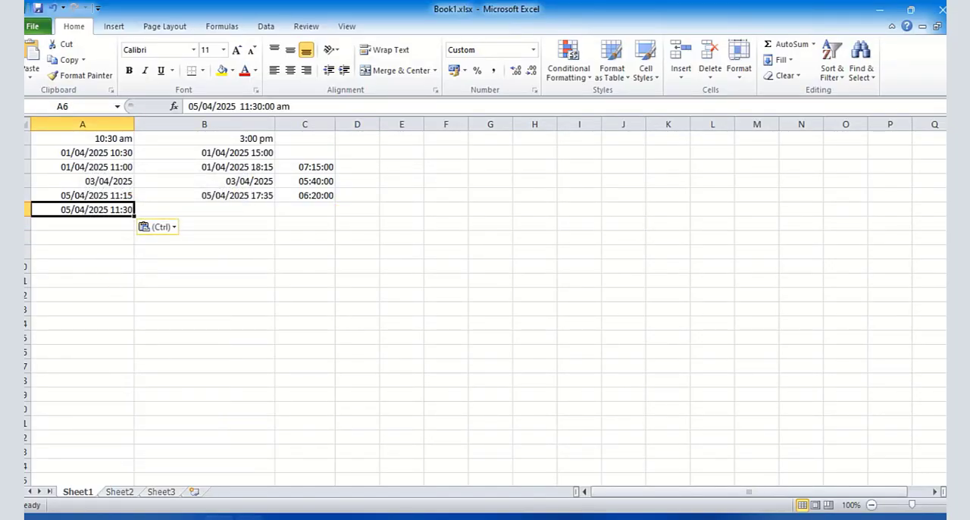
# - Copy the Tractor item's end time from Busy and paste it into cell B6 of the Excel sheet
pyautogui.click(218, 517)
pyautogui.press('Return')
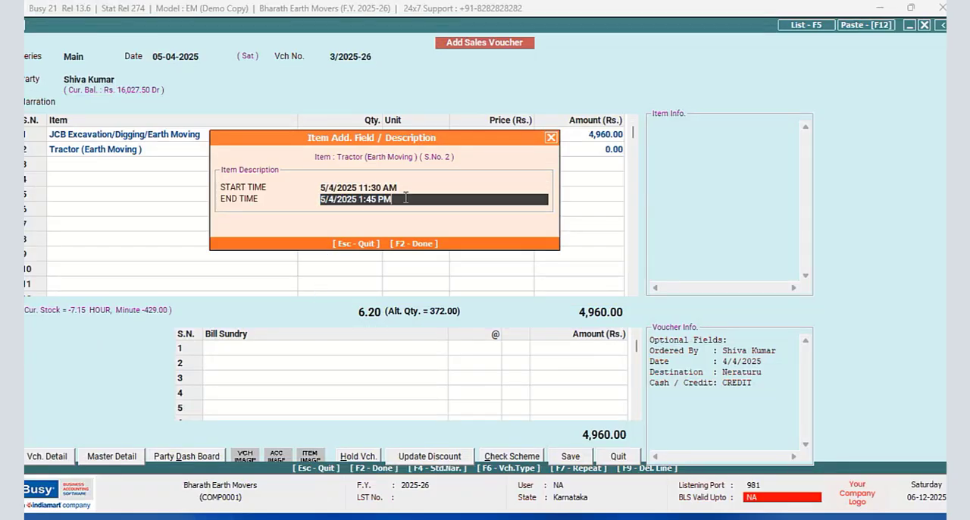
pyautogui.rightClick(442, 199)
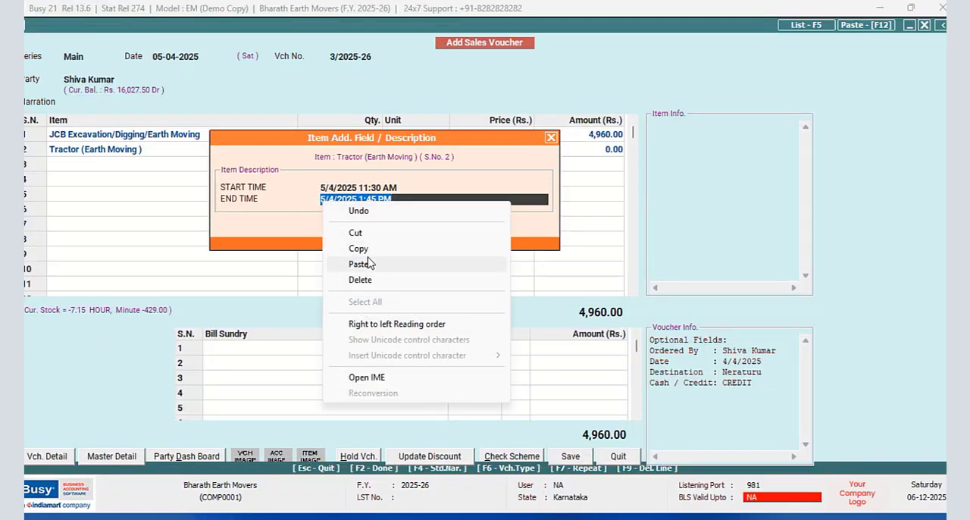
pyautogui.click(480, 247)
pyautogui.hotkey('alt', 'Tab')
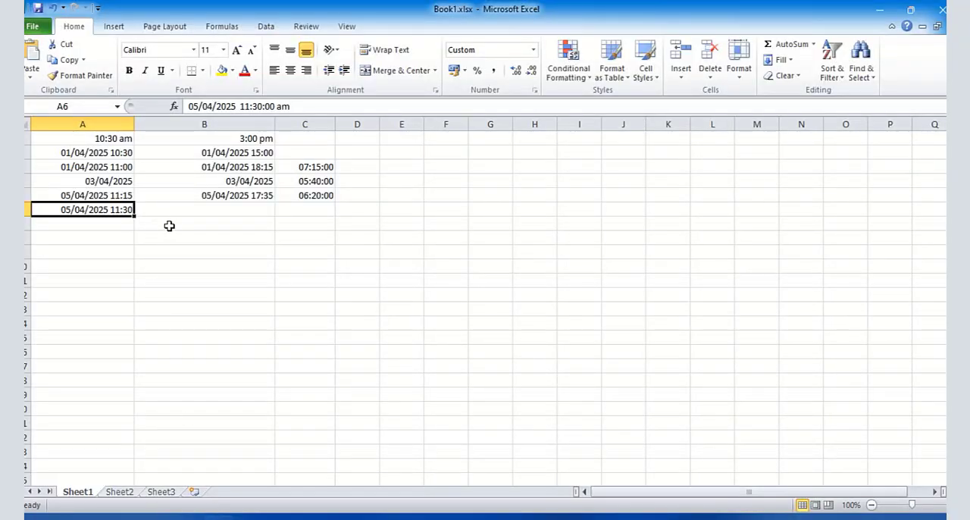
pyautogui.click(177, 209)
pyautogui.rightClick(177, 211)
pyautogui.click(209, 270)
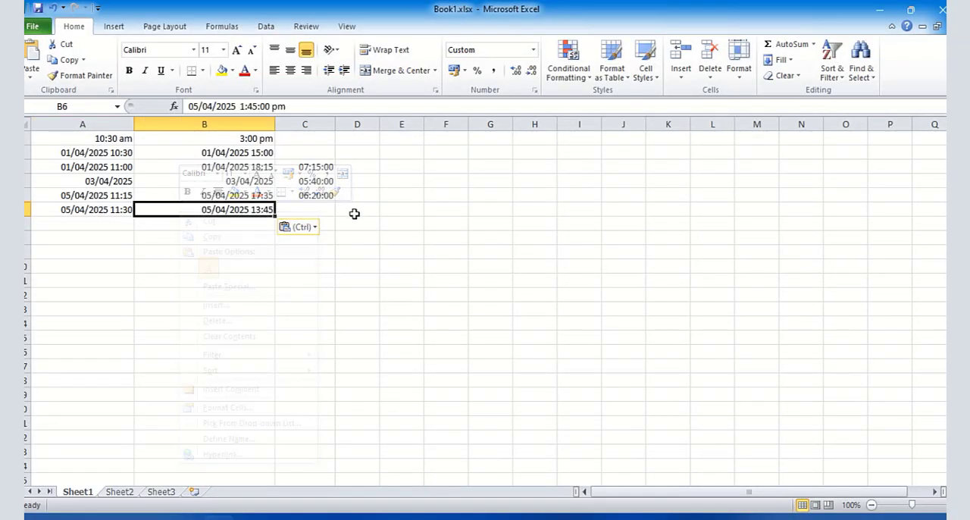
# - Fill the working-hours formula from cell C5 down to C6
pyautogui.click(324, 195)
pyautogui.moveTo(336, 204); pyautogui.dragTo(335, 215)
pyautogui.click(385, 280)
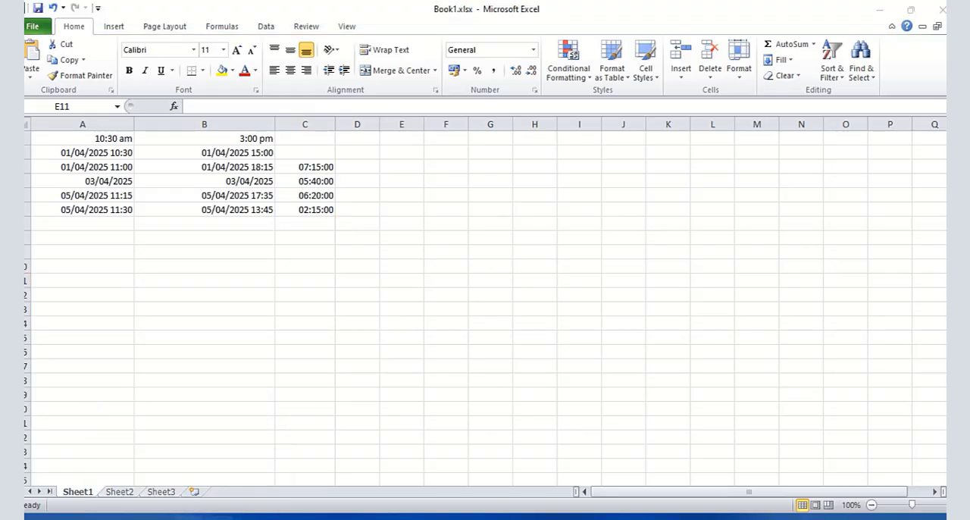
# - Switch back to Busy, accept the Tractor item's description, and set its quantity to 2.15 HOUR
pyautogui.hotkey('alt', 'Tab')
pyautogui.press('F2')
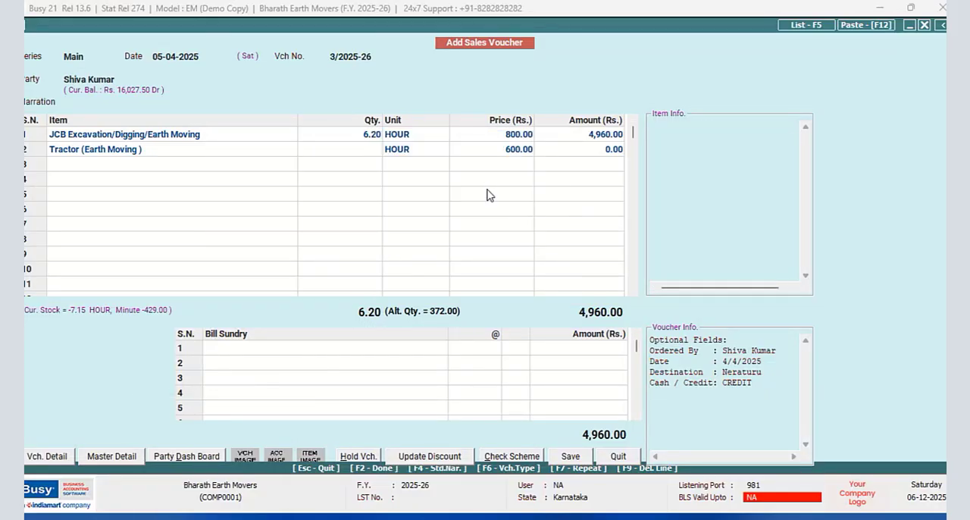
pyautogui.write('2.15')
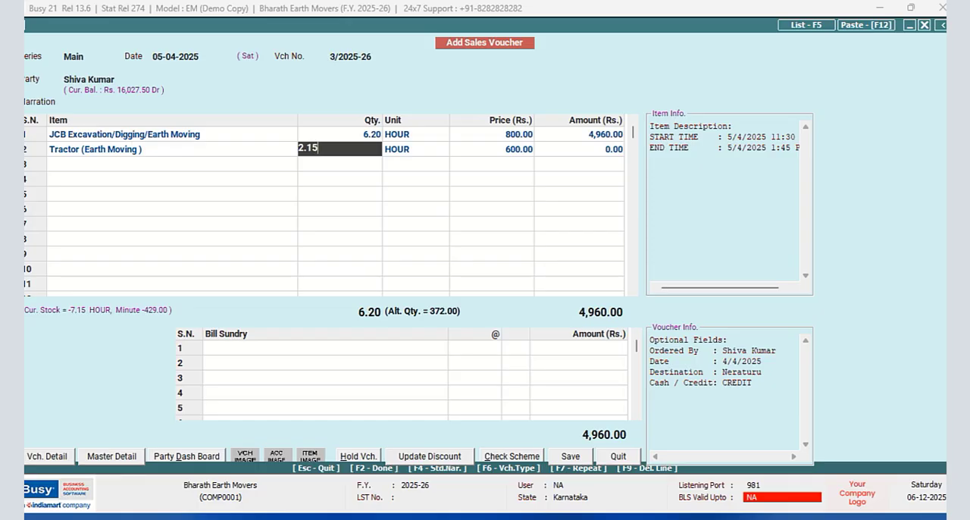
pyautogui.press('Return')
# - Keep the Tractor item's price of 600.00 without discount and accept its broker with brokerage of 50.00 per main unit
pyautogui.press('Return')
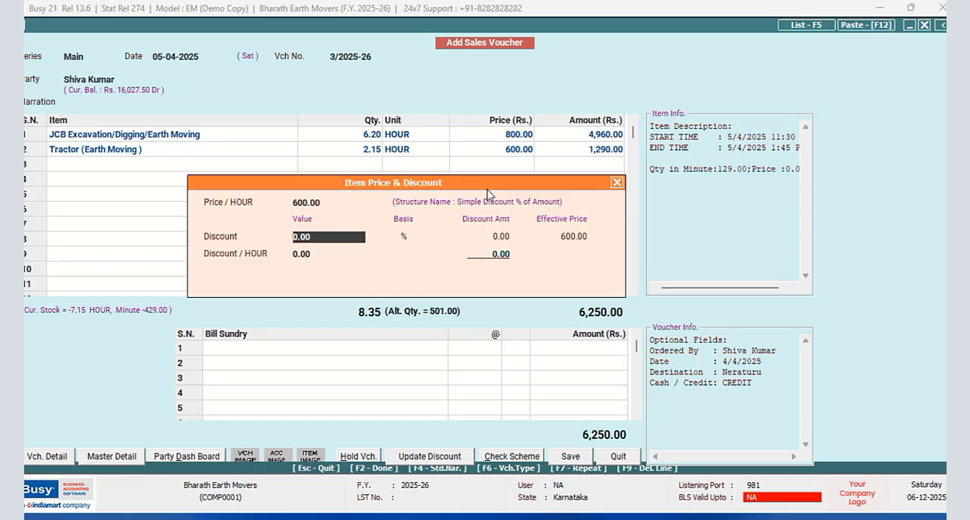
pyautogui.press('Return')
pyautogui.press('Return')
pyautogui.press('Return')
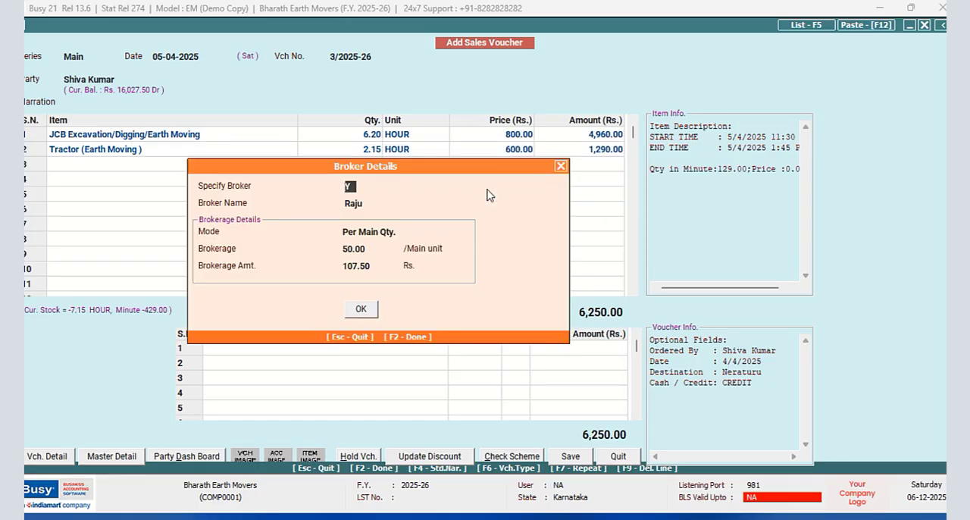
pyautogui.press('Return')
pyautogui.press('Return')
pyautogui.press('Return')
pyautogui.press('Return')
pyautogui.press('Return')
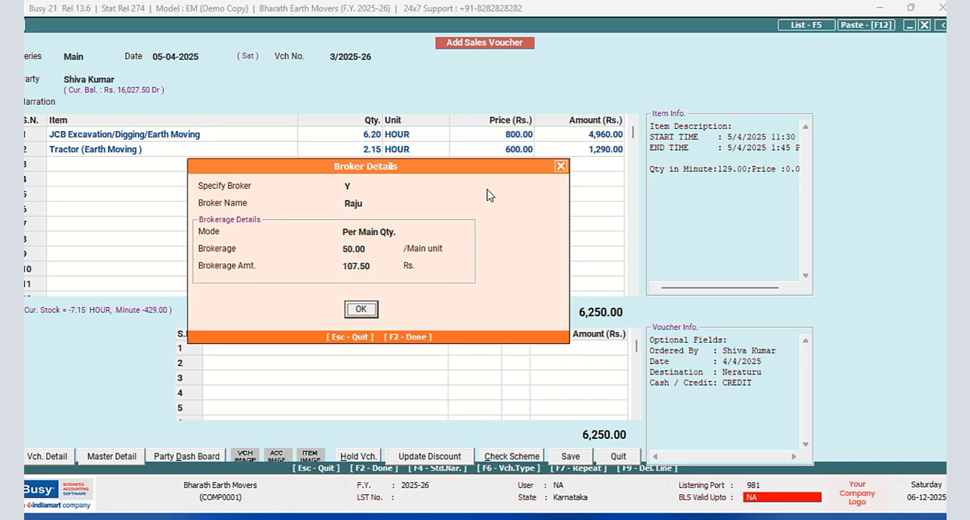
pyautogui.press('Return')
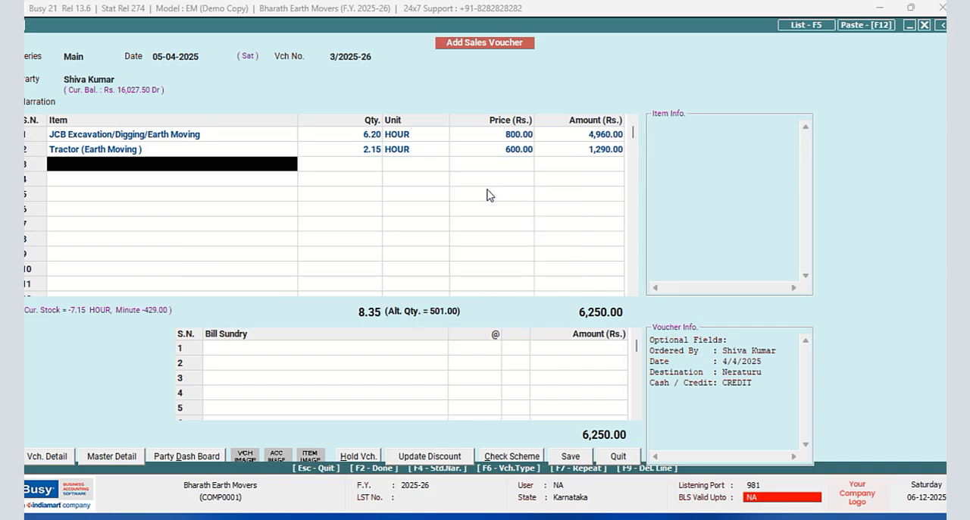
# - Save the sales voucher, accepting the bill-by-bill adjustment as a new reference
pyautogui.click(564, 459)
pyautogui.click(484, 374)
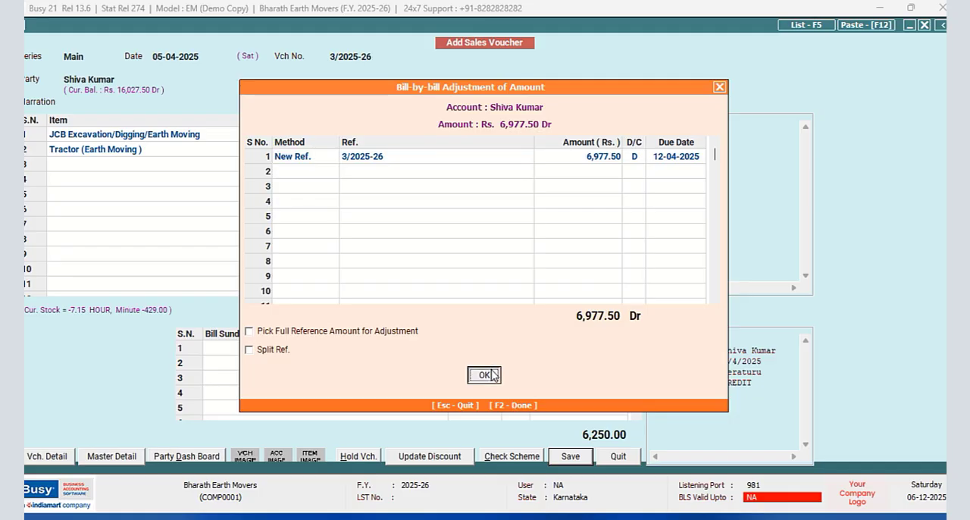
pyautogui.click(567, 300)
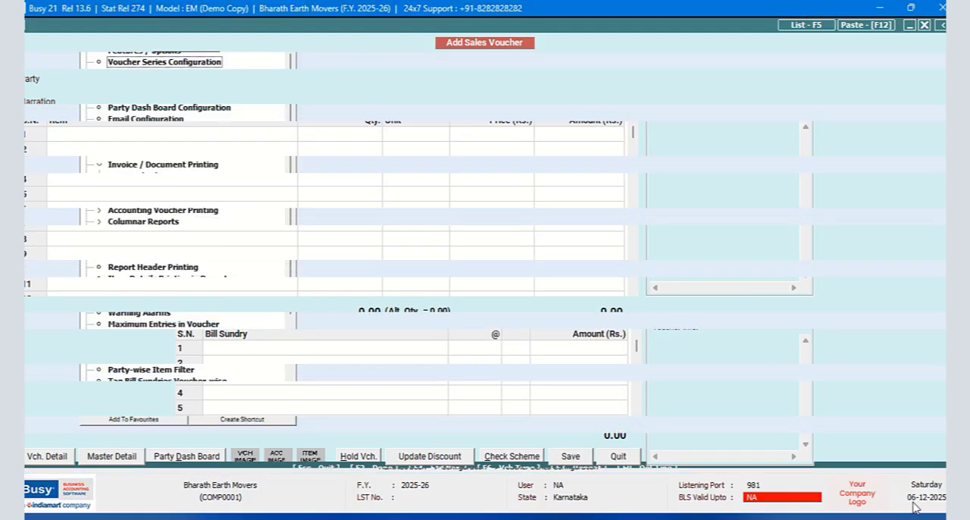
# - Open the page settings of the NEW DESIGN sales invoice format in the advanced document configuration
pyautogui.click(134, 189)
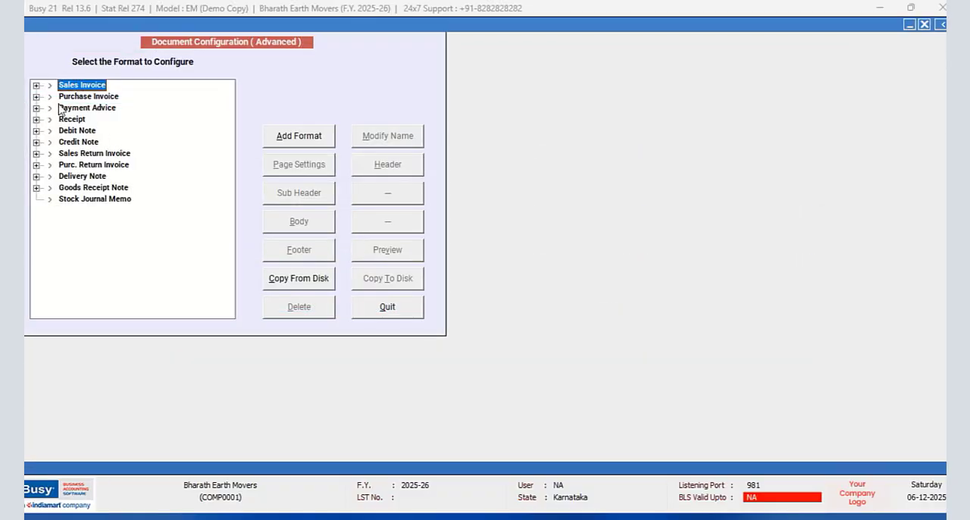
pyautogui.click(36, 87)
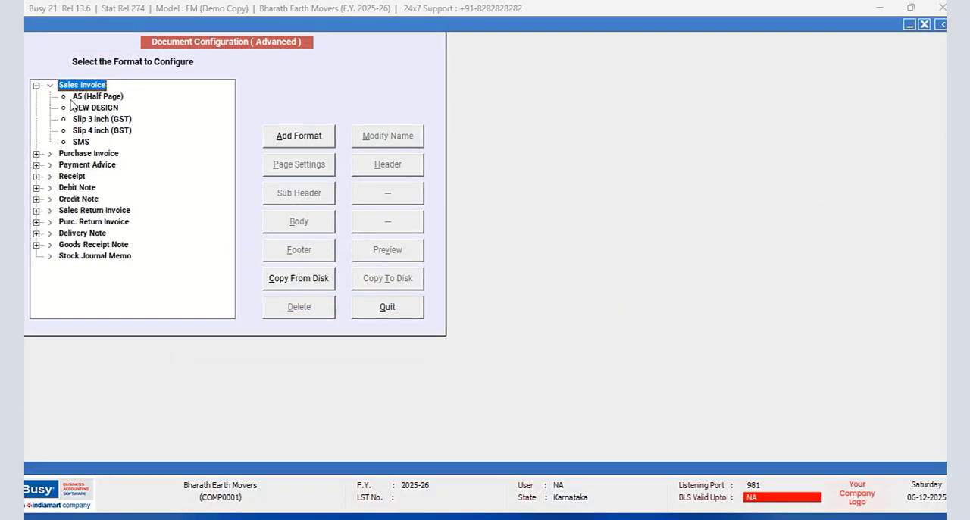
pyautogui.click(75, 107)
pyautogui.click(317, 177)
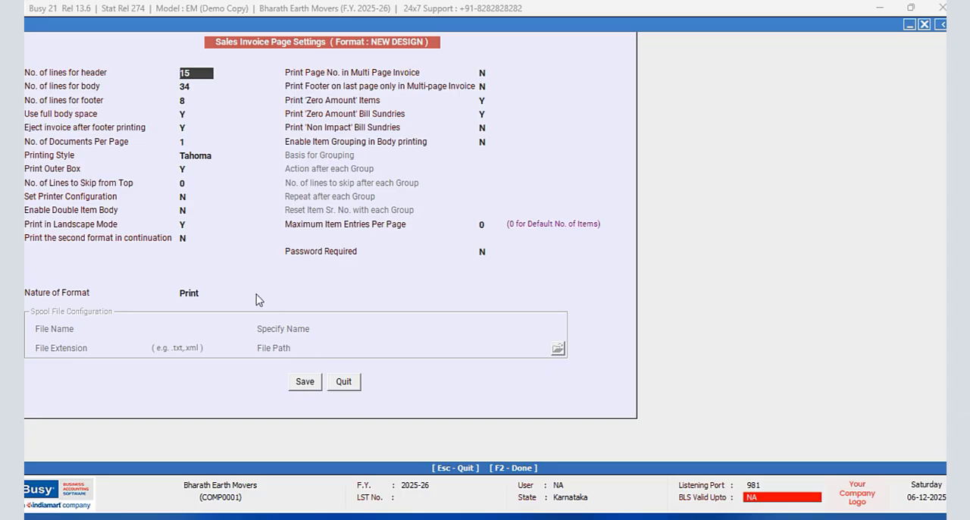
# - Enable printer configuration for the format, save its Microsoft Print to PDF hardware settings, and save the page settings
pyautogui.click(184, 197)
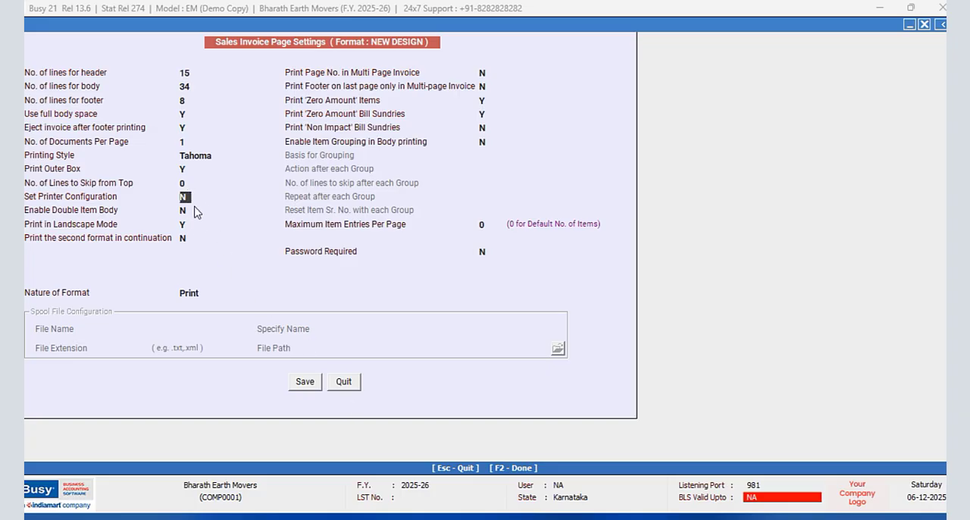
pyautogui.press('y')
pyautogui.click(244, 198)
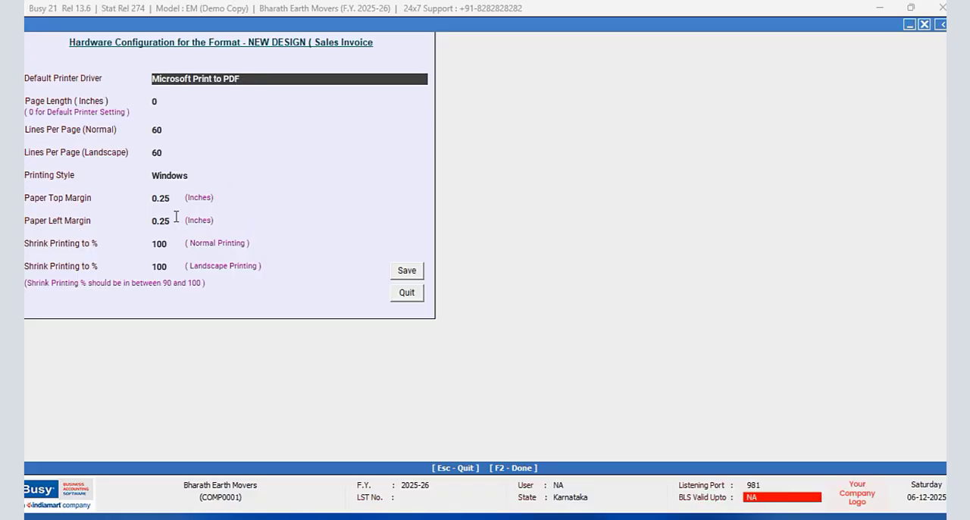
pyautogui.click(410, 275)
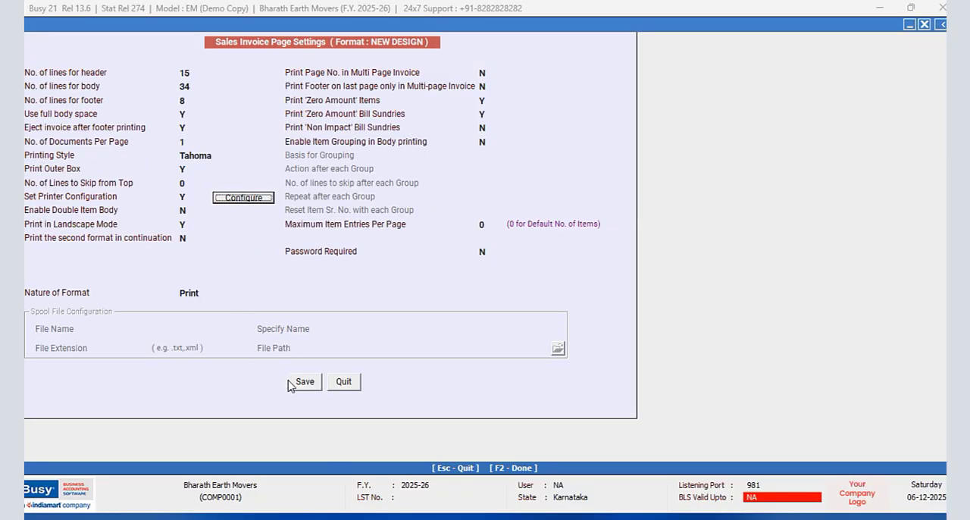
pyautogui.click(304, 382)
pyautogui.click(373, 167)
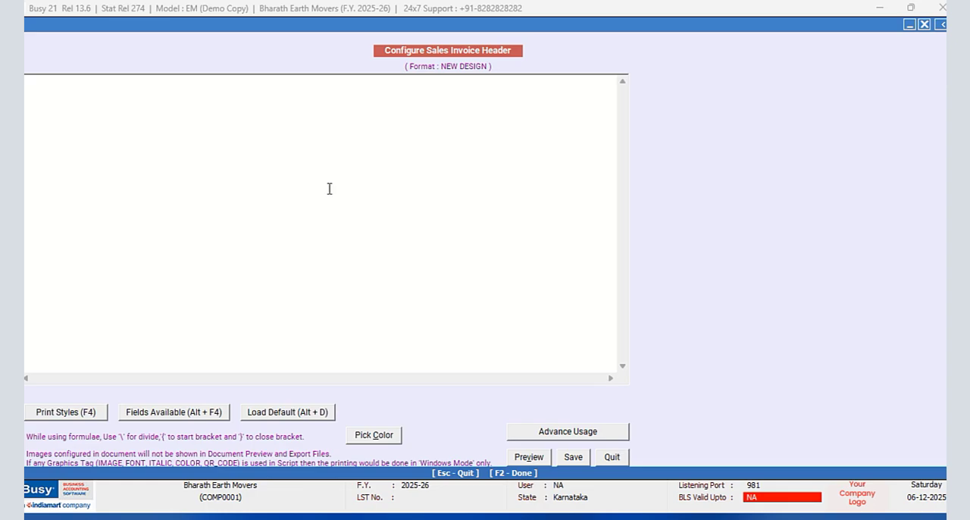
pyautogui.hotkey('alt', 'F4')
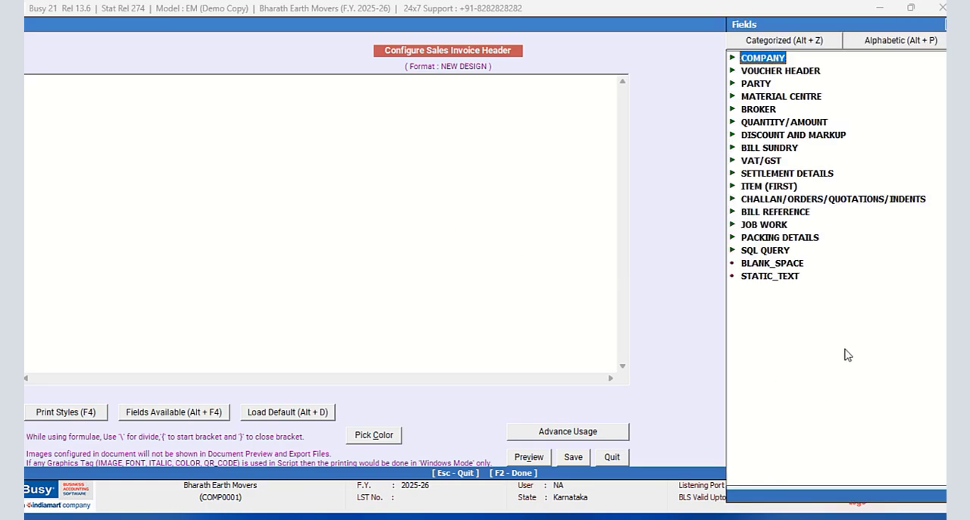
pyautogui.doubleClick(776, 275)
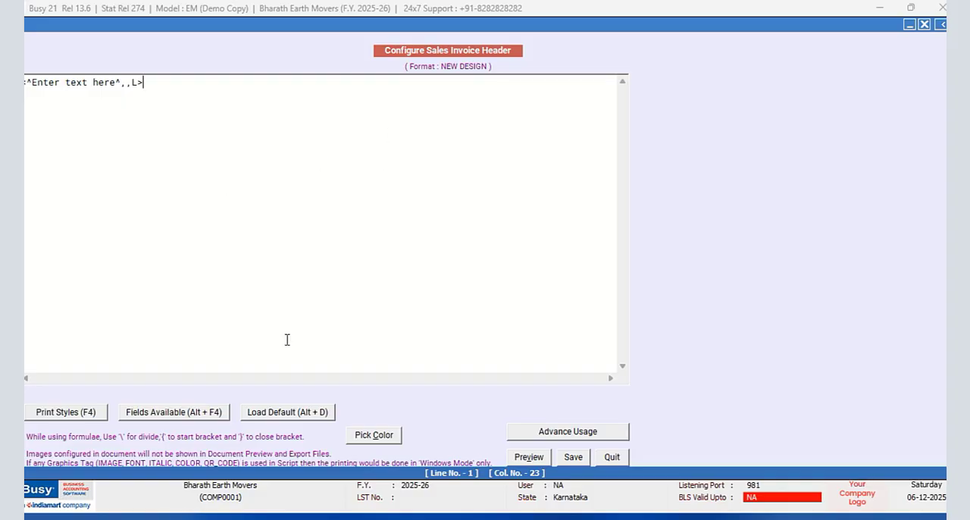
pyautogui.click(611, 456)
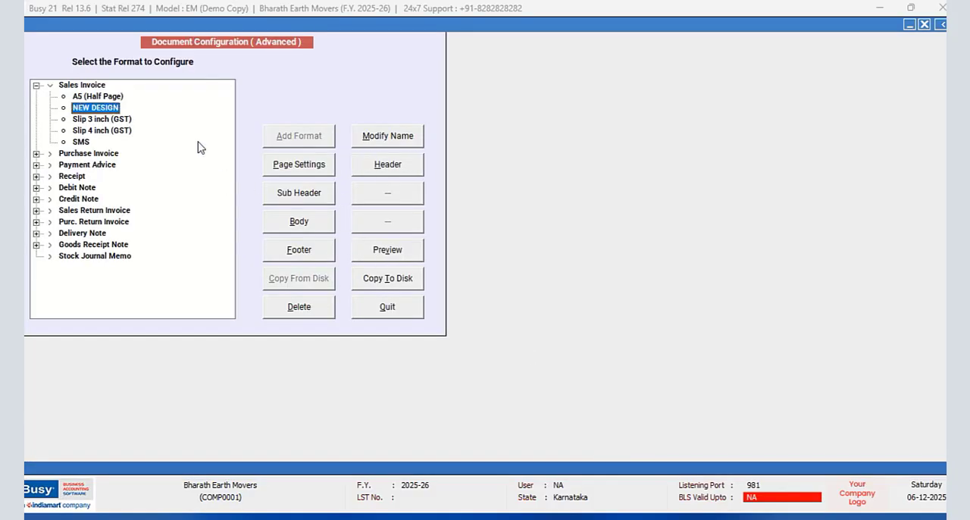
# - Start the NEW DESIGN invoice header with a BLANK_SPACE field of width 147, followed by the tag <BLH,F>
pyautogui.click(374, 169)
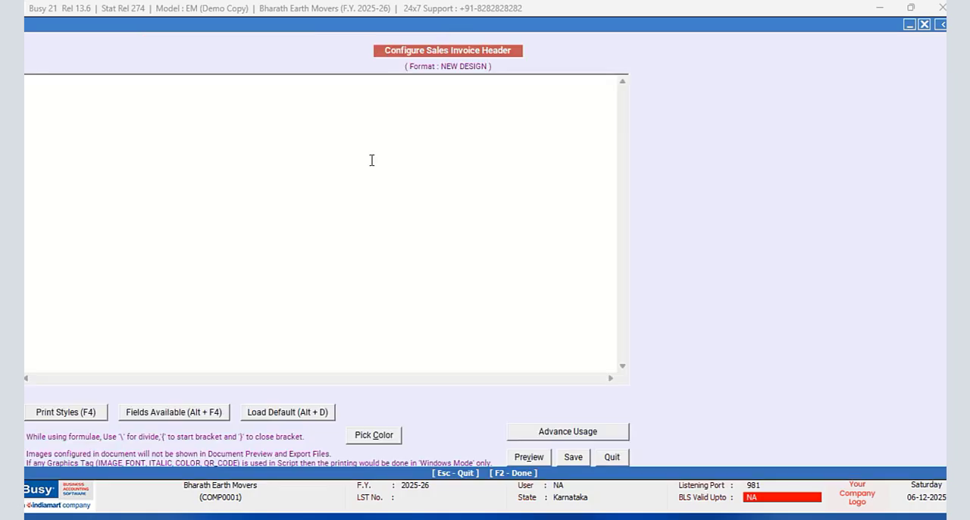
pyautogui.click(191, 418)
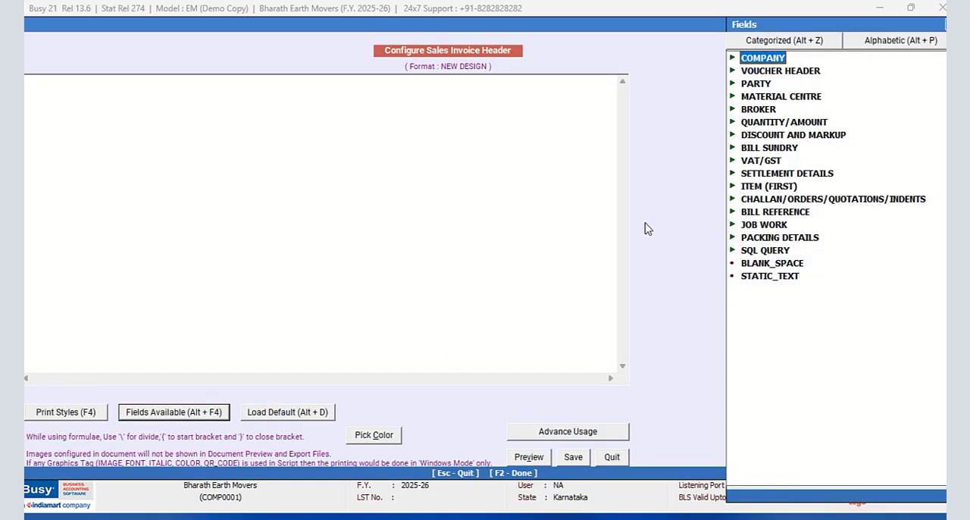
pyautogui.doubleClick(765, 267)
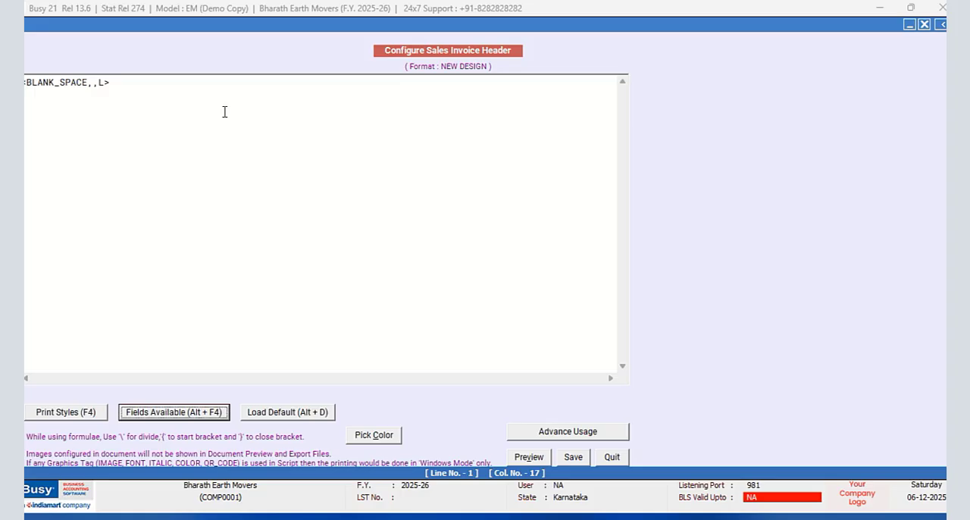
pyautogui.click(93, 82)
pyautogui.write('147')
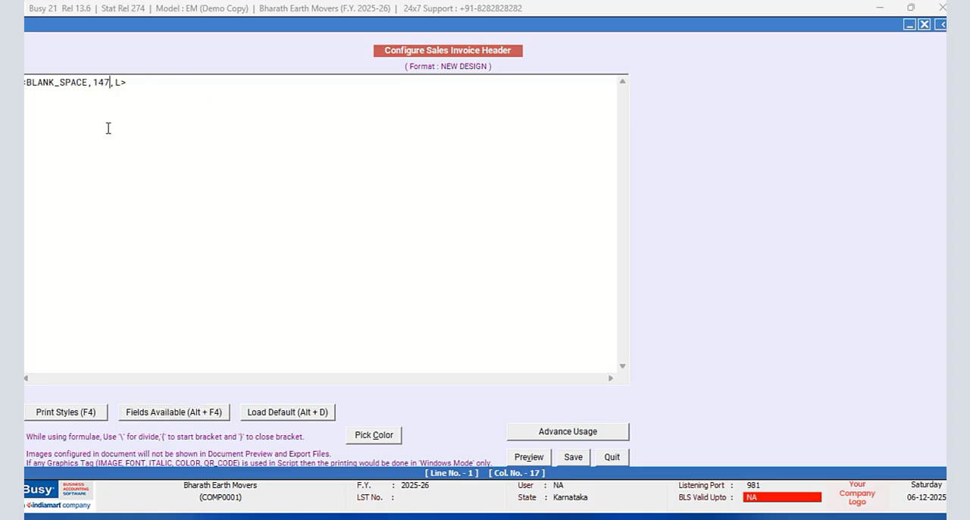
pyautogui.click(151, 85)
pyautogui.write('<BLA')
pyautogui.write(',F>')
# - Copy the whole first header line and insert the CPI12_ON print style at its start
pyautogui.hotkey('shift', 'Home')
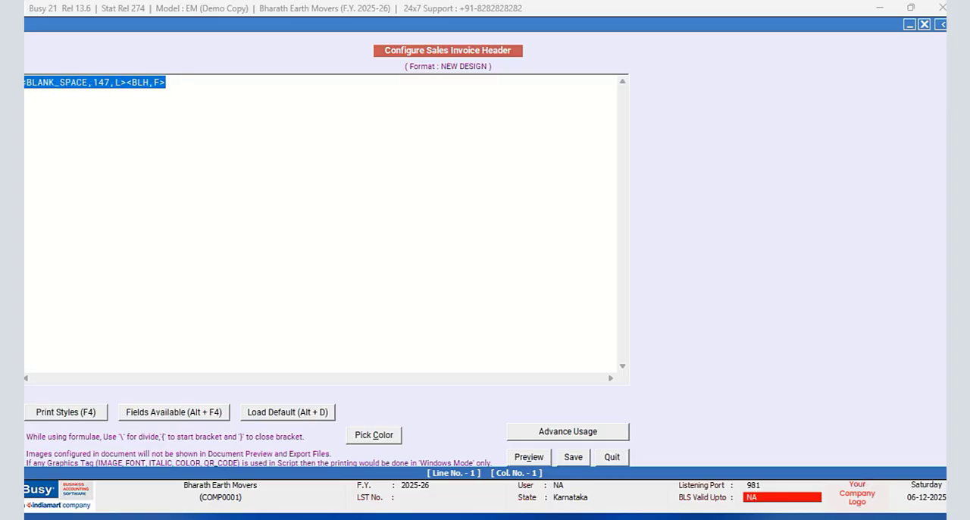
pyautogui.rightClick(35, 83)
pyautogui.click(65, 129)
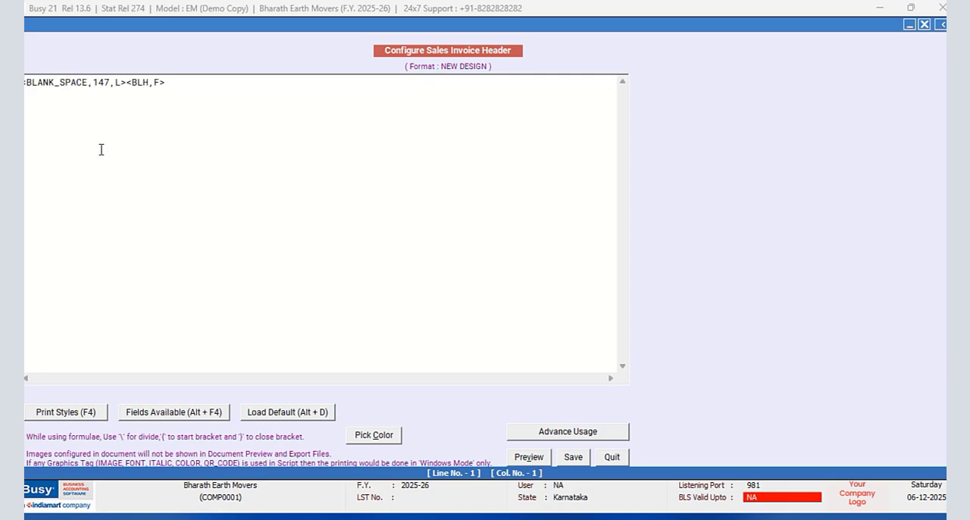
pyautogui.press('F4')
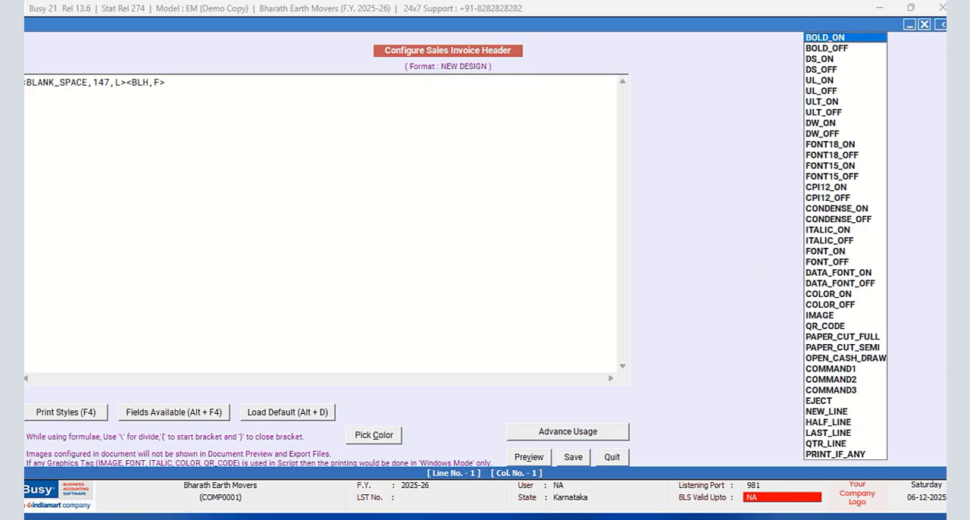
pyautogui.click(825, 188)
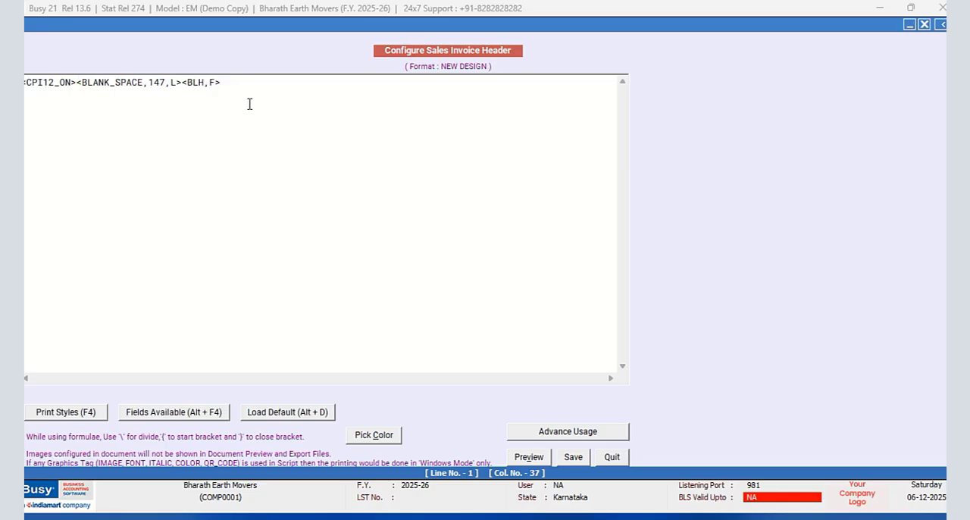
# - Close the first header line with the CPI12_OFF print style and set its BLANK_SPACE width to 176
pyautogui.press('F4')
pyautogui.doubleClick(847, 197)
pyautogui.write('L')
pyautogui.press('Left')
pyautogui.press('Left')
pyautogui.press('BackSpace')
pyautogui.press('BackSpace')
pyautogui.write('7')
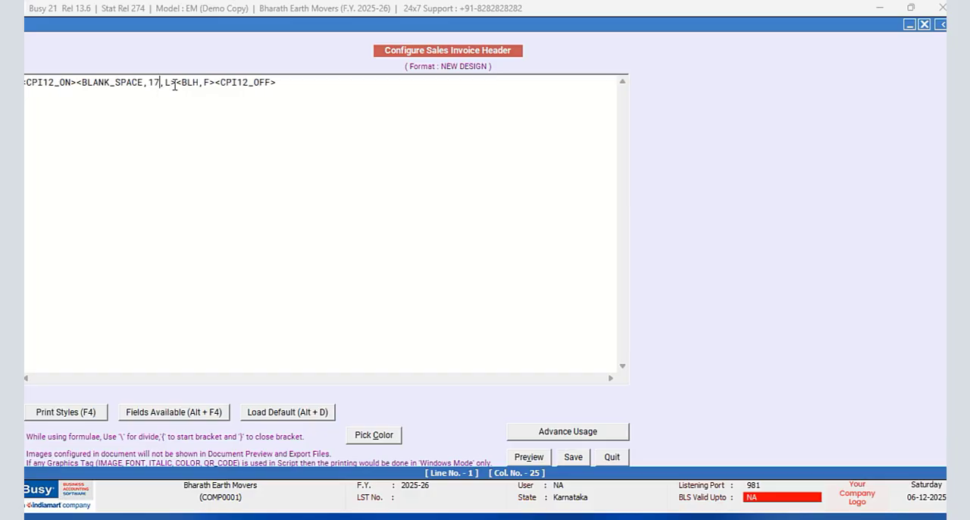
pyautogui.write('6')
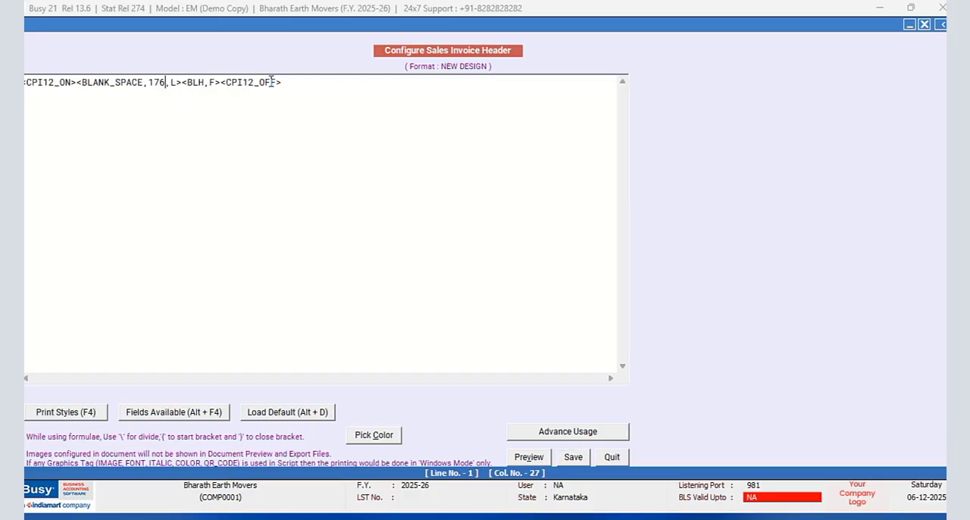
# - Copy the complete first header line, insert it again on lines 13 and 15, and save the header
pyautogui.moveTo(282, 82); pyautogui.dragTo(25, 81)
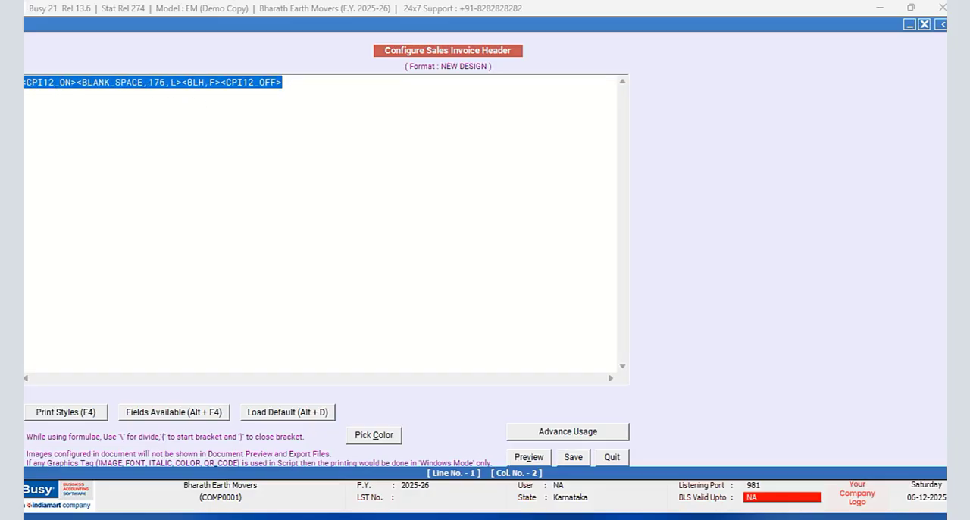
pyautogui.rightClick(30, 88)
pyautogui.click(57, 132)
pyautogui.click(299, 85)
pyautogui.press('Return')
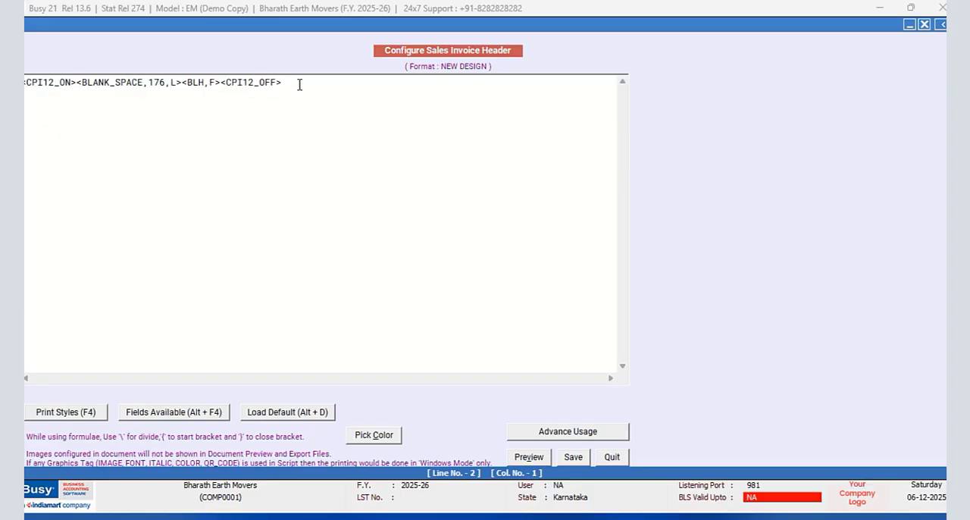
pyautogui.press('Return')
pyautogui.press('Return')
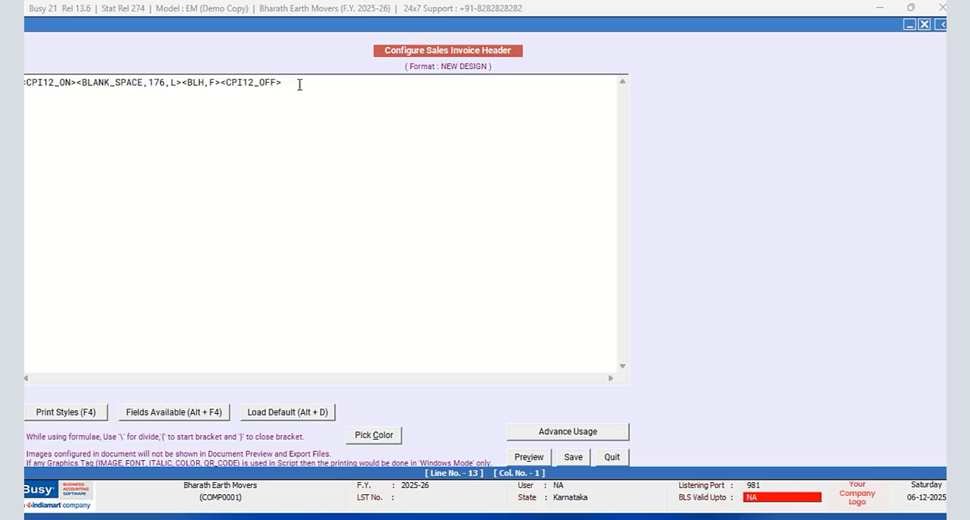
pyautogui.hotkey('ctrl', 'v')
pyautogui.press('Return')
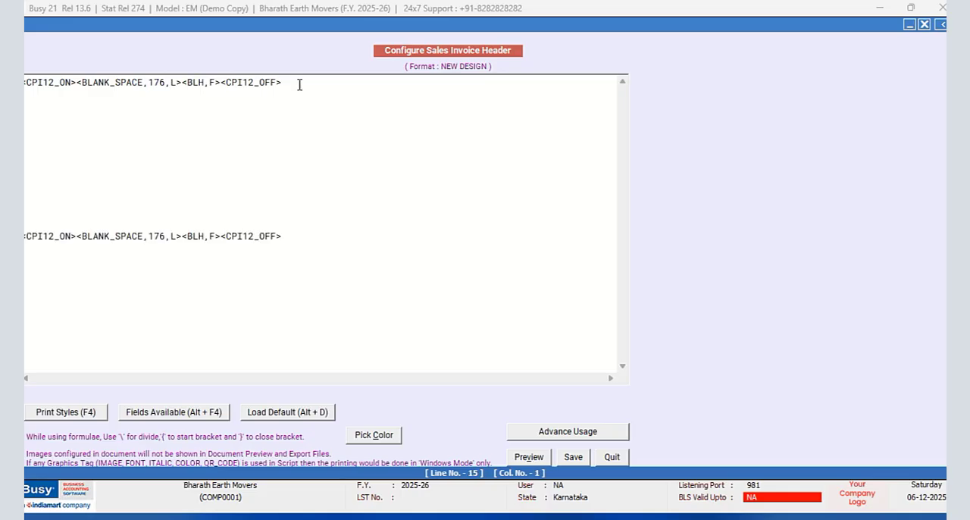
pyautogui.hotkey('ctrl', 'v')
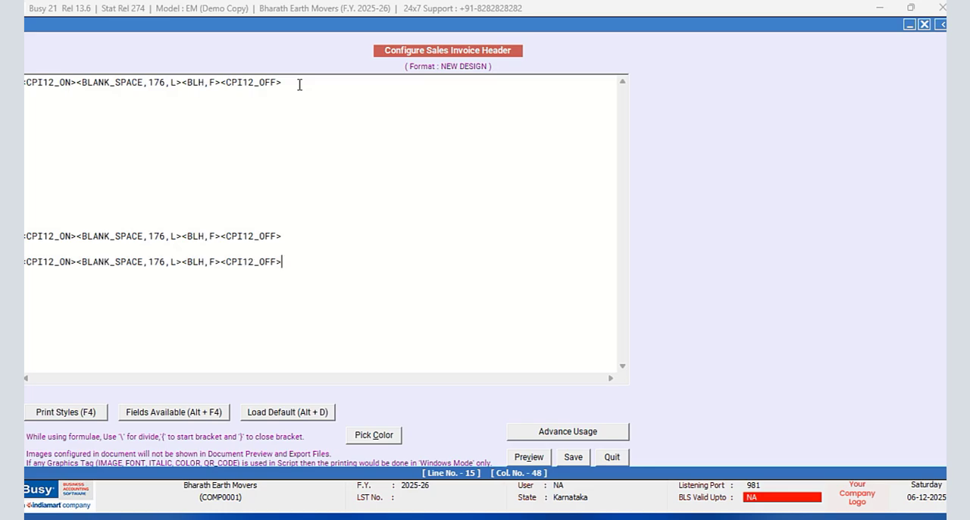
pyautogui.click(574, 458)
# - Paste the copied line into the Sub Totals and Grand Totals sections of the NEW DESIGN invoice body
pyautogui.click(300, 226)
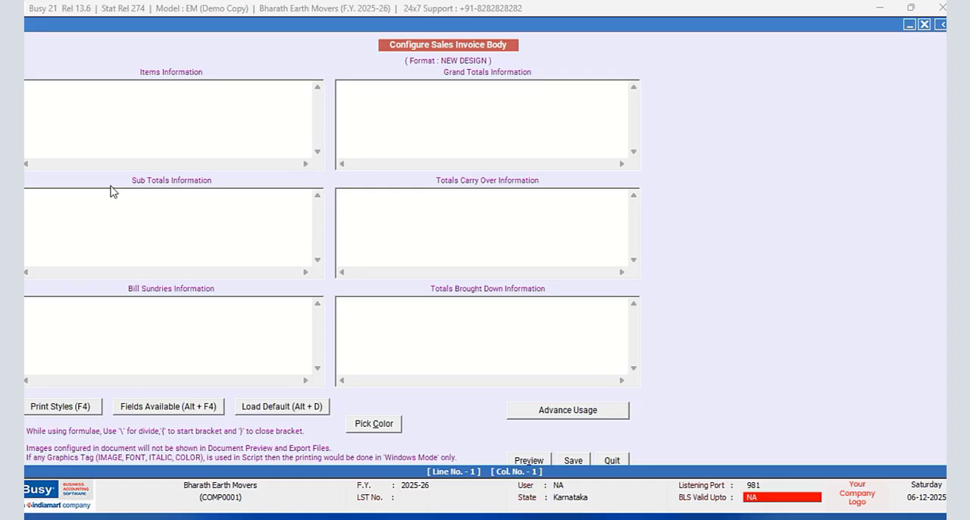
pyautogui.rightClick(106, 193)
pyautogui.click(143, 251)
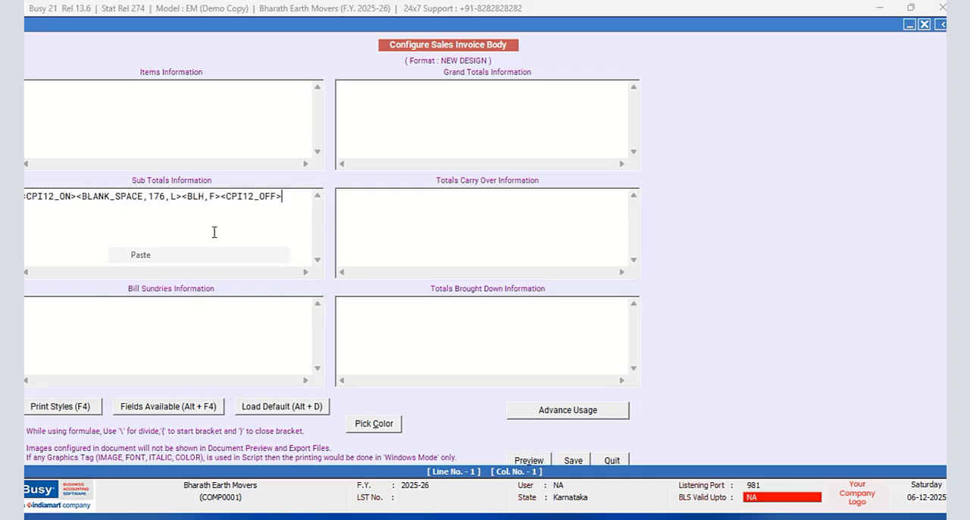
pyautogui.click(342, 87)
pyautogui.rightClick(342, 87)
pyautogui.click(378, 151)
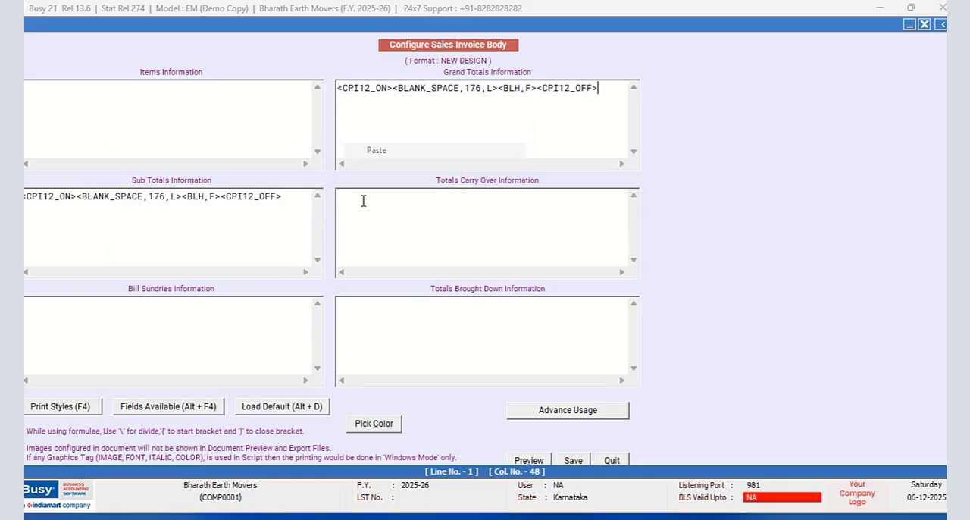
# - Paste the same line into Totals Carry Over and on the second line of Totals Brought Down, and save the body
pyautogui.click(361, 199)
pyautogui.rightClick(361, 198)
pyautogui.click(392, 260)
pyautogui.click(363, 302)
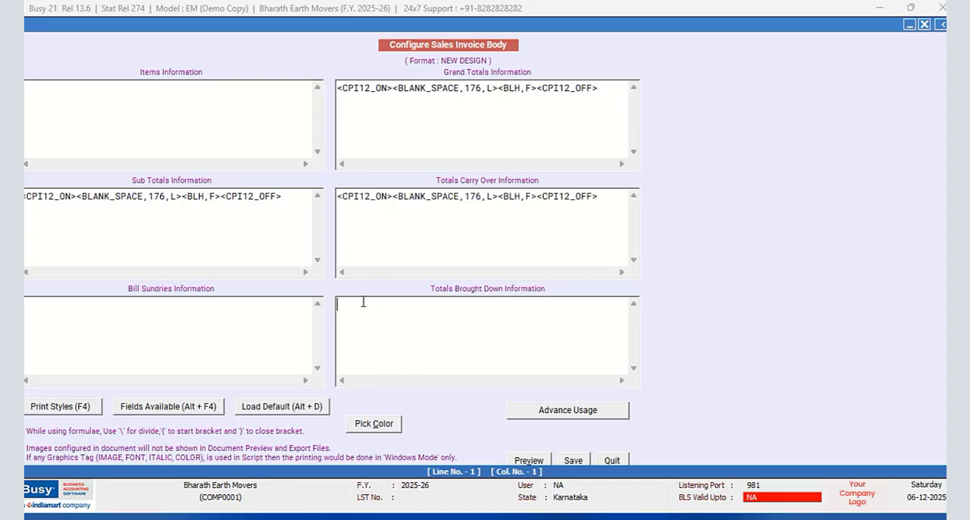
pyautogui.hotkey('ctrl', 'v')
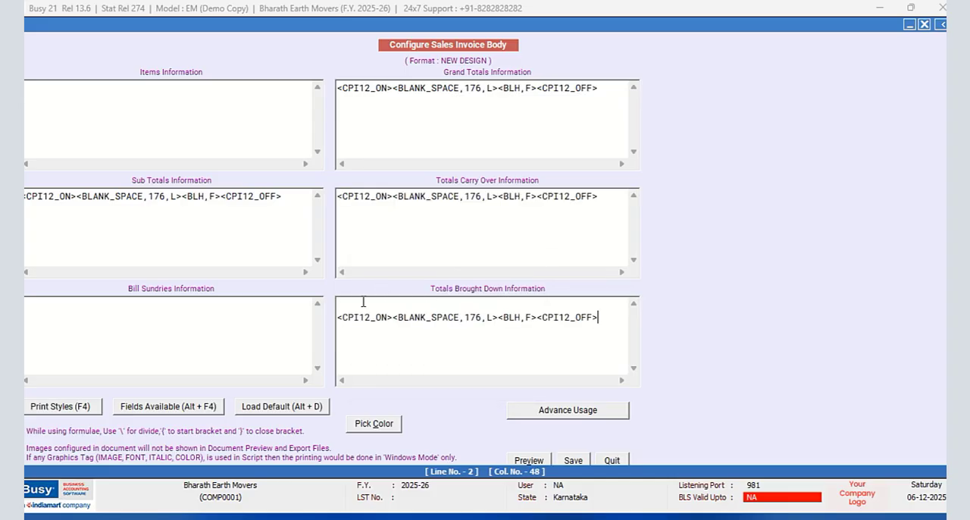
pyautogui.click(573, 460)
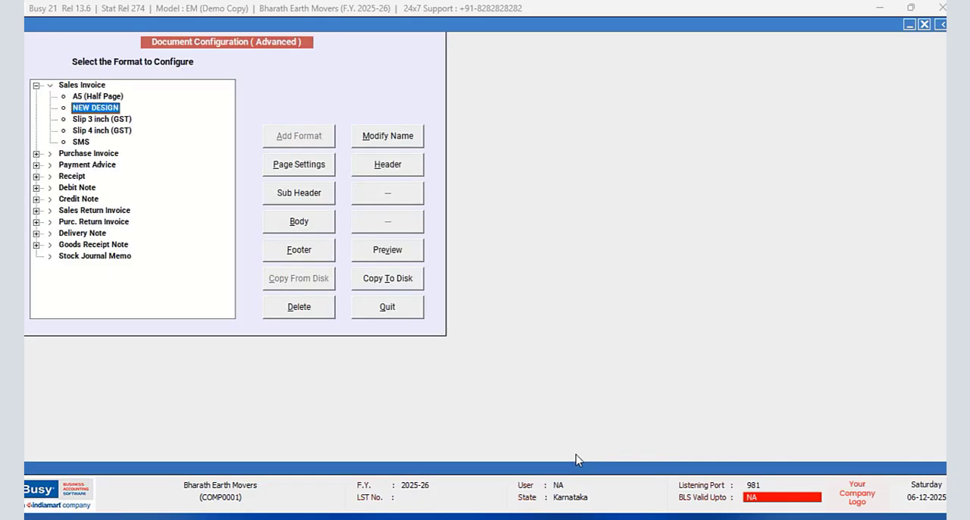
# - Paste the copied line into the NEW DESIGN invoice footer, save it, and leave the advanced document configuration
pyautogui.click(297, 250)
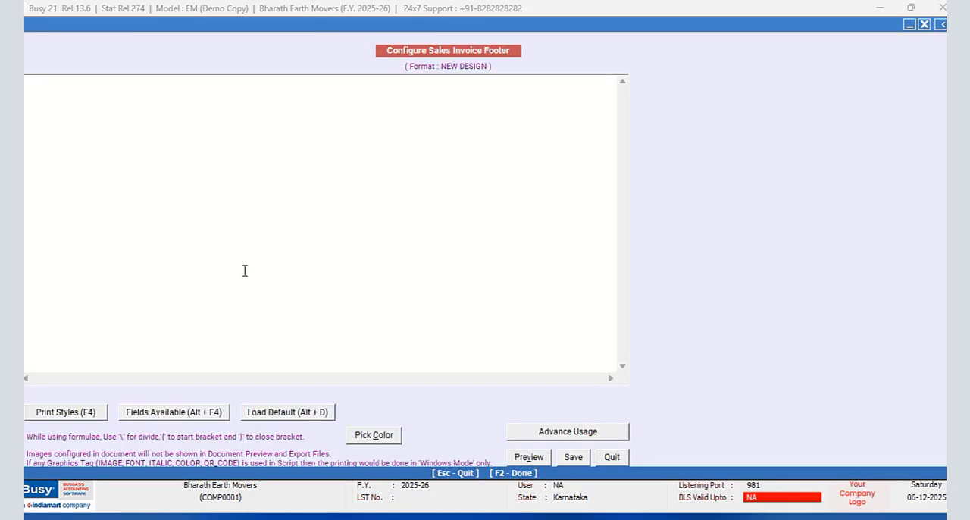
pyautogui.rightClick(94, 100)
pyautogui.click(128, 157)
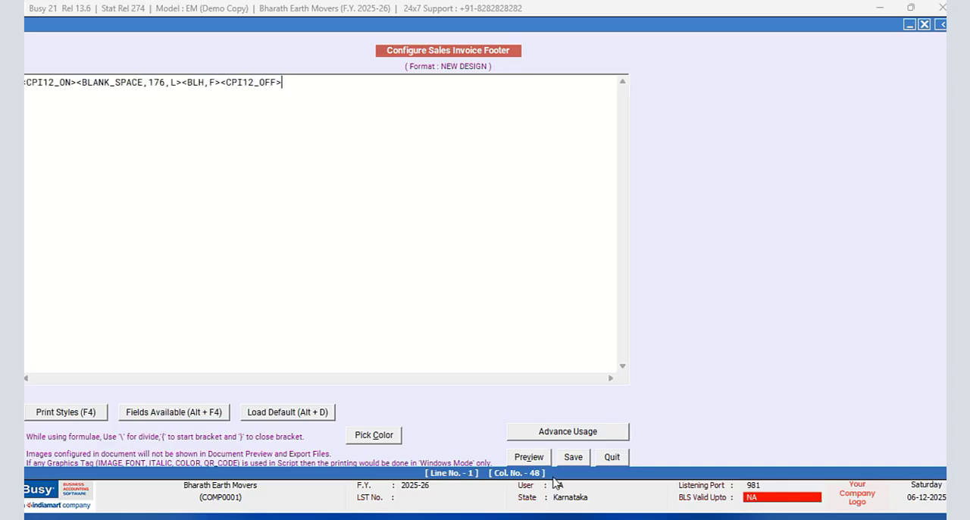
pyautogui.click(573, 459)
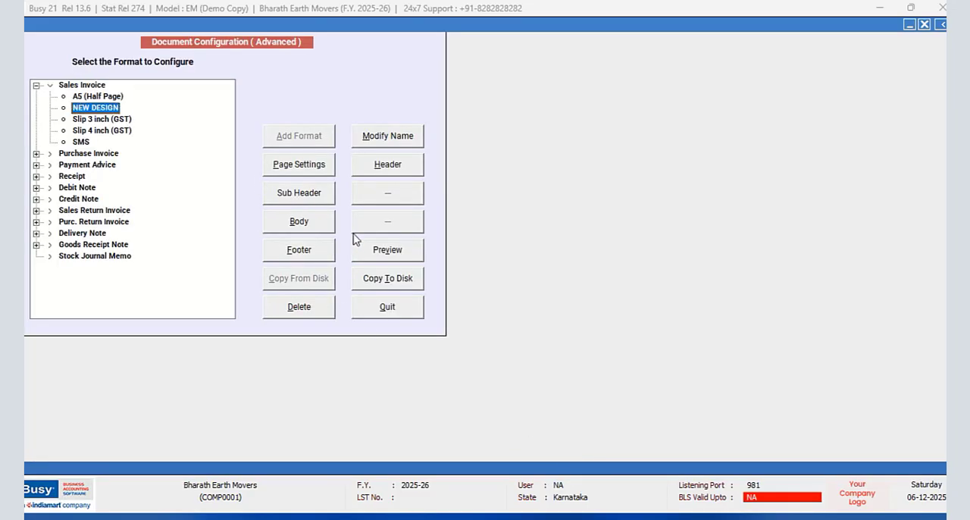
pyautogui.click(386, 306)
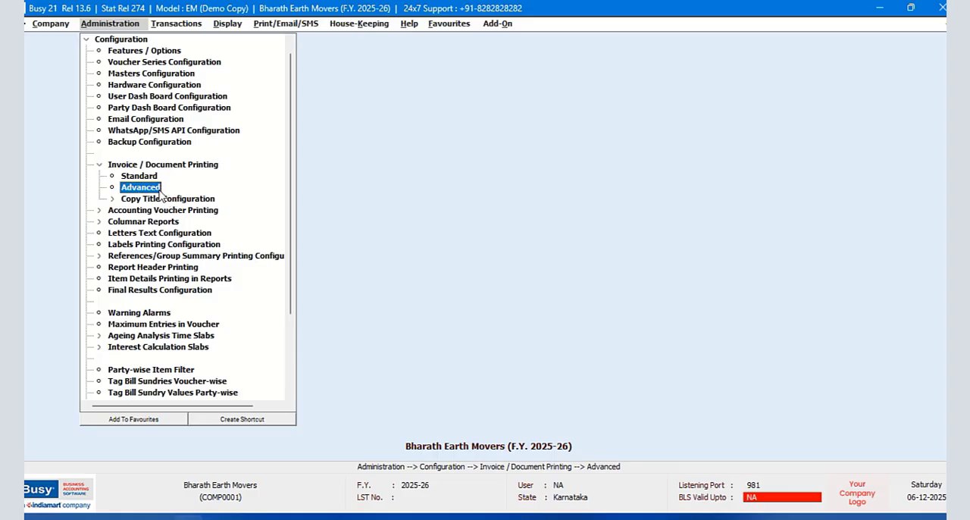
# - Set the NEW DESIGN format's paper left margin to 0.2 inches in its printer configuration and save the page settings
pyautogui.click(36, 85)
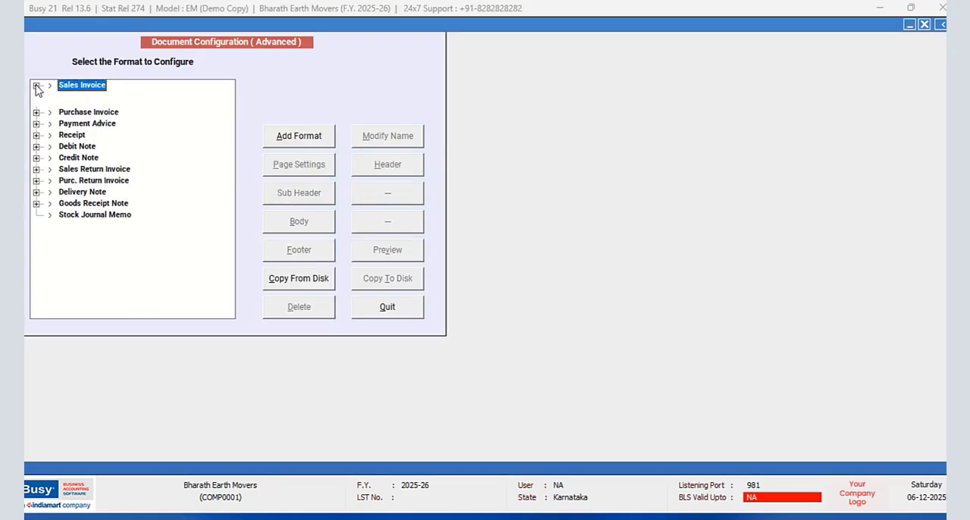
pyautogui.click(95, 108)
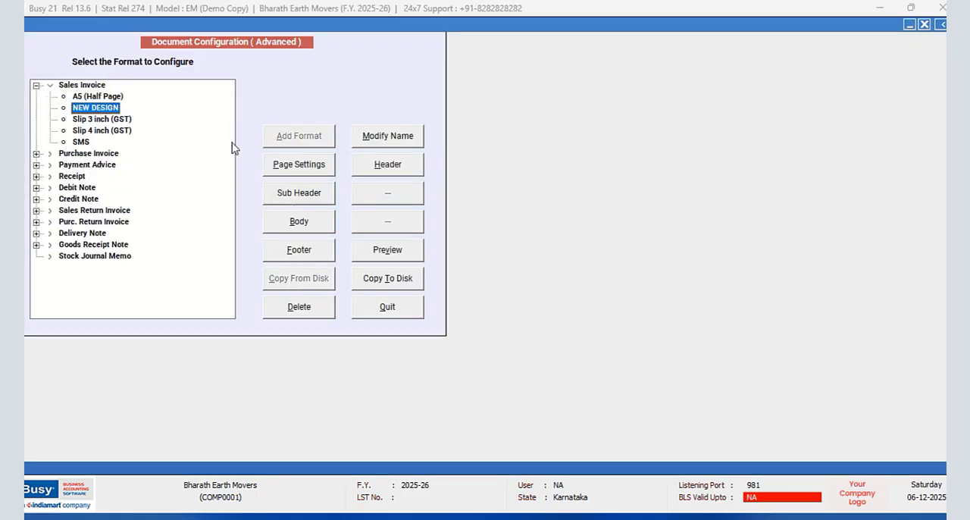
pyautogui.click(293, 165)
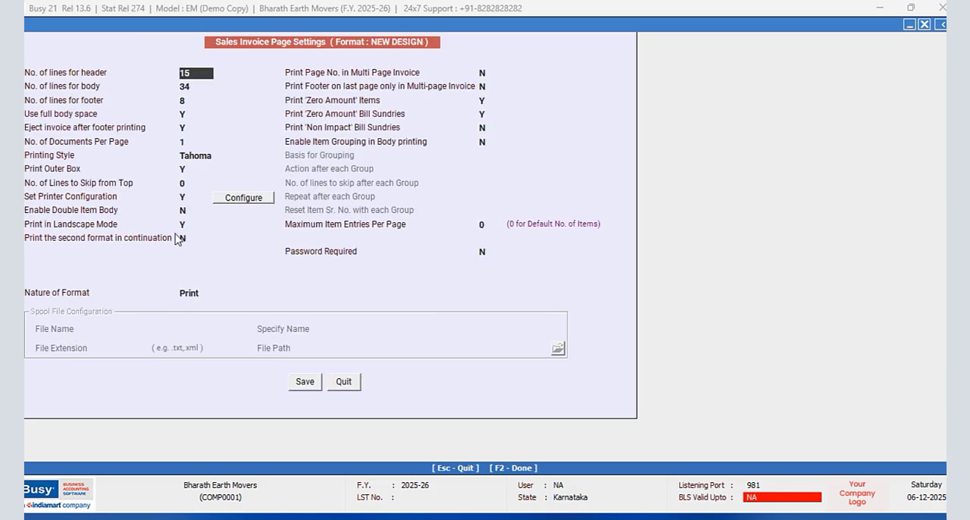
pyautogui.click(248, 200)
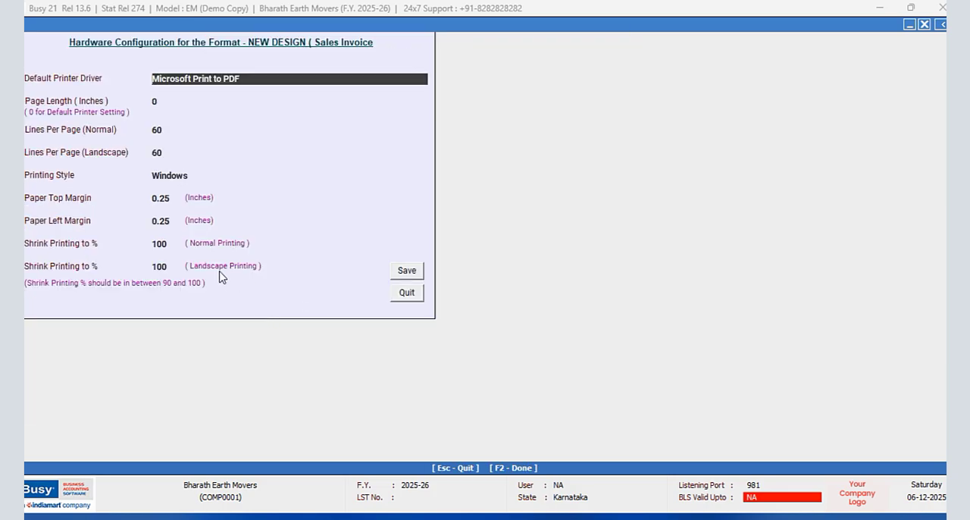
pyautogui.click(174, 220)
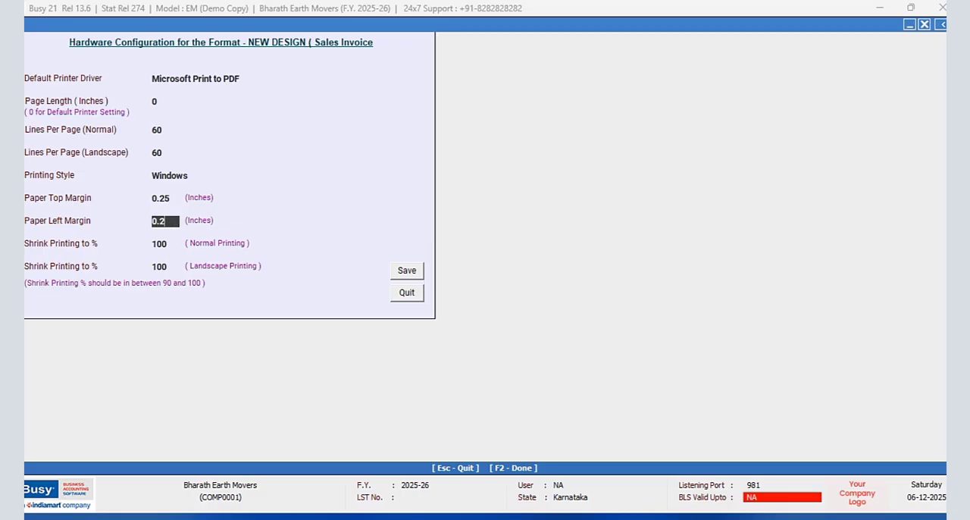
pyautogui.click(408, 272)
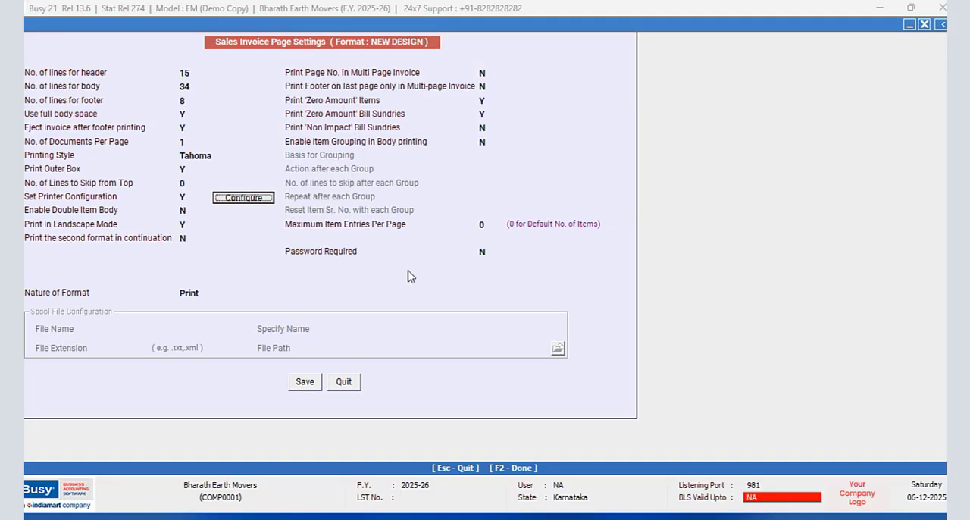
pyautogui.click(299, 383)
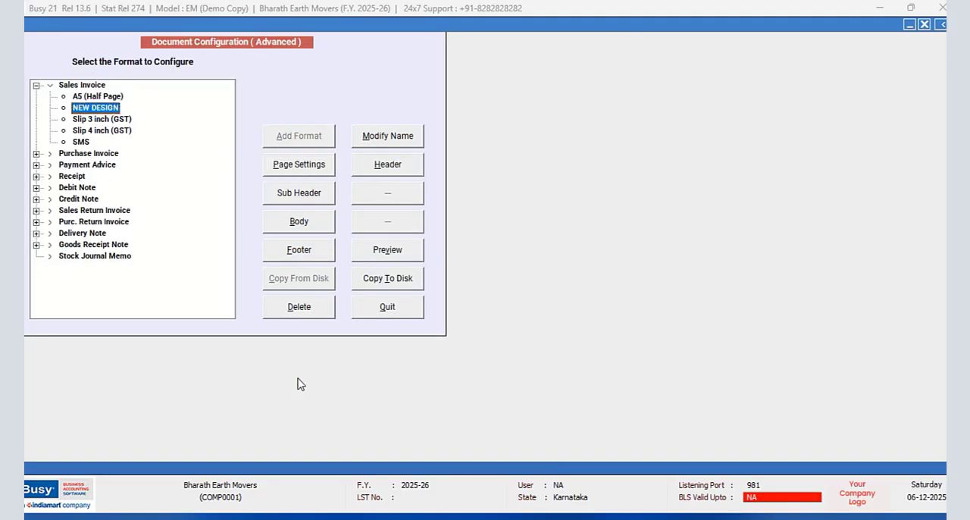
pyautogui.click(383, 317)
# - Open the sales voucher dated 05-04-2025 in the Main series for modification and examine its print preview
pyautogui.click(176, 23)
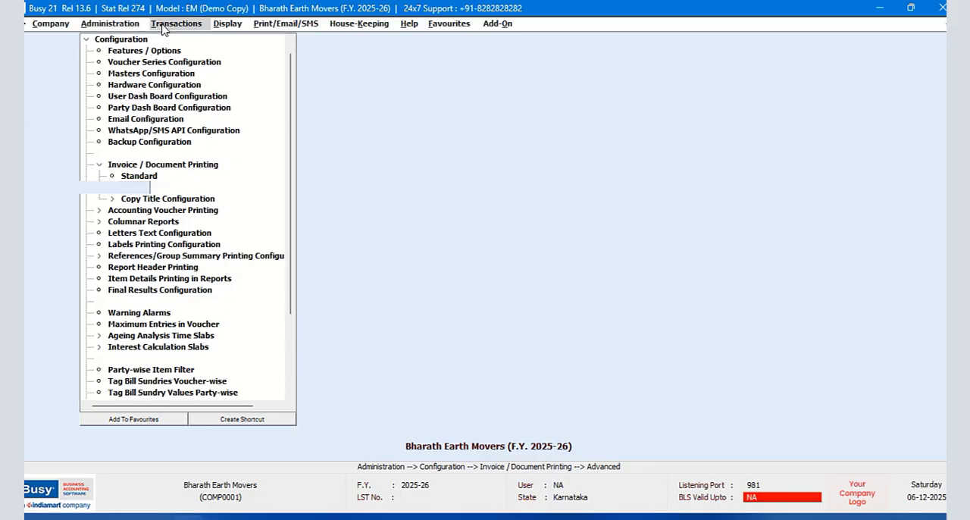
pyautogui.click(194, 64)
pyautogui.click(168, 82)
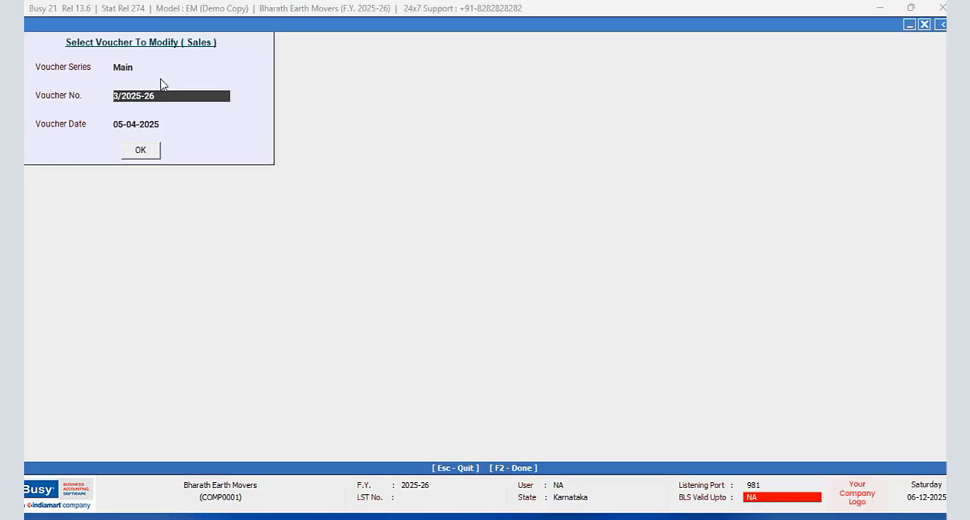
pyautogui.click(140, 154)
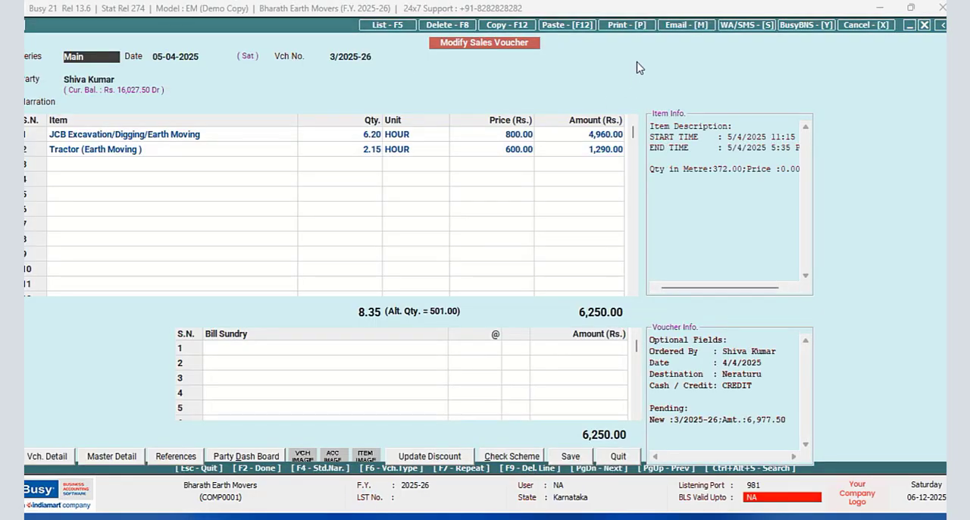
pyautogui.click(615, 25)
pyautogui.click(461, 275)
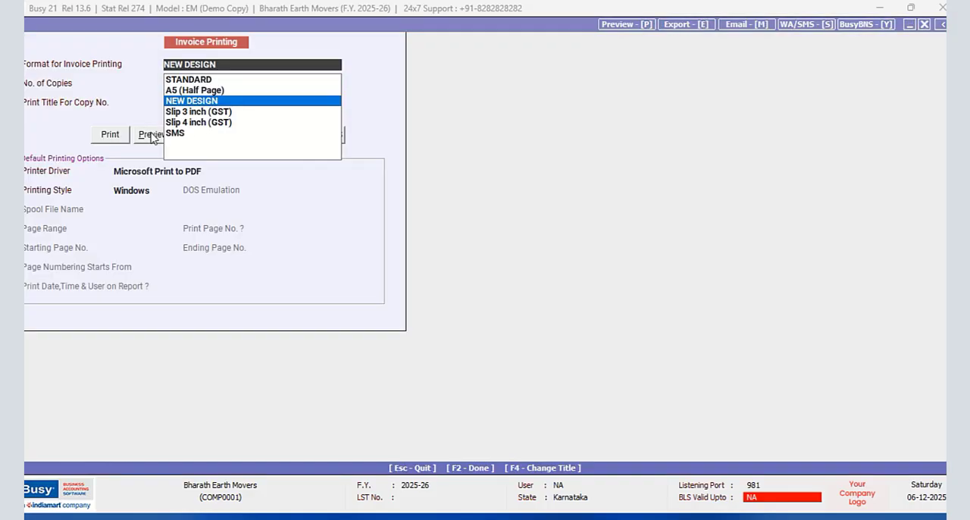
pyautogui.click(150, 133)
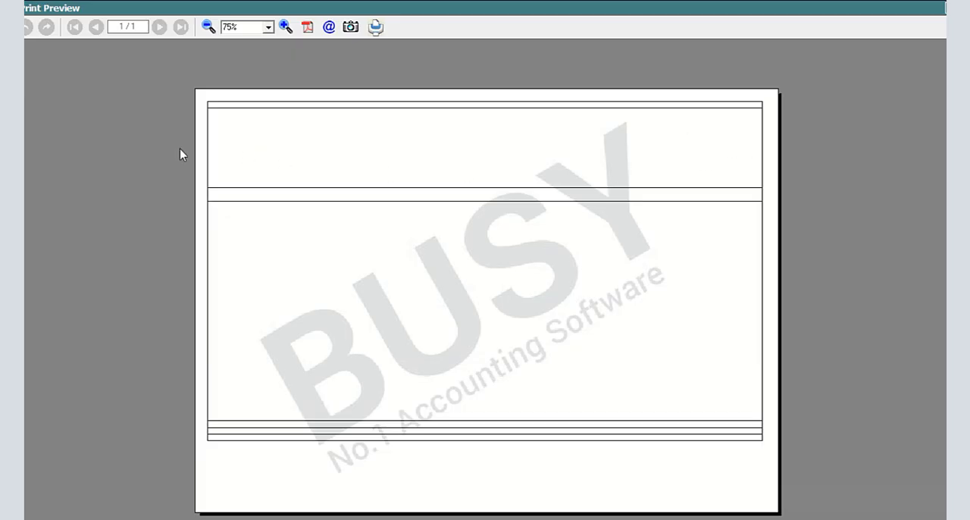
pyautogui.press('Escape')
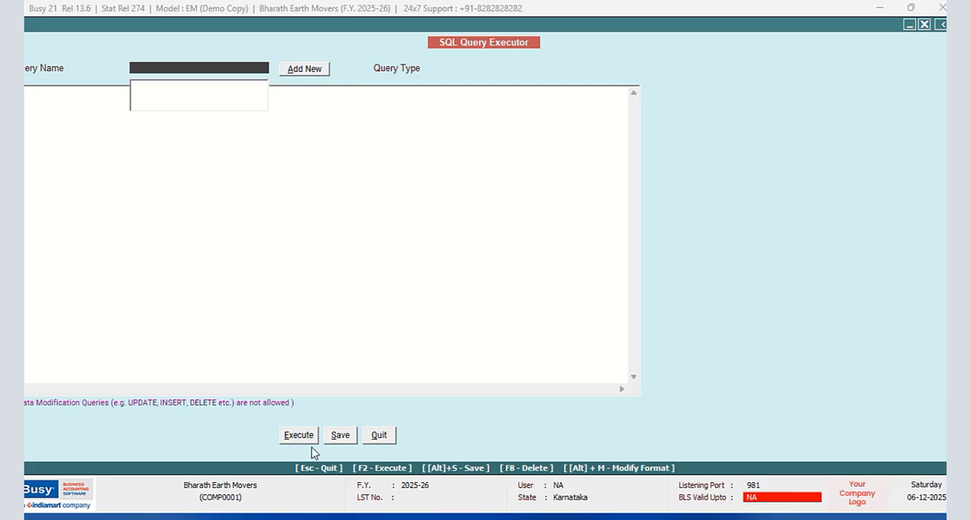
pyautogui.click(381, 437)
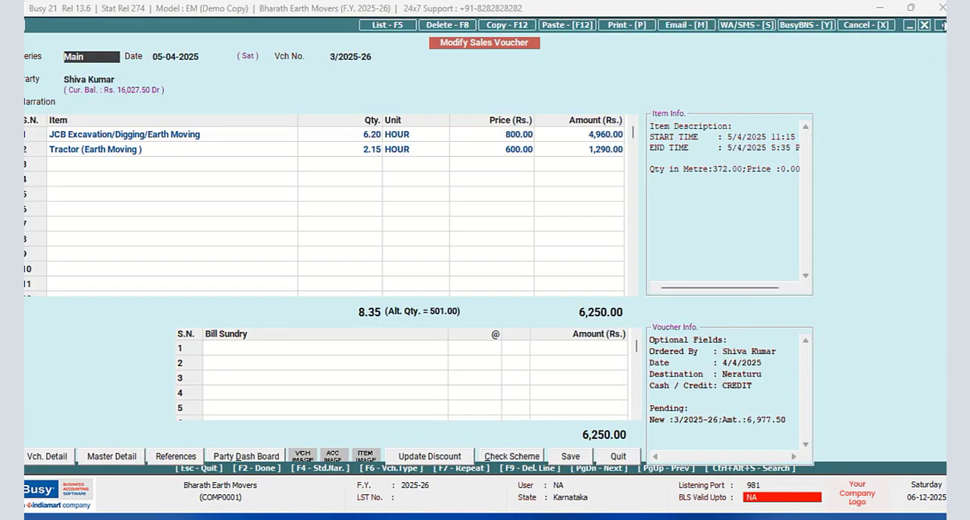
# - Open the header of the NEW DESIGN sales invoice format in the advanced document printing configuration
pyautogui.click(942, 26)
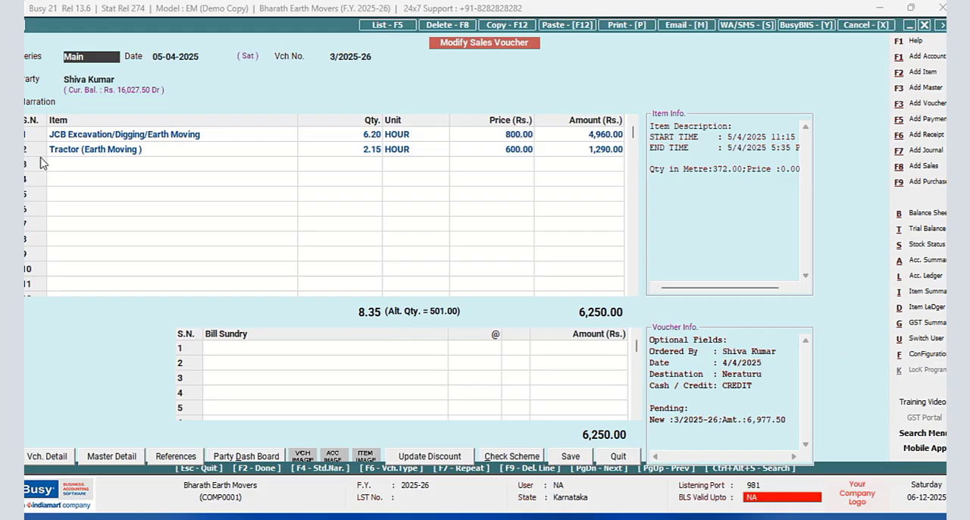
pyautogui.click(918, 356)
pyautogui.click(148, 129)
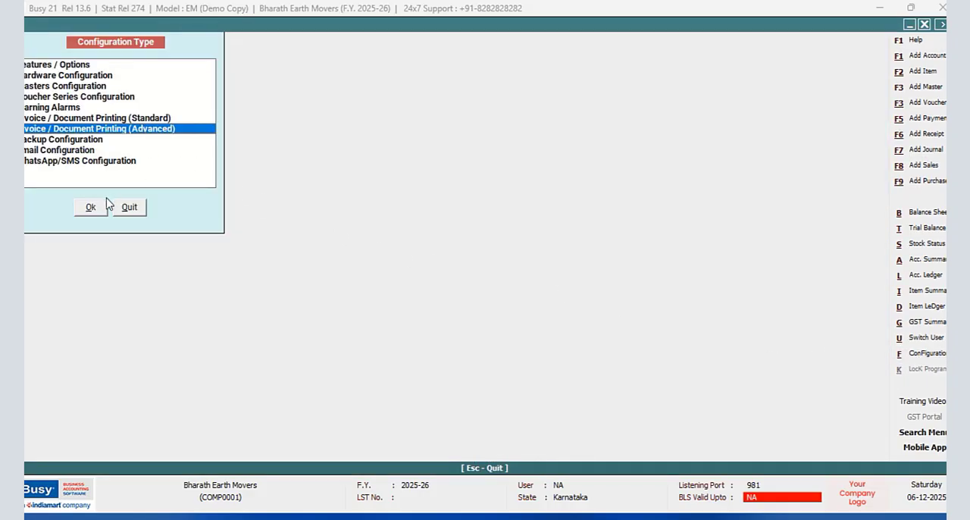
pyautogui.click(103, 207)
pyautogui.click(35, 85)
pyautogui.click(89, 107)
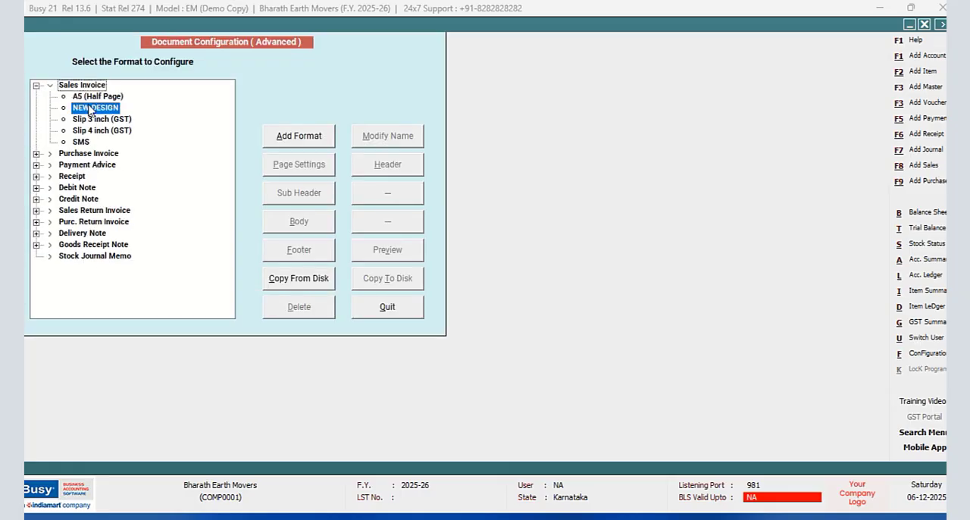
pyautogui.click(407, 168)
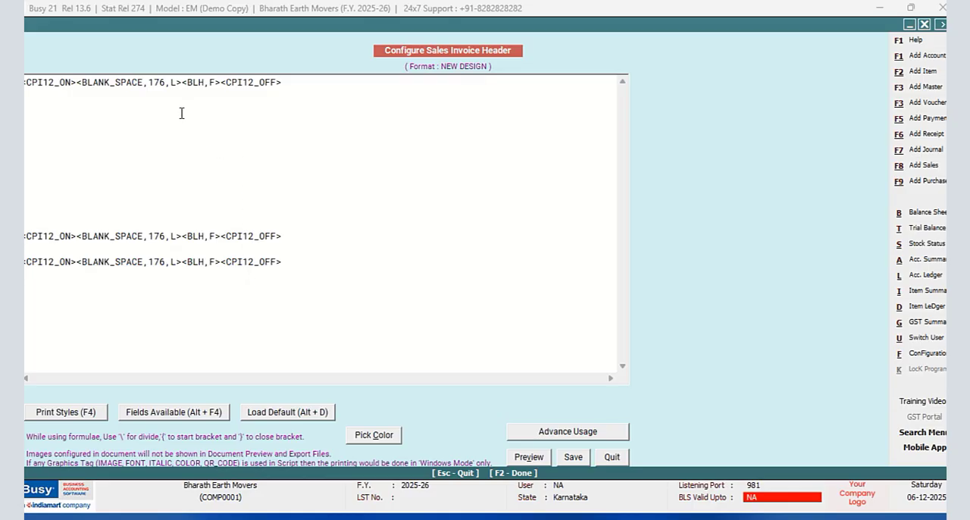
# - Set the BLANK_SPACE width in the first line of the NEW DESIGN header to 82
pyautogui.click(165, 84)
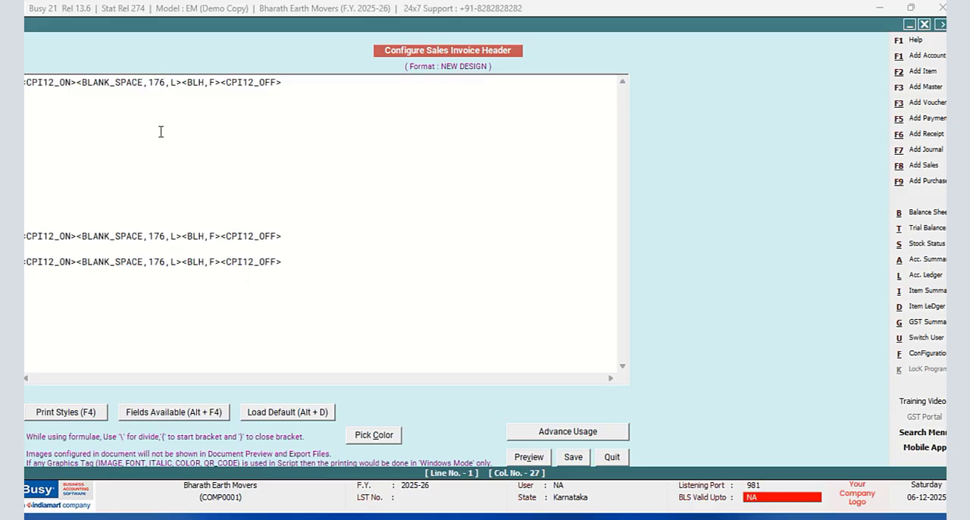
pyautogui.press('BackSpace')
pyautogui.press('BackSpace')
pyautogui.press('BackSpace')
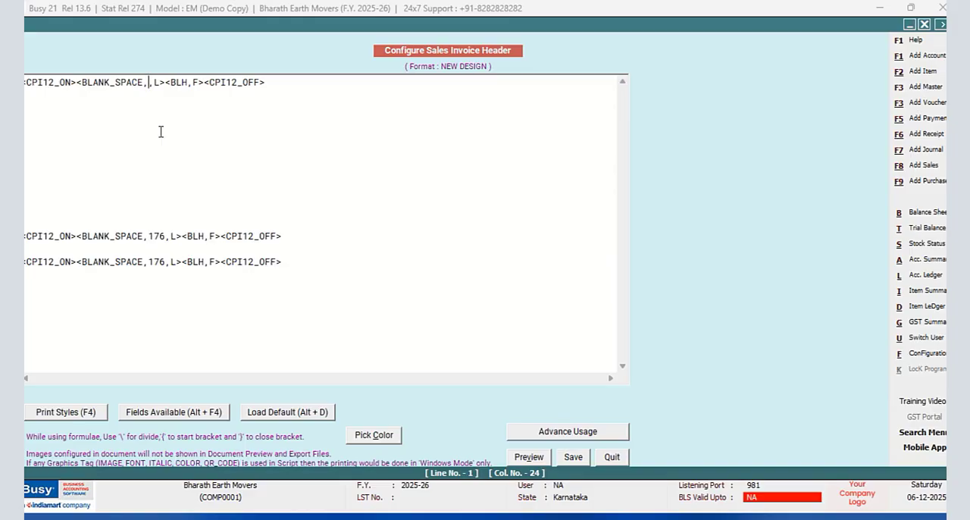
pyautogui.write('85')
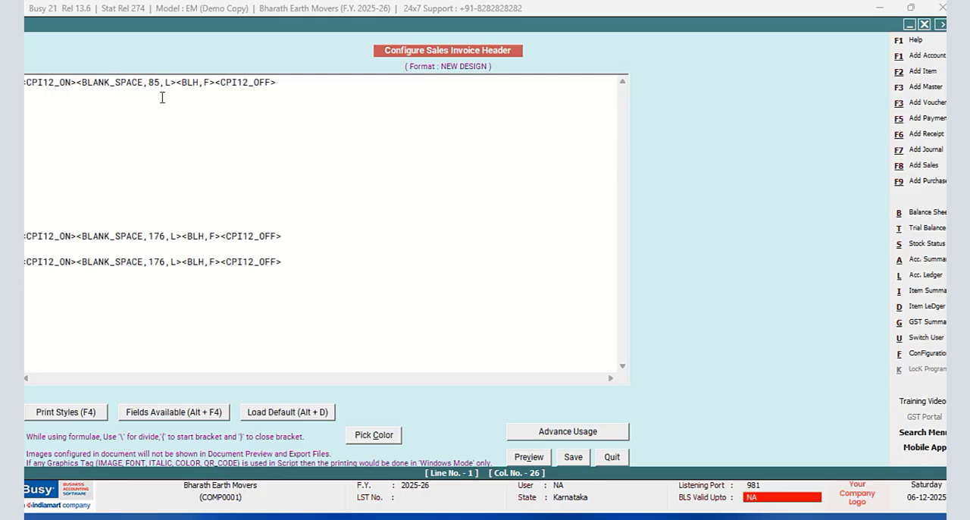
pyautogui.press('BackSpace')
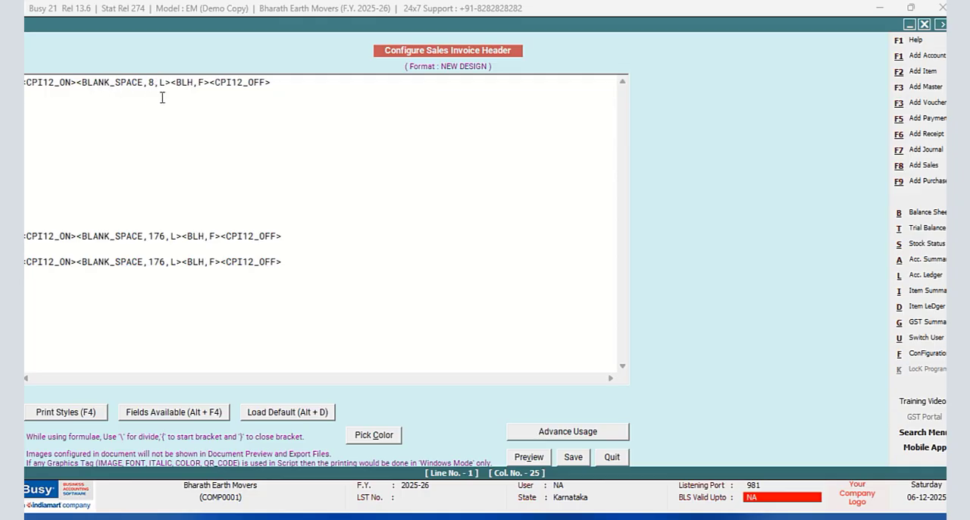
pyautogui.write('2')
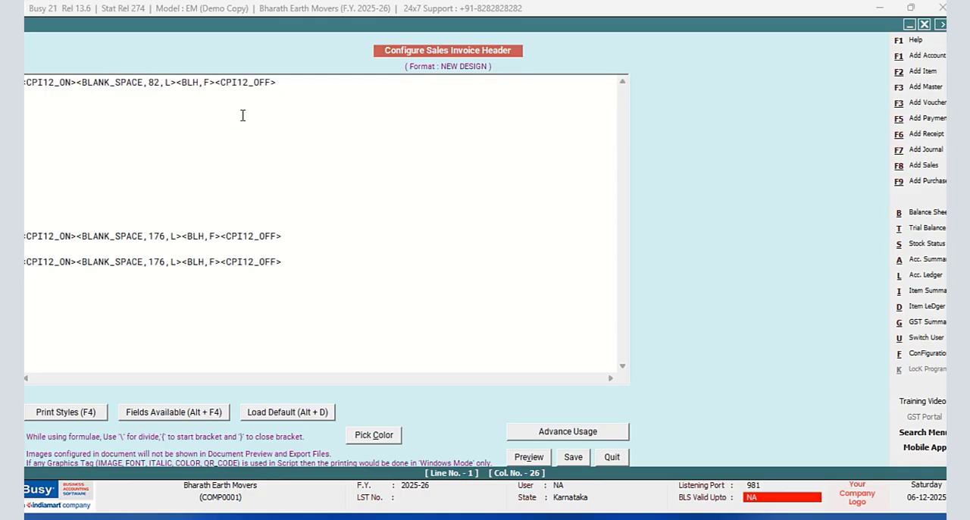
# - Copy the header's first line and paste it over the BLANK_SPACE line on line 13
pyautogui.hotkey('shift', 'Left')
pyautogui.hotkey('shift', 'Left')
pyautogui.hotkey('shift', 'Left')
pyautogui.hotkey('shift', 'Left')
pyautogui.hotkey('shift', 'Left')
pyautogui.hotkey('shift', 'Left')
pyautogui.hotkey('shift', 'Left')
pyautogui.hotkey('shift', 'Left')
pyautogui.hotkey('shift', 'Left')
pyautogui.hotkey('shift', 'Left')
pyautogui.hotkey('shift', 'Left')
pyautogui.hotkey('shift', 'Left')
pyautogui.hotkey('shift', 'Left')
pyautogui.hotkey('shift', 'Left')
pyautogui.hotkey('shift', 'Left')
pyautogui.hotkey('shift', 'Left')
pyautogui.hotkey('shift', 'Left')
pyautogui.hotkey('shift', 'Left')
pyautogui.hotkey('shift', 'Left')
pyautogui.hotkey('shift', 'Left')
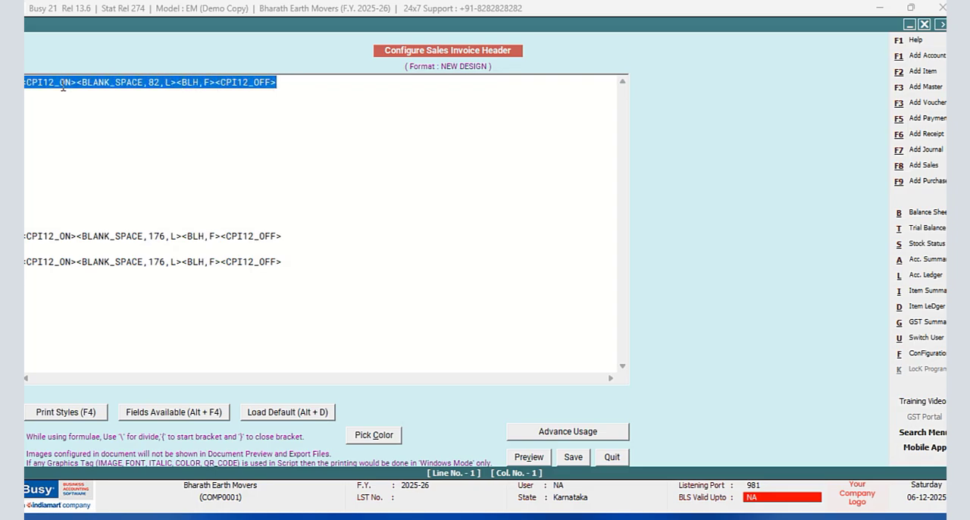
pyautogui.rightClick(63, 88)
pyautogui.click(89, 130)
pyautogui.click(285, 235)
pyautogui.hotkey('shift', 'Left')
pyautogui.hotkey('shift', 'Left')
pyautogui.hotkey('shift', 'Left')
pyautogui.hotkey('shift', 'Left')
pyautogui.hotkey('shift', 'Left')
pyautogui.hotkey('shift', 'Left')
pyautogui.hotkey('shift', 'Left')
pyautogui.hotkey('shift', 'Left')
pyautogui.hotkey('shift', 'Left')
pyautogui.hotkey('shift', 'Left')
pyautogui.hotkey('shift', 'Left')
pyautogui.hotkey('shift', 'Left')
pyautogui.hotkey('shift', 'Left')
pyautogui.hotkey('shift', 'Left')
pyautogui.hotkey('shift', 'Left')
pyautogui.hotkey('shift', 'Left')
pyautogui.hotkey('shift', 'Left')
pyautogui.hotkey('shift', 'Left')
pyautogui.hotkey('shift', 'Left')
pyautogui.hotkey('shift', 'Left')
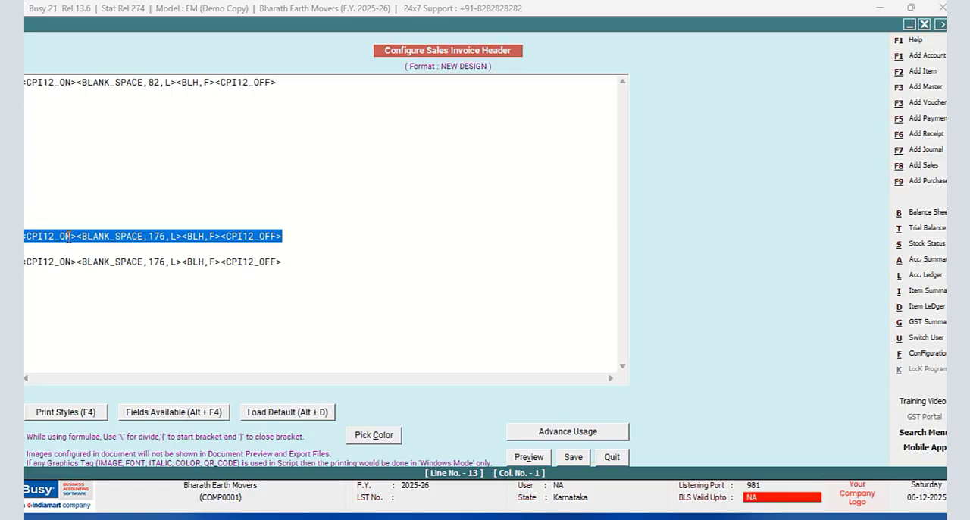
pyautogui.rightClick(68, 237)
pyautogui.click(126, 303)
# - Replace the BLANK_SPACE line on header line 15 with the copied line and save the header
pyautogui.moveTo(286, 262); pyautogui.dragTo(24, 263)
pyautogui.rightClick(53, 270)
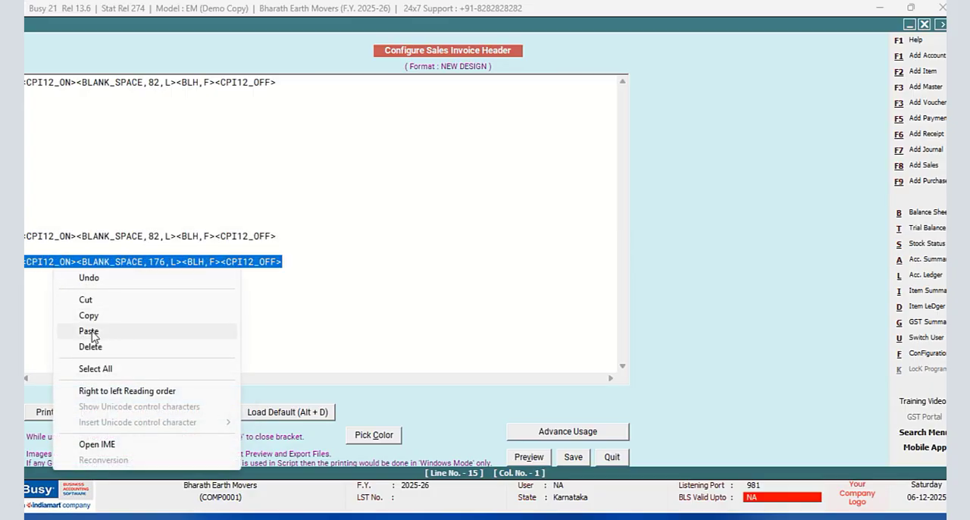
pyautogui.click(118, 329)
pyautogui.click(579, 459)
# - In the NEW DESIGN body, replace the Sub Totals and Grand Totals lines with the copied 82-width line
pyautogui.click(322, 226)
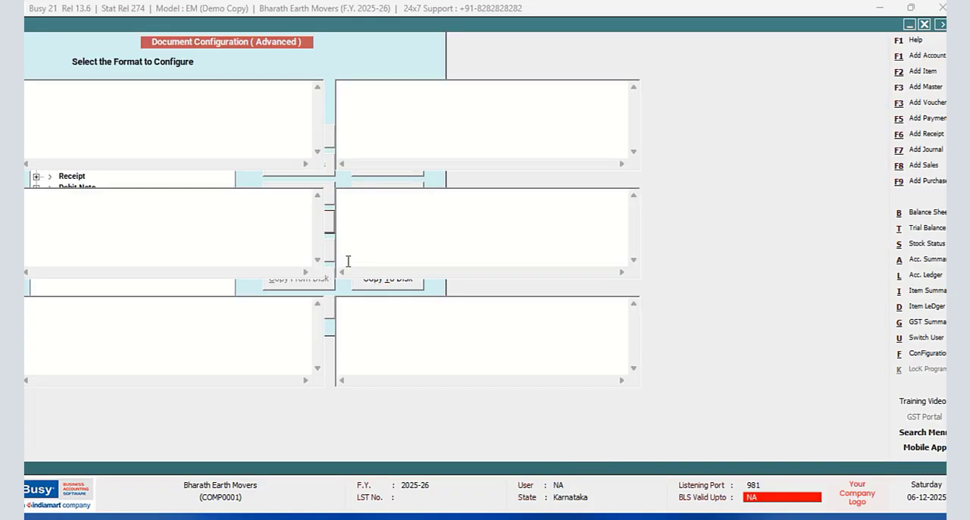
pyautogui.moveTo(291, 198); pyautogui.dragTo(25, 197)
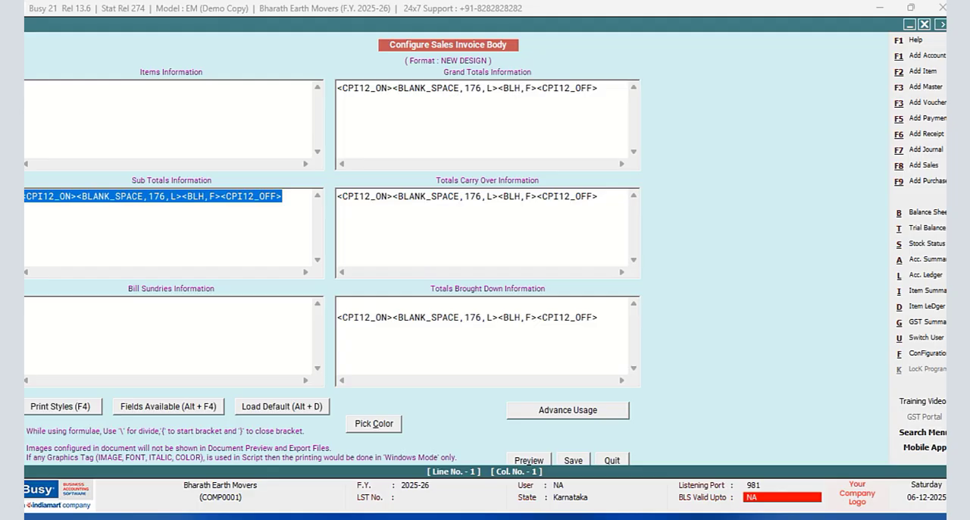
pyautogui.rightClick(29, 197)
pyautogui.click(87, 316)
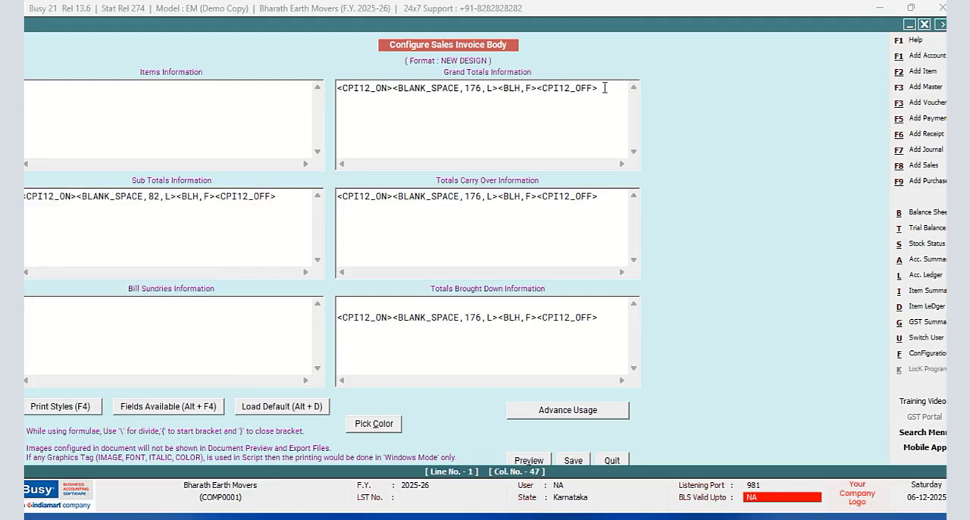
pyautogui.moveTo(605, 88); pyautogui.dragTo(329, 91)
pyautogui.rightClick(383, 94)
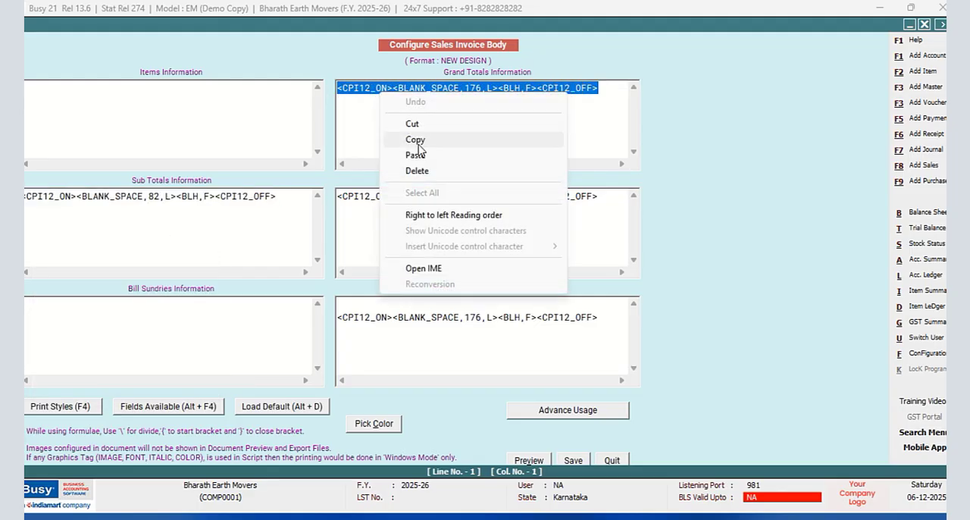
pyautogui.click(409, 153)
# - Replace the Totals Carry Over and Totals Brought Down lines with the same copied line and save the body
pyautogui.moveTo(611, 197); pyautogui.dragTo(318, 199)
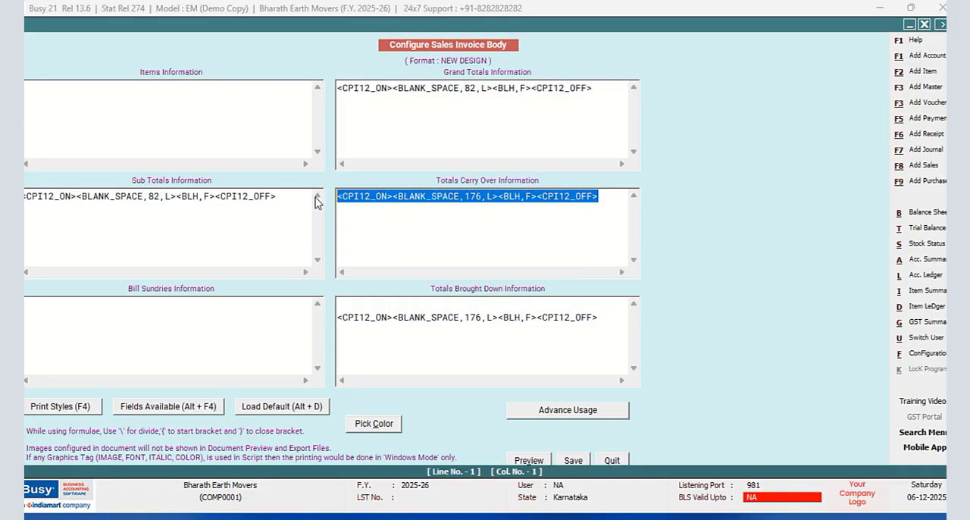
pyautogui.rightClick(350, 197)
pyautogui.click(398, 262)
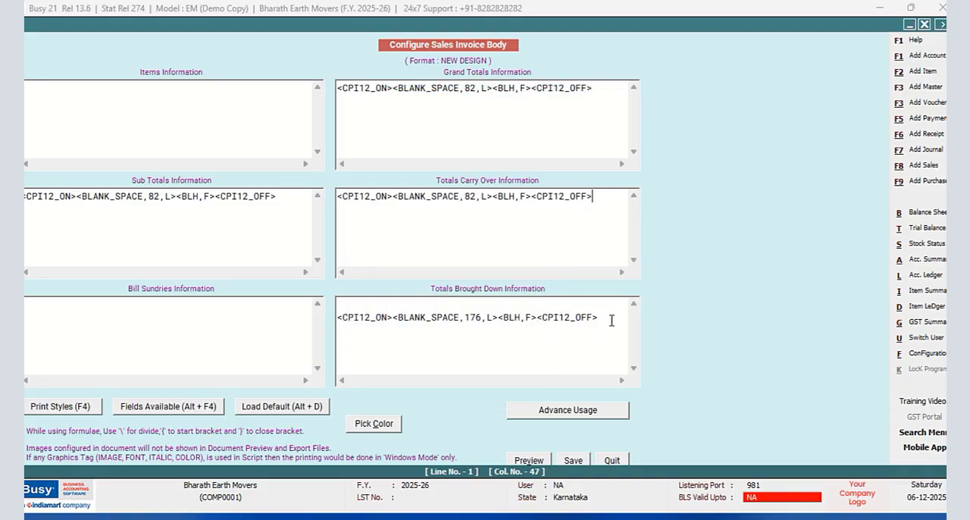
pyautogui.moveTo(612, 319); pyautogui.dragTo(315, 335)
pyautogui.rightClick(377, 322)
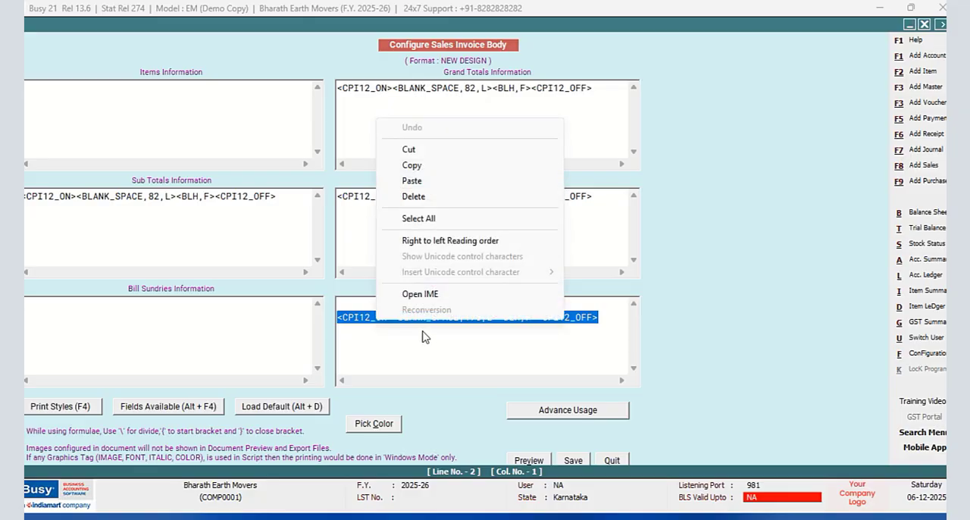
pyautogui.click(413, 182)
pyautogui.click(569, 462)
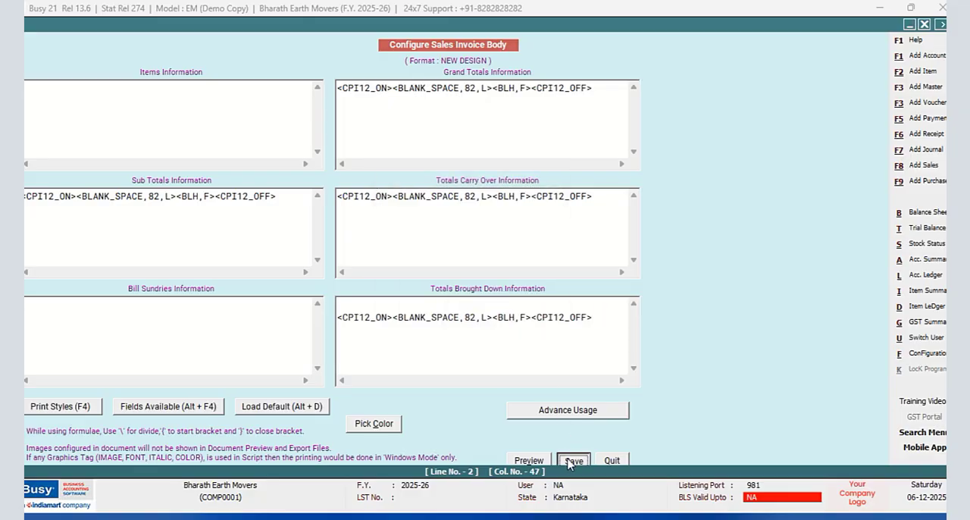
# - Replace the NEW DESIGN footer line with the copied line, save it, and return to the sales voucher
pyautogui.click(312, 256)
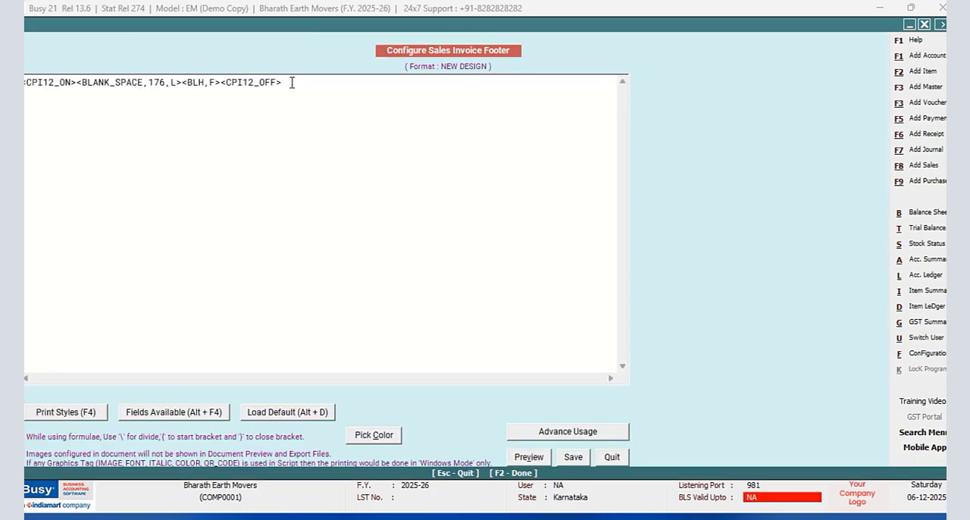
pyautogui.moveTo(291, 83); pyautogui.dragTo(17, 82)
pyautogui.rightClick(42, 84)
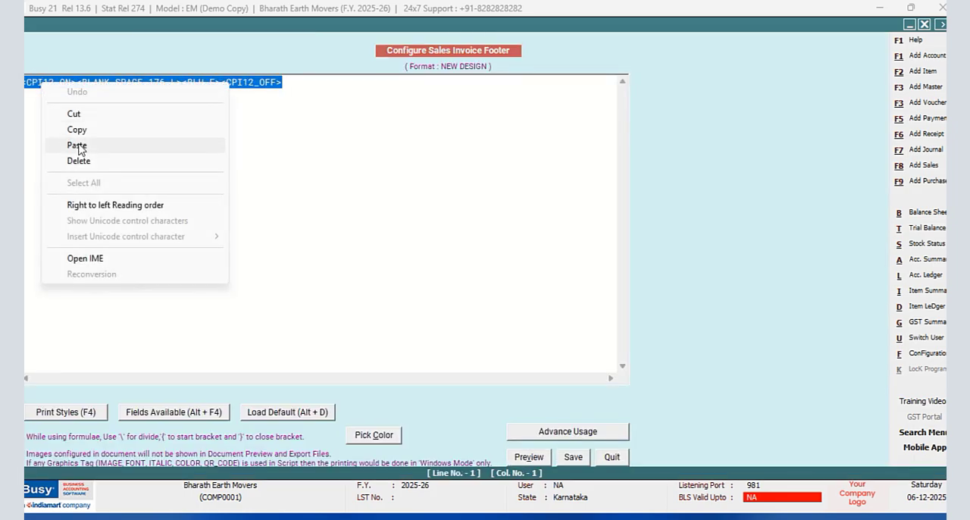
pyautogui.click(79, 146)
pyautogui.click(566, 460)
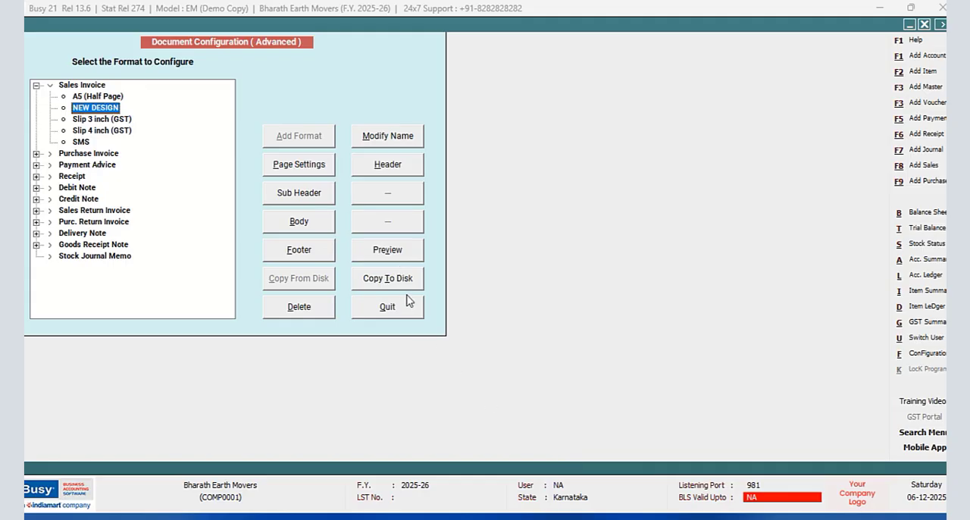
pyautogui.click(407, 303)
pyautogui.click(142, 215)
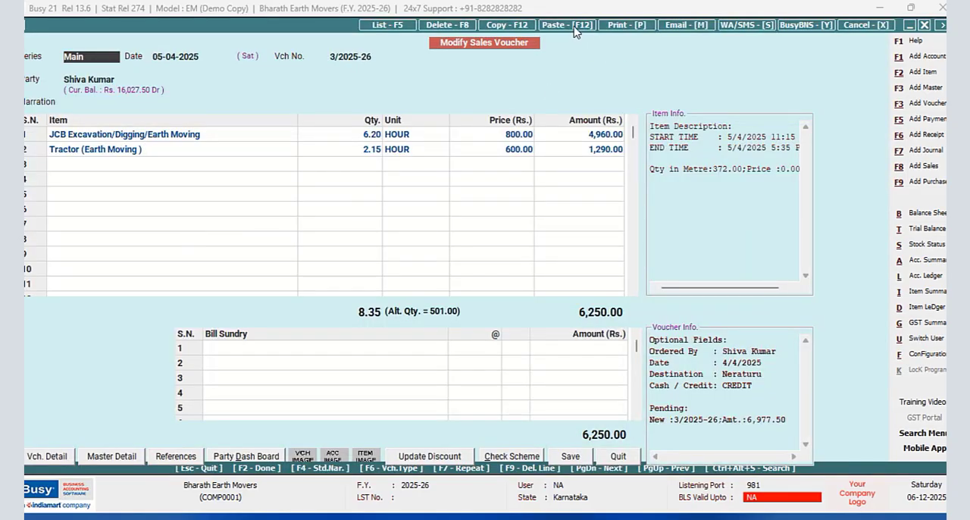
# - Preview the sales voucher as a sales invoice in the NEW DESIGN format, check the box layout, and close the preview
pyautogui.click(628, 27)
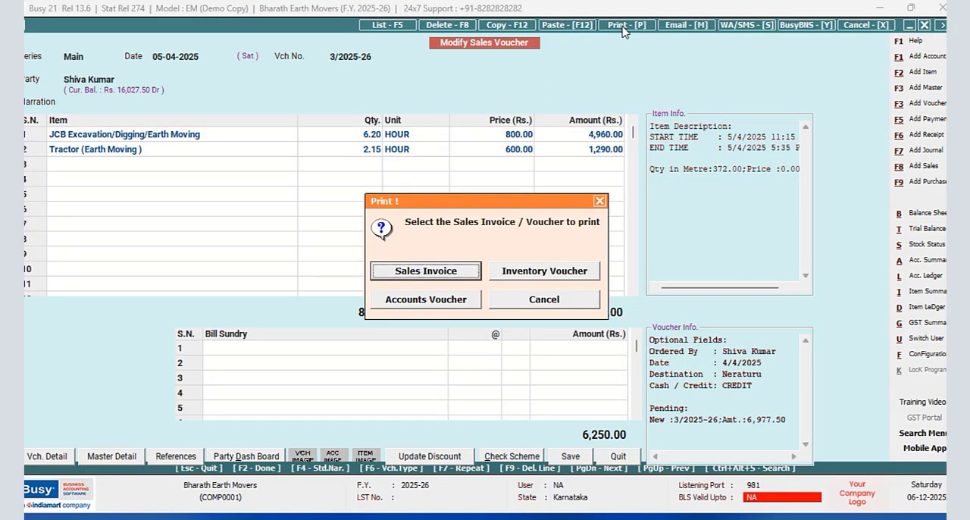
pyautogui.click(465, 275)
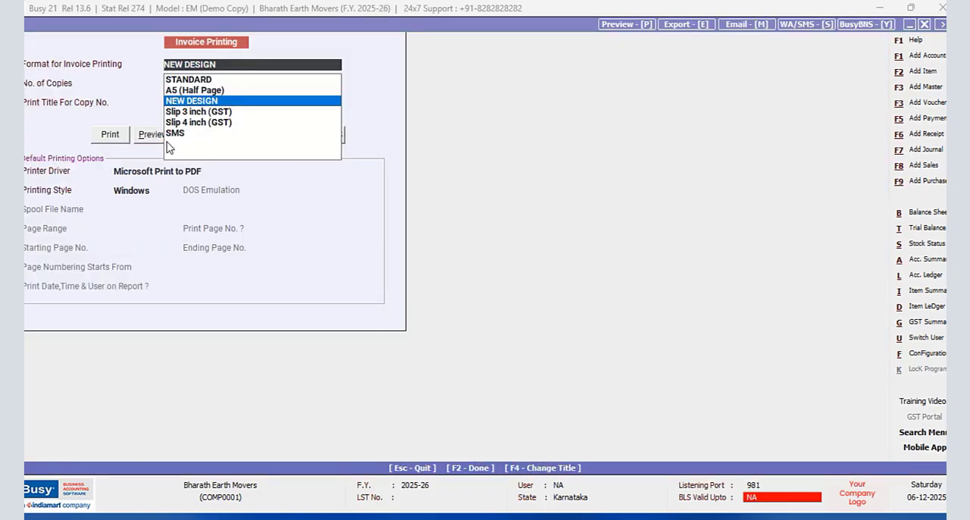
pyautogui.click(148, 134)
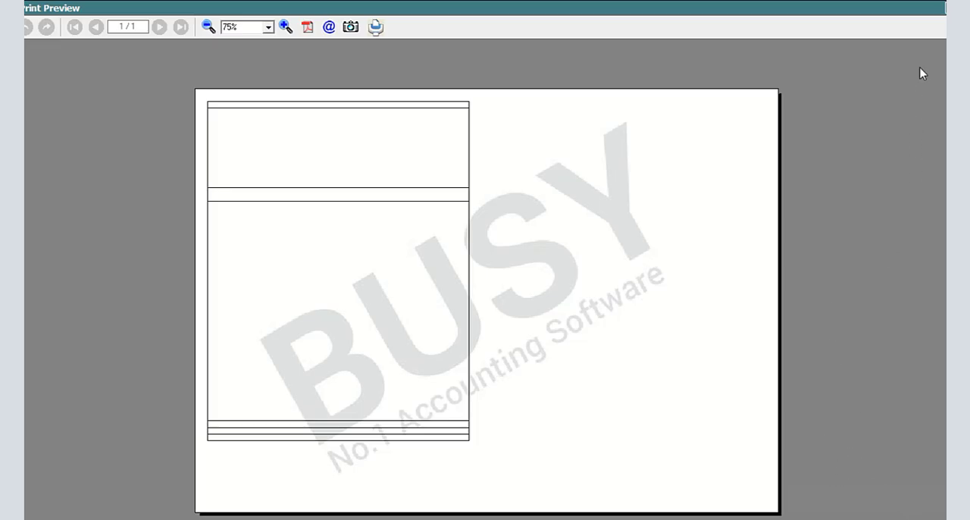
pyautogui.press('Escape')
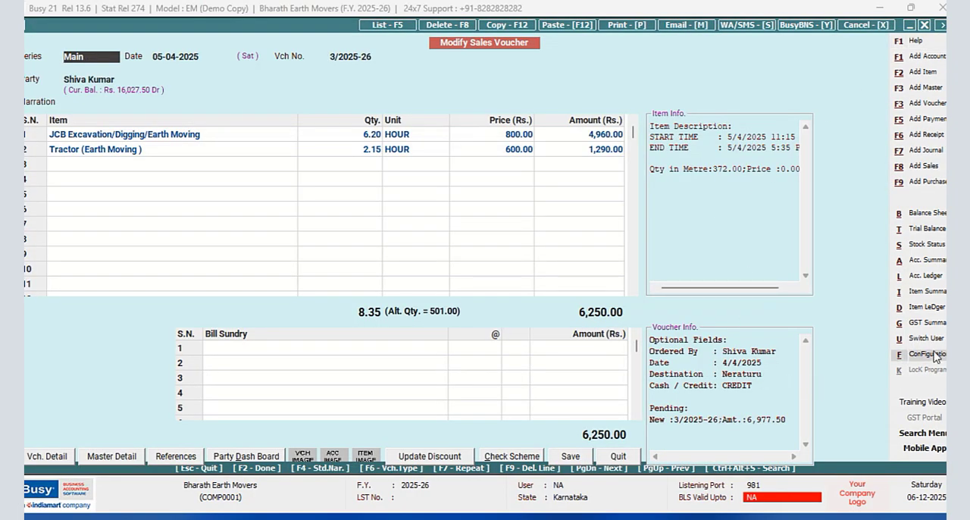
# - Set the NEW DESIGN format's paper left margin to 6 inches in its printer configuration and save the page settings
pyautogui.click(925, 353)
pyautogui.click(156, 129)
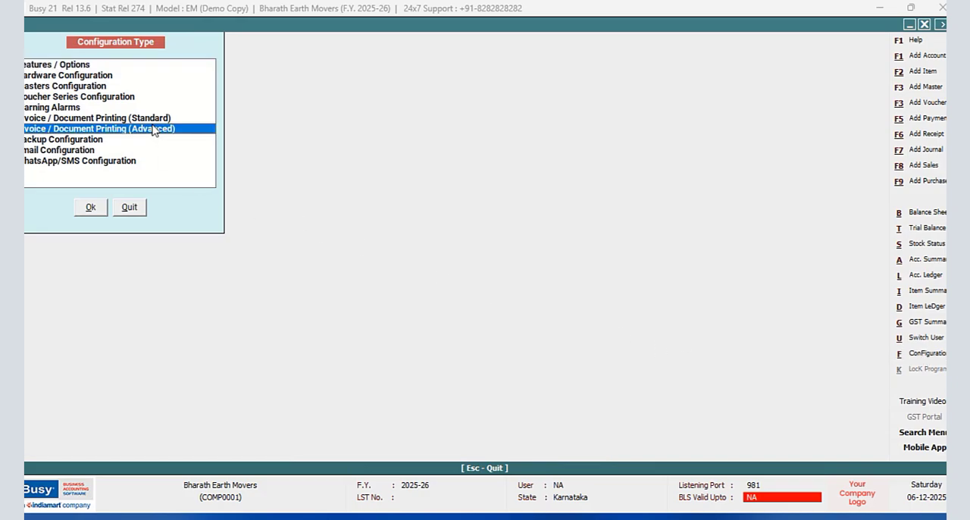
pyautogui.click(90, 207)
pyautogui.click(35, 85)
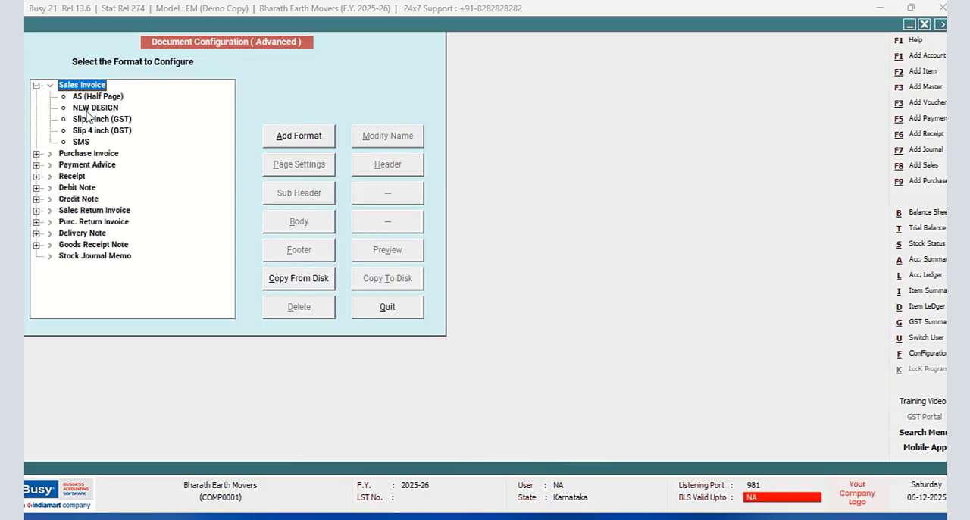
pyautogui.click(91, 109)
pyautogui.click(302, 174)
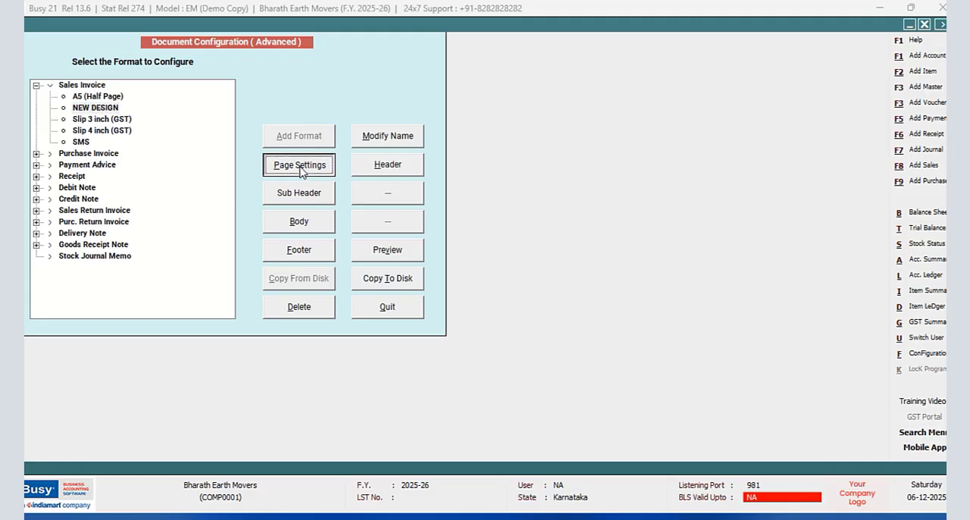
pyautogui.click(241, 198)
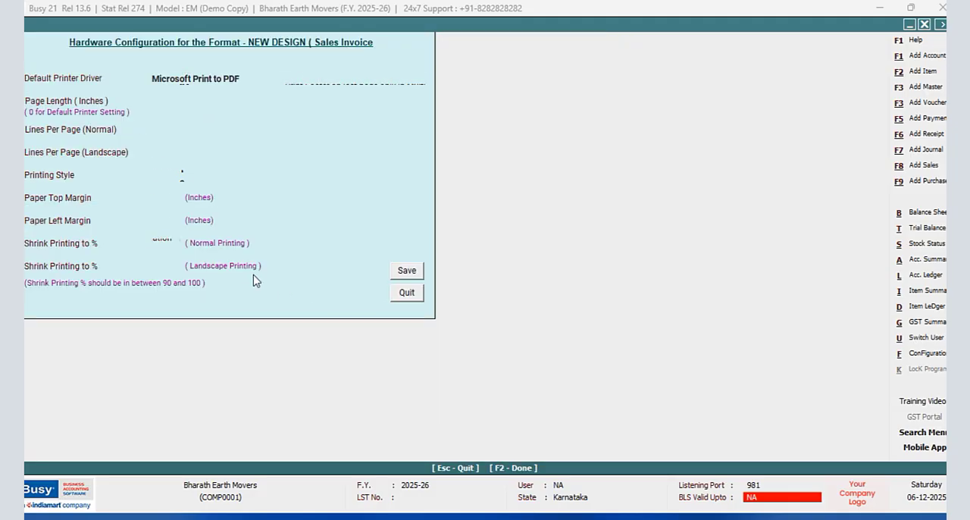
pyautogui.click(178, 221)
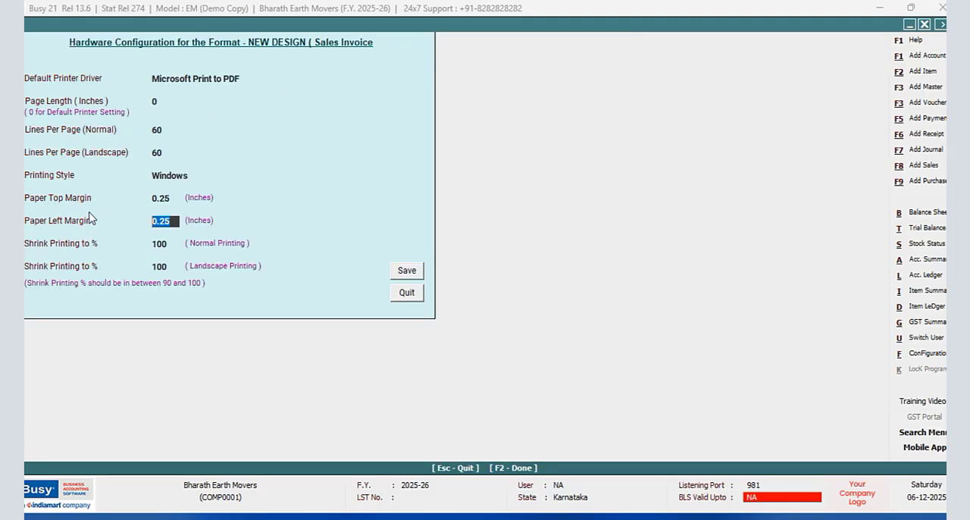
pyautogui.write('6.')
pyautogui.click(405, 271)
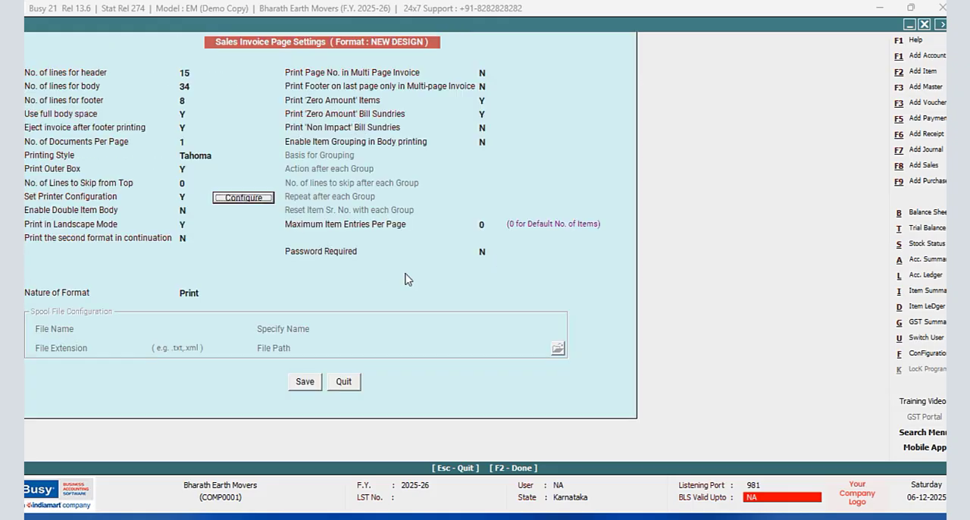
pyautogui.click(303, 383)
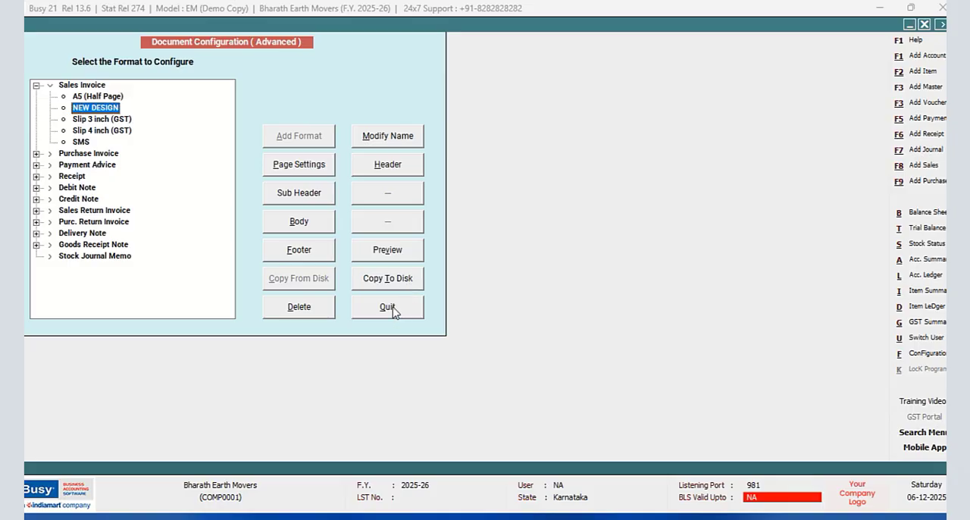
# - Preview the NEW DESIGN format to check its margins, close the preview, and exit the configuration and sales voucher
pyautogui.click(383, 251)
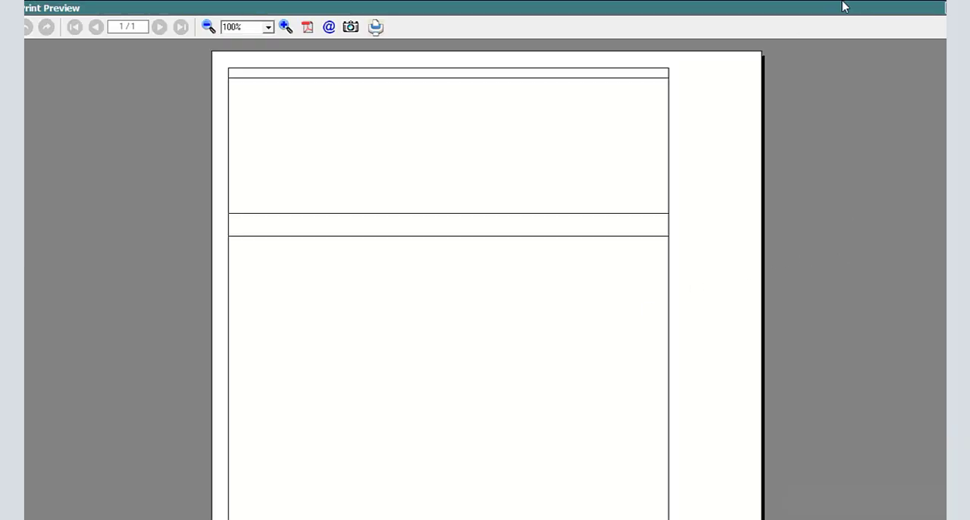
pyautogui.press('Escape')
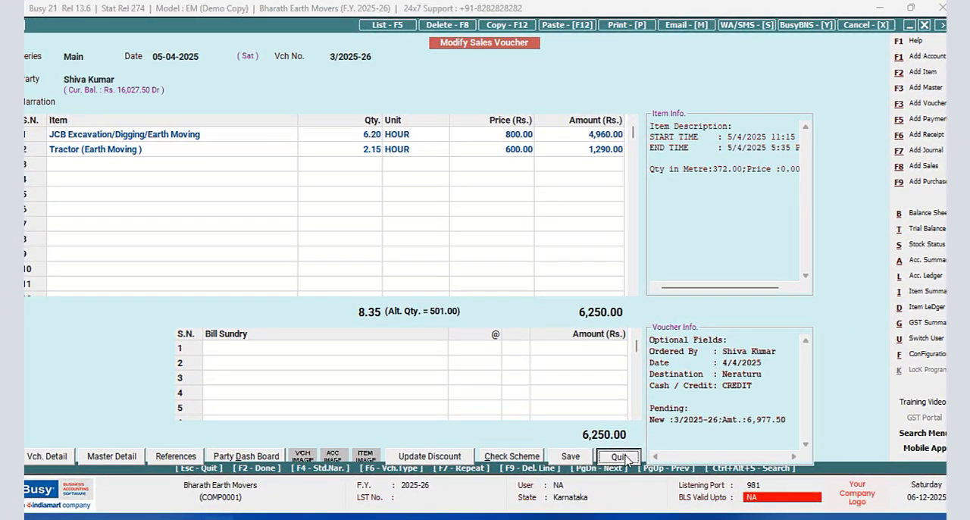
pyautogui.click(628, 458)
pyautogui.click(924, 24)
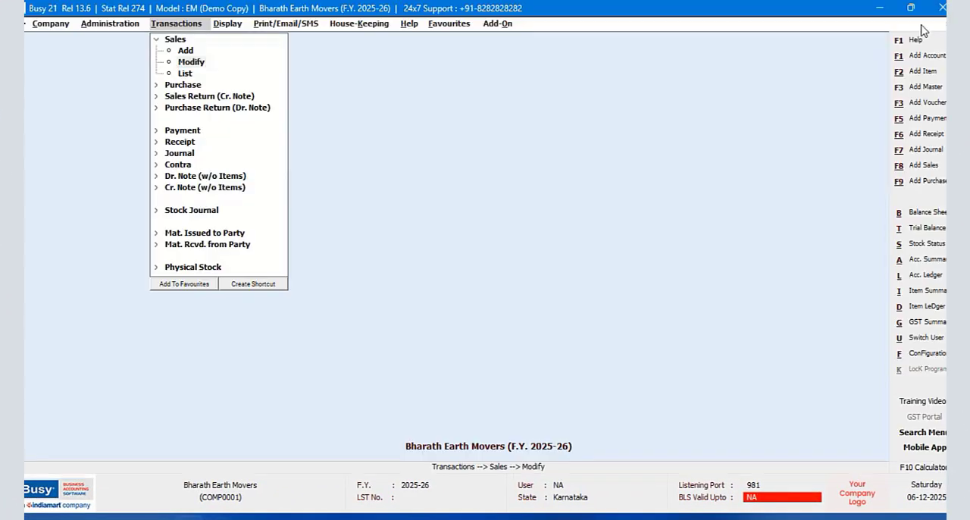
# - Create a new SQL query named ONE in the SQL Query Executor without a password
pyautogui.click(227, 25)
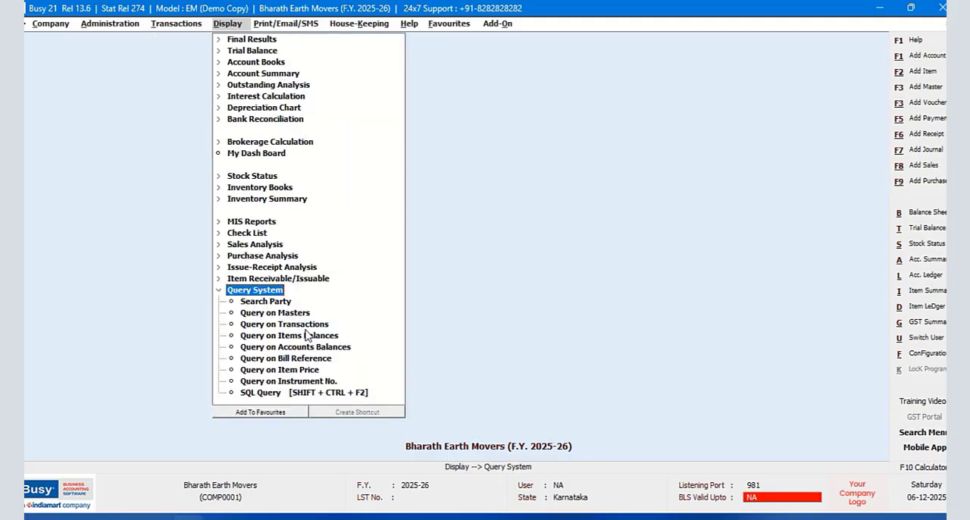
pyautogui.click(271, 394)
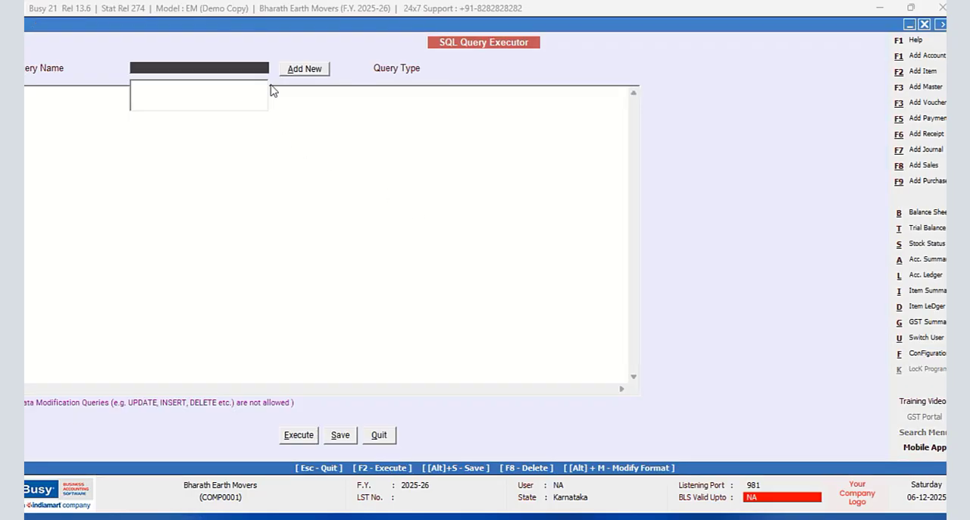
pyautogui.click(306, 69)
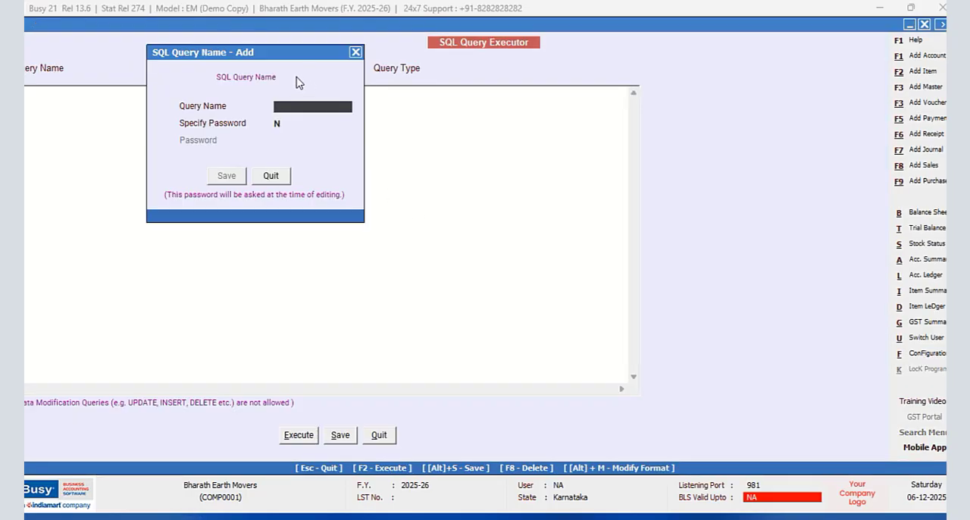
pyautogui.write('ONE')
pyautogui.click(226, 175)
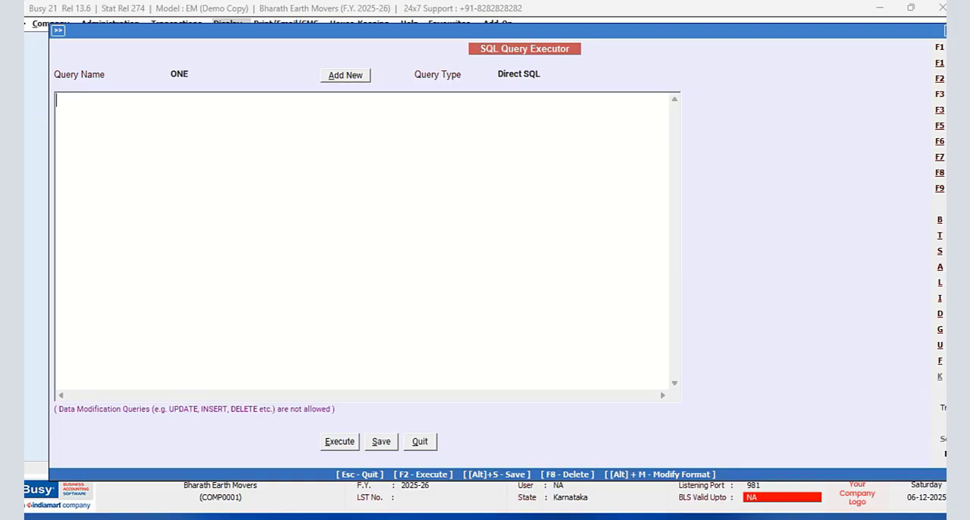
# - Begin query ONE with a Select of the fields I2.Desc1,I2.Desc2, placing the fields on their own line
pyautogui.write('Se')
pyautogui.write('lect ')
pyautogui.write('I2.D')
pyautogui.write('es')
pyautogui.write('c')
pyautogui.write('1')
pyautogui.write(',')
pyautogui.write('I')
pyautogui.write('2.Desc')
pyautogui.write('2')
# - Insert the field Tran2.d6 with a comma before I2.Desc1 in the Select list
pyautogui.click(59, 113)
pyautogui.write('Tran2.')
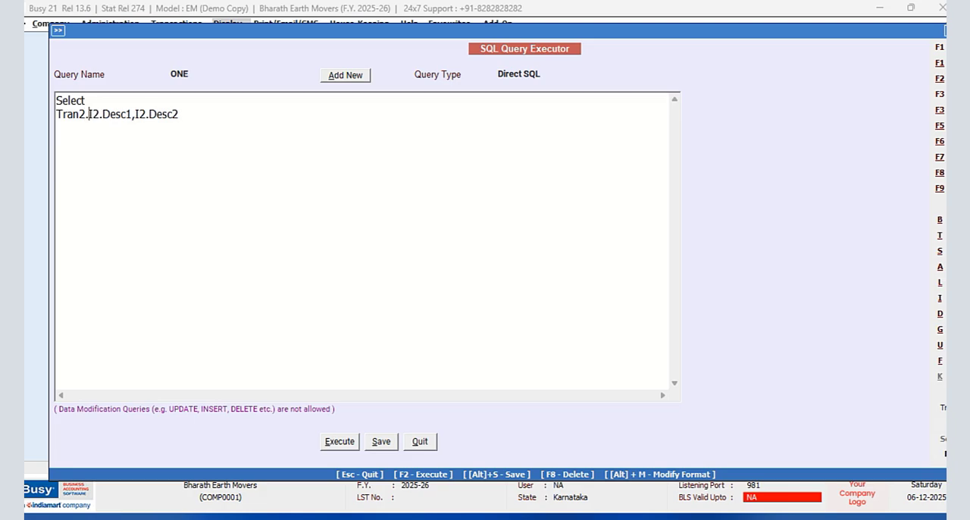
pyautogui.write('d')
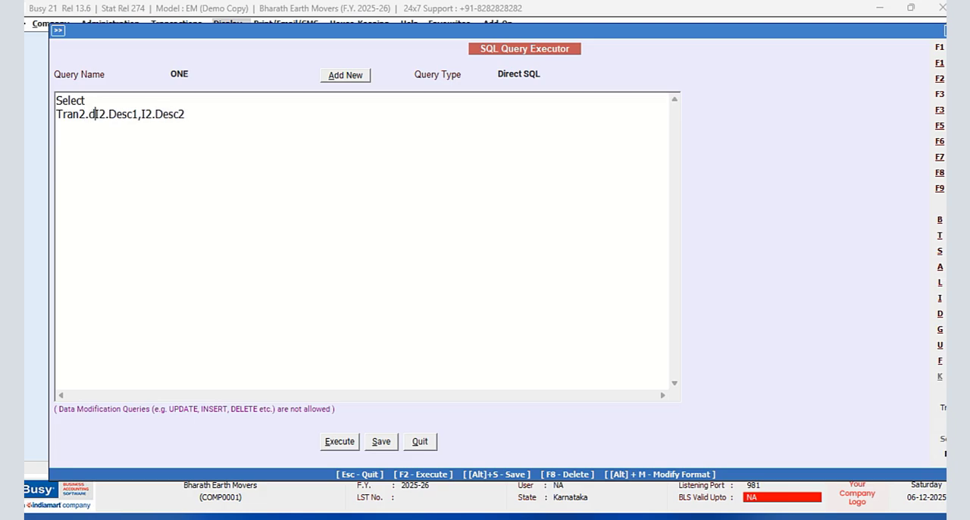
pyautogui.write('6')
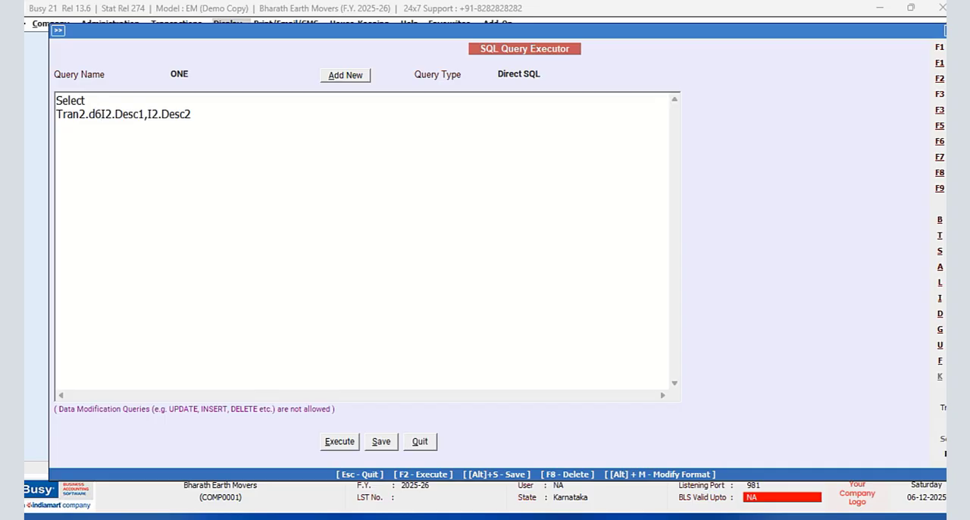
pyautogui.write(',')
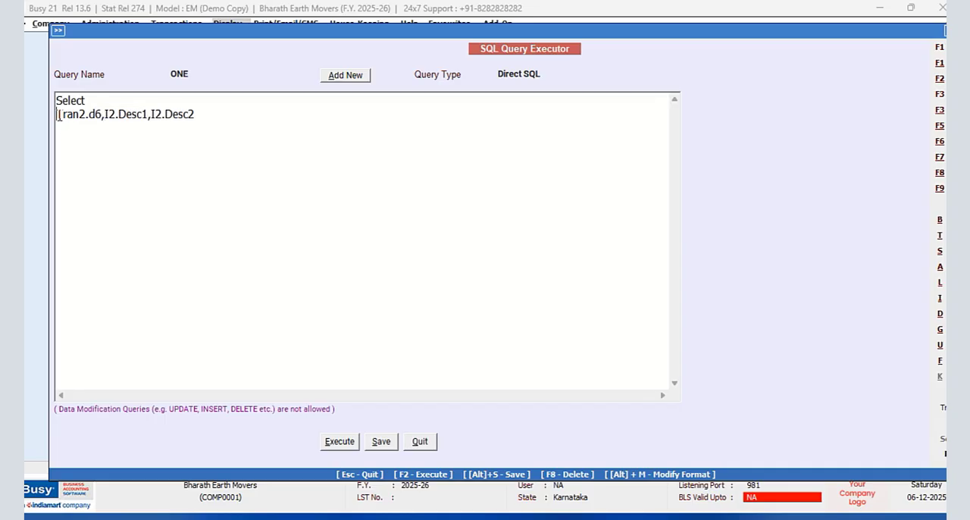
pyautogui.write('ABS')
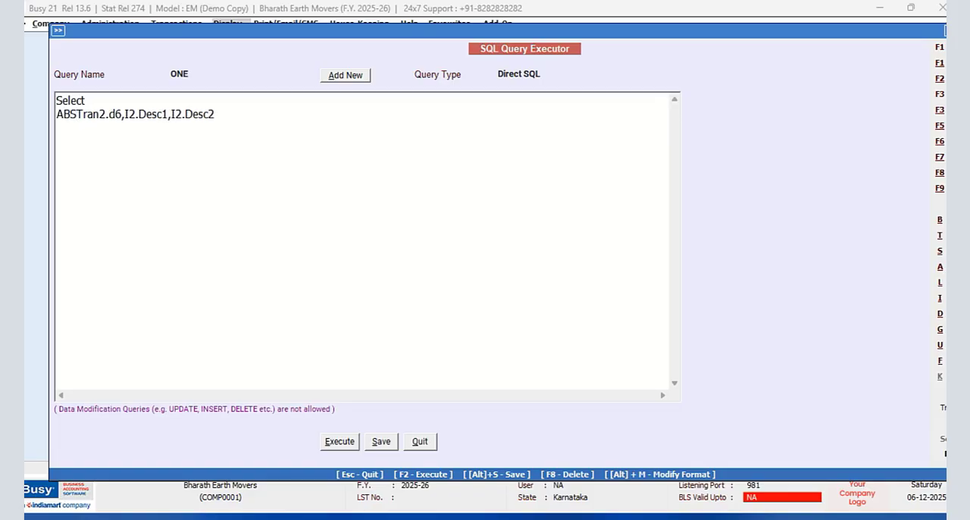
pyautogui.write('(Tran')
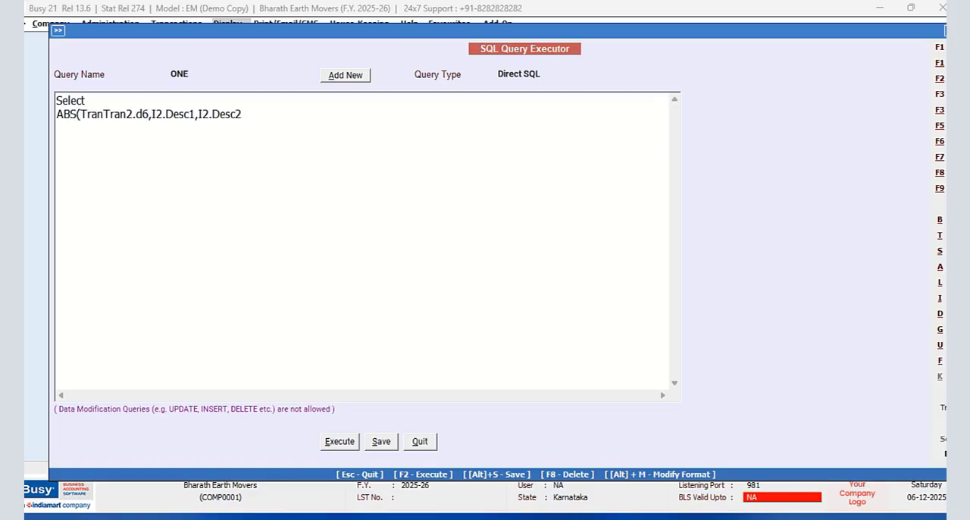
pyautogui.write('2.D')
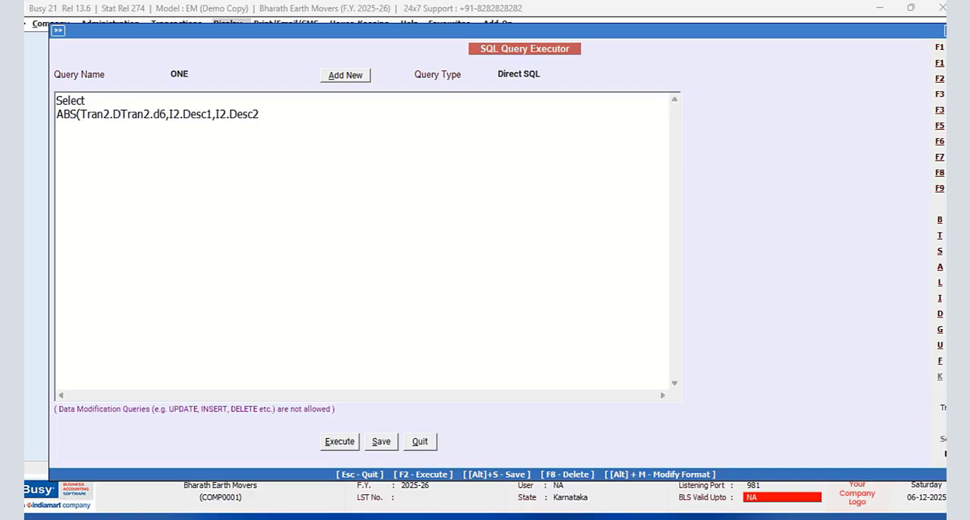
pyautogui.write('1),')
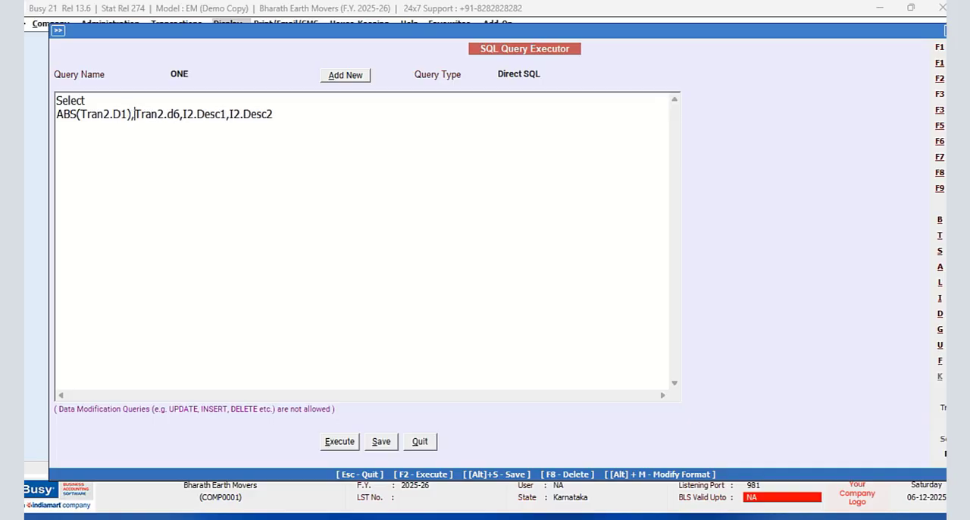
# - Add "from Tran2" below the field list, followed by the line "Left Join ItemDesc as I2 ON"
pyautogui.click(288, 115)
pyautogui.press('Return')
pyautogui.write('from Tran')
pyautogui.write('2 ')
pyautogui.write('Left Join ')
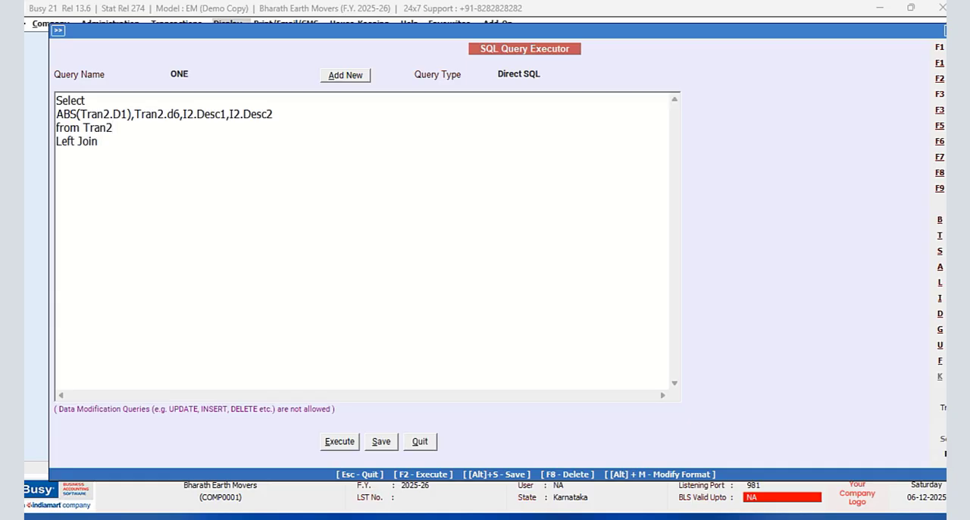
pyautogui.write('Irte')
pyautogui.press('BackSpace')
pyautogui.press('BackSpace')
pyautogui.press('BackSpace')
pyautogui.write('temDesc as I2 ON ')
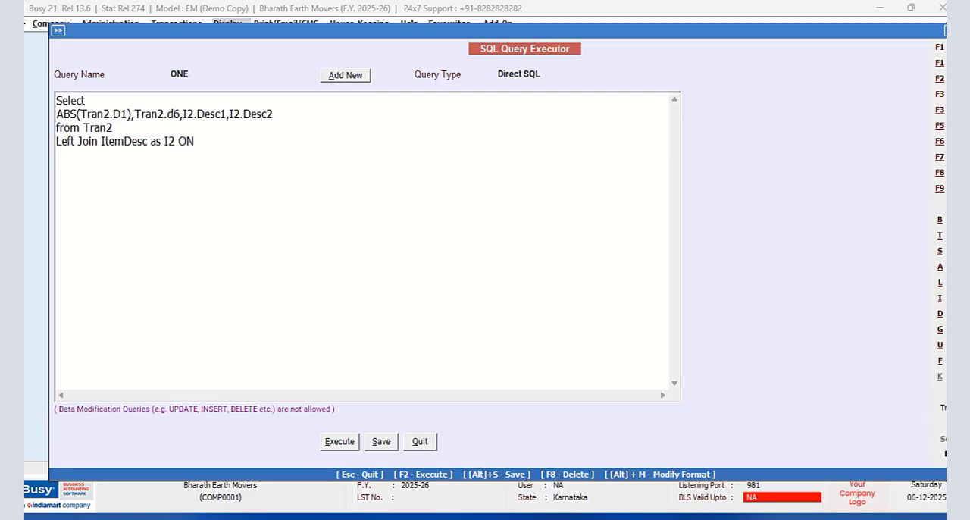
pyautogui.write('Tran2.VchCode=')
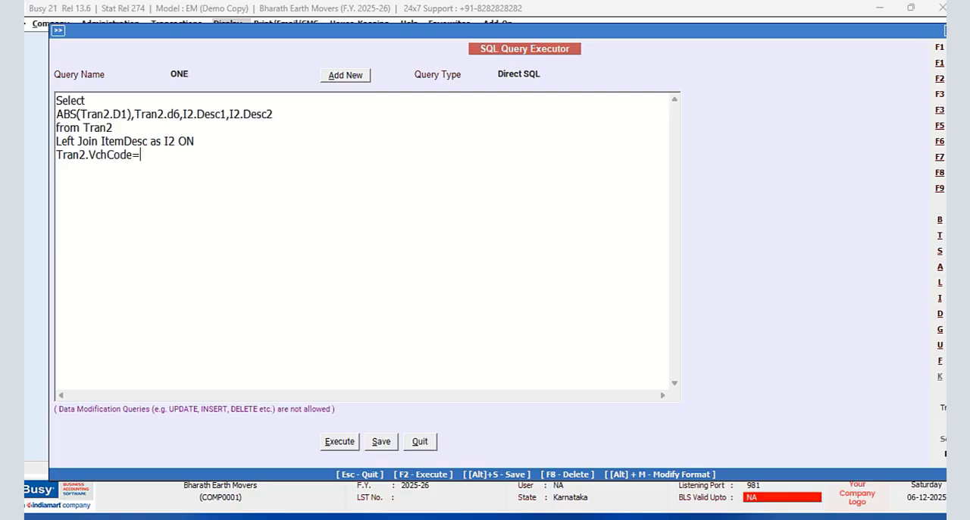
pyautogui.write('I2.vCHc')
# - Write the join condition Tran2.VchCode=I2.VchCode on a new line below the Left Join
pyautogui.press('BackSpace')
pyautogui.press('BackSpace')
pyautogui.press('BackSpace')
pyautogui.press('BackSpace')
pyautogui.write('VchCode and Tran')
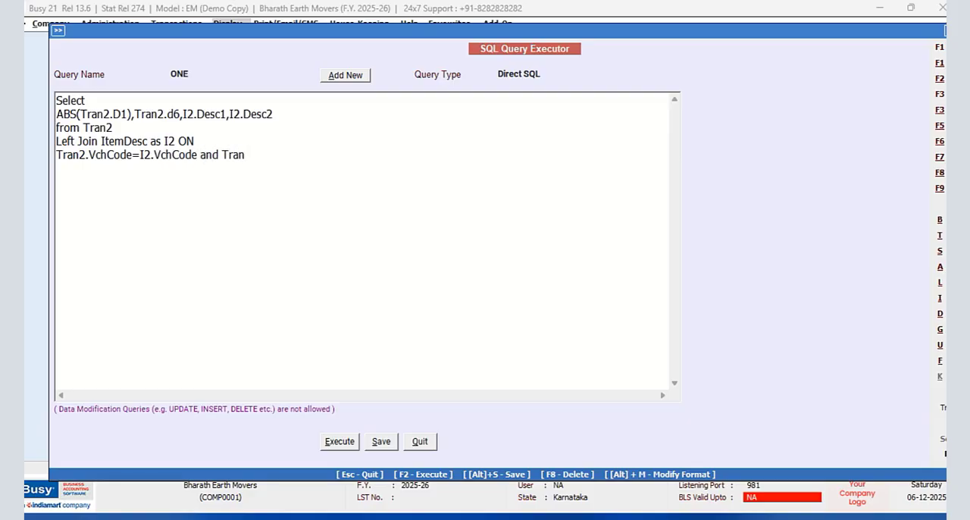
pyautogui.write('2.Srno')
pyautogui.write('=I')
pyautogui.write('2.Srno ')
pyautogui.write('Where Tr')
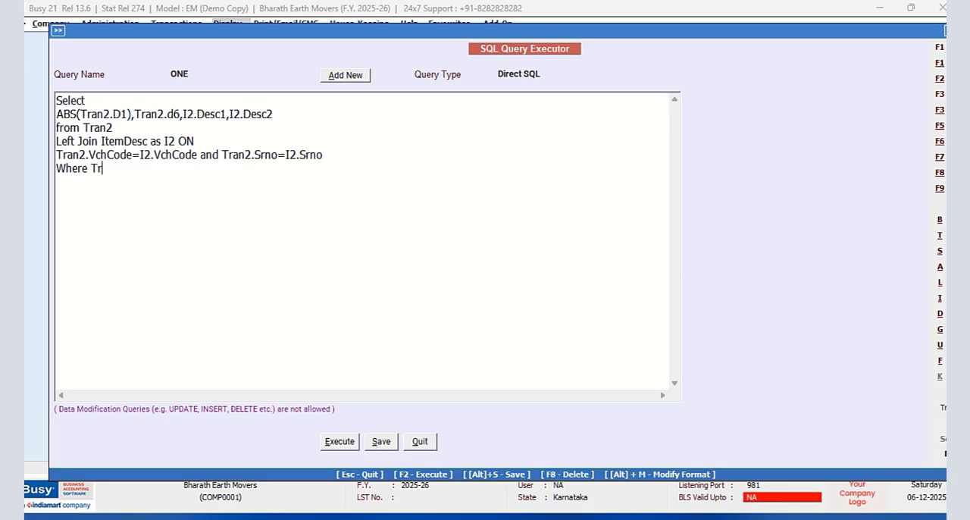
pyautogui.write('an2.VchType=9 a')
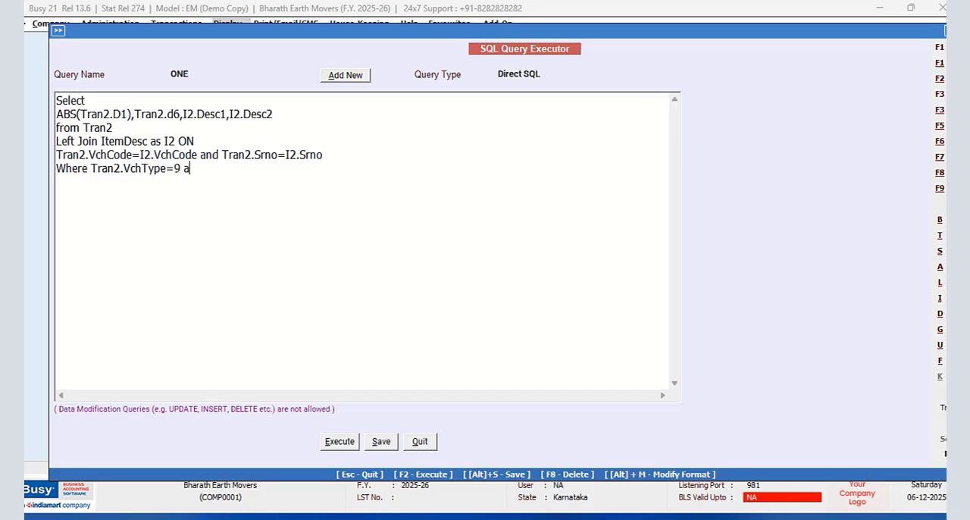
pyautogui.write('nd Tran2.RecTyp')
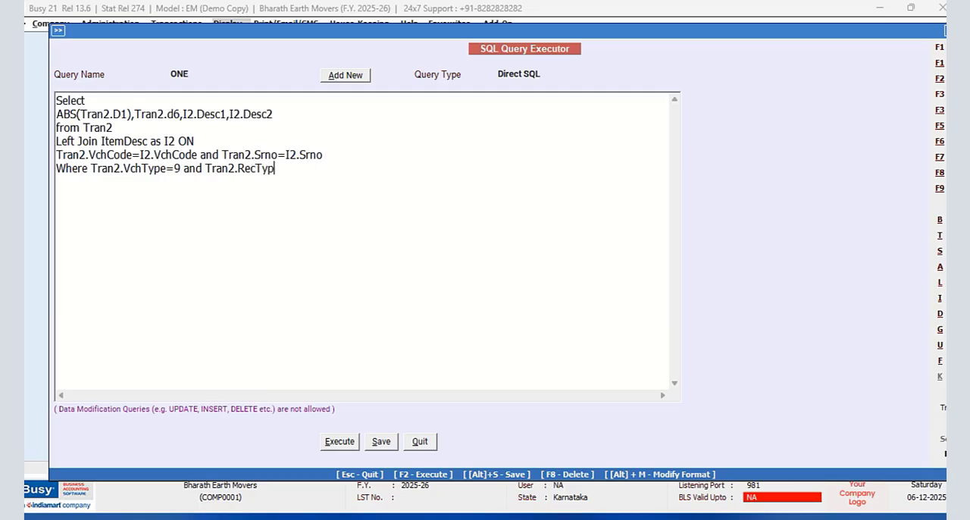
pyautogui.write('e==2')
# - Add the filter line "Where Tran2.VchType=9 and Tran2.RecType=2" to the query
pyautogui.press('BackSpace')
# - Execute query ONE and narrow the Expr1000, d6, Desc1 and Desc2 result columns to fit their contents
pyautogui.click(338, 442)
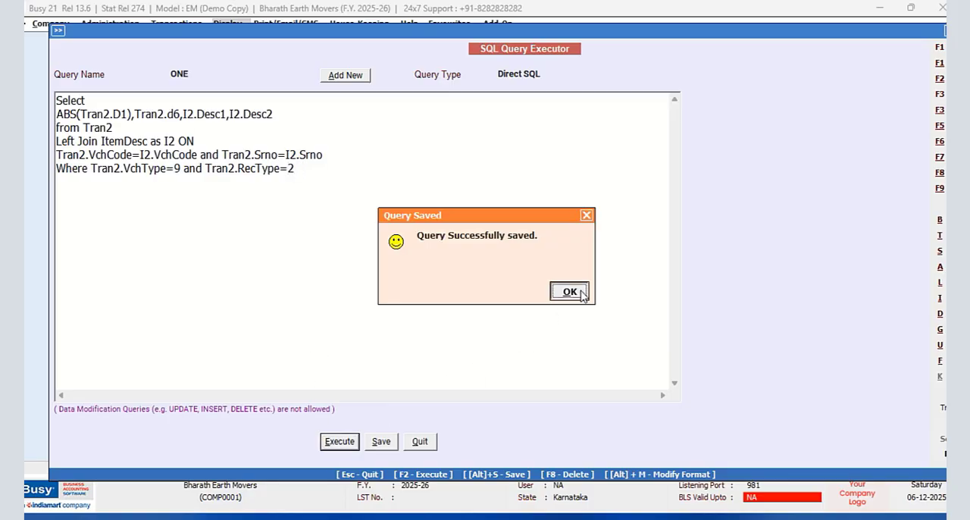
pyautogui.click(578, 296)
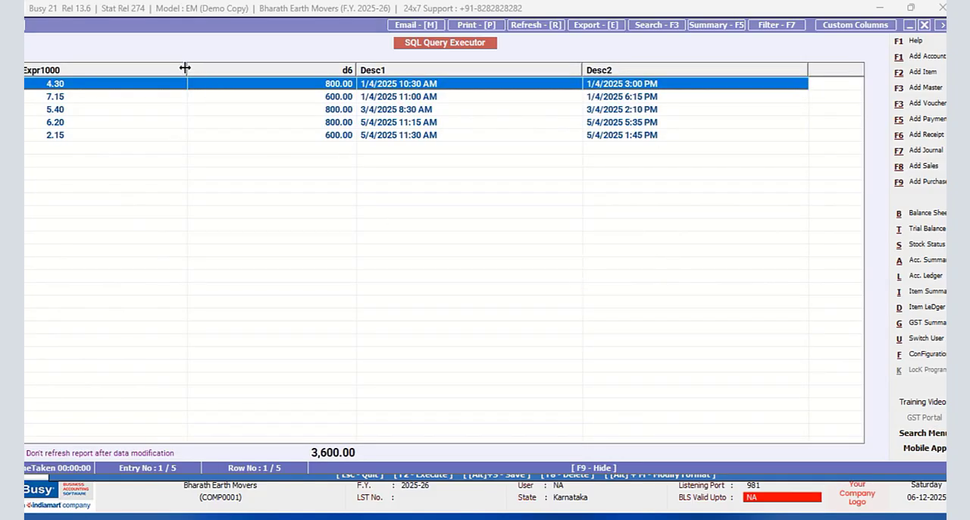
pyautogui.moveTo(185, 68); pyautogui.dragTo(75, 81)
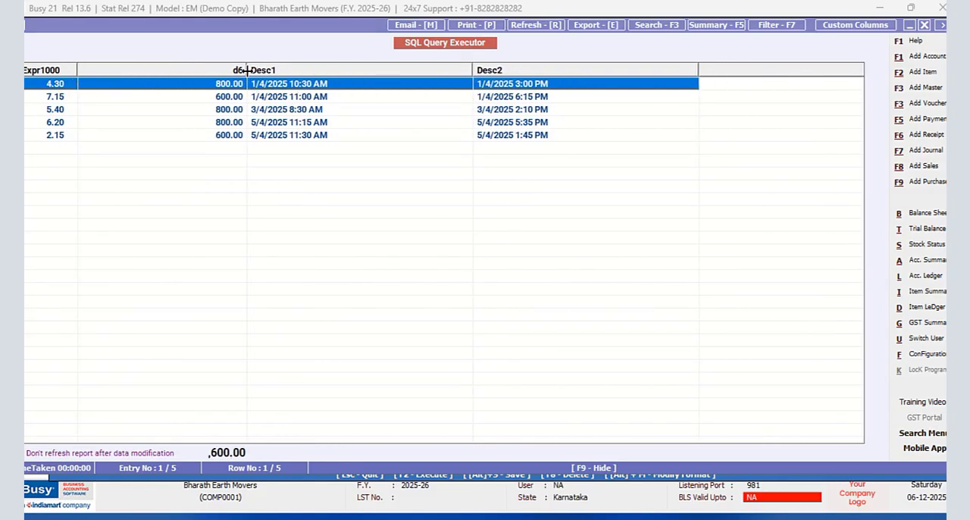
pyautogui.moveTo(247, 70); pyautogui.dragTo(131, 70)
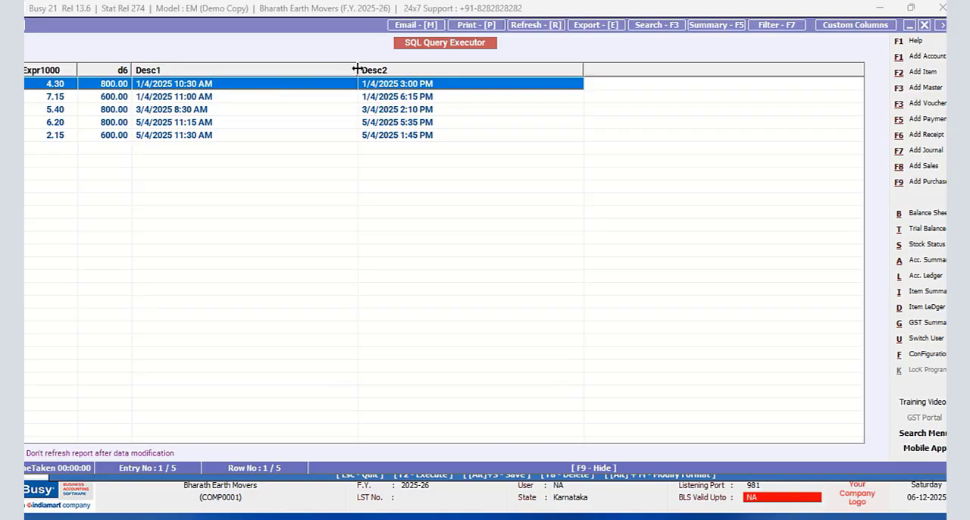
pyautogui.moveTo(357, 70); pyautogui.dragTo(231, 76)
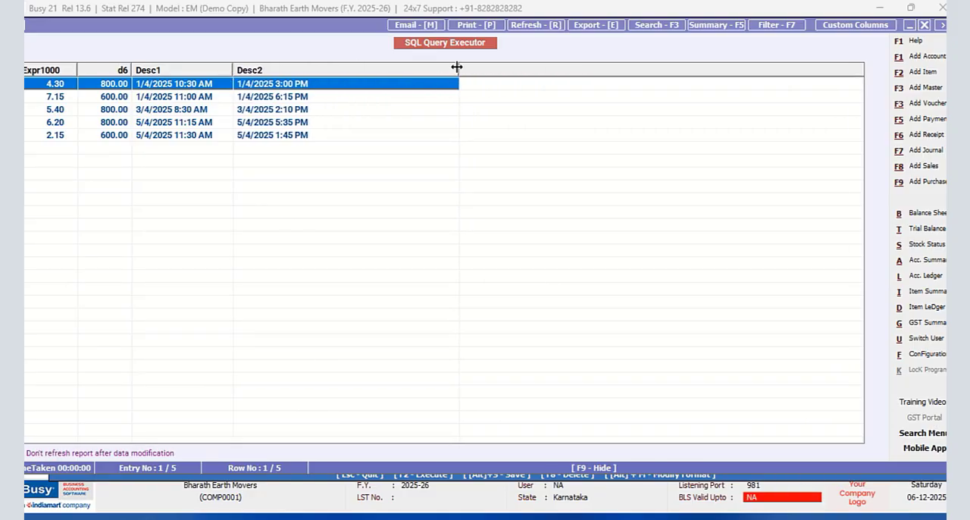
pyautogui.moveTo(458, 70); pyautogui.dragTo(345, 81)
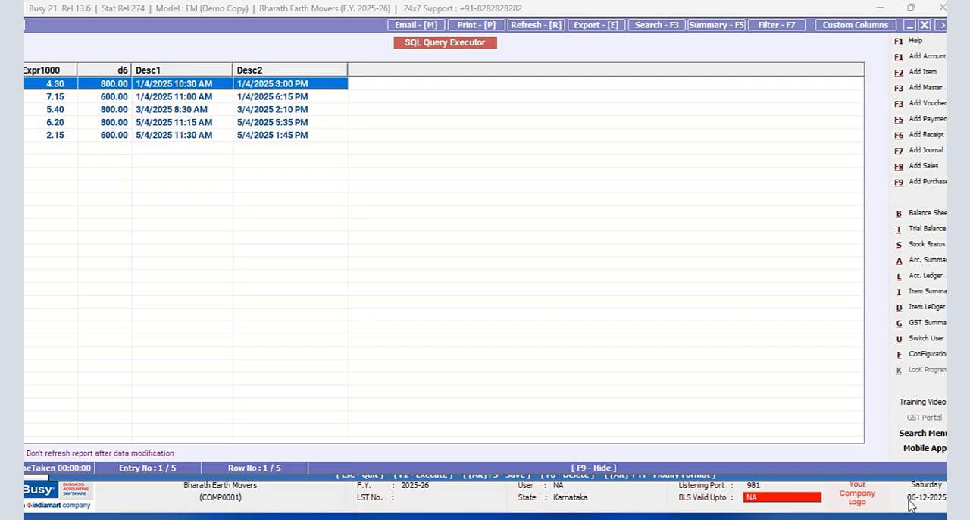
# - Close the query results and save query ONE
pyautogui.click(929, 26)
pyautogui.click(381, 441)
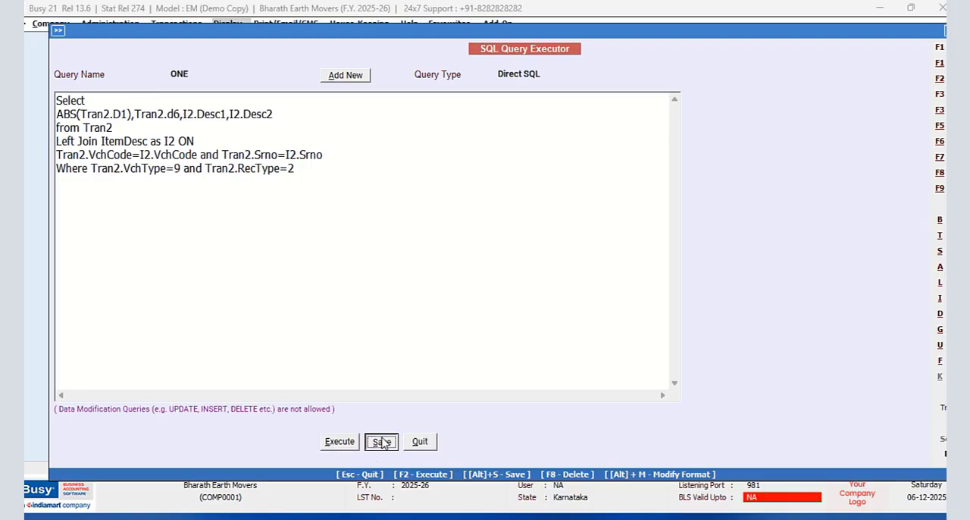
pyautogui.click(570, 292)
pyautogui.click(286, 114)
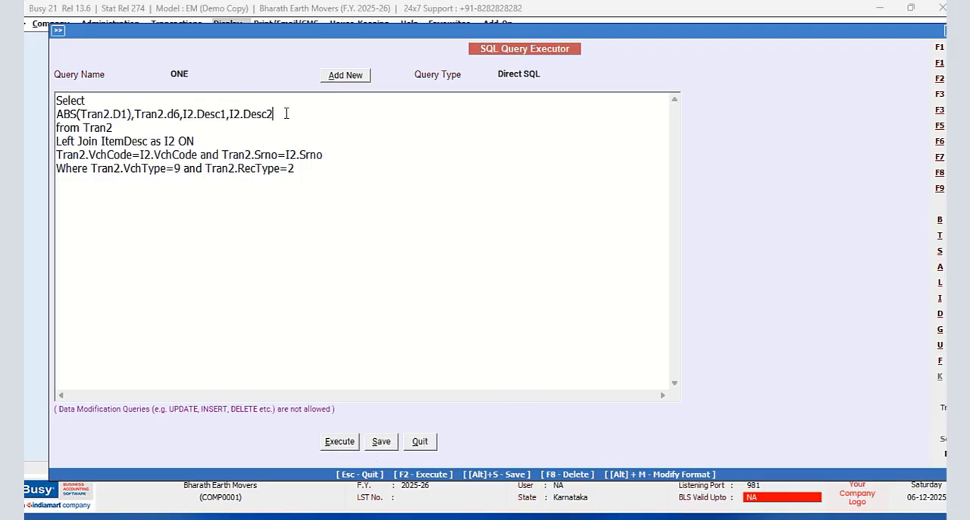
pyautogui.write(',V2.OF1,V2.OF')
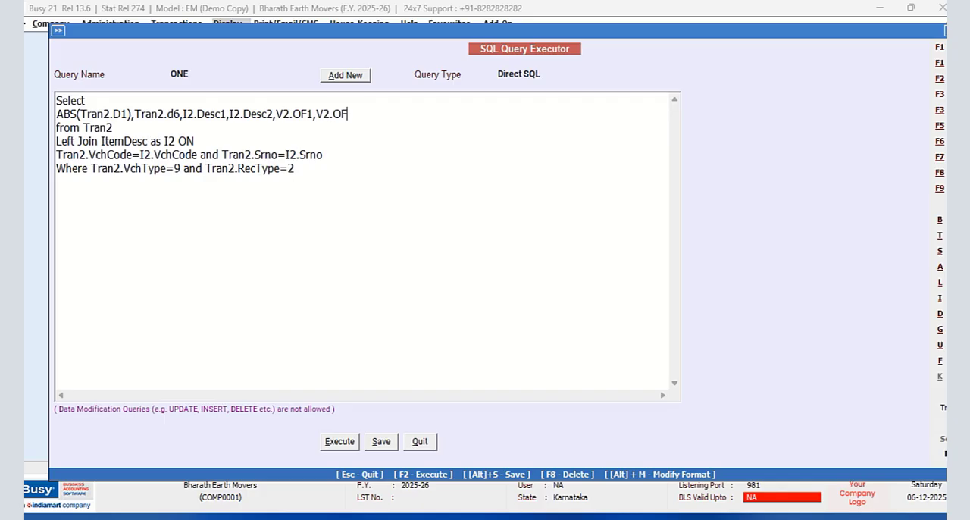
pyautogui.write('2')
pyautogui.moveTo(371, 116); pyautogui.dragTo(272, 115)
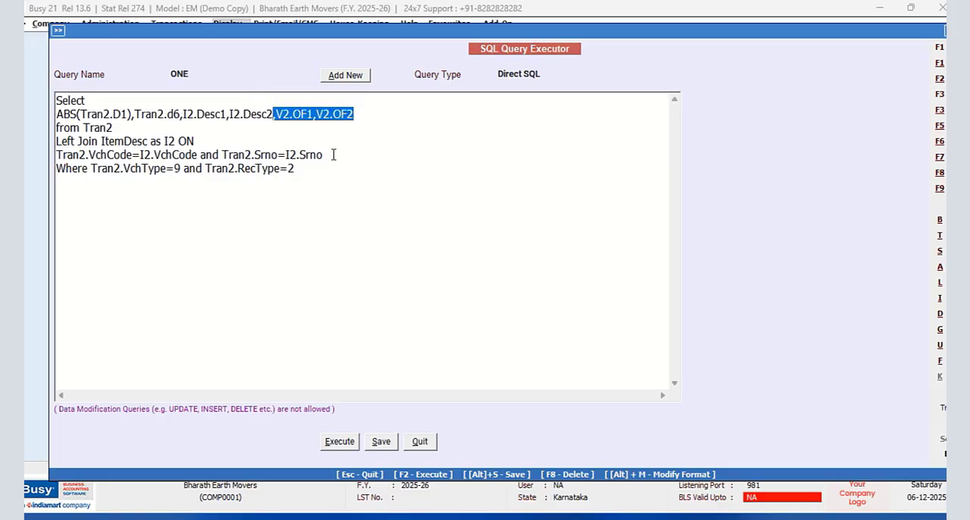
pyautogui.press('BackSpace')
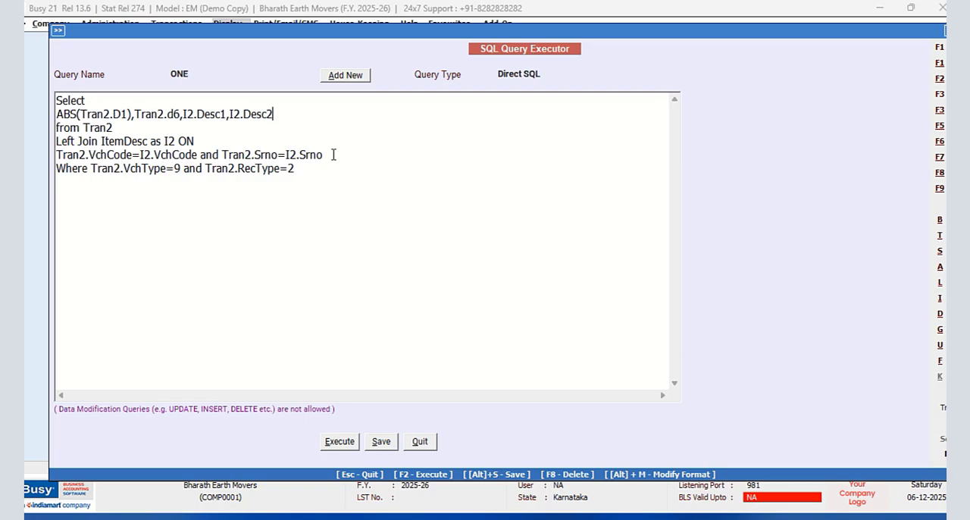
# - Move the Tran2.VchType condition onto its own line below Where and prefix it with "AND"
pyautogui.click(92, 168)
pyautogui.press('Return')
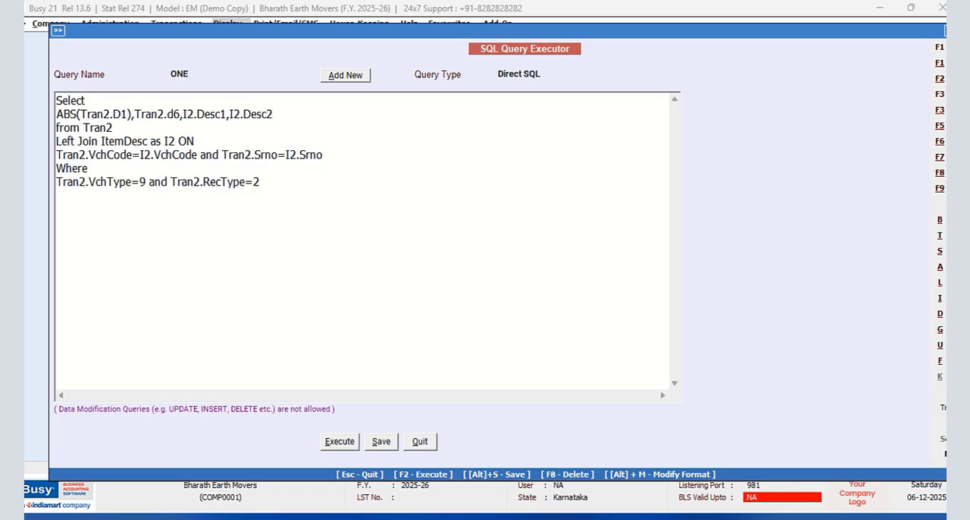
pyautogui.write('AND')
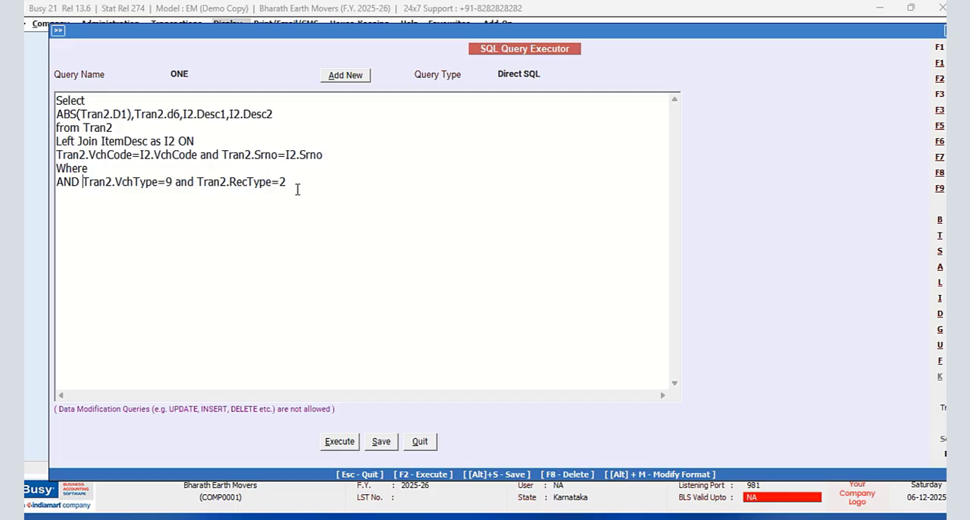
# - Start the Where condition with "Tran2.MasterCode1=(Select Tran2.MasterCode1 from Tran2 Where"
pyautogui.click(129, 168)
pyautogui.write('Tran2.MasterCode')
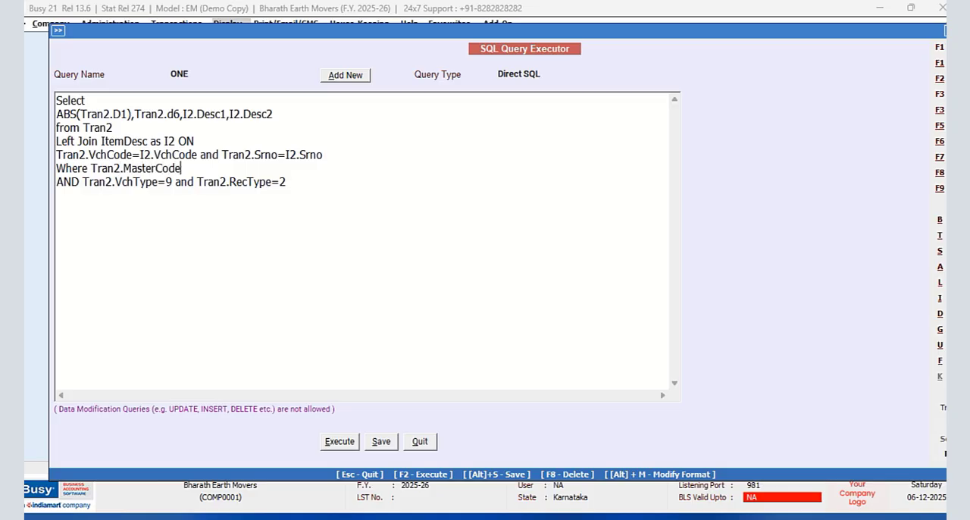
pyautogui.write('1=(Select Tran2')
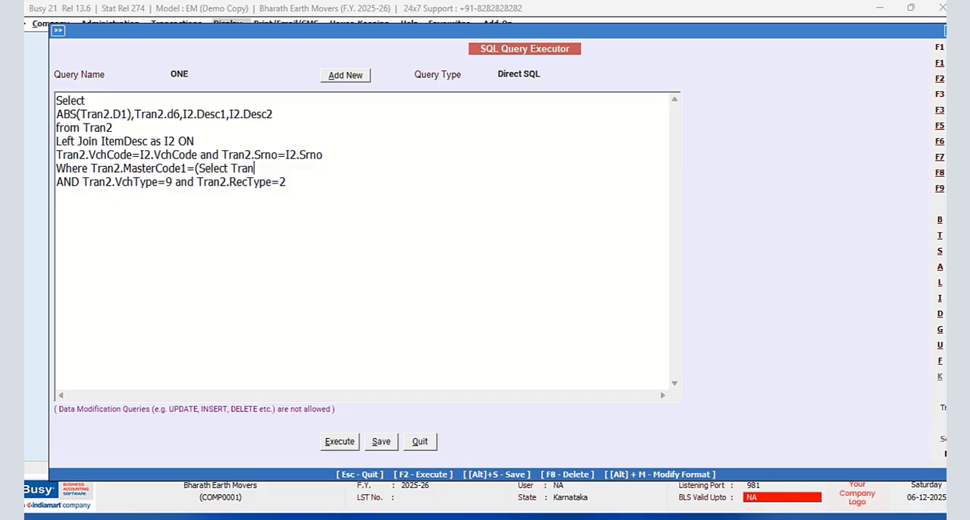
pyautogui.write('.MasterCode')
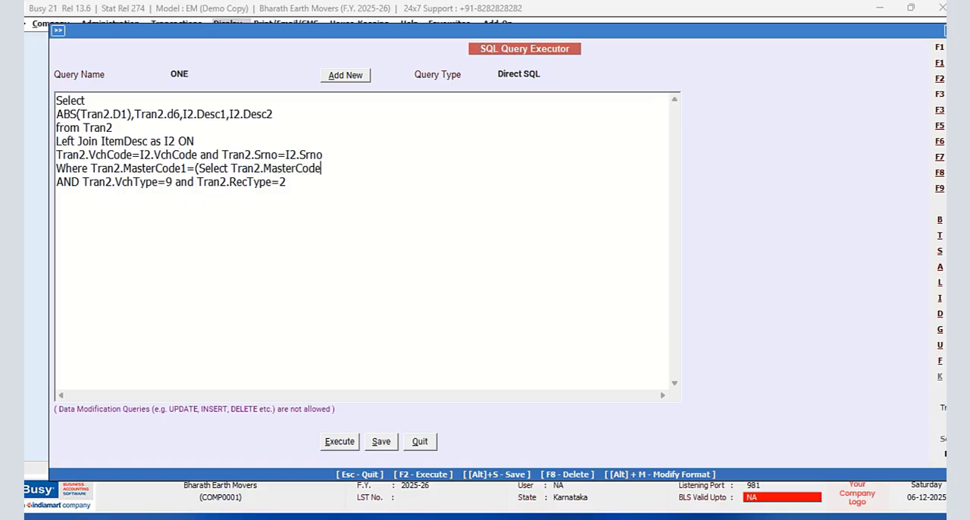
pyautogui.write('1 from Tran2 W')
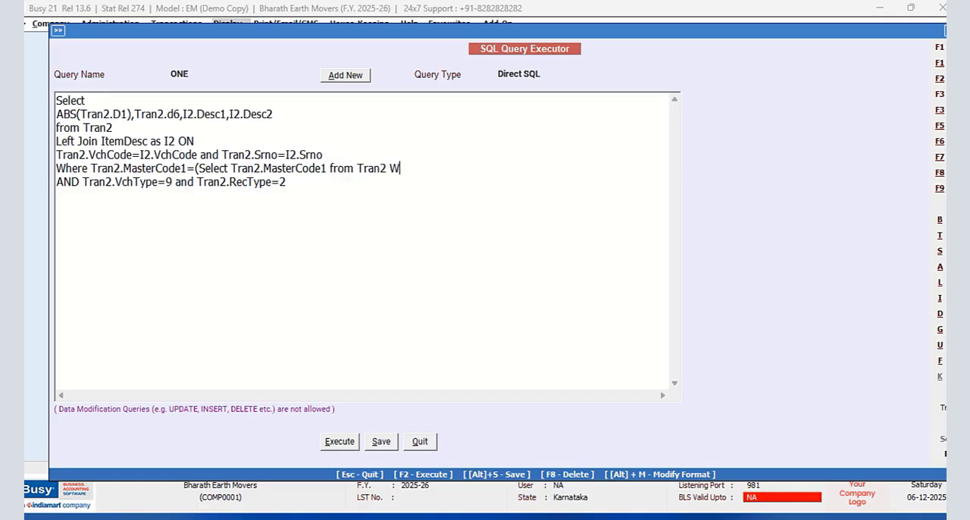
pyautogui.write('here Tran2.VchC')
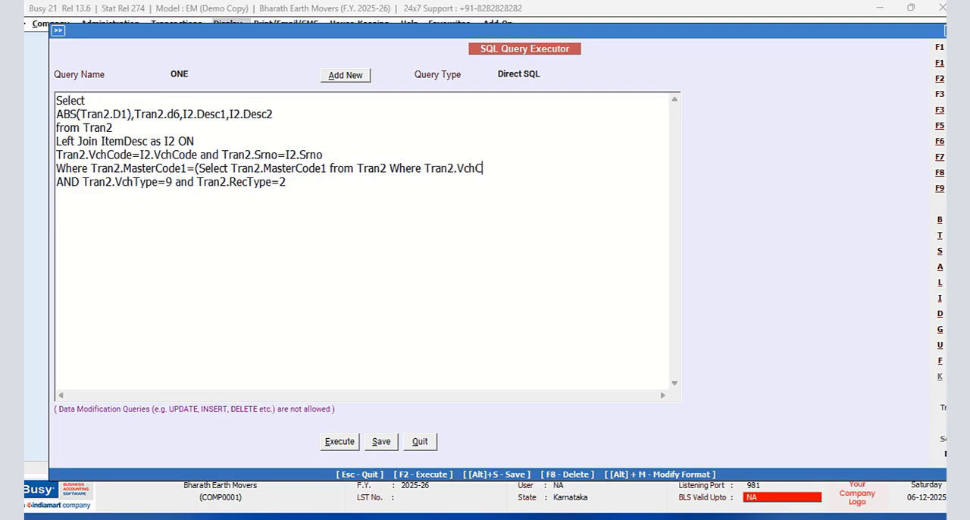
pyautogui.write('ode=@VchCode')
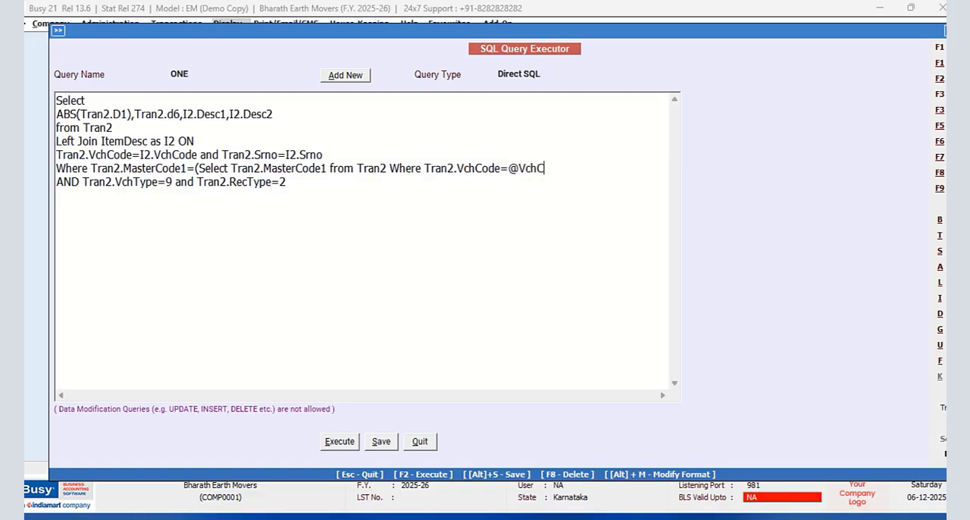
pyautogui.write('@')
pyautogui.press('Return')
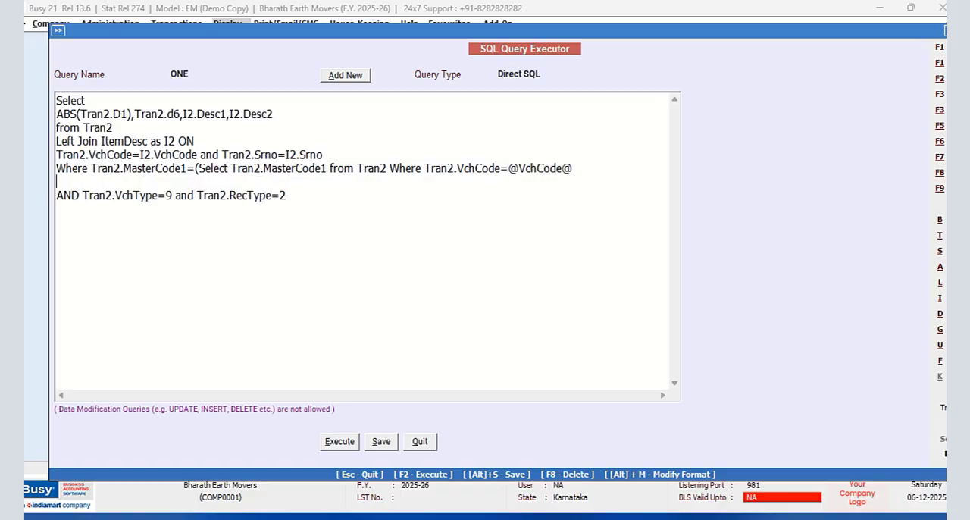
pyautogui.write('and Tran2.Srno')
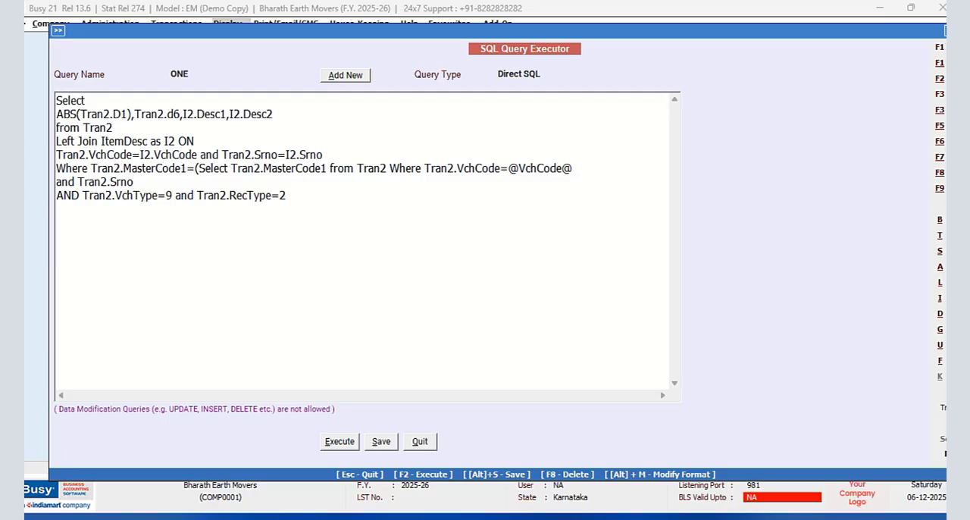
pyautogui.write('=@ItemSrno@ a')
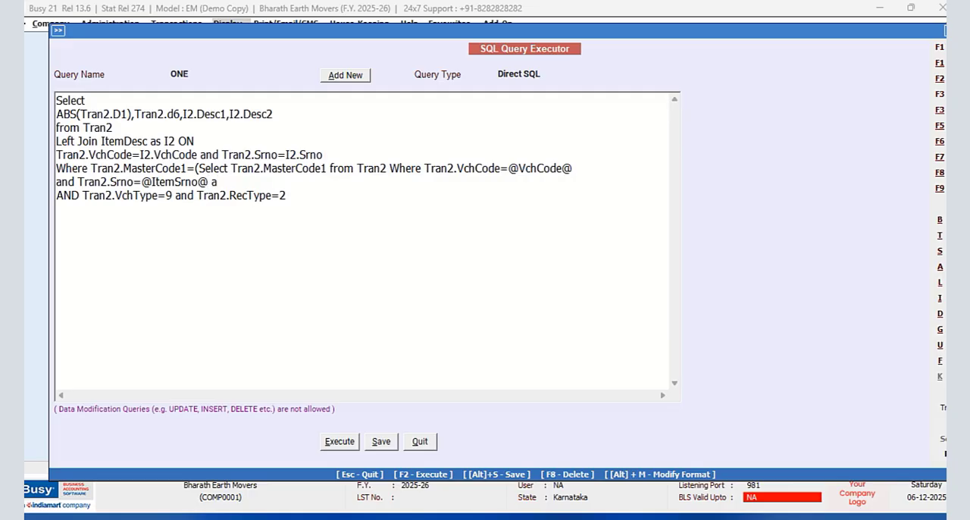
pyautogui.write('nd I2.Srno=@I')
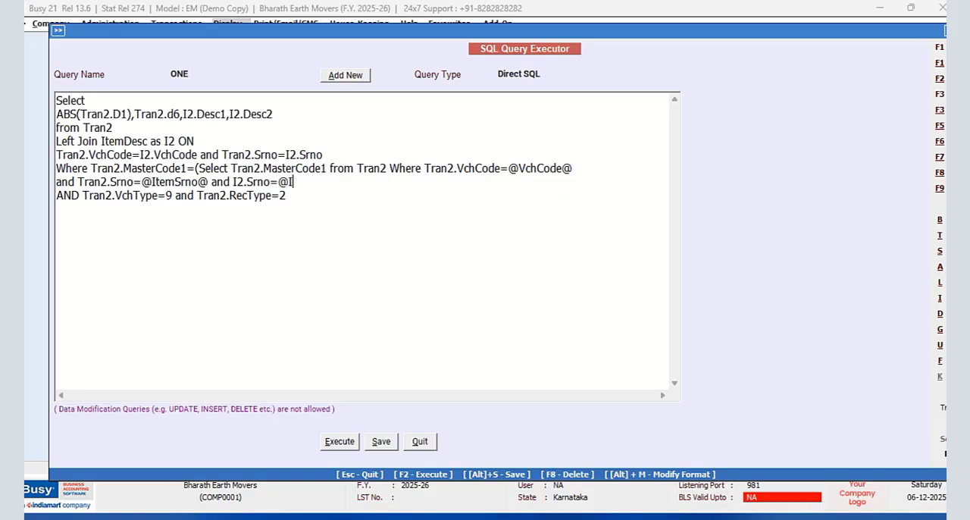
pyautogui.write('temSrno@ and Tran')
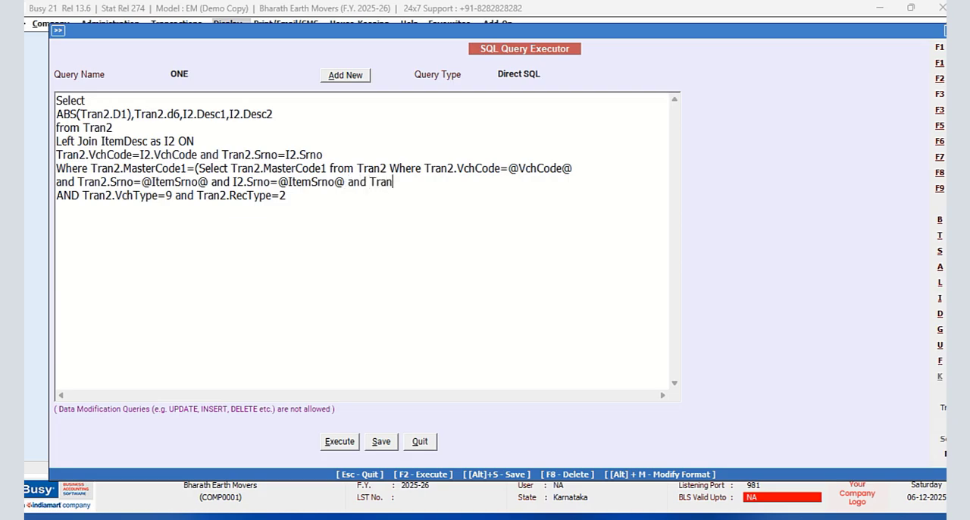
pyautogui.press('BackSpace')
pyautogui.press('BackSpace')
pyautogui.press('BackSpace')
# - Remove the leading AND from the Tran2.VchType line and close the subquery with ")" after Tran2.RecType=2
pyautogui.moveTo(79, 195); pyautogui.dragTo(24, 198)
pyautogui.press('Delete')
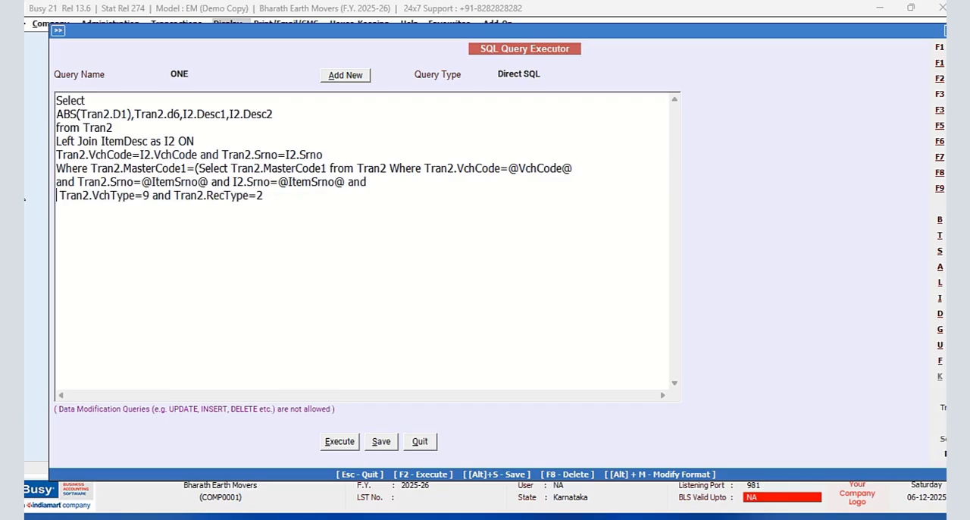
pyautogui.click(279, 194)
pyautogui.write(')')
# - Change the query type to Item Details
pyautogui.click(547, 73)
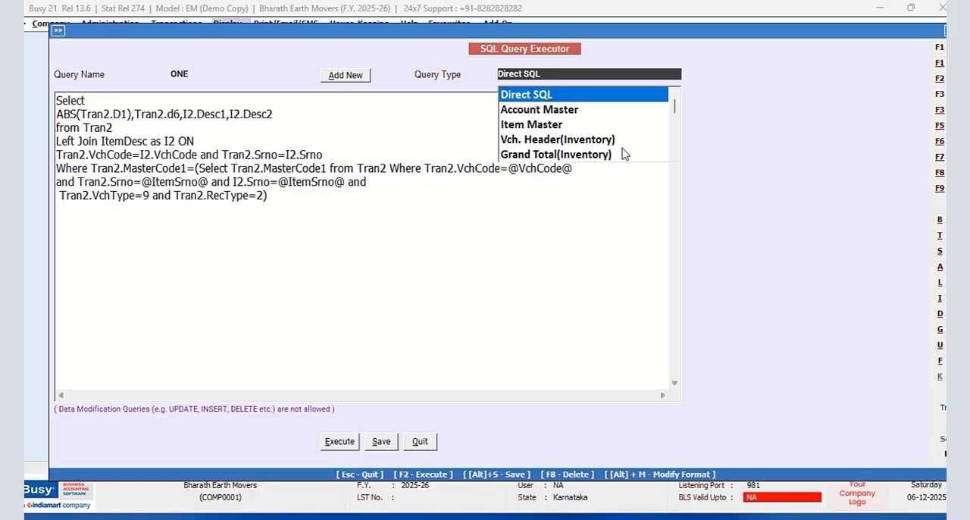
pyautogui.click(674, 156)
pyautogui.click(674, 157)
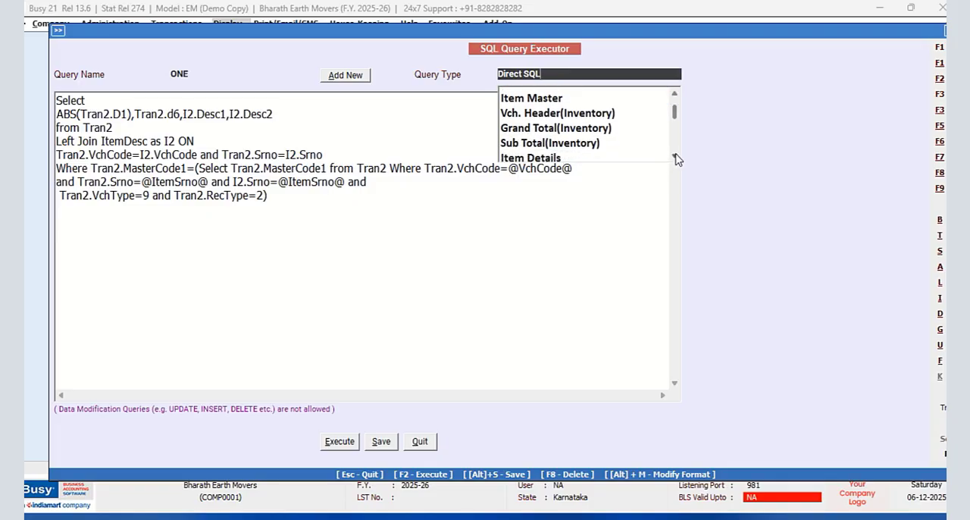
pyautogui.click(558, 159)
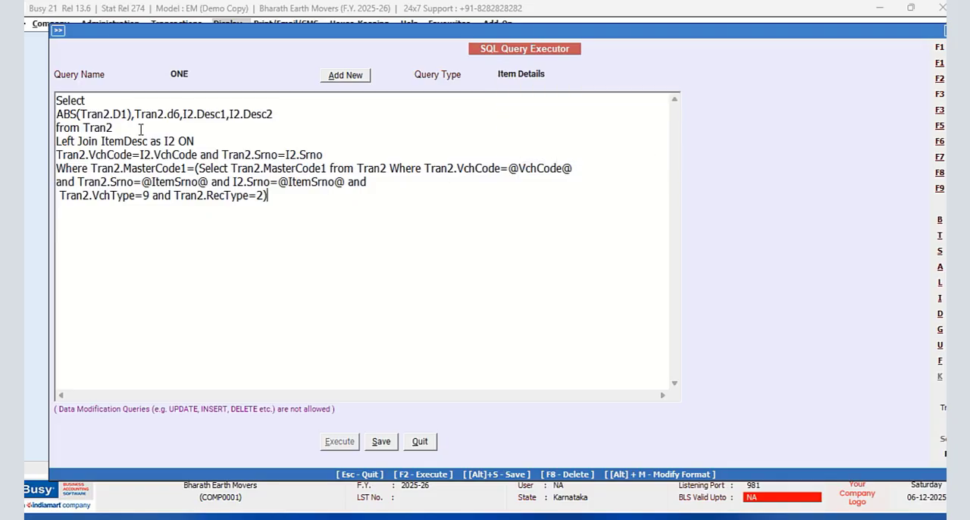
# - Begin an item-name subquery on a new line below the first Select with "(Select Master1.Name from Master1 Where"
pyautogui.click(89, 101)
pyautogui.press('Return')
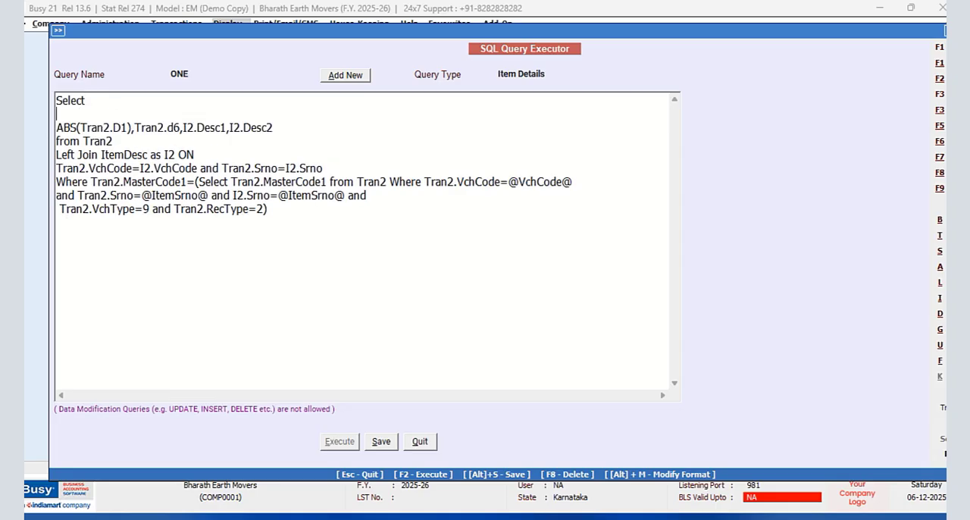
pyautogui.write('Selec')
pyautogui.press('BackSpace')
pyautogui.press('BackSpace')
pyautogui.press('BackSpace')
pyautogui.press('BackSpace')
pyautogui.press('BackSpace')
pyautogui.write('Selet')
pyautogui.press('BackSpace')
pyautogui.press('BackSpace')
pyautogui.write('ct Master1')
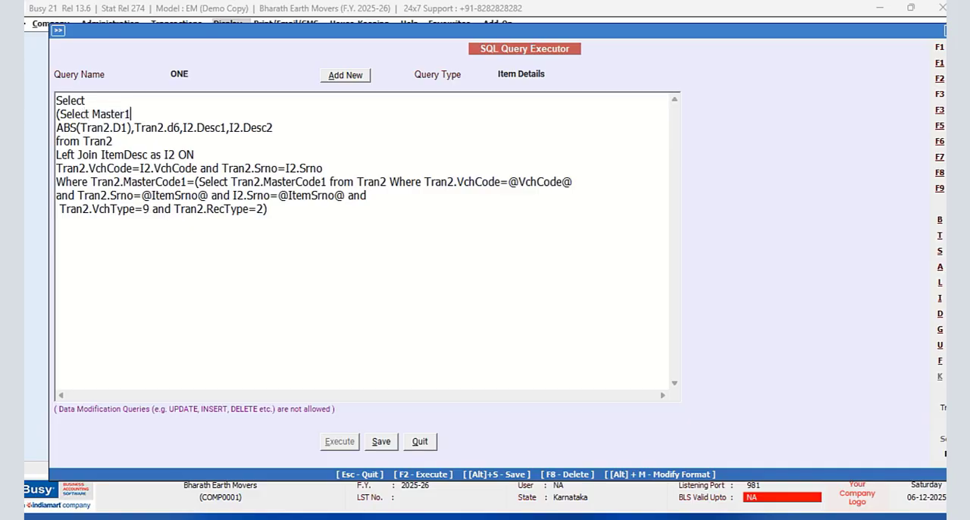
pyautogui.write('.Name from Master')
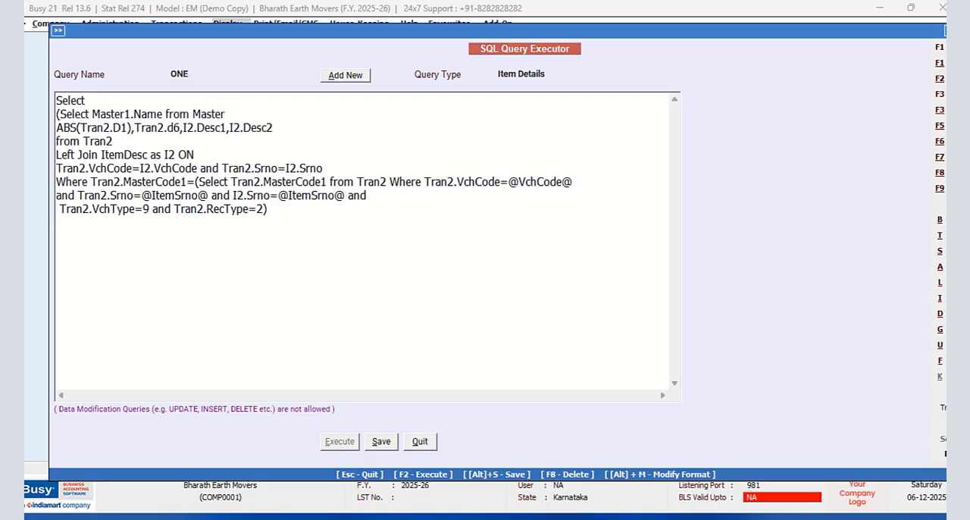
pyautogui.write('1 Where Master1')
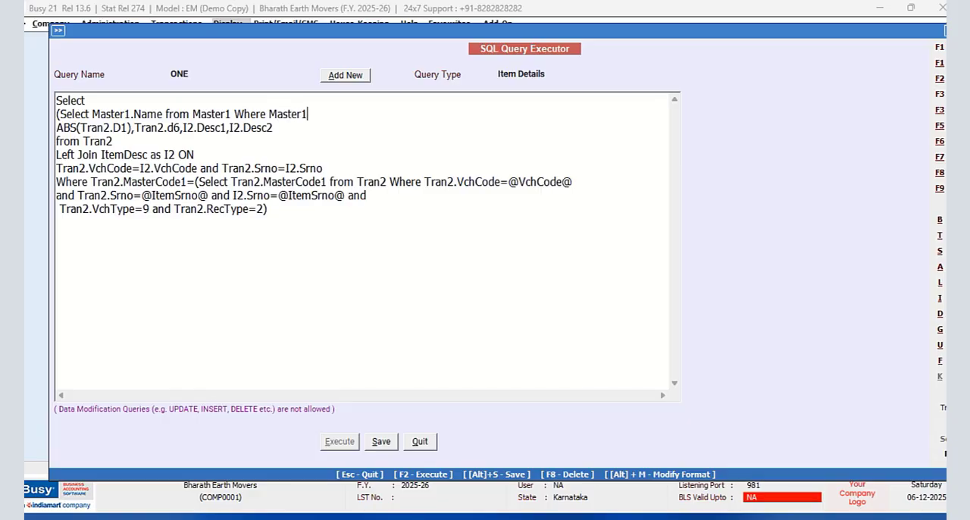
pyautogui.write('.Code=Tran2.M')
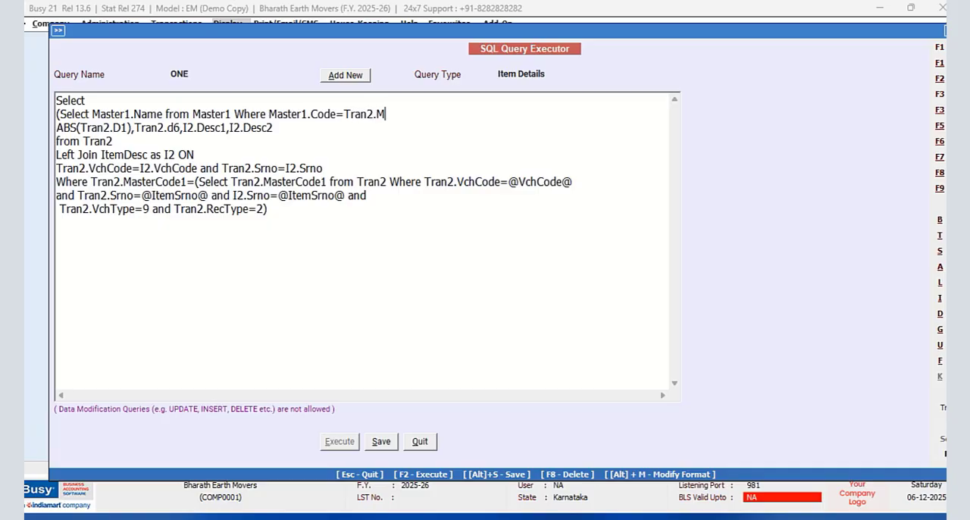
pyautogui.write('asterCode1),')
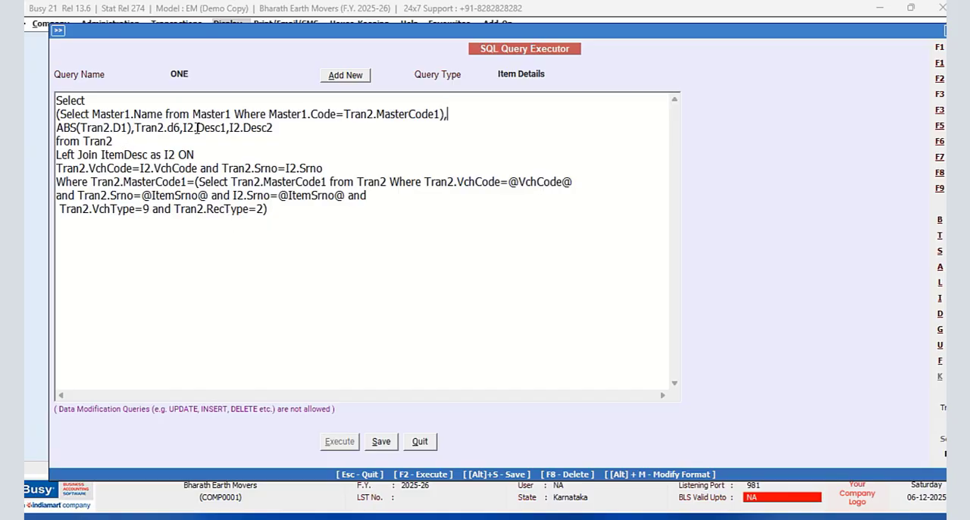
# - Complete the item-name subquery with "Master1.Code=Tran2.MasterCode1)," and save query ONE
pyautogui.click(388, 444)
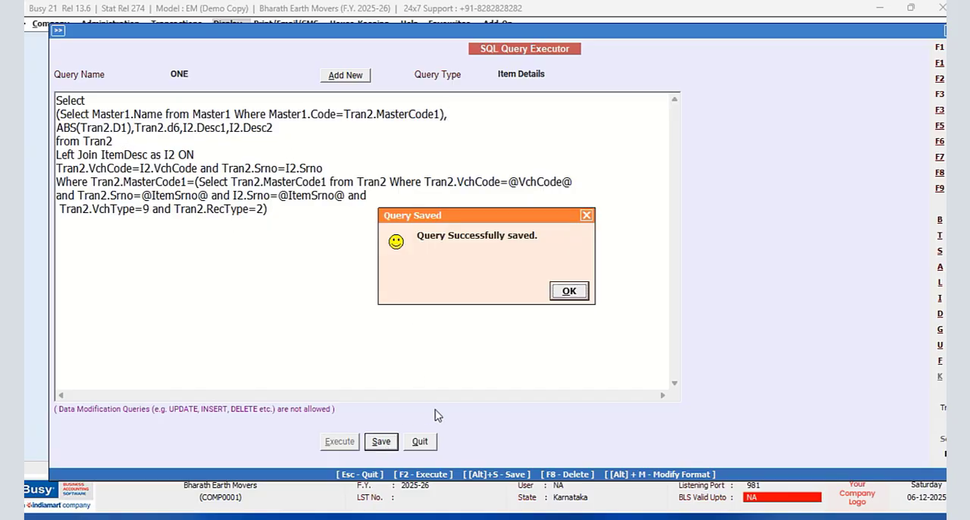
pyautogui.click(579, 292)
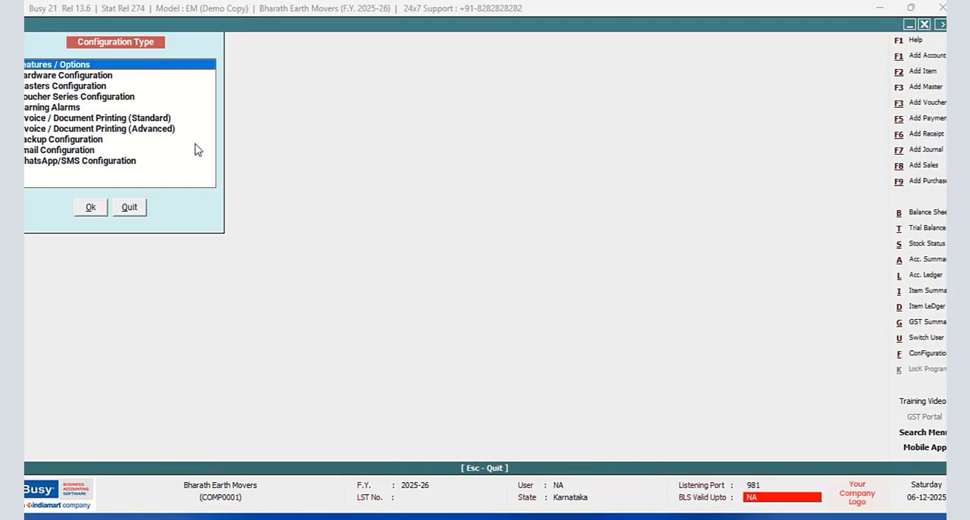
# - Open the body configuration of the NEW DESIGN sales invoice format in the advanced invoice/document printing settings
pyautogui.click(167, 129)
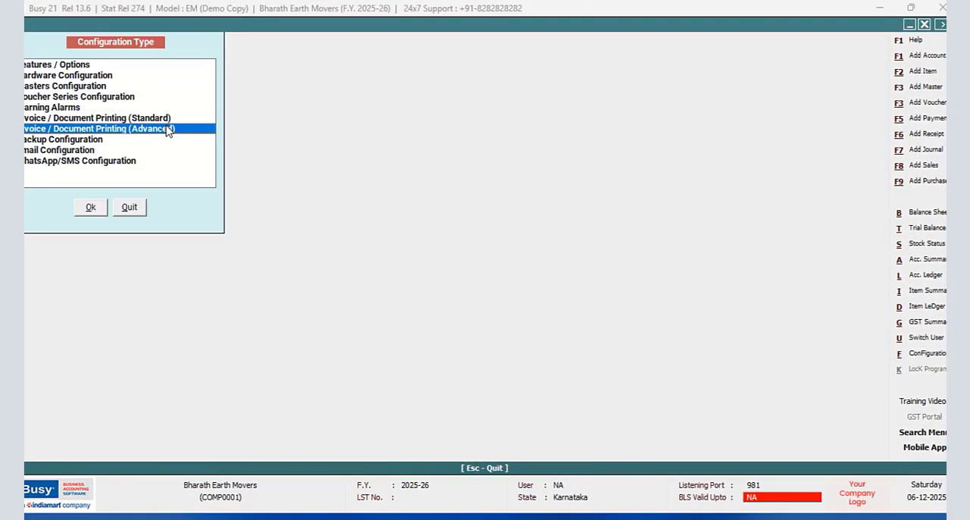
pyautogui.click(91, 208)
pyautogui.click(49, 85)
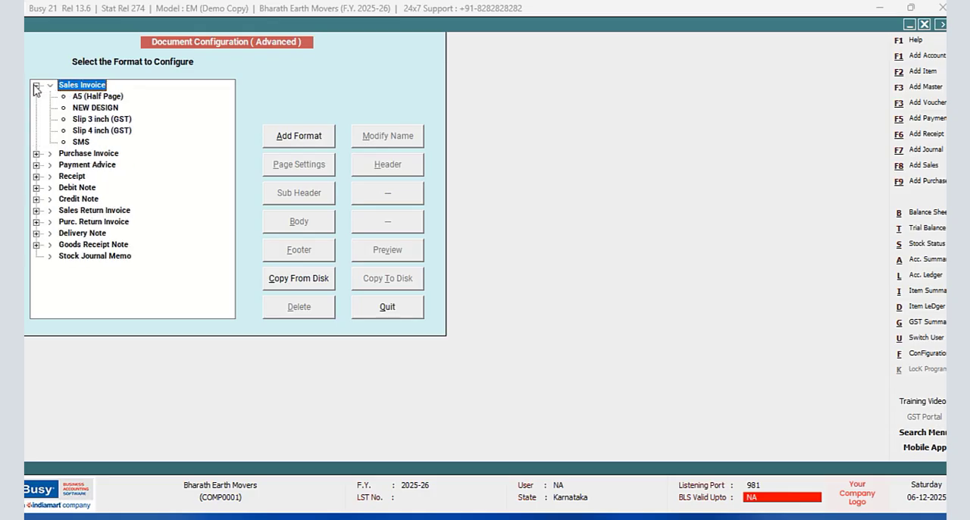
pyautogui.click(95, 108)
pyautogui.click(299, 221)
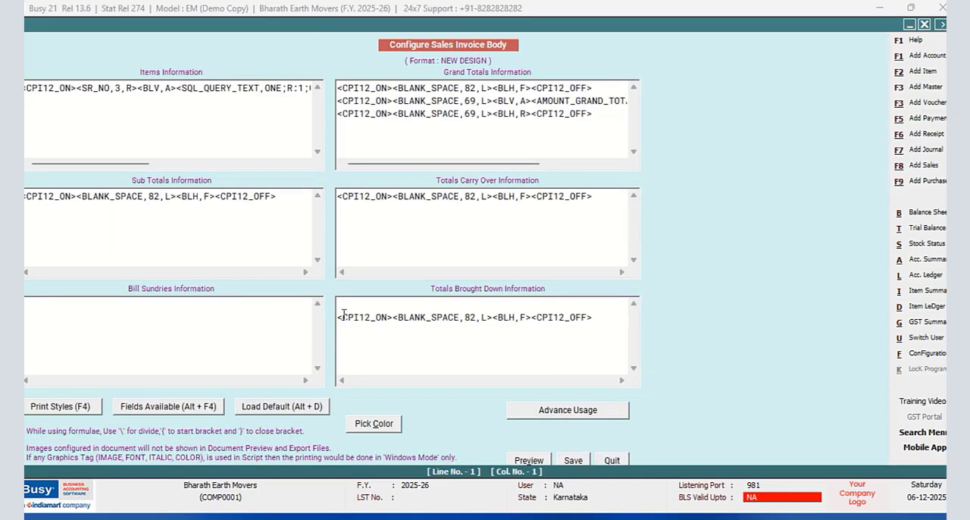
# - Insert a SQL_QUERY_NUM field before the BLANK_SPACE,24,L tag in the Items Information script
pyautogui.moveTo(138, 166); pyautogui.dragTo(225, 167)
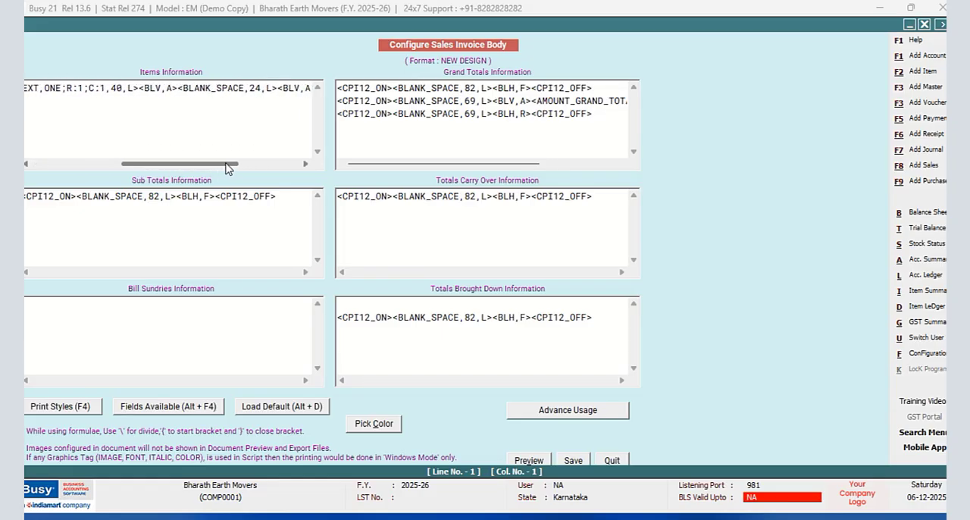
pyautogui.click(180, 87)
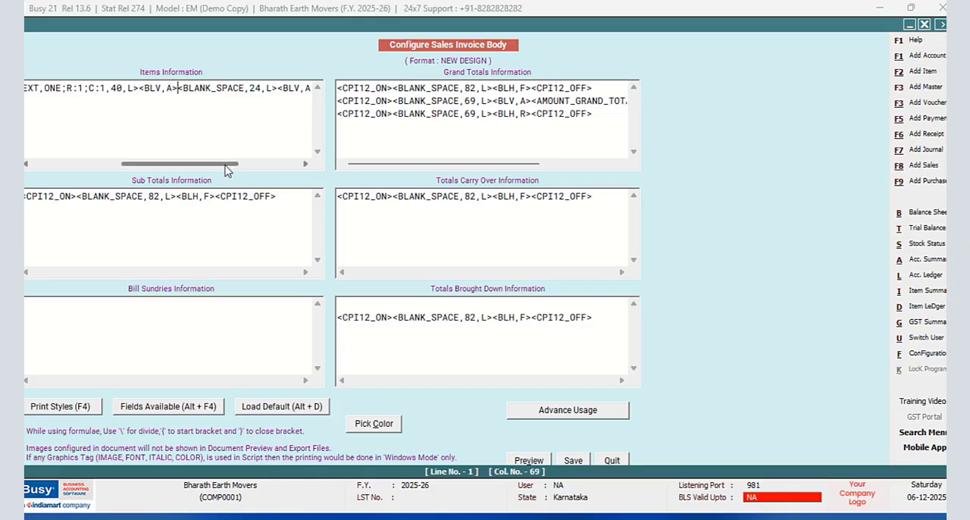
pyautogui.hotkey('alt', 'F4')
pyautogui.click(761, 240)
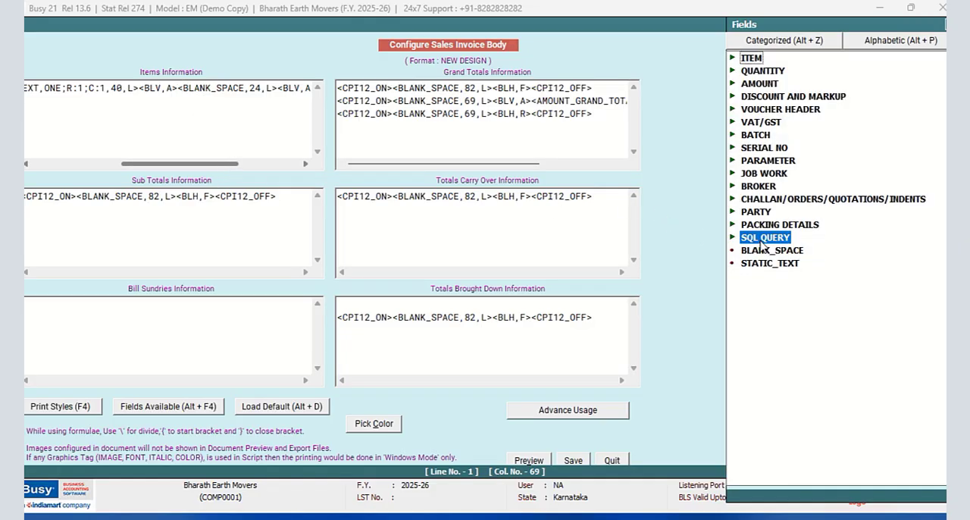
pyautogui.doubleClick(761, 239)
pyautogui.doubleClick(787, 263)
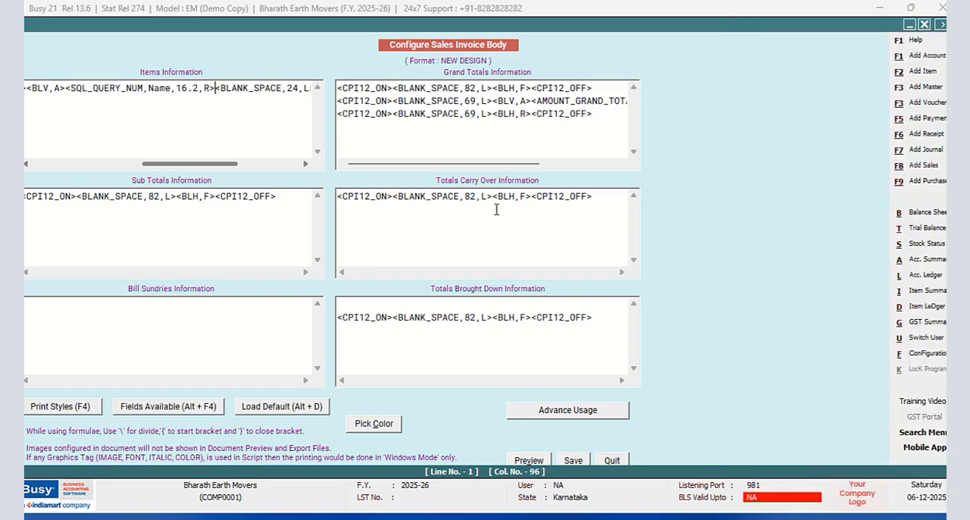
# - Replace the Name parameter of the SQL_QUERY_NUM tag in the Items Information script with "ONE;R:1;C:2"
pyautogui.click(171, 88)
pyautogui.press('BackSpace')
pyautogui.press('BackSpace')
pyautogui.press('BackSpace')
pyautogui.press('BackSpace')
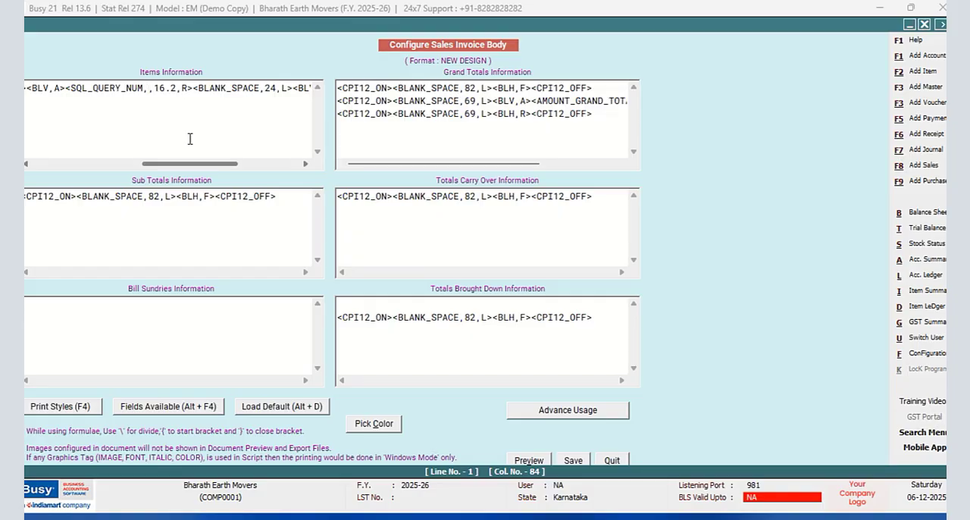
pyautogui.write('ONE')
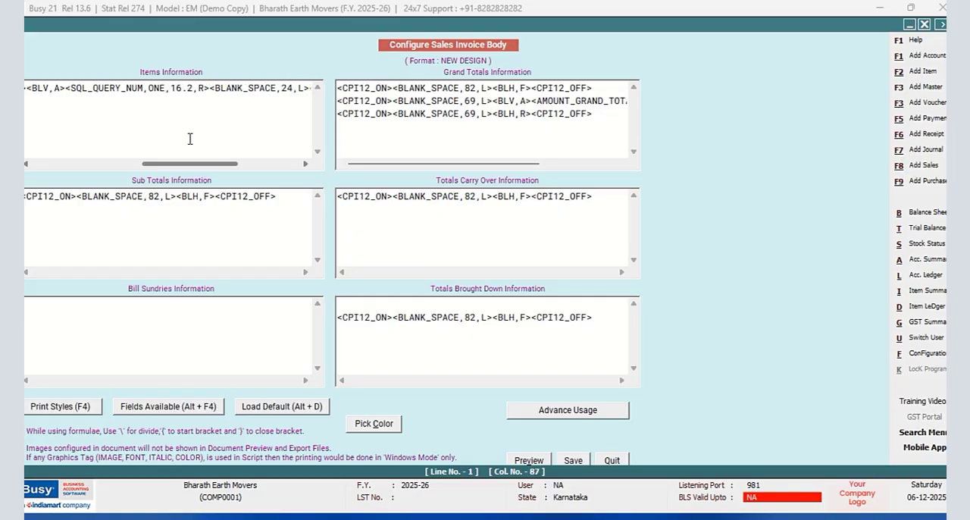
pyautogui.write(';R')
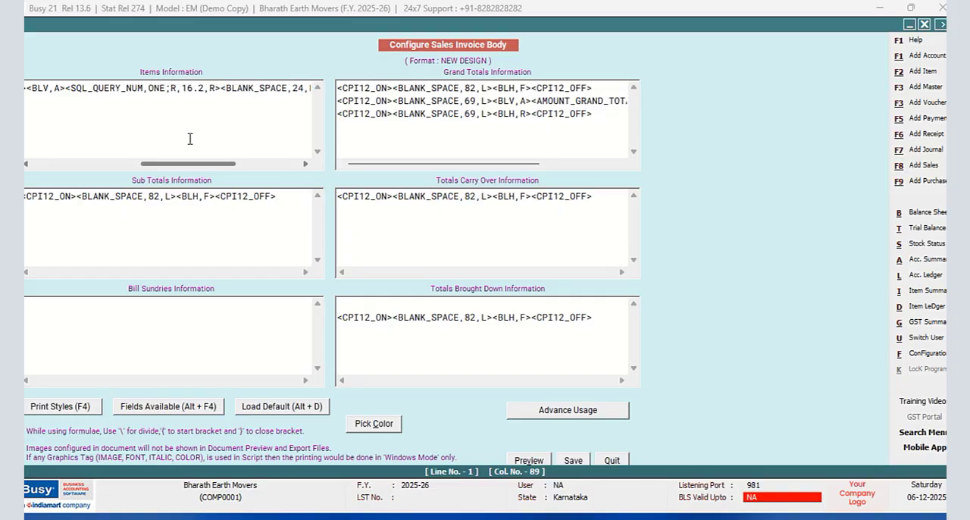
pyautogui.write(':1;C')
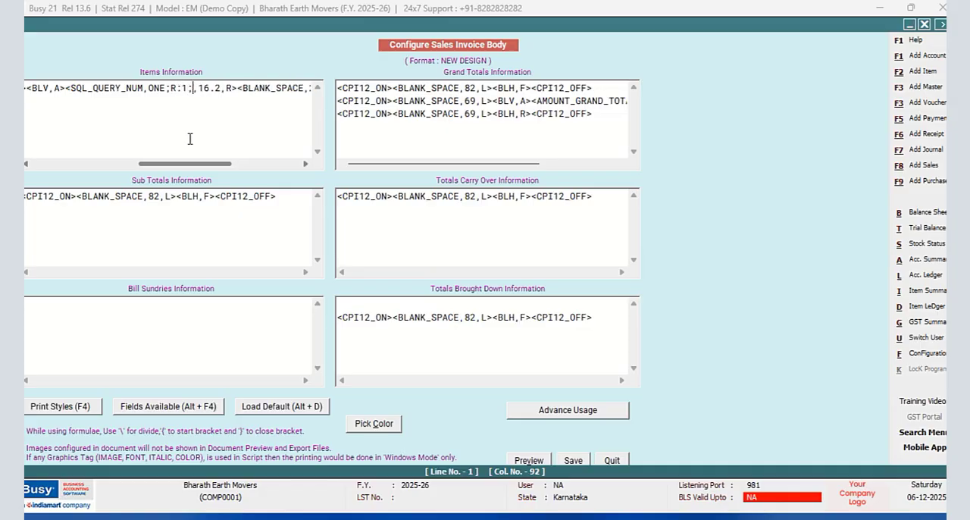
pyautogui.write(':2')
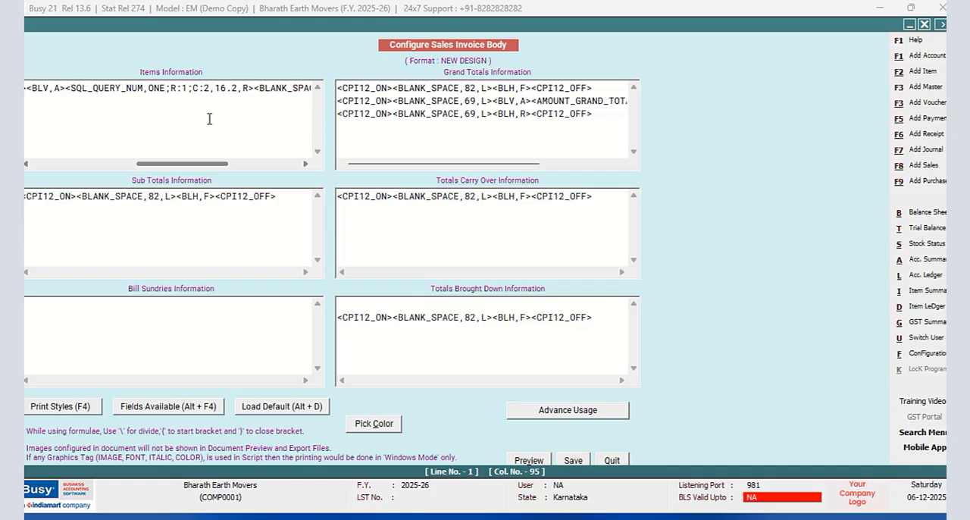
# - Set the format of the SQL_QUERY_NUM tag in the Items Information script to 8.2
pyautogui.moveTo(203, 166); pyautogui.dragTo(213, 167)
pyautogui.click(197, 89)
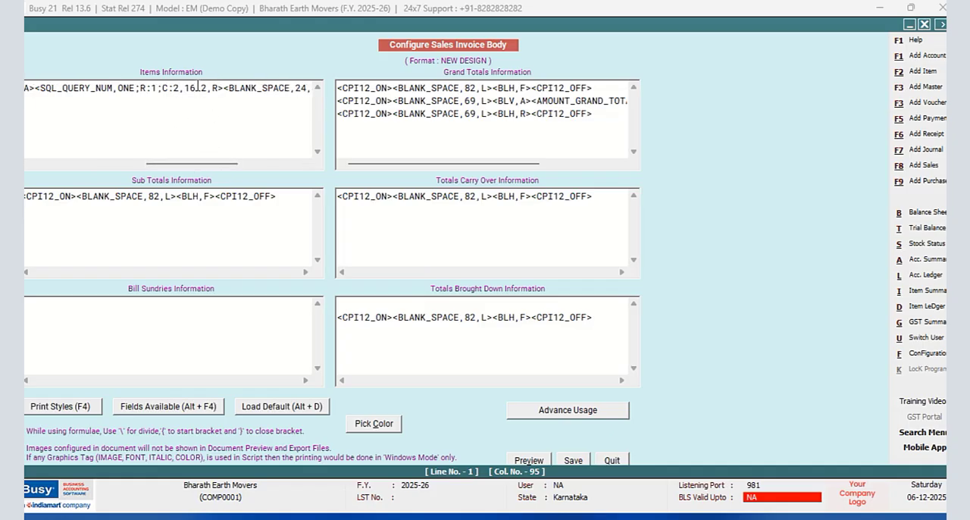
pyautogui.press('BackSpace')
pyautogui.press('BackSpace')
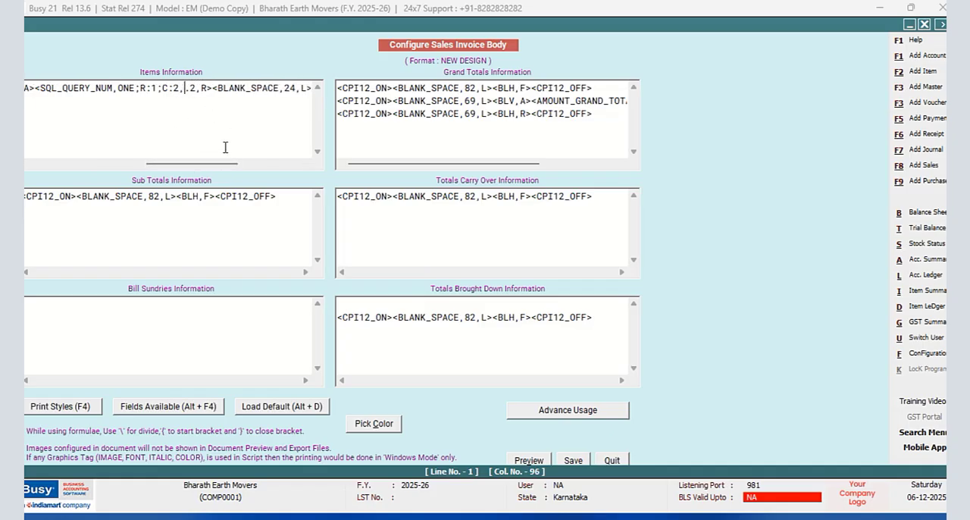
pyautogui.write('8')
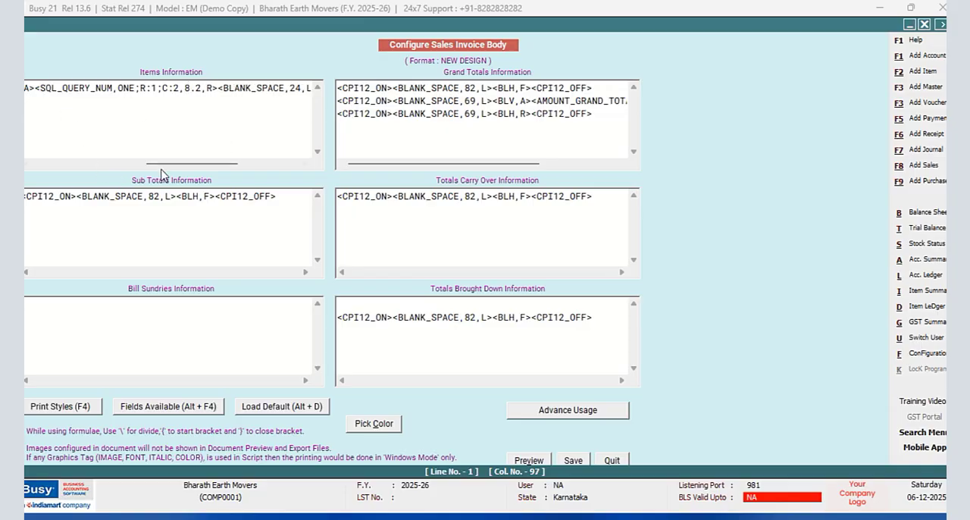
# - Copy the <BLV,A> tag preceding the SQL_QUERY_NUM tag and paste it directly after that tag
pyautogui.moveTo(161, 170); pyautogui.dragTo(141, 164)
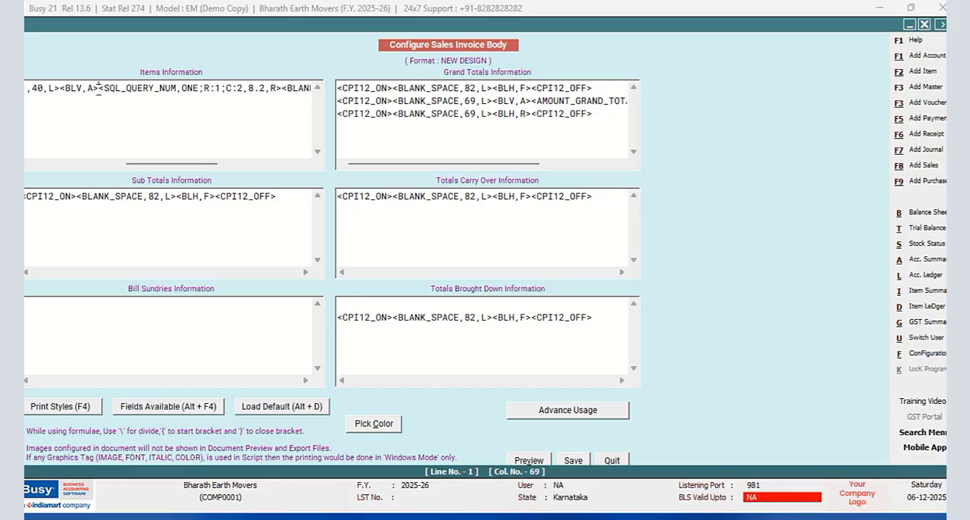
pyautogui.moveTo(99, 88); pyautogui.dragTo(61, 89)
pyautogui.rightClick(65, 87)
pyautogui.click(118, 138)
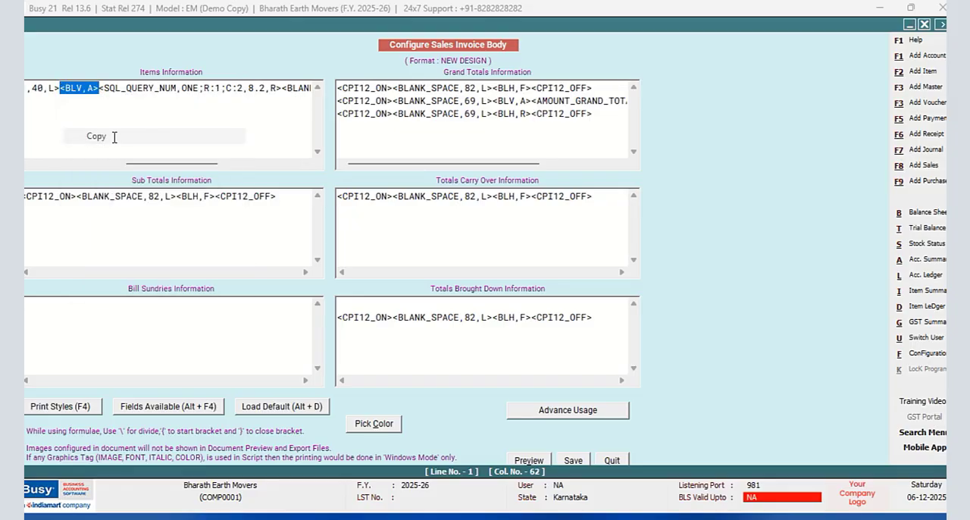
pyautogui.click(282, 89)
pyautogui.rightClick(282, 90)
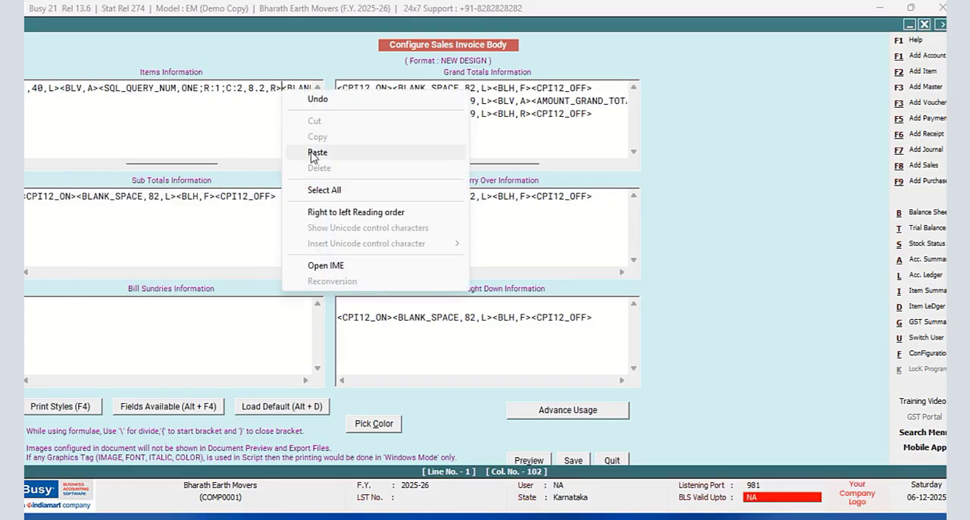
pyautogui.click(313, 151)
# - Set the width of the BLANK_SPACE tag before the AMOUNT column in the Items Information script to 15
pyautogui.moveTo(234, 164); pyautogui.dragTo(255, 163)
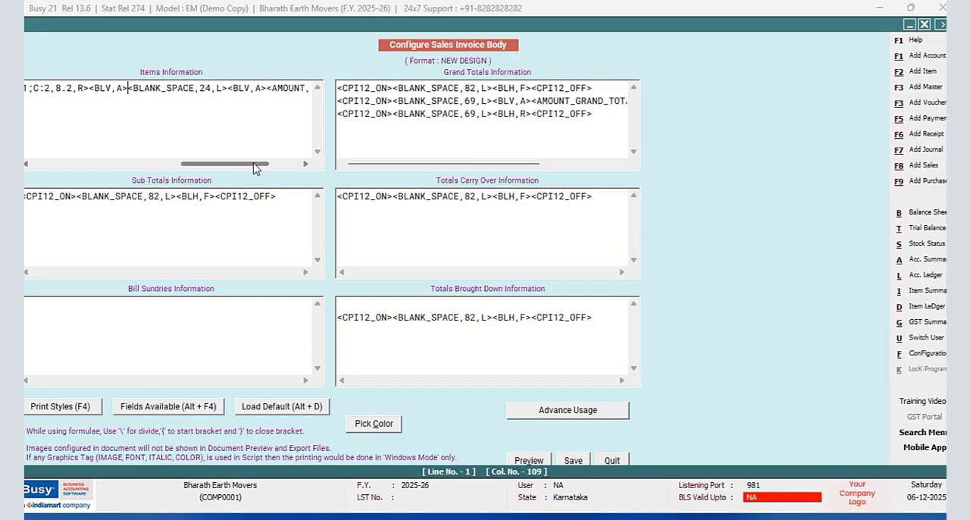
pyautogui.click(213, 88)
pyautogui.press('BackSpace')
pyautogui.press('BackSpace')
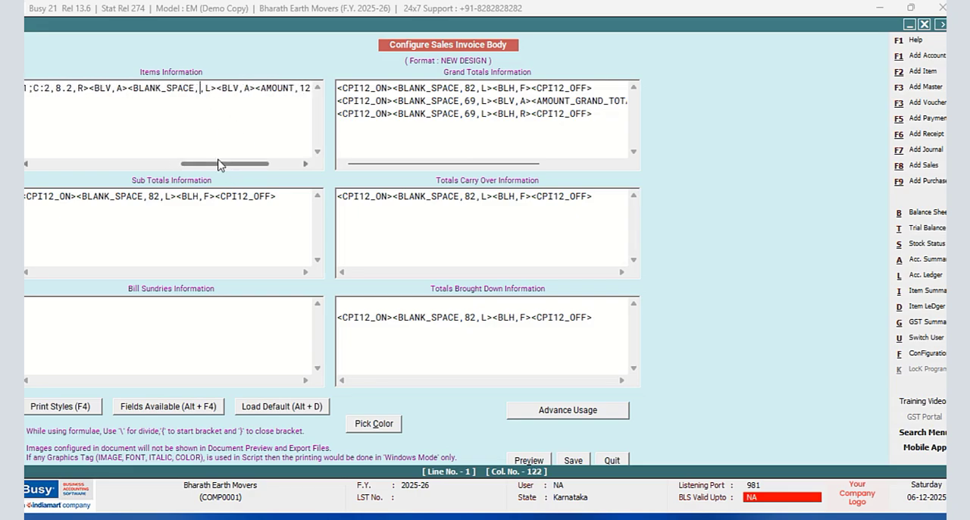
pyautogui.write('1')
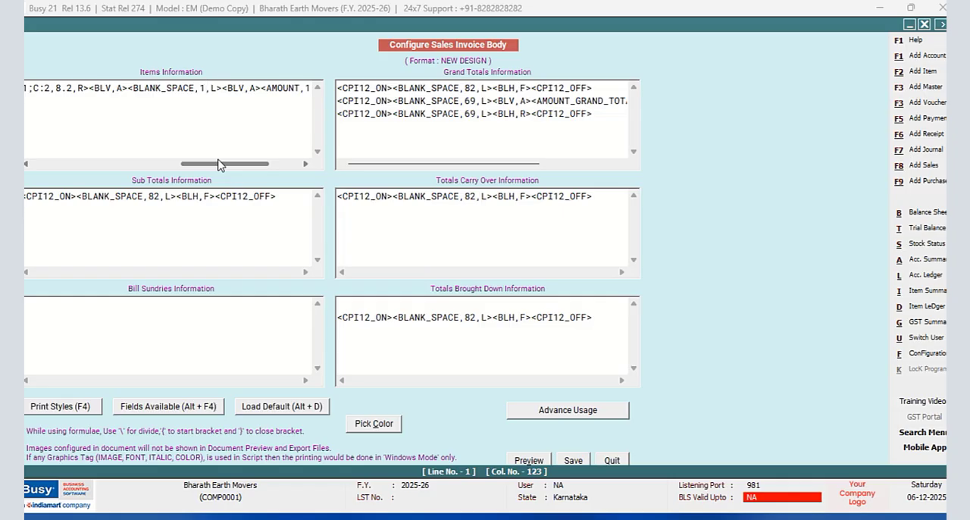
pyautogui.write('5')
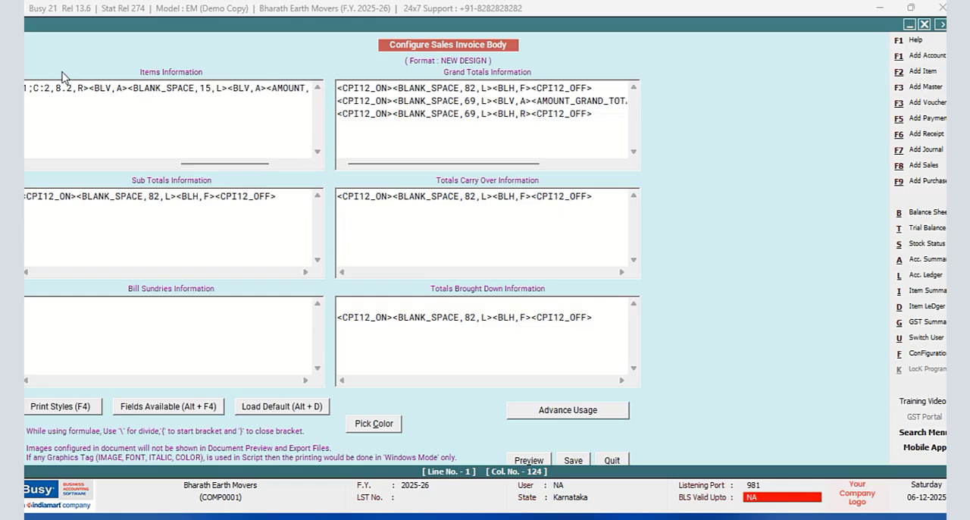
# - Place the insertion point before the BLANK_SPACE,15,L tag and search the alphabetic list of available fields for "UNIT"
pyautogui.click(126, 89)
pyautogui.hotkey('alt', 'F4')
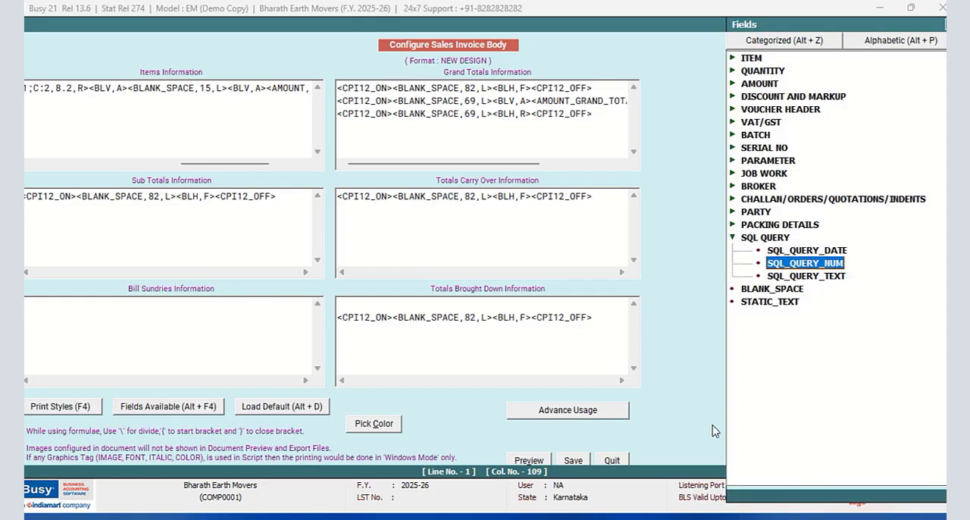
pyautogui.click(752, 61)
pyautogui.click(879, 47)
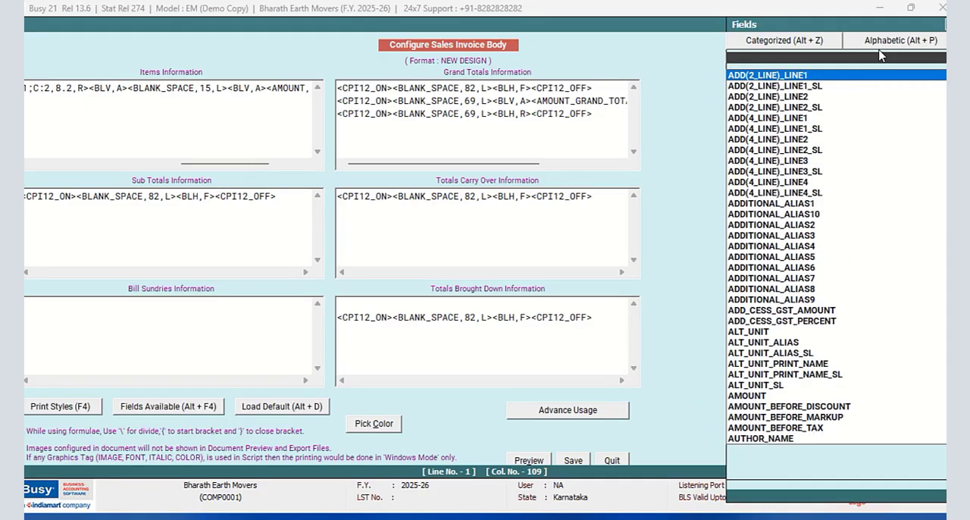
pyautogui.write('UNIT')
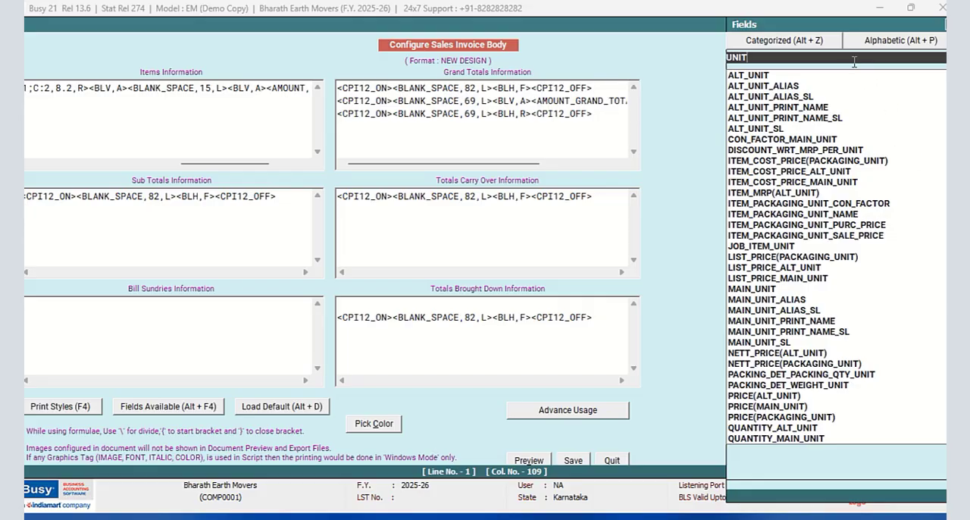
# - Insert the UNIT field before the BLANK_SPACE,15,L tag in the Items Information script and set its width to 6
pyautogui.moveTo(805, 24); pyautogui.dragTo(730, 7)
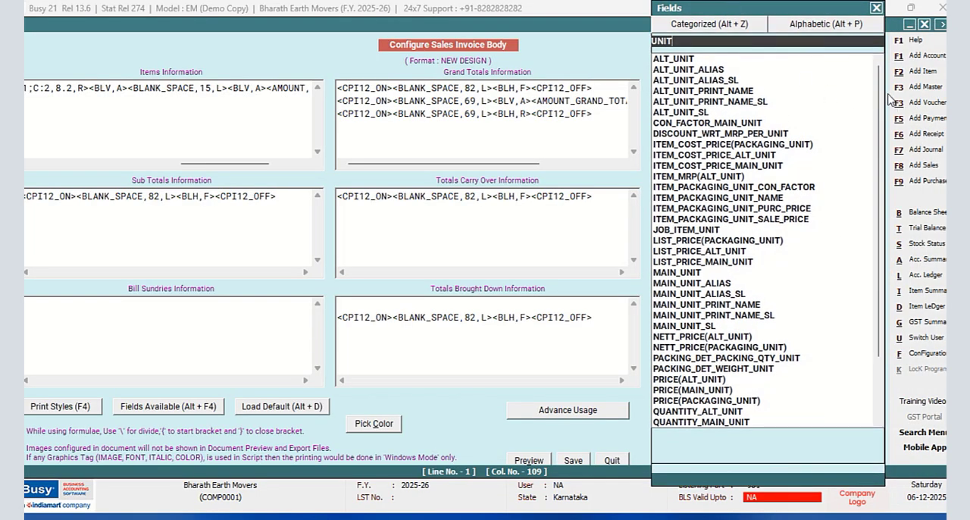
pyautogui.moveTo(879, 90); pyautogui.dragTo(877, 260)
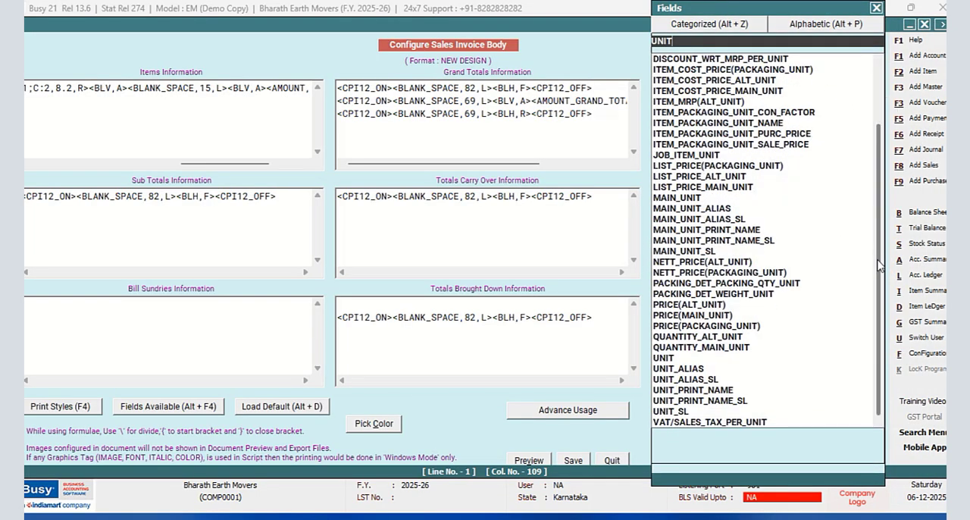
pyautogui.doubleClick(663, 358)
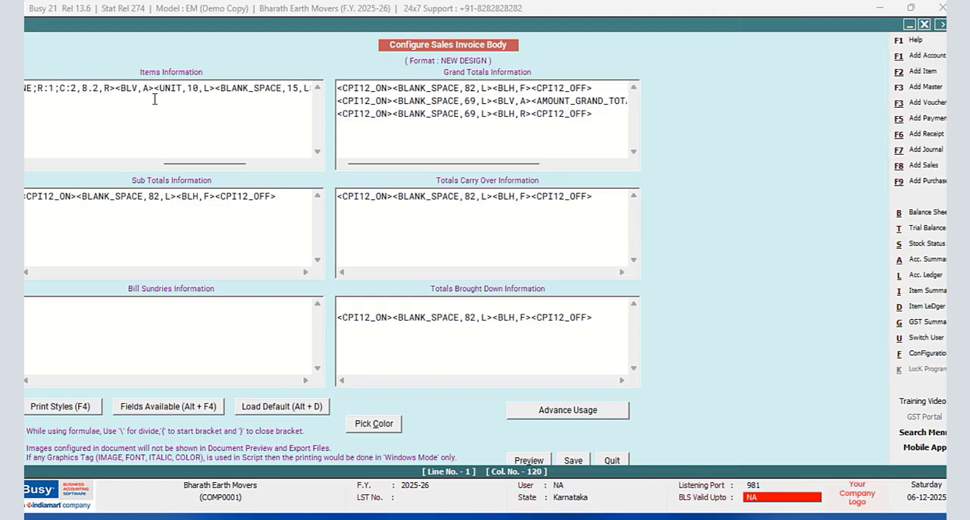
pyautogui.click(199, 87)
pyautogui.press('BackSpace')
pyautogui.press('BackSpace')
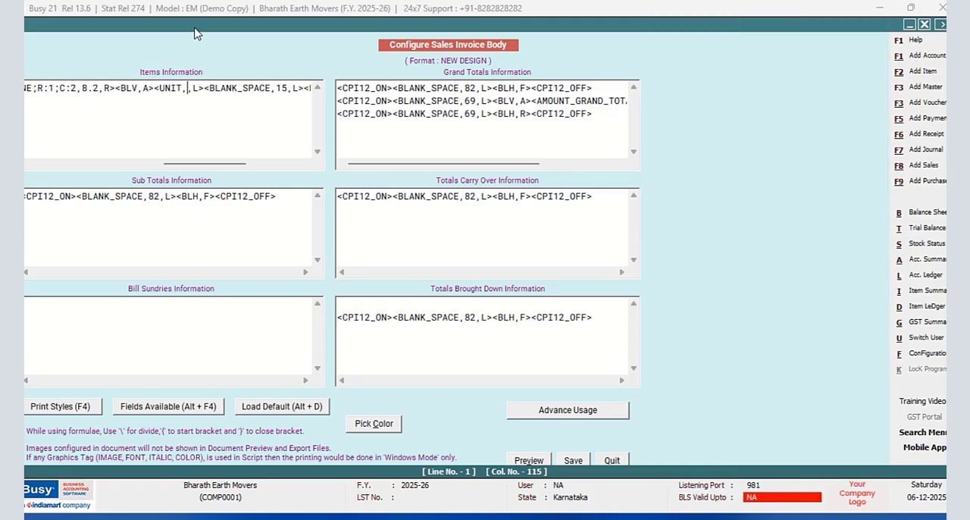
pyautogui.write('6')
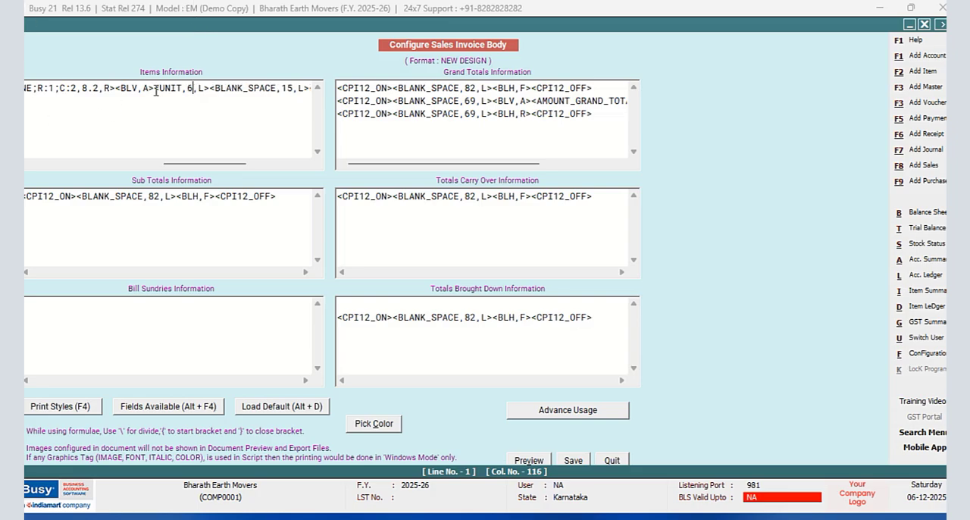
# - Copy the <BLV,A> tag preceding the UNIT tag and paste it directly after that tag
pyautogui.moveTo(155, 91); pyautogui.dragTo(115, 90)
pyautogui.rightClick(127, 91)
pyautogui.click(152, 131)
pyautogui.click(208, 90)
pyautogui.rightClick(207, 89)
pyautogui.click(241, 149)
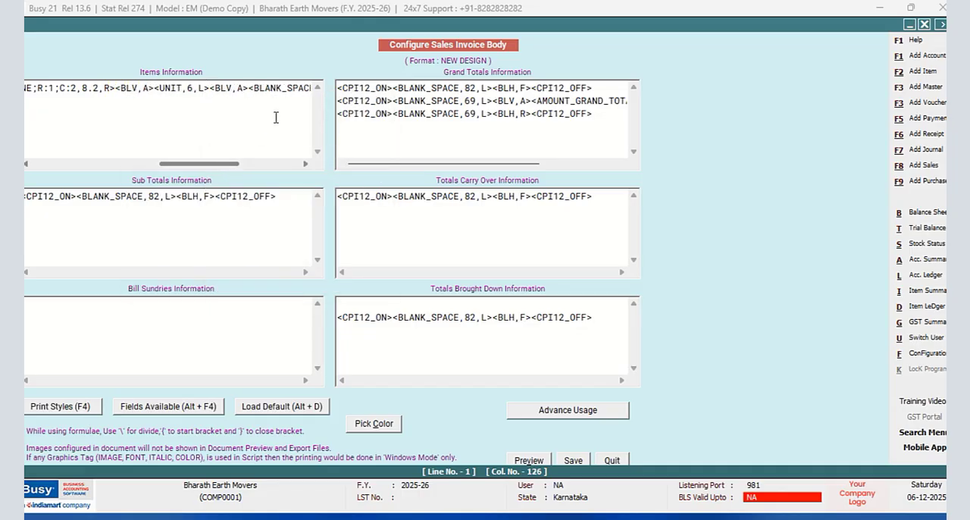
# - Set the width of the BLANK_SPACE tag before the AMOUNT column in the Items Information script to 8
pyautogui.moveTo(242, 164); pyautogui.dragTo(258, 164)
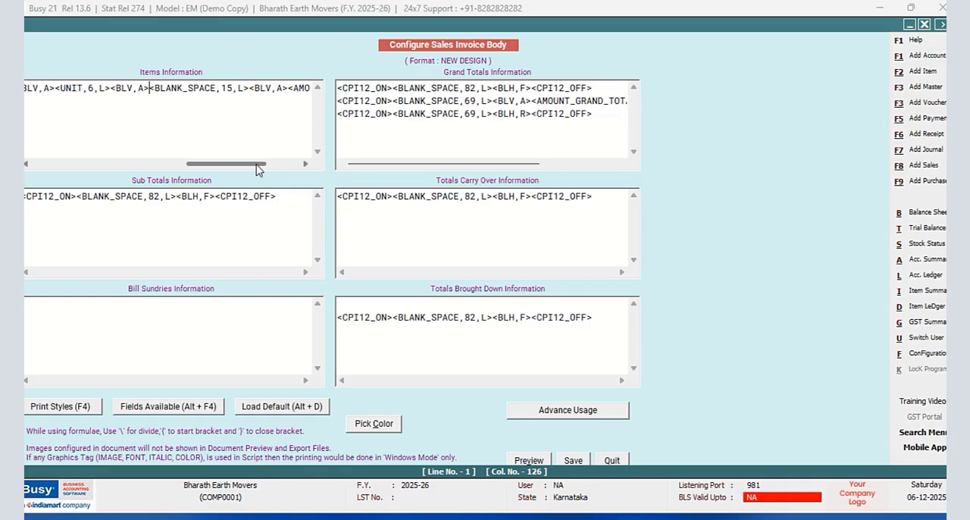
pyautogui.click(233, 89)
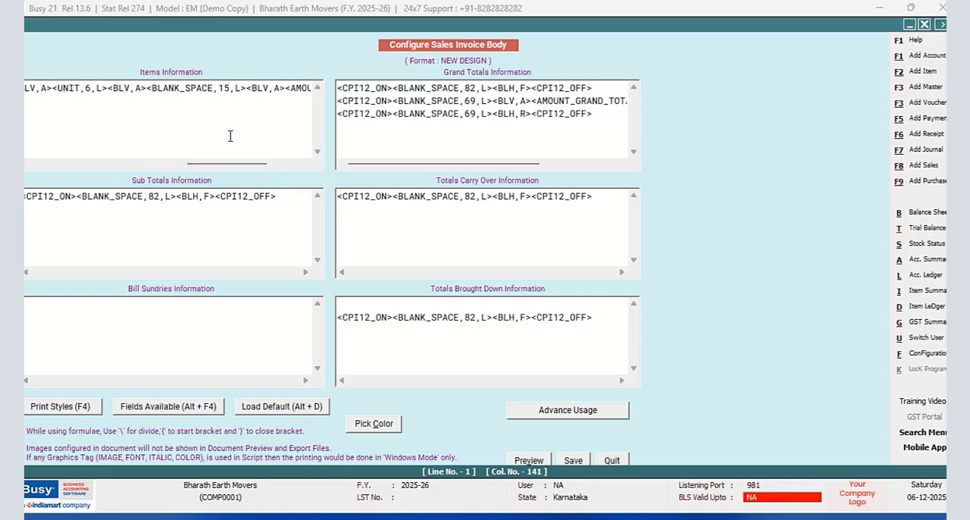
pyautogui.press('BackSpace')
pyautogui.press('BackSpace')
pyautogui.write('8')
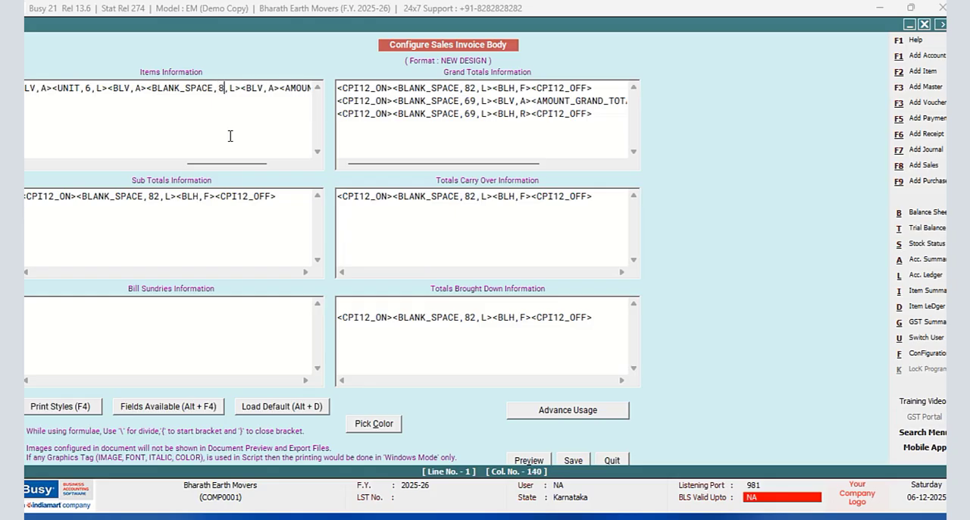
# - Open query ONE in the SQL Query Executor to check the order of its selected columns, and return to the body script
pyautogui.moveTo(196, 166); pyautogui.dragTo(141, 157)
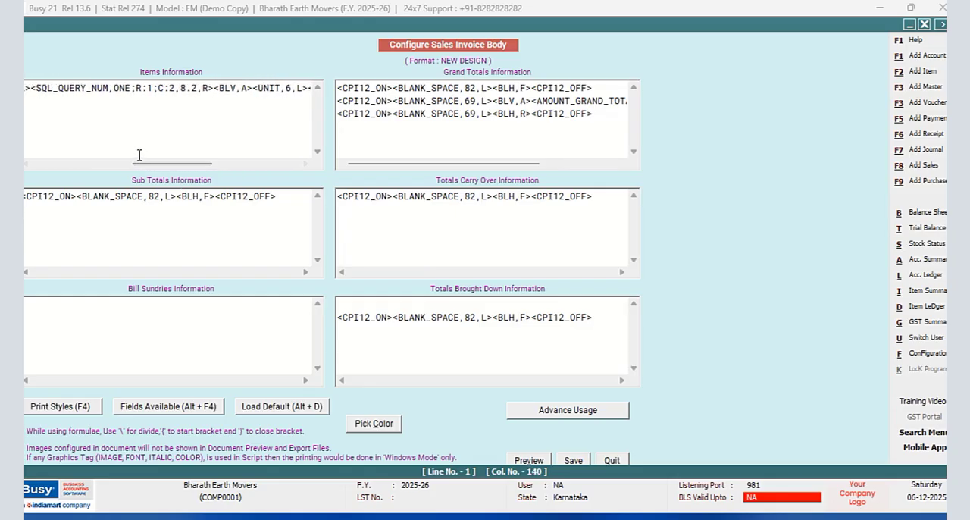
pyautogui.hotkey('ctrl', 'q')
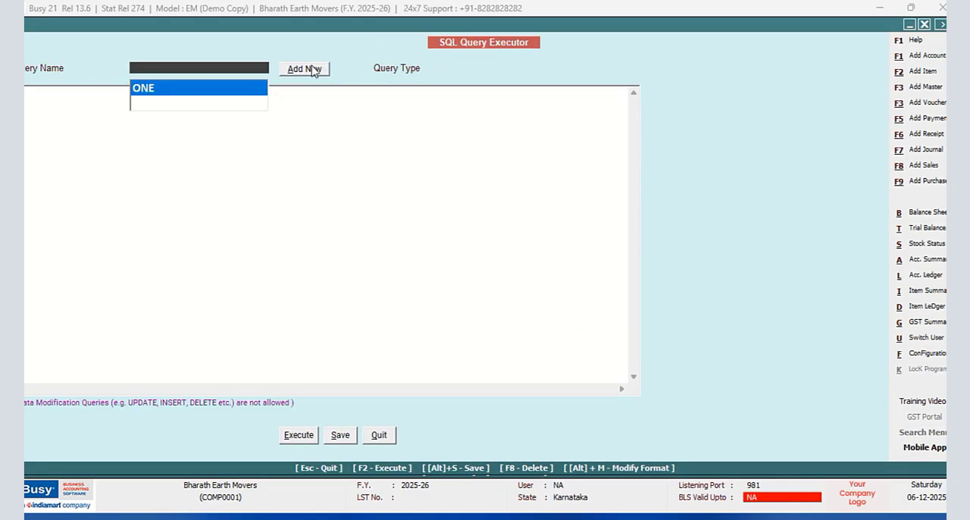
pyautogui.click(150, 91)
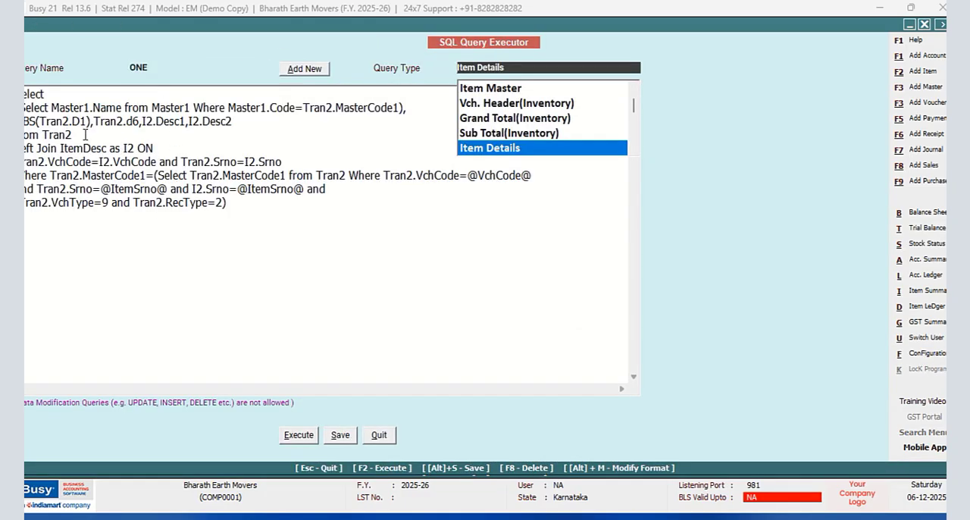
pyautogui.click(387, 435)
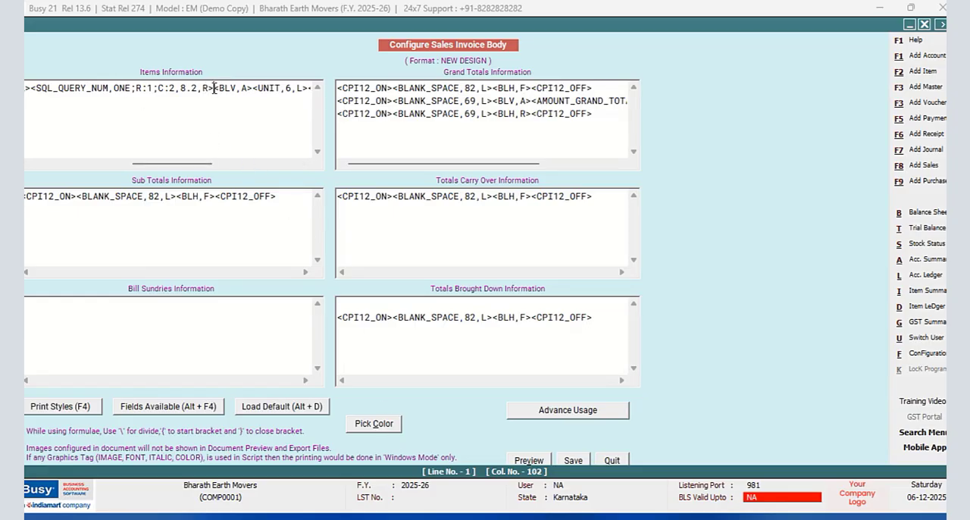
# - Copy the SQL_QUERY_NUM,ONE;R:1;C:2 tag and paste it over the BLANK_SPACE,8,L tag before the AMOUNT column
pyautogui.moveTo(215, 88); pyautogui.dragTo(39, 93)
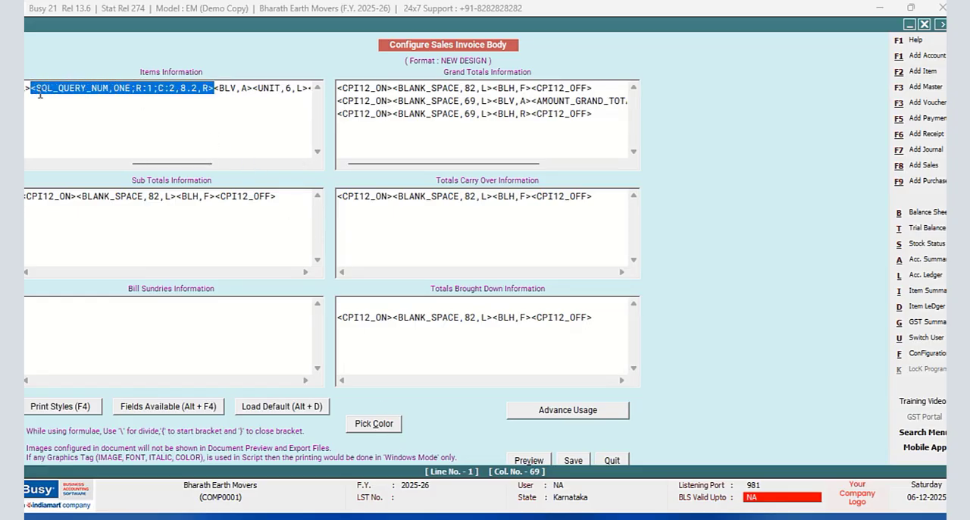
pyautogui.rightClick(59, 88)
pyautogui.click(93, 138)
pyautogui.moveTo(184, 165); pyautogui.dragTo(265, 171)
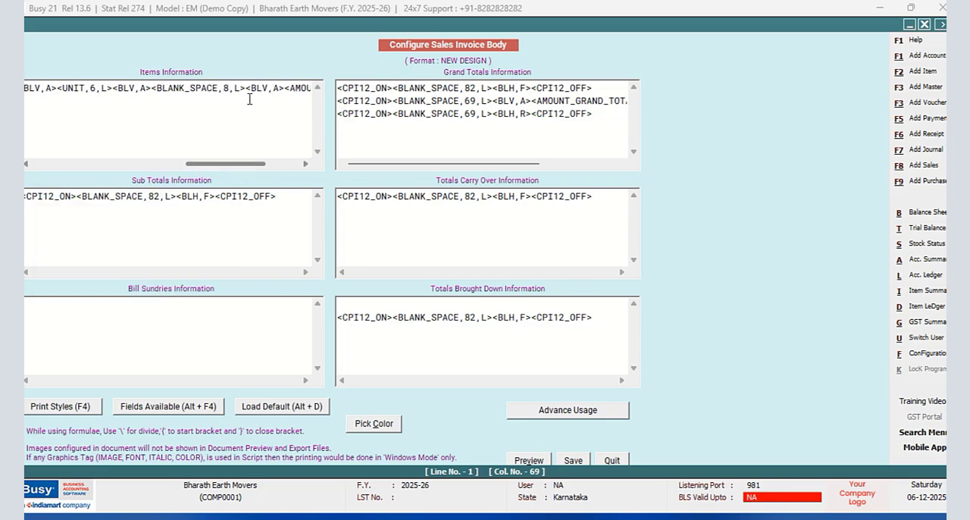
pyautogui.moveTo(245, 88); pyautogui.dragTo(218, 87)
pyautogui.moveTo(175, 88); pyautogui.dragTo(156, 87)
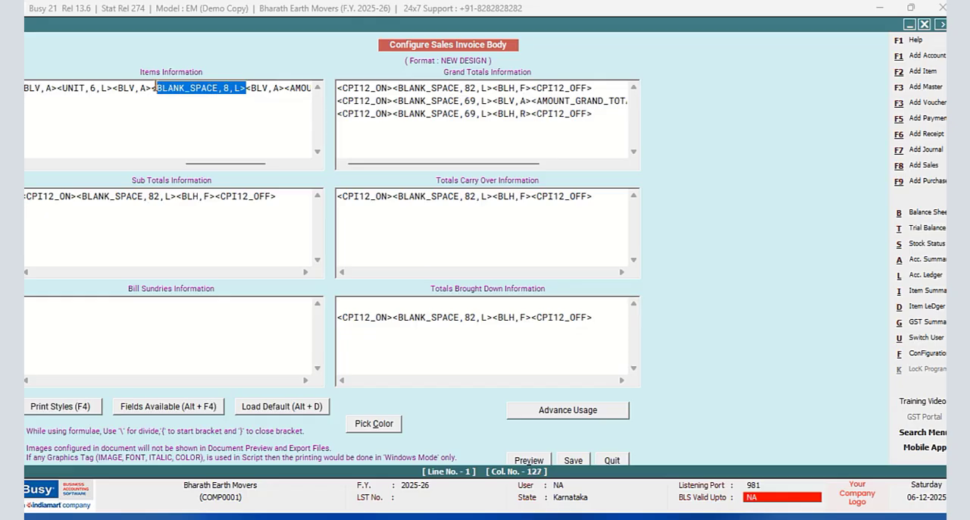
pyautogui.rightClick(155, 89)
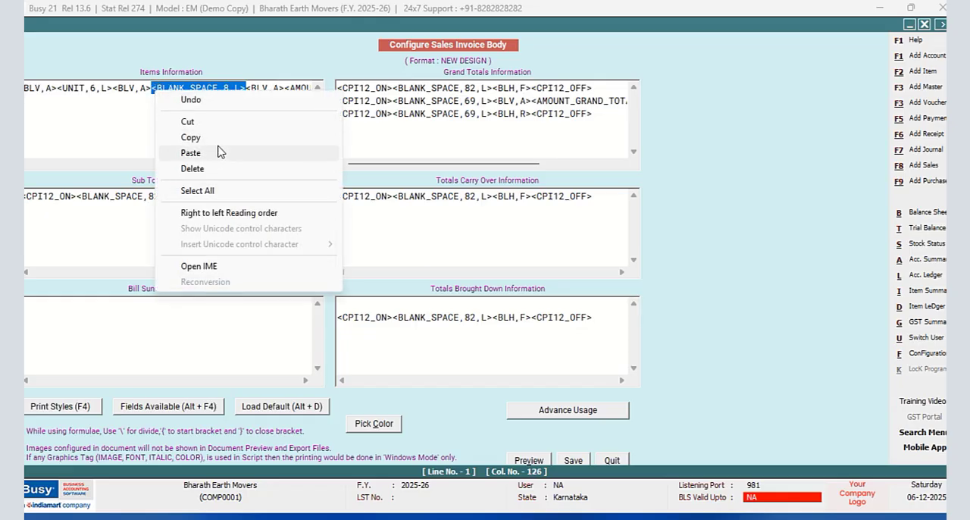
pyautogui.click(209, 150)
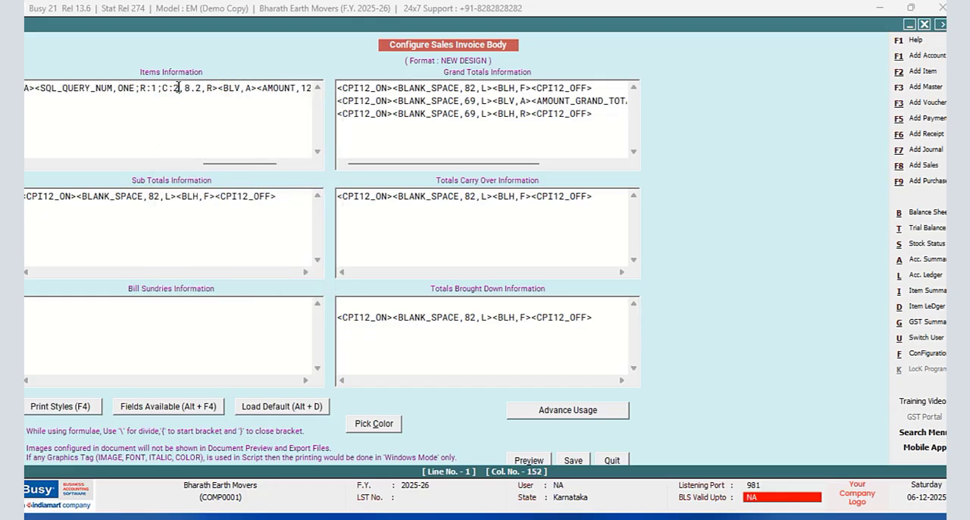
# - Set the column of the pasted SQL_QUERY_NUM tag to C:3 and save the sales invoice body
pyautogui.press('BackSpace')
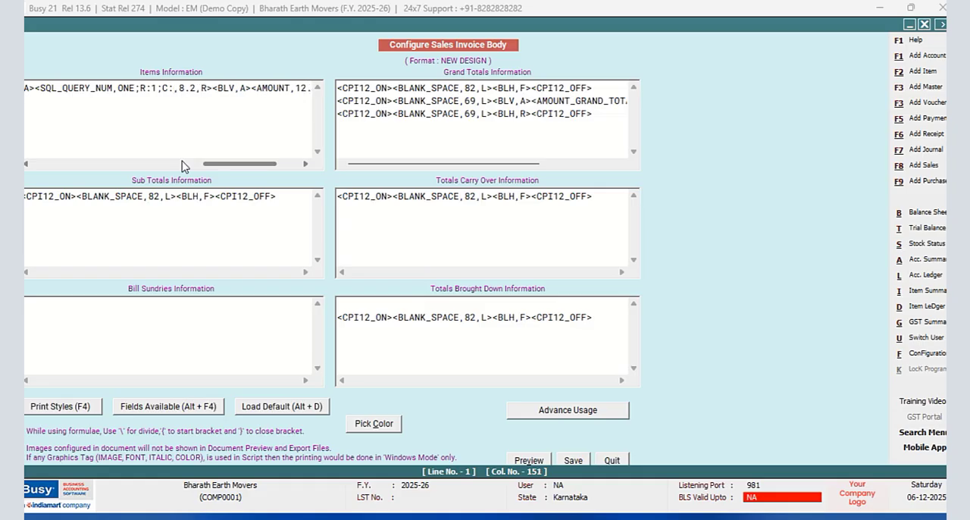
pyautogui.write('3')
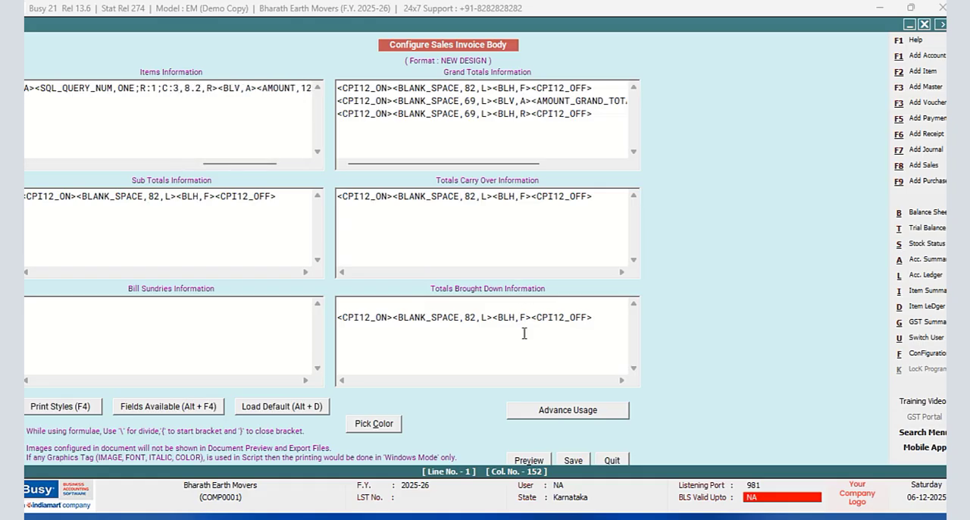
pyautogui.click(569, 461)
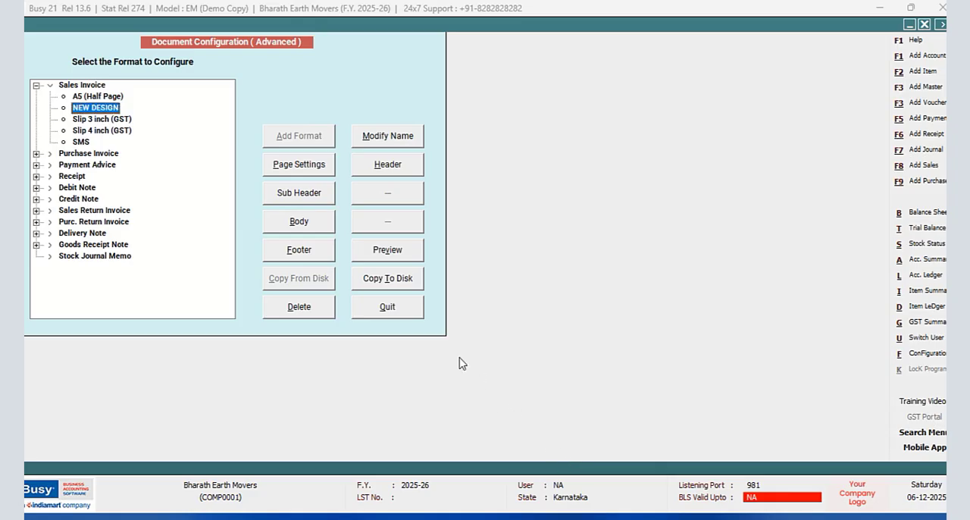
# - Preview the open sales voucher in the NEW DESIGN format at 100% zoom to check the item columns, and close the preview
pyautogui.click(391, 312)
pyautogui.click(130, 212)
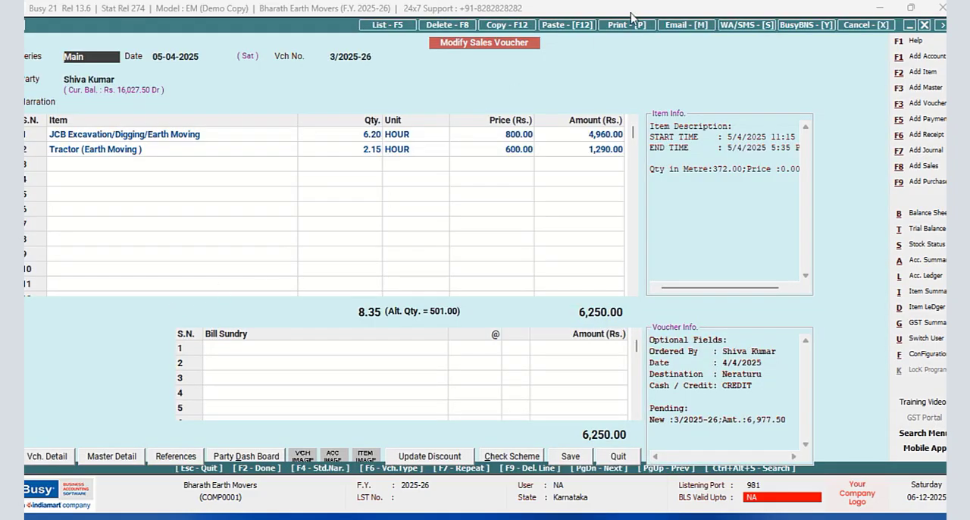
pyautogui.click(611, 27)
pyautogui.click(453, 277)
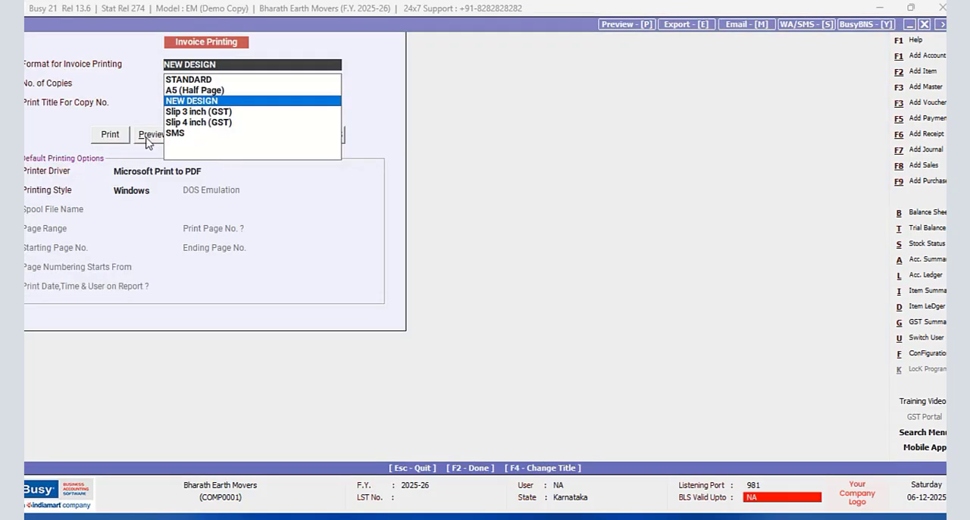
pyautogui.click(146, 138)
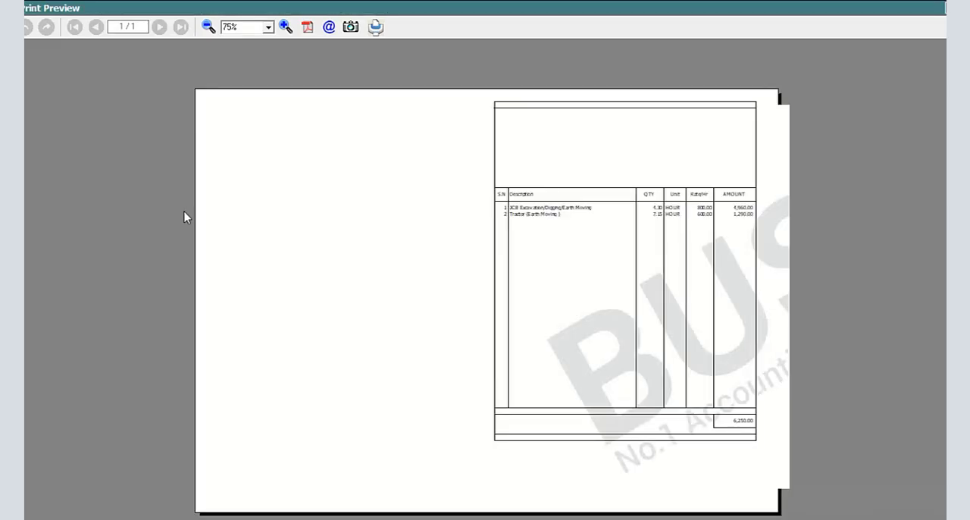
pyautogui.click(286, 27)
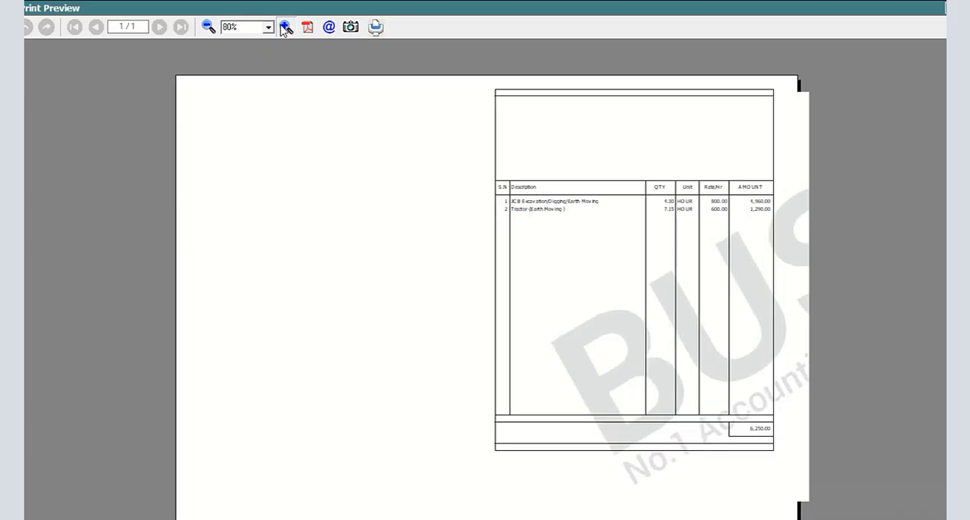
pyautogui.click(286, 26)
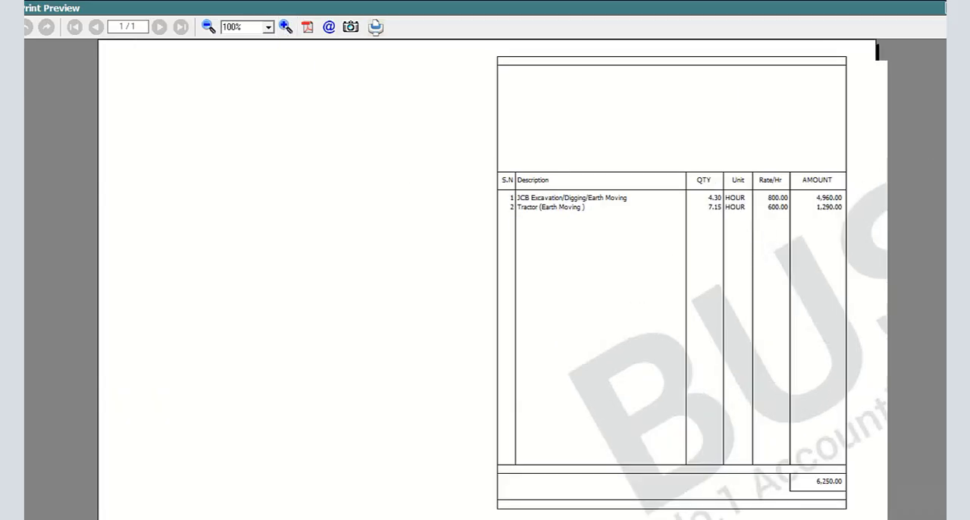
pyautogui.press('Escape')
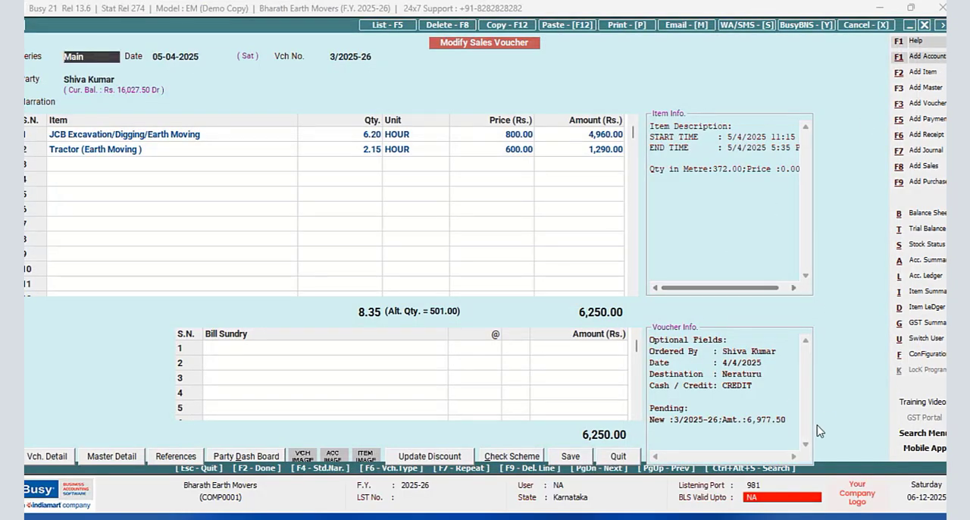
# - Open the body configuration of the NEW DESIGN sales invoice format in the advanced document printing configuration
pyautogui.click(929, 355)
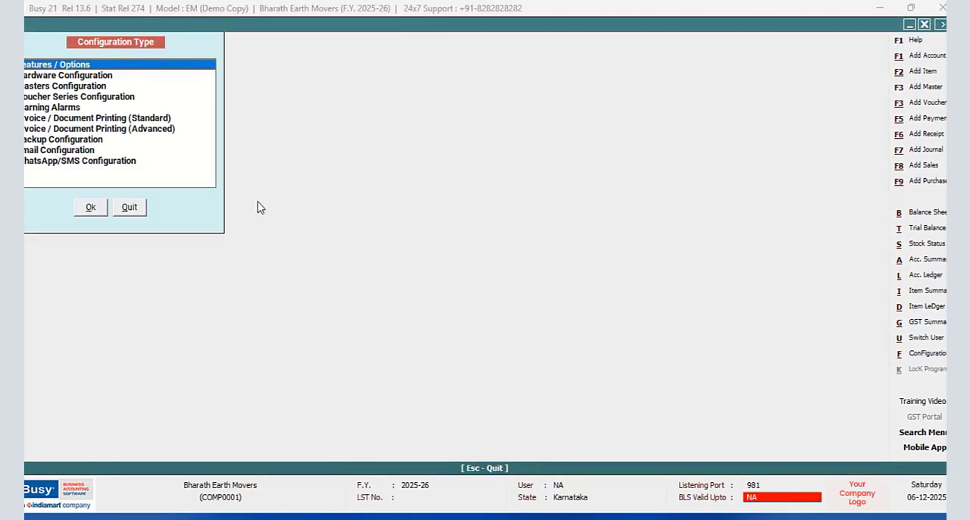
pyautogui.click(165, 134)
pyautogui.click(89, 207)
pyautogui.click(36, 84)
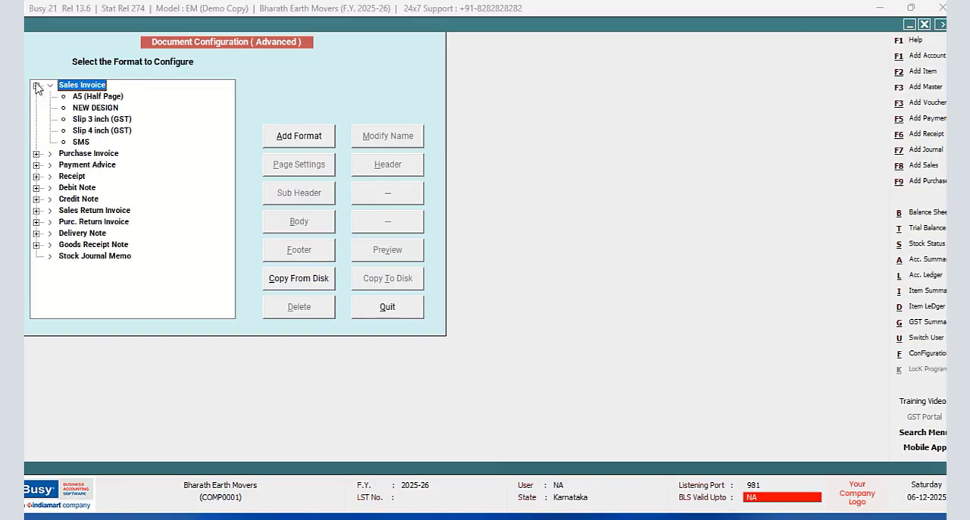
pyautogui.click(85, 108)
pyautogui.click(328, 224)
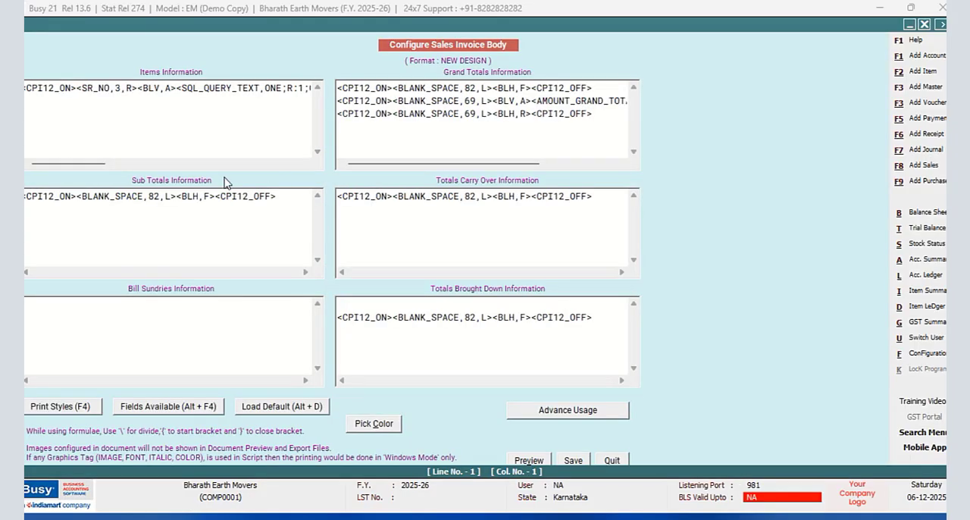
# - Add a second line to the Items Information script, starting with the PRINT_IF_ANY print style tag
pyautogui.moveTo(90, 171); pyautogui.dragTo(314, 169)
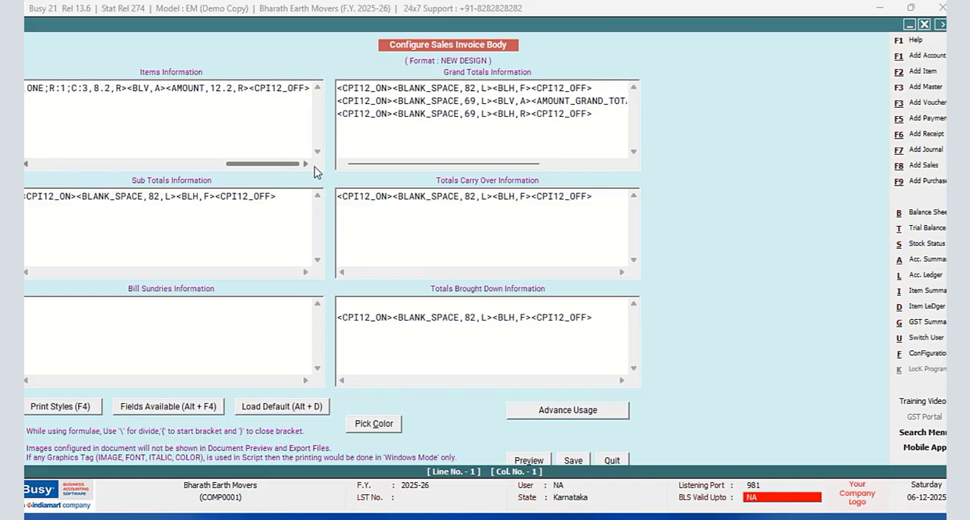
pyautogui.click(310, 97)
pyautogui.press('Return')
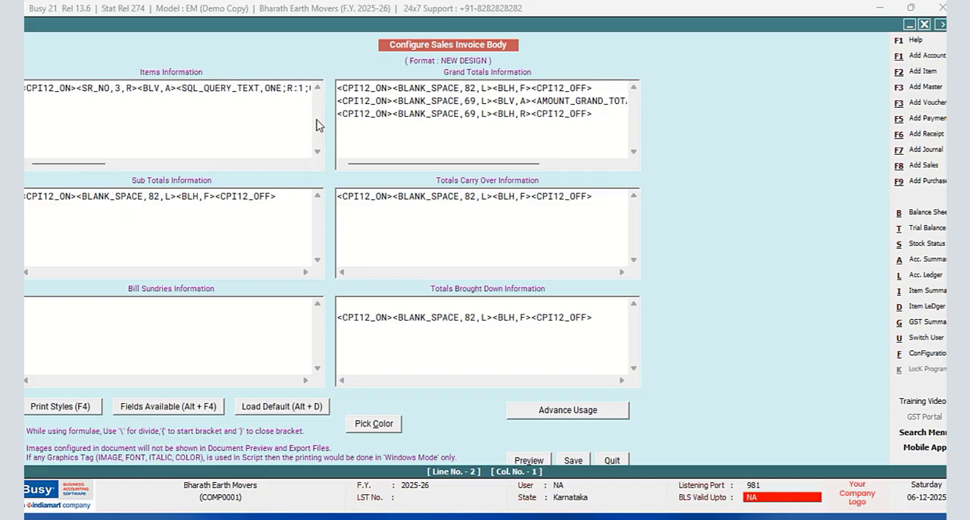
pyautogui.press('F4')
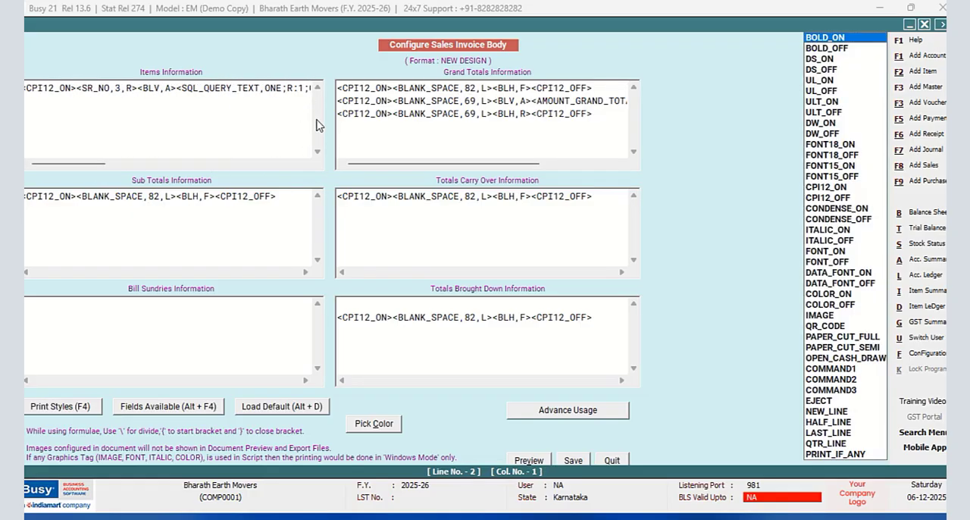
pyautogui.click(840, 453)
pyautogui.doubleClick(840, 454)
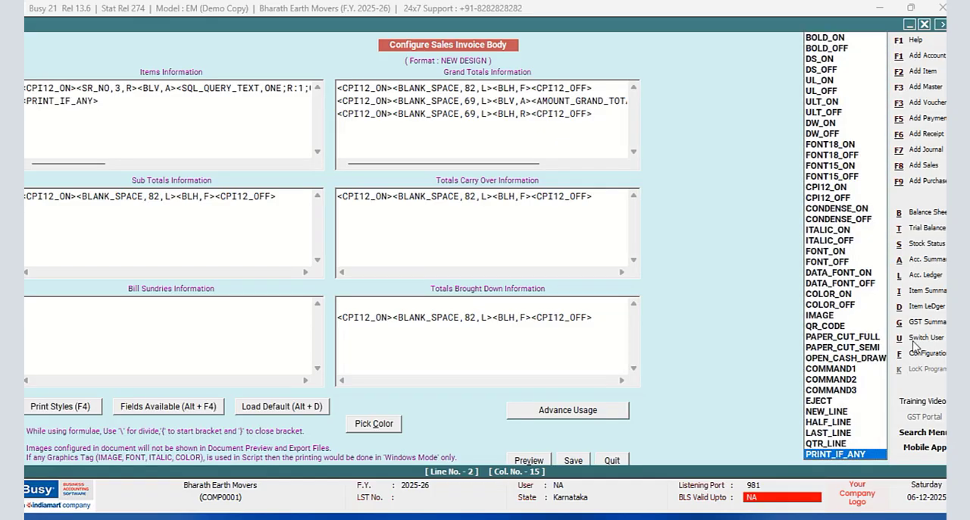
# - Append the CPI12_ON and CPI12_OFF print style tags after PRINT_IF_ANY on the second line
pyautogui.click(817, 190)
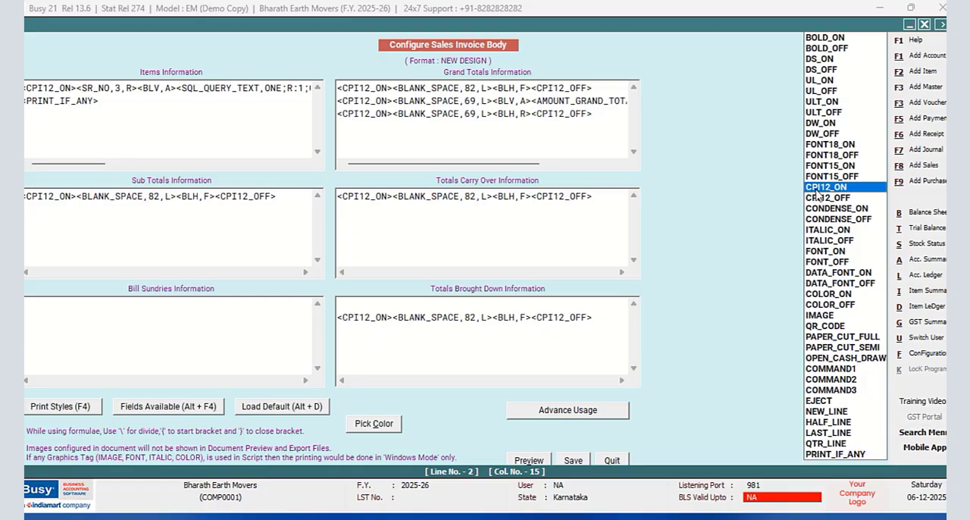
pyautogui.doubleClick(817, 190)
pyautogui.click(817, 197)
pyautogui.doubleClick(817, 194)
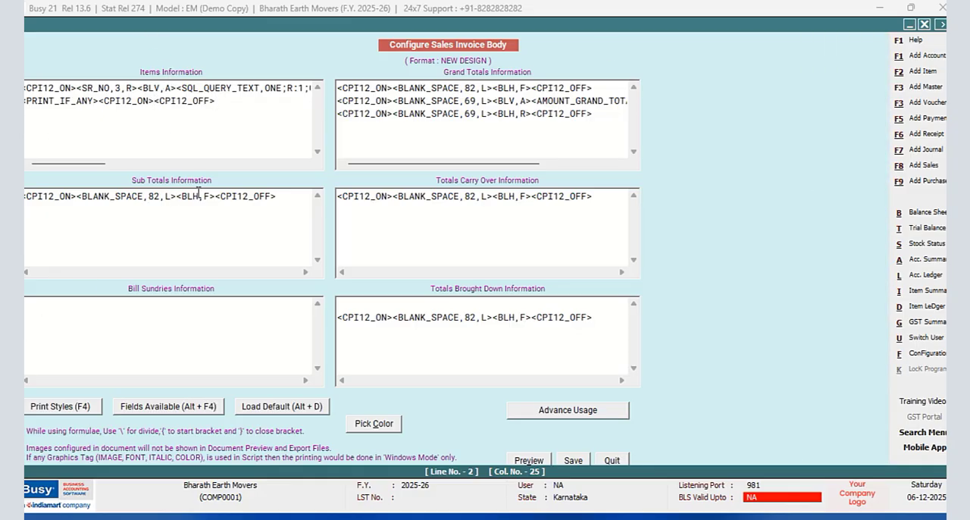
# - Insert a BLANK_SPACE field of width 4 between CPI12_ON and CPI12_OFF on the second Items Information line
pyautogui.hotkey('alt', 'F4')
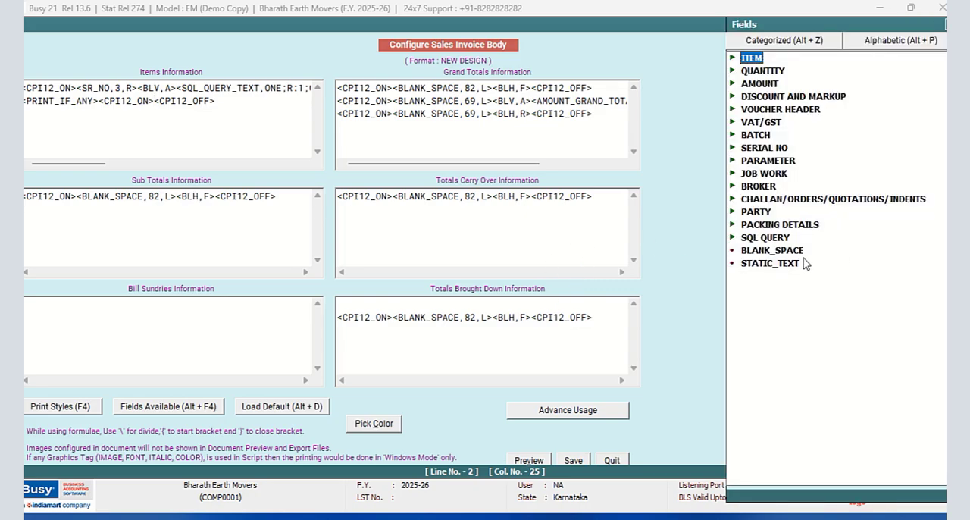
pyautogui.doubleClick(771, 253)
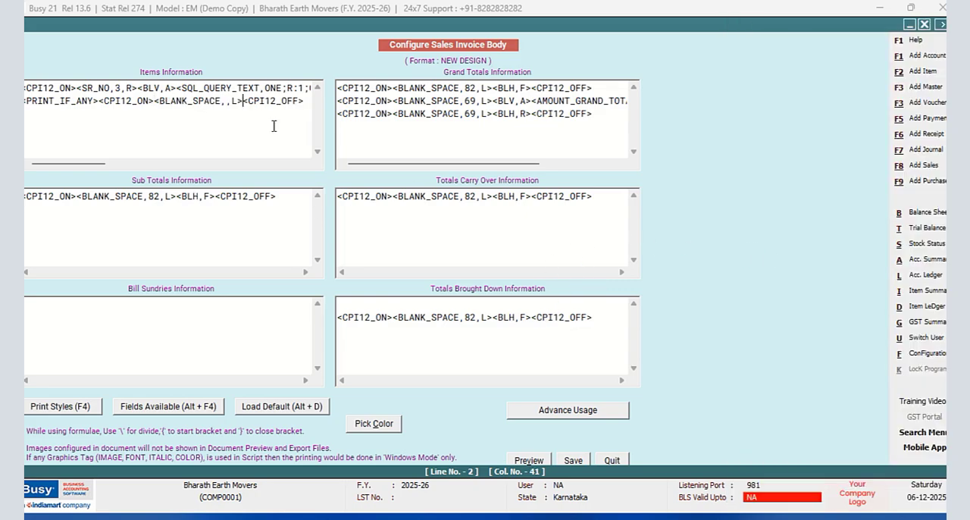
pyautogui.click(226, 101)
pyautogui.write('4')
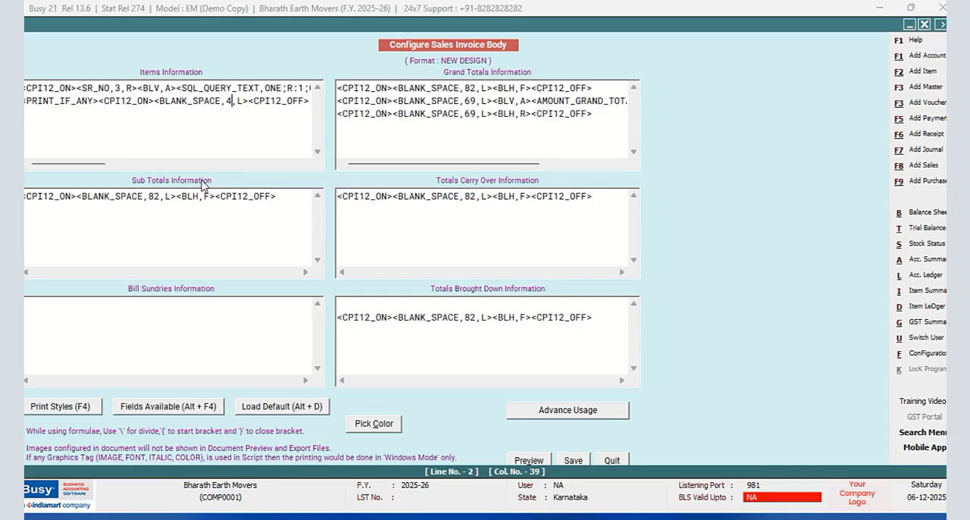
# - Copy the first line's SQL_QUERY_TEXT,ONE tag to before CPI12_OFF on the second line and set its query column to C:4
pyautogui.moveTo(89, 168); pyautogui.dragTo(114, 169)
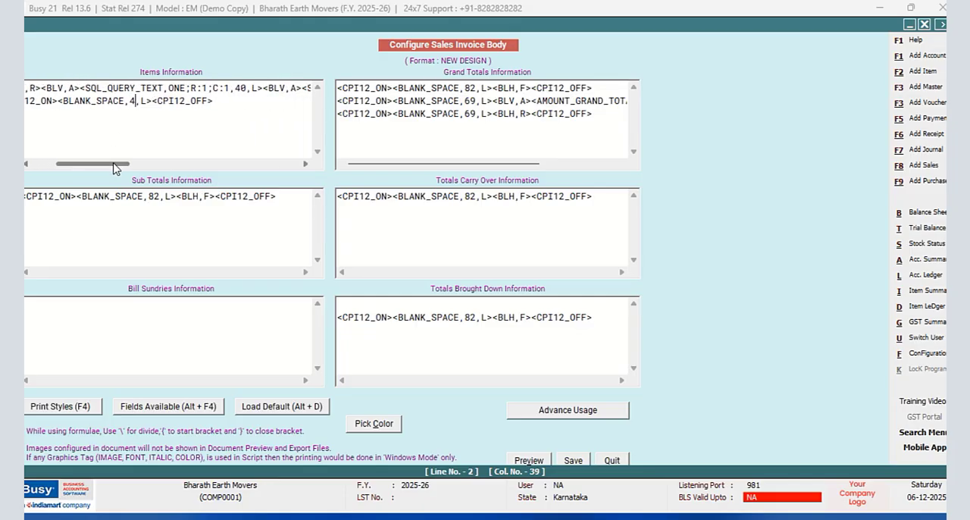
pyautogui.moveTo(265, 89); pyautogui.dragTo(80, 89)
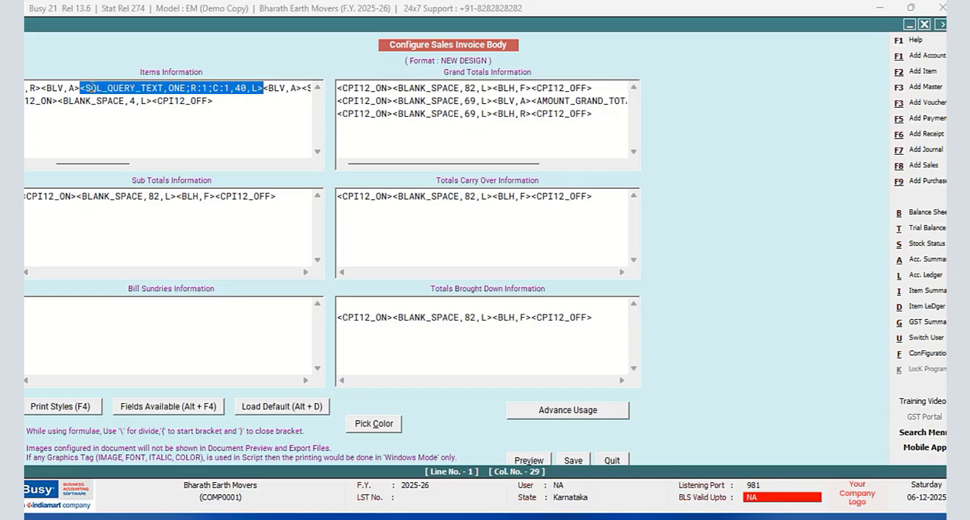
pyautogui.rightClick(89, 89)
pyautogui.click(145, 138)
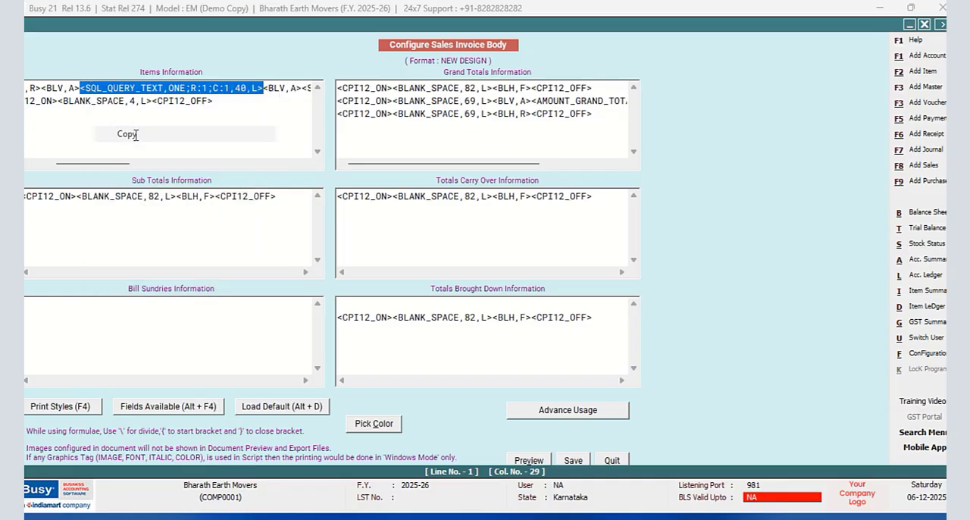
pyautogui.click(155, 101)
pyautogui.rightClick(154, 100)
pyautogui.click(195, 168)
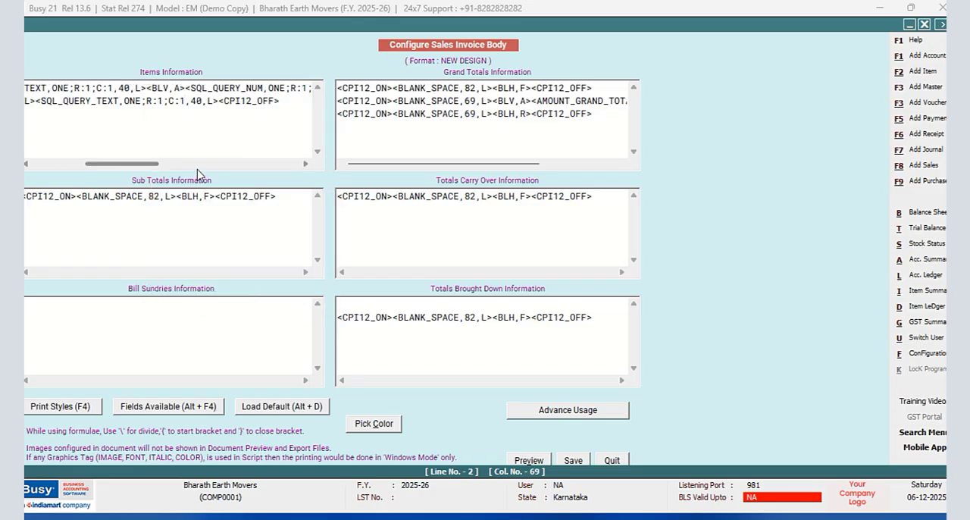
pyautogui.press('BackSpace')
pyautogui.write('4')
# - Duplicate the second Items Information line as a third line and set its query column to C:5
pyautogui.moveTo(291, 101); pyautogui.dragTo(26, 101)
pyautogui.rightClick(50, 108)
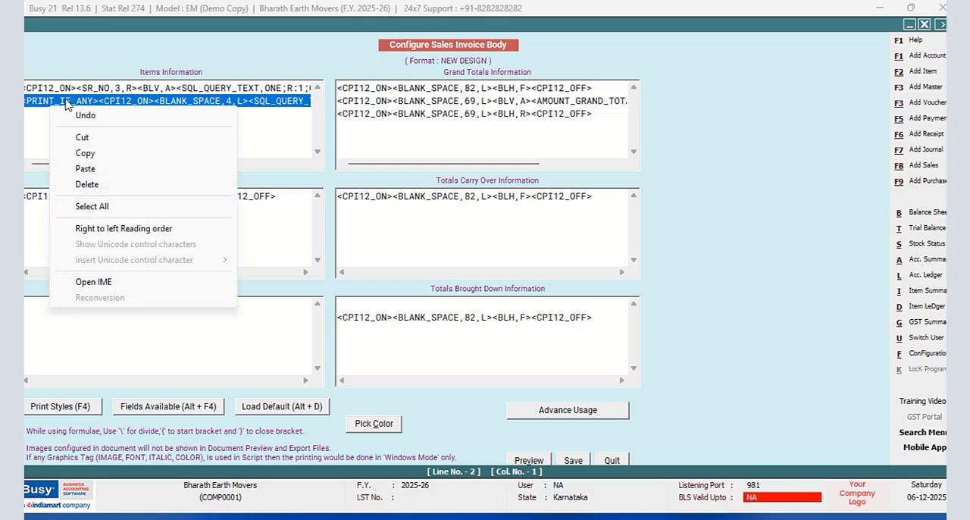
pyautogui.click(81, 153)
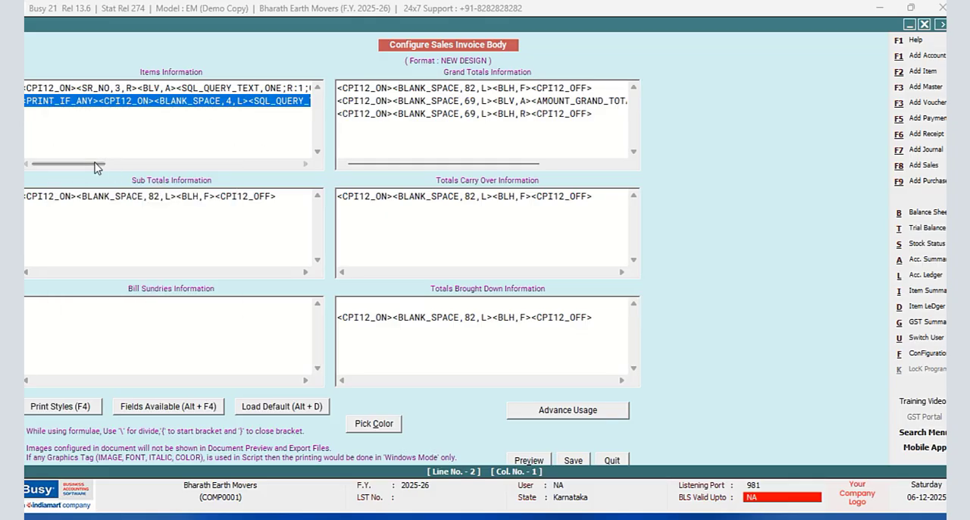
pyautogui.moveTo(95, 163); pyautogui.dragTo(190, 162)
pyautogui.click(145, 105)
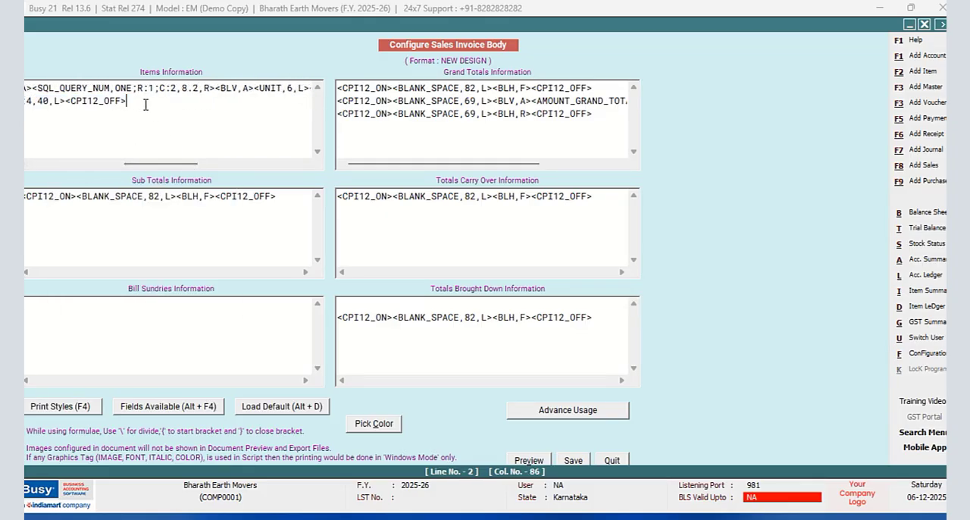
pyautogui.press('Return')
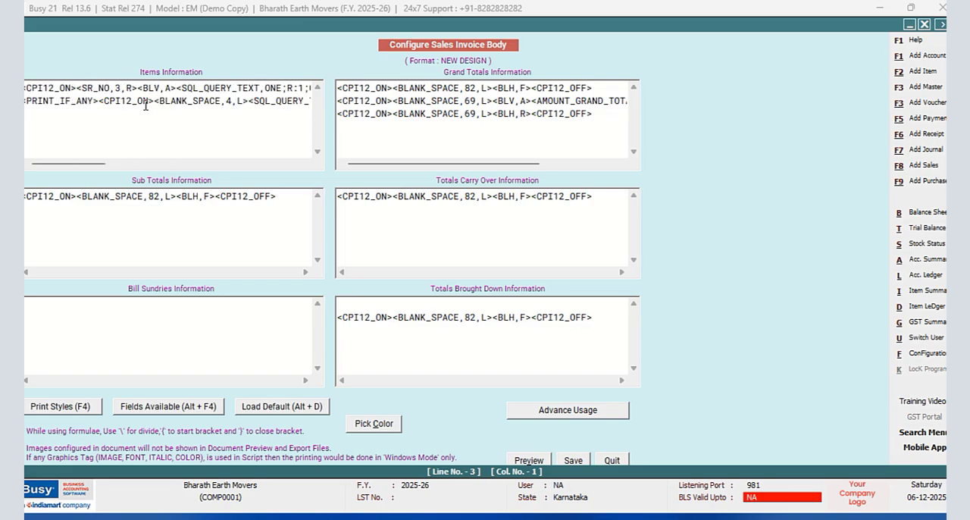
pyautogui.hotkey('ctrl', 'v')
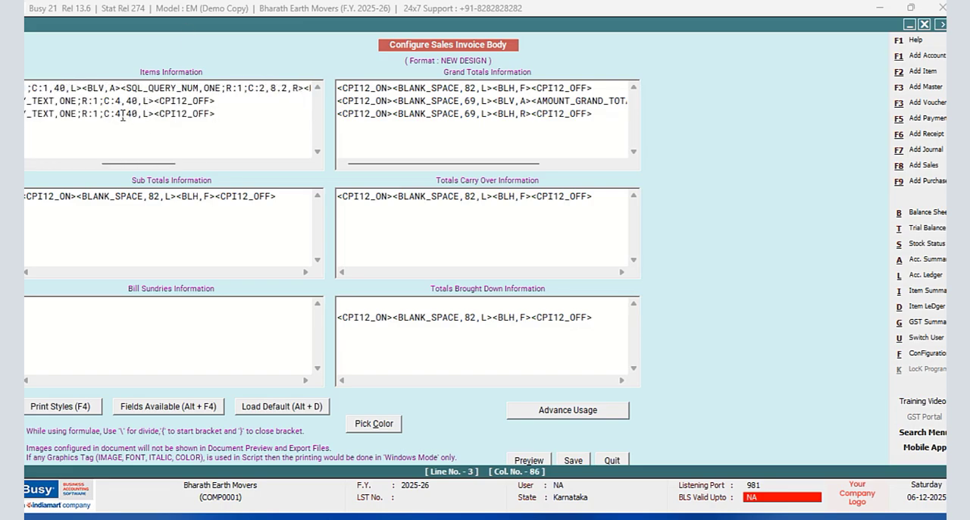
pyautogui.press('BackSpace')
pyautogui.write('5')
# - Save the invoice body script and close the configuration to return to the sales voucher
pyautogui.click(573, 460)
pyautogui.click(410, 311)
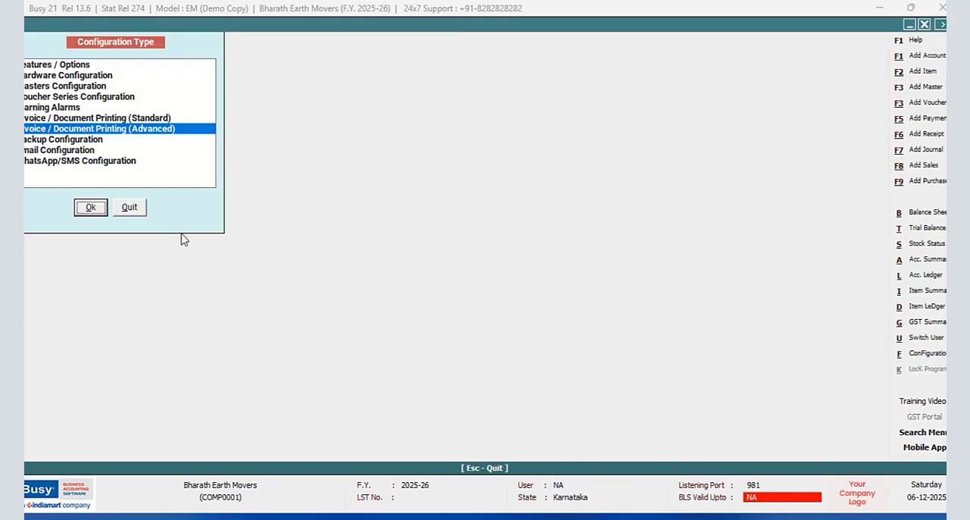
pyautogui.click(136, 203)
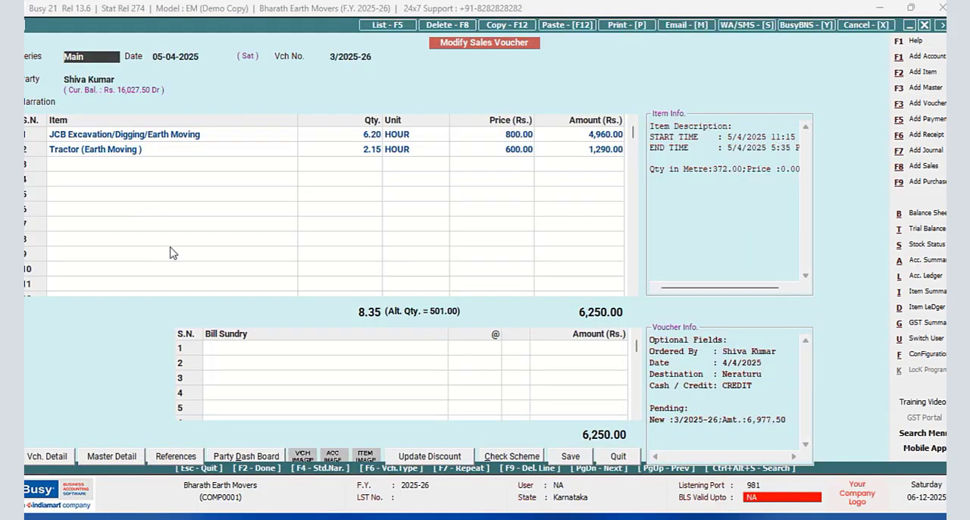
# - Preview the sales voucher in the NEW DESIGN format at 130% zoom to check the start and end time lines, and close the preview
pyautogui.click(626, 25)
pyautogui.click(589, 294)
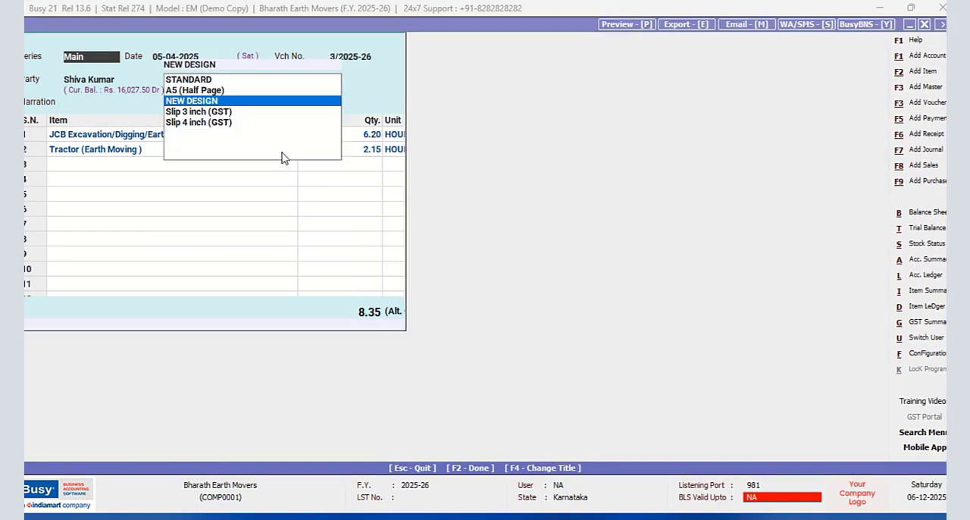
pyautogui.click(150, 135)
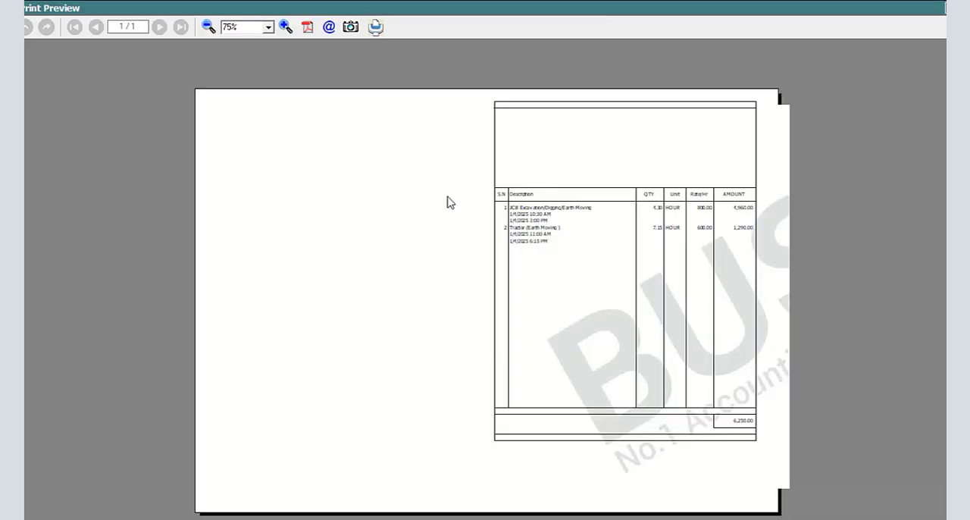
pyautogui.click(285, 26)
pyautogui.click(285, 27)
pyautogui.click(285, 26)
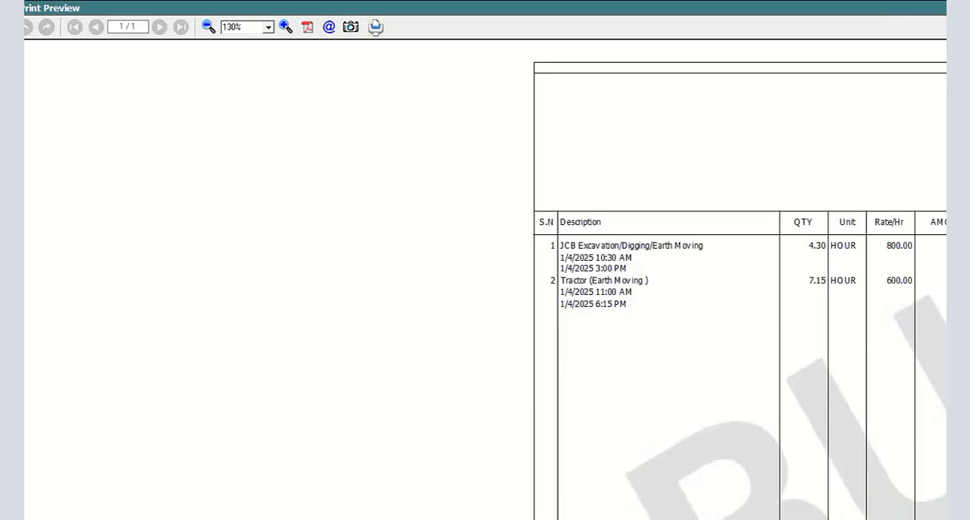
pyautogui.press('Escape')
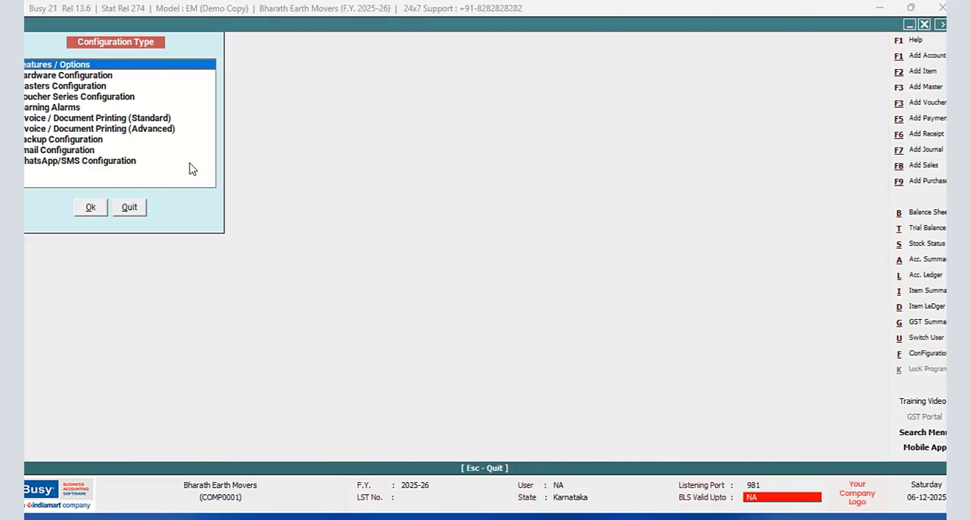
# - Open the body configuration of the NEW DESIGN sales invoice format in the advanced document printing configuration
pyautogui.click(162, 131)
pyautogui.click(92, 208)
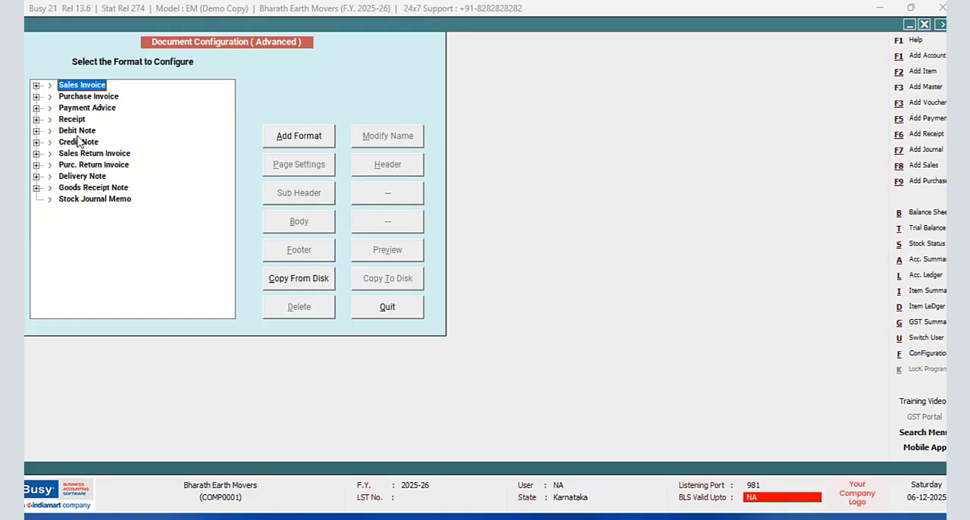
pyautogui.click(36, 85)
pyautogui.click(94, 107)
pyautogui.click(323, 220)
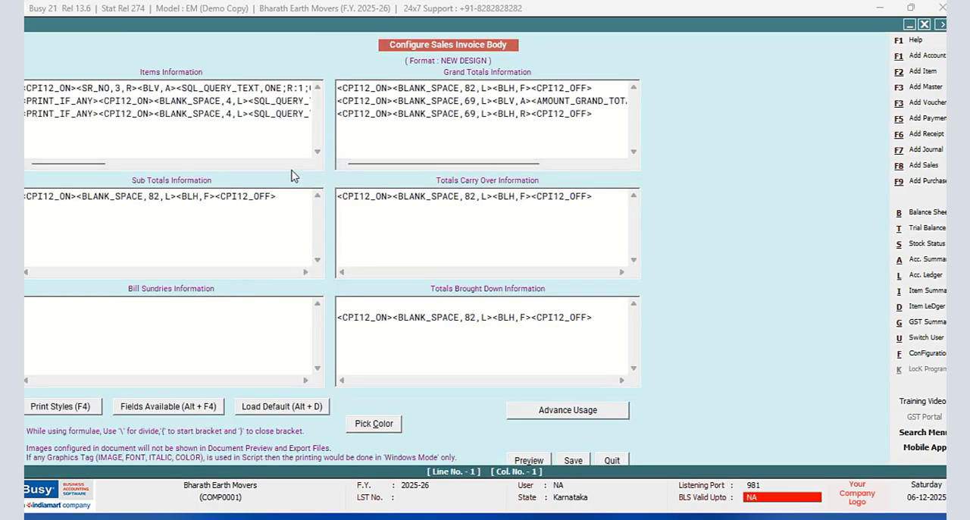
# - Change the BLANK_SPACE alignment to C on the second and third Items Information lines
pyautogui.click(242, 100)
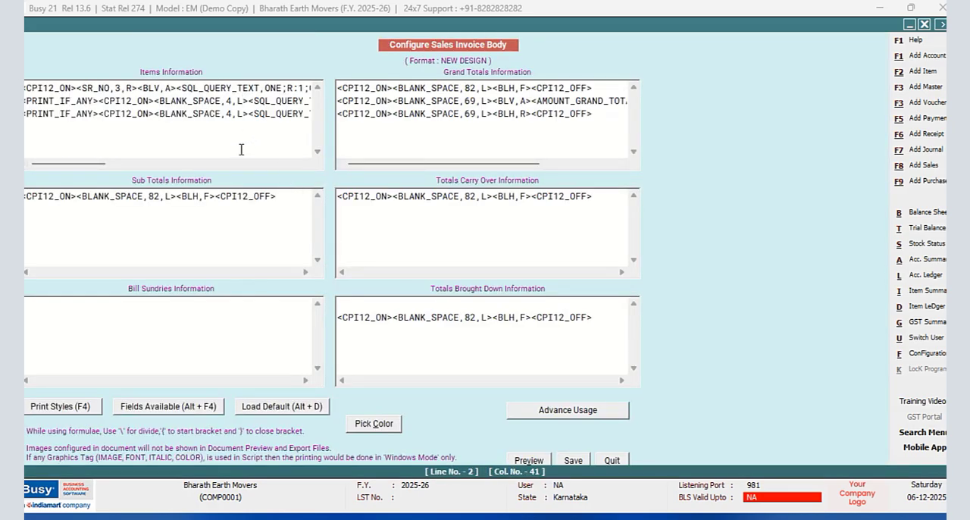
pyautogui.press('BackSpace')
pyautogui.write('C')
pyautogui.press('BackSpace')
pyautogui.write('C')
# - Insert the ITALIC_ON print style tag after CPI12_ON on the second and third Items Information lines
pyautogui.click(154, 100)
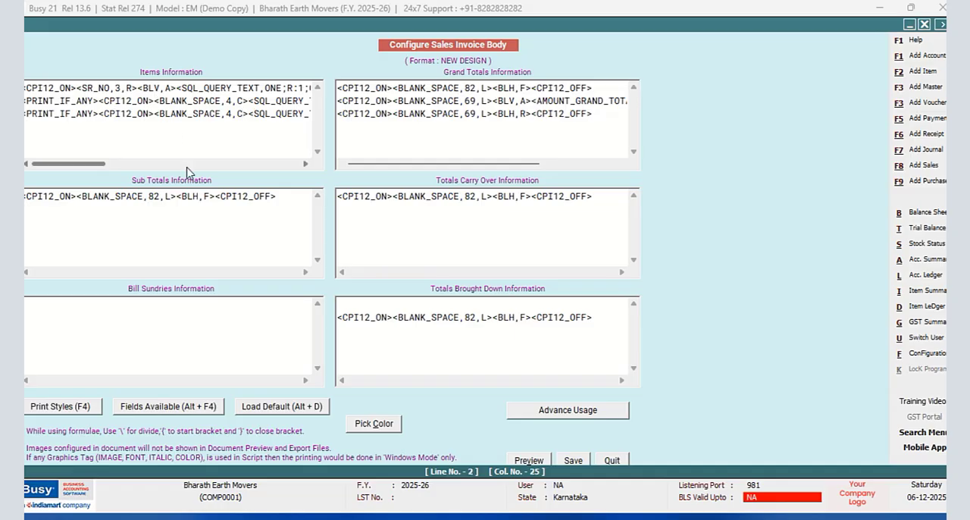
pyautogui.press('F4')
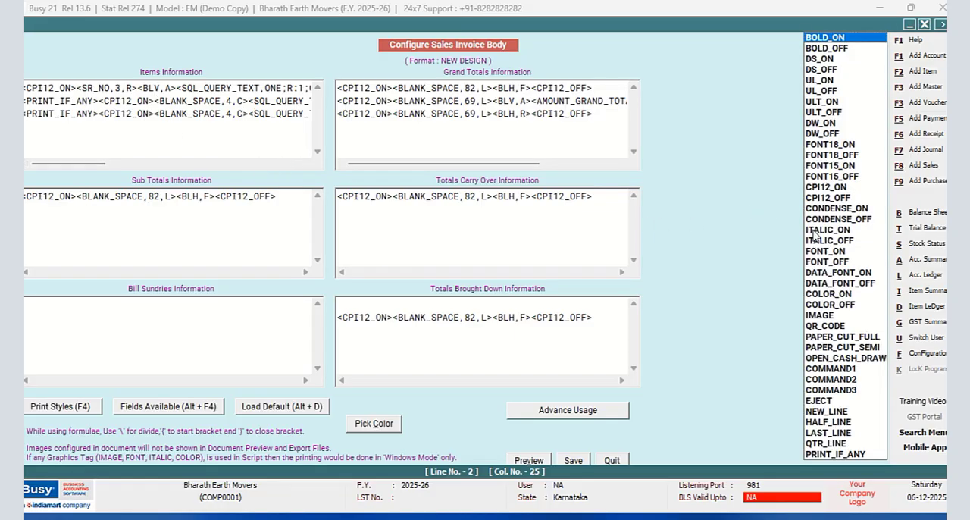
pyautogui.click(815, 231)
pyautogui.doubleClick(815, 231)
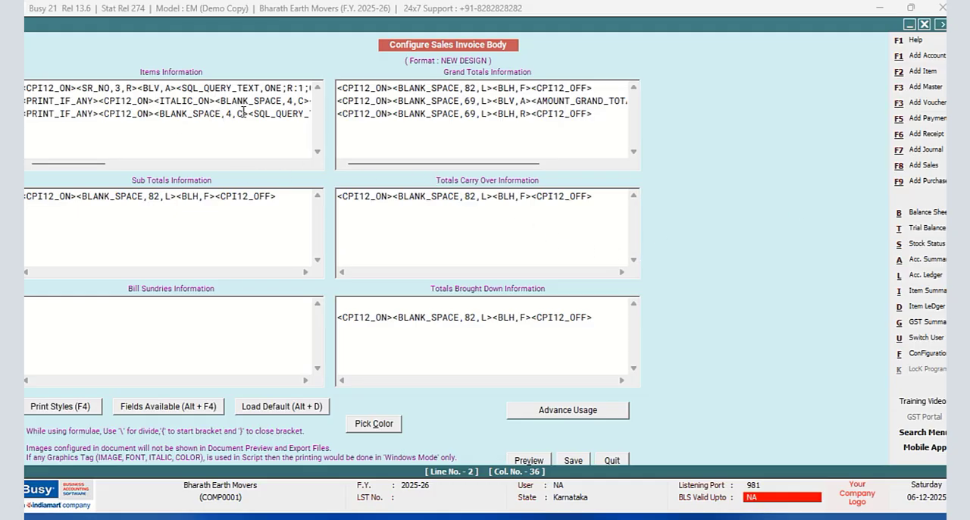
pyautogui.click(155, 113)
pyautogui.press('F4')
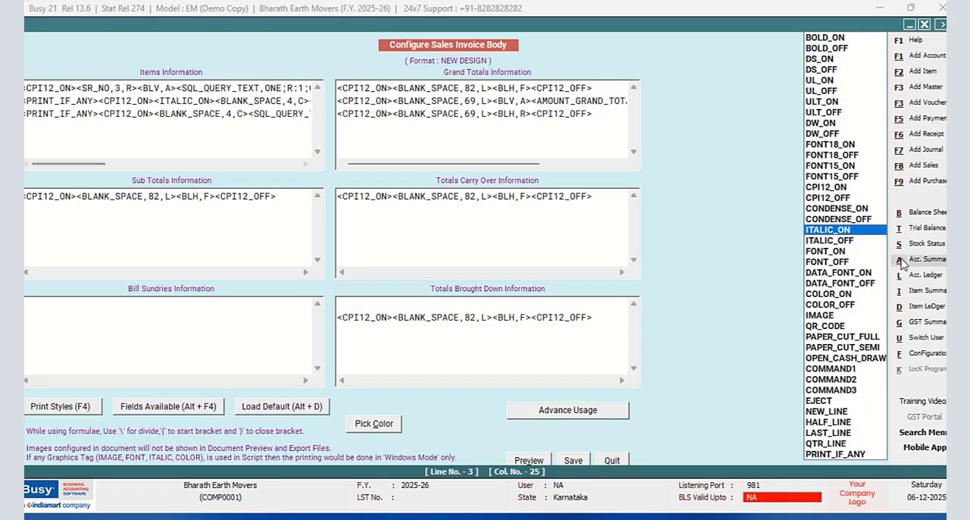
pyautogui.doubleClick(849, 229)
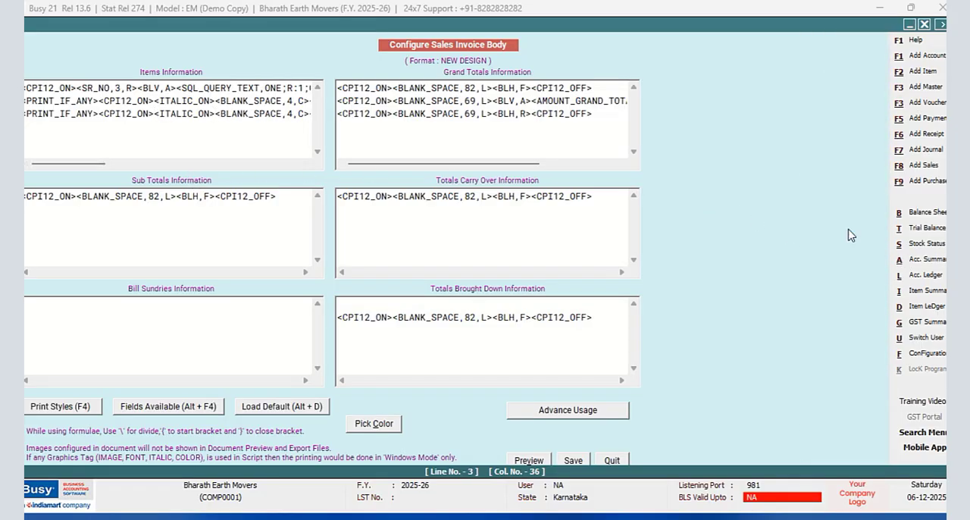
# - Insert the ITALIC_OFF print style tag before CPI12_OFF on the second and third Items Information lines
pyautogui.moveTo(69, 163); pyautogui.dragTo(157, 167)
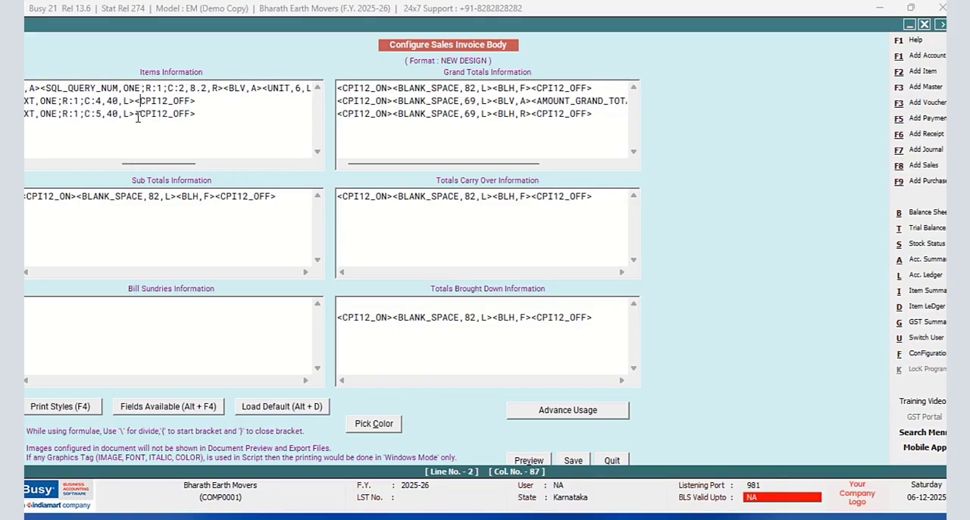
pyautogui.press('F4')
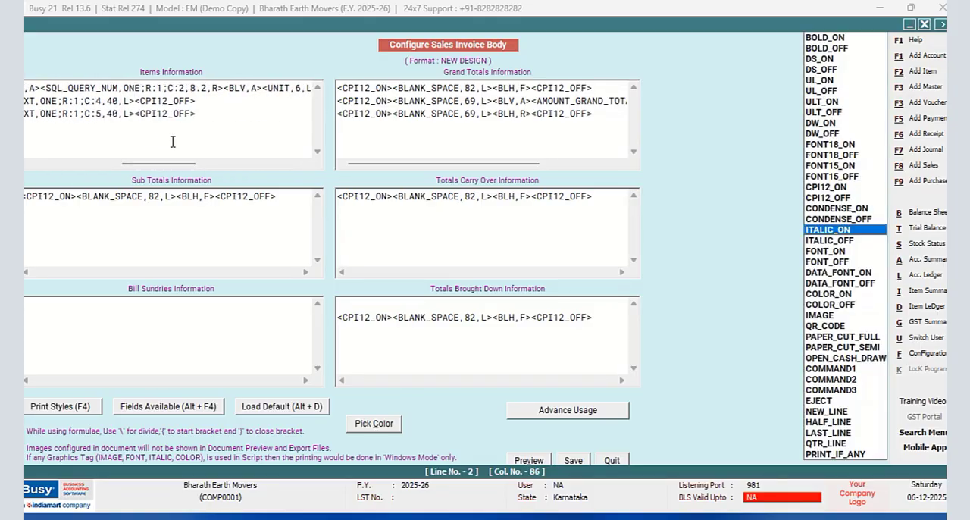
pyautogui.click(831, 241)
pyautogui.doubleClick(831, 241)
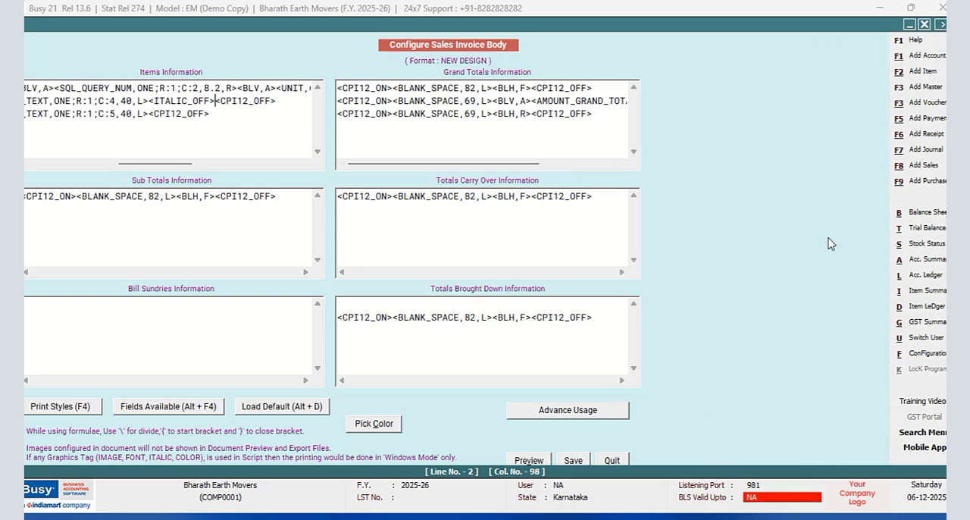
pyautogui.click(152, 112)
pyautogui.press('F4')
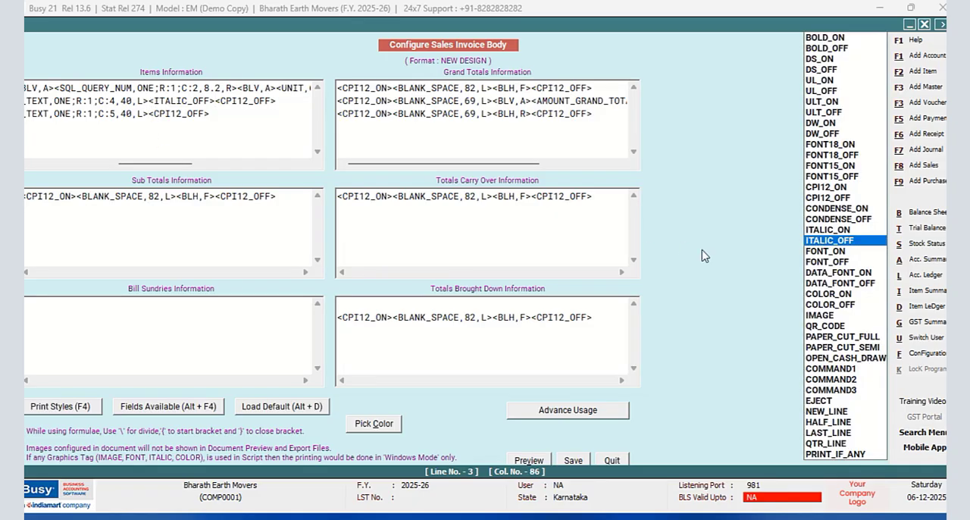
pyautogui.press('Return')
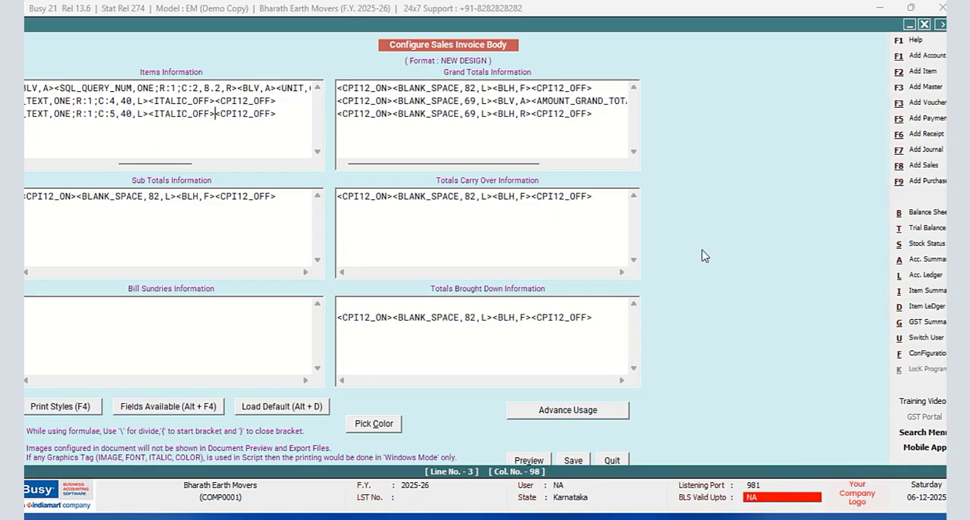
# - Save the body script with the italic tags and leave the document configuration for the sales voucher
pyautogui.click(571, 460)
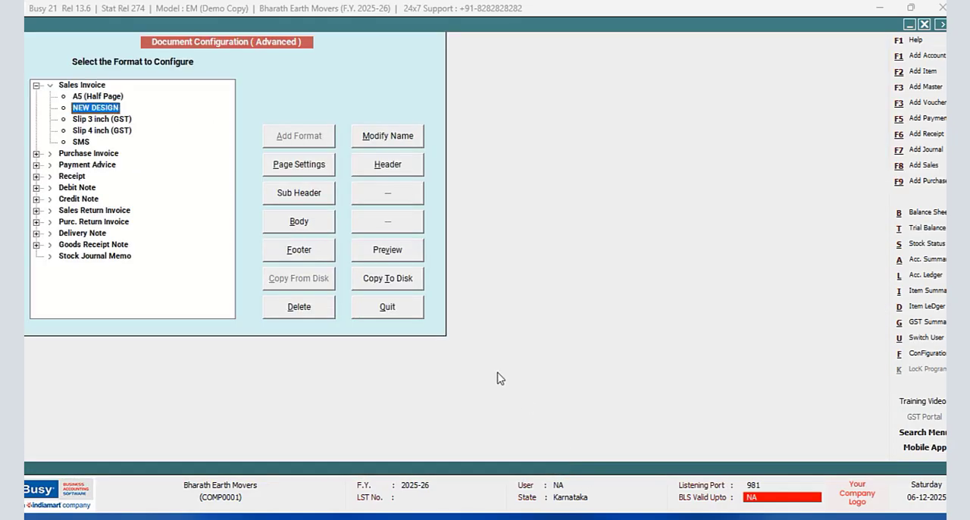
pyautogui.click(387, 307)
pyautogui.click(130, 210)
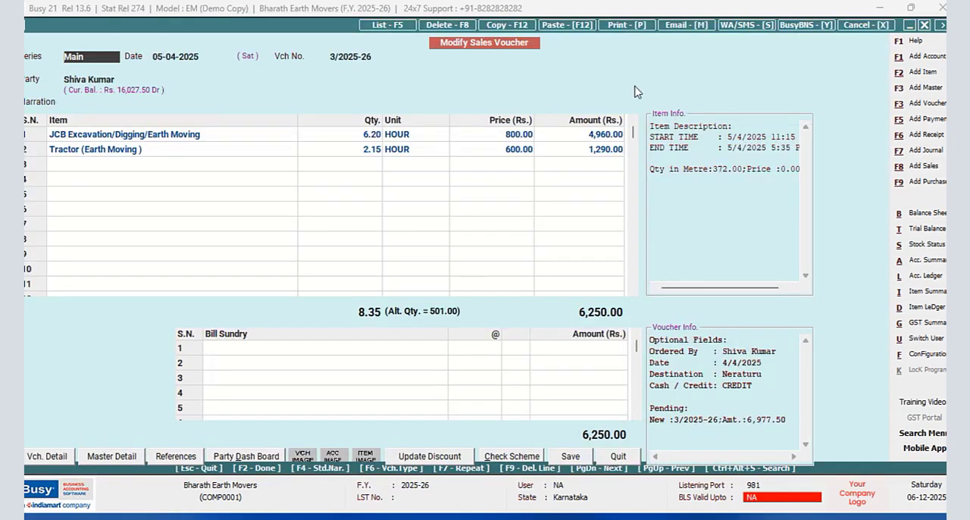
# - Preview the sales voucher in the NEW DESIGN format to check the italic start and end time lines
pyautogui.click(628, 25)
pyautogui.click(471, 273)
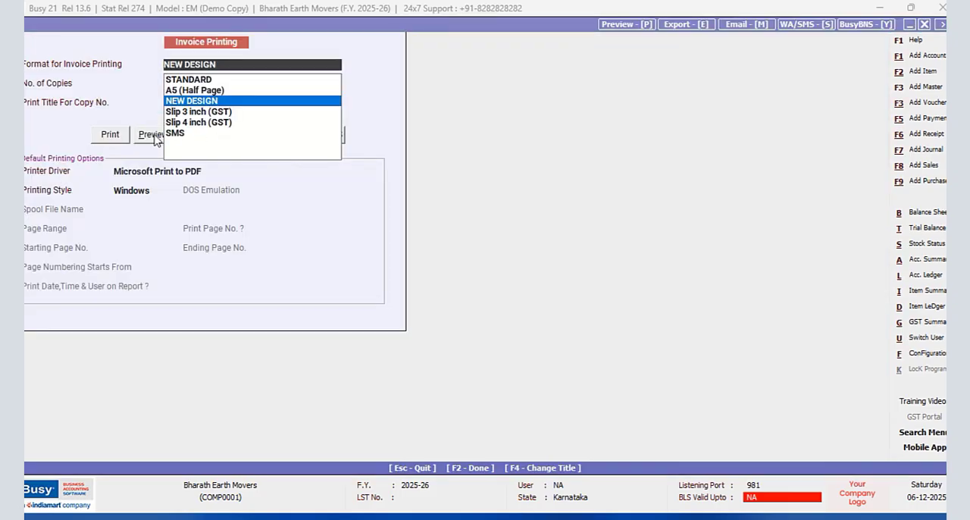
pyautogui.click(154, 137)
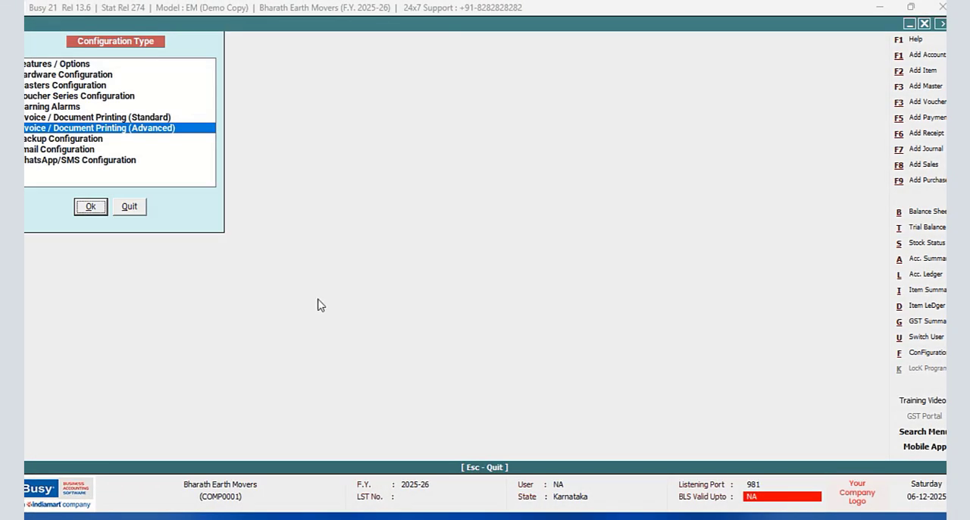
pyautogui.click(138, 206)
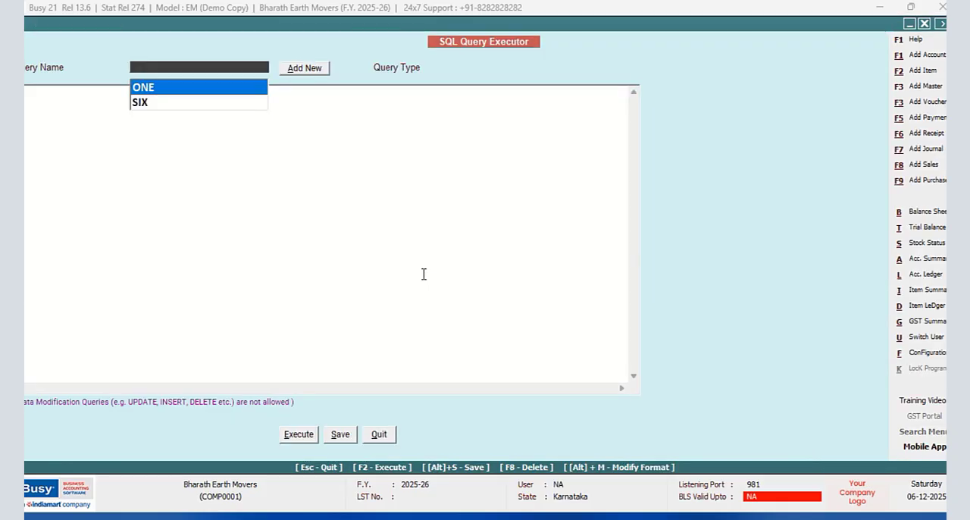
# - Add a new SQL query named TWO without a password and reposition the query window so its whole editor is visible
pyautogui.click(287, 72)
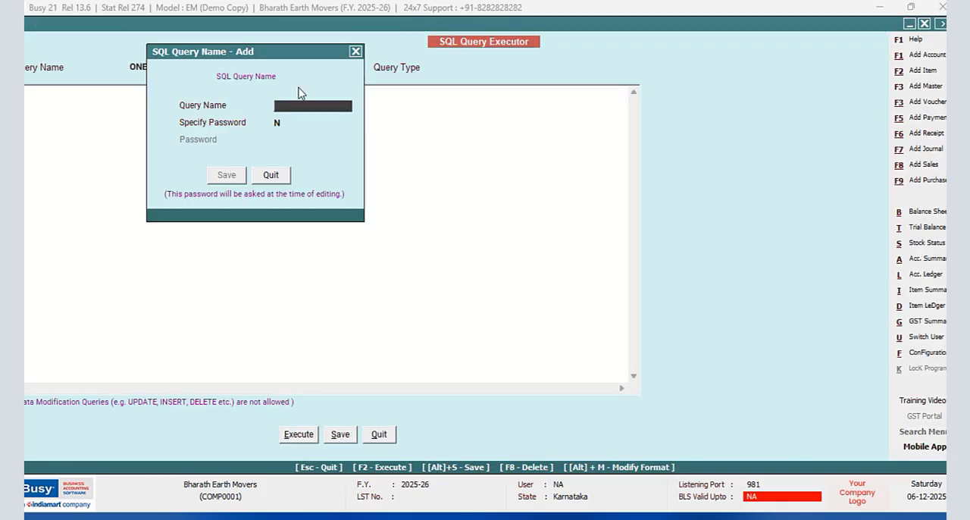
pyautogui.write('RTW')
pyautogui.press('BackSpace')
pyautogui.write('TWO')
pyautogui.click(217, 176)
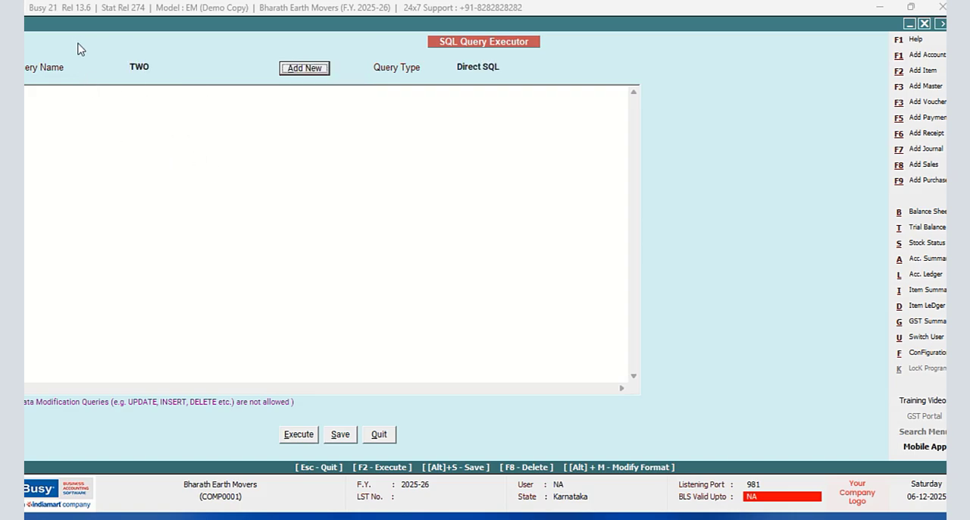
pyautogui.moveTo(74, 25); pyautogui.dragTo(100, 30)
# - Write the query's opening as Select Tran3.No,Tran3.Date,Tran3.DueDate,Abs(Sum(Tran3.Value1)) from Tran3
pyautogui.click(97, 111)
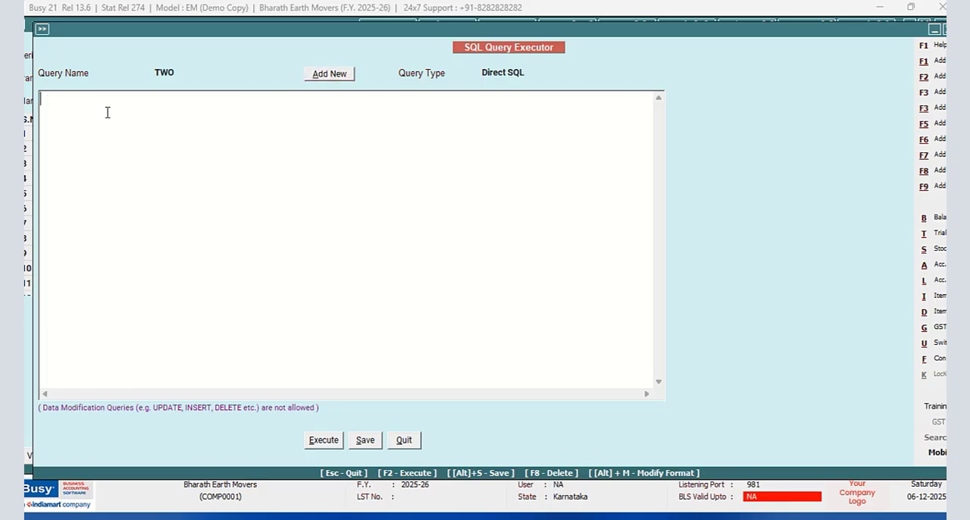
pyautogui.write('S')
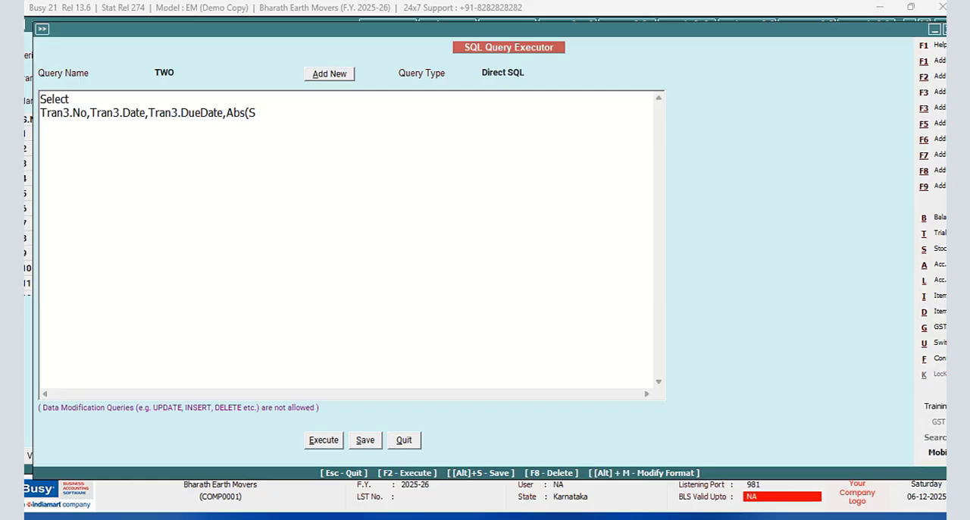
pyautogui.write('um(Tran3.Value')
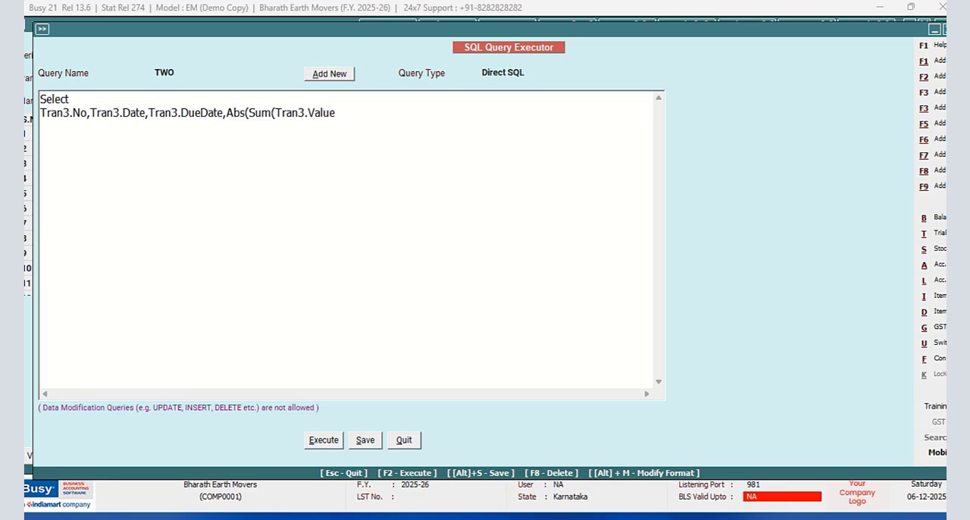
pyautogui.write('1)) ')
pyautogui.write('from Tran')
pyautogui.write('3')
pyautogui.press('Return')
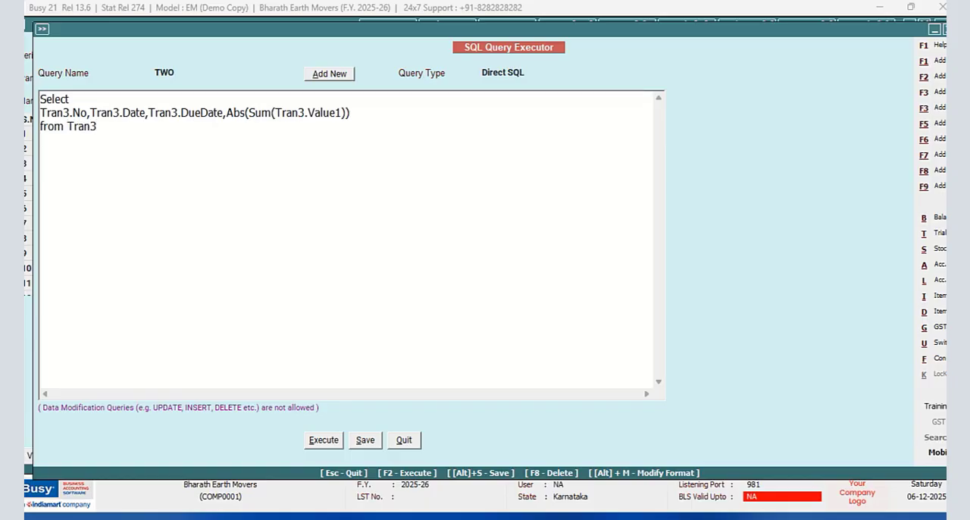
# - Begin a Group By clause on the line after from Tran3, listing Tran3.No and Tran3.Date
pyautogui.write('Group By Tran3')
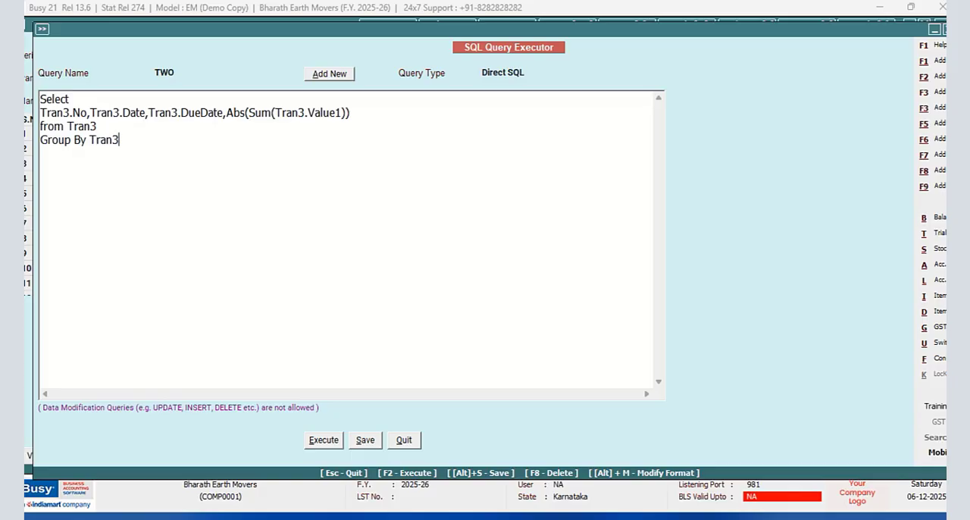
pyautogui.write('.No,Tran3.Date,')
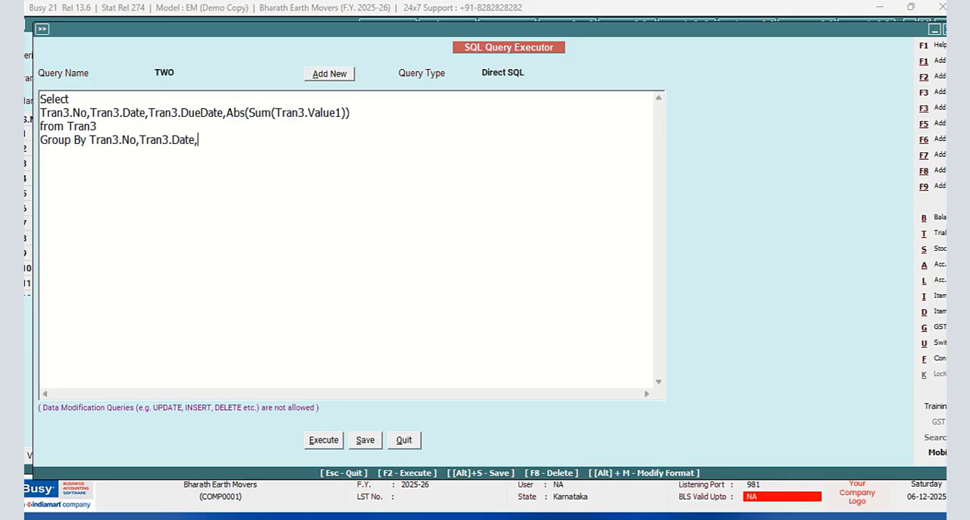
pyautogui.write('Tran3.DueDate')
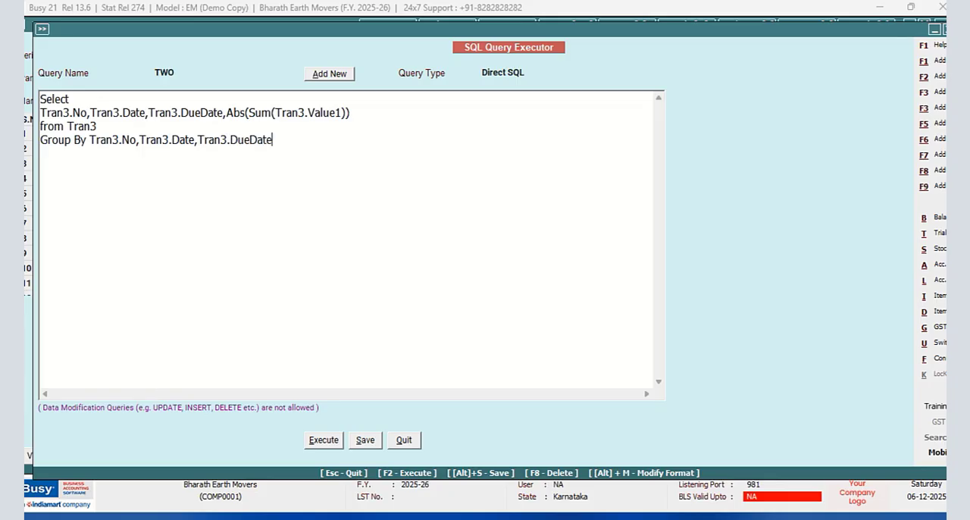
# - Complete the Group By clause with the Tran3.DueDate and Tran3.VchCode fields
pyautogui.write(',Tran3.VchCode')
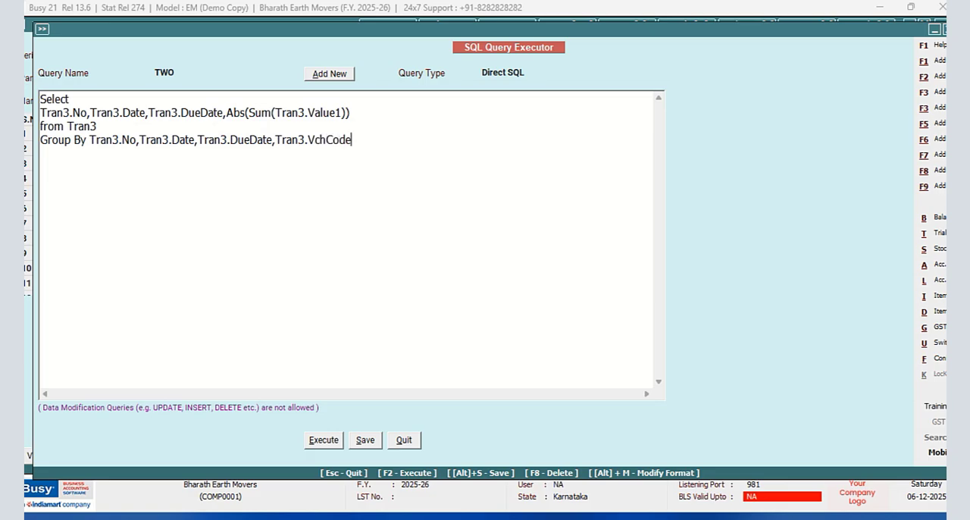
# - Add a last line to the query that sorts it: Order by Tran3.VchCode Asc
pyautogui.press('Return')
pyautogui.write('Order by Tran3')
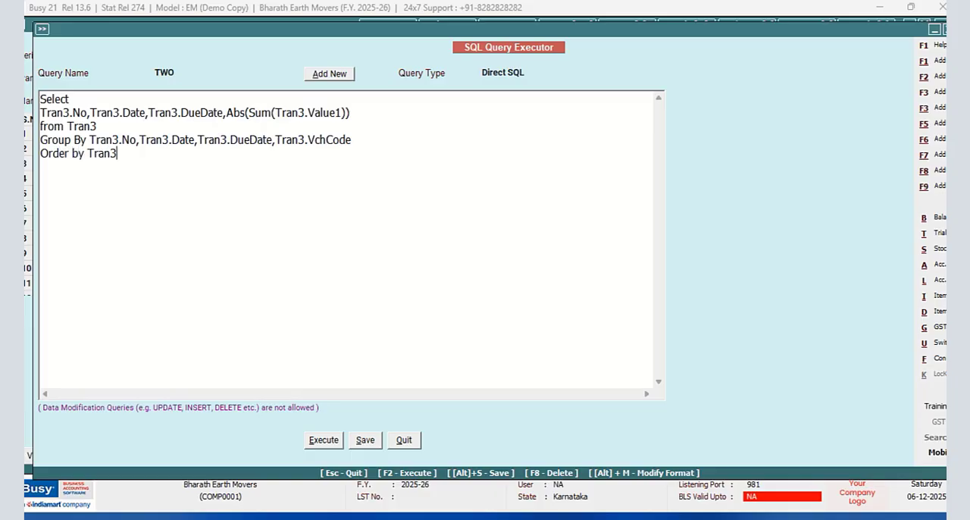
pyautogui.write('.VchCode Asc')
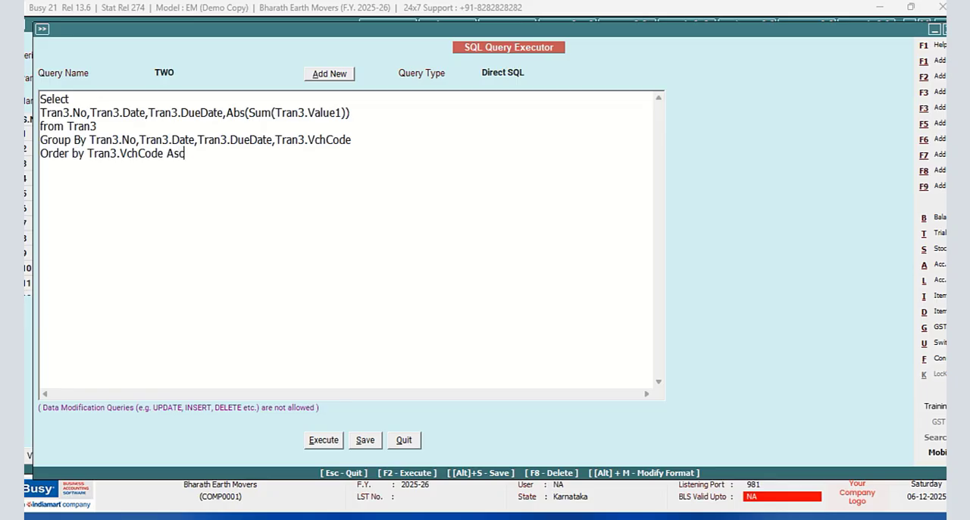
# - Save and execute query TWO to check its rows, and return to the query editor
pyautogui.click(317, 443)
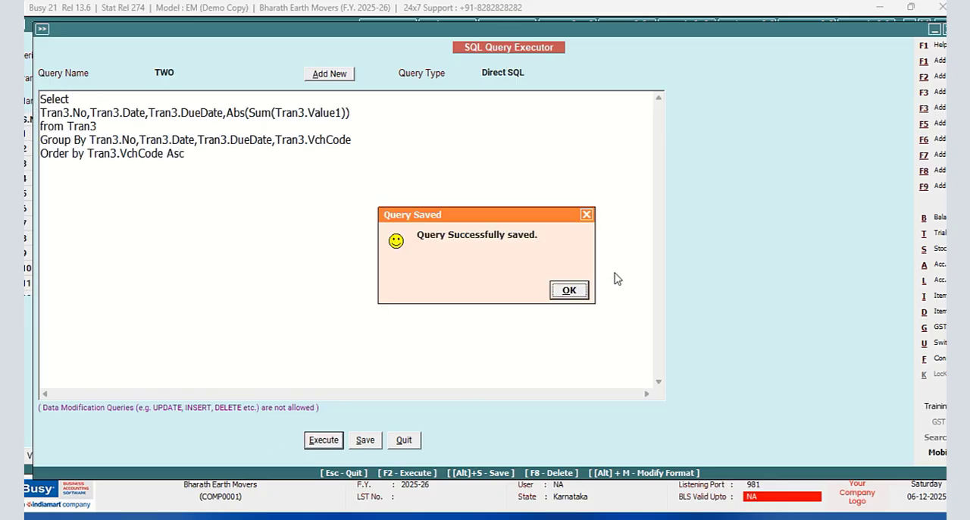
pyautogui.click(583, 293)
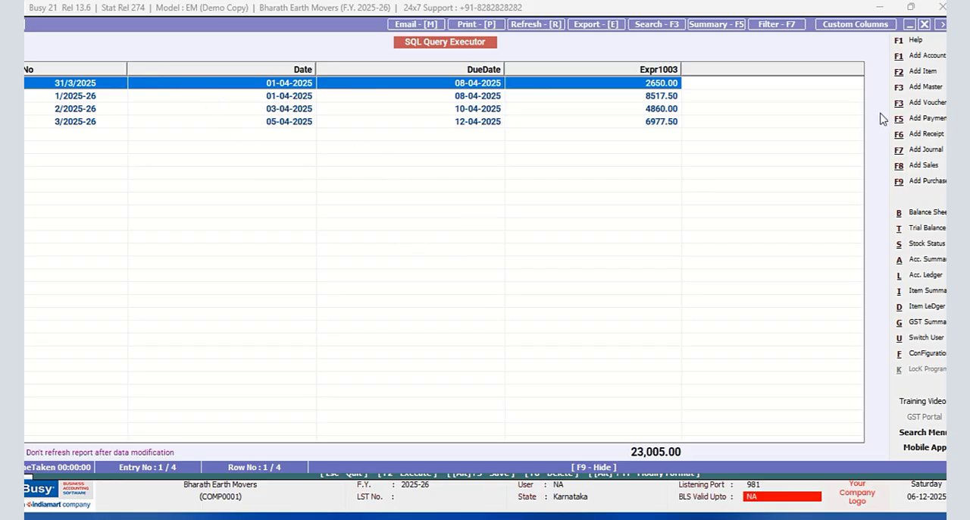
pyautogui.click(924, 24)
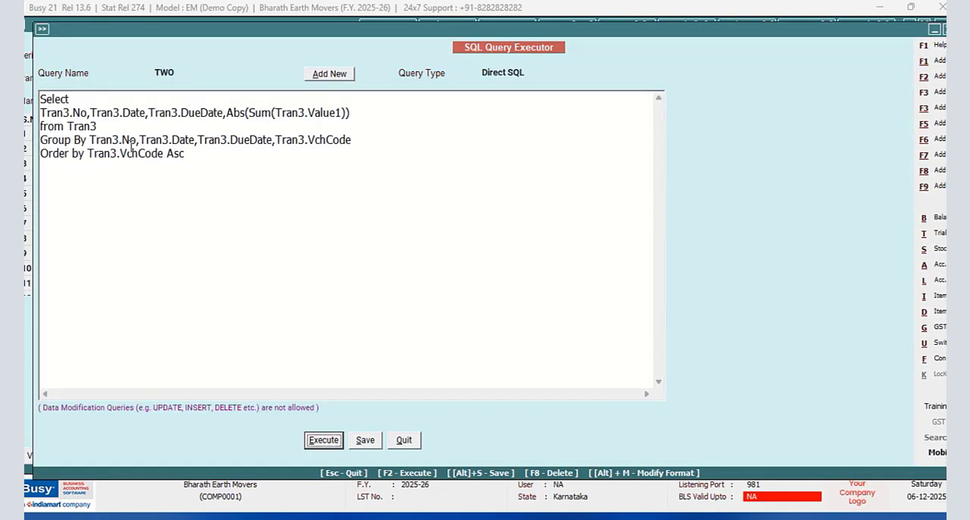
# - Wrap Tran3.Date in the Select line in a Format function with the pattern "DD-MMM-YYYY (DDD)", followed by a comma
pyautogui.click(90, 113)
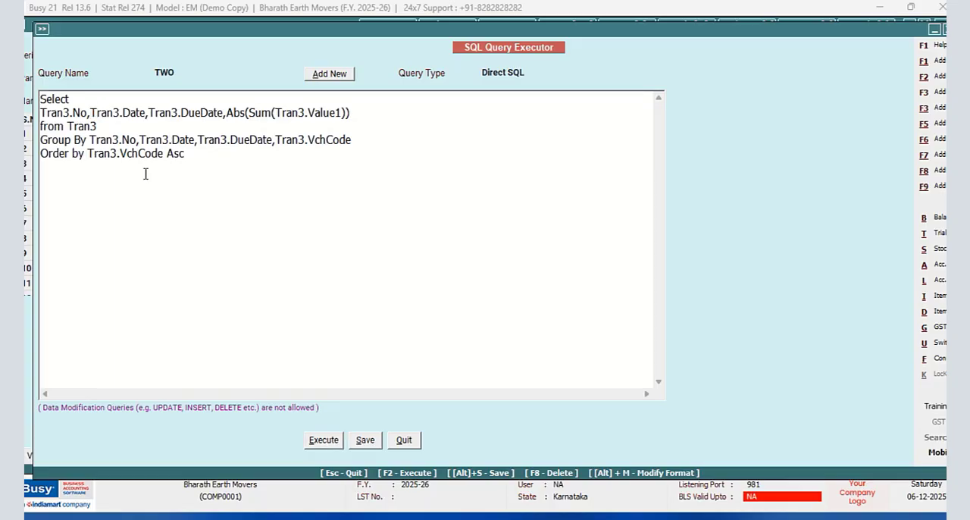
pyautogui.write('Fo')
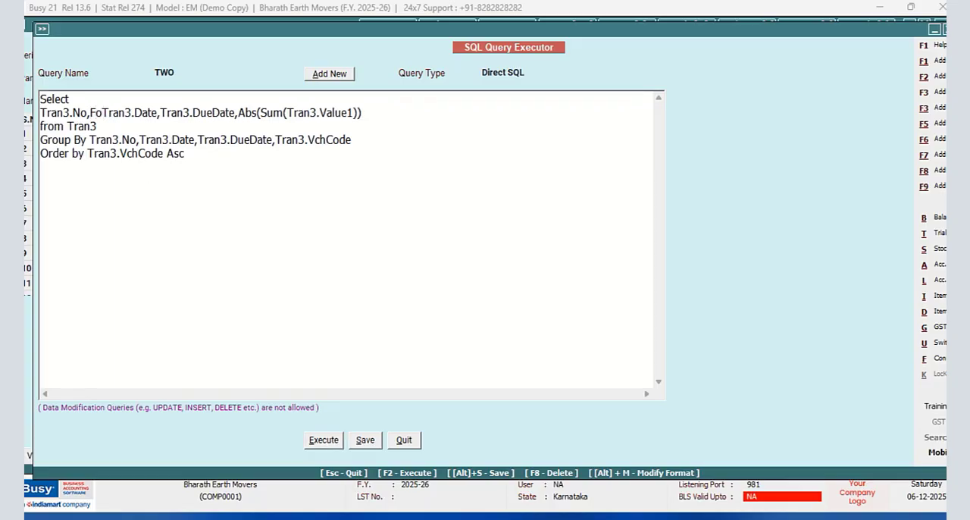
pyautogui.write('rmat(')
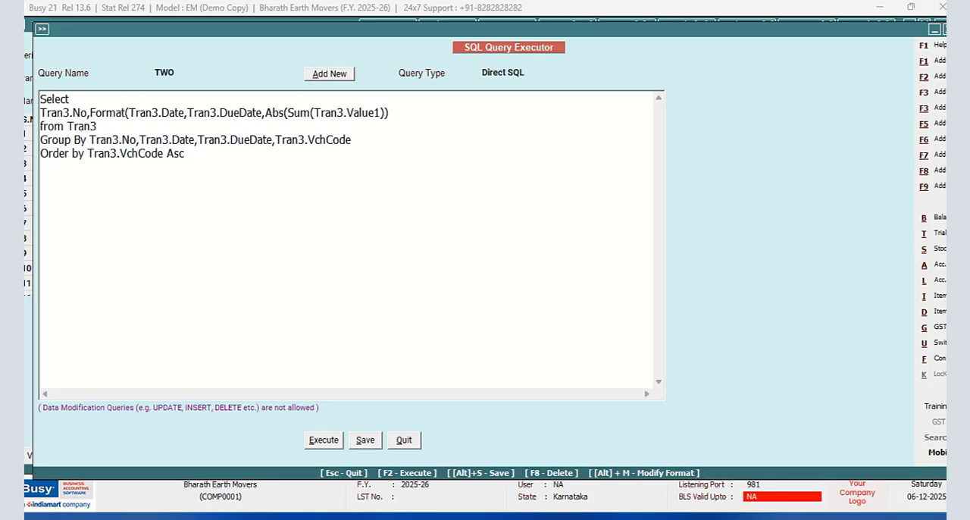
pyautogui.click(186, 112)
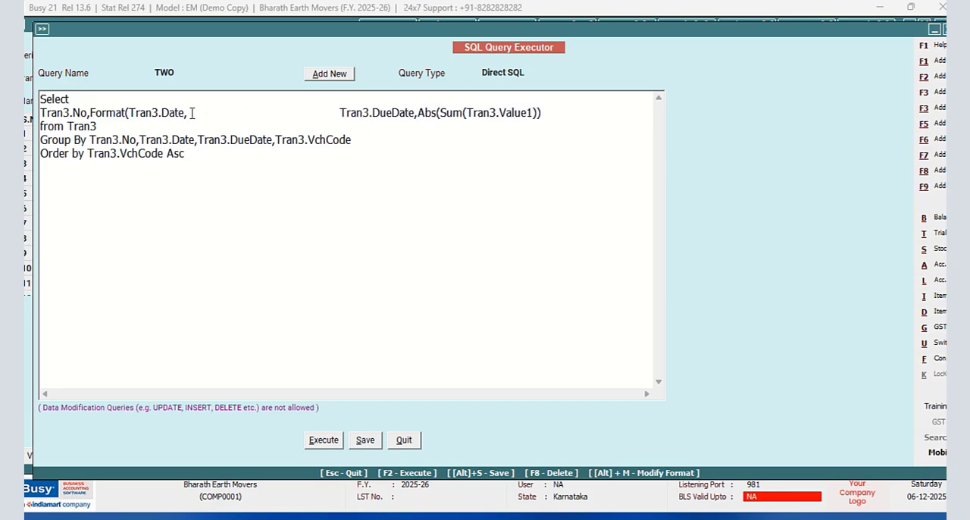
pyautogui.click(188, 114)
pyautogui.write('"')
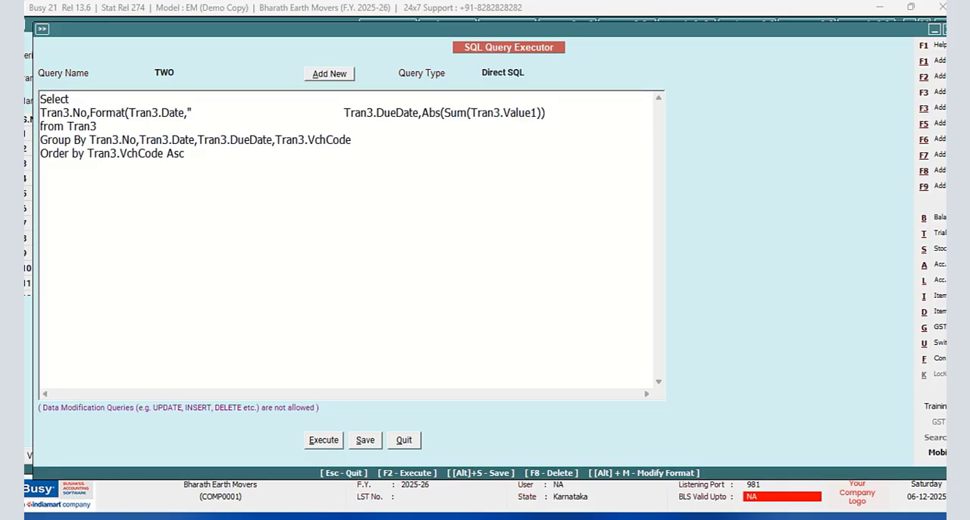
pyautogui.write('DD-')
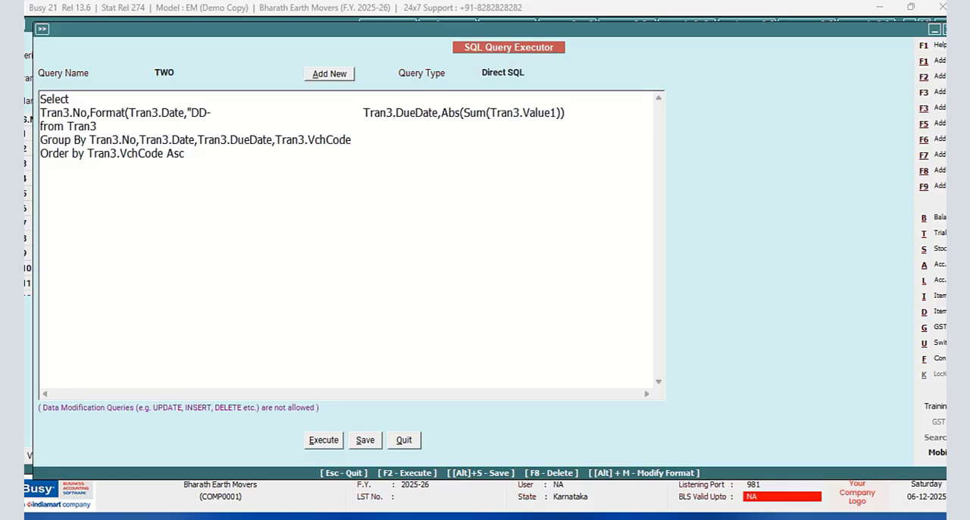
pyautogui.write('MMM-')
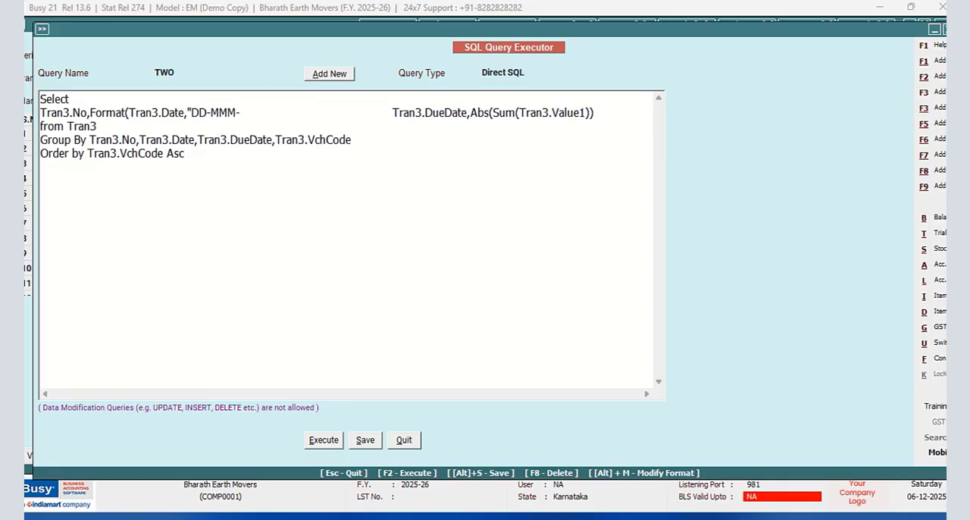
pyautogui.write('YYY')
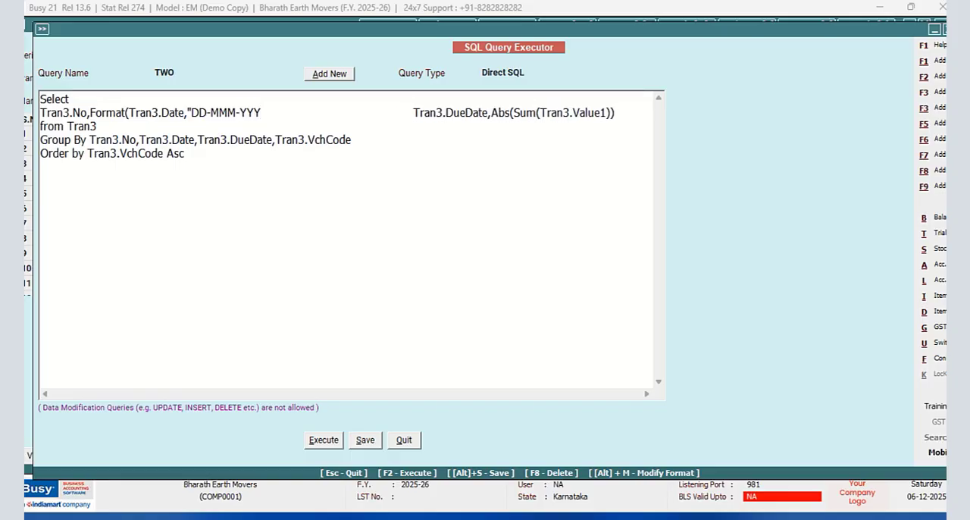
pyautogui.write('Y ')
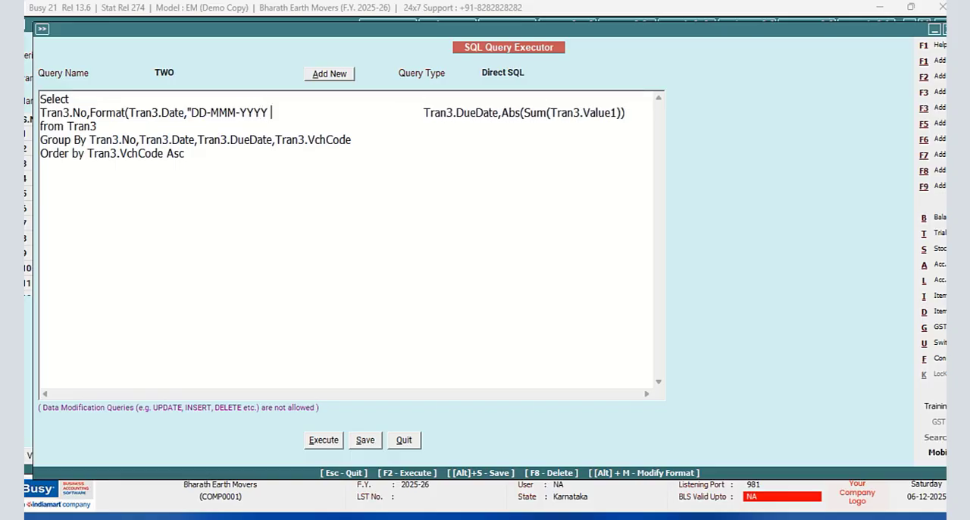
pyautogui.write('(')
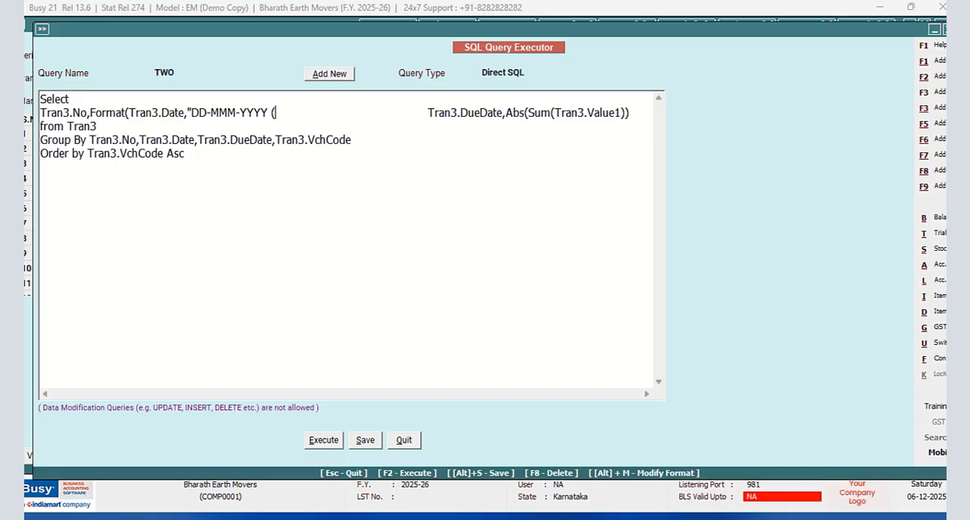
pyautogui.write('DDD)')
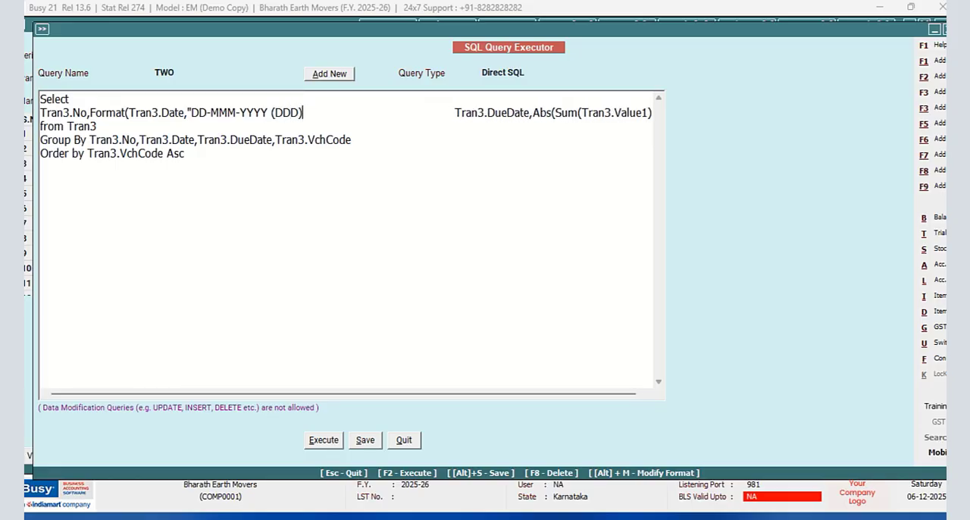
pyautogui.write('"')
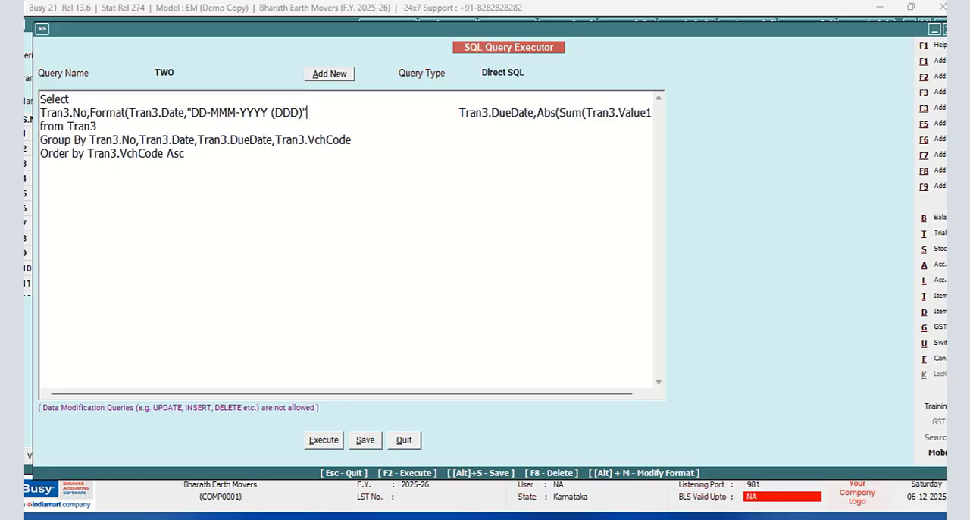
pyautogui.write('),')
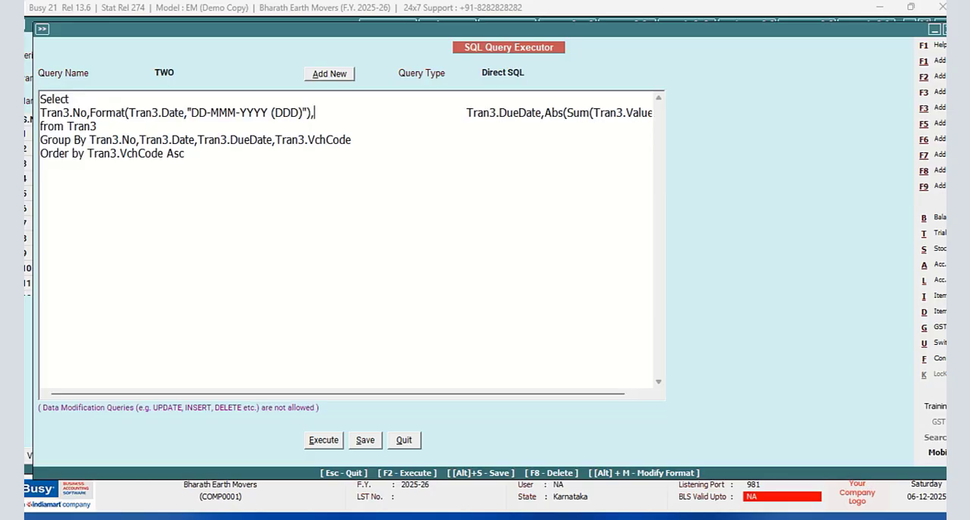
# - Save and execute the query with the formatted date, narrow the date column in the results, and return to the editor
pyautogui.click(330, 441)
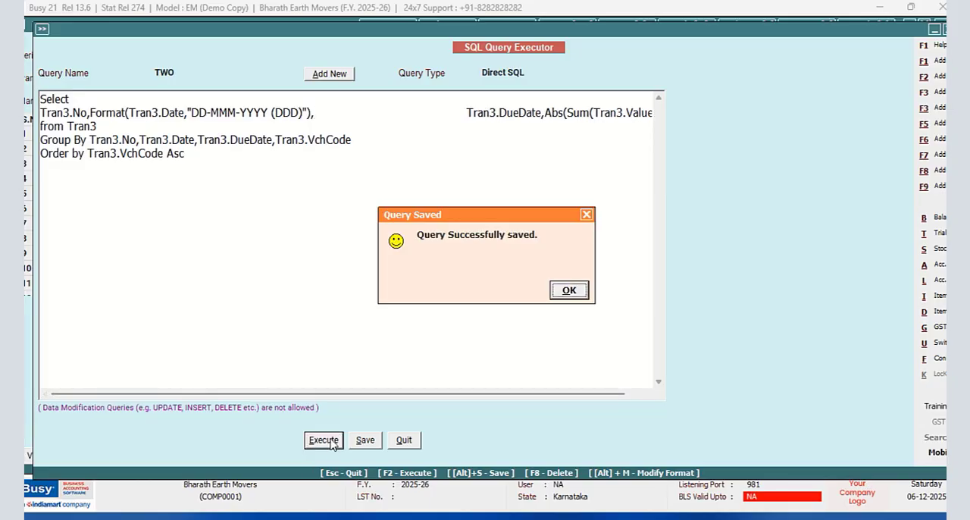
pyautogui.click(561, 293)
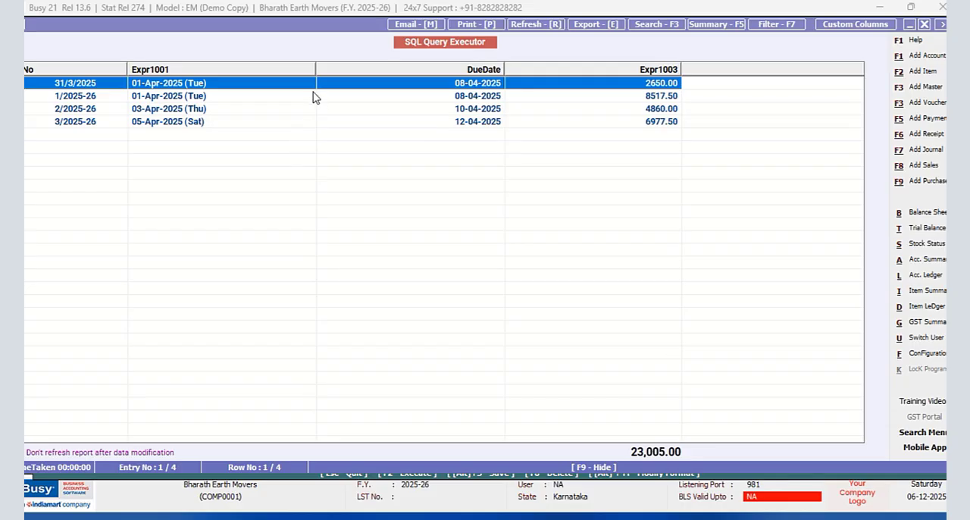
pyautogui.moveTo(315, 69); pyautogui.dragTo(232, 74)
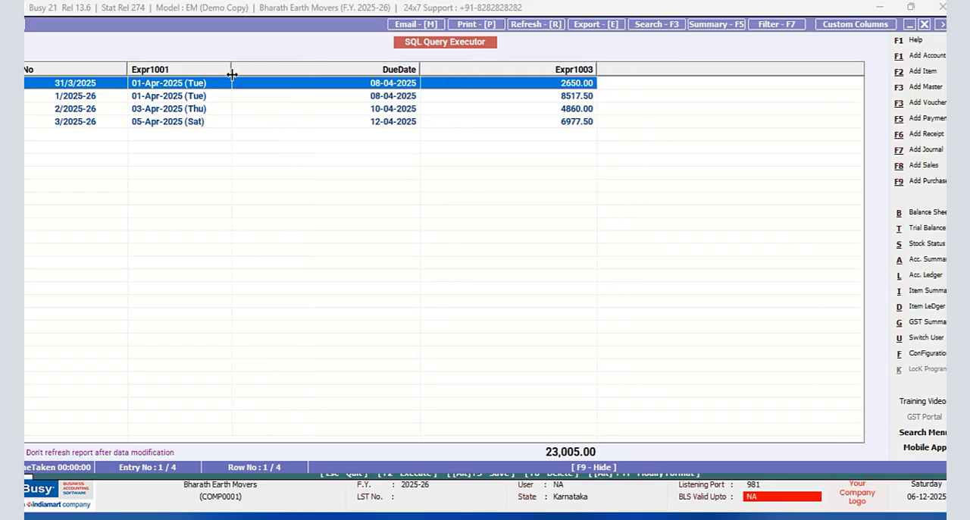
pyautogui.click(924, 24)
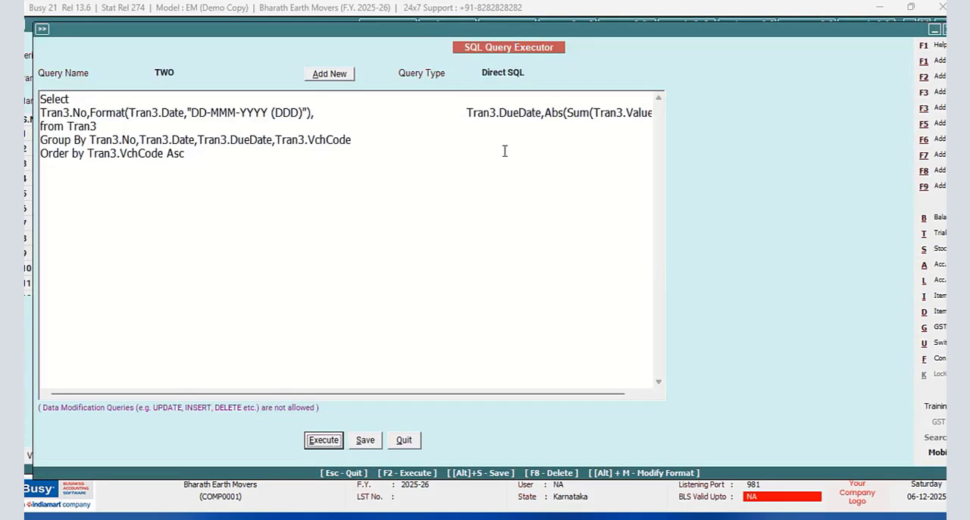
# - Delete the blank space between the Format function and Tran3.DueDate in the Select line
pyautogui.click(313, 112)
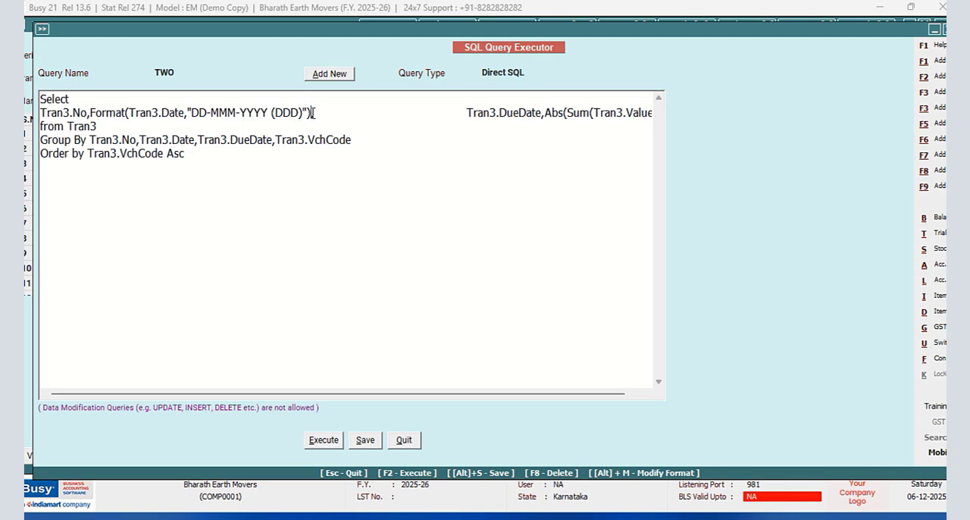
pyautogui.moveTo(467, 113); pyautogui.dragTo(315, 112)
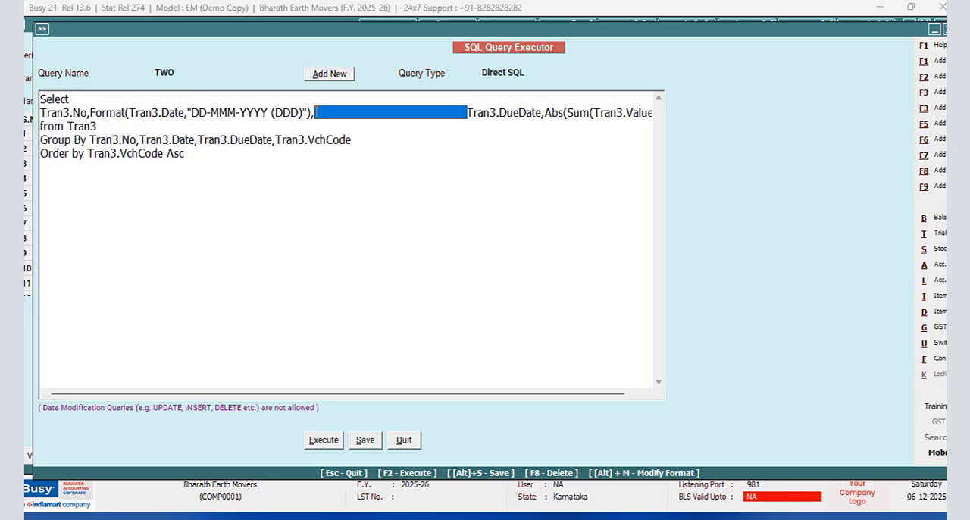
pyautogui.press('Delete')
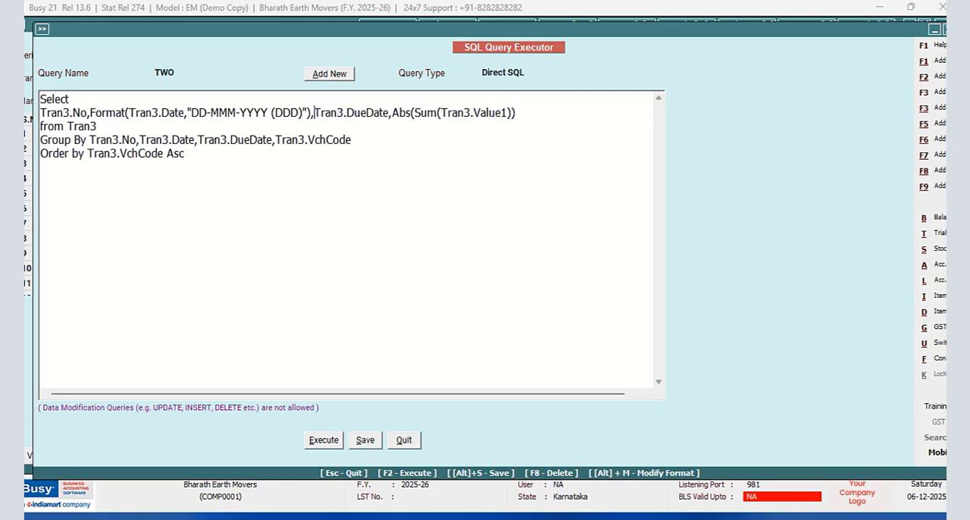
# - Wrap Tran3.DueDate in the Select line in a Format function with the copied pattern "DD-MMM-YYYY (DDD)", followed by a comma
pyautogui.write('Format')
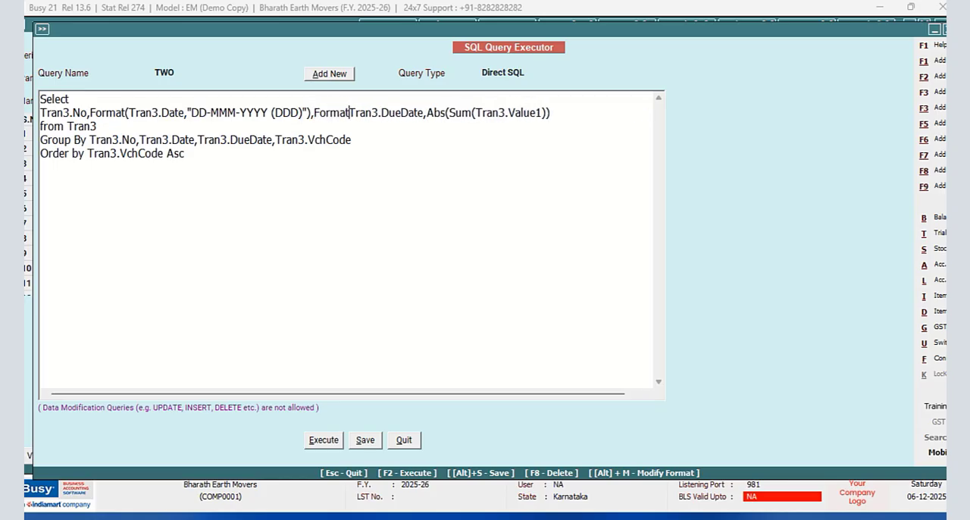
pyautogui.write('(')
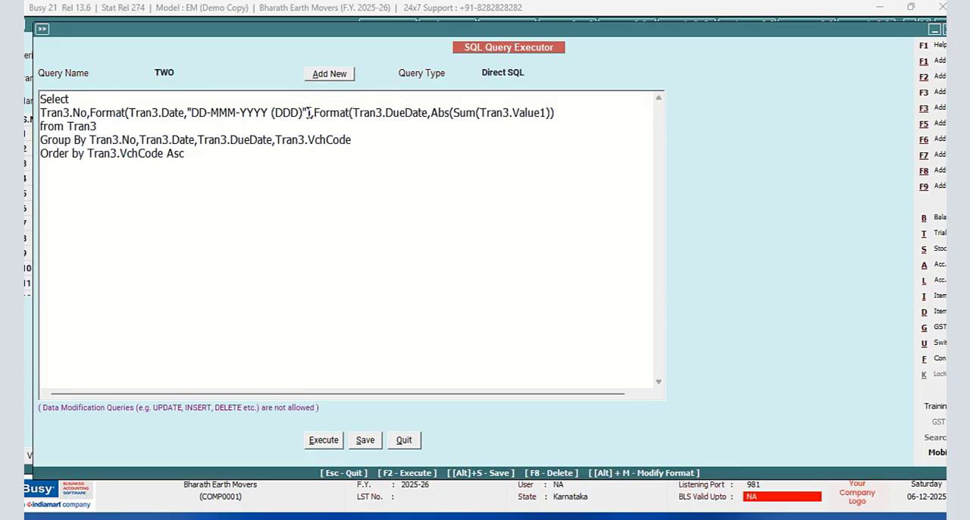
pyautogui.moveTo(306, 112); pyautogui.dragTo(188, 114)
pyautogui.rightClick(188, 113)
pyautogui.click(227, 167)
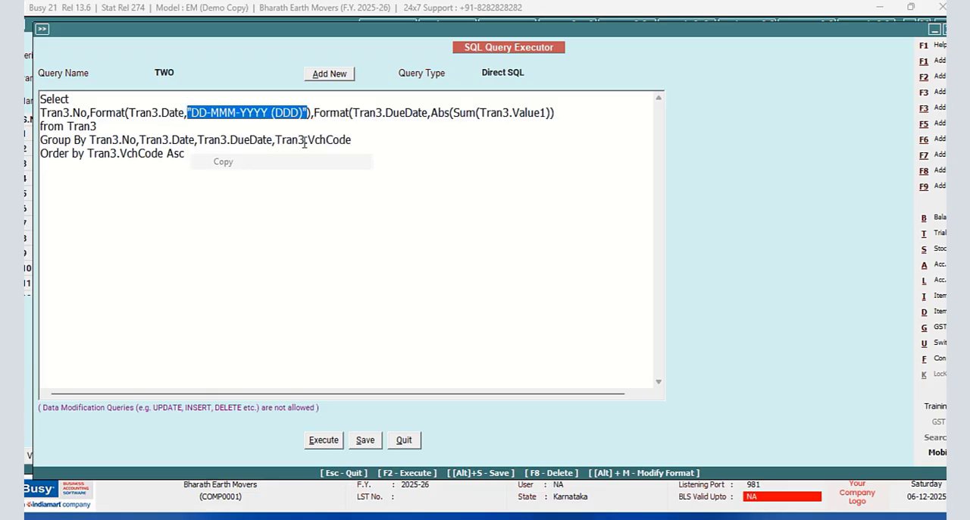
pyautogui.click(433, 112)
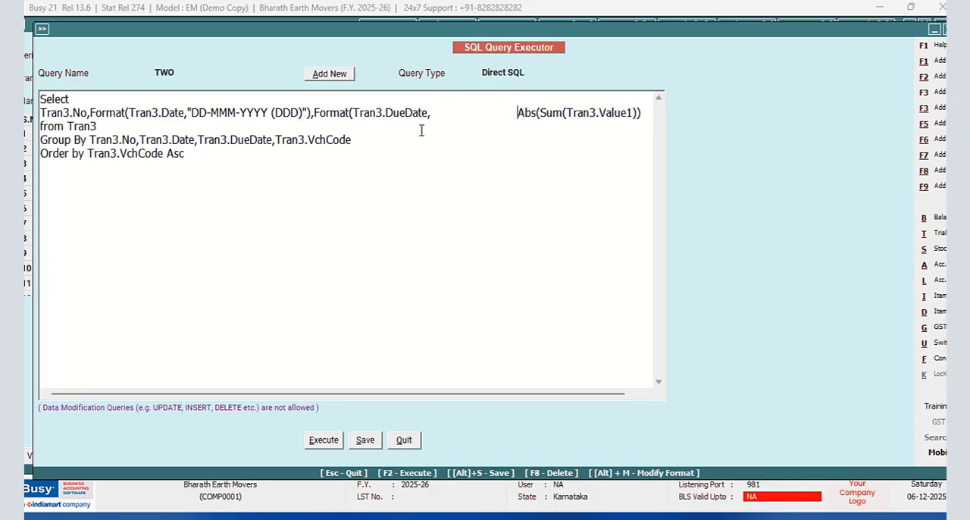
pyautogui.rightClick(435, 112)
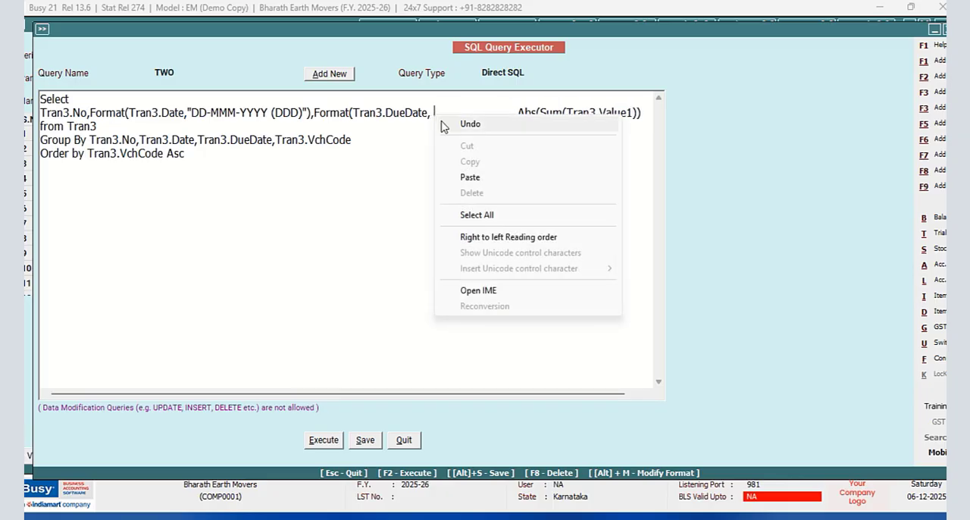
pyautogui.click(464, 178)
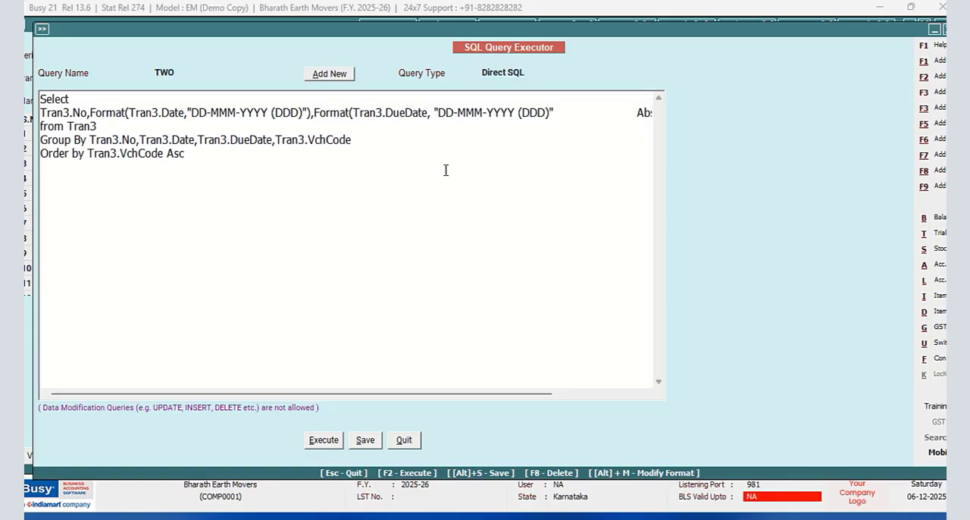
pyautogui.press('BackSpace')
pyautogui.click(565, 113)
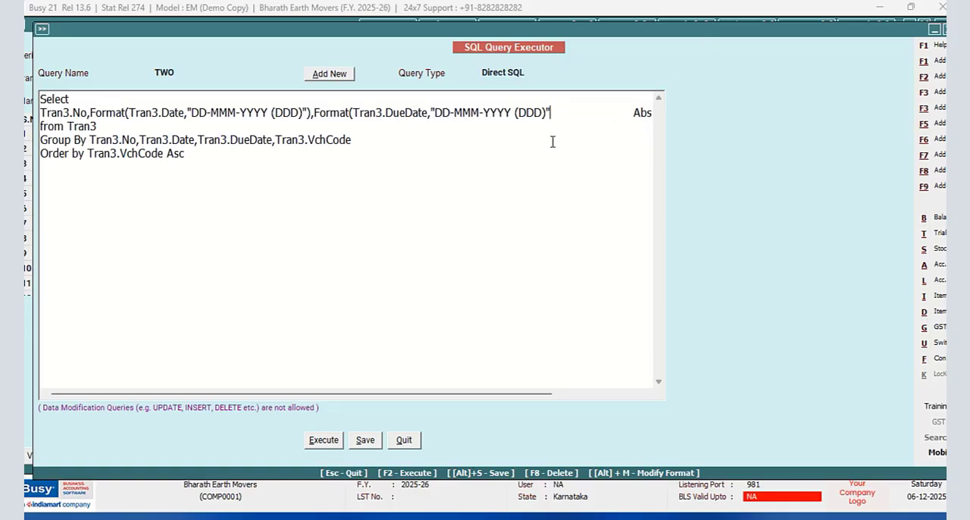
pyautogui.write('),')
# - Delete the blank space between the second Format function and Abs(Sum(Tran3.Value1))
pyautogui.moveTo(638, 113); pyautogui.dragTo(556, 113)
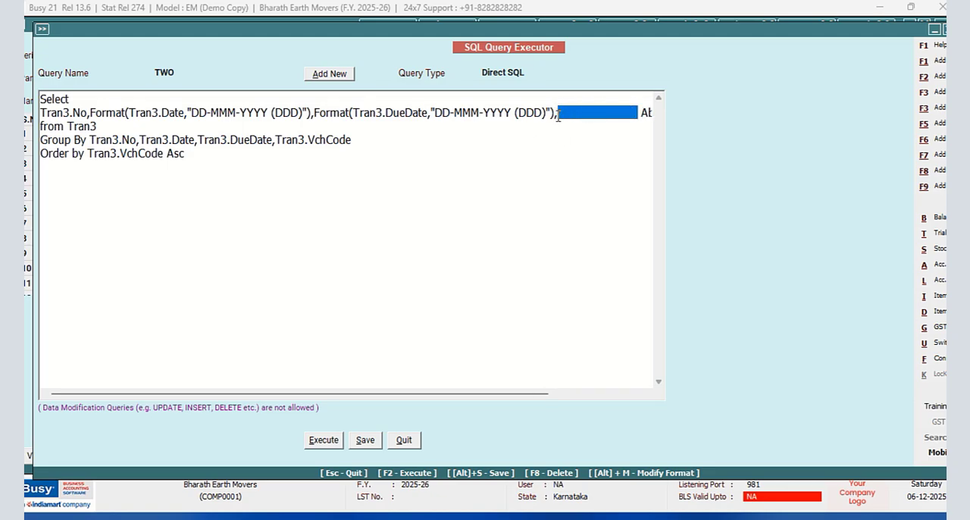
pyautogui.press('BackSpace')
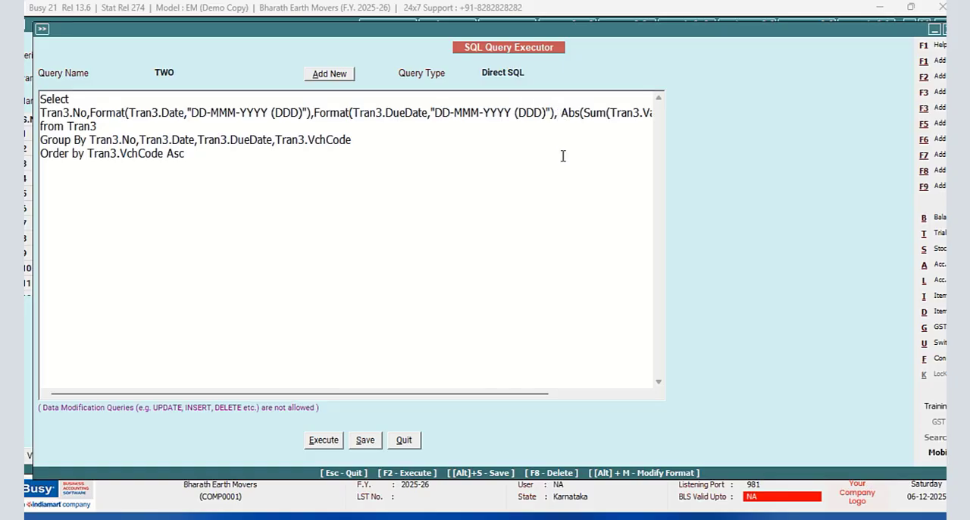
pyautogui.press('BackSpace')
# - Save and execute query TWO, narrow the due date and amount columns in the results, return to the editor and save again
pyautogui.click(371, 441)
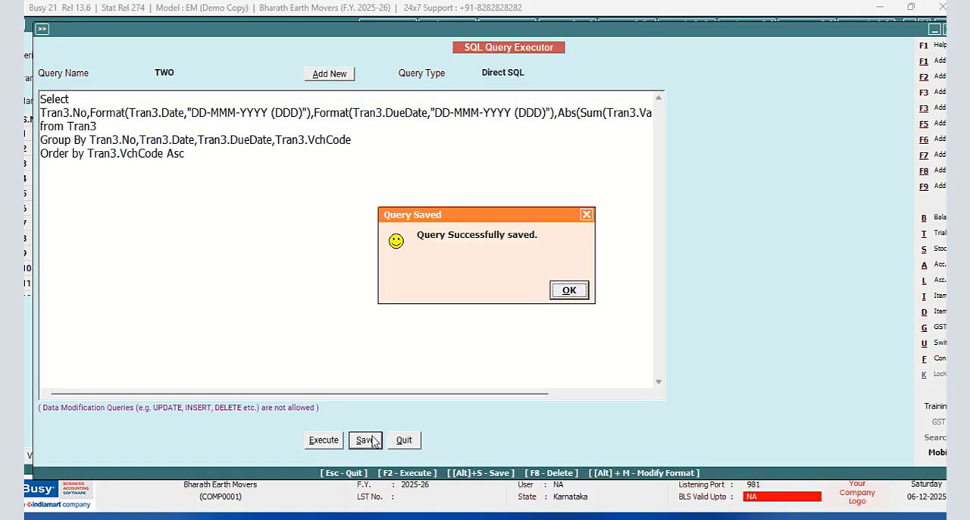
pyautogui.click(561, 294)
pyautogui.click(331, 440)
pyautogui.click(570, 293)
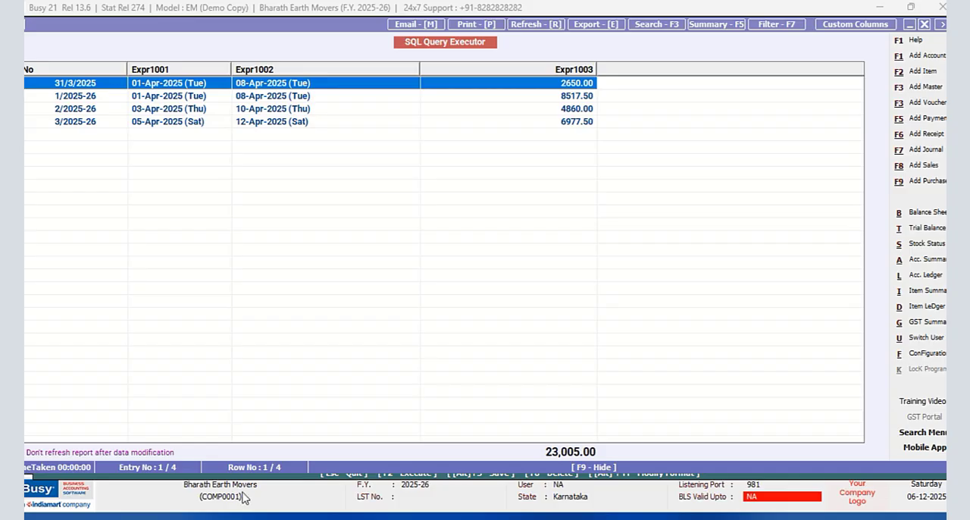
pyautogui.moveTo(418, 66); pyautogui.dragTo(328, 104)
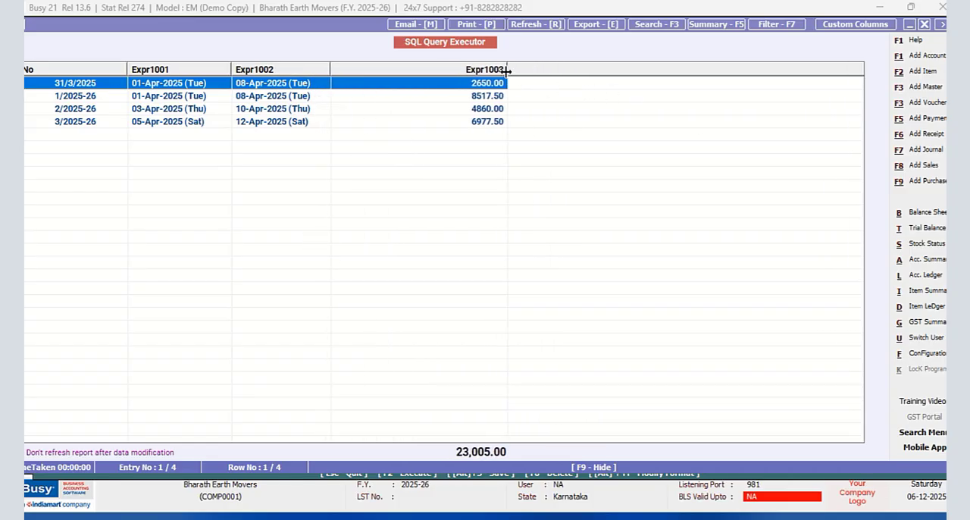
pyautogui.moveTo(507, 72); pyautogui.dragTo(389, 73)
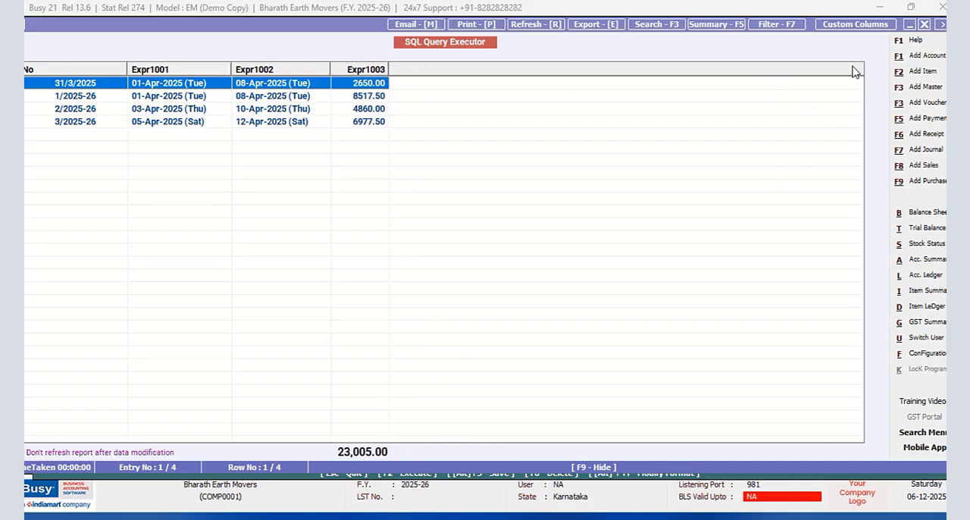
pyautogui.click(922, 25)
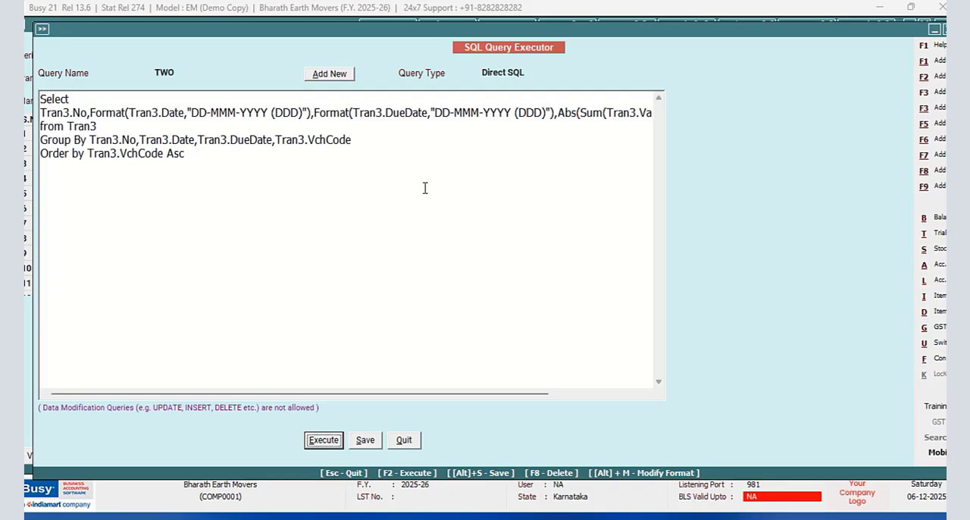
pyautogui.click(365, 441)
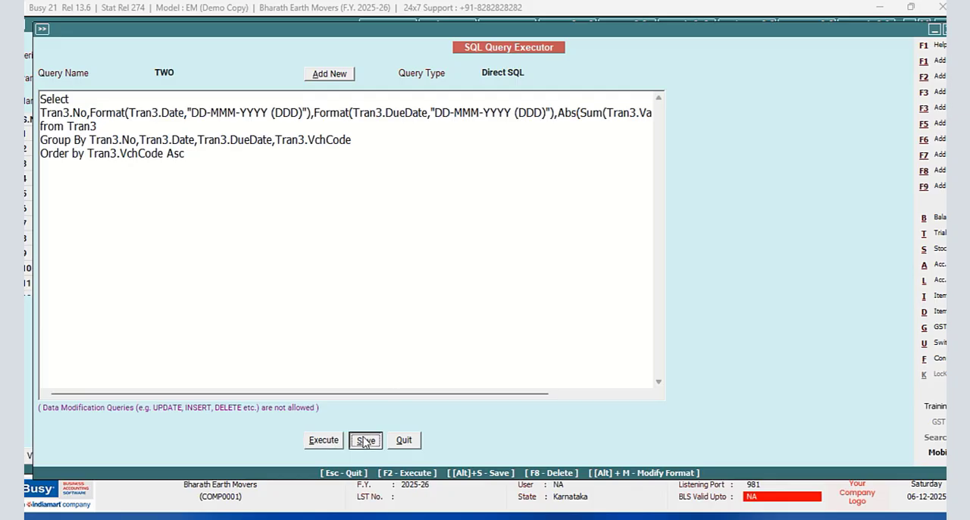
pyautogui.click(572, 292)
# - Add the line "Where Tran3.MasterCode1=(" below "from Tran3" in the query
pyautogui.click(96, 126)
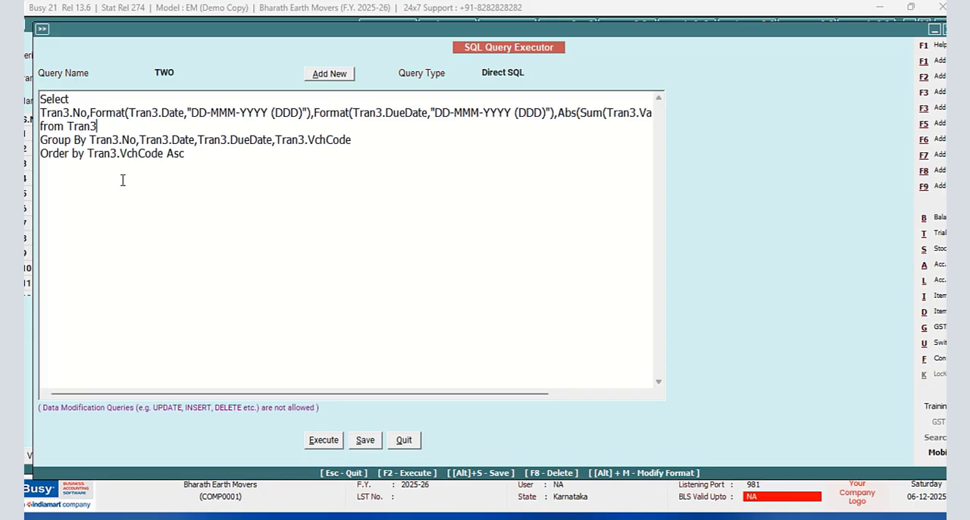
pyautogui.press('Return')
pyautogui.write('W')
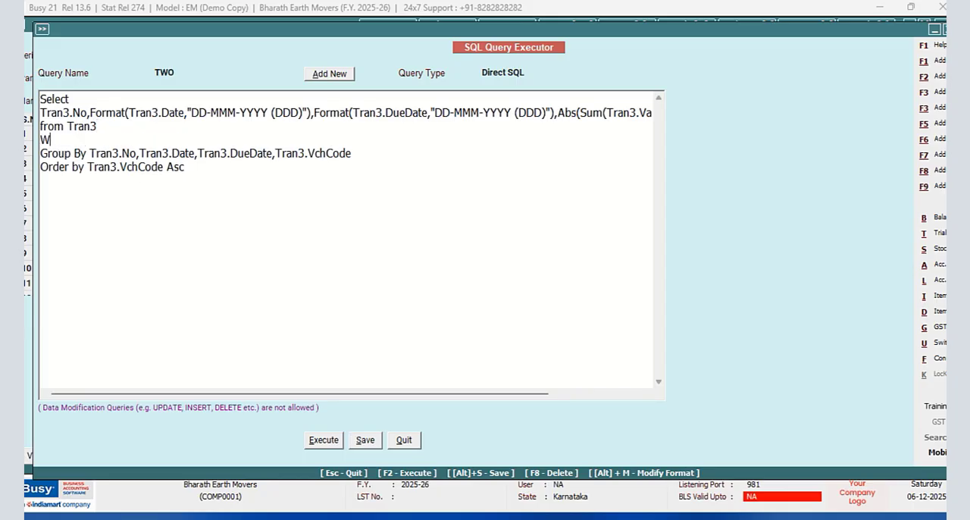
pyautogui.write('here Tran3.Maste')
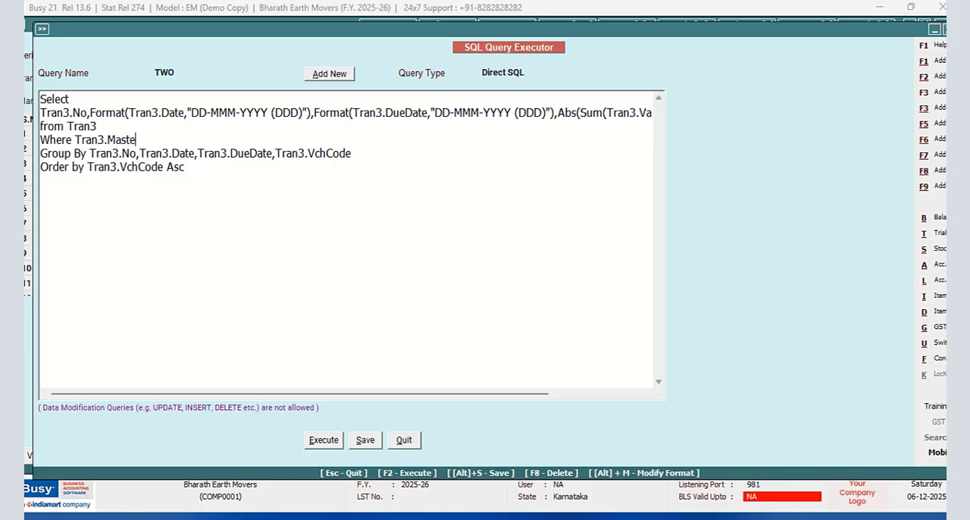
pyautogui.write('rCode1=(')
# - Start the subquery on a new line with "Select Tran1.MasterCode1 from Tran1"
pyautogui.press('Return')
pyautogui.write('Sel')
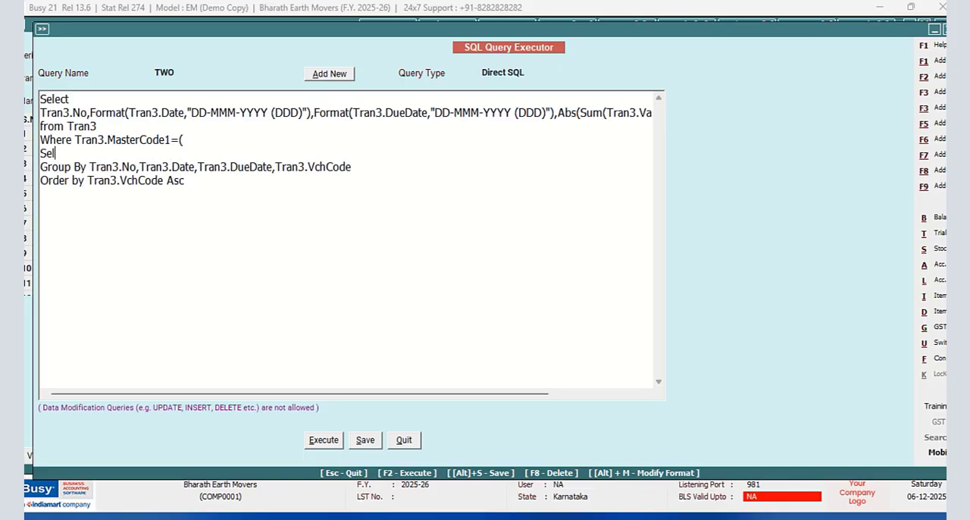
pyautogui.write('ect Tran1.MasterCode')
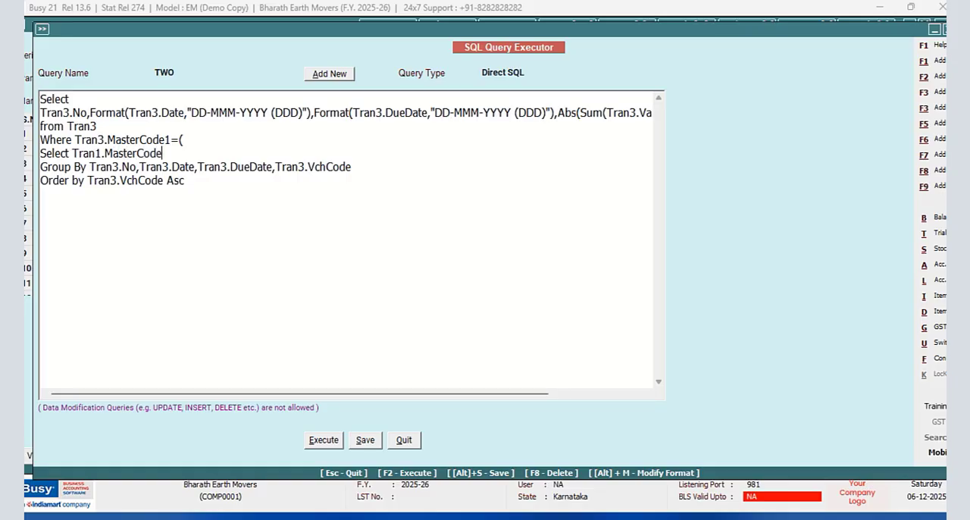
pyautogui.write('1 from Tran1 Where Tran')
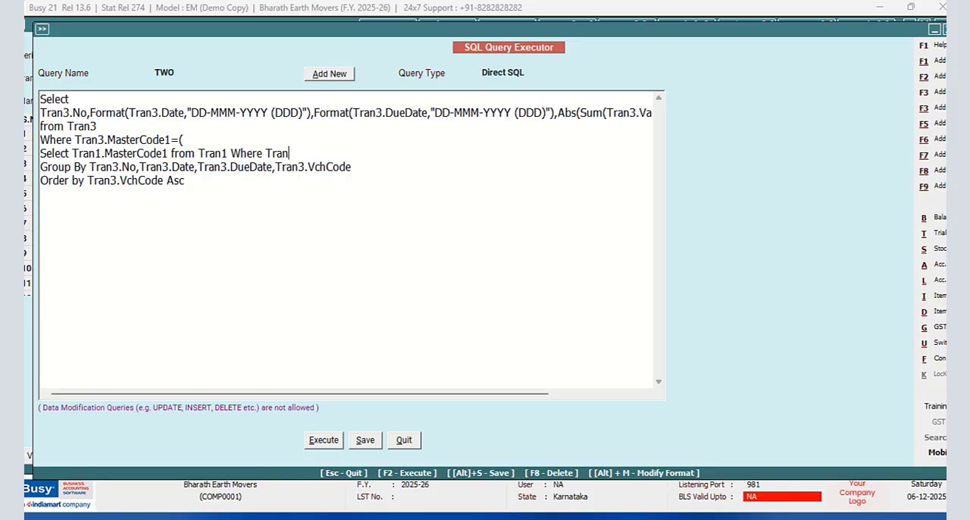
pyautogui.write('1.VchCode=@VchCode')
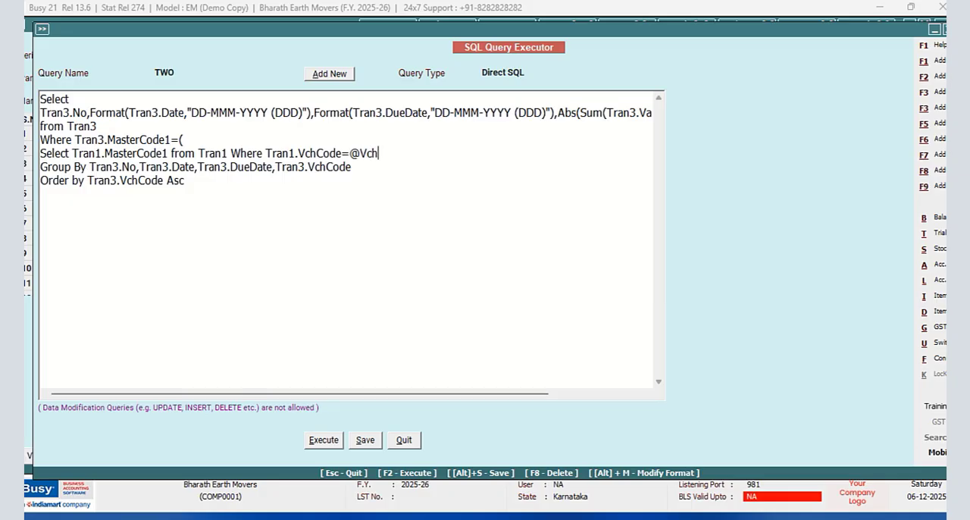
pyautogui.write('@')
# - Set the query type of TWO to Vch. Header(Inventory), save the query and quit the query executor
pyautogui.click(531, 73)
pyautogui.click(544, 139)
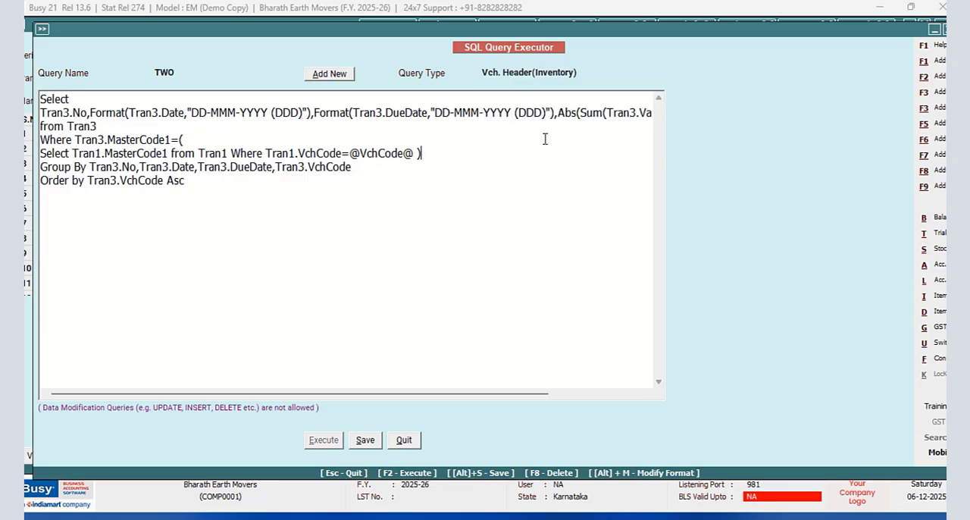
pyautogui.click(369, 442)
pyautogui.click(571, 295)
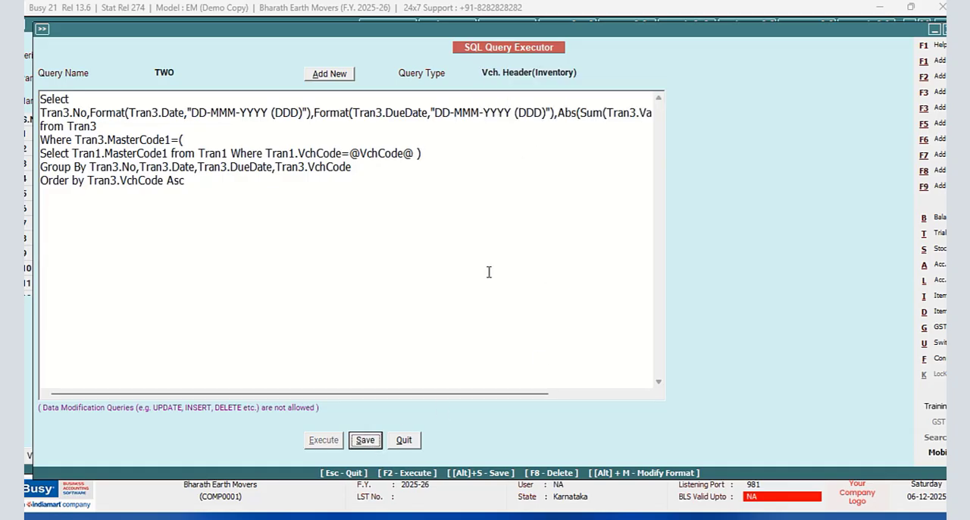
pyautogui.click(408, 442)
# - Open the footer of the NEW DESIGN sales invoice format in the advanced document configuration
pyautogui.click(922, 354)
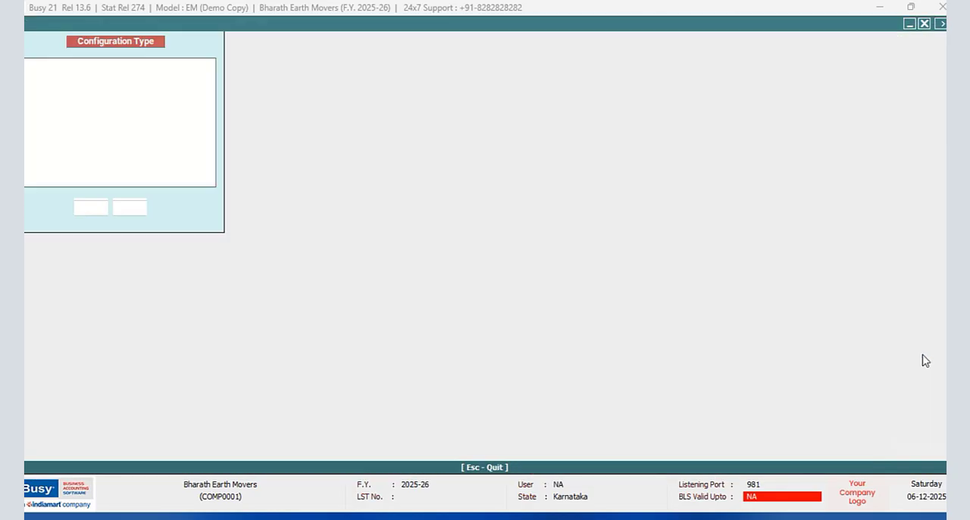
pyautogui.click(159, 131)
pyautogui.click(90, 209)
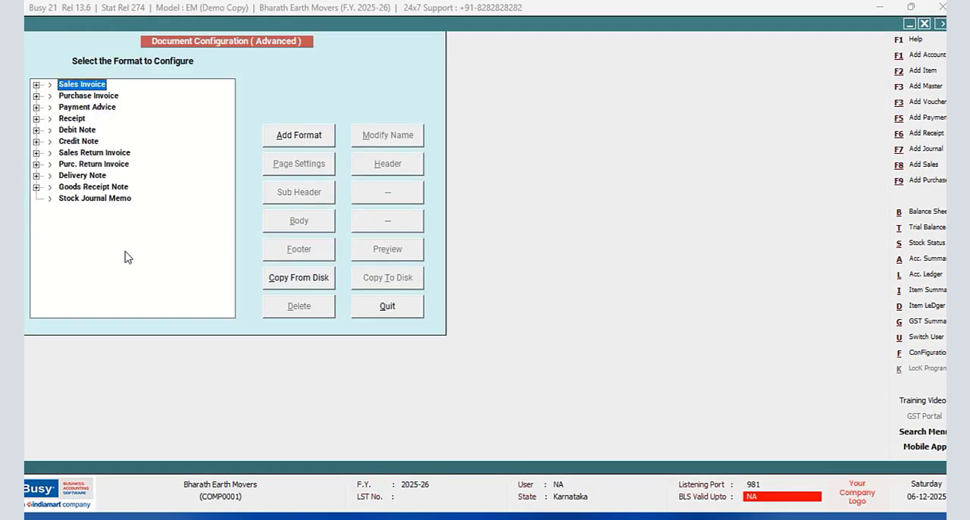
pyautogui.click(36, 84)
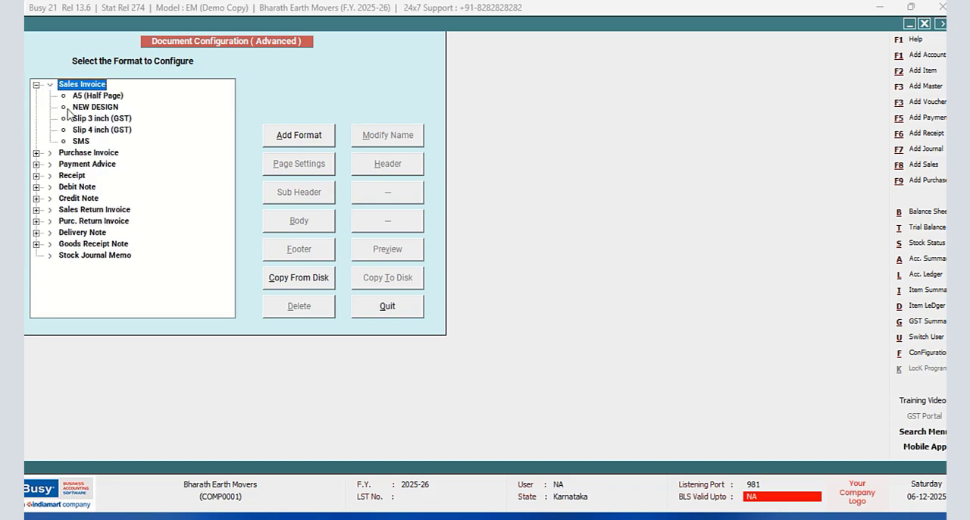
pyautogui.click(69, 108)
pyautogui.click(284, 253)
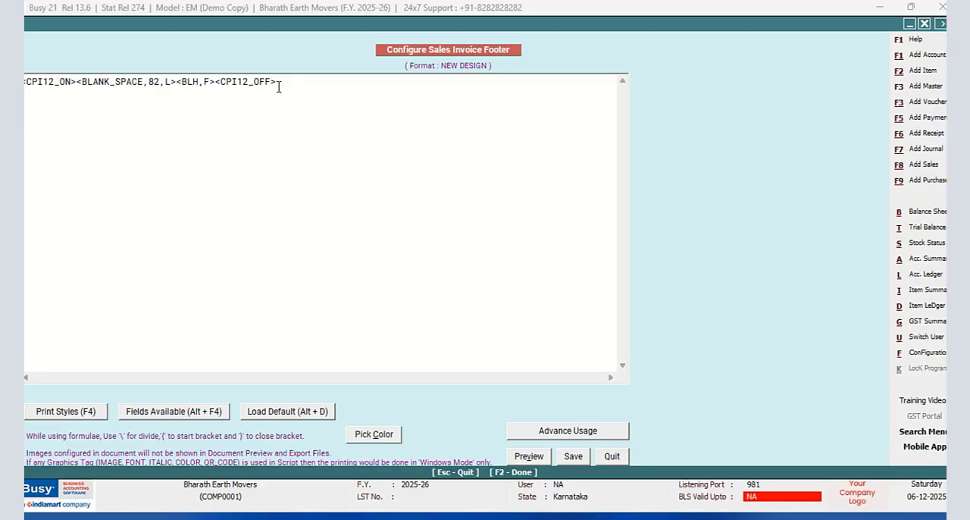
# - Add a second footer line containing the print style tags CPI12_ON and CPI12_OFF
pyautogui.click(278, 87)
pyautogui.press('Return')
pyautogui.press('F4')
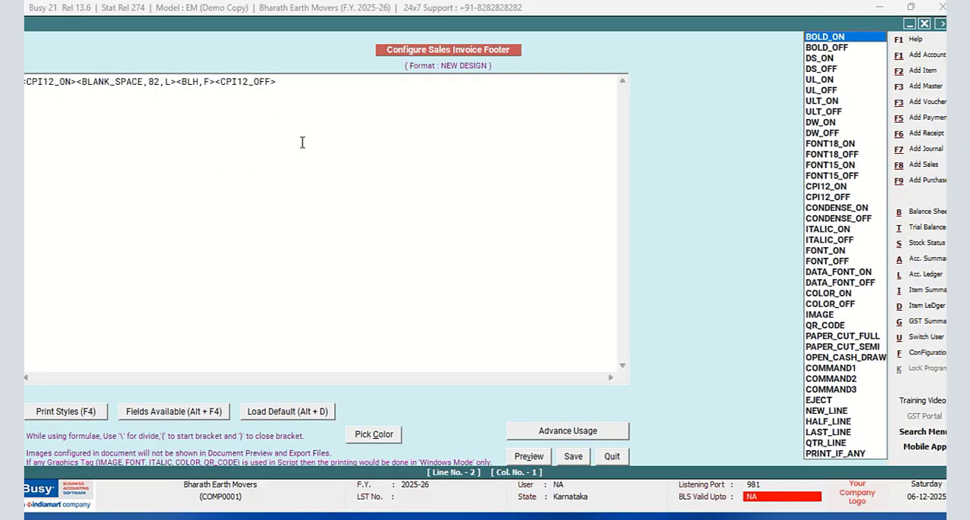
pyautogui.click(809, 190)
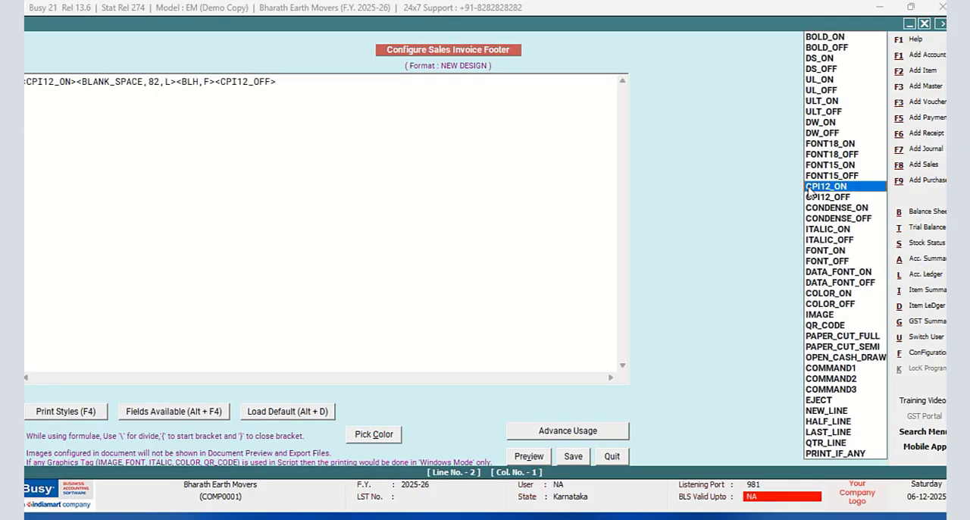
pyautogui.press('Return')
pyautogui.press('F4')
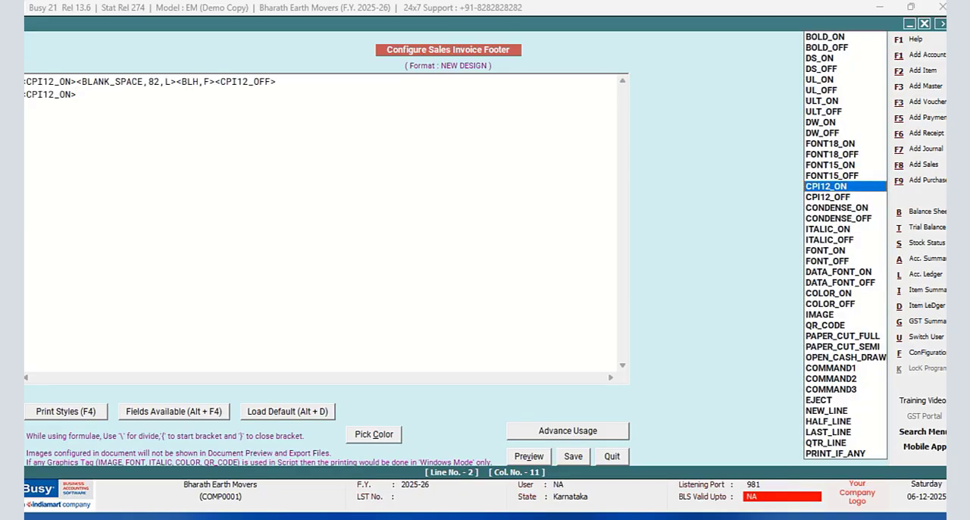
pyautogui.click(838, 199)
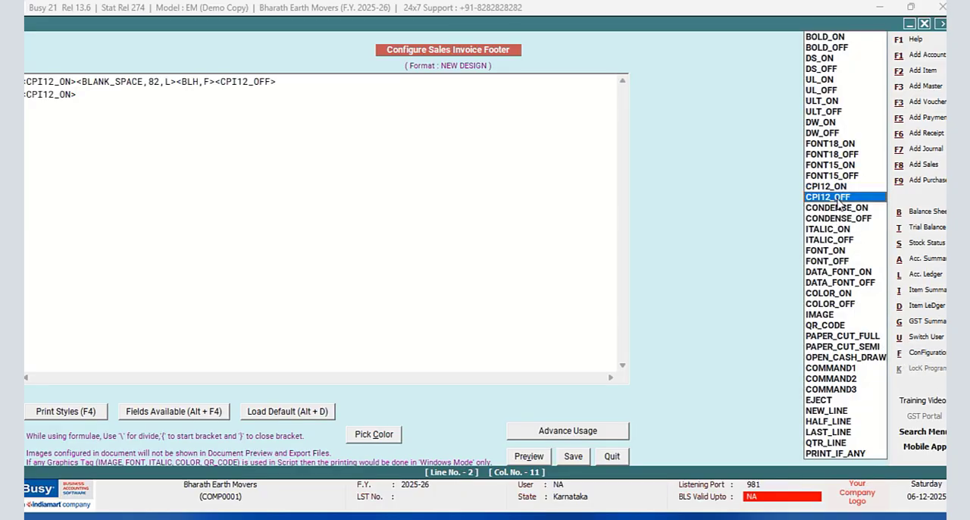
pyautogui.press('Return')
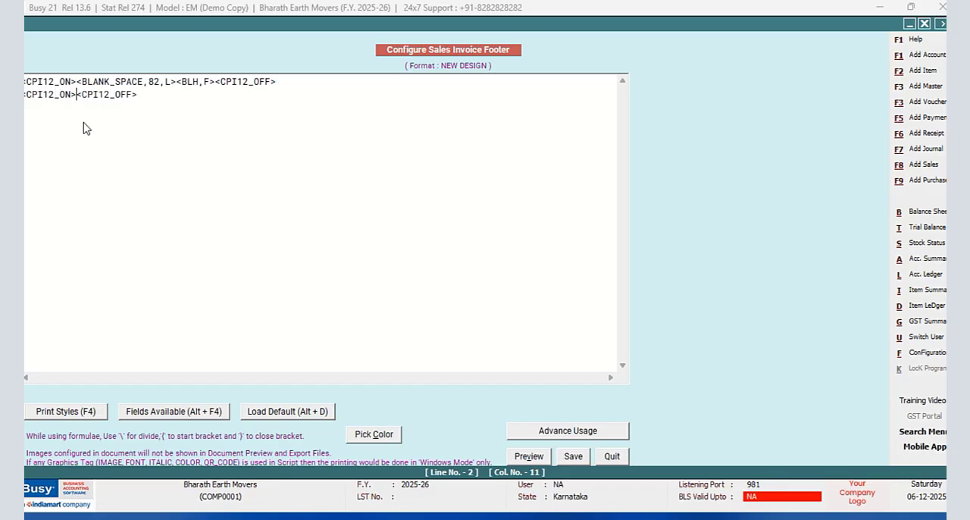
# - Insert a SQL_QUERY_TEXT field between the CPI12_ON and CPI12_OFF tags on the second footer line
pyautogui.hotkey('alt', 'F4')
pyautogui.doubleClick(765, 250)
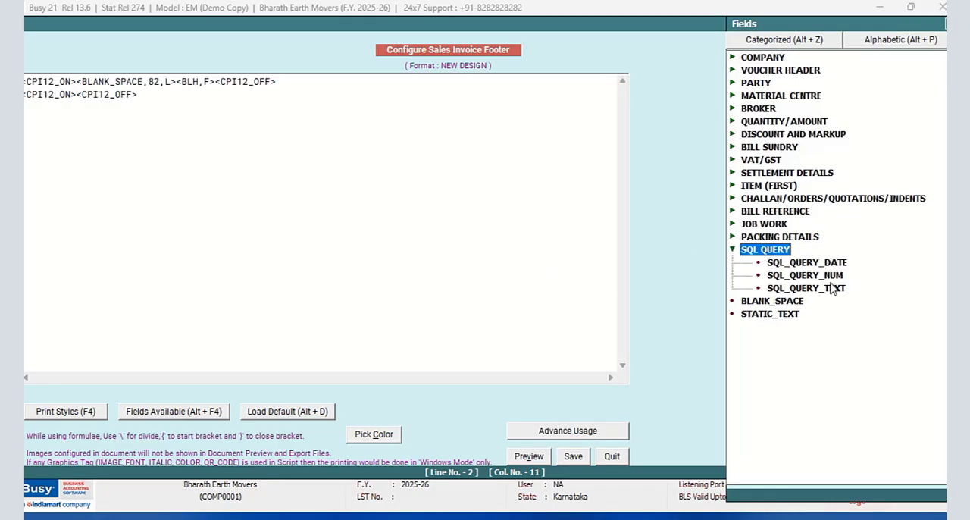
pyautogui.doubleClick(805, 287)
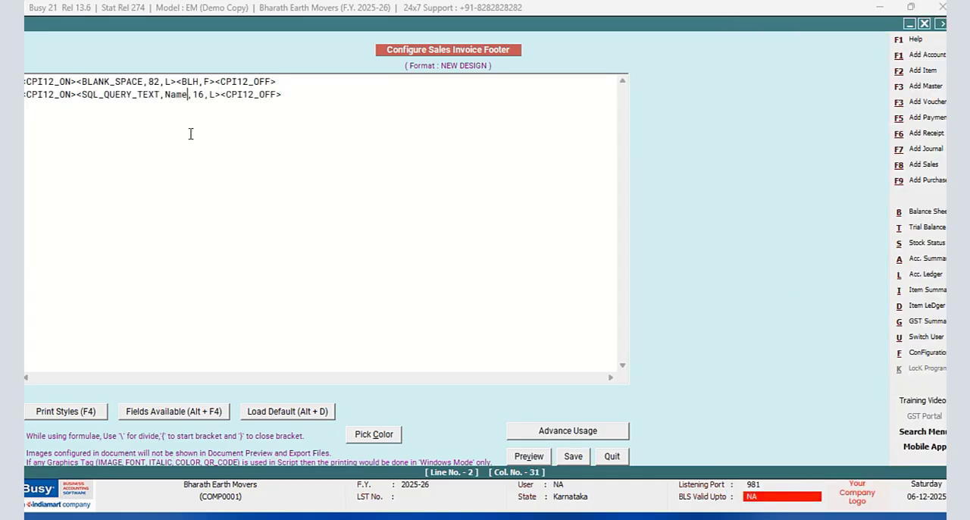
# - Replace the Name placeholder in the second footer line's SQL_QUERY_TEXT field with TWO;R:1;C:1
pyautogui.press('BackSpace')
pyautogui.press('BackSpace')
pyautogui.press('BackSpace')
pyautogui.press('BackSpace')
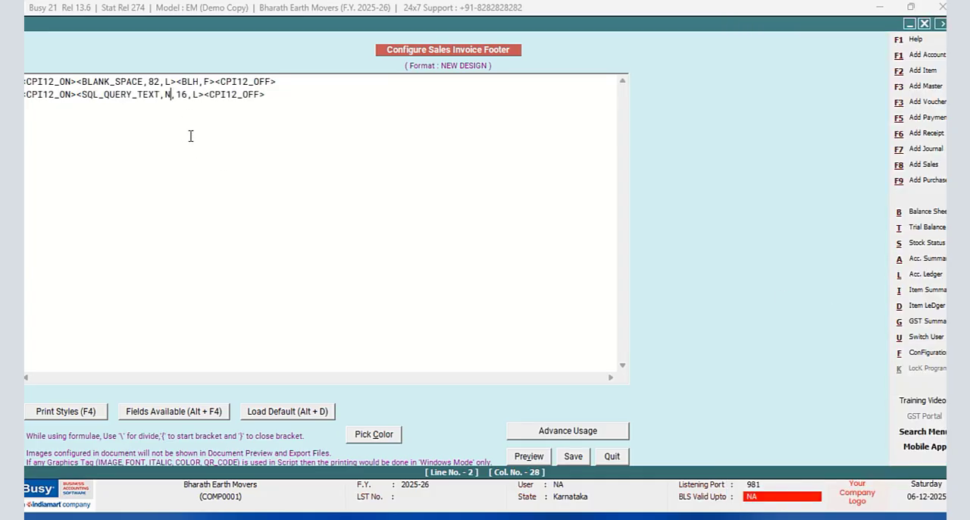
pyautogui.write('TWO')
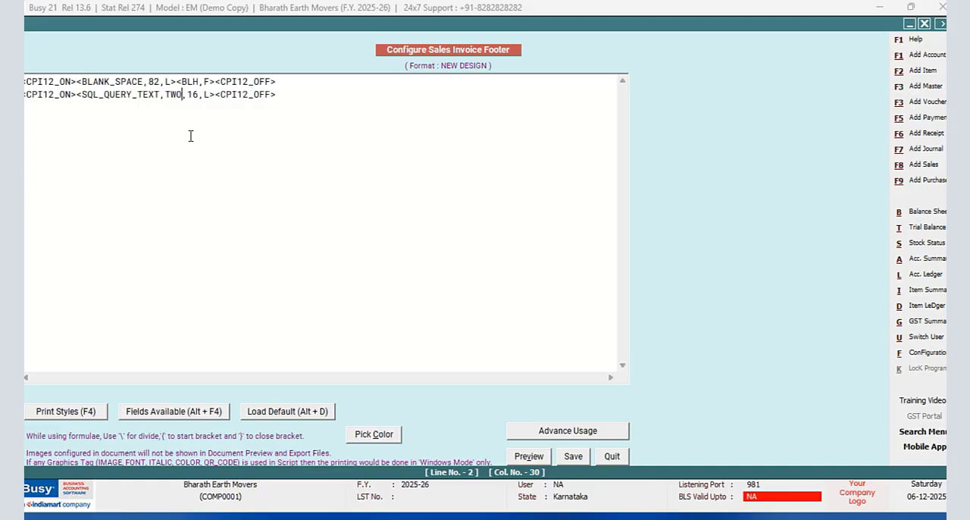
pyautogui.write(';R')
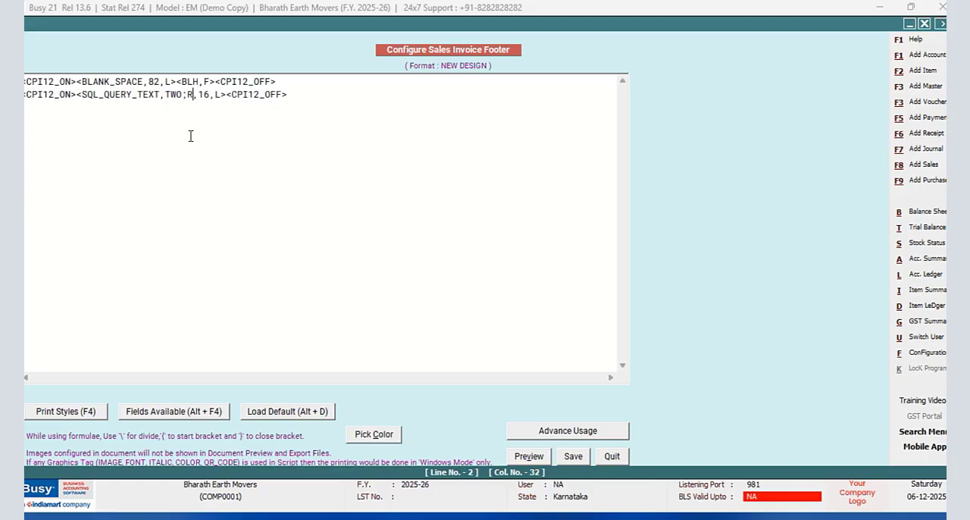
pyautogui.write(':1;C')
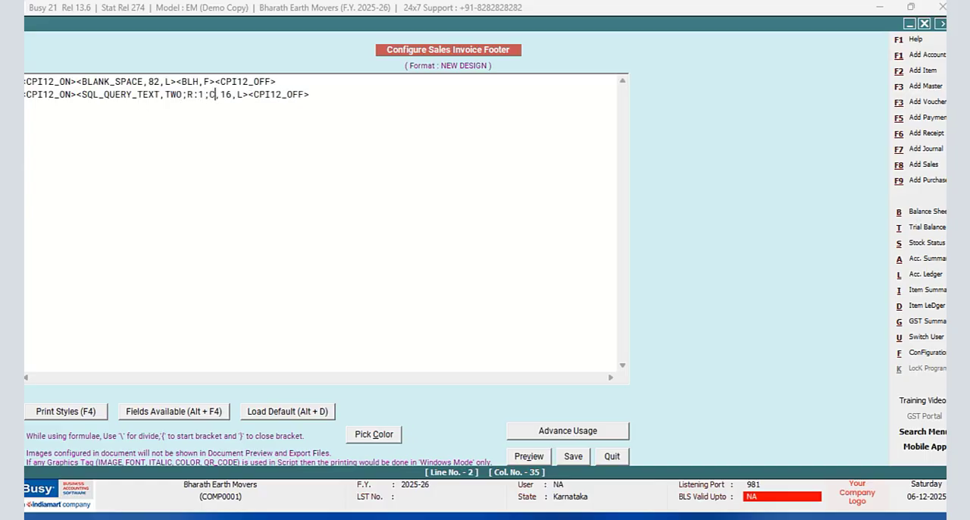
pyautogui.write(':1')
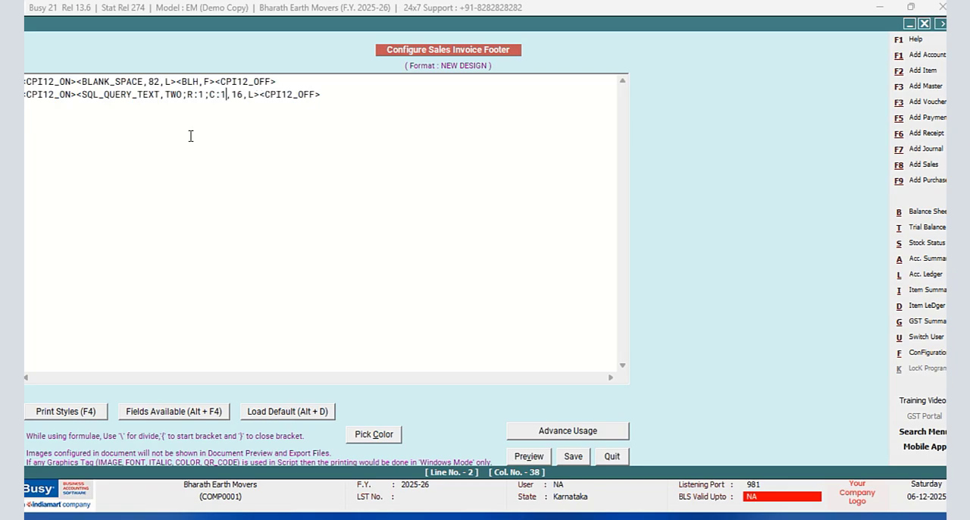
# - Add a <BLV,A> vertical line tag directly after the SQL_QUERY_TEXT field on the second footer line
pyautogui.click(259, 94)
pyautogui.write('<BLV,A><')
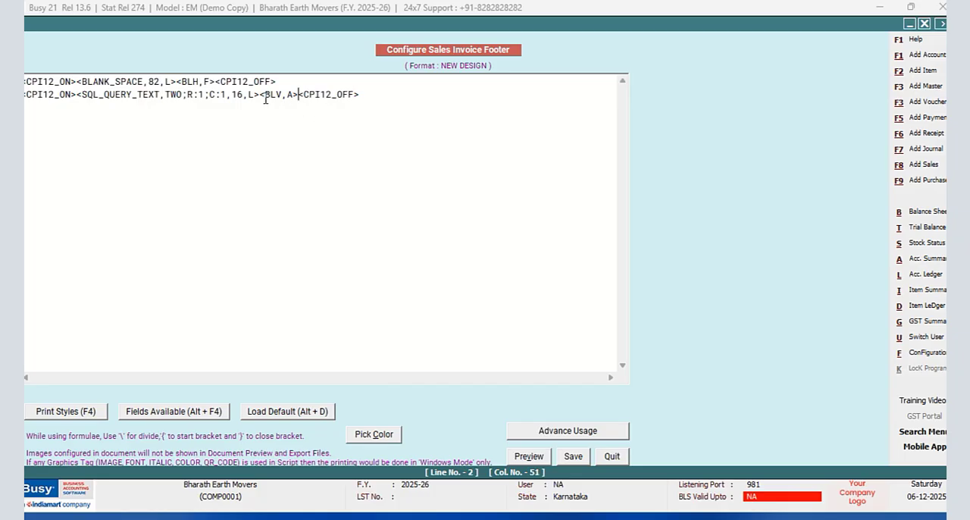
# - Copy the SQL_QUERY_TEXT field to after the <BLV,A> tag and set the copy's reference to column C:2
pyautogui.moveTo(260, 94); pyautogui.dragTo(72, 94)
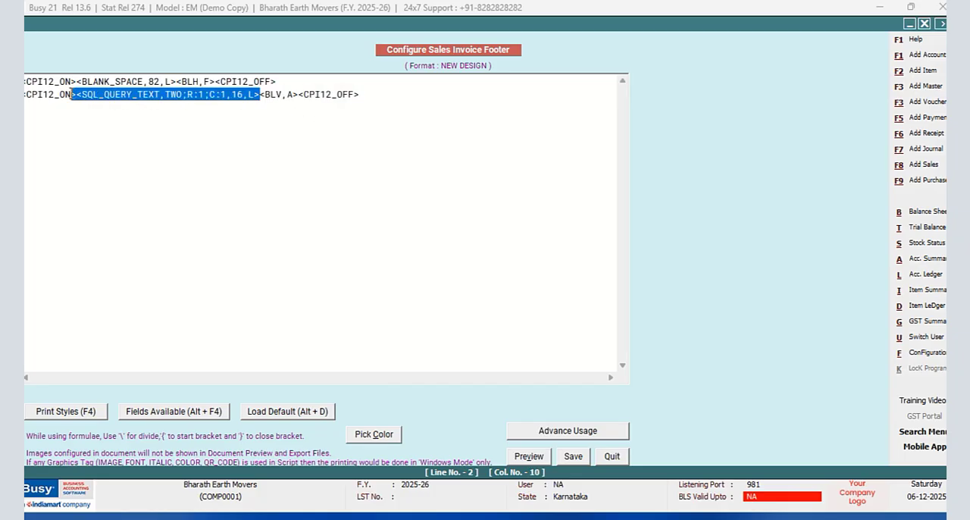
pyautogui.rightClick(79, 96)
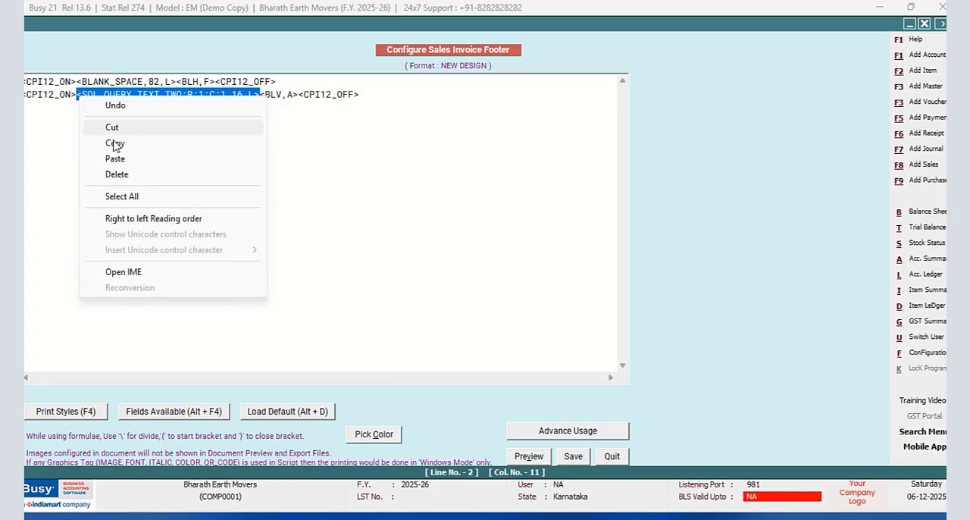
pyautogui.click(113, 143)
pyautogui.click(297, 93)
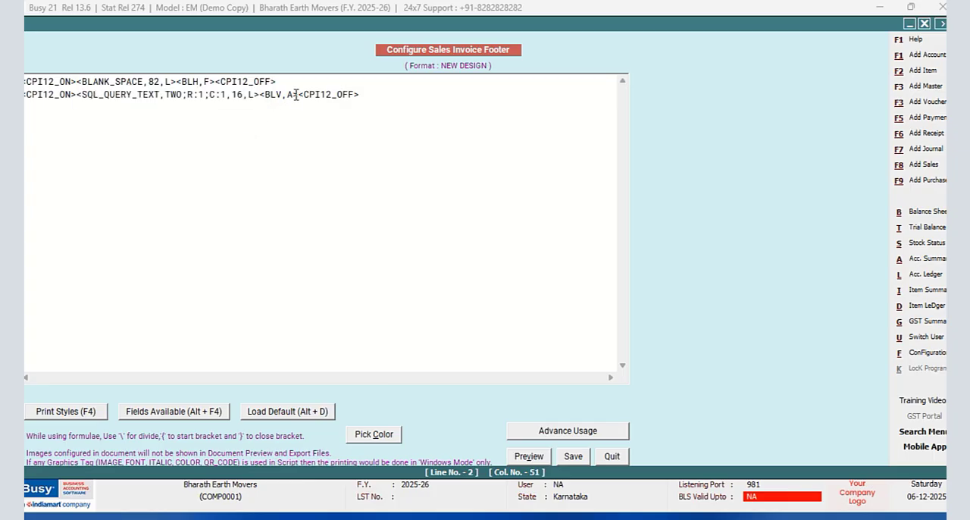
pyautogui.rightClick(296, 94)
pyautogui.click(342, 157)
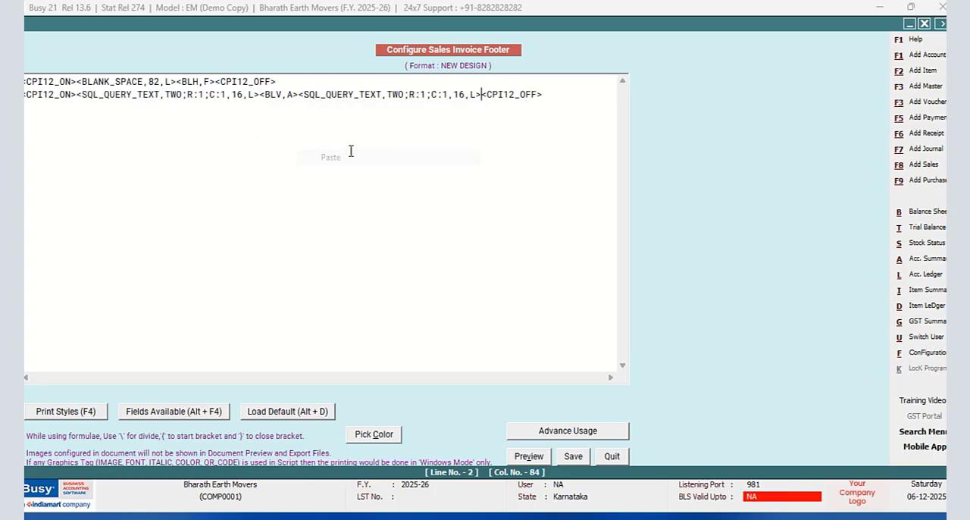
pyautogui.click(447, 93)
pyautogui.press('BackSpace')
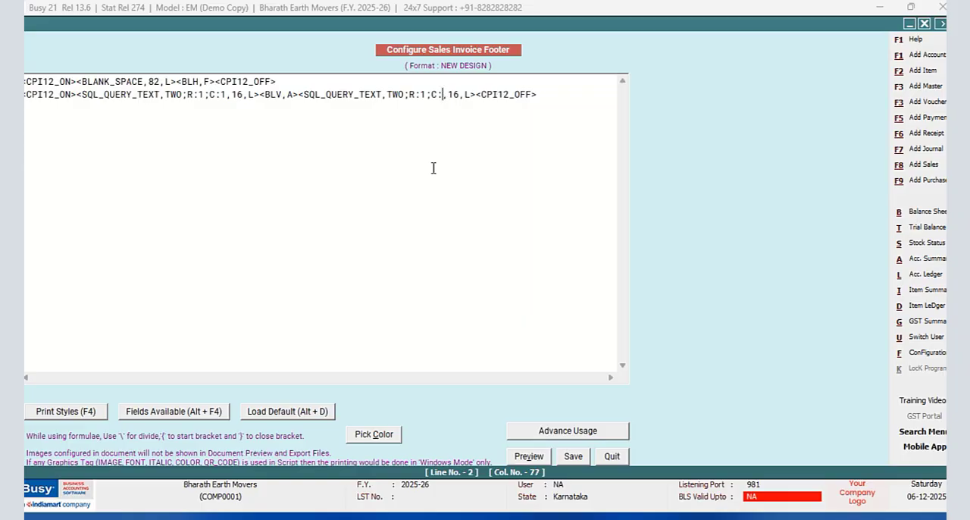
pyautogui.write('2')
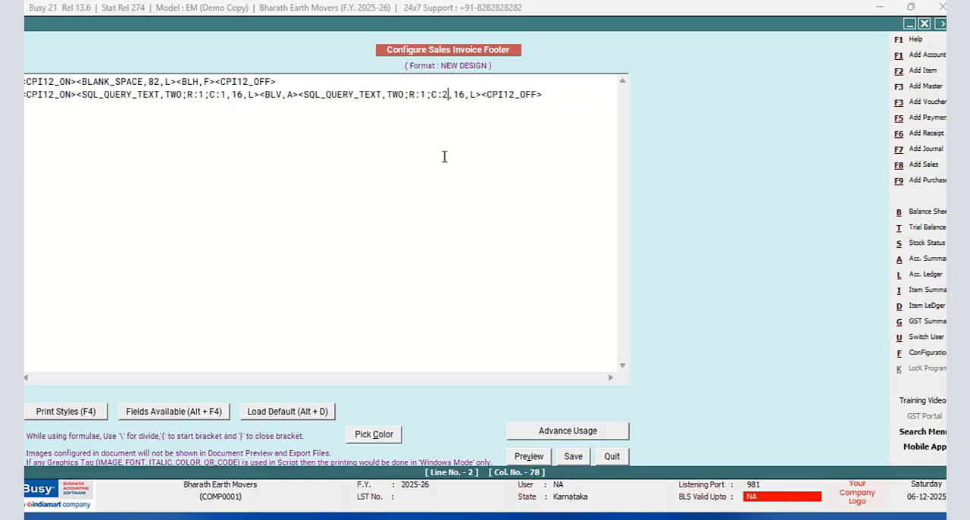
# - Copy the <BLV,A> tag to directly after the C:2 query field
pyautogui.moveTo(297, 94); pyautogui.dragTo(260, 94)
pyautogui.rightClick(267, 94)
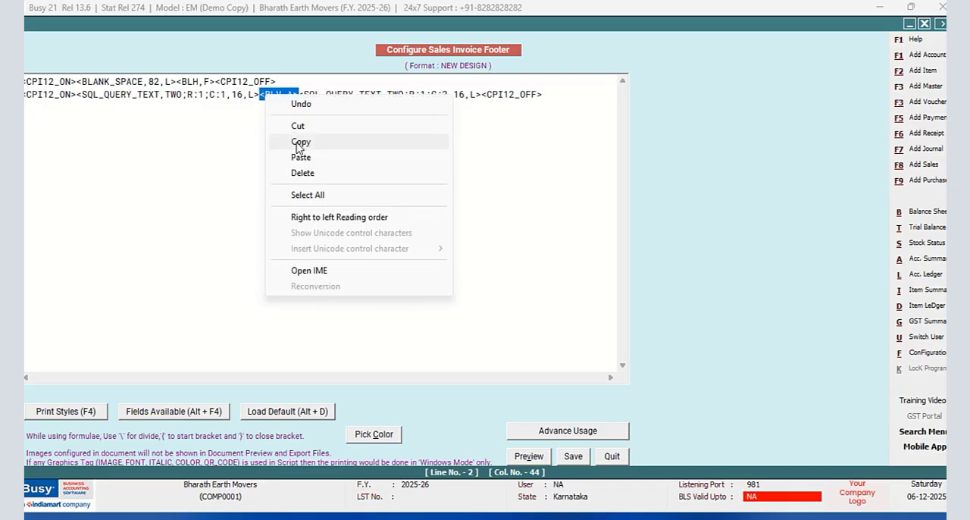
pyautogui.click(297, 143)
pyautogui.click(481, 94)
pyautogui.rightClick(480, 94)
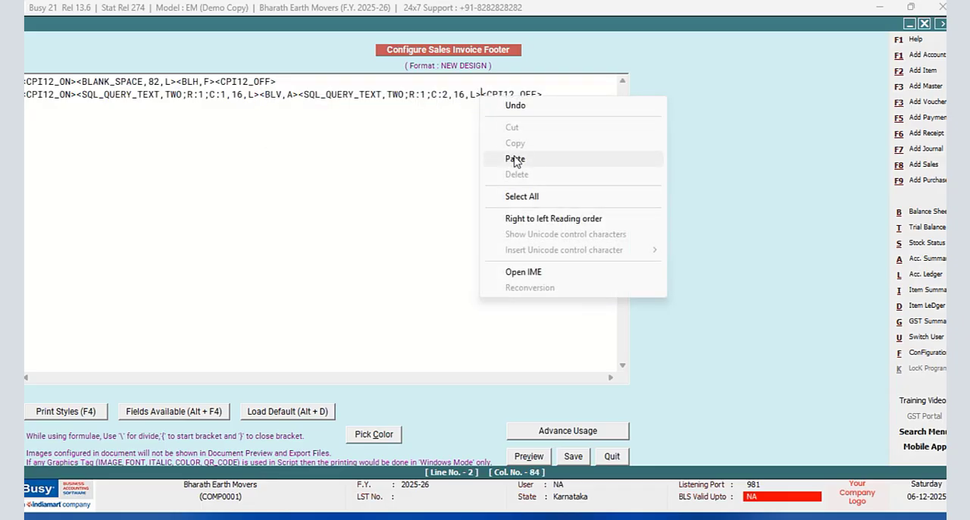
pyautogui.click(514, 155)
# - Duplicate the C:2 query field with its <BLV,A> tag before CPI12_OFF and set the copy's reference to column C:3
pyautogui.moveTo(518, 94); pyautogui.dragTo(300, 94)
pyautogui.rightClick(301, 97)
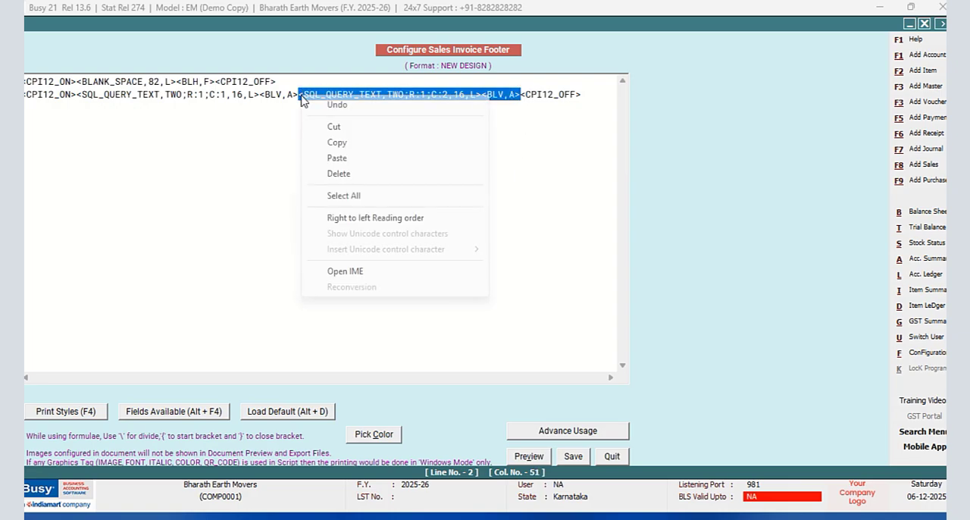
pyautogui.click(339, 143)
pyautogui.click(521, 95)
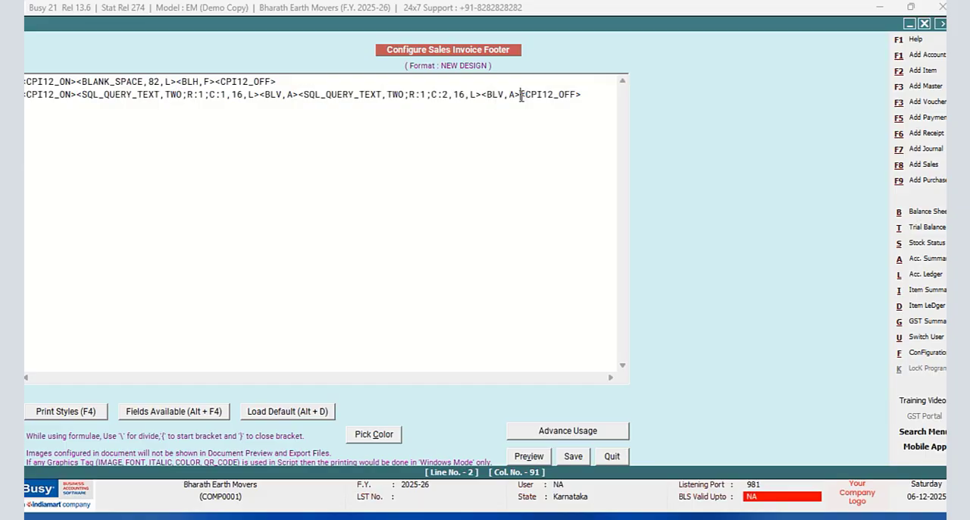
pyautogui.rightClick(521, 96)
pyautogui.click(557, 157)
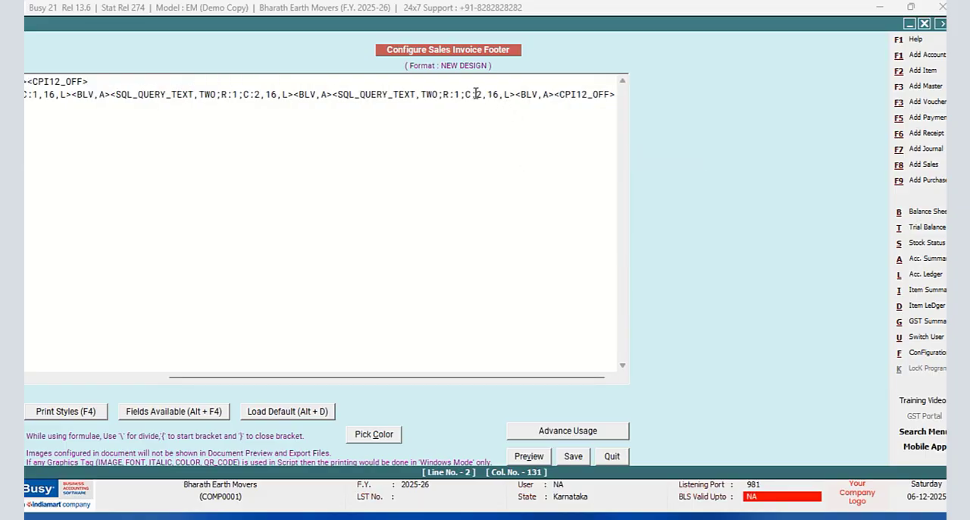
pyautogui.click(481, 94)
pyautogui.press('BackSpace')
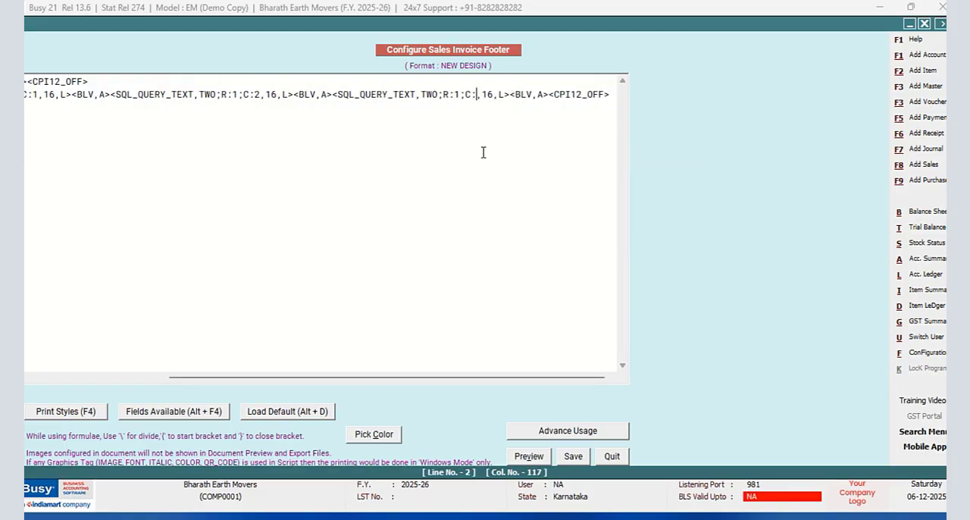
pyautogui.write('3')
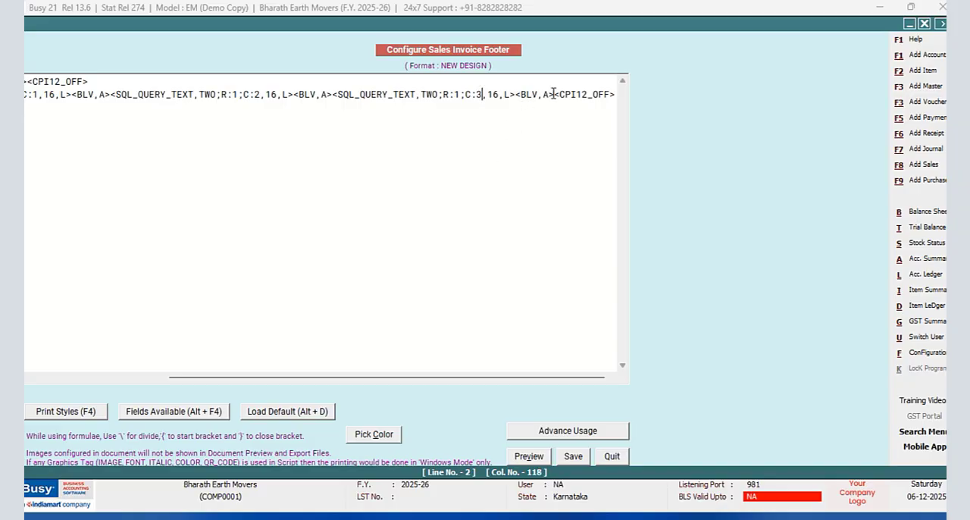
# - Insert a SQL_QUERY_NUM field before CPI12_OFF and replace its Name placeholder with TWO;R:1;C:4
pyautogui.click(553, 94)
pyautogui.hotkey('alt', 'F4')
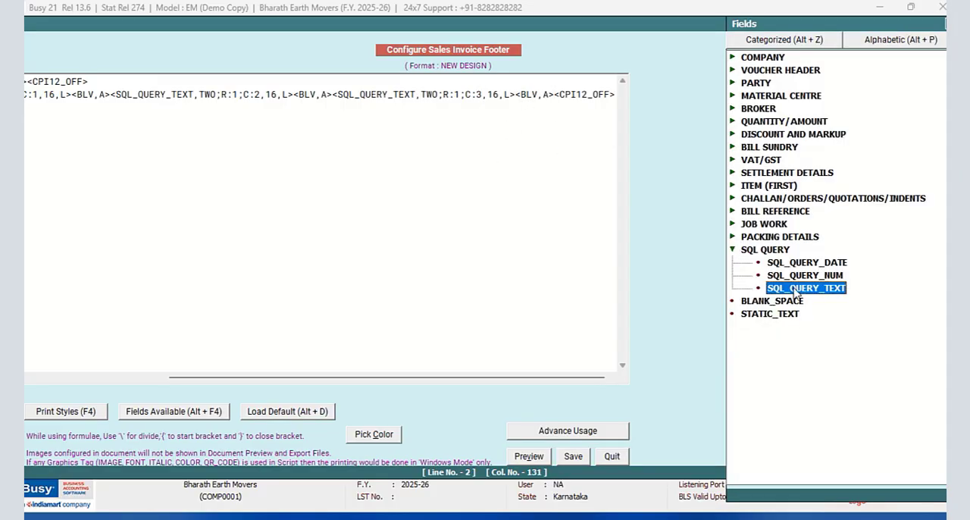
pyautogui.doubleClick(811, 274)
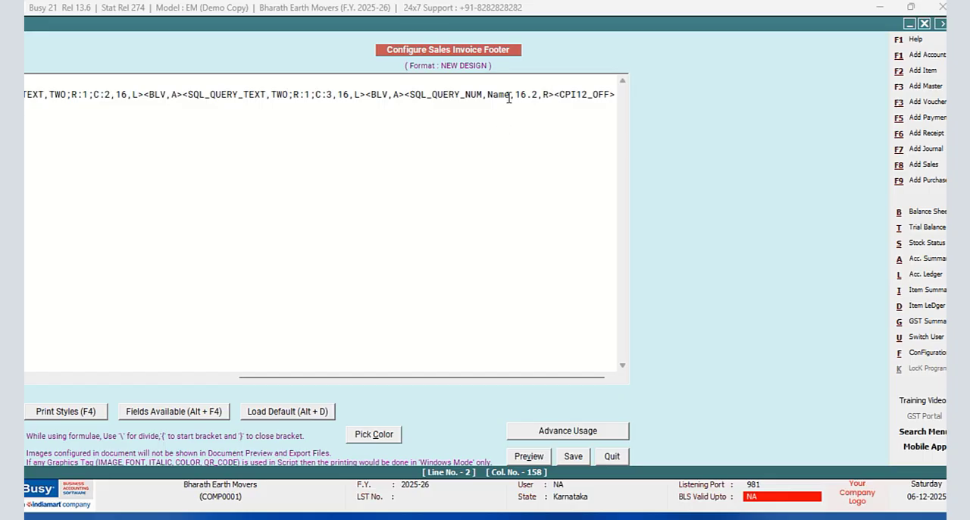
pyautogui.press('BackSpace')
pyautogui.press('BackSpace')
pyautogui.press('BackSpace')
pyautogui.press('BackSpace')
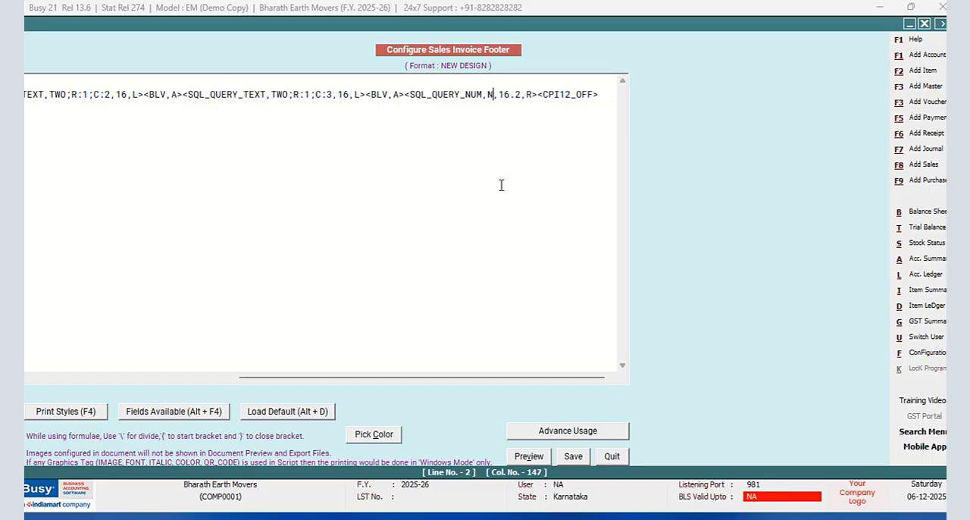
pyautogui.write('tw')
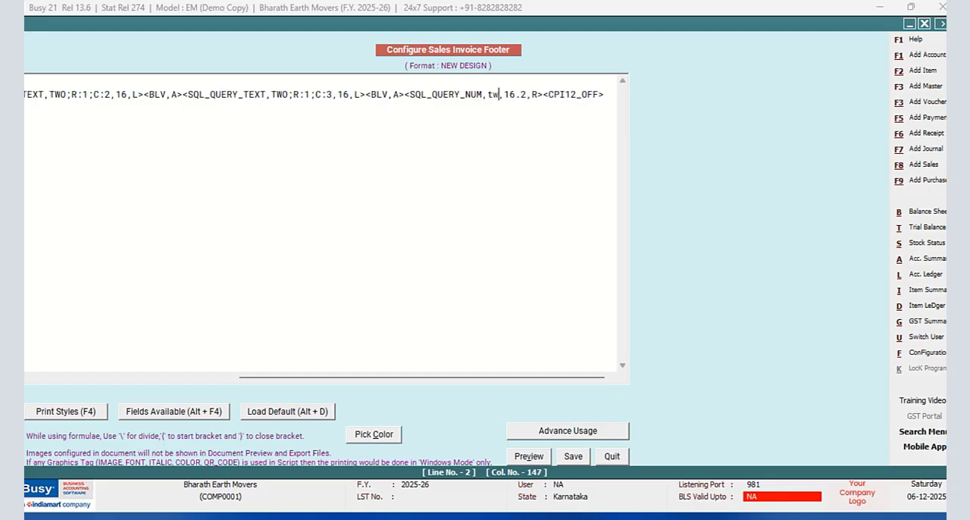
pyautogui.press('BackSpace')
pyautogui.press('BackSpace')
pyautogui.write('TWO;R')
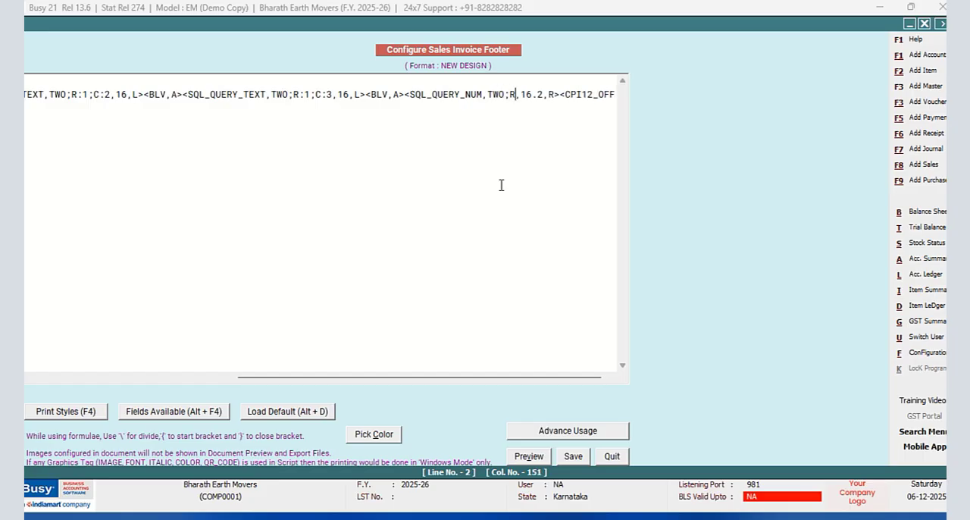
pyautogui.write(':1;C')
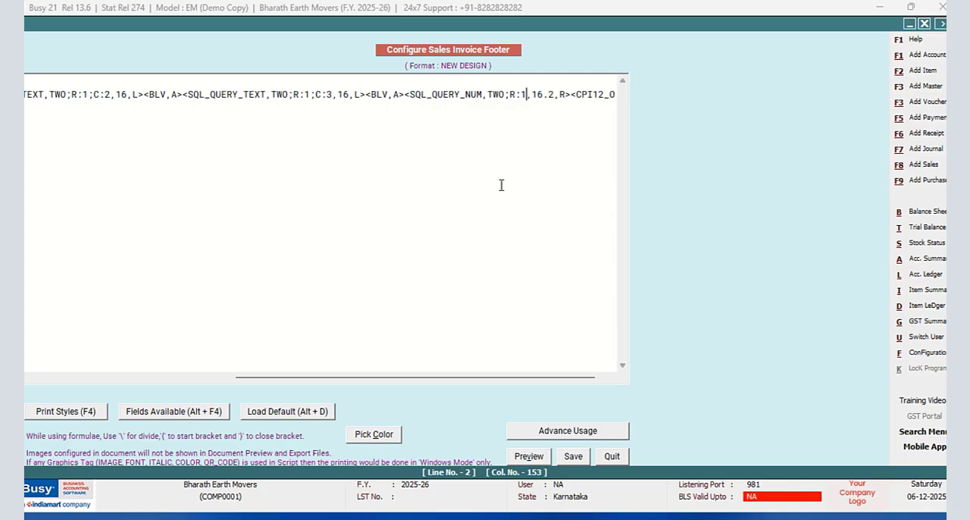
pyautogui.write(':4')
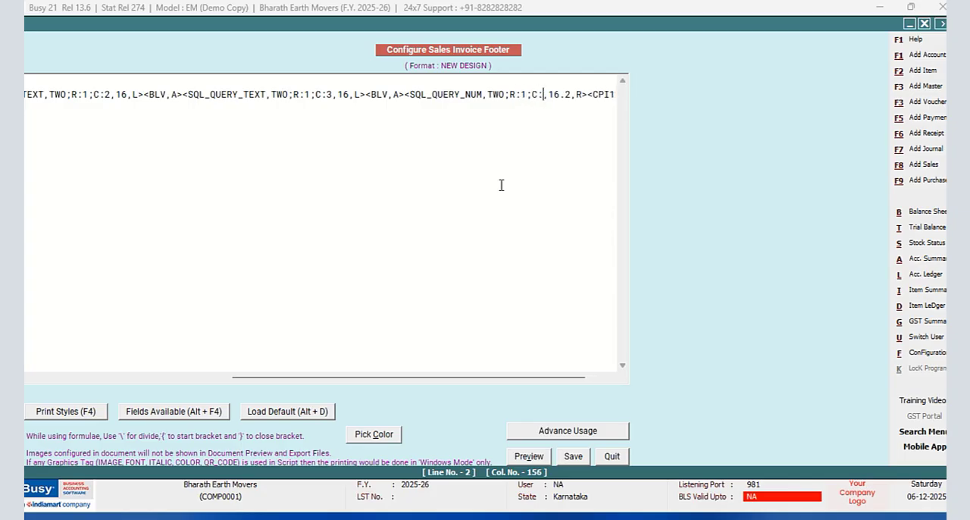
# - Set the SQL_QUERY_NUM field's size to 12.2 and save the sales invoice footer
pyautogui.click(567, 94)
pyautogui.press('BackSpace')
pyautogui.write('2')
pyautogui.click(573, 455)
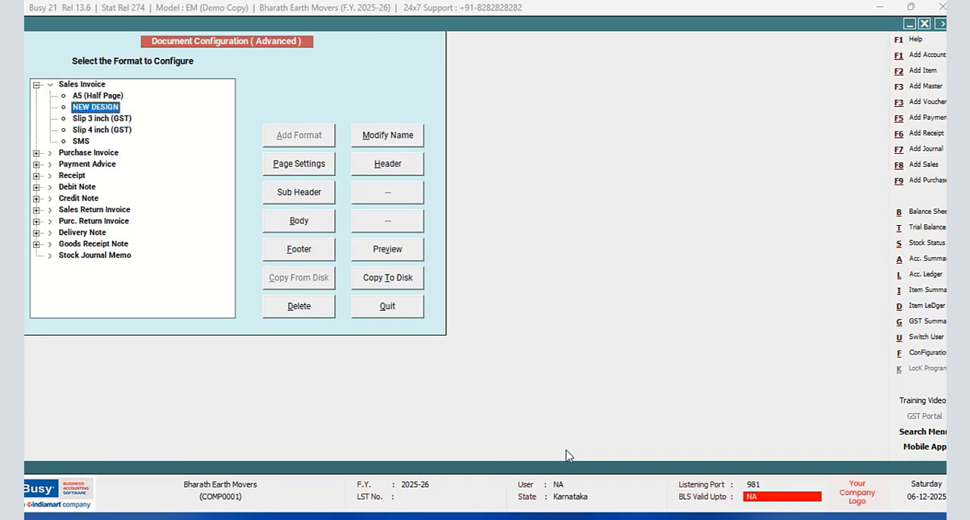
# - Quit the configuration and preview the open voucher's sales invoice in the NEW DESIGN format at 100% zoom, checking the footer's bill references
pyautogui.click(376, 316)
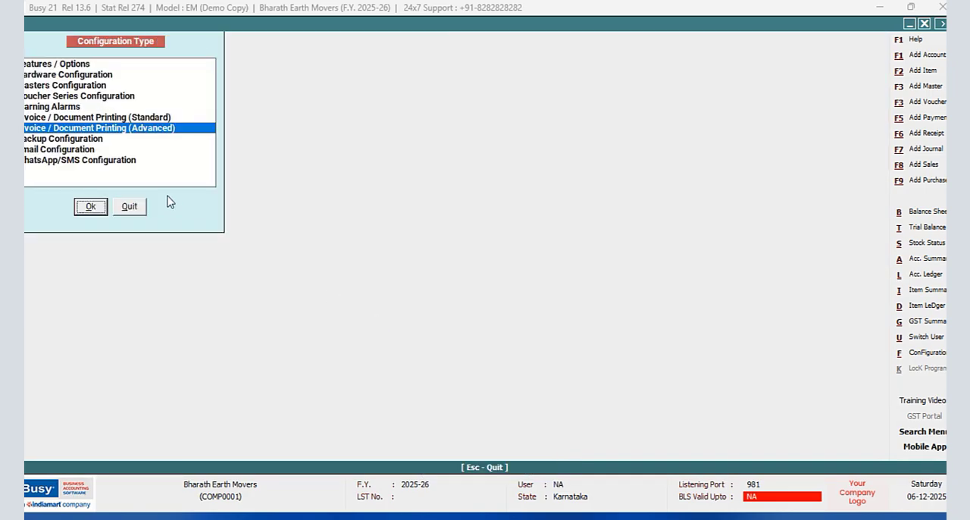
pyautogui.click(128, 204)
pyautogui.click(623, 25)
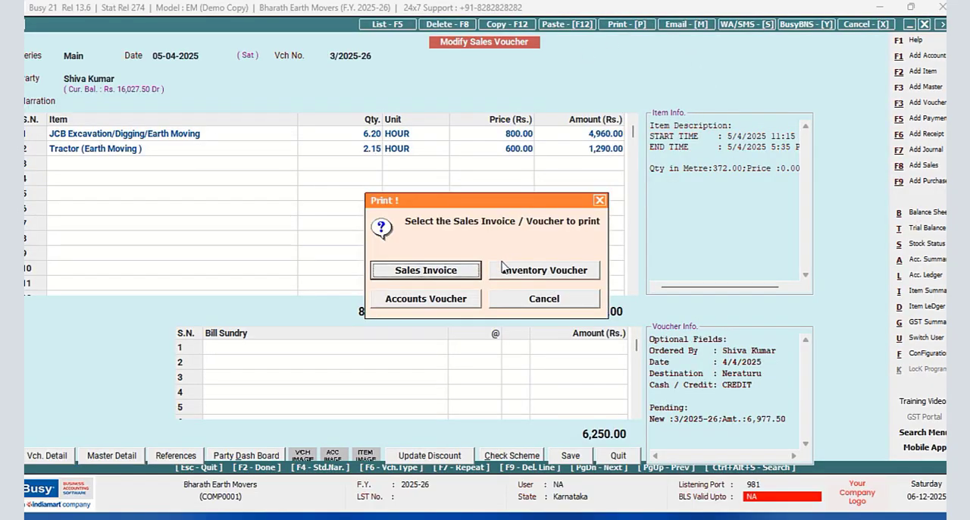
pyautogui.click(462, 271)
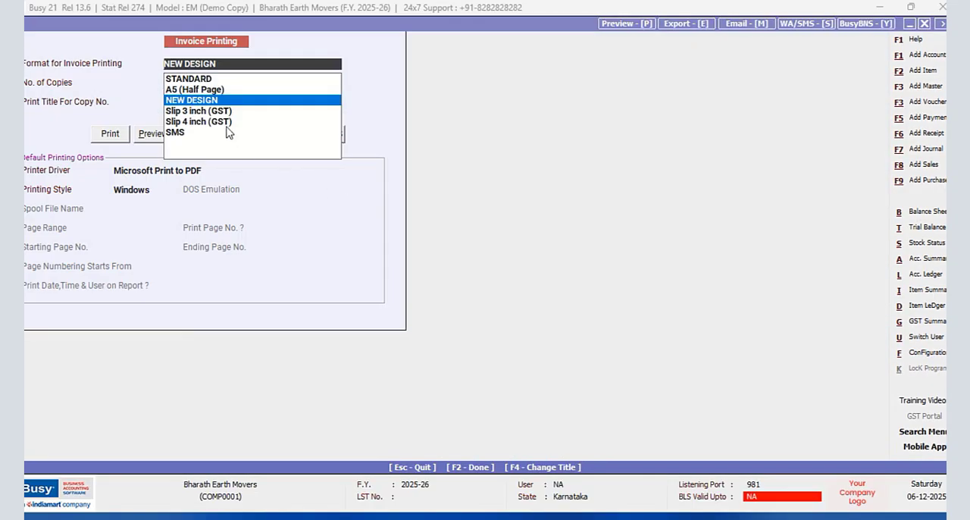
pyautogui.click(151, 137)
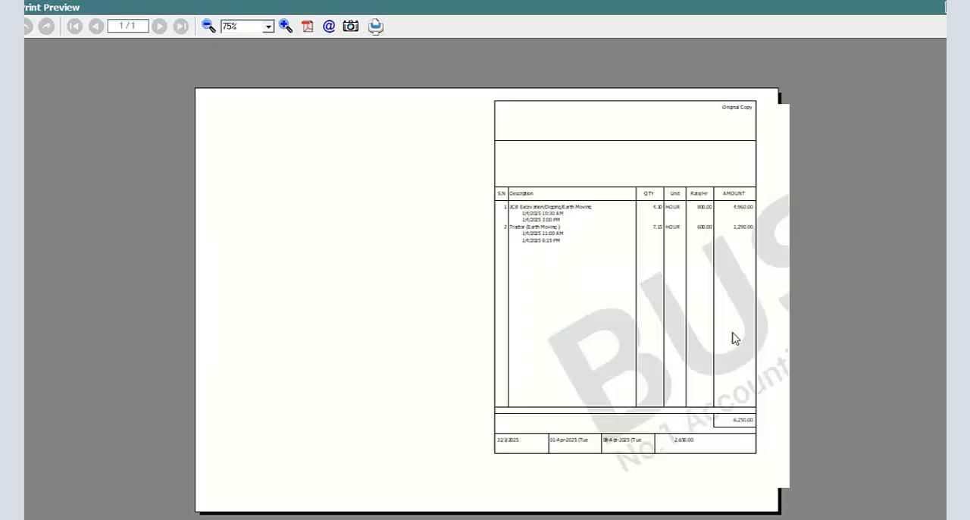
pyautogui.click(285, 26)
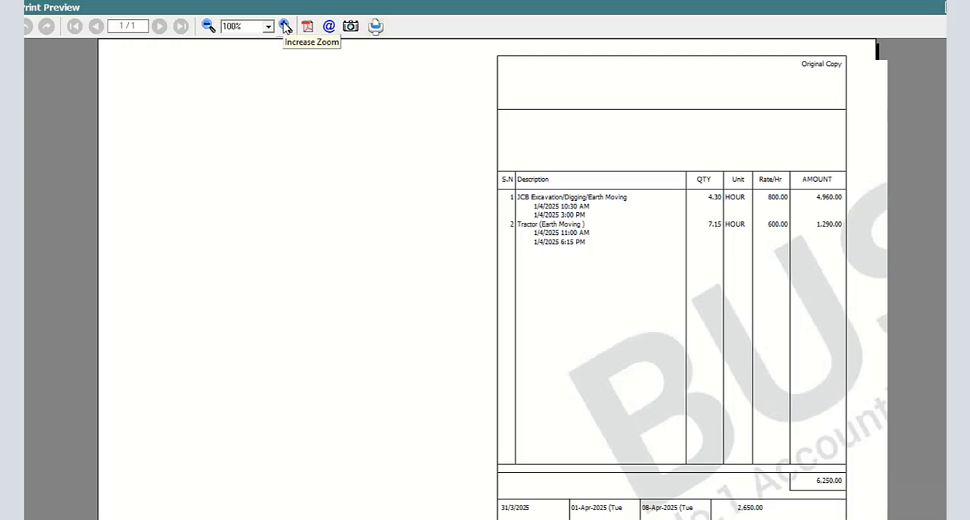
pyautogui.scroll(-2, 492, 279)
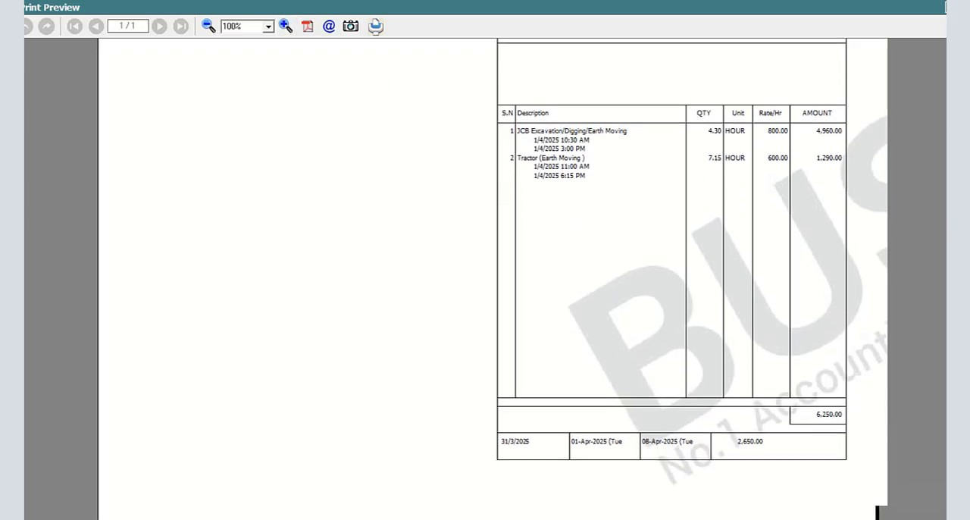
pyautogui.click(945, 7)
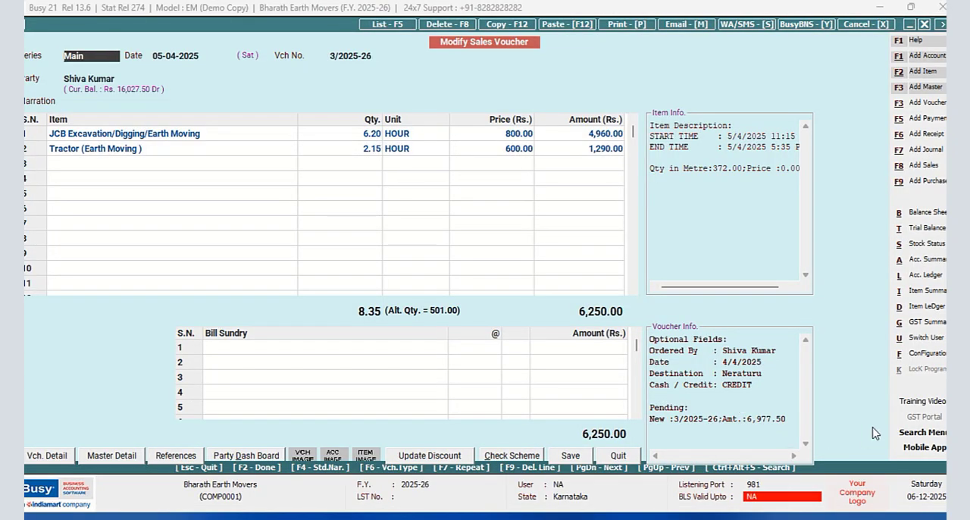
# - Reopen the footer of the NEW DESIGN sales invoice format in the advanced invoice/document printing configuration
pyautogui.click(926, 353)
pyautogui.click(182, 128)
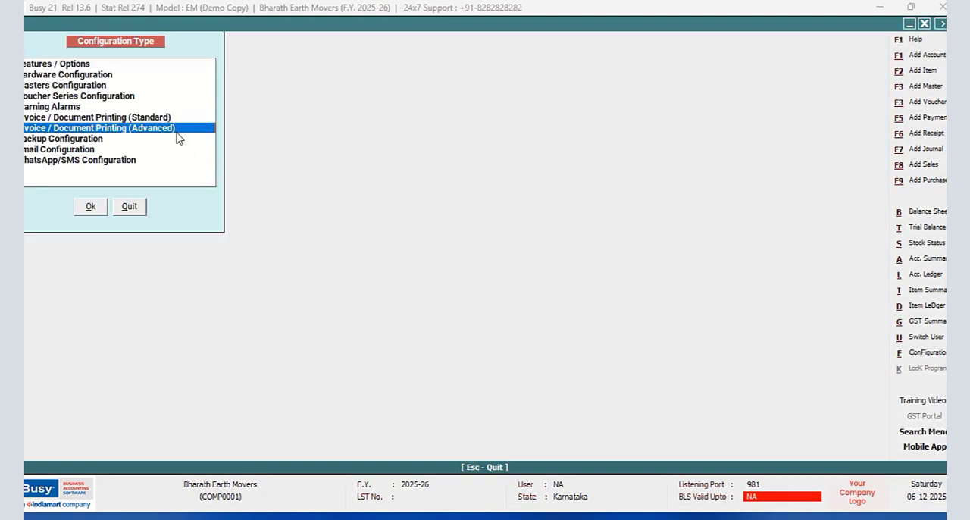
pyautogui.click(96, 208)
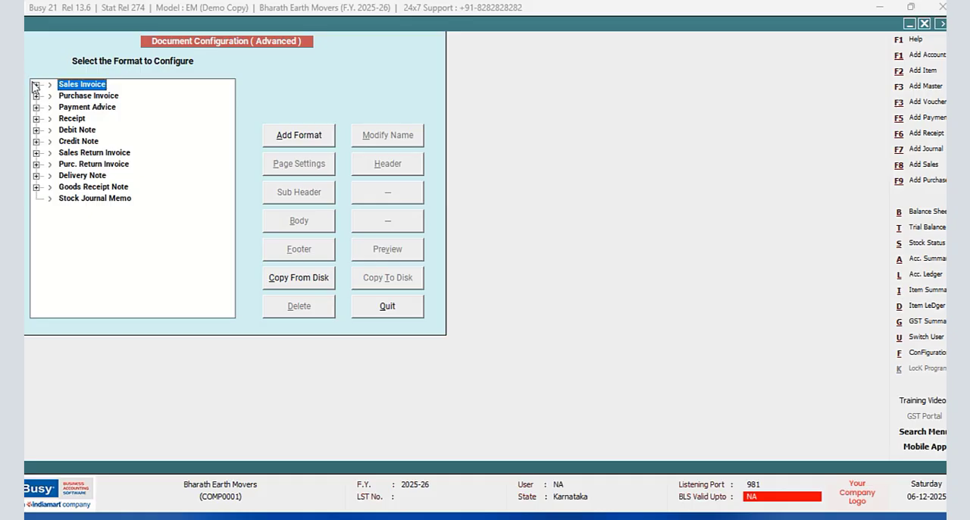
pyautogui.click(36, 84)
pyautogui.click(95, 107)
pyautogui.click(317, 255)
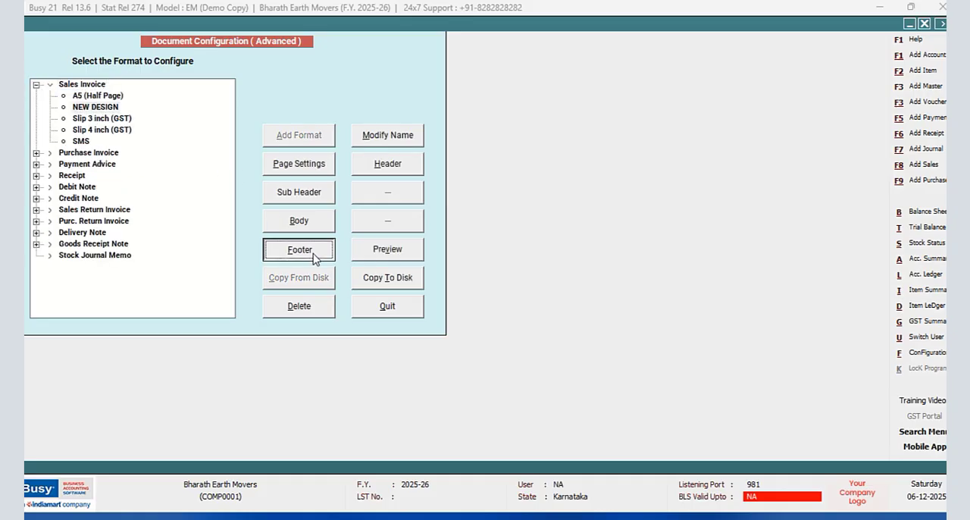
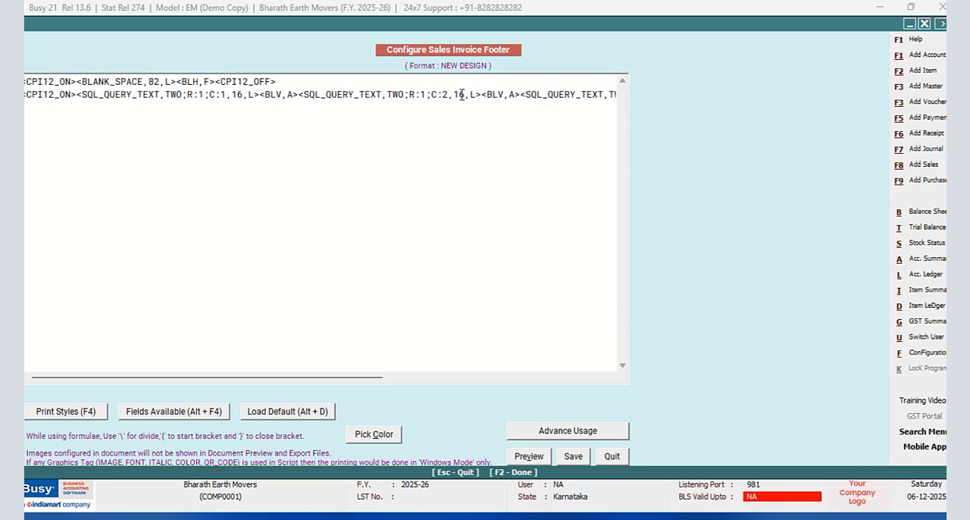
# - Set the widths of query TWO's C:2 and C:3 text fields in the footer's second line to 20
pyautogui.click(463, 94)
pyautogui.press('BackSpace')
pyautogui.press('BackSpace')
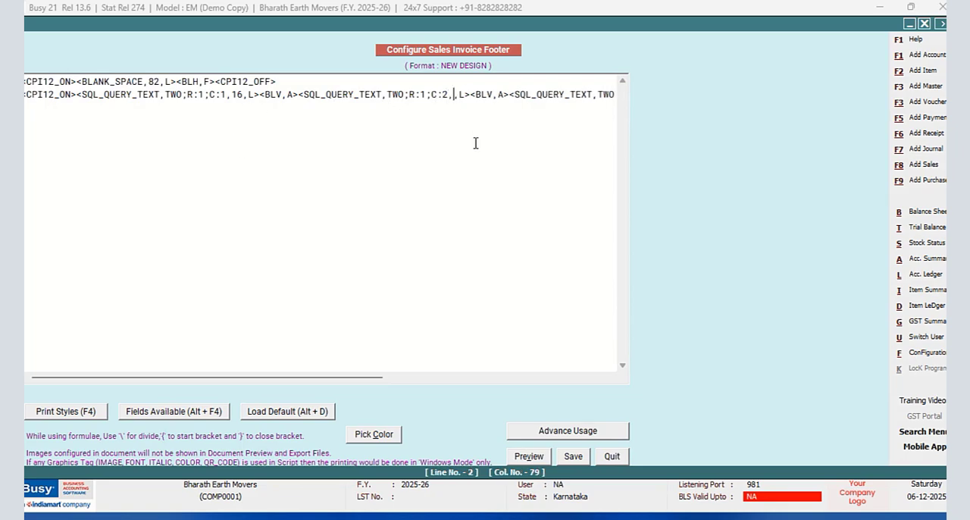
pyautogui.write('20')
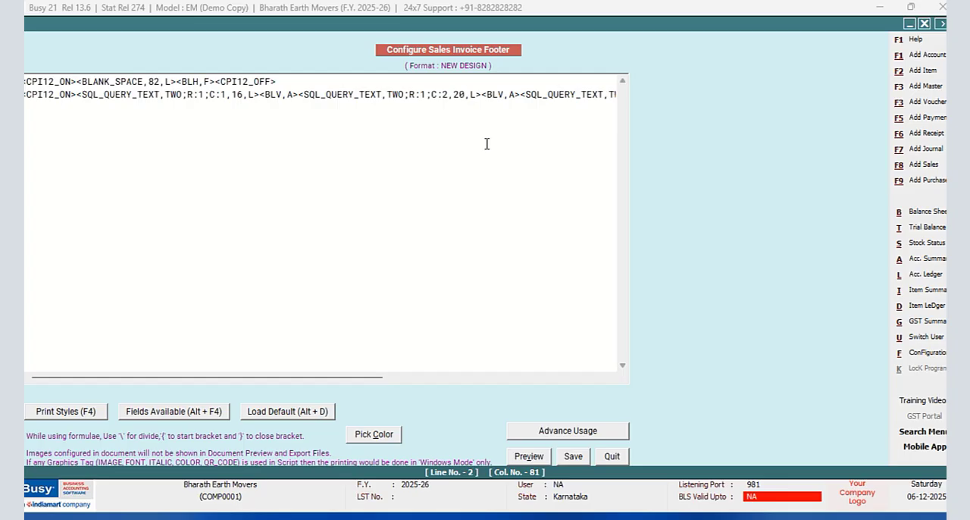
pyautogui.moveTo(368, 377); pyautogui.dragTo(444, 377)
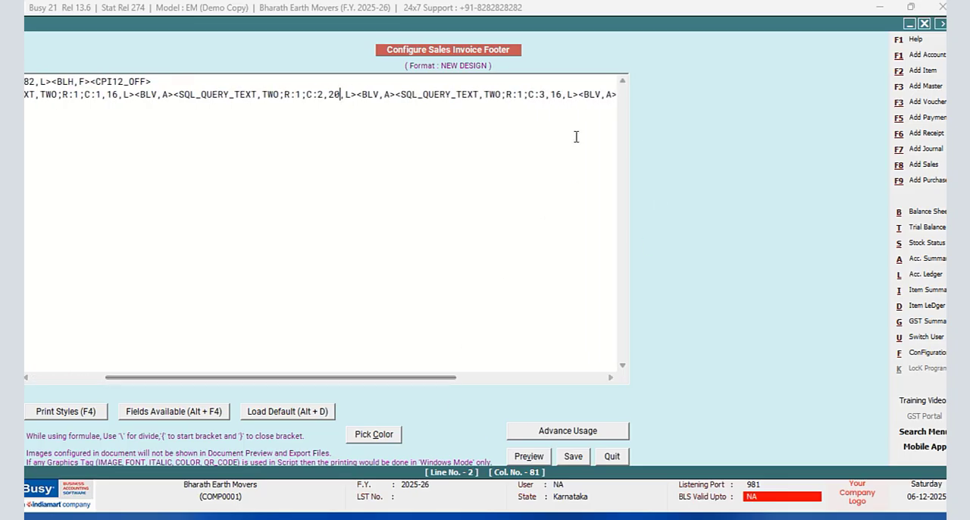
pyautogui.click(561, 94)
pyautogui.press('BackSpace')
pyautogui.press('BackSpace')
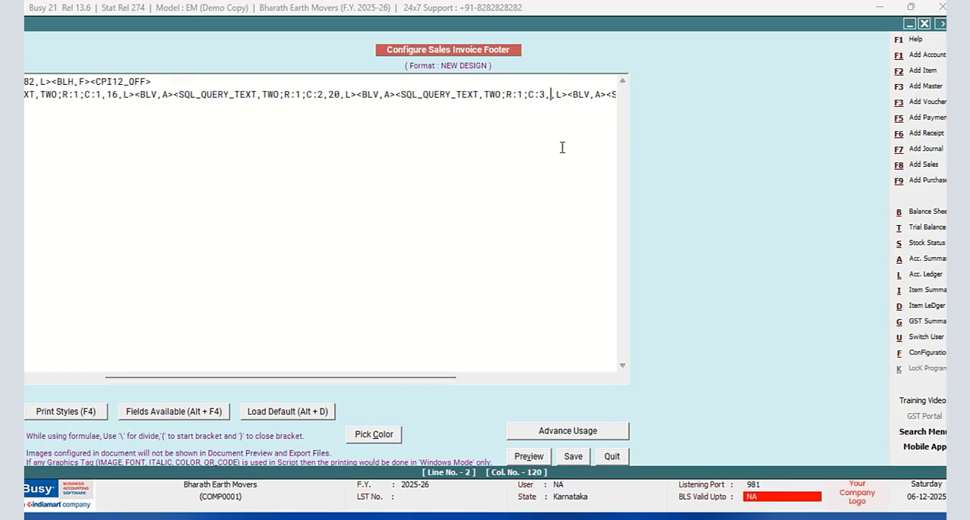
pyautogui.write('20')
# - Set the width of query TWO's C:1 text field to 20 and save the sales invoice footer
pyautogui.moveTo(125, 376); pyautogui.dragTo(48, 375)
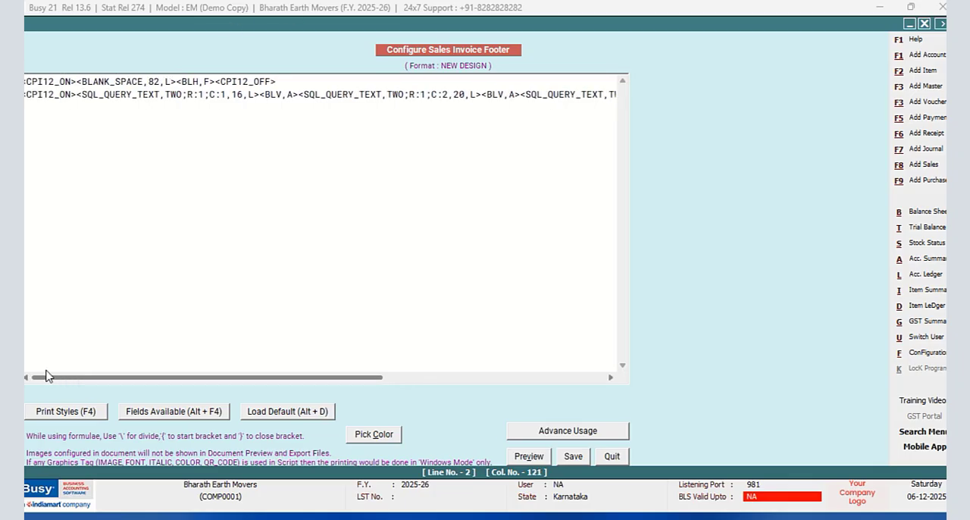
pyautogui.click(247, 94)
pyautogui.press('BackSpace')
pyautogui.press('BackSpace')
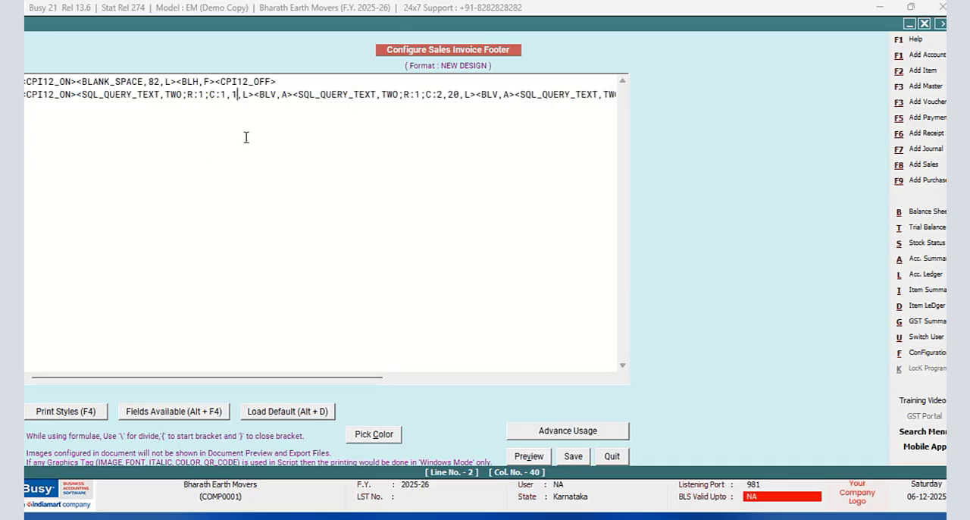
pyautogui.write('20')
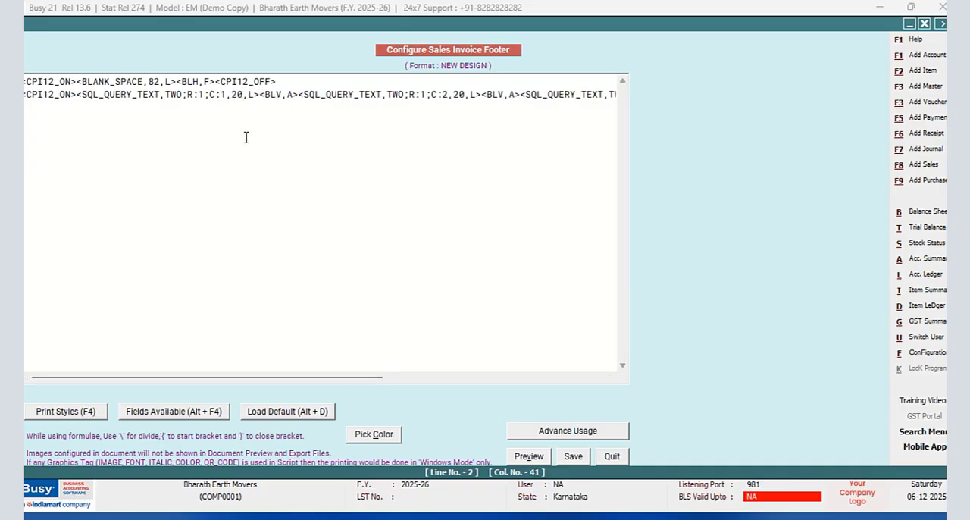
pyautogui.moveTo(372, 378); pyautogui.dragTo(610, 371)
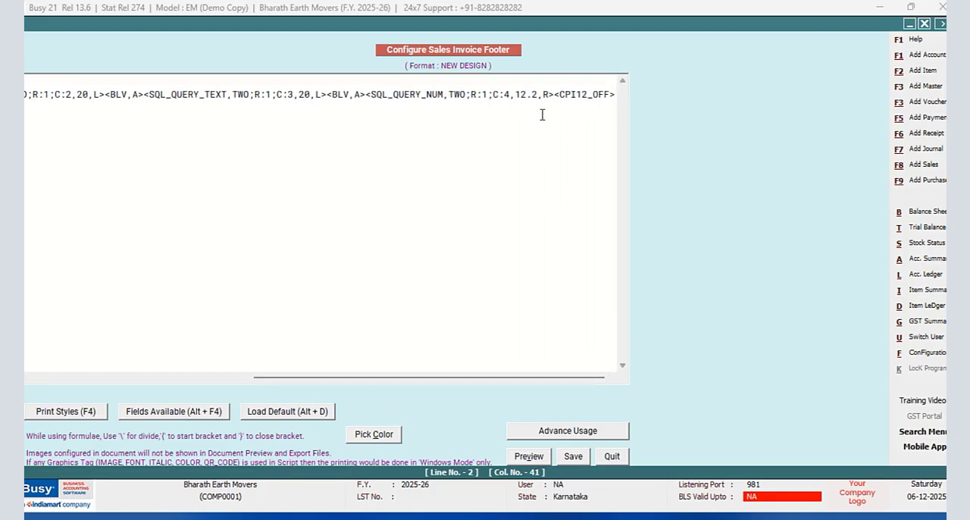
pyautogui.click(574, 457)
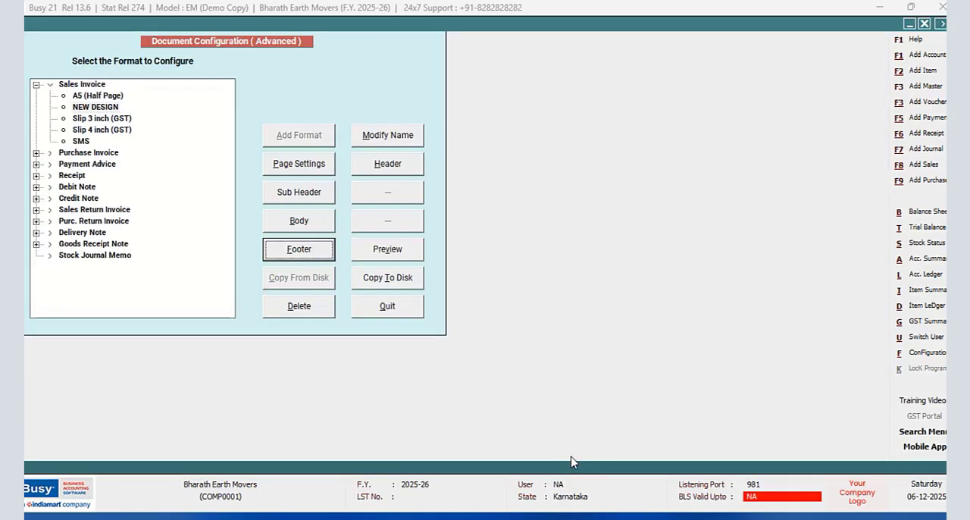
# - Quit the configuration and preview the open voucher's NEW DESIGN invoice at 90% zoom, checking the footer's column spacing, and close the preview
pyautogui.click(413, 311)
pyautogui.click(136, 210)
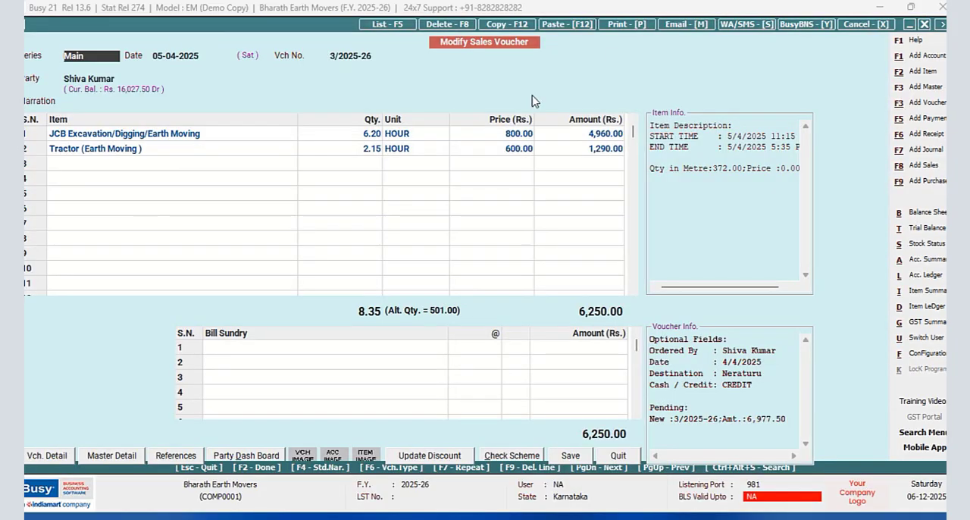
pyautogui.click(617, 25)
pyautogui.click(449, 295)
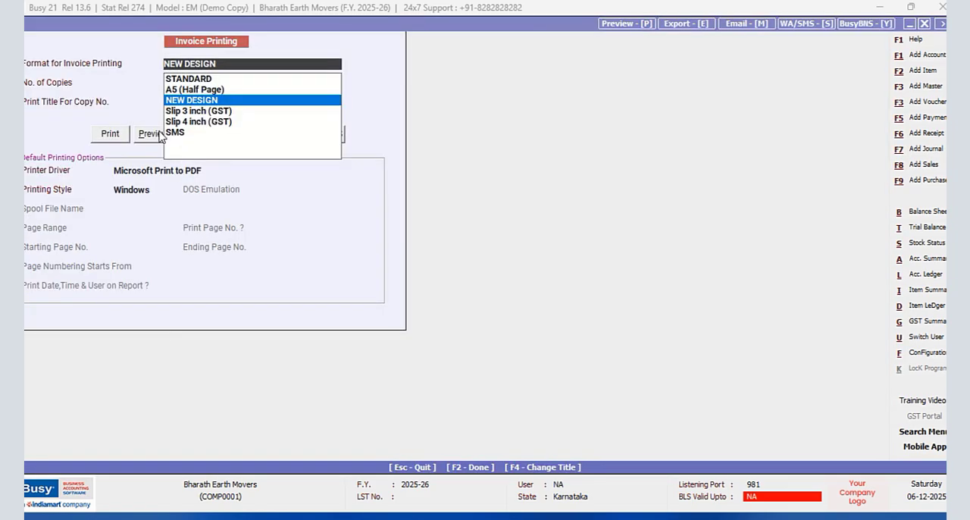
pyautogui.click(152, 134)
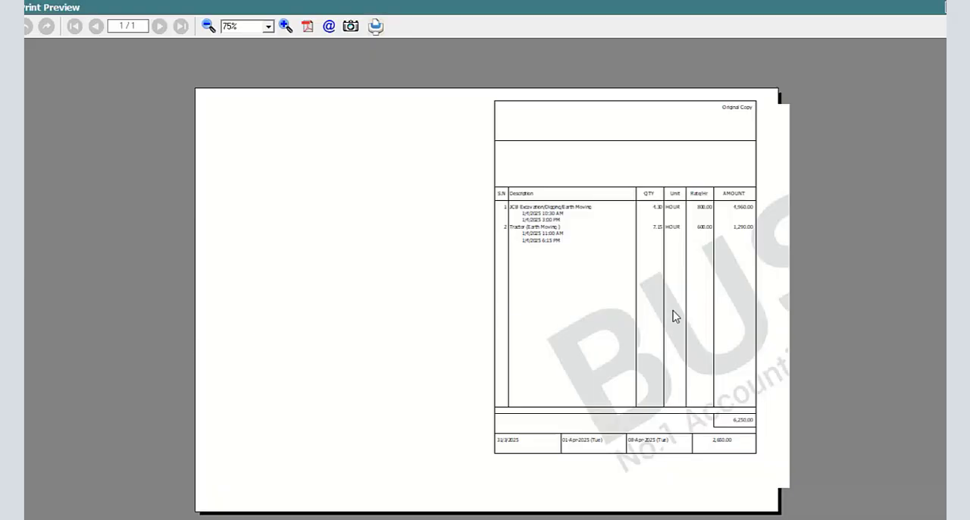
pyautogui.click(285, 27)
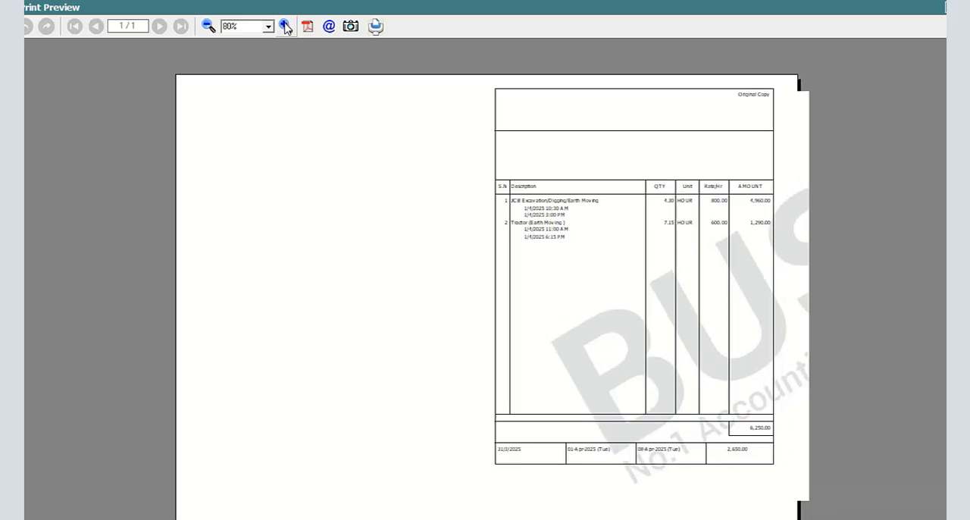
pyautogui.click(285, 27)
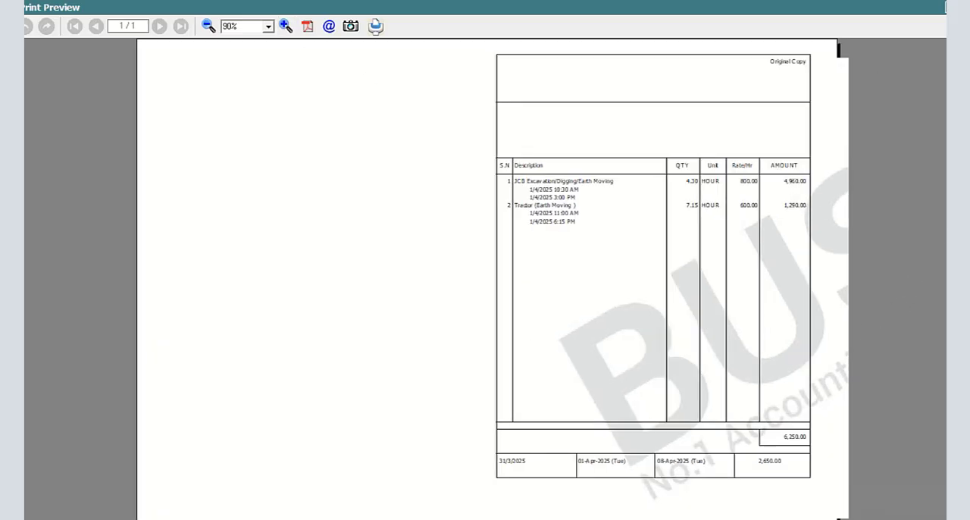
pyautogui.scroll(-1, 492, 279)
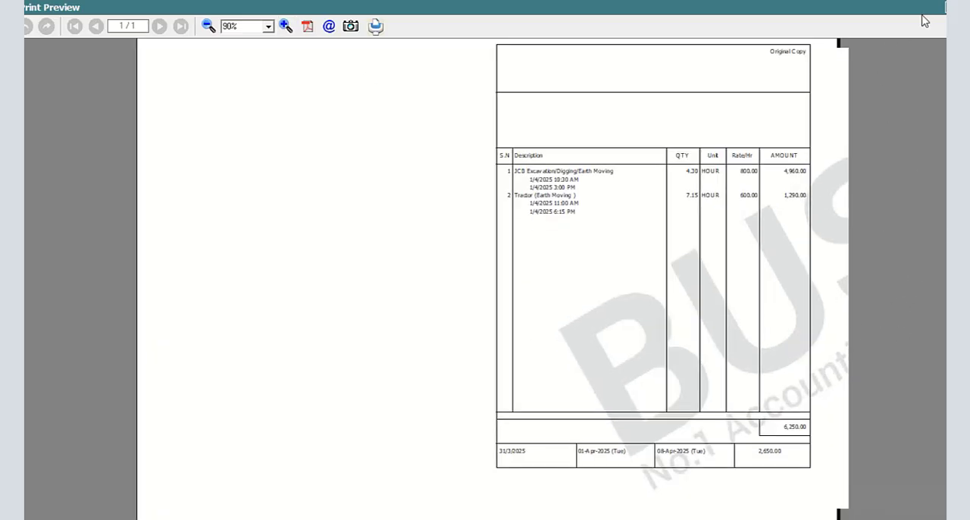
pyautogui.press('Escape')
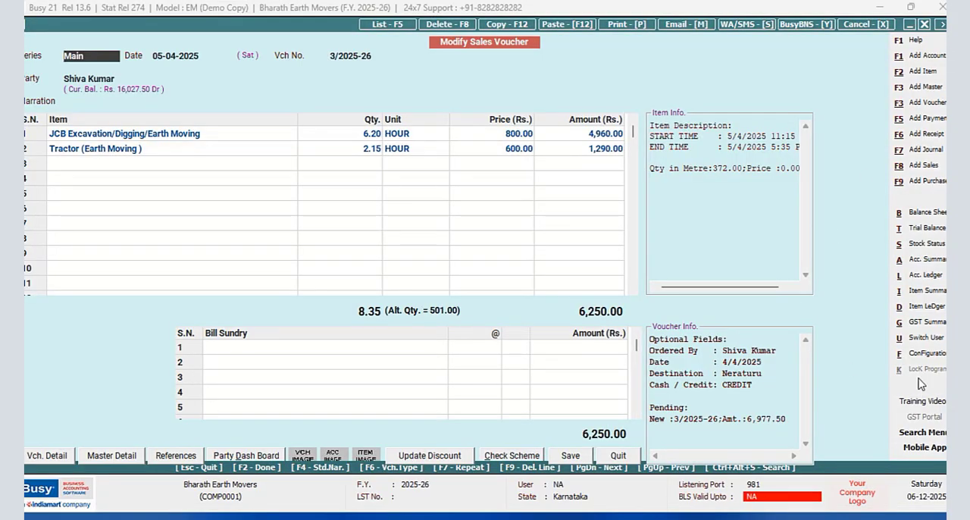
# - Reopen the NEW DESIGN sales invoice footer in the advanced document configuration and copy its entire second line of query TWO fields
pyautogui.click(924, 356)
pyautogui.click(130, 128)
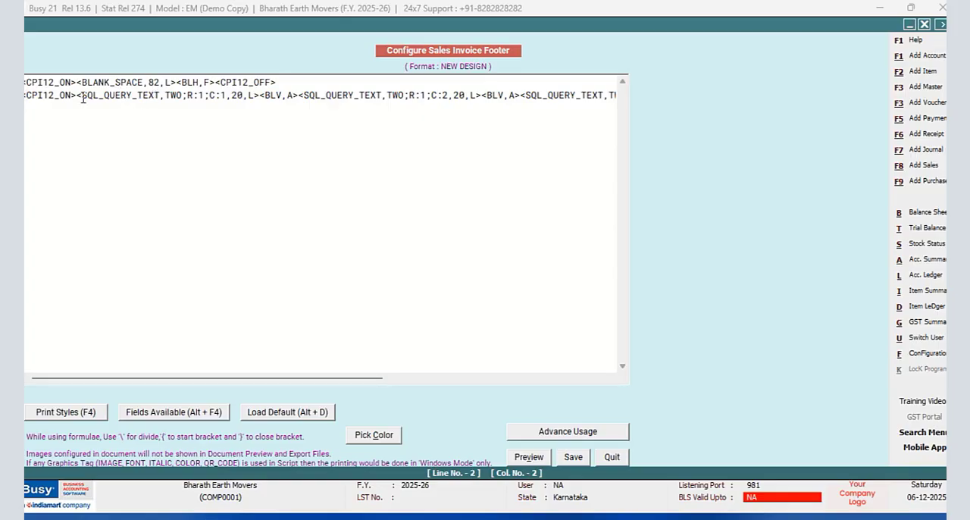
pyautogui.moveTo(23, 90); pyautogui.dragTo(333, 112)
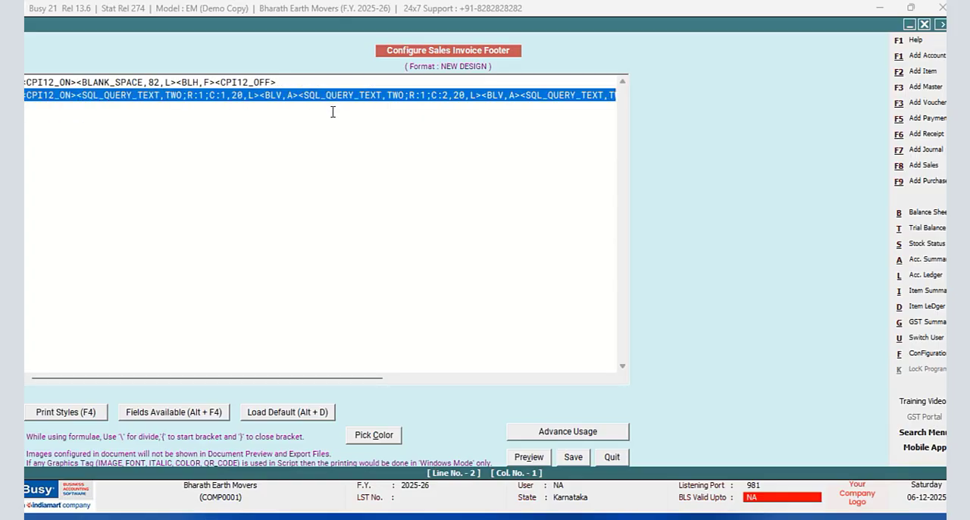
pyautogui.rightClick(362, 93)
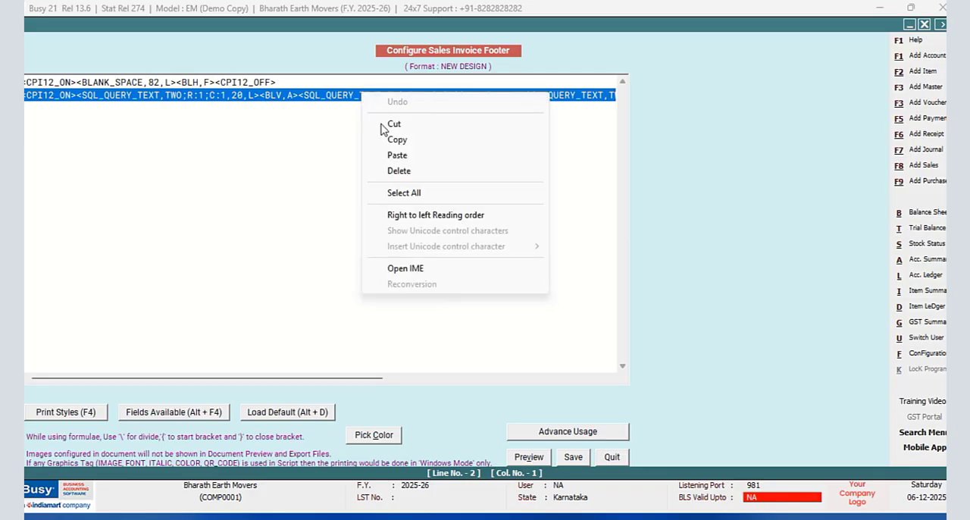
pyautogui.click(397, 142)
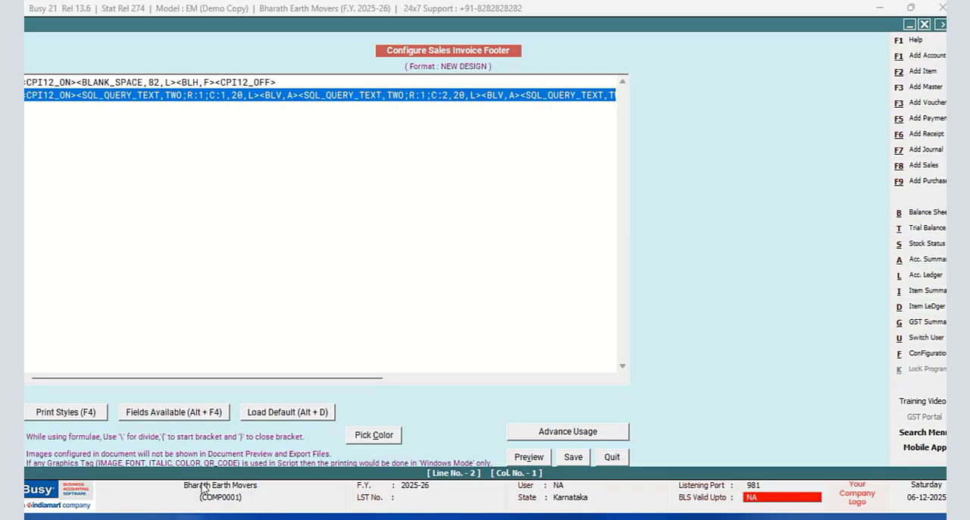
# - Switch to Notepad and paste the copied footer line into an empty document
pyautogui.press('super')
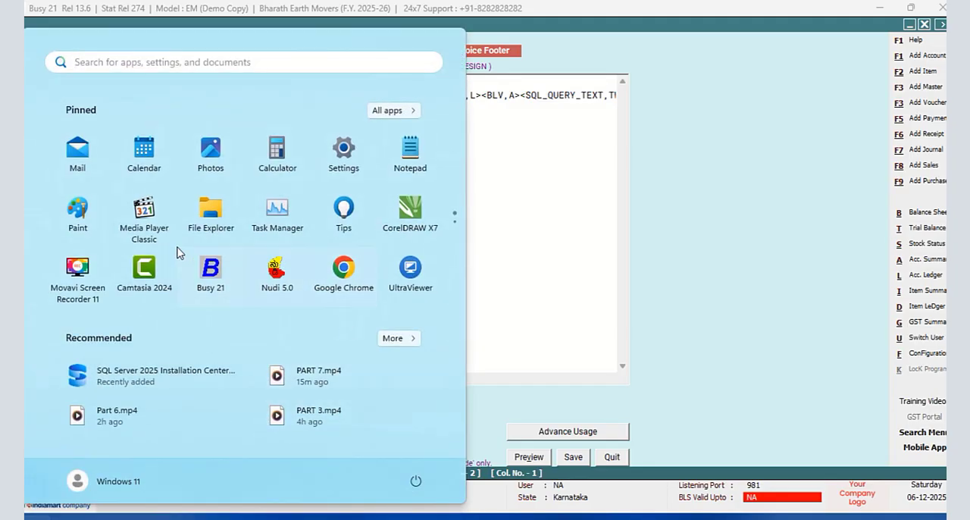
pyautogui.click(420, 157)
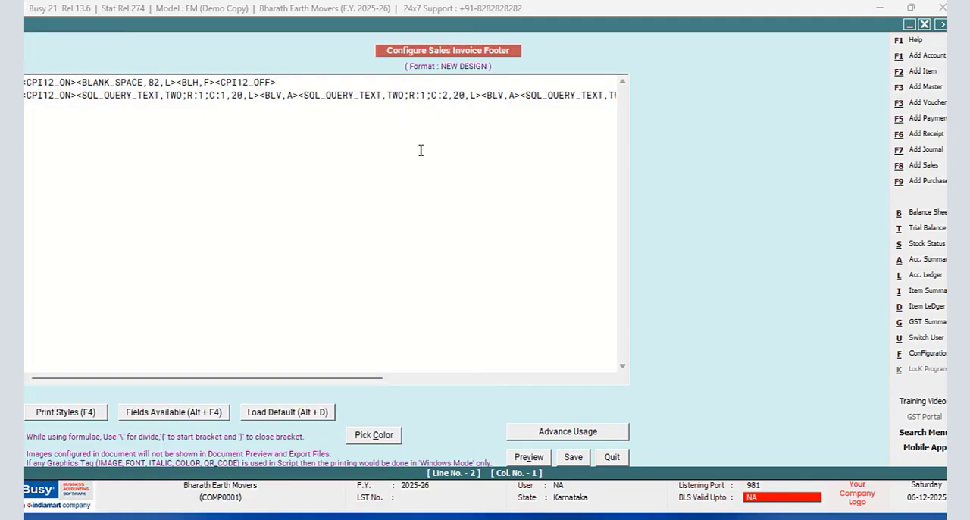
pyautogui.rightClick(292, 210)
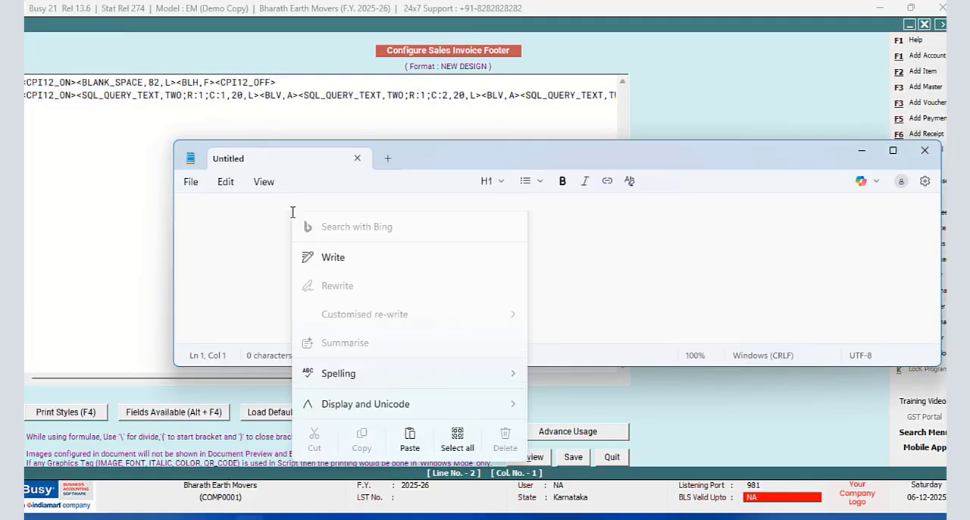
pyautogui.click(409, 471)
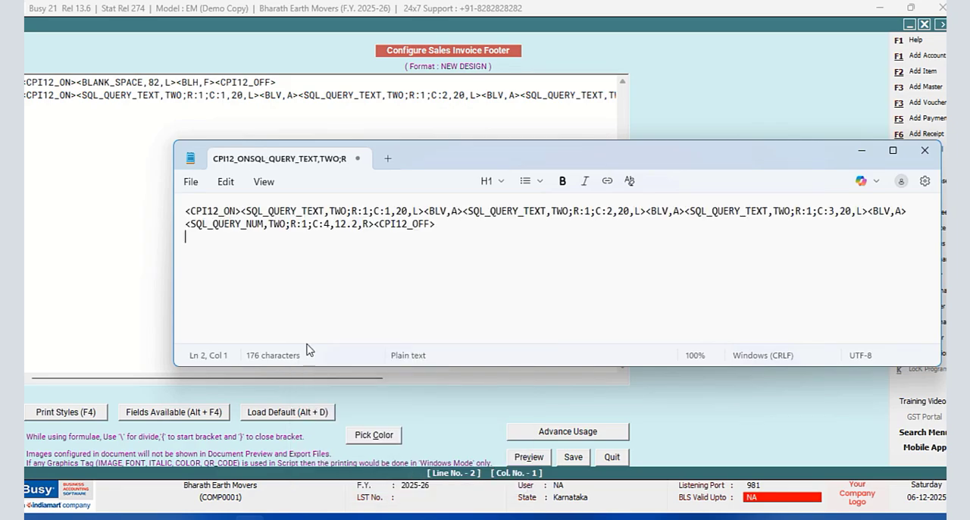
pyautogui.hotkey('ctrl', 'a')
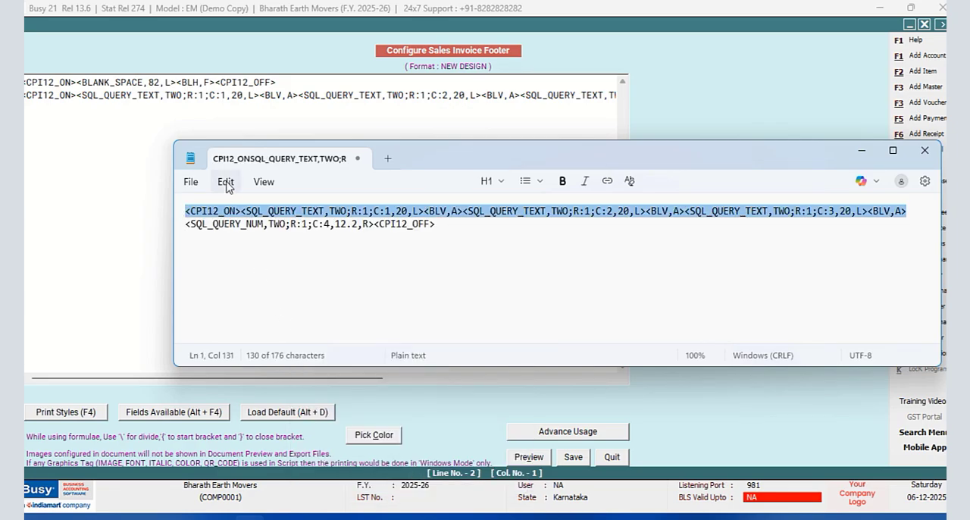
pyautogui.click(225, 181)
pyautogui.click(493, 299)
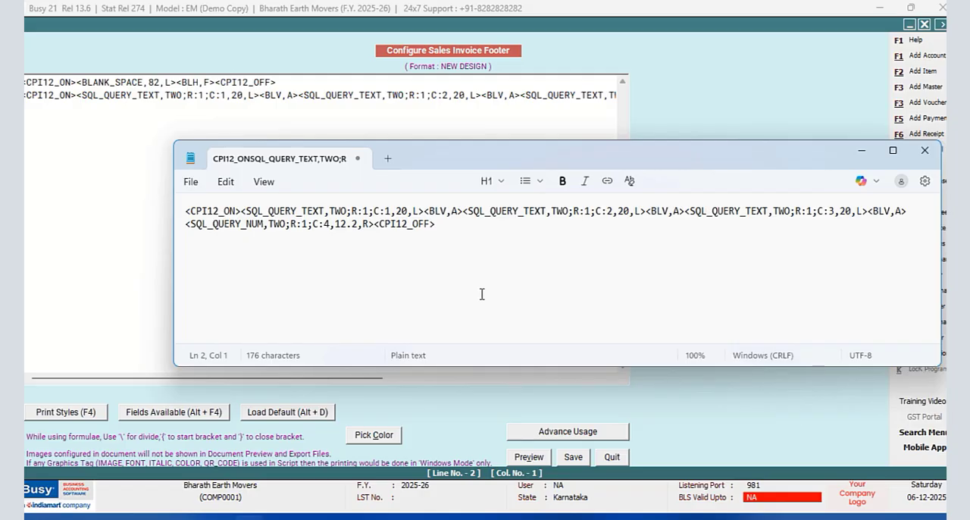
pyautogui.hotkey('ctrl', 'a')
pyautogui.click(225, 182)
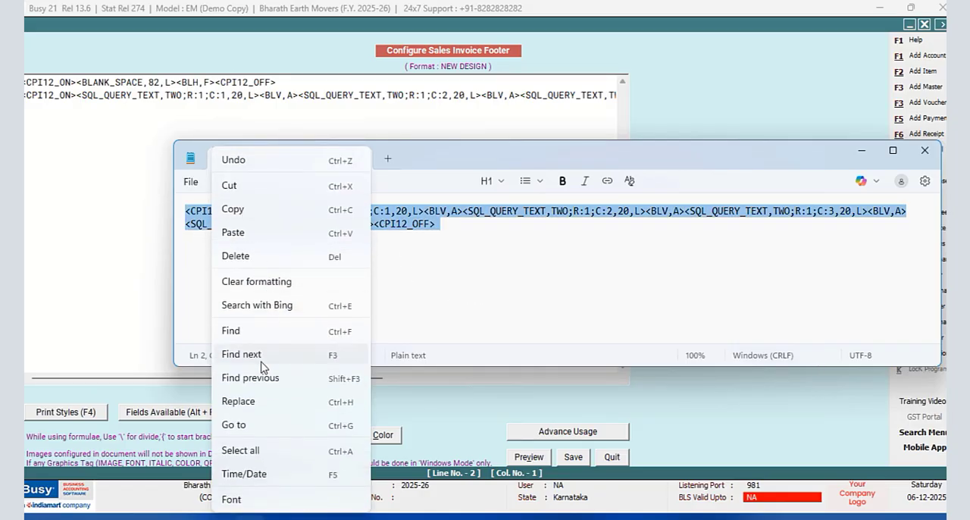
pyautogui.click(244, 405)
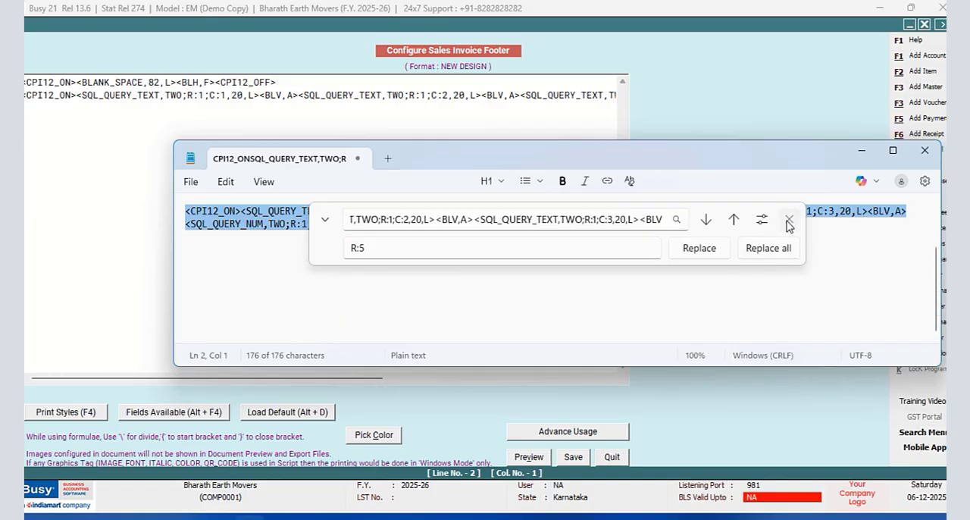
pyautogui.click(789, 219)
pyautogui.click(450, 314)
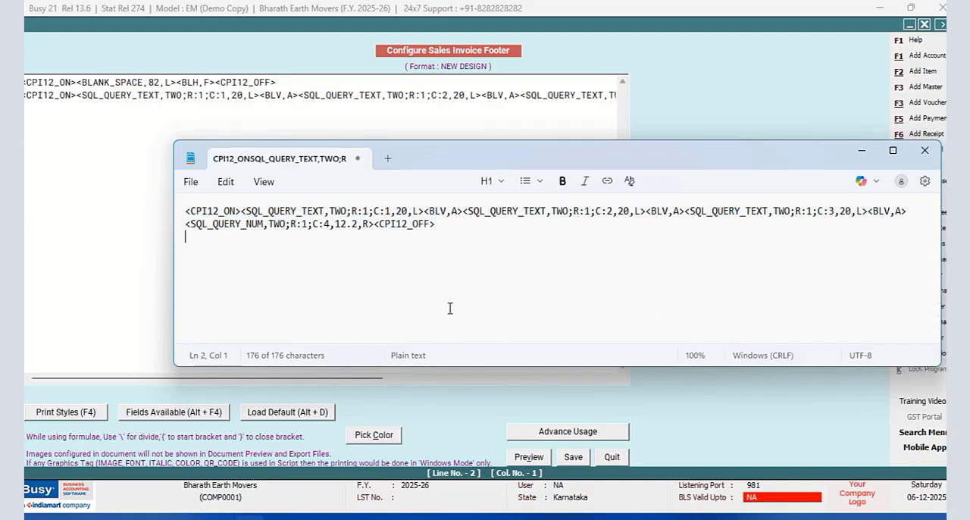
# - Replace every R:1 with R:2 in the pasted footer line
pyautogui.click(226, 182)
pyautogui.click(241, 402)
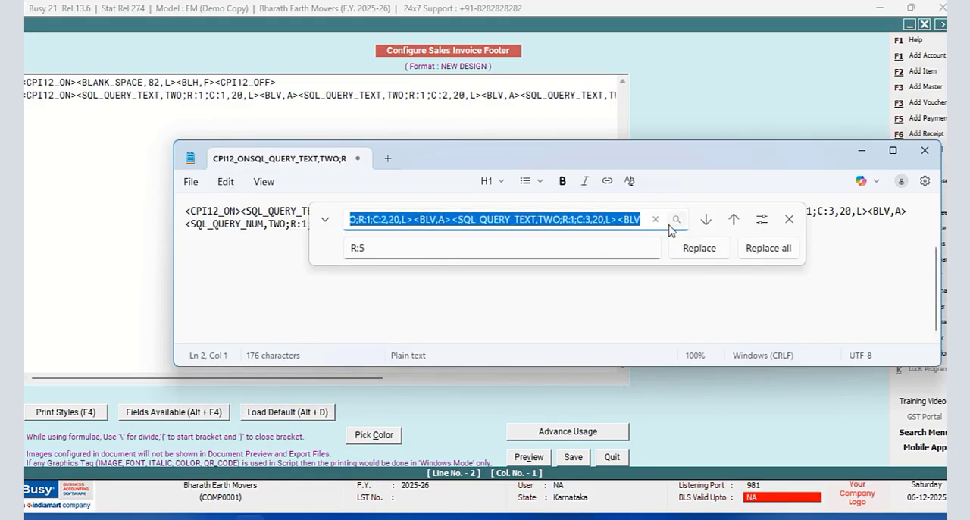
pyautogui.press('BackSpace')
pyautogui.write('R:1')
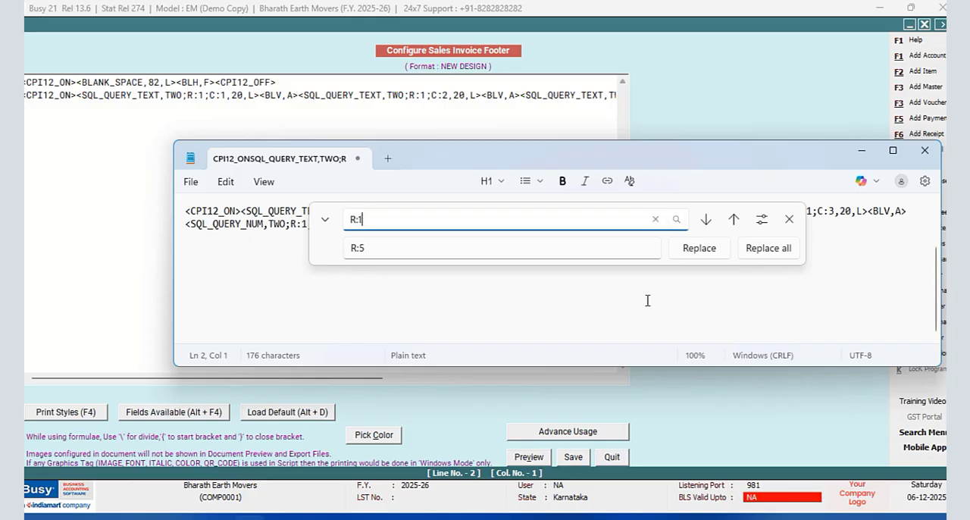
pyautogui.click(393, 249)
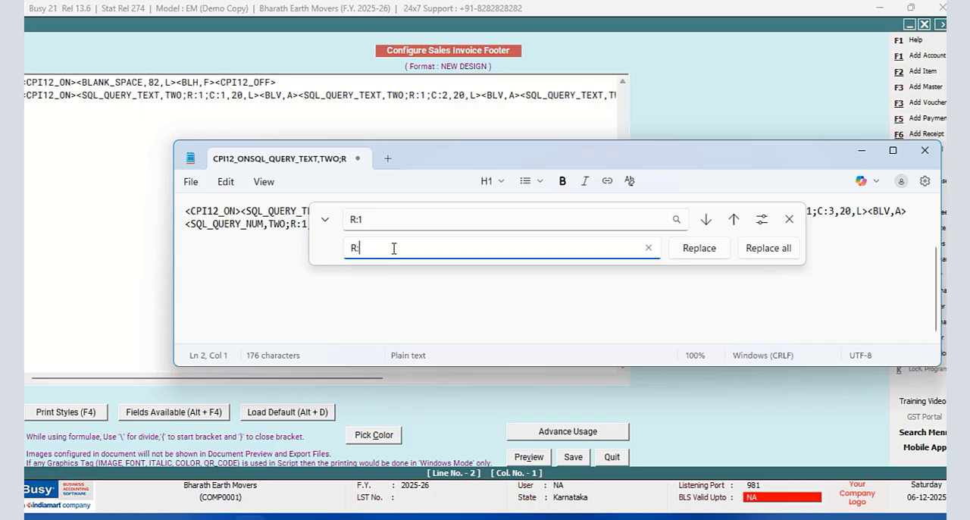
pyautogui.write('2')
pyautogui.click(762, 249)
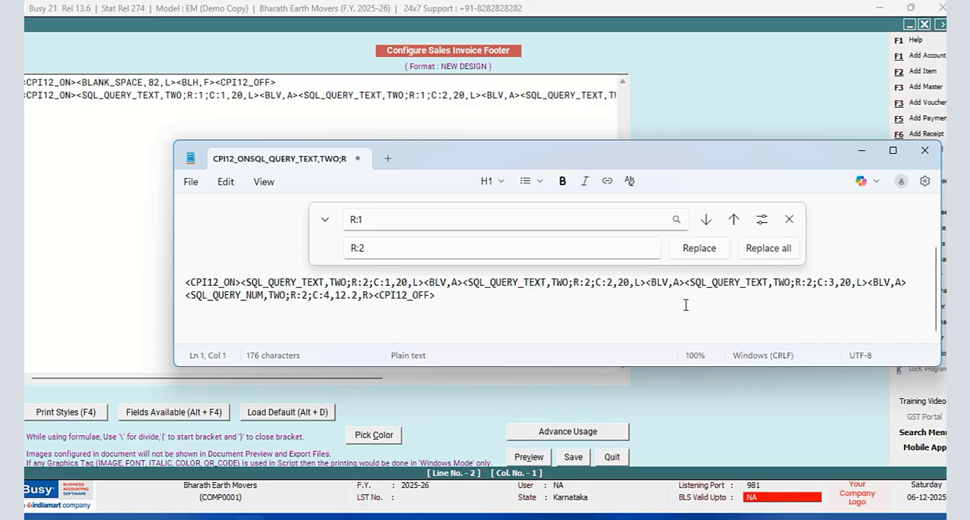
# - Cut the whole R:2 footer line out of the Notepad document
pyautogui.moveTo(450, 301); pyautogui.dragTo(110, 277)
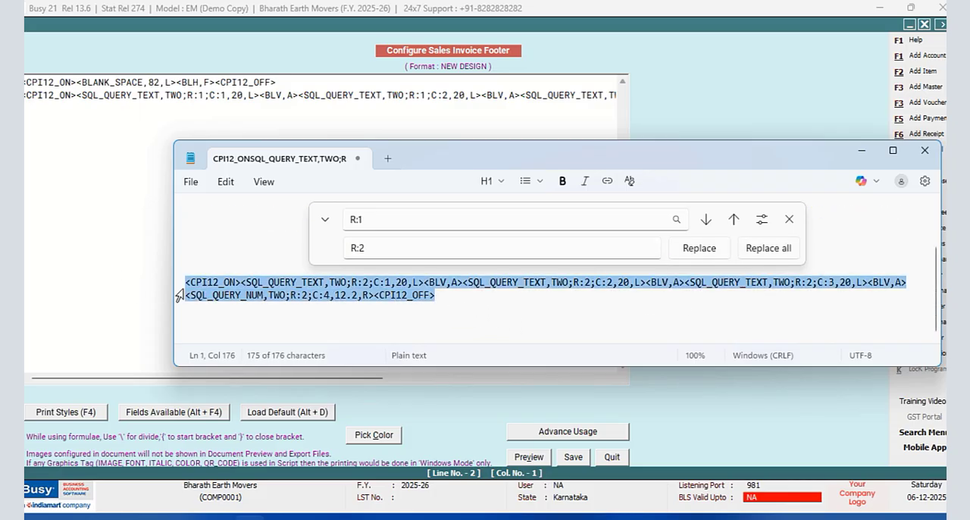
pyautogui.rightClick(188, 293)
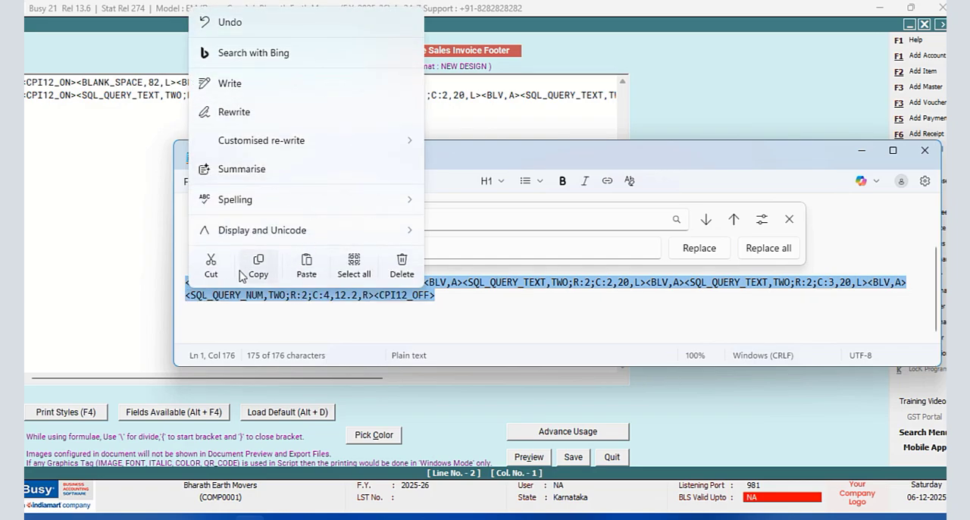
pyautogui.click(211, 265)
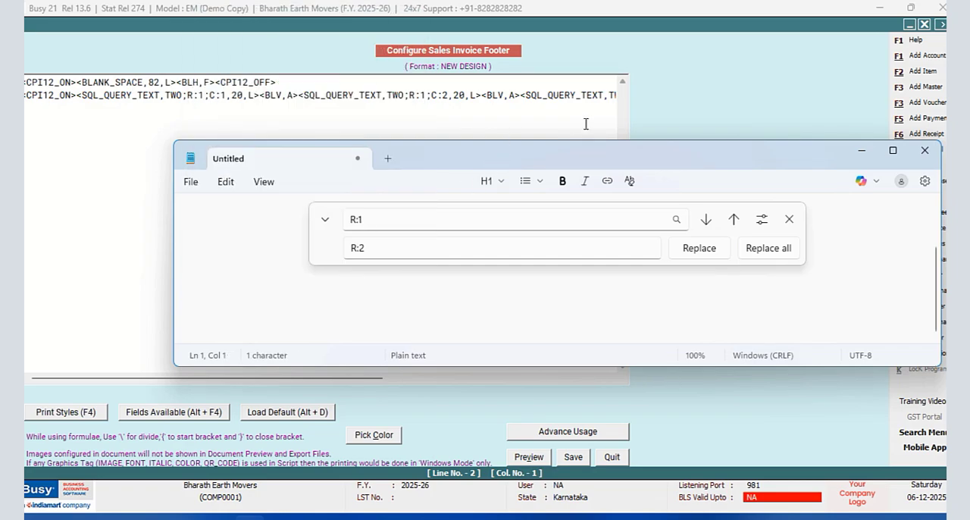
# - Switch back to the Busy footer configuration and paste the R:2 line on a new line below the R:1 line
pyautogui.click(789, 219)
pyautogui.moveTo(522, 158); pyautogui.dragTo(281, 243)
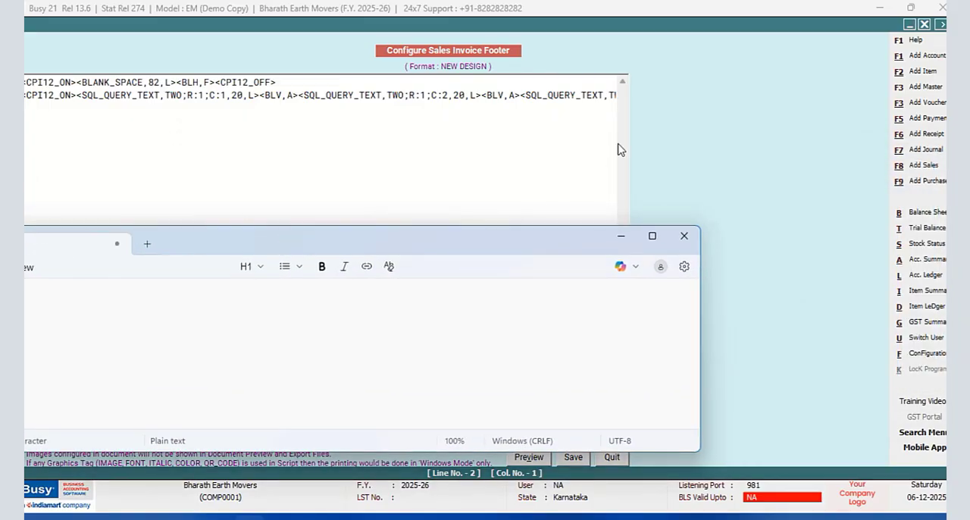
pyautogui.click(620, 236)
pyautogui.moveTo(350, 383); pyautogui.dragTo(572, 379)
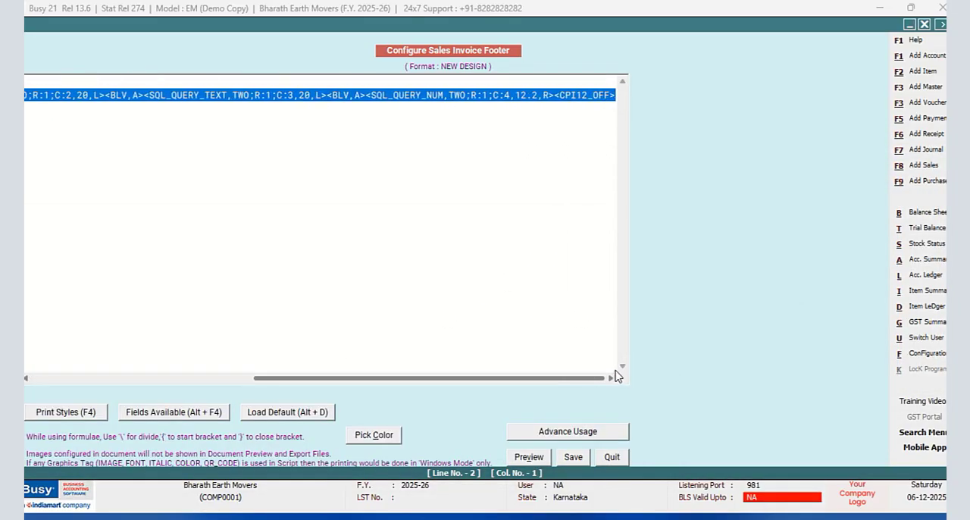
pyautogui.click(614, 97)
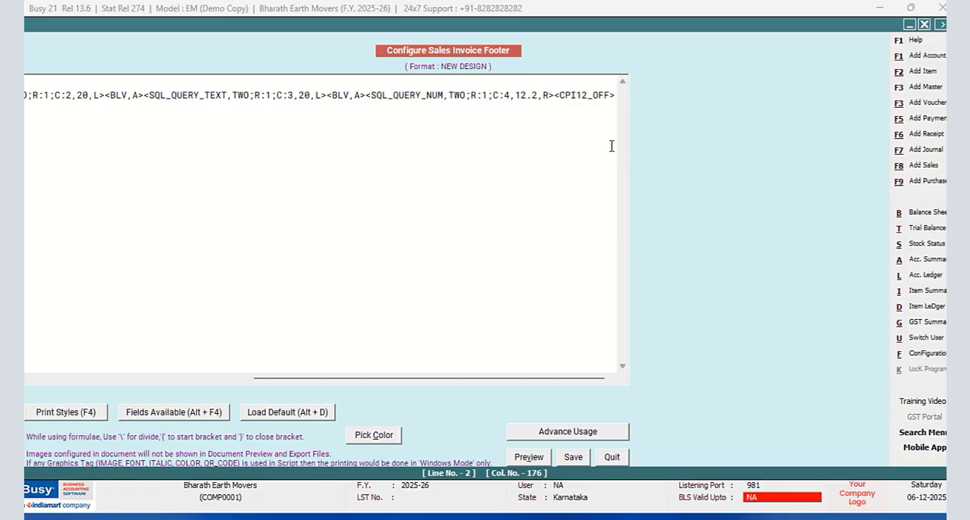
pyautogui.press('Return')
pyautogui.hotkey('ctrl', 'v')
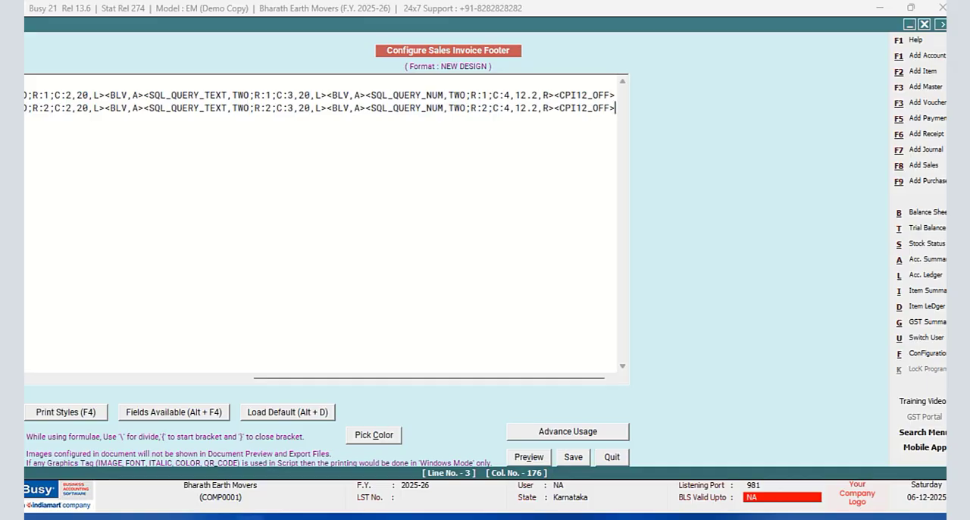
# - Switch to Notepad and paste the R:2 footer line into the empty document
pyautogui.hotkey('alt', 'Tab')
pyautogui.rightClick(291, 318)
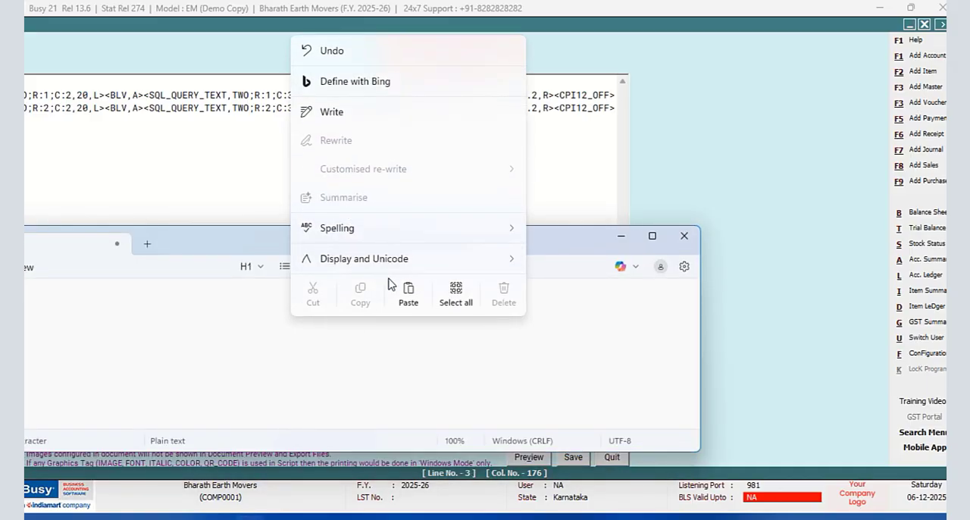
pyautogui.click(408, 298)
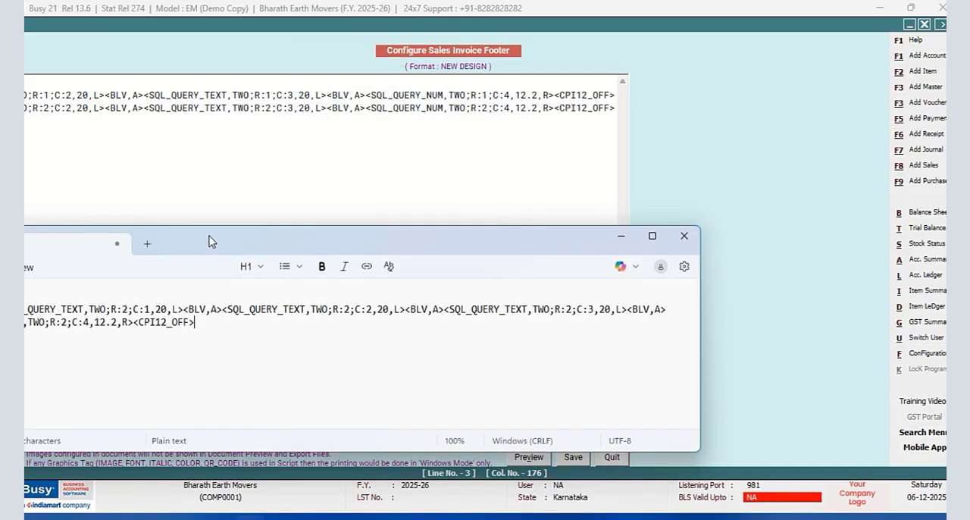
pyautogui.moveTo(210, 240); pyautogui.dragTo(504, 197)
# - Replace every R:2 with R:3 in the pasted footer line
pyautogui.click(280, 224)
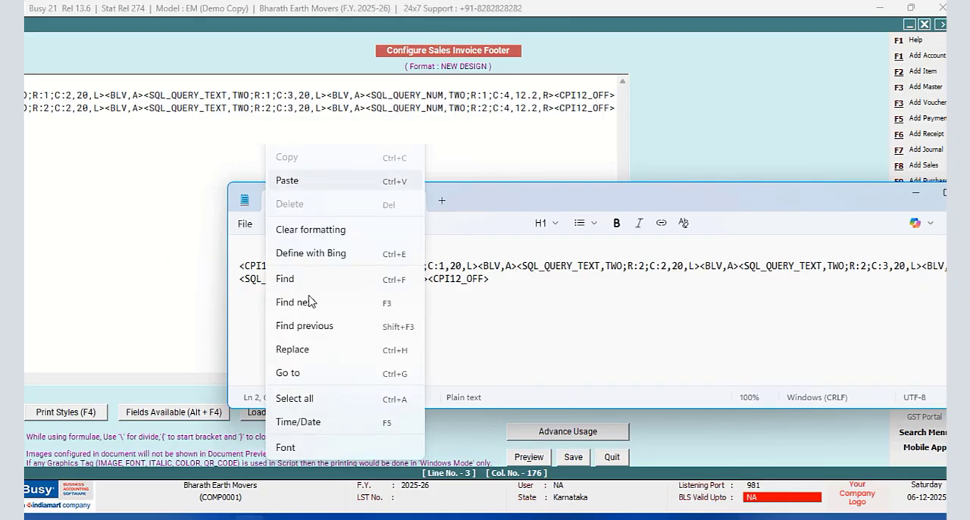
pyautogui.click(294, 402)
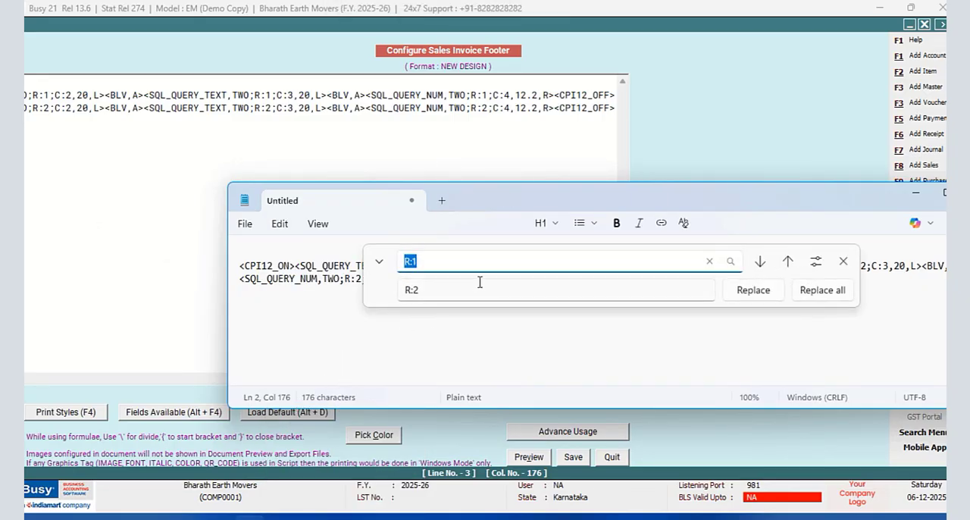
pyautogui.click(432, 261)
pyautogui.click(437, 288)
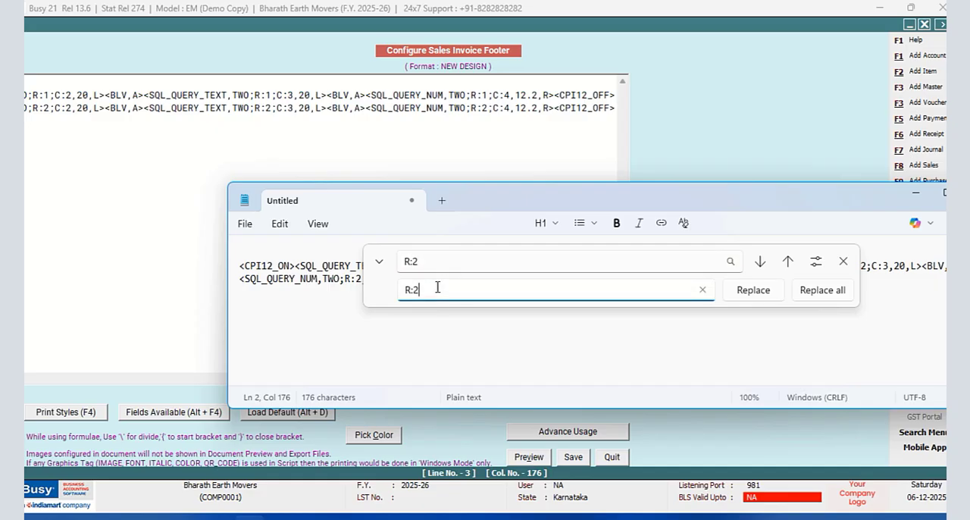
pyautogui.click(811, 292)
pyautogui.click(843, 261)
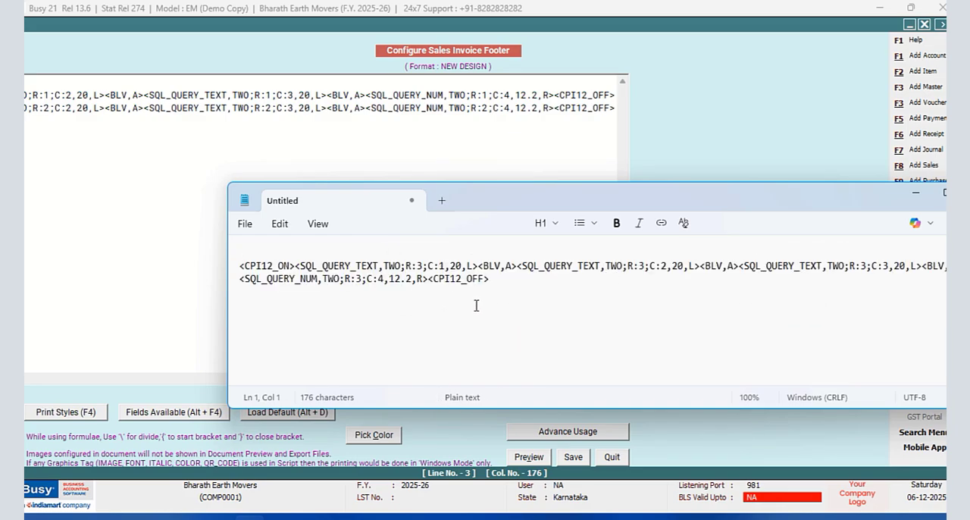
# - Cut the whole R:3 footer line out of the Notepad document
pyautogui.hotkey('ctrl', 'a')
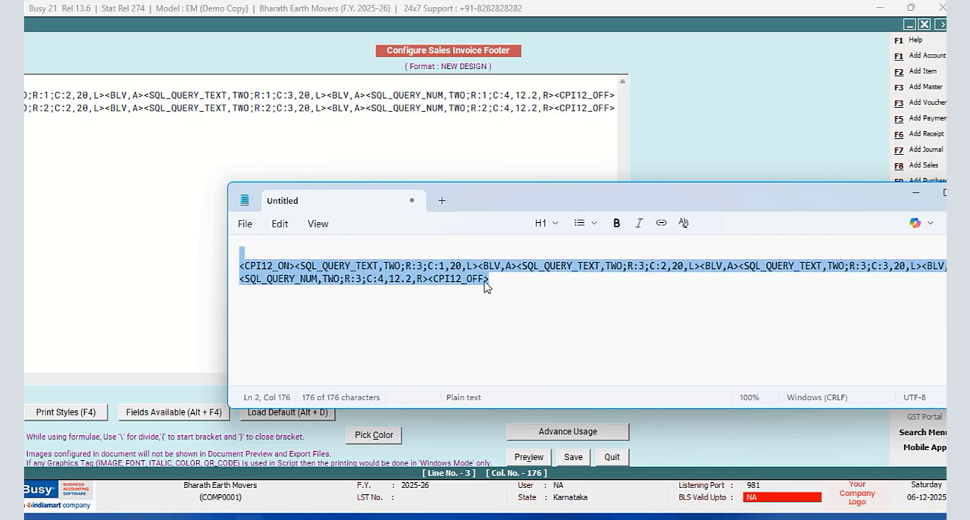
pyautogui.rightClick(485, 285)
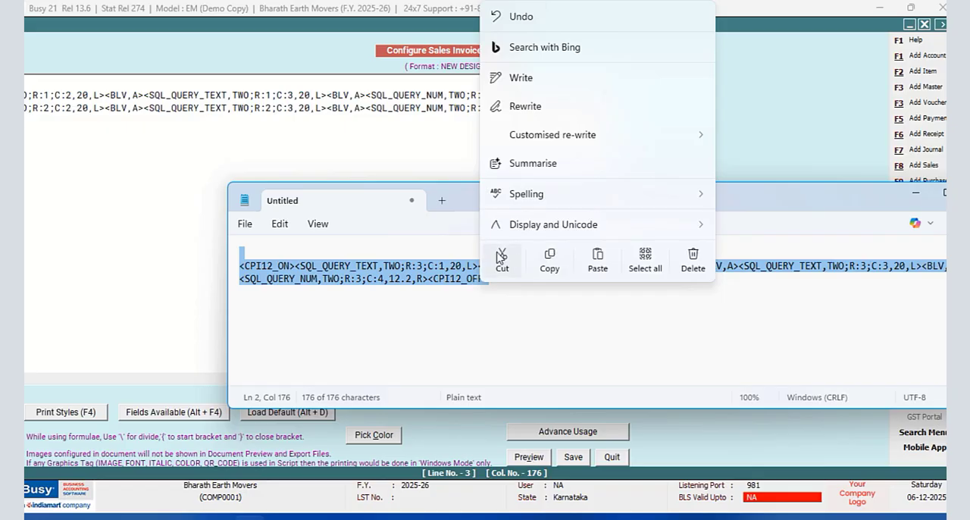
pyautogui.click(500, 257)
# - Switch to the Busy footer, paste the R:3 line below the R:2 line and remove the blank line between them
pyautogui.click(615, 107)
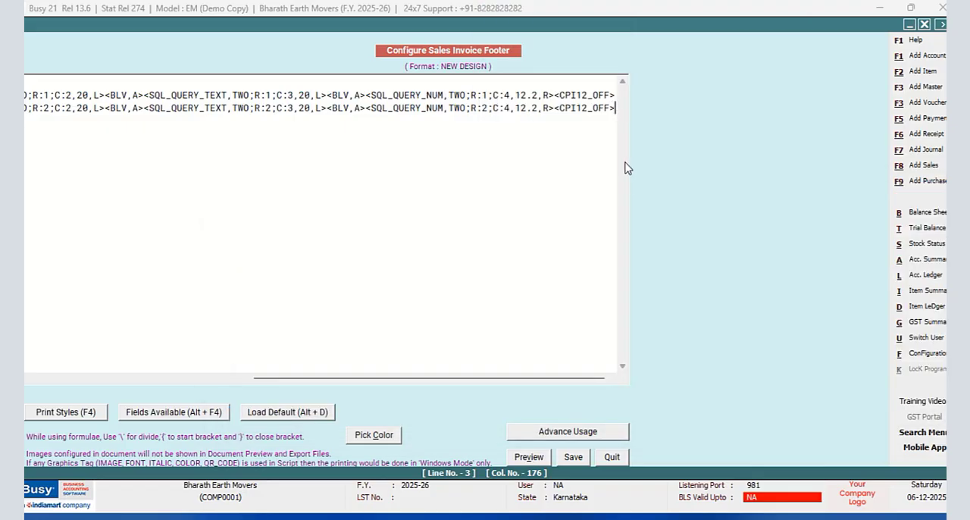
pyautogui.press('Return')
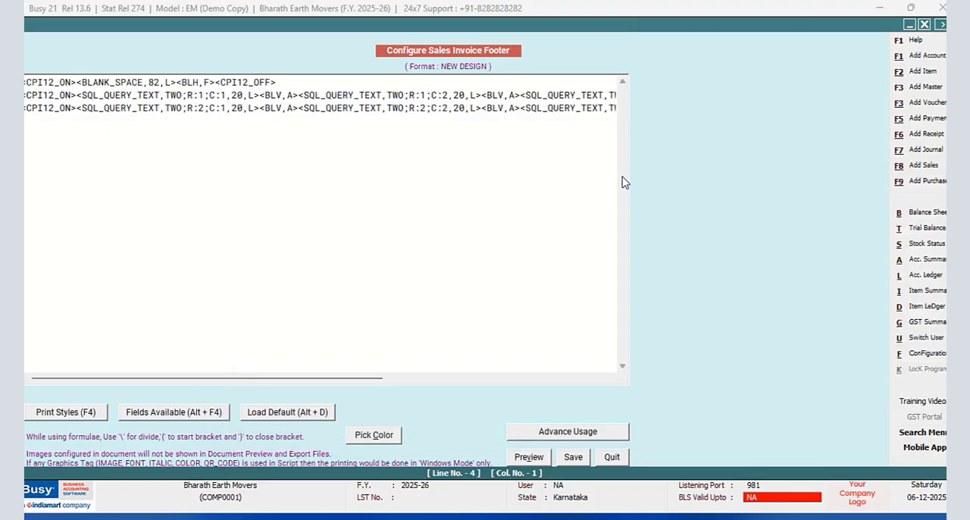
pyautogui.hotkey('ctrl', 'v')
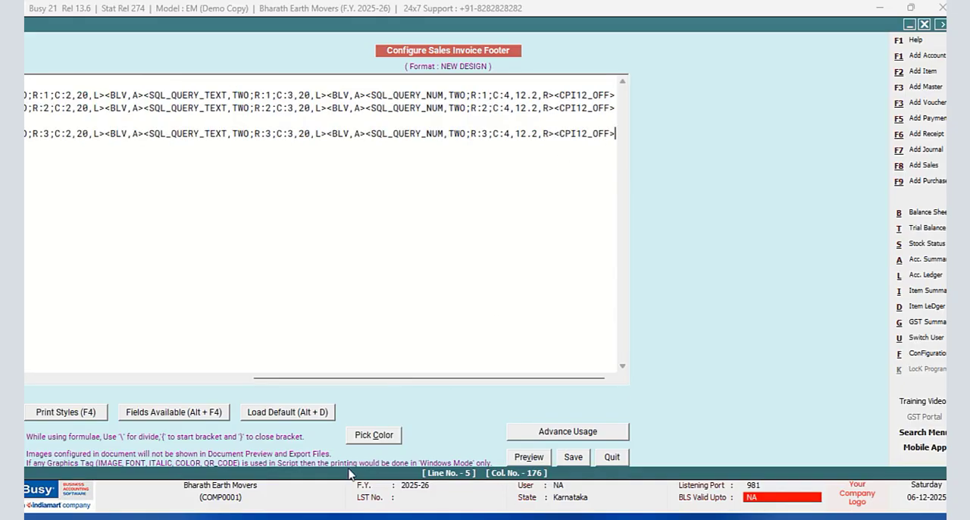
pyautogui.moveTo(311, 378); pyautogui.dragTo(28, 364)
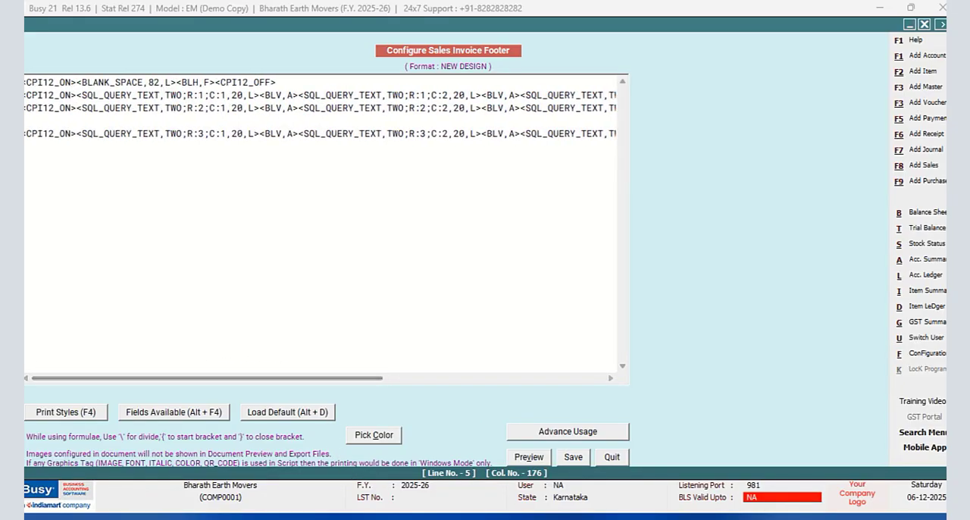
pyautogui.press('Home')
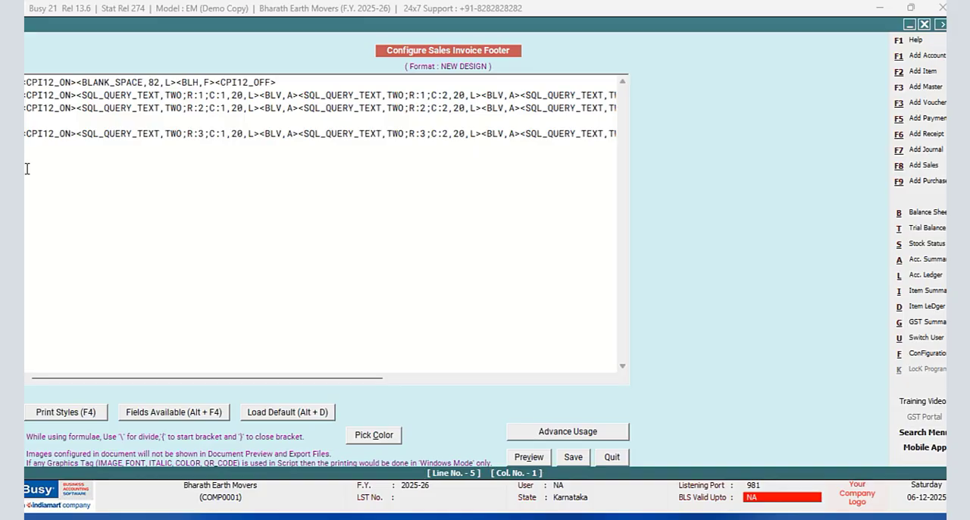
pyautogui.press('BackSpace')
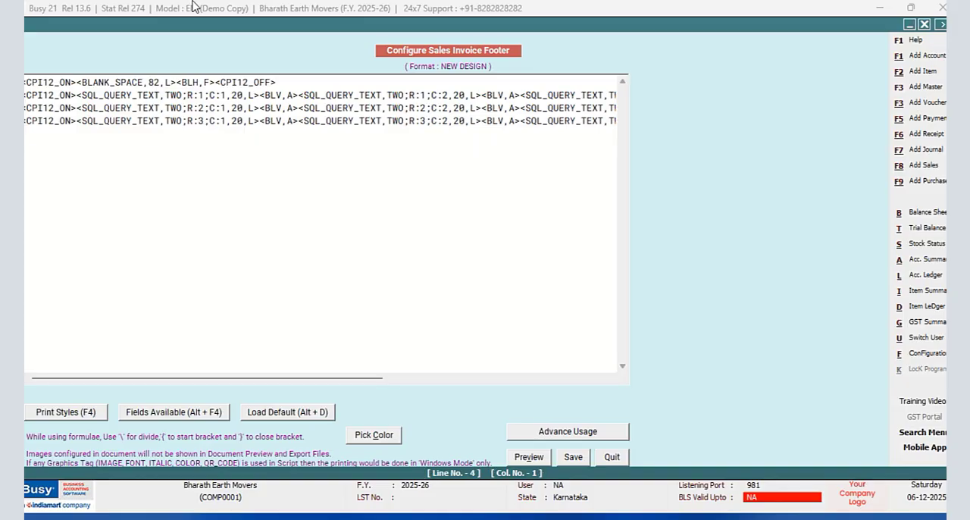
# - Switch to Notepad and paste the R:3 footer line into the empty document
pyautogui.click(250, 518)
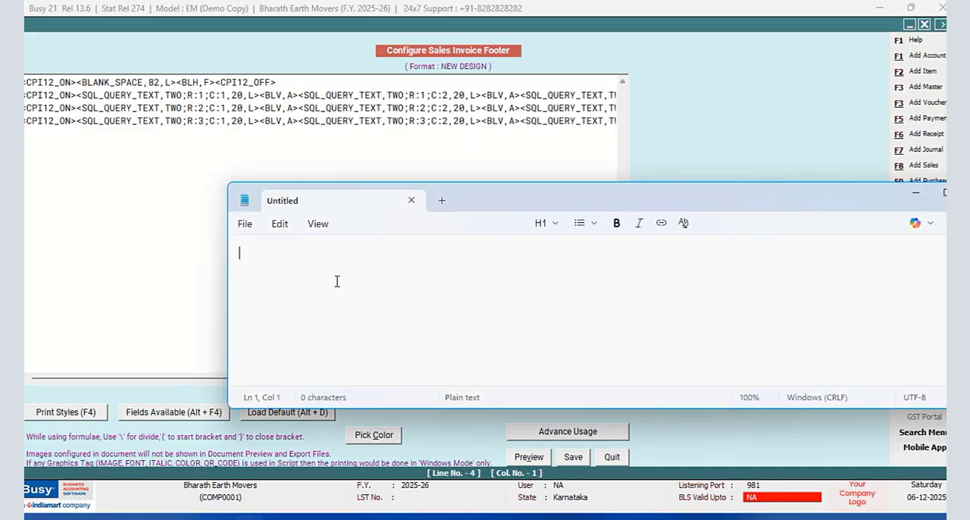
pyautogui.rightClick(313, 265)
pyautogui.click(430, 255)
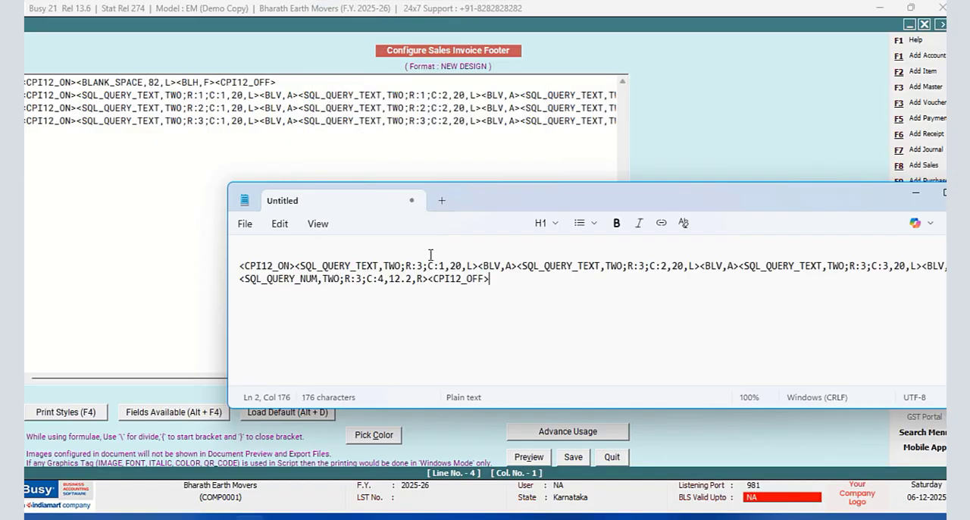
# - Replace every R:3 with R:4 in the pasted footer line
pyautogui.click(279, 223)
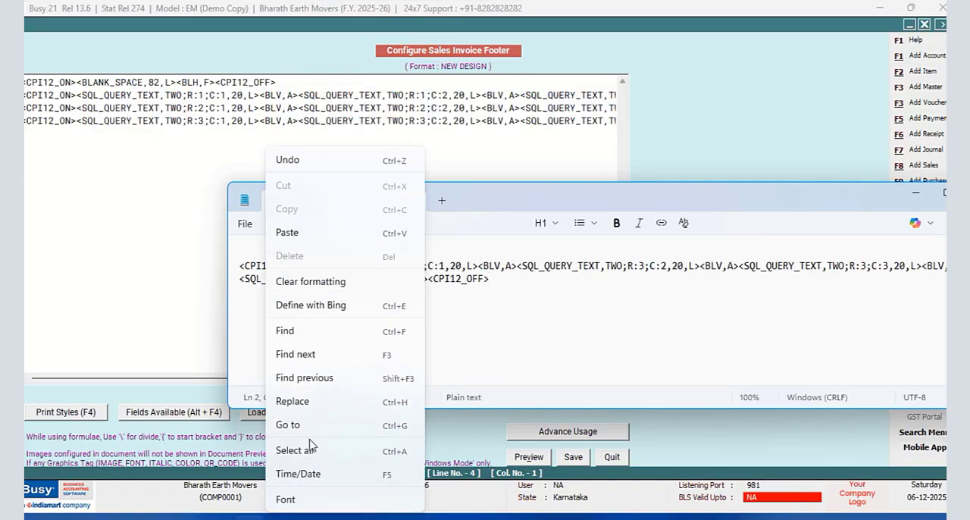
pyautogui.click(299, 399)
pyautogui.click(436, 264)
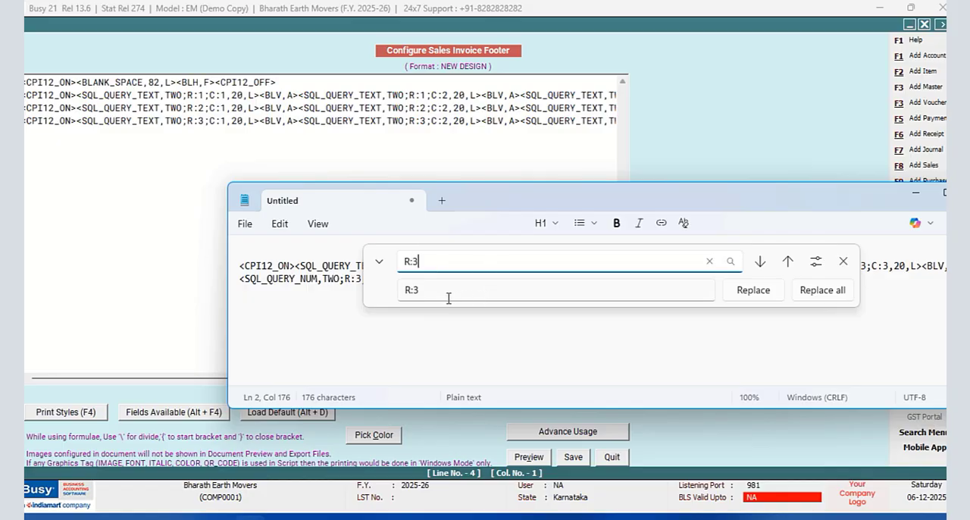
pyautogui.click(438, 291)
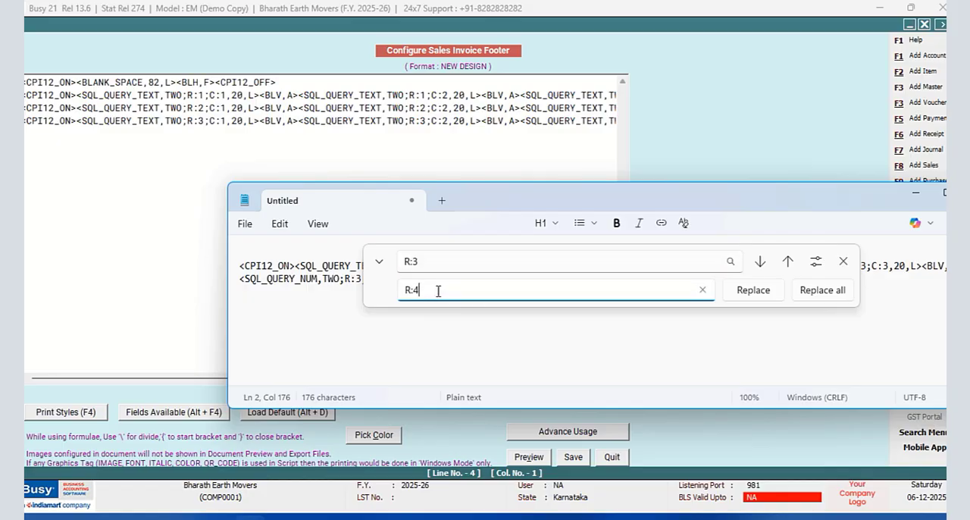
pyautogui.click(821, 293)
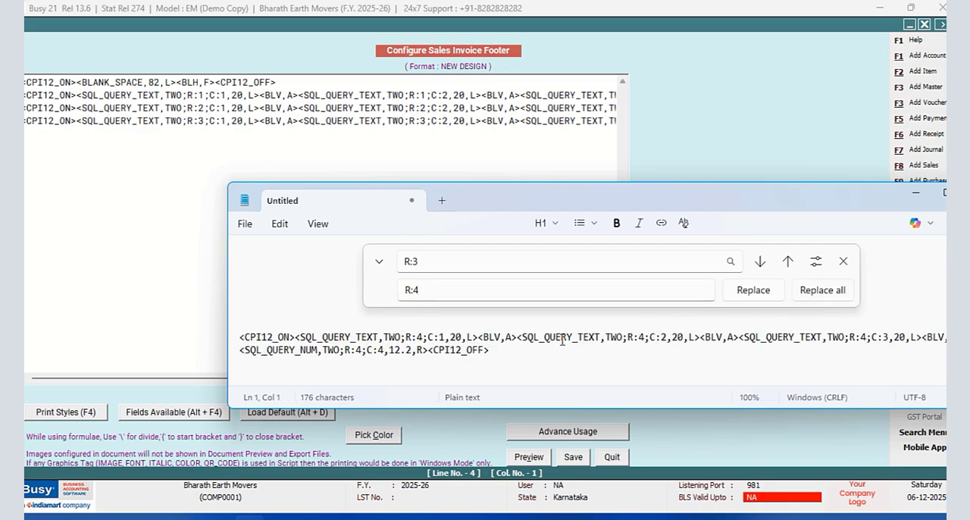
# - Cut the whole R:4 footer line out of the document and close Notepad
pyautogui.moveTo(491, 350); pyautogui.dragTo(403, 350)
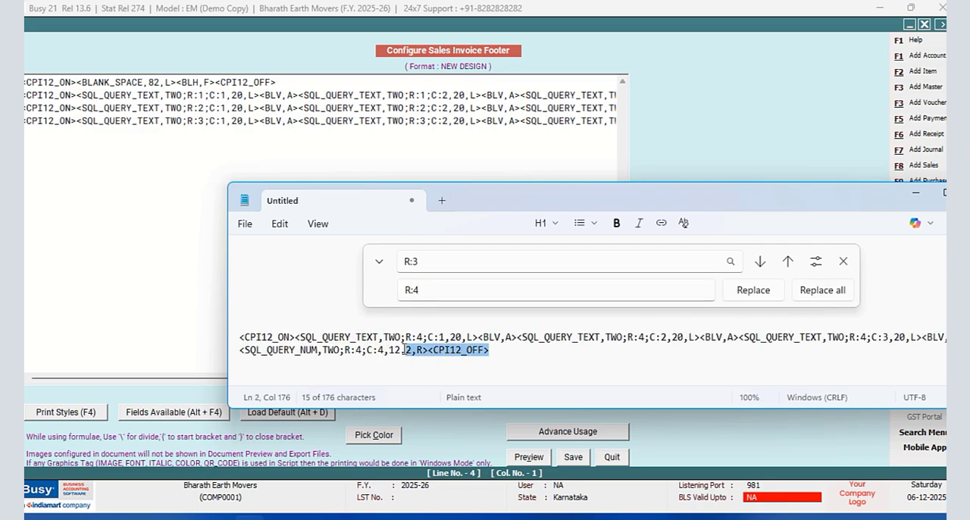
pyautogui.hotkey('ctrl', 'a')
pyautogui.rightClick(408, 354)
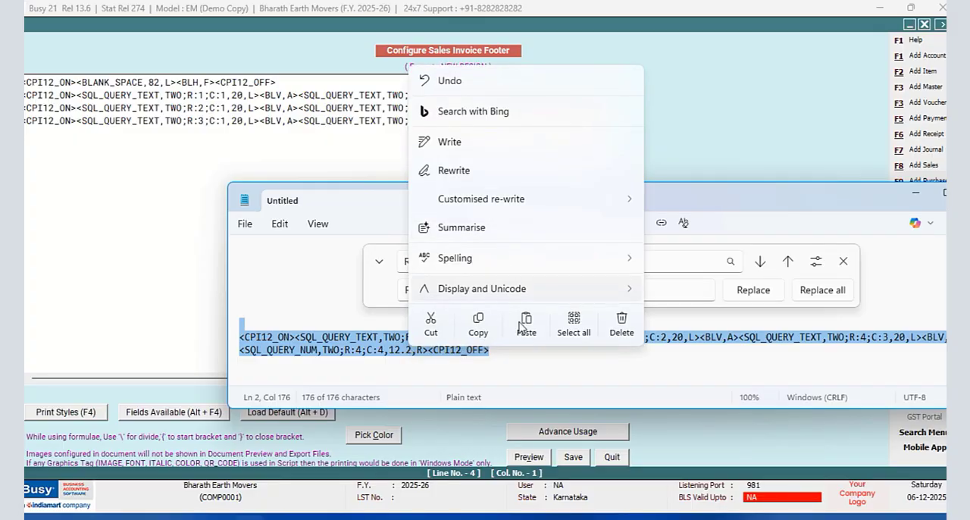
pyautogui.click(433, 321)
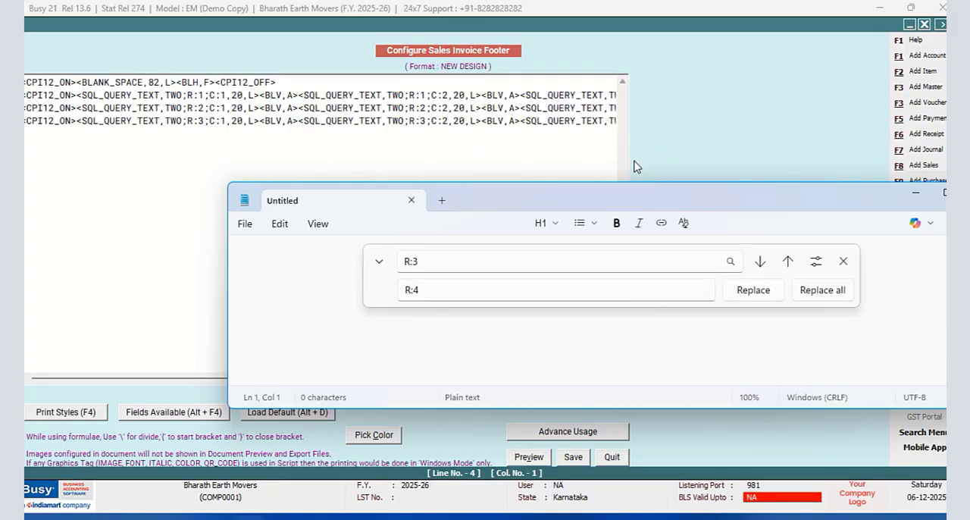
pyautogui.click(843, 260)
pyautogui.click(412, 200)
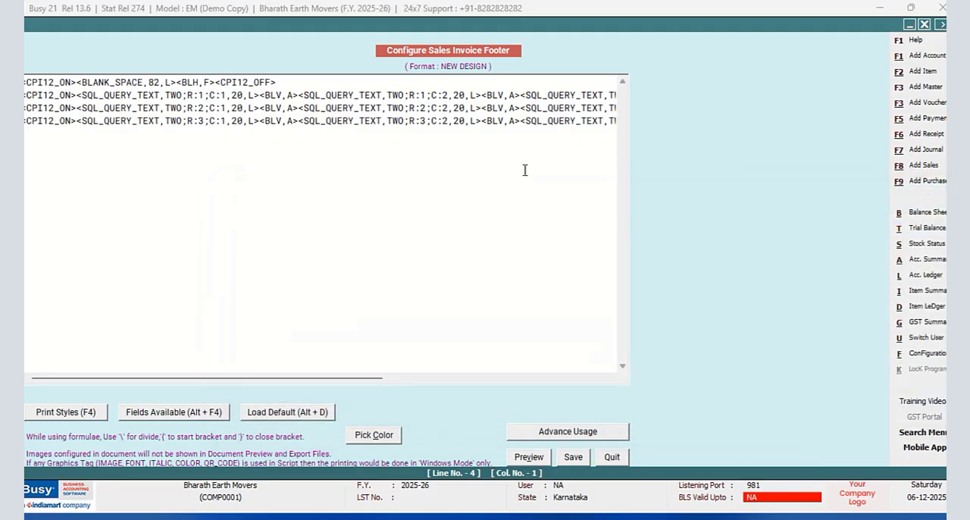
# - Paste the R:4 line below the R:3 line in the Busy footer and remove the blank lines between them
pyautogui.moveTo(353, 378); pyautogui.dragTo(611, 376)
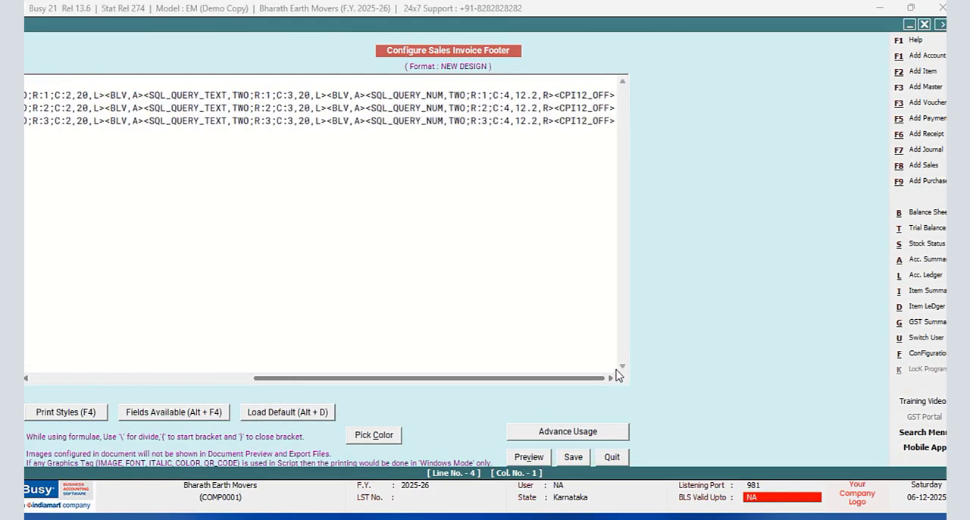
pyautogui.click(616, 123)
pyautogui.press('Return')
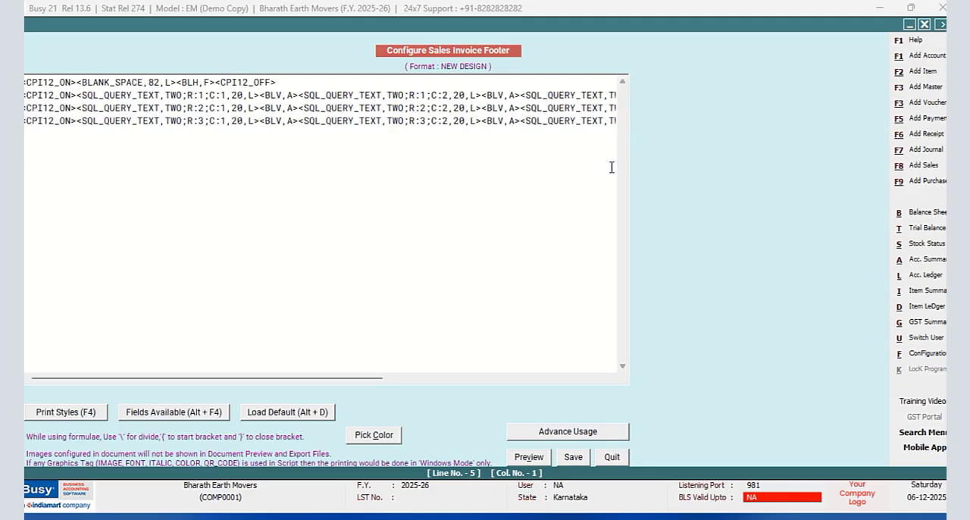
pyautogui.press('Return')
pyautogui.hotkey('ctrl', 'v')
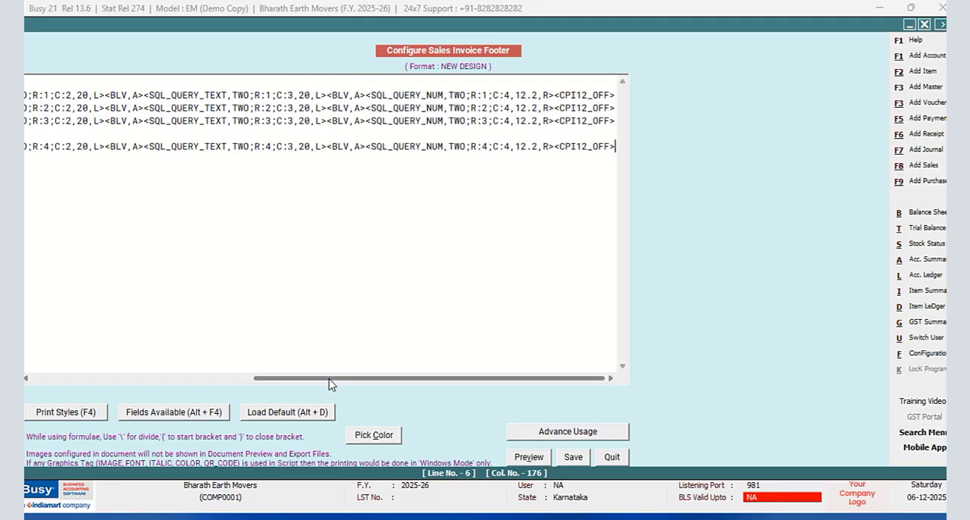
pyautogui.moveTo(329, 377); pyautogui.dragTo(39, 363)
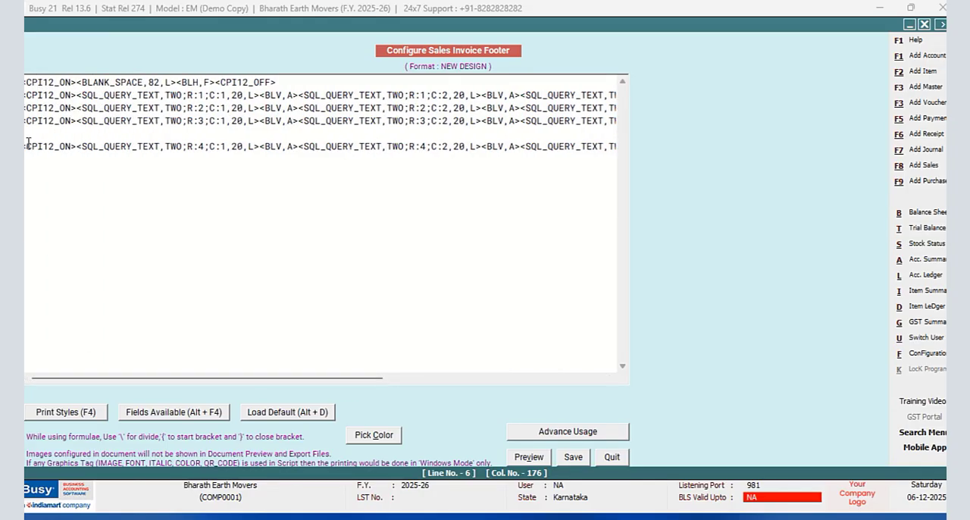
pyautogui.press('Home')
pyautogui.press('BackSpace')
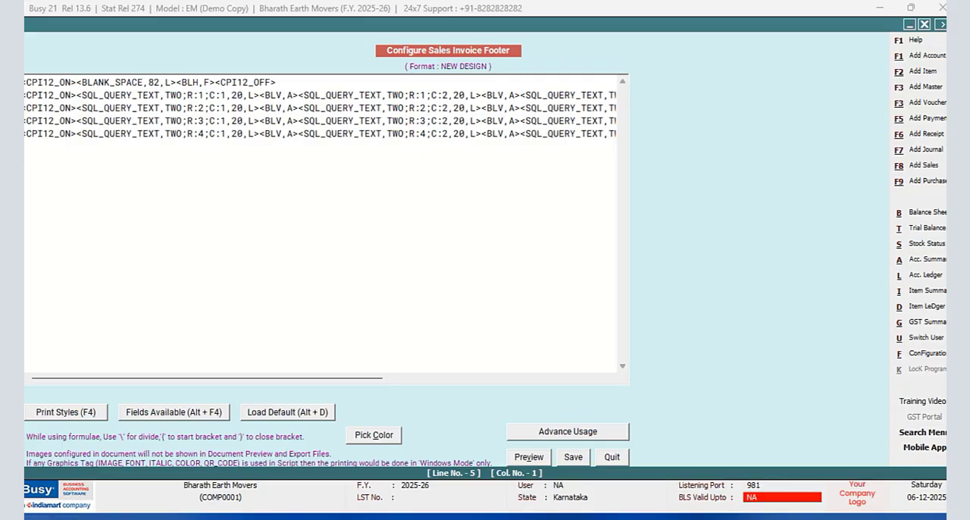
# - Switch to Notepad and paste the R:4 footer line into the empty document
pyautogui.press('super')
pyautogui.click(409, 184)
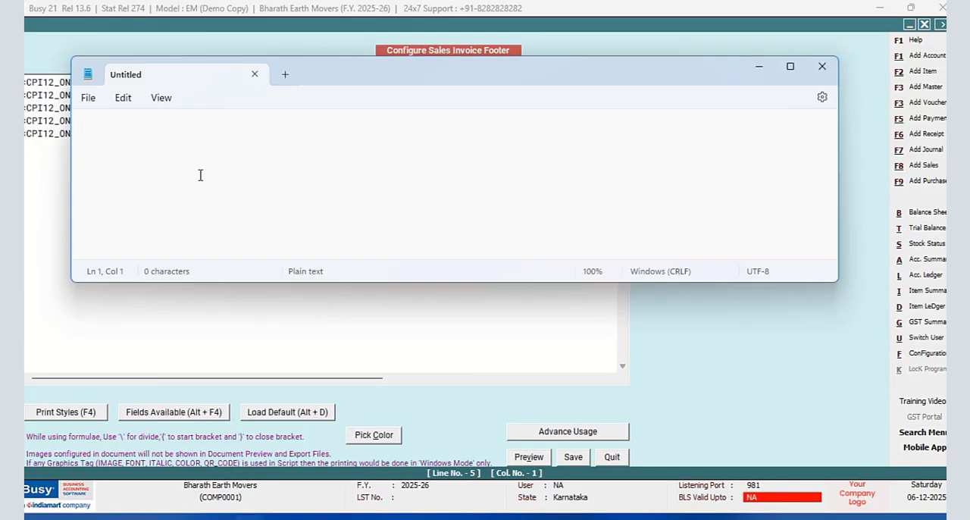
pyautogui.rightClick(203, 171)
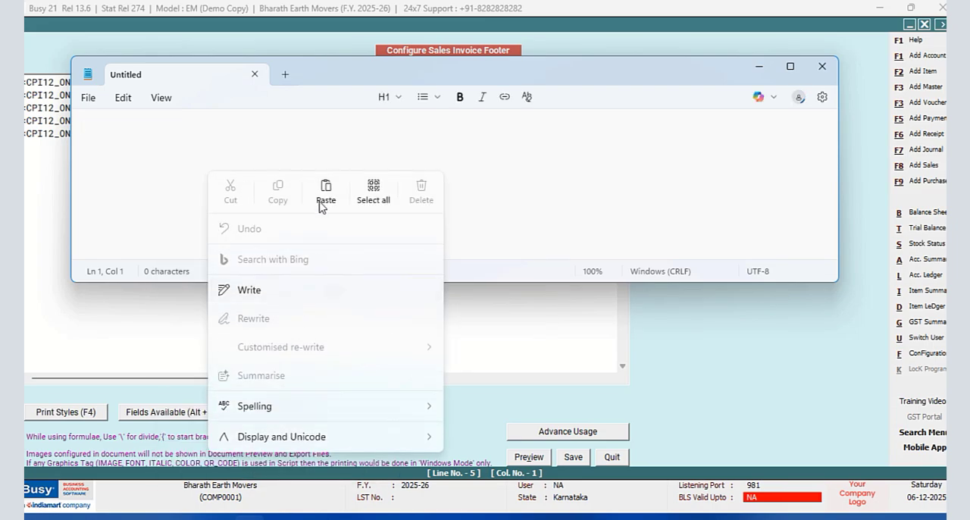
pyautogui.click(328, 190)
# - Replace every R:4 with R:5 in the pasted footer line and dismiss the replace bar
pyautogui.click(123, 97)
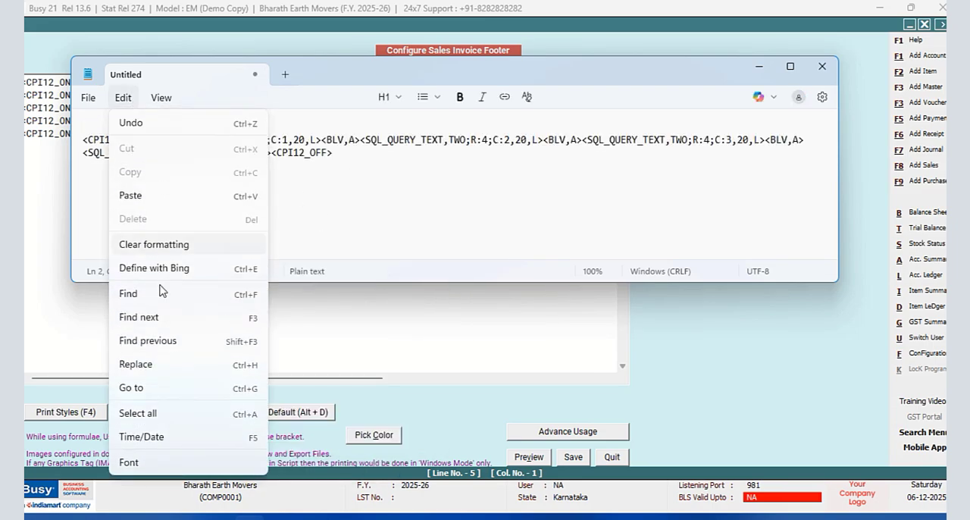
pyautogui.click(139, 365)
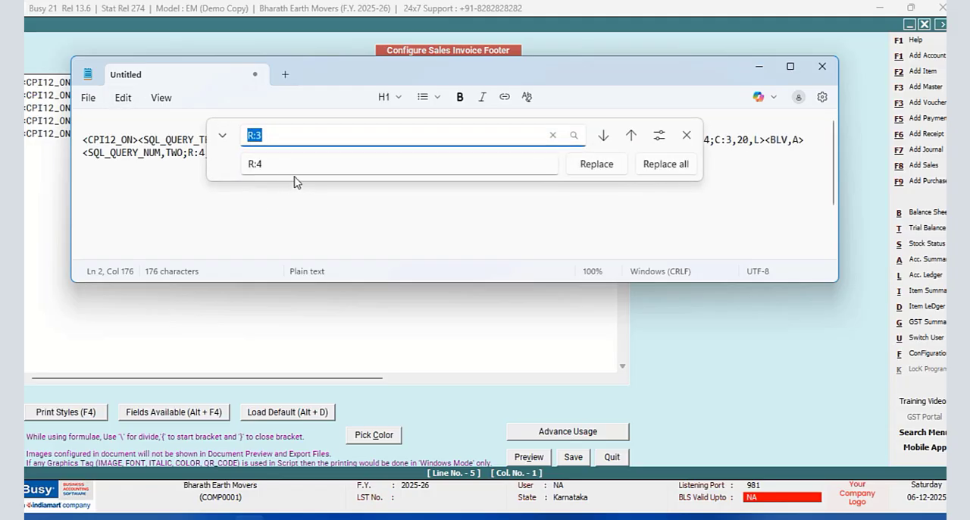
pyautogui.click(273, 136)
pyautogui.press('BackSpace')
pyautogui.click(277, 163)
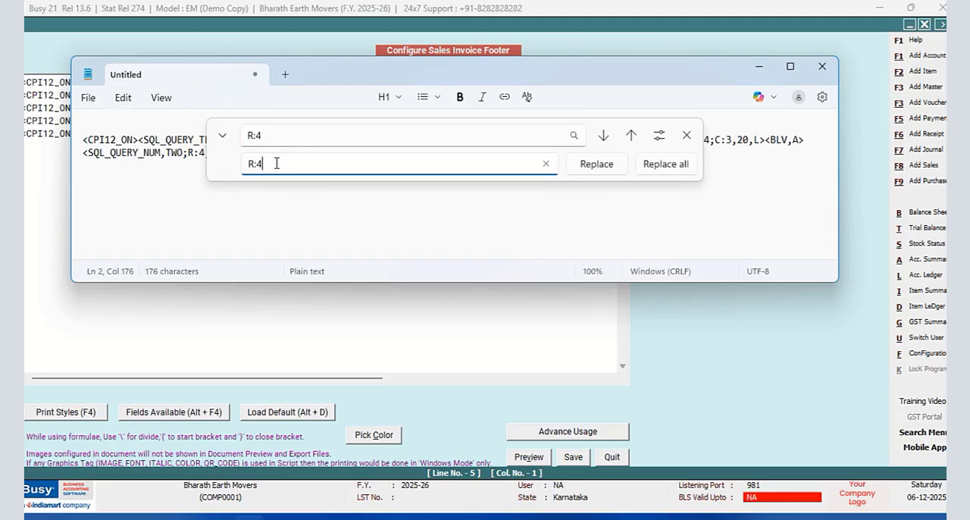
pyautogui.write('5')
pyautogui.click(661, 164)
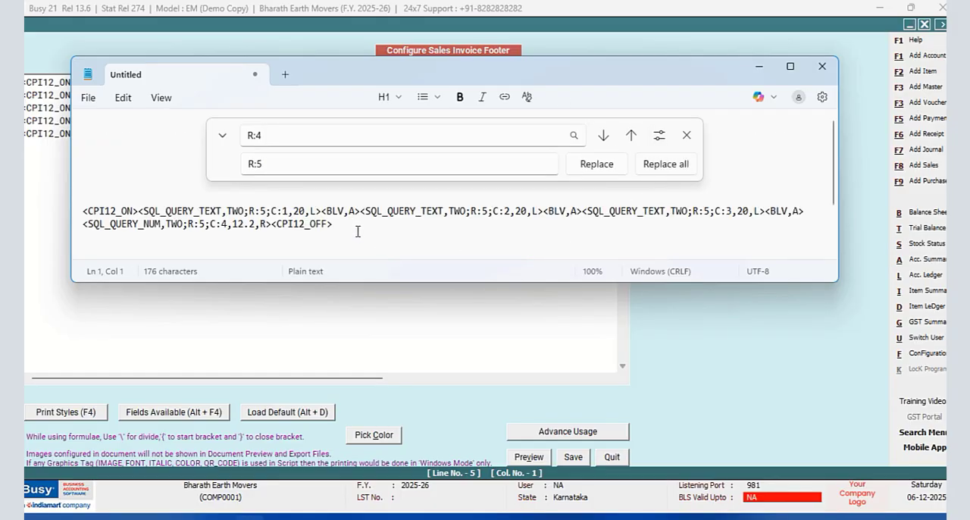
pyautogui.click(686, 135)
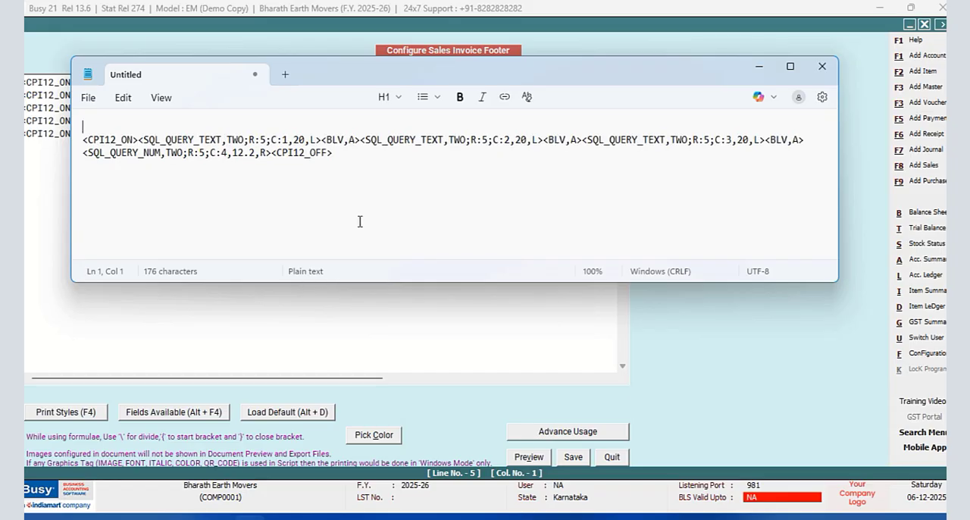
# - Cut the whole R:5 footer line out of the document and close Notepad
pyautogui.hotkey('ctrl', 'a')
pyautogui.hotkey('ctrl', 'c')
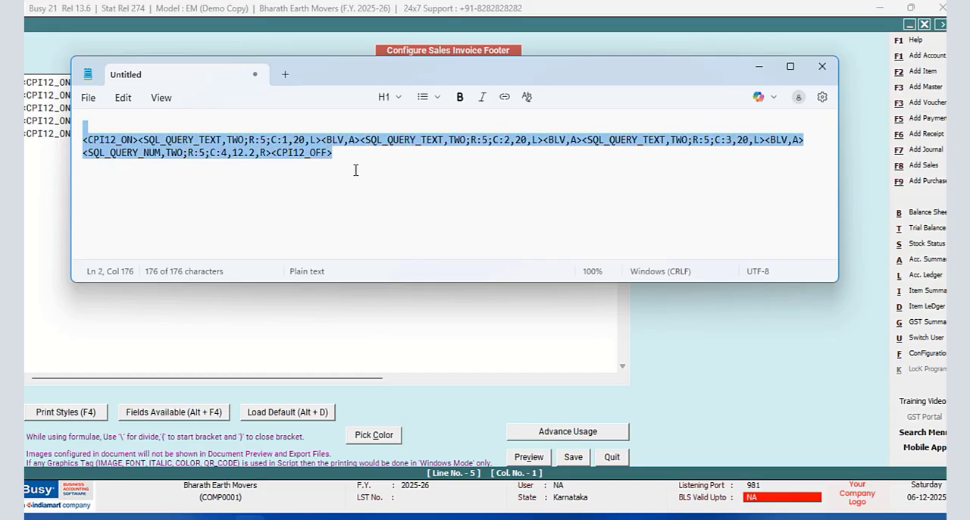
pyautogui.rightClick(333, 148)
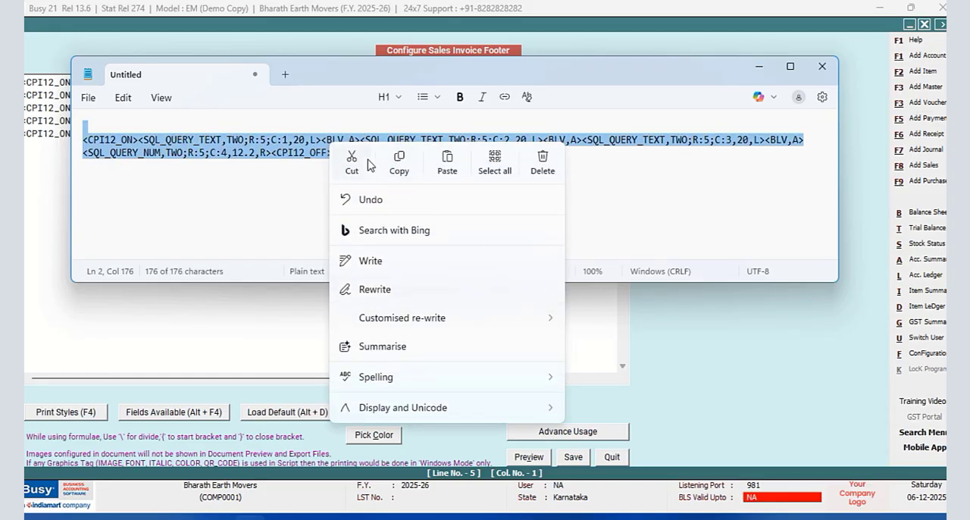
pyautogui.click(352, 161)
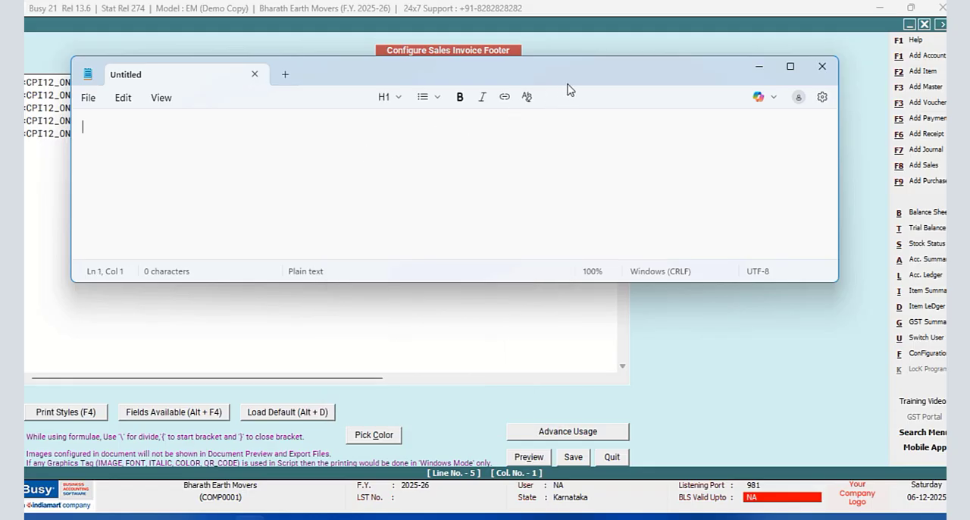
pyautogui.click(822, 66)
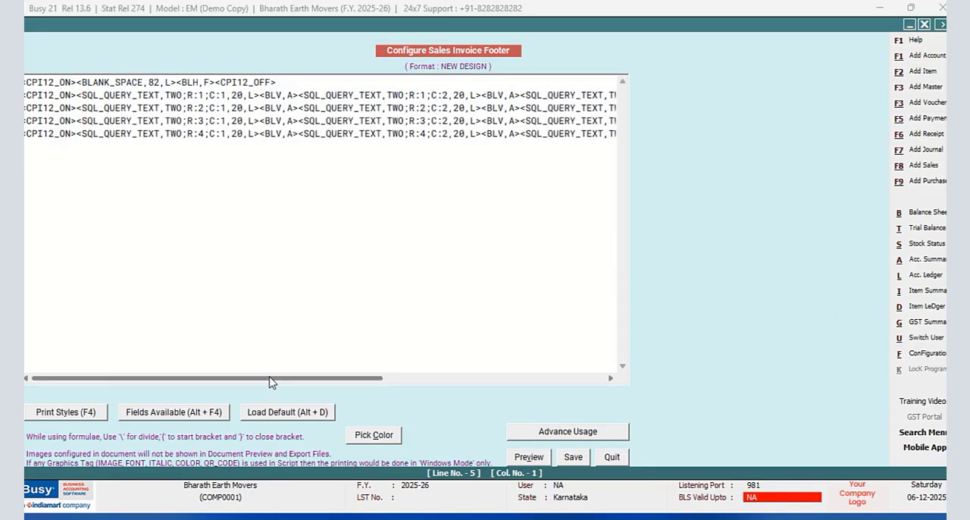
# - Paste the R:5 line below the R:4 line in the Busy footer and remove the blank line between them
pyautogui.moveTo(262, 381); pyautogui.dragTo(569, 385)
pyautogui.click(615, 133)
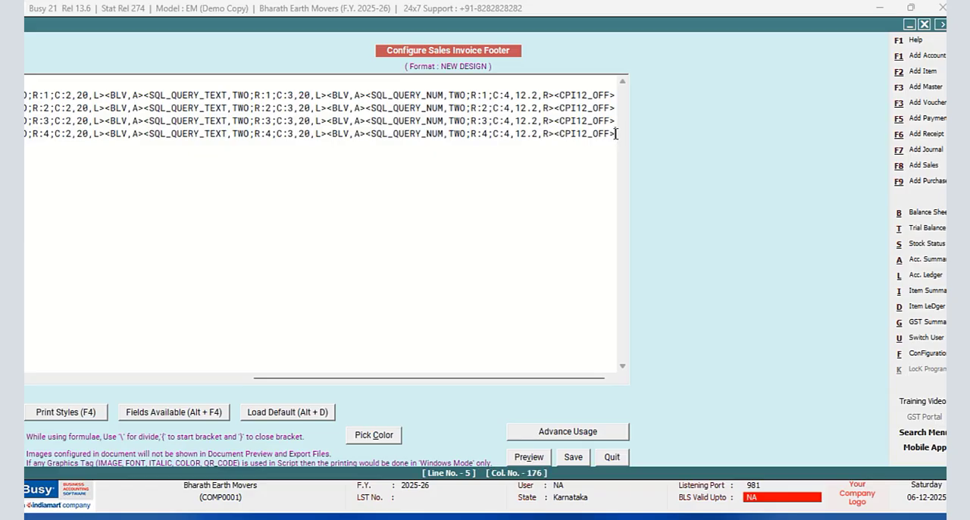
pyautogui.press('Return')
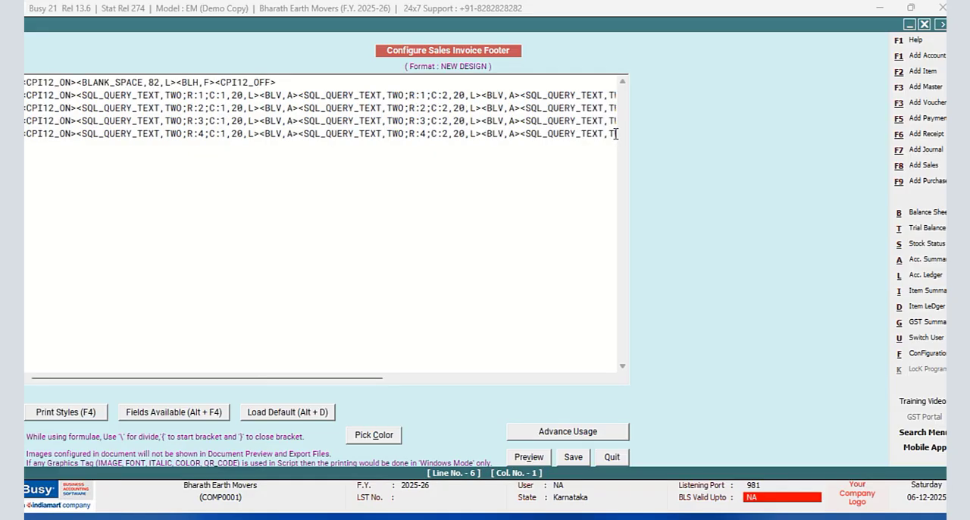
pyautogui.hotkey('ctrl', 'v')
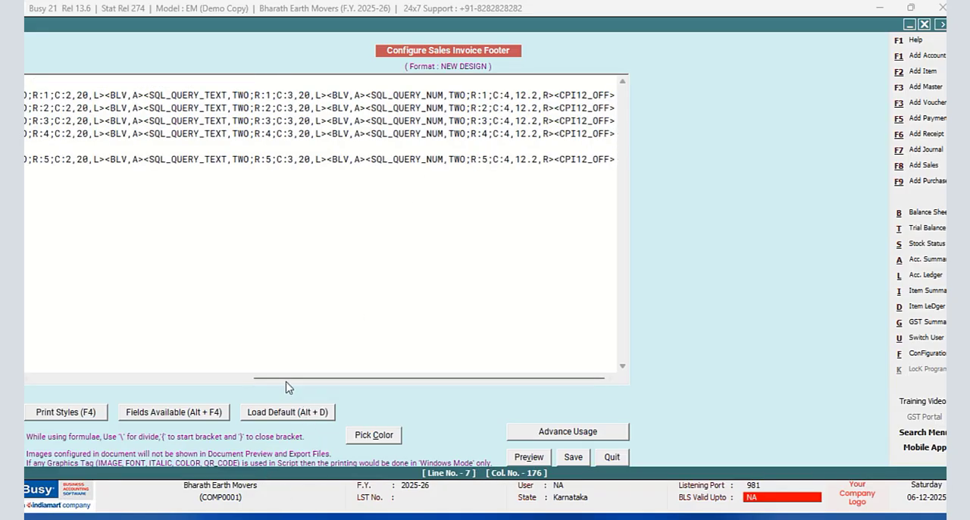
pyautogui.moveTo(284, 379); pyautogui.dragTo(43, 400)
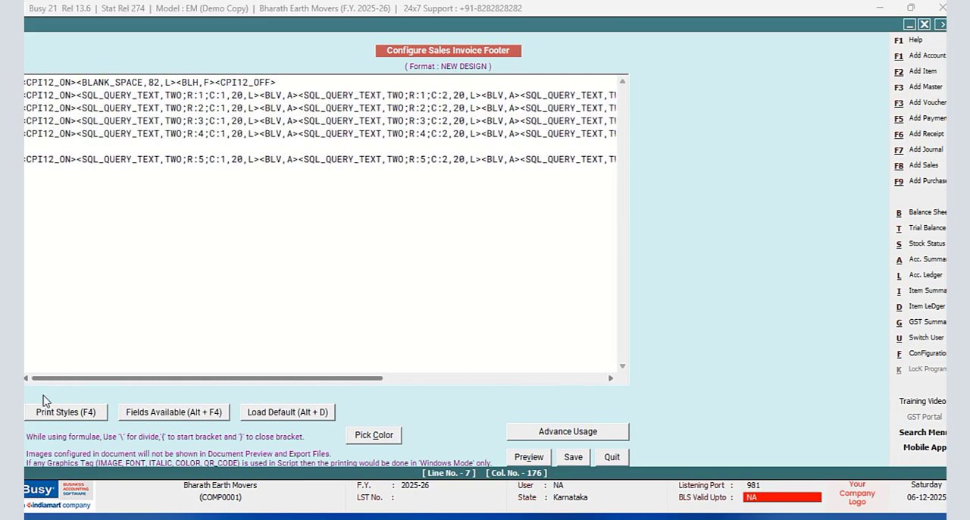
pyautogui.click(26, 159)
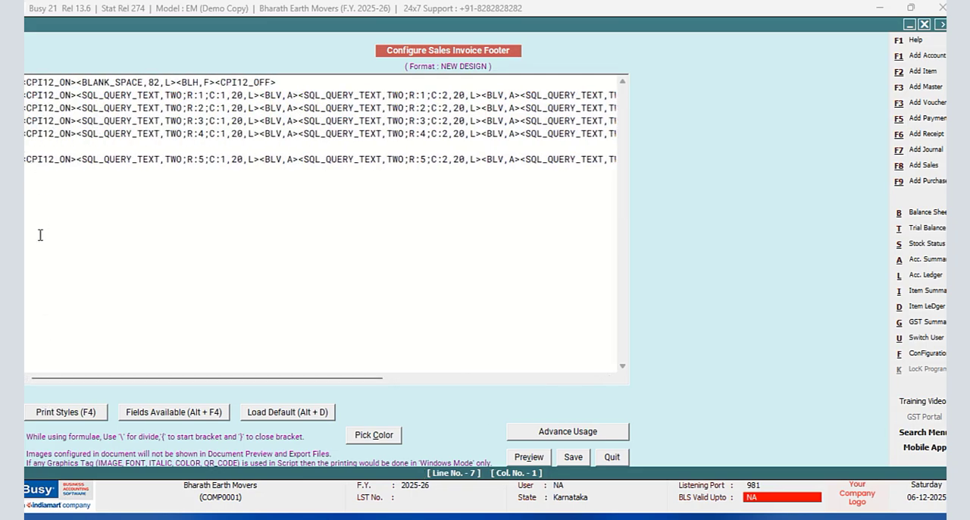
pyautogui.press('BackSpace')
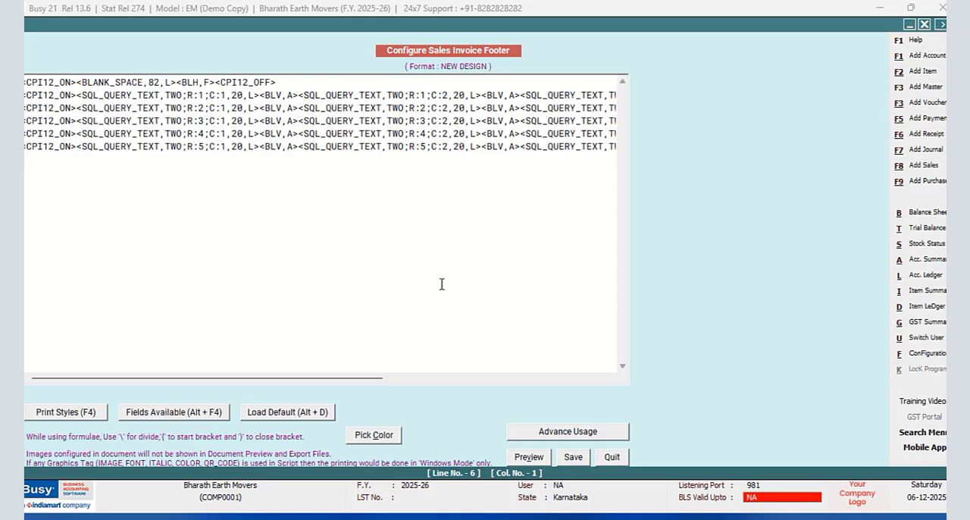
# - Save the NEW DESIGN footer and leave the document configuration to return to the sales voucher
pyautogui.click(573, 457)
pyautogui.click(388, 306)
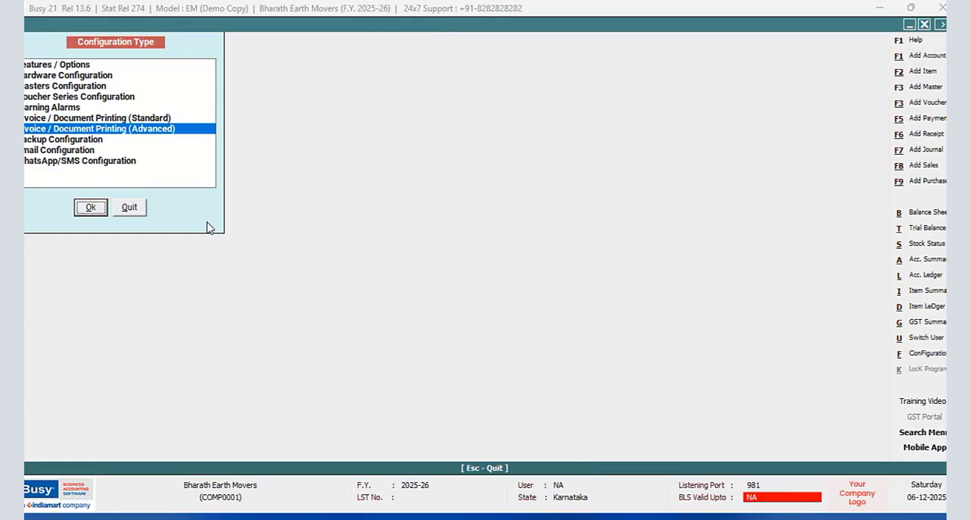
pyautogui.click(130, 209)
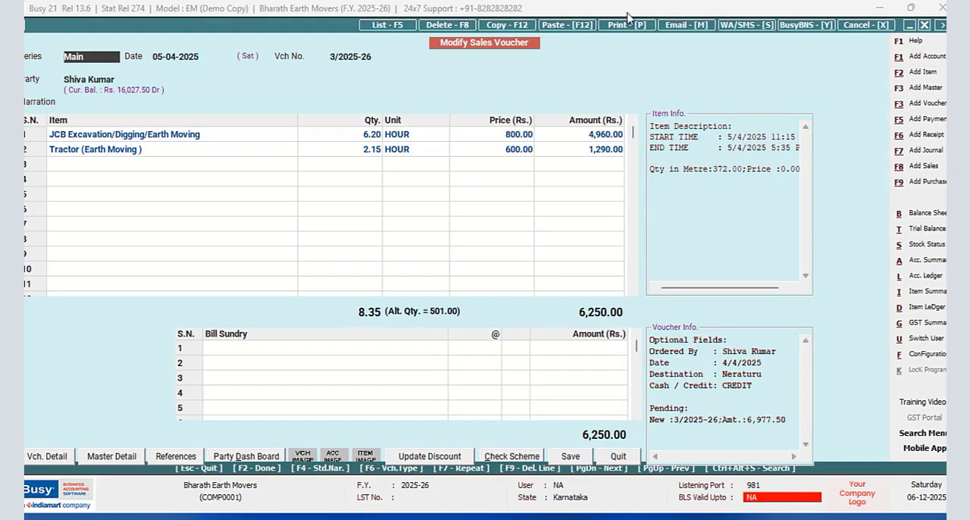
# - Preview the open voucher's sales invoice in the NEW DESIGN format and enlarge the page to check the footer rows
pyautogui.click(622, 25)
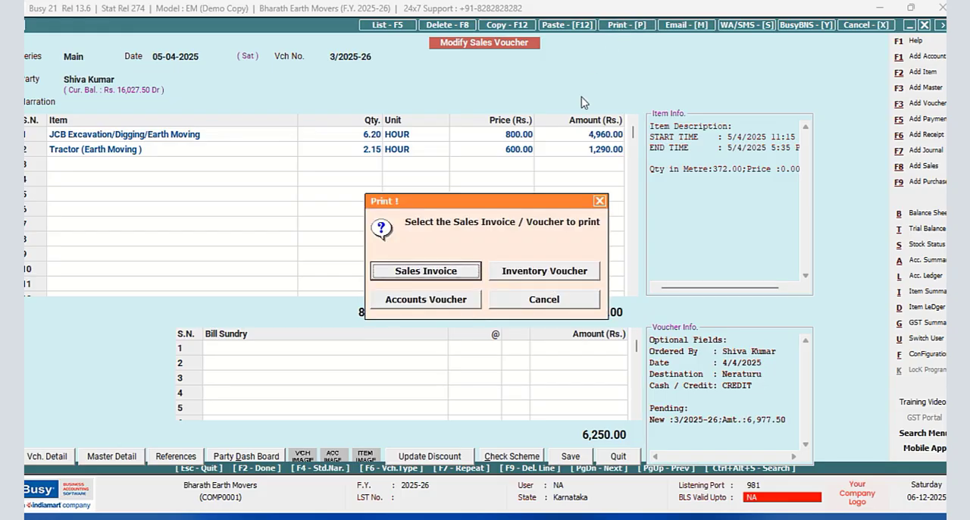
pyautogui.click(443, 276)
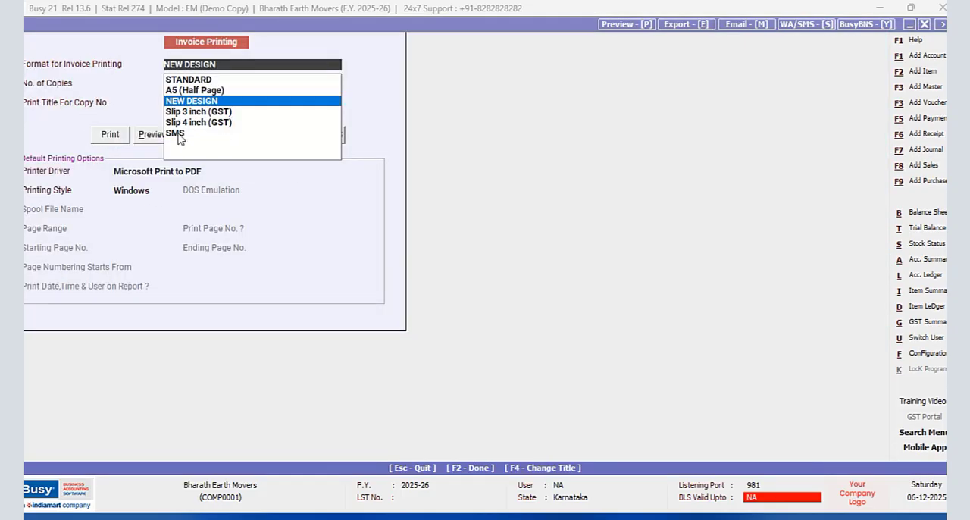
pyautogui.click(147, 134)
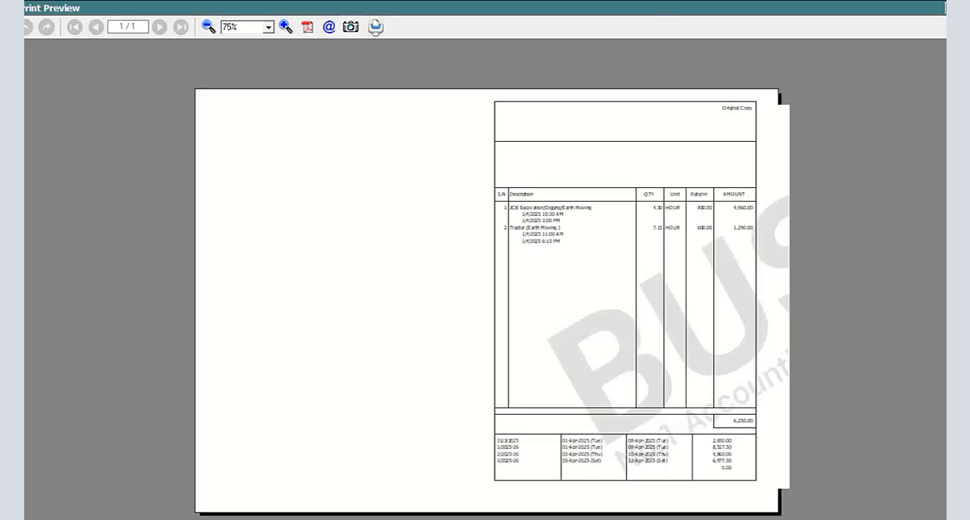
pyautogui.click(285, 28)
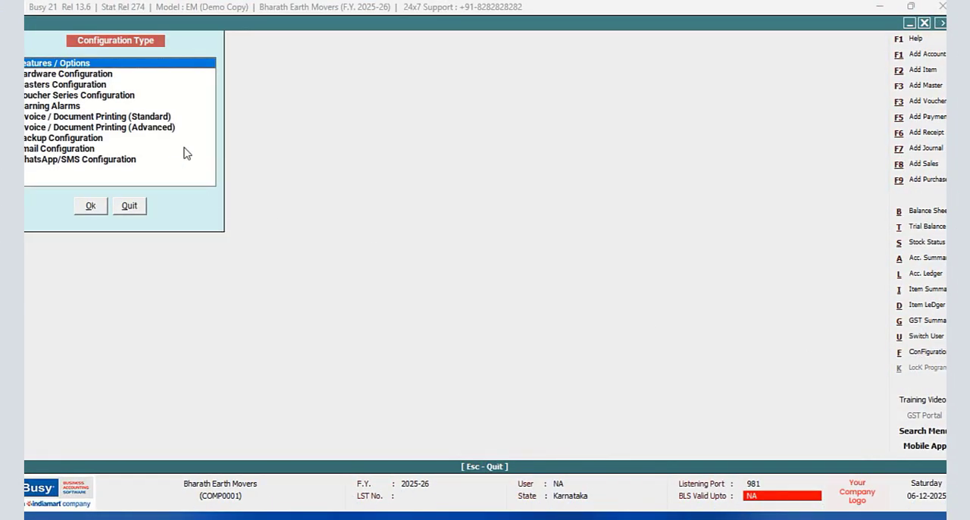
# - Open the footer of the NEW DESIGN sales invoice format in the advanced document printing configuration
pyautogui.click(166, 128)
pyautogui.click(90, 206)
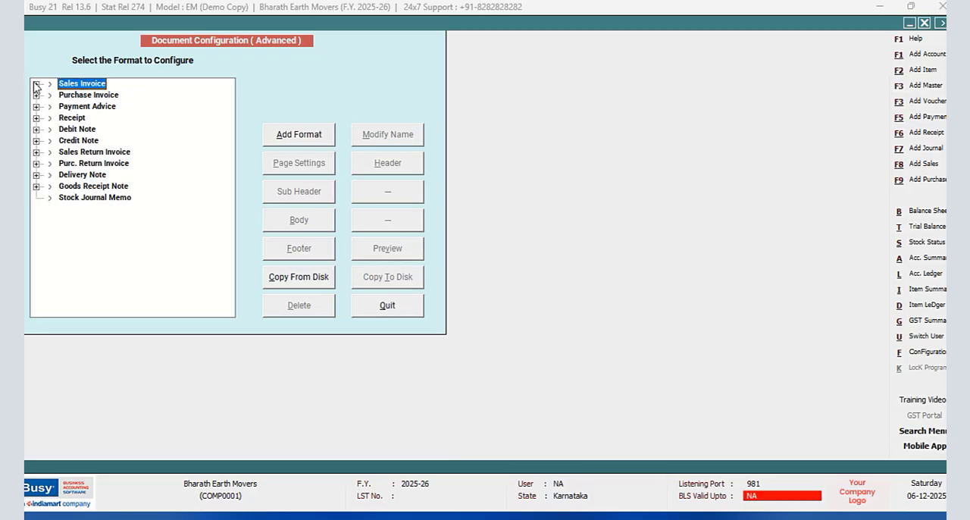
pyautogui.click(36, 84)
pyautogui.click(90, 106)
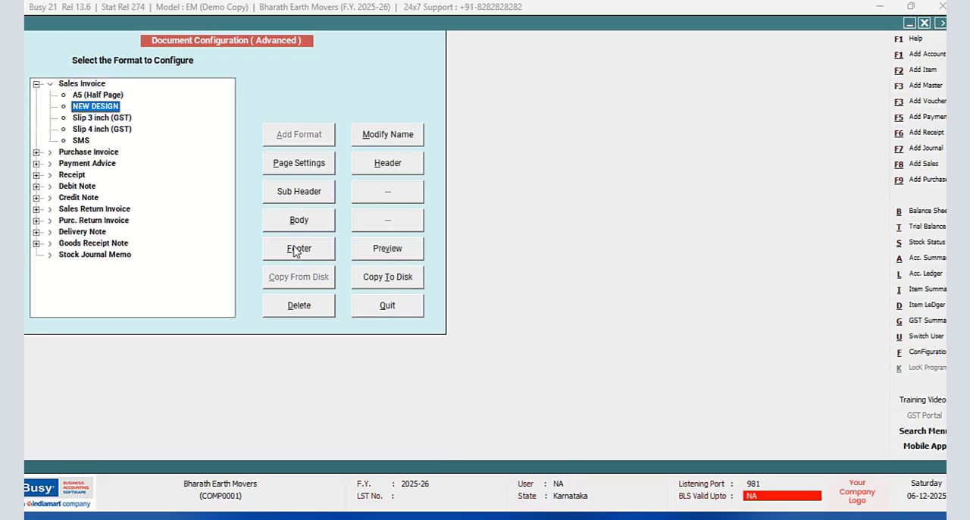
pyautogui.click(298, 249)
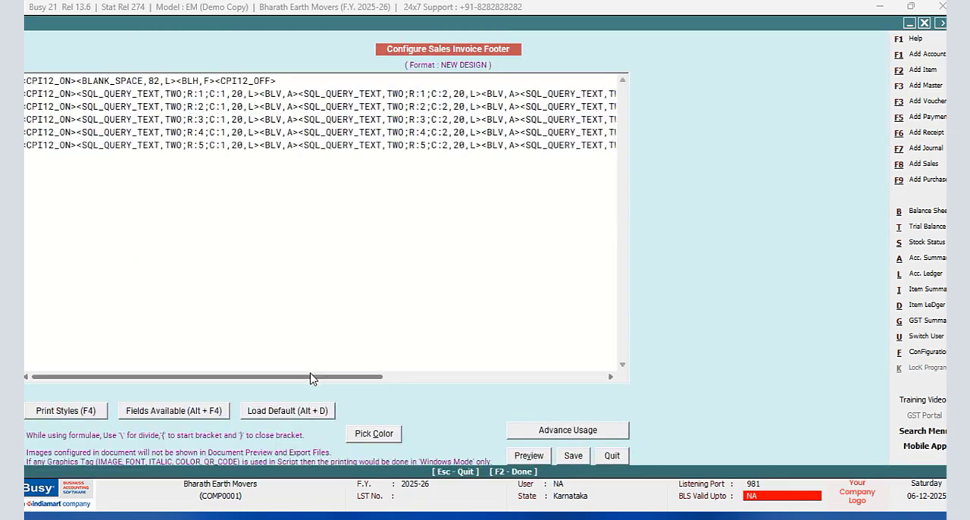
# - Insert #NZB before 12.2 in the SQL_QUERY_NUM field of the R:1 footer line
pyautogui.moveTo(310, 377); pyautogui.dragTo(621, 381)
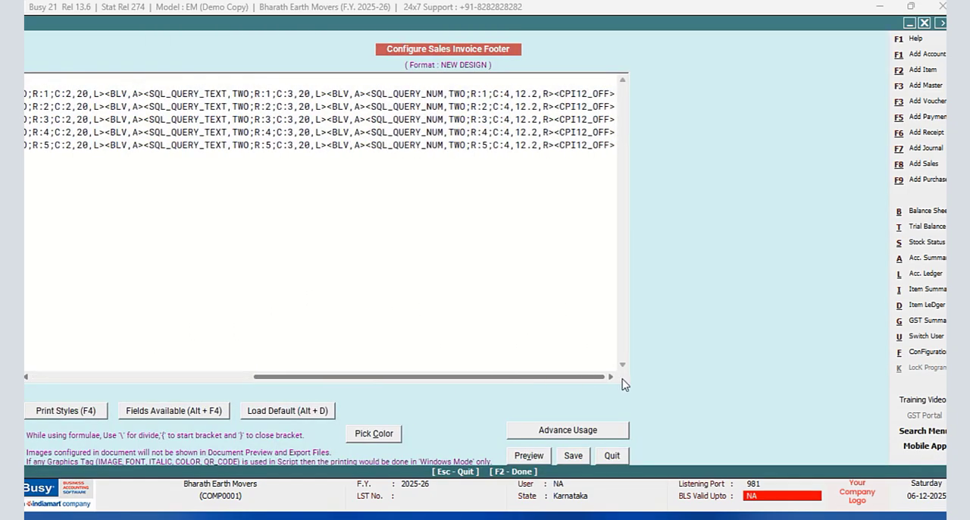
pyautogui.click(518, 94)
pyautogui.write('#')
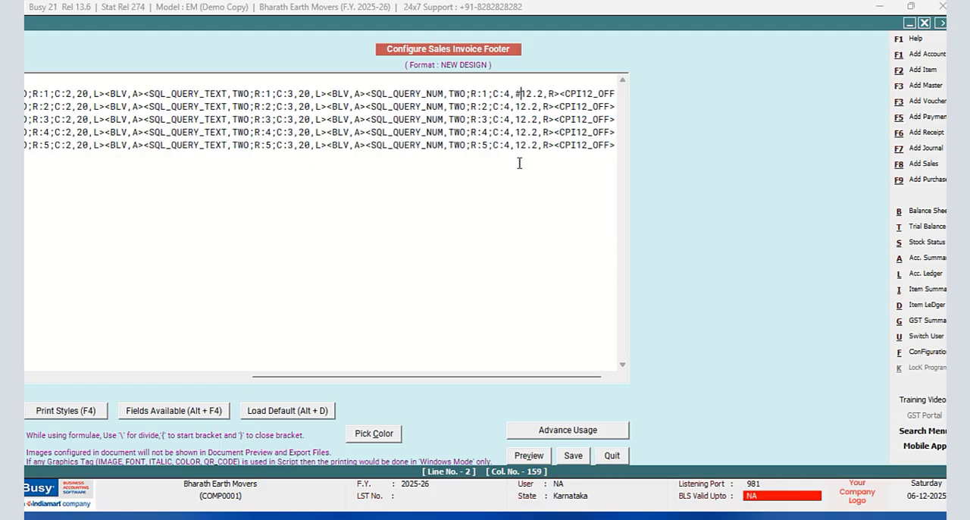
pyautogui.write('NZB')
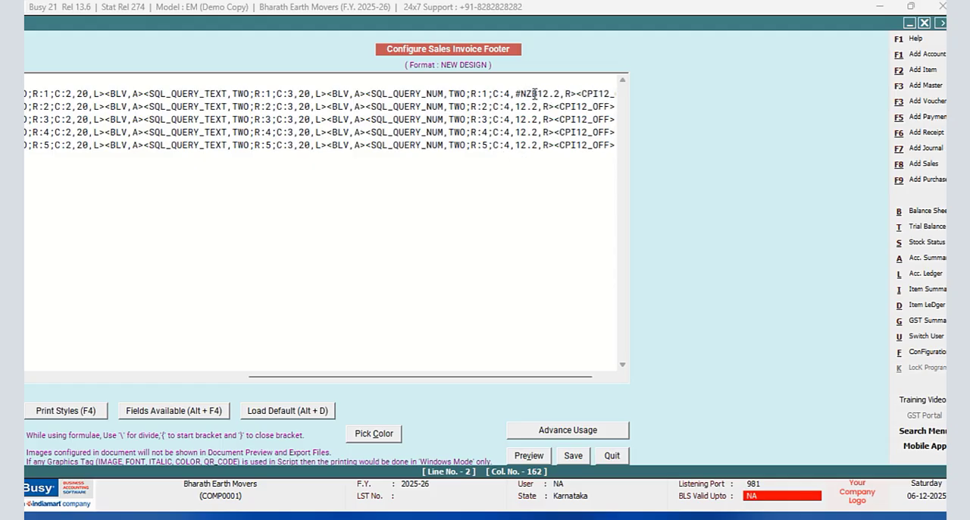
# - Copy #NZB from the R:1 line and paste it before 12.2 in the R:2 line
pyautogui.moveTo(537, 94); pyautogui.dragTo(520, 94)
pyautogui.rightClick(528, 93)
pyautogui.click(549, 138)
pyautogui.click(516, 106)
pyautogui.rightClick(514, 104)
pyautogui.click(545, 171)
# - Paste #NZB before 12.2 in the SQL_QUERY_NUM fields of the R:3, R:4 and R:5 lines
pyautogui.click(517, 119)
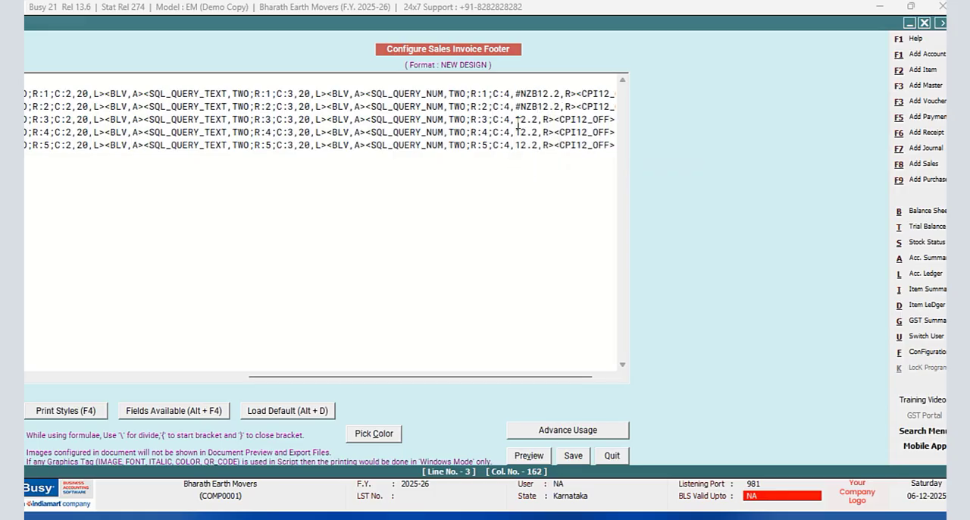
pyautogui.rightClick(516, 120)
pyautogui.click(547, 182)
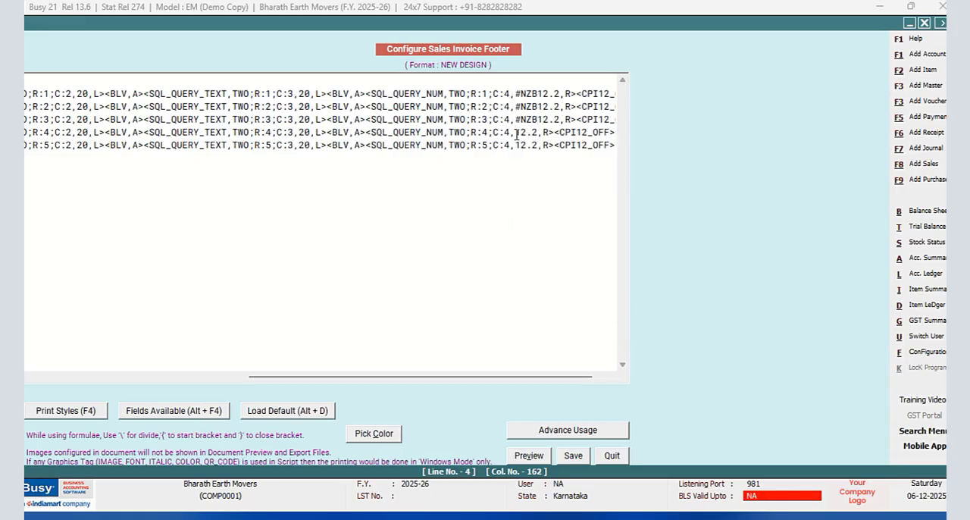
pyautogui.rightClick(515, 132)
pyautogui.click(547, 196)
pyautogui.click(515, 145)
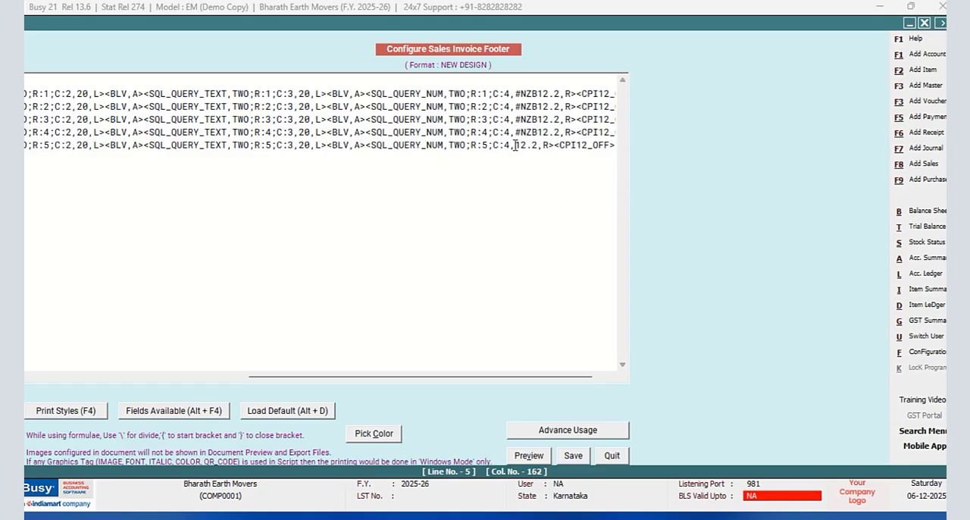
pyautogui.rightClick(515, 145)
pyautogui.click(546, 207)
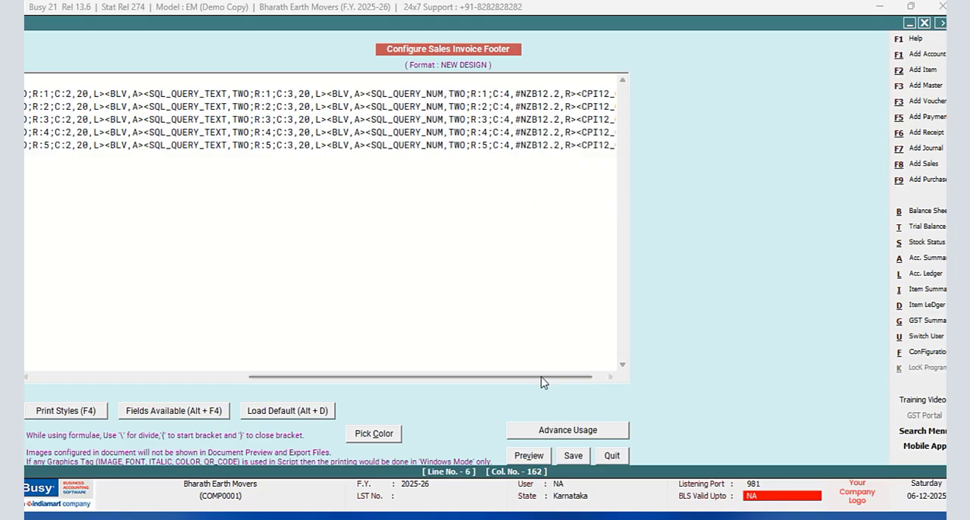
# - Copy the top BLANK_SPACE,82 border line and paste it below the R:5 line and again after one empty line
pyautogui.moveTo(543, 377); pyautogui.dragTo(139, 338)
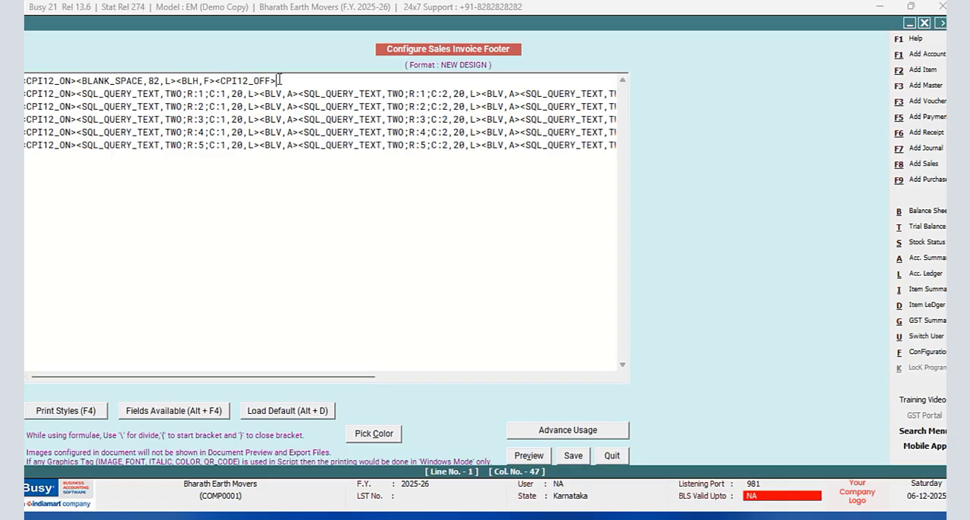
pyautogui.moveTo(281, 81); pyautogui.dragTo(25, 80)
pyautogui.rightClick(84, 81)
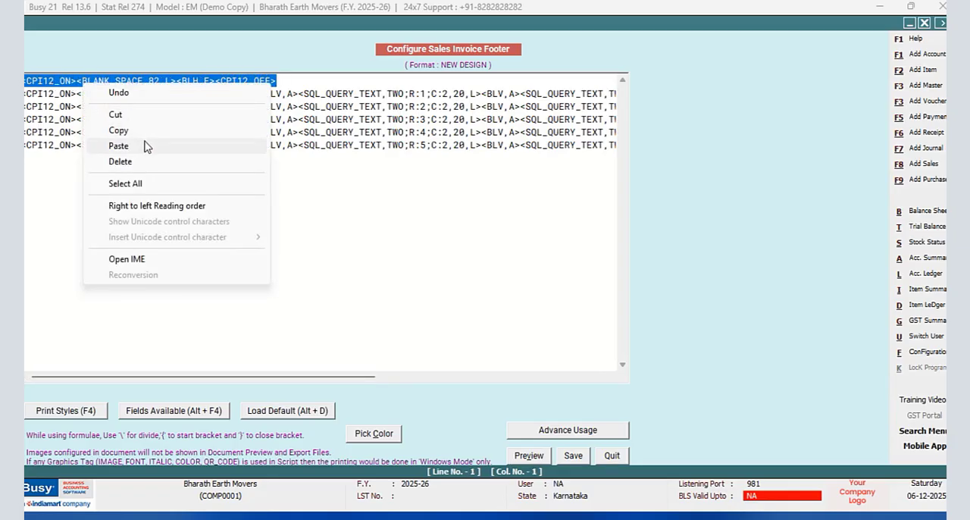
pyautogui.click(124, 129)
pyautogui.moveTo(204, 381); pyautogui.dragTo(466, 369)
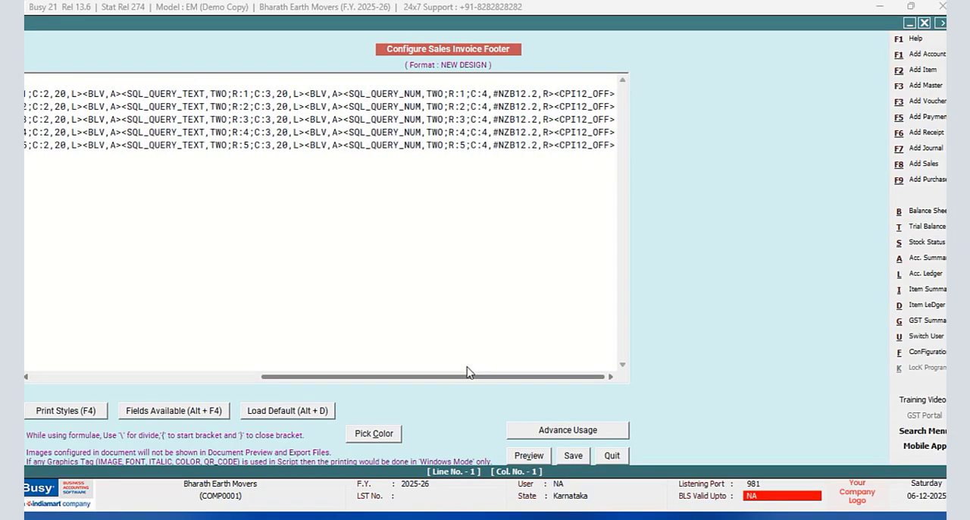
pyautogui.click(618, 201)
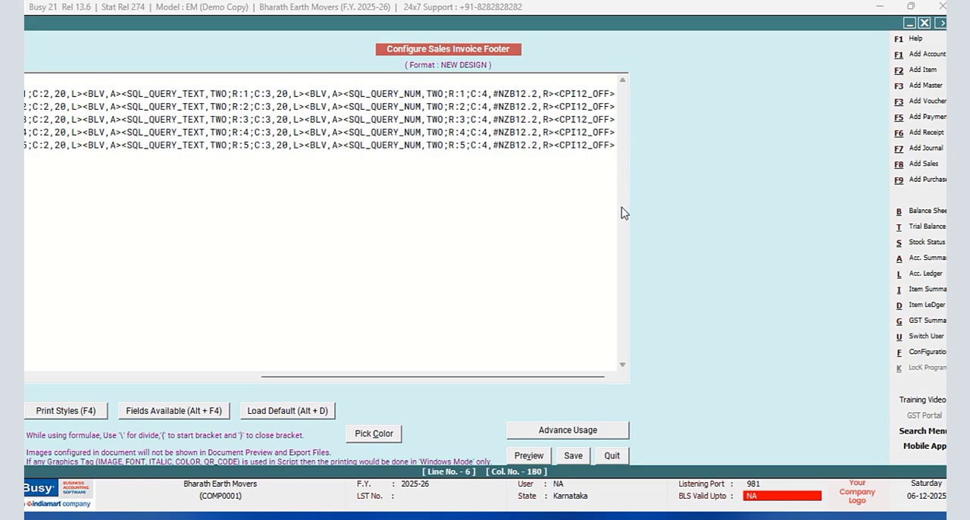
pyautogui.press('Return')
pyautogui.hotkey('ctrl', 'v')
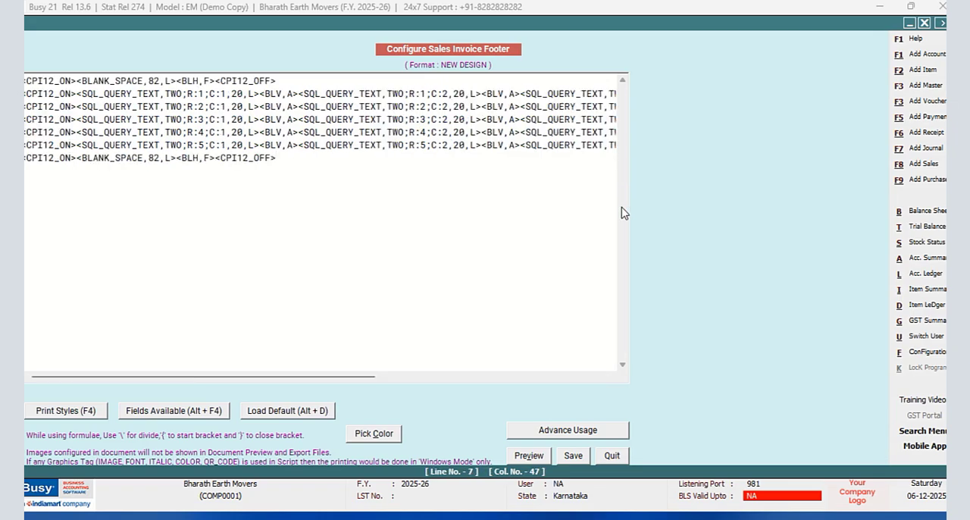
pyautogui.press('Return')
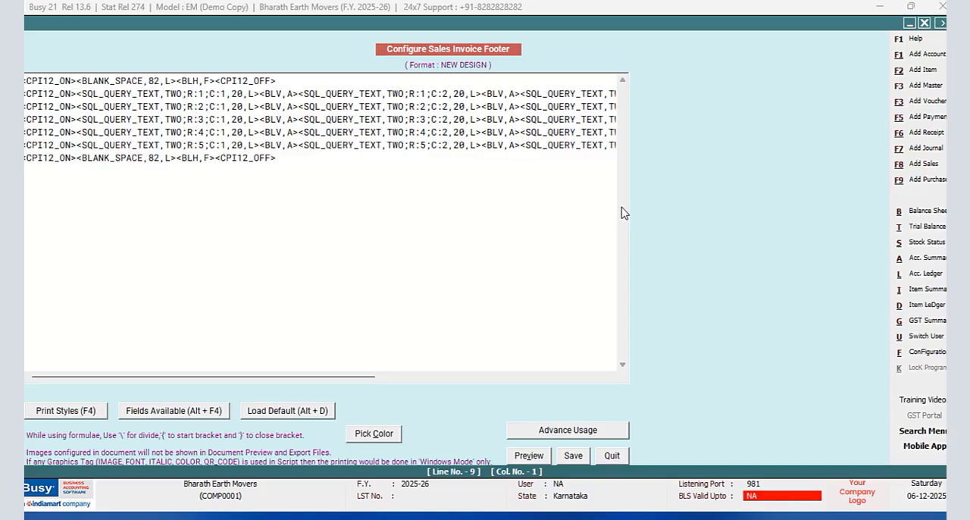
pyautogui.hotkey('ctrl', 'v')
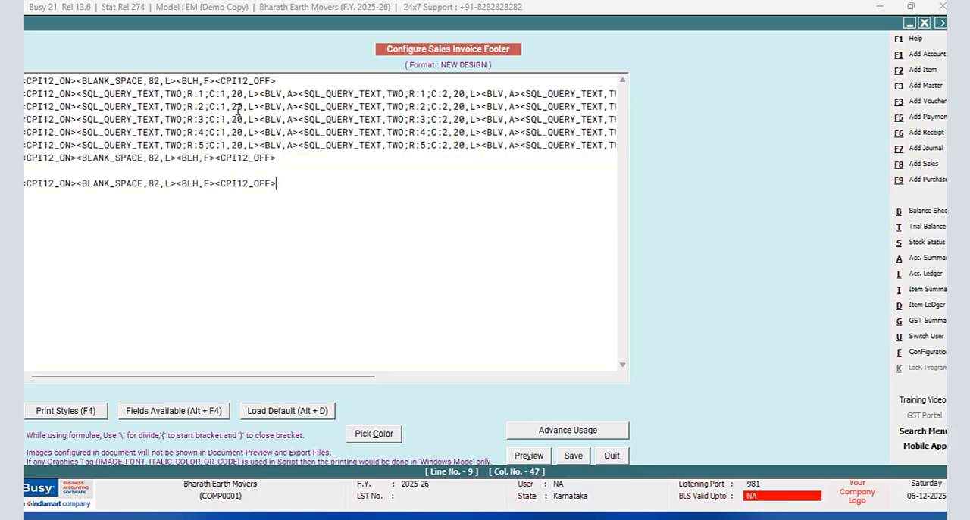
# - Insert an empty line and a second copy of the border line between the first border line and the R:1 line
pyautogui.click(287, 80)
pyautogui.press('Return')
pyautogui.press('Return')
pyautogui.hotkey('ctrl', 'v')
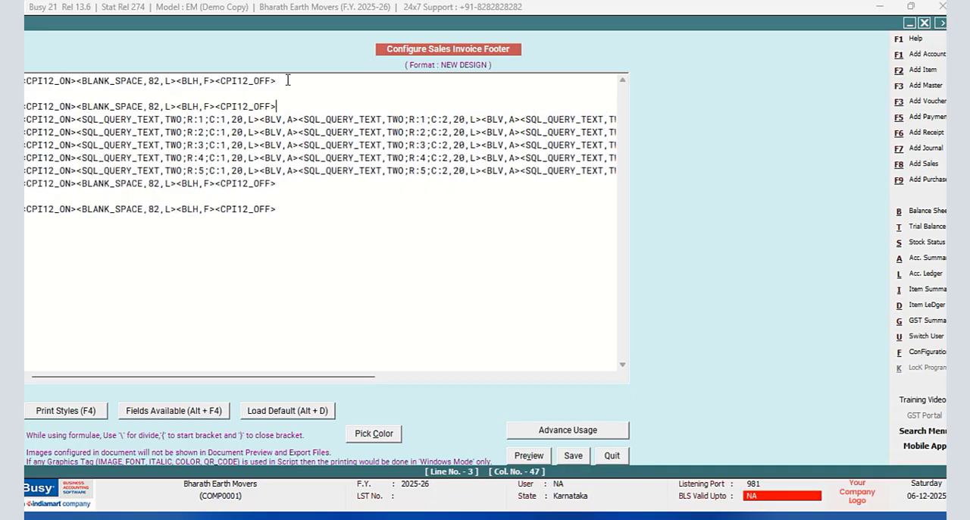
# - Insert the CPI12_ON and CPI12_OFF print style tags on the empty line between the two upper border lines
pyautogui.click(26, 93)
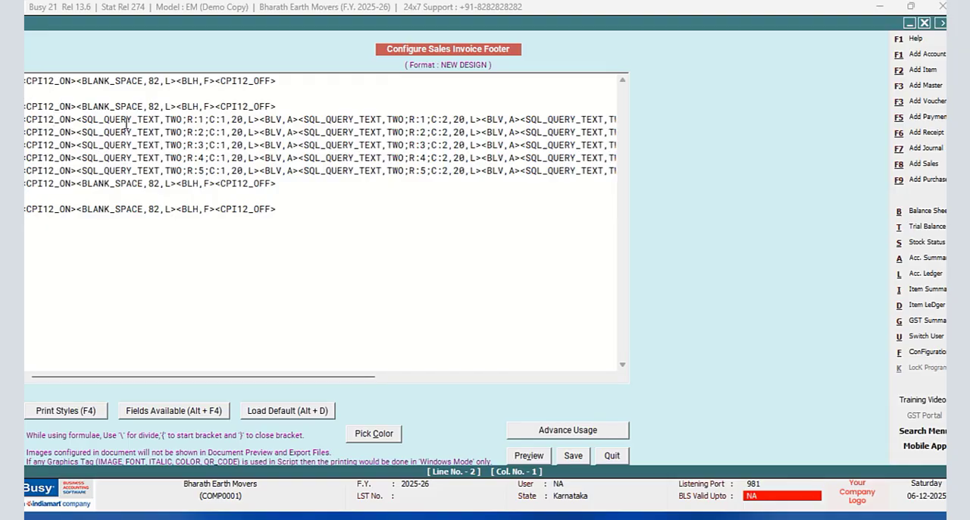
pyautogui.press('F4')
pyautogui.click(808, 188)
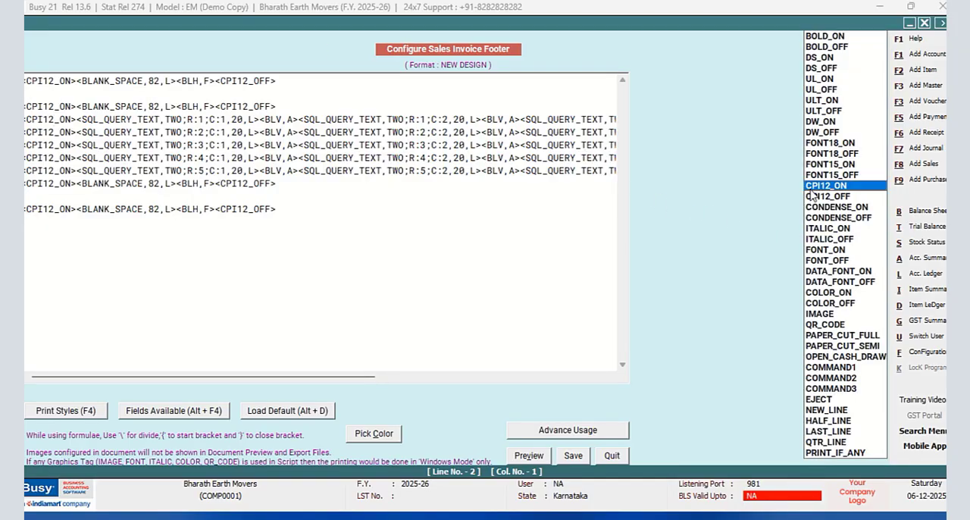
pyautogui.press('Return')
pyautogui.press('F4')
pyautogui.click(811, 196)
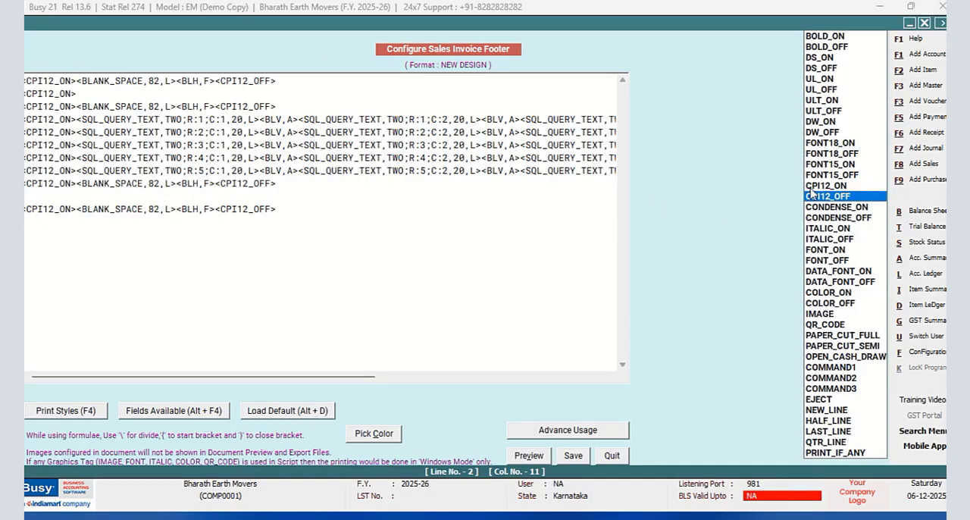
pyautogui.press('Return')
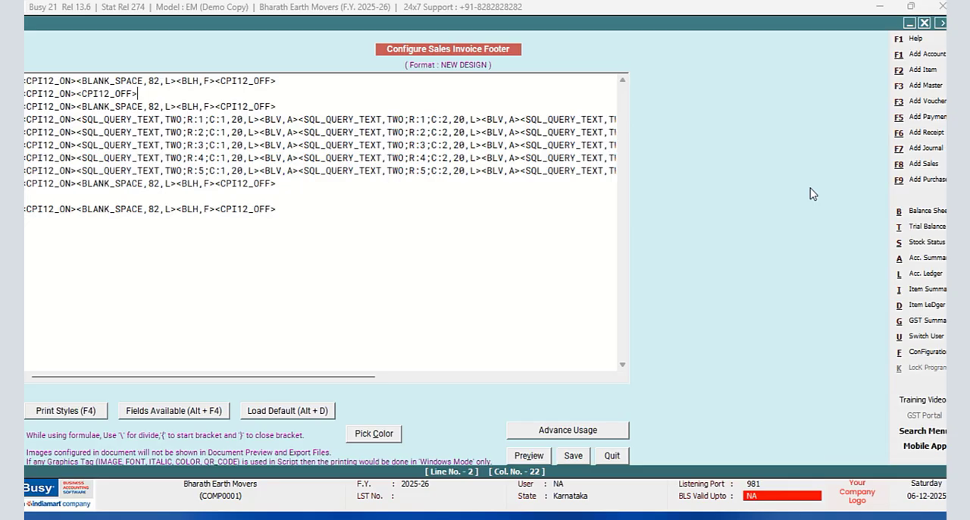
# - Between the CPI12 tags, add the column heading <^Bill No^,20,L> followed by the vertical border <BLV,A>
pyautogui.click(77, 93)
pyautogui.write('<^Bill No')
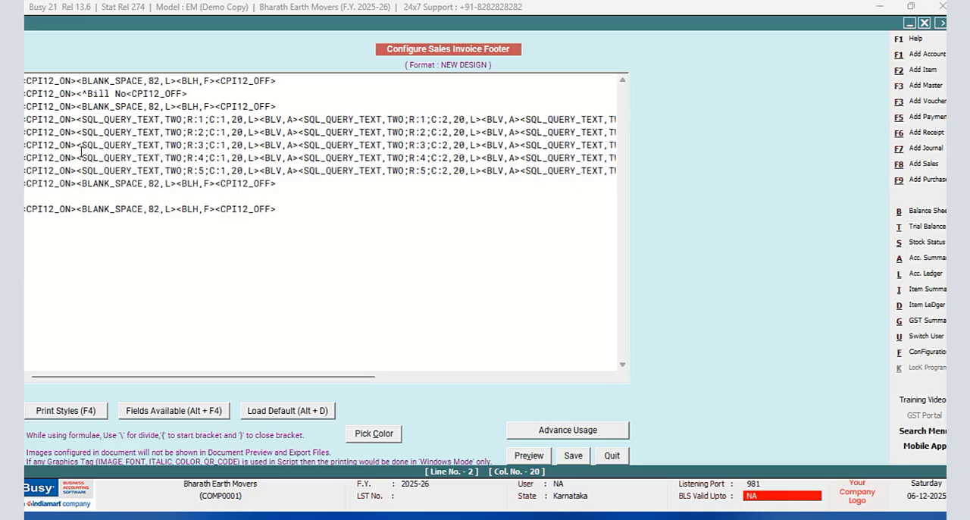
pyautogui.write('^')
pyautogui.write(',20')
pyautogui.write(',L')
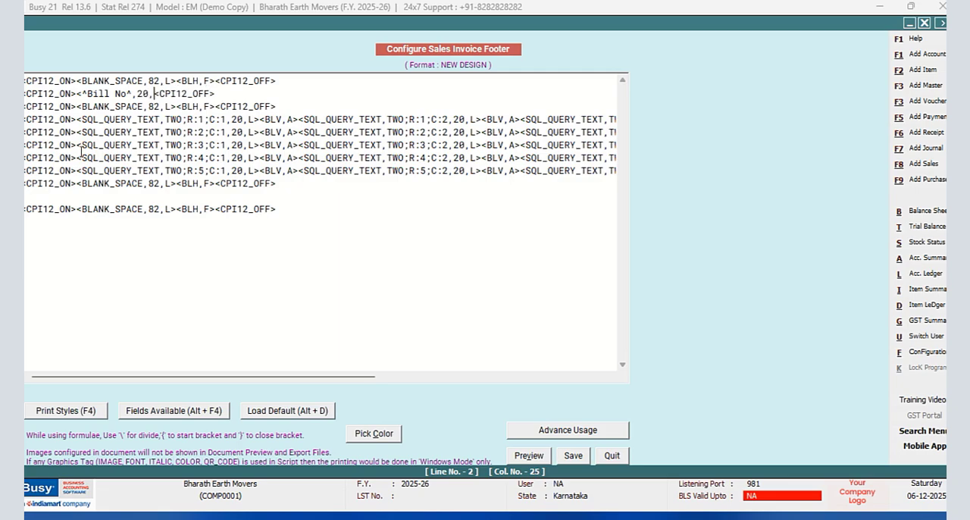
pyautogui.write('><')
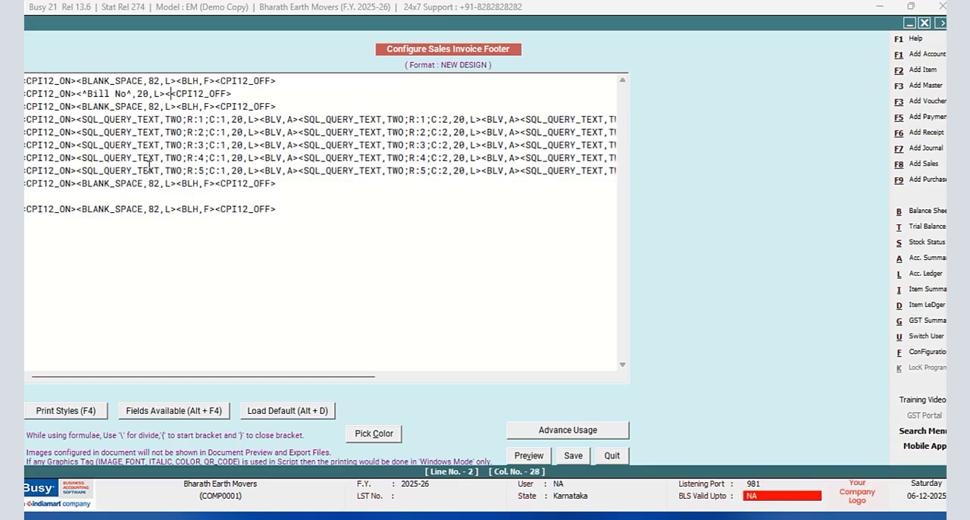
pyautogui.write('BLV')
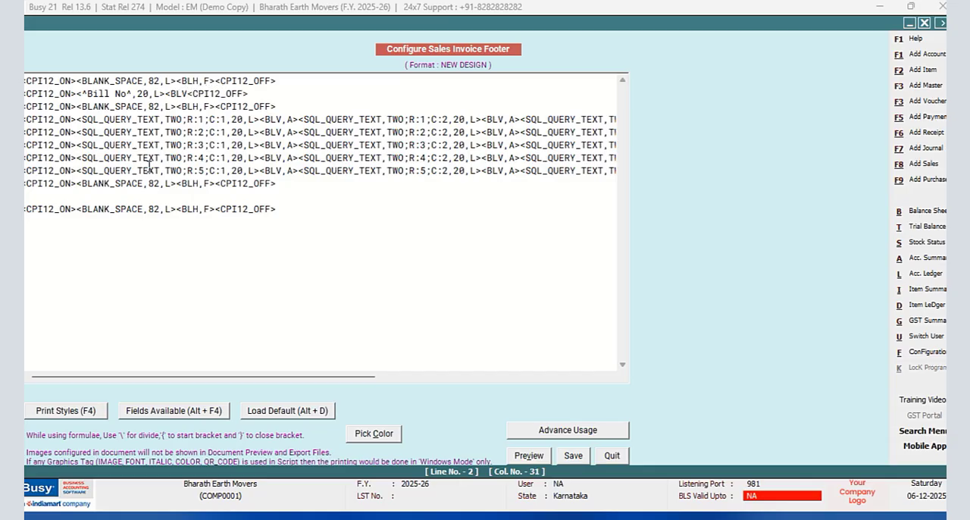
pyautogui.write(',A>')
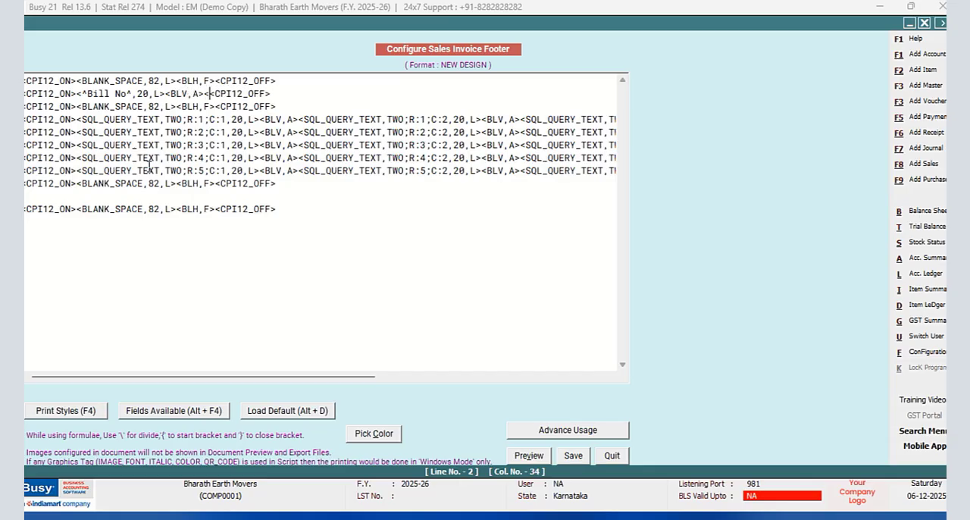
pyautogui.write('<^Date')
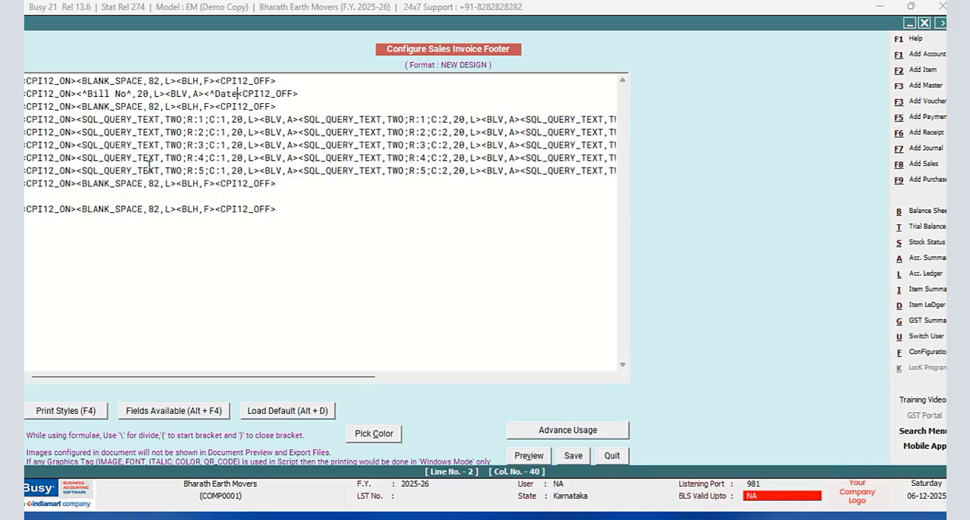
# - Add the heading <^Bill Date^,20,c> after the Bill No border, followed by another BLV,A vertical border
pyautogui.press('BackSpace')
pyautogui.press('BackSpace')
pyautogui.press('BackSpace')
pyautogui.press('BackSpace')
pyautogui.write('b')
pyautogui.press('BackSpace')
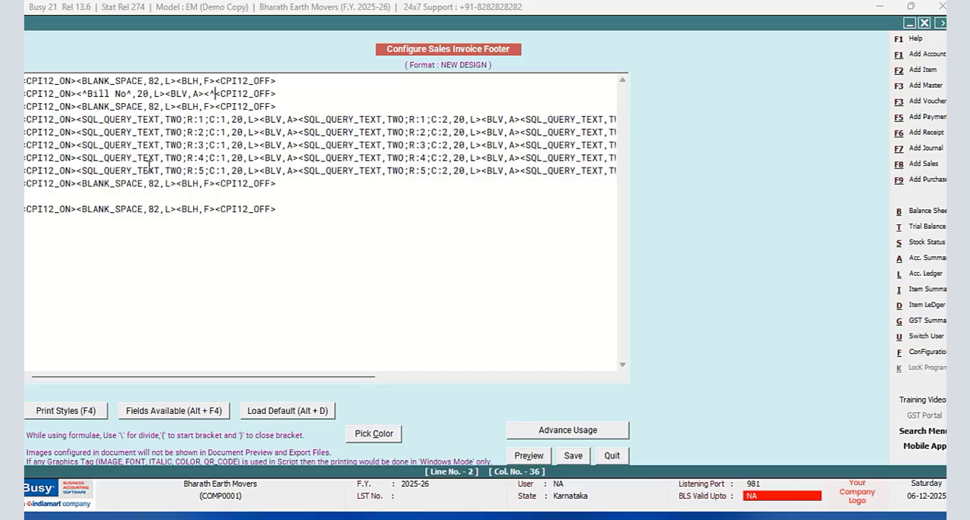
pyautogui.write('Bill Date')
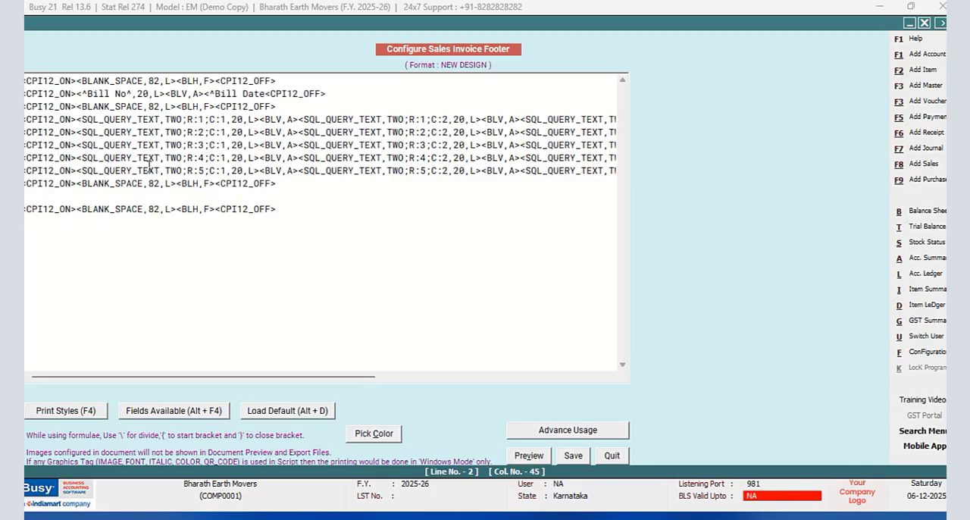
pyautogui.write('^,20,c')
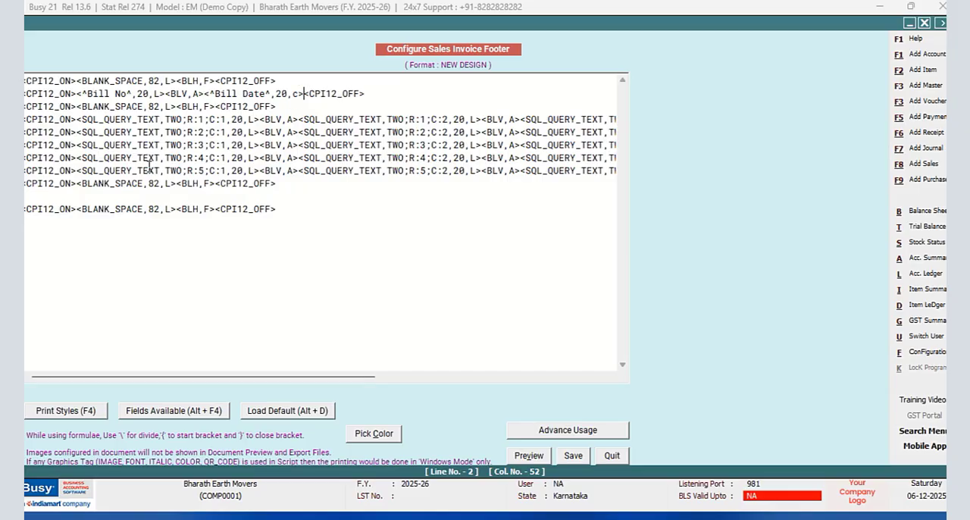
pyautogui.write('><BLV,A><^DUE')
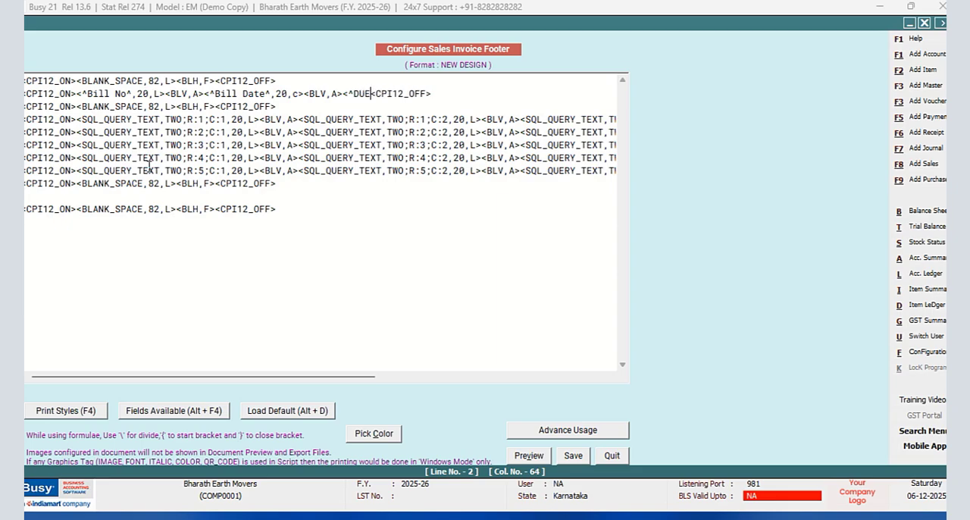
pyautogui.write(' DATE^,')
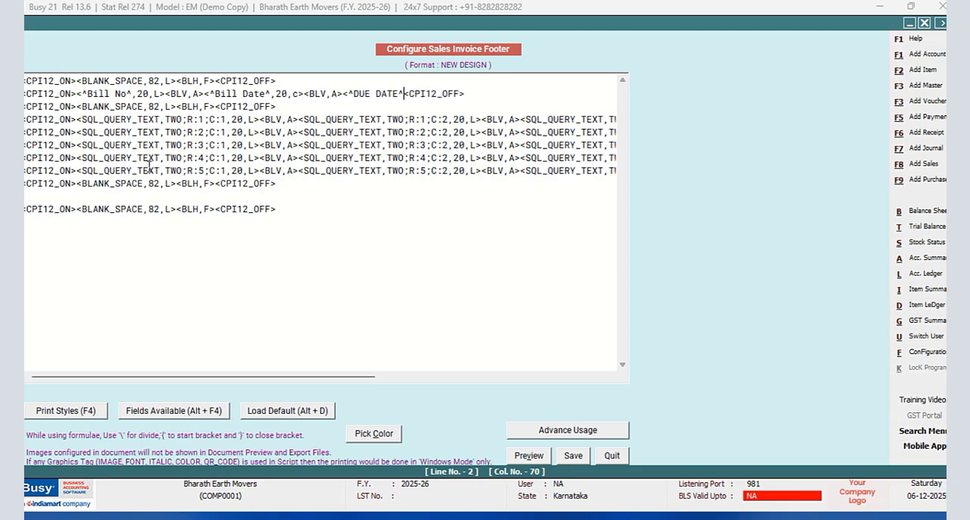
pyautogui.write('20,C')
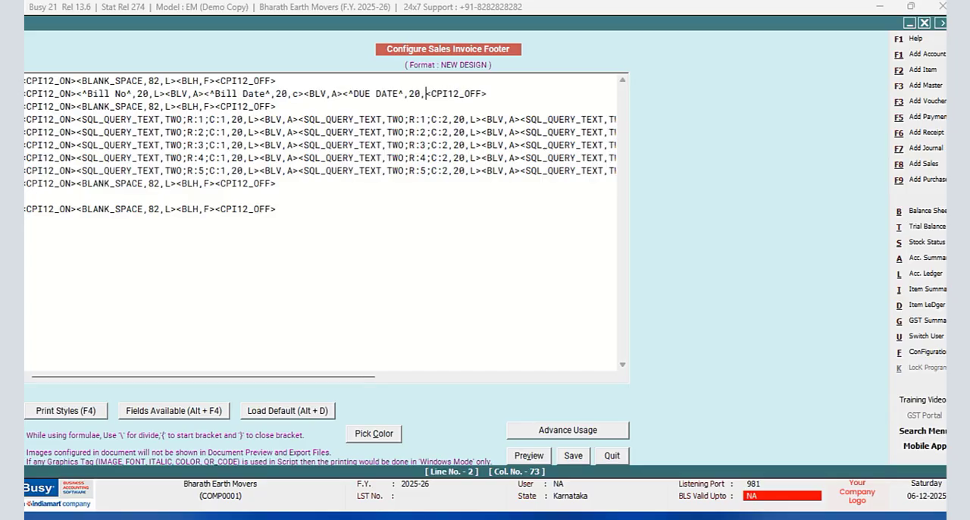
pyautogui.write('><')
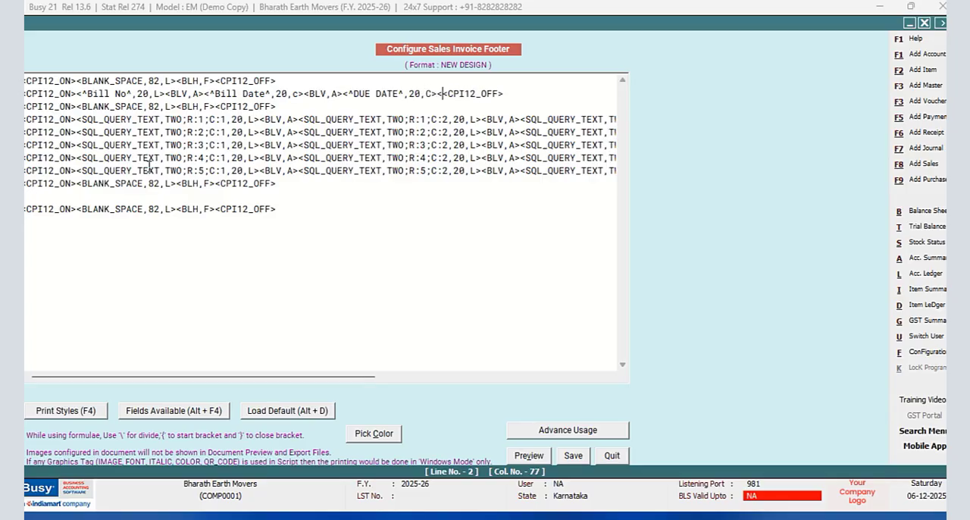
pyautogui.write('BLV,A')
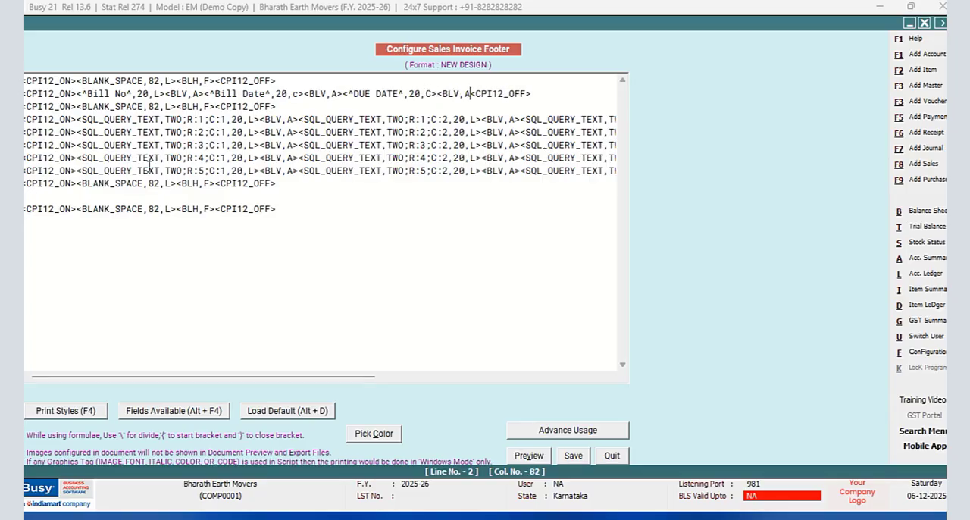
pyautogui.write('><')
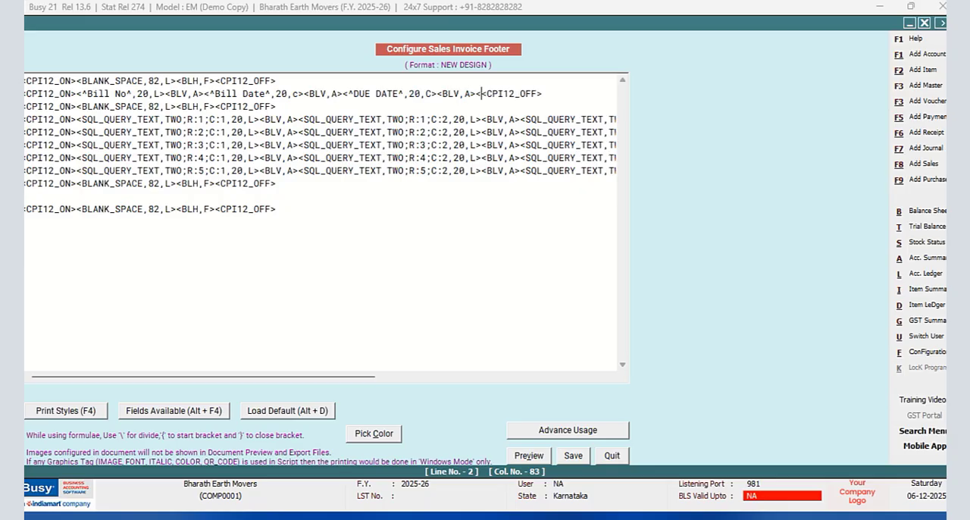
pyautogui.write('^')
pyautogui.write('PENDING AMO')
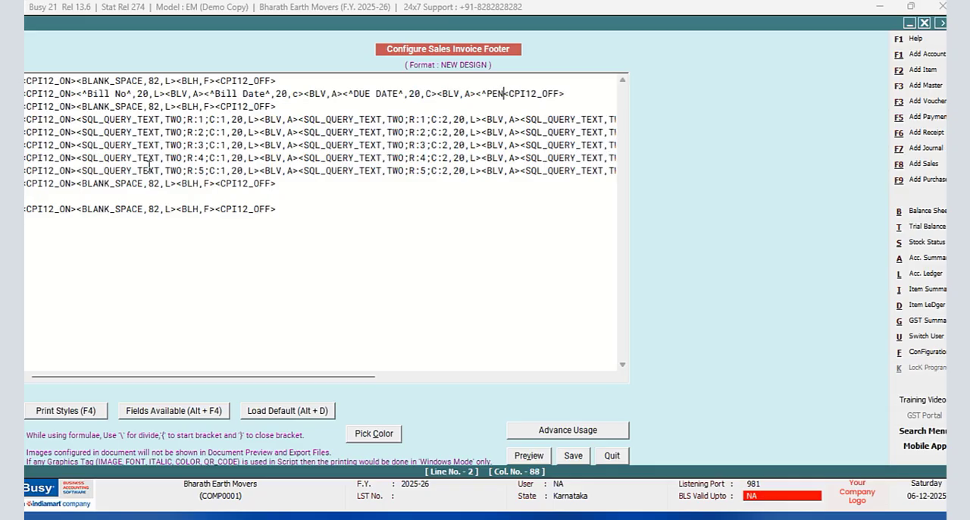
pyautogui.write('UNT')
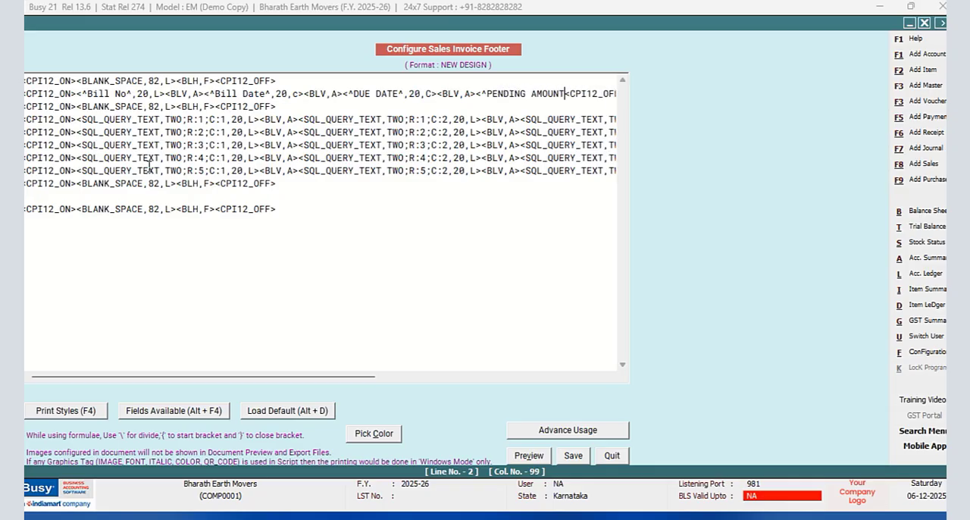
# - Add the heading <^PENDING AMOUNT^,12,C> as the last column of the heading line and save the footer
pyautogui.moveTo(308, 376); pyautogui.dragTo(436, 343)
pyautogui.write('^,12')
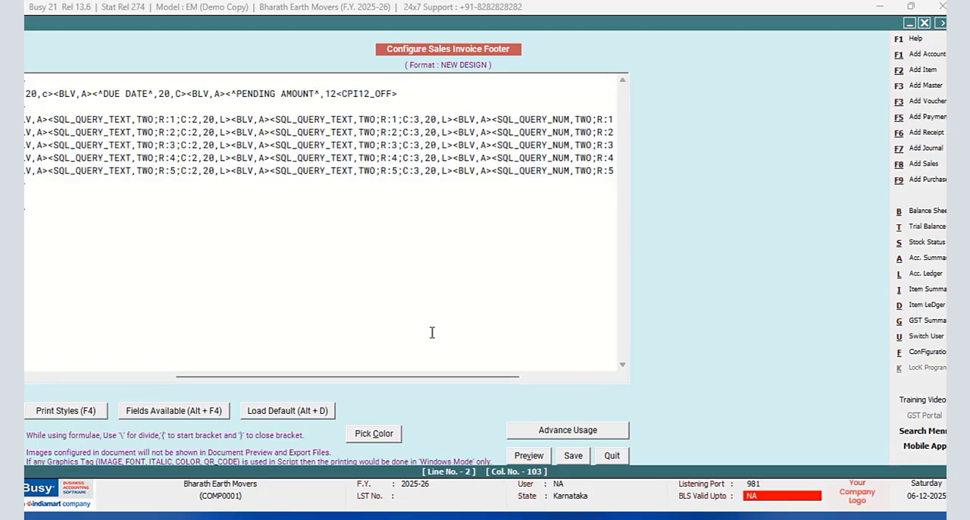
pyautogui.write(',C>')
pyautogui.click(573, 456)
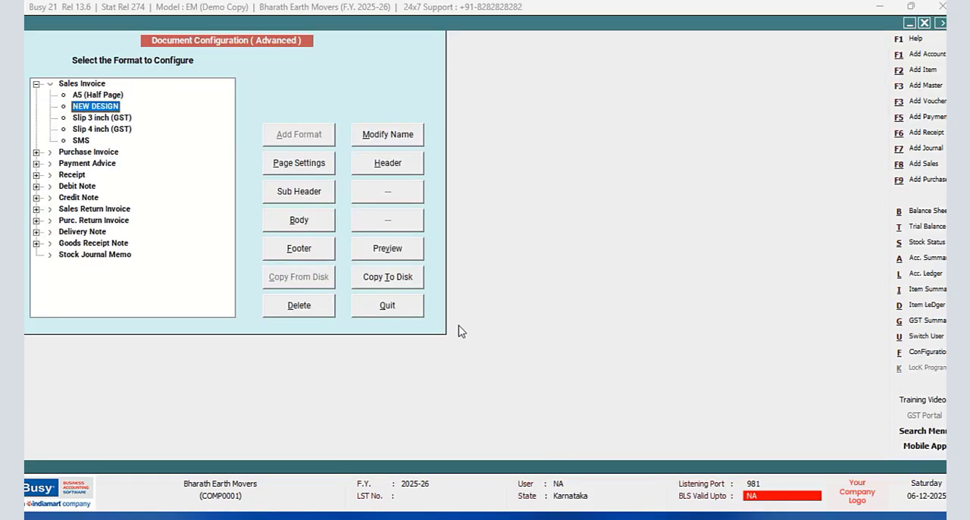
# - Leave the document configuration, print-preview a sales voucher in the NEW DESIGN format, and enlarge the preview to 80%
pyautogui.click(394, 316)
pyautogui.click(143, 211)
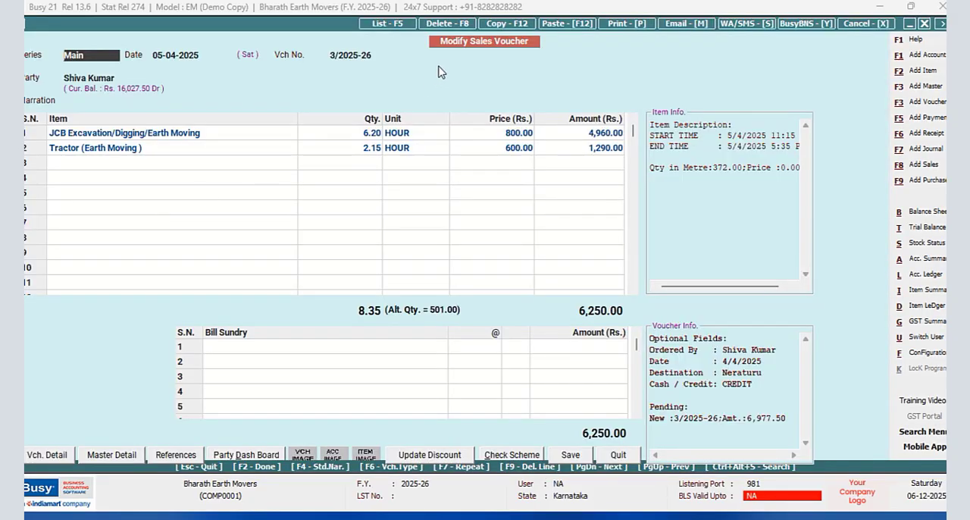
pyautogui.click(622, 27)
pyautogui.click(443, 277)
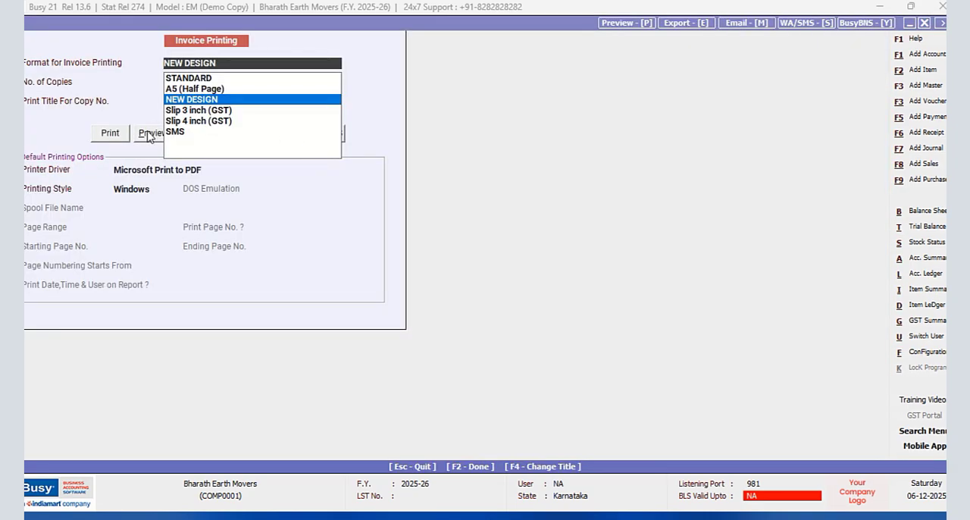
pyautogui.click(153, 133)
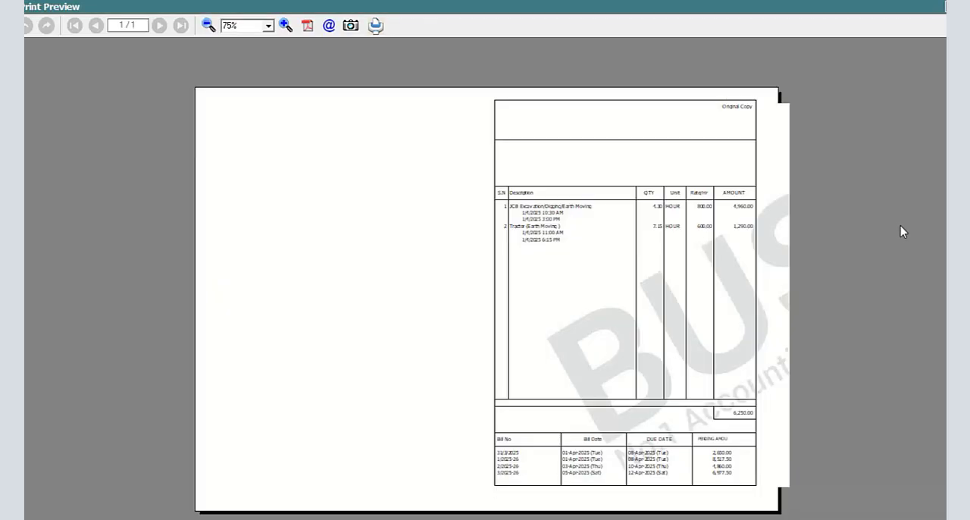
pyautogui.click(285, 25)
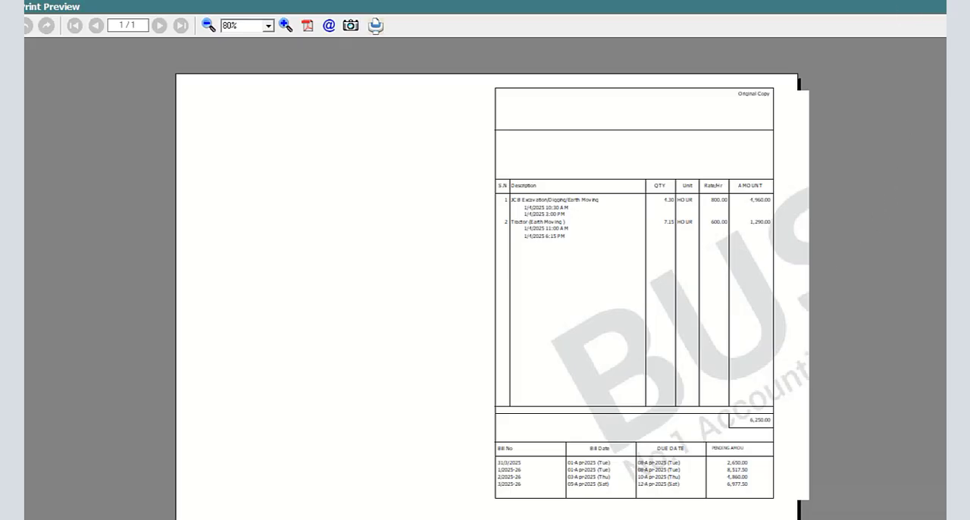
# - Leave the print preview and open the body configuration of the NEW DESIGN sales invoice format in advanced document printing
pyautogui.click(950, 7)
pyautogui.click(923, 353)
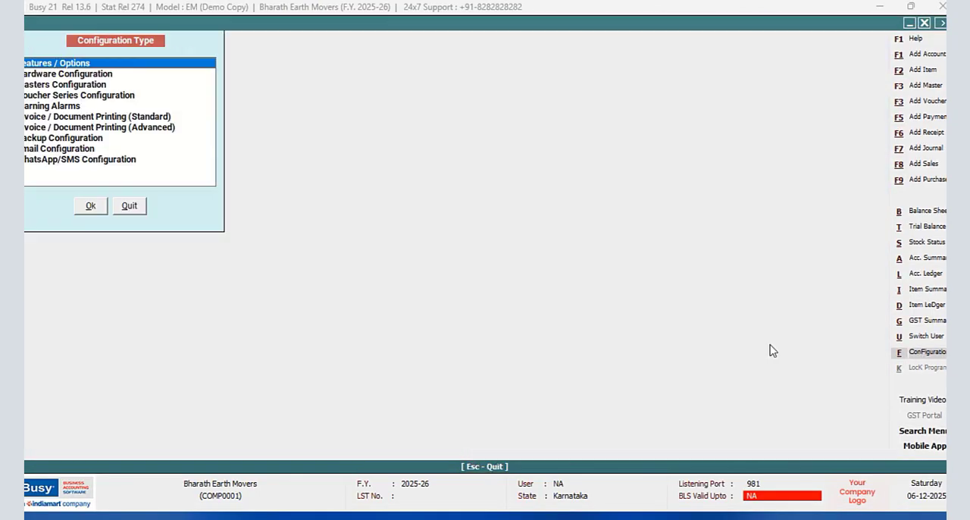
pyautogui.click(150, 127)
pyautogui.click(91, 207)
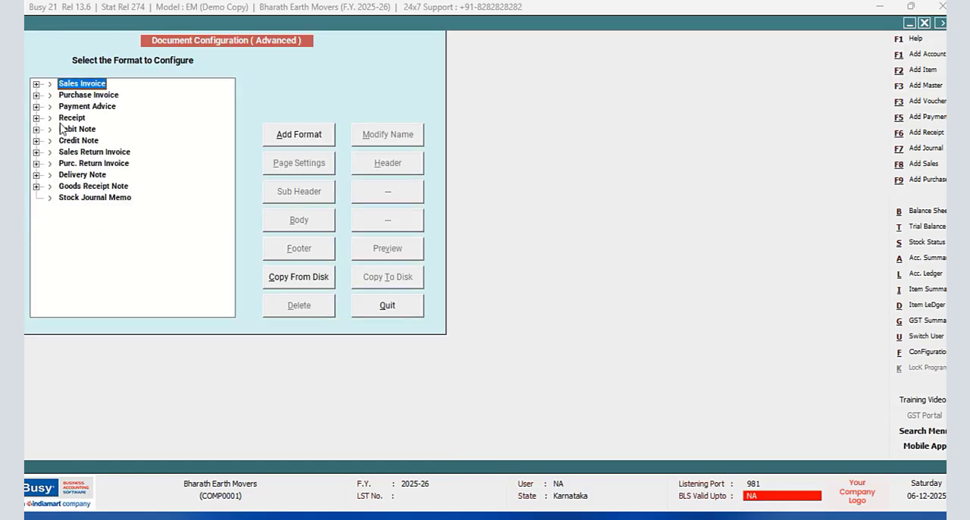
pyautogui.click(35, 84)
pyautogui.click(77, 109)
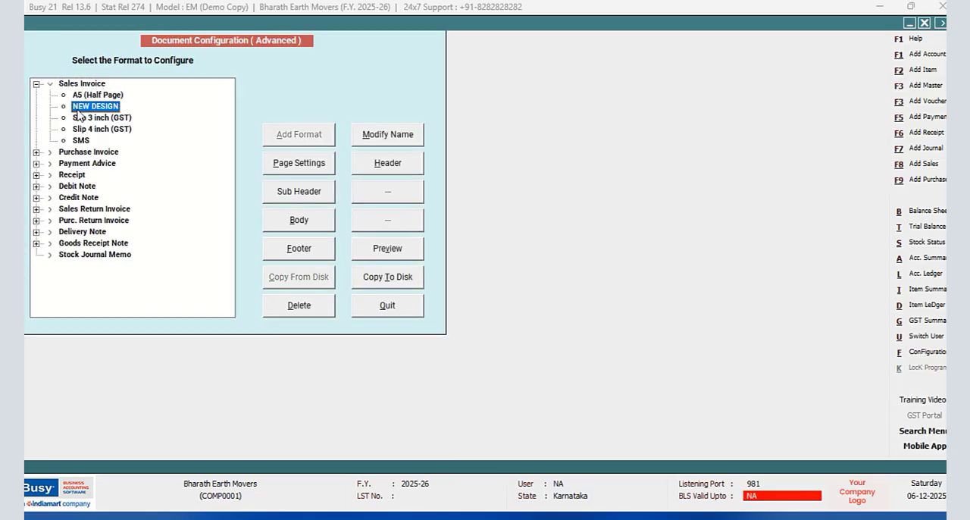
pyautogui.click(298, 222)
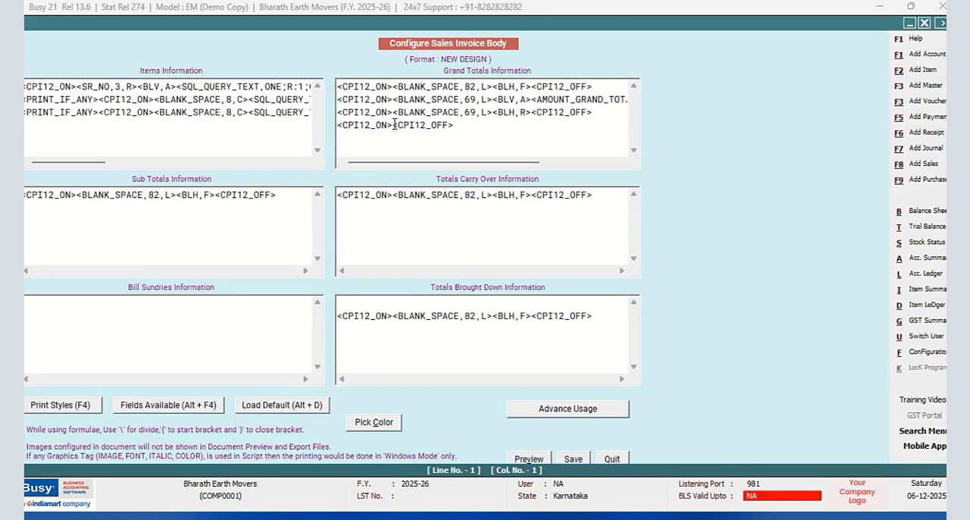
# - Insert the TRAN_CUR_STRING field between the CPI12 tags on the fourth line of the Grand Totals Information
pyautogui.click(393, 124)
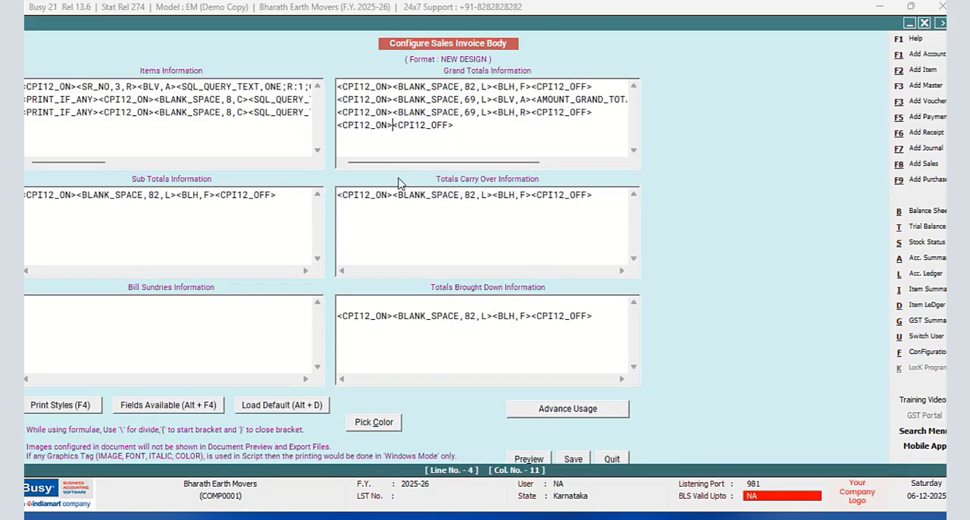
pyautogui.hotkey('alt', 'F4')
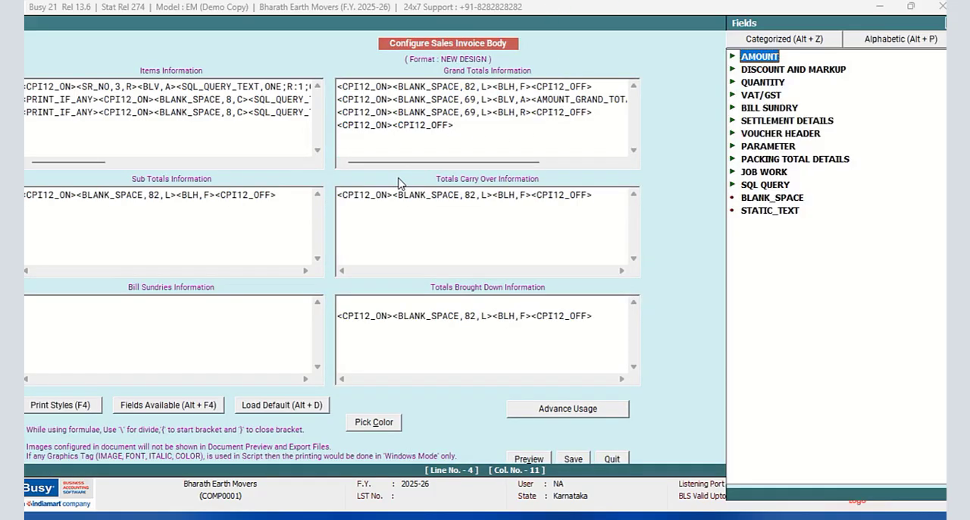
pyautogui.click(892, 40)
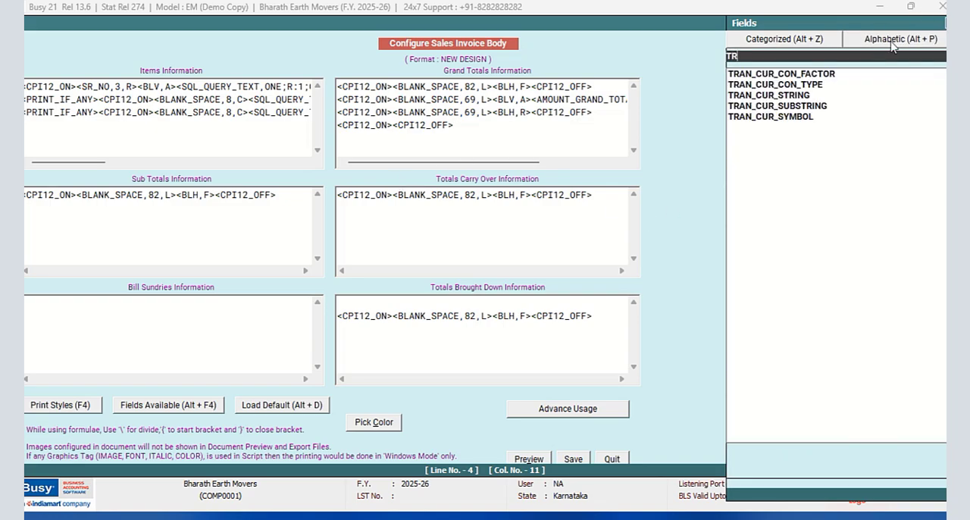
pyautogui.click(796, 111)
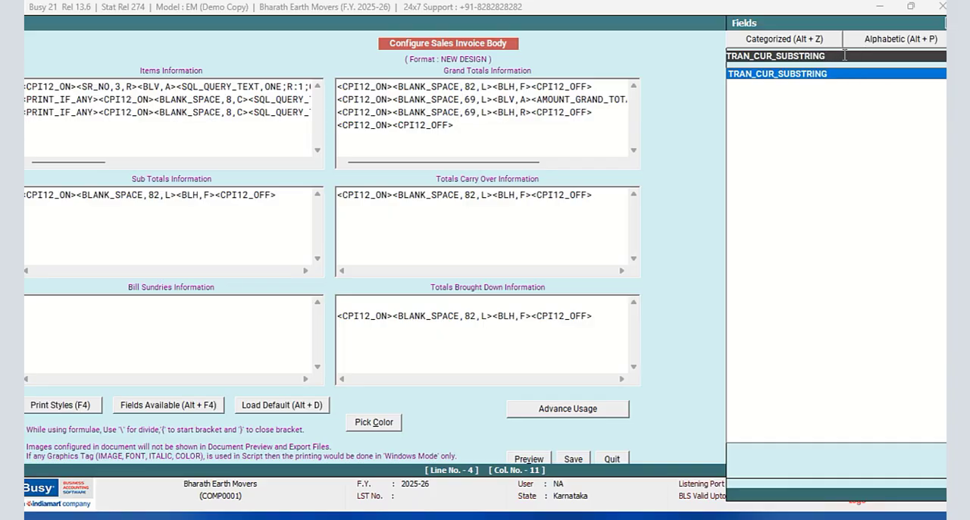
pyautogui.press('BackSpace')
pyautogui.press('BackSpace')
pyautogui.press('BackSpace')
pyautogui.press('BackSpace')
pyautogui.press('BackSpace')
pyautogui.press('BackSpace')
pyautogui.press('BackSpace')
pyautogui.press('BackSpace')
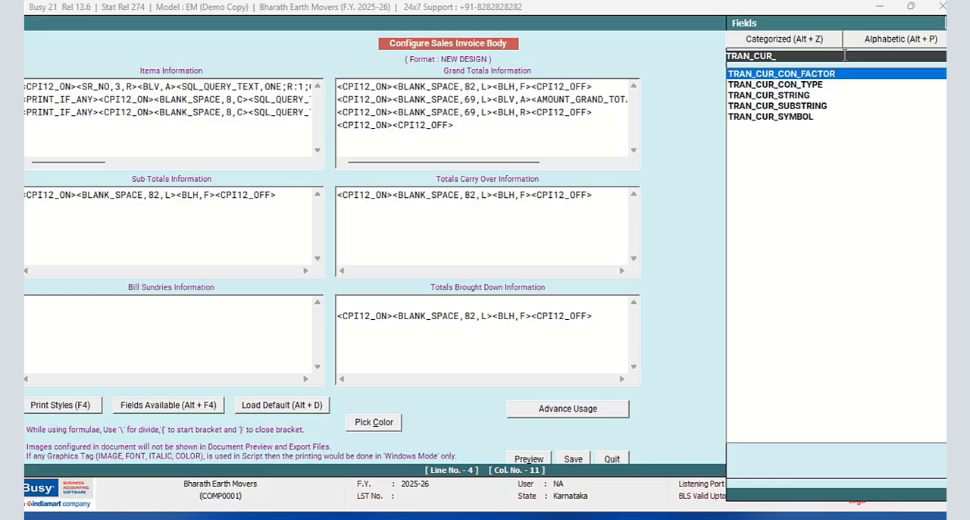
pyautogui.click(764, 96)
pyautogui.press('Return')
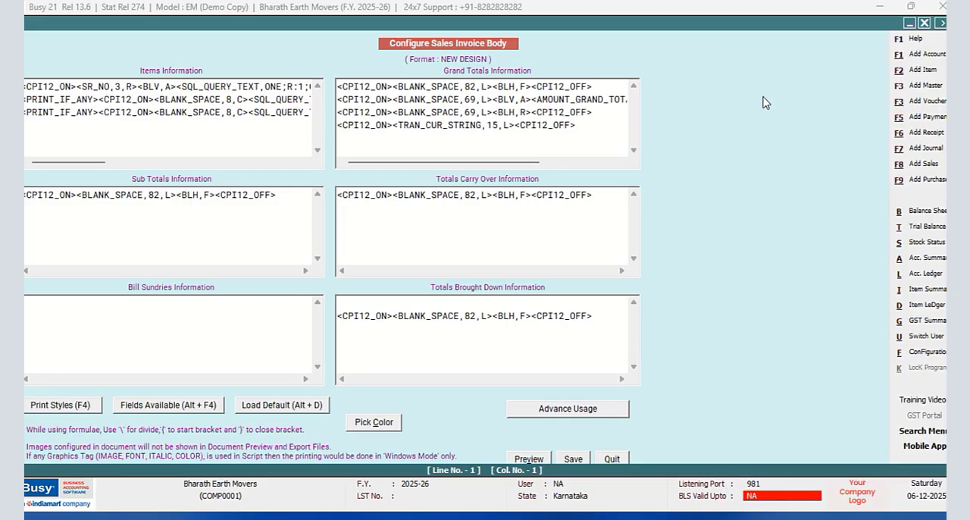
# - Set the TRAN_CUR_STRING field's width to 8 and its alignment to C
pyautogui.click(498, 125)
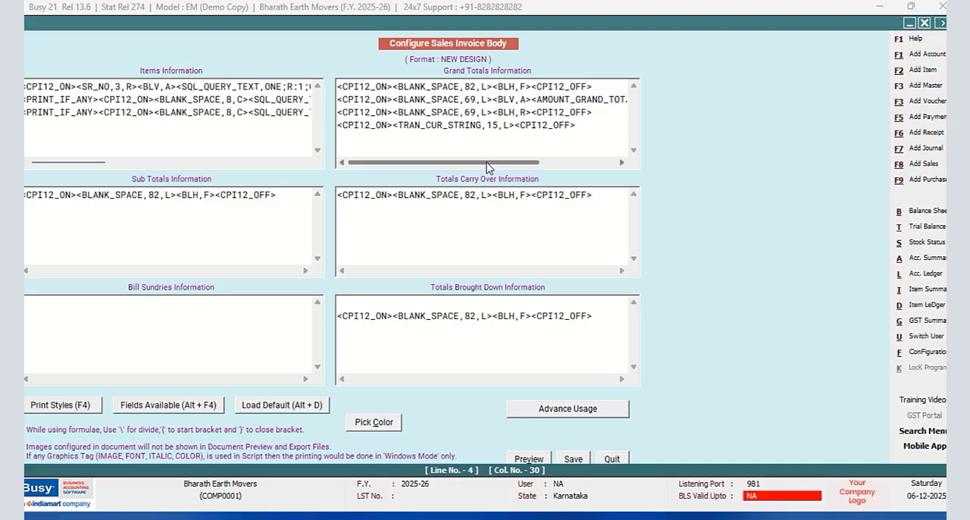
pyautogui.press('BackSpace')
pyautogui.press('BackSpace')
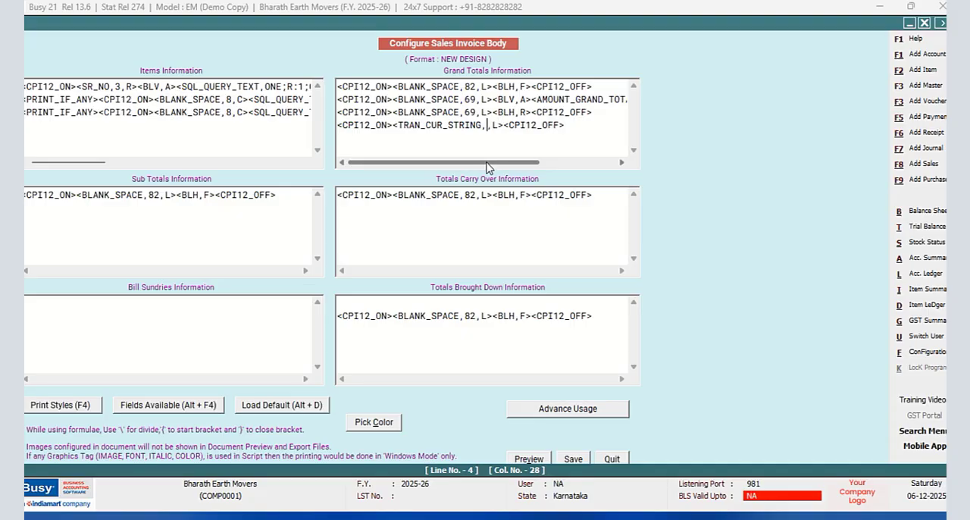
pyautogui.write('8,')
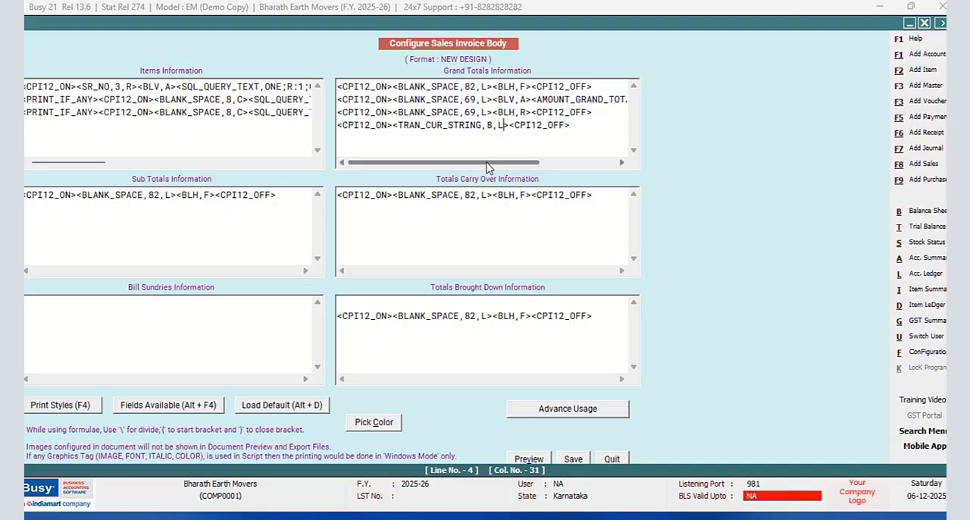
pyautogui.press('BackSpace')
pyautogui.write('C')
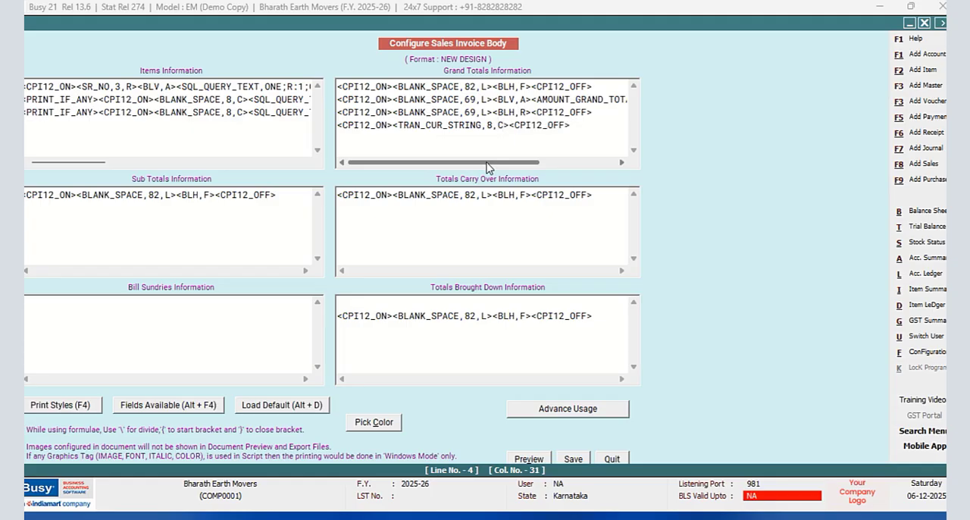
# - Insert the AMOUNT_GRAND_TOTAL field directly after the TRAN_CUR_STRING field on the fourth Grand Totals line
pyautogui.click(508, 125)
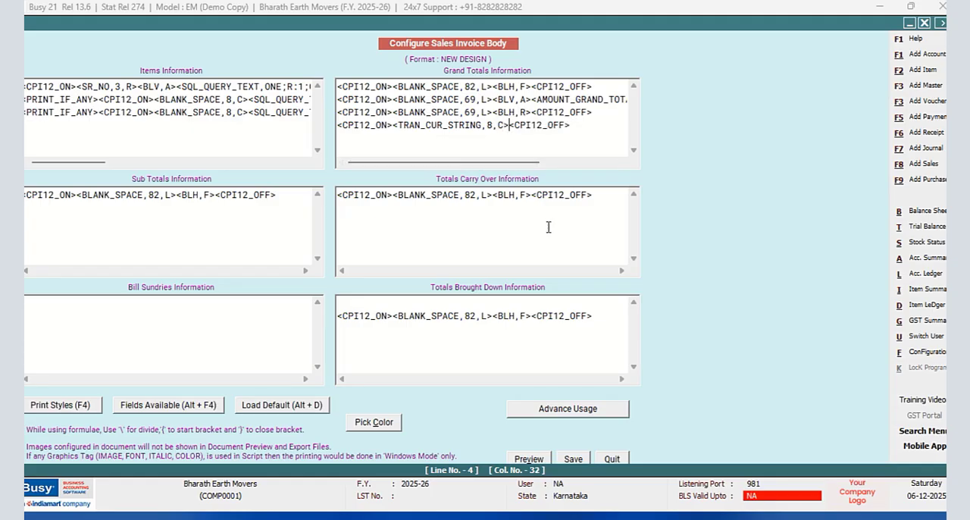
pyautogui.hotkey('alt', 'F4')
pyautogui.press('Escape')
pyautogui.write('<AMOUNT_GRAND_TOTAL,16.2,R>')
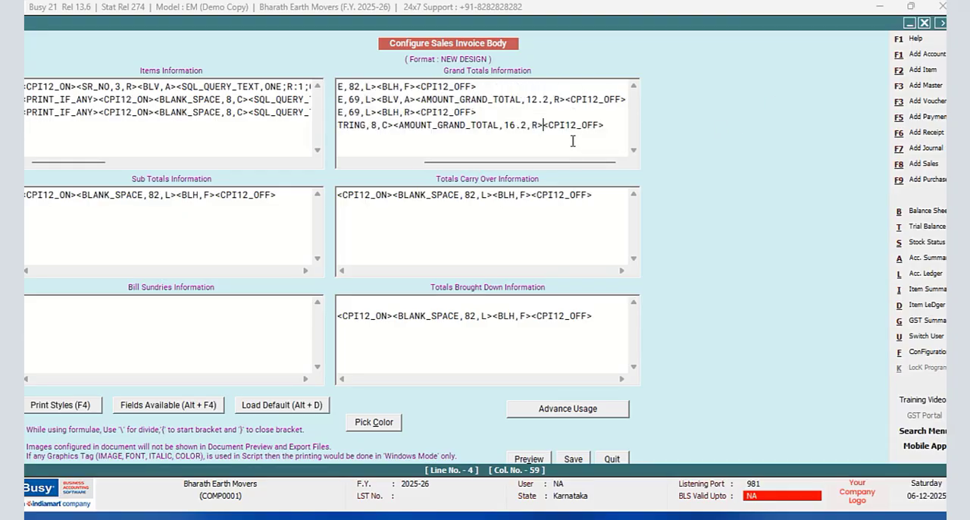
# - Change the fourth line's AMOUNT_GRAND_TOTAL format to #W74 with alignment L so the amount prints in words
pyautogui.click(504, 125)
pyautogui.write('#W')
pyautogui.click(538, 126)
pyautogui.press('BackSpace')
pyautogui.press('BackSpace')
pyautogui.press('BackSpace')
pyautogui.press('BackSpace')
pyautogui.write('74')
pyautogui.press('Right')
pyautogui.press('BackSpace')
pyautogui.write('L')
# - Enclose the currency string and grand total fields in BOLD_ON and BOLD_OFF tags, and save the invoice body
pyautogui.moveTo(465, 163); pyautogui.dragTo(381, 167)
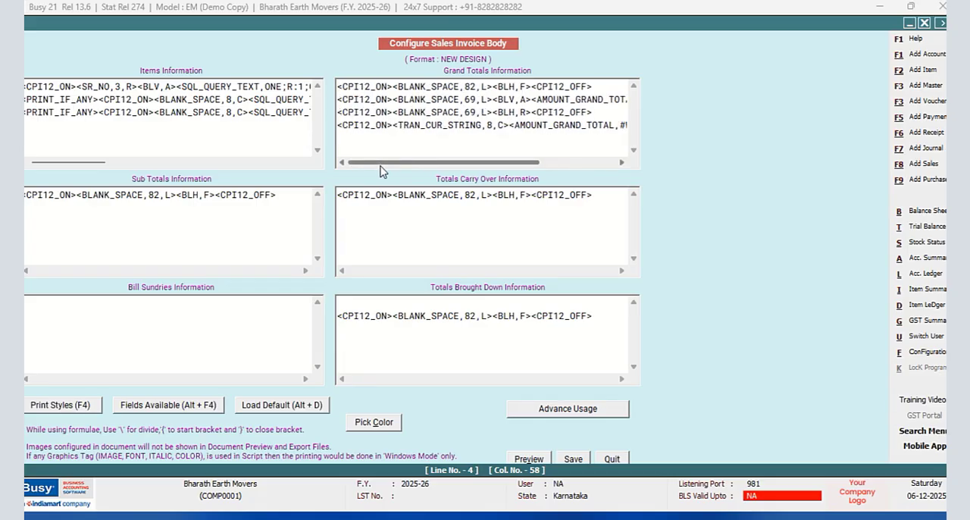
pyautogui.click(393, 125)
pyautogui.press('F4')
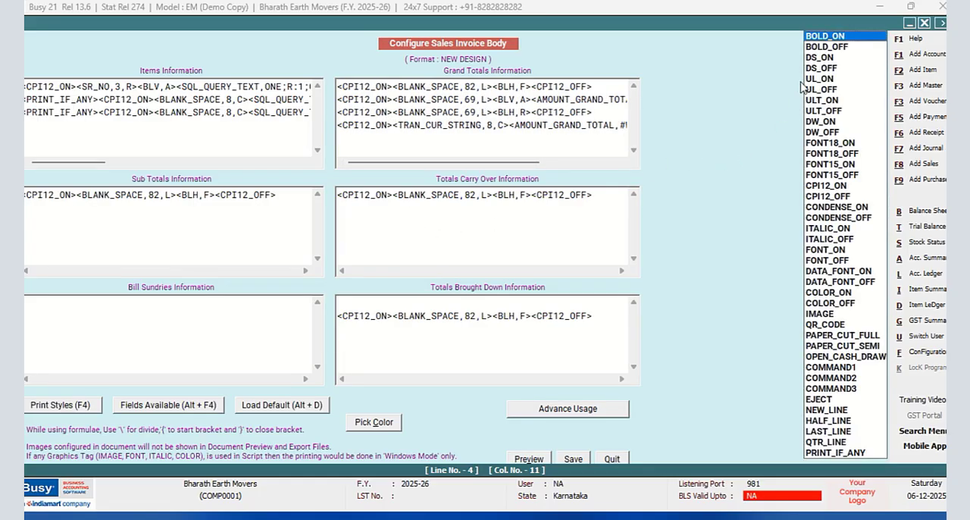
pyautogui.press('Return')
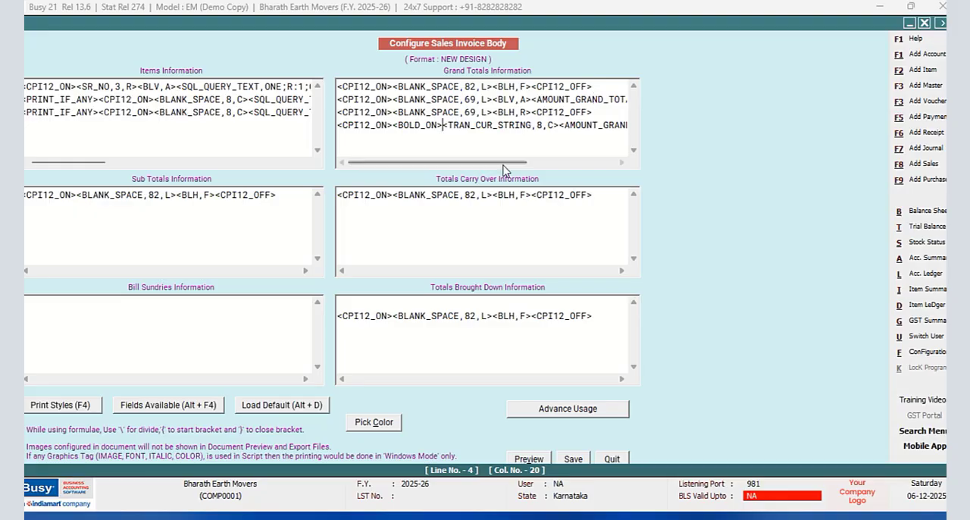
pyautogui.moveTo(504, 164); pyautogui.dragTo(613, 168)
pyautogui.click(565, 125)
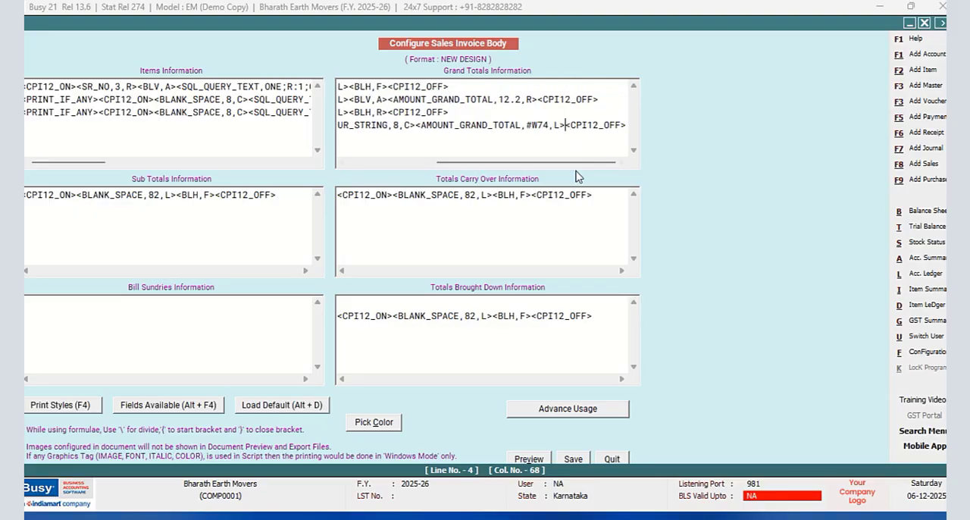
pyautogui.press('F4')
pyautogui.click(824, 47)
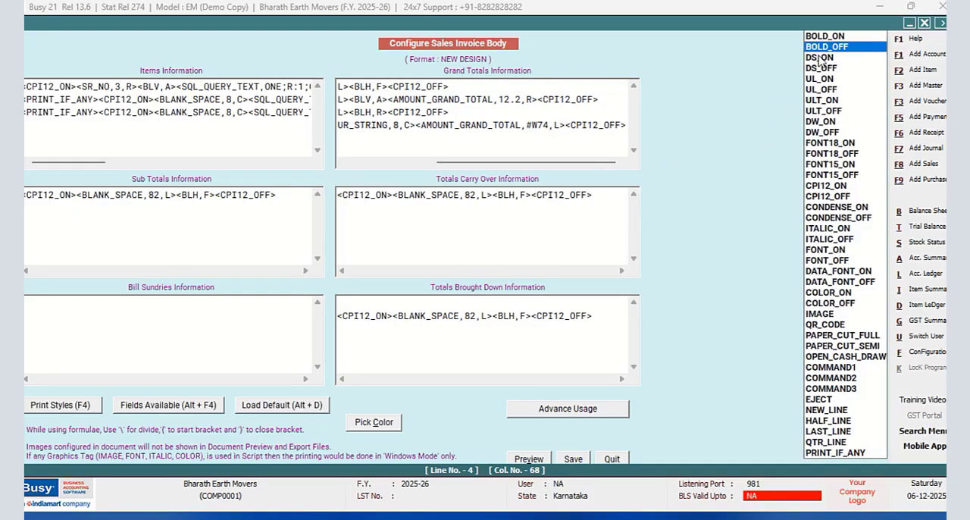
pyautogui.press('Return')
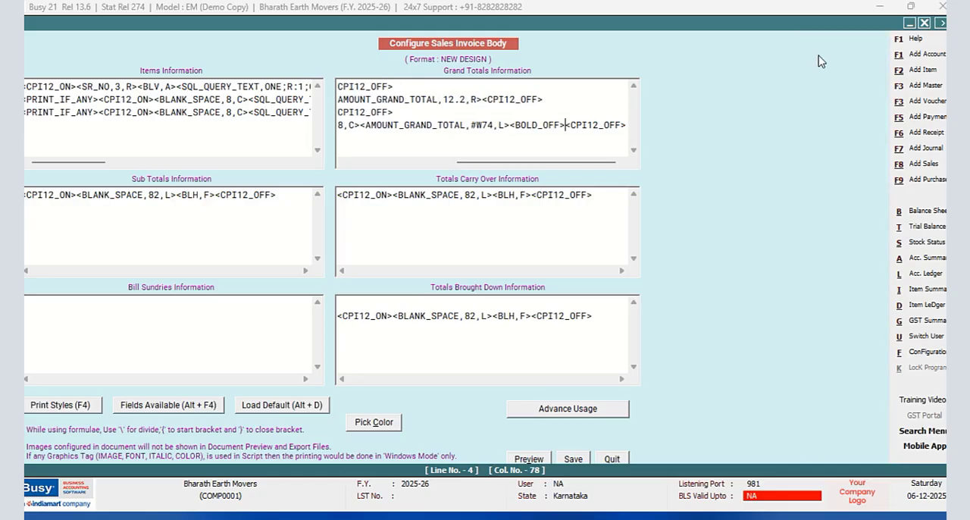
pyautogui.click(573, 459)
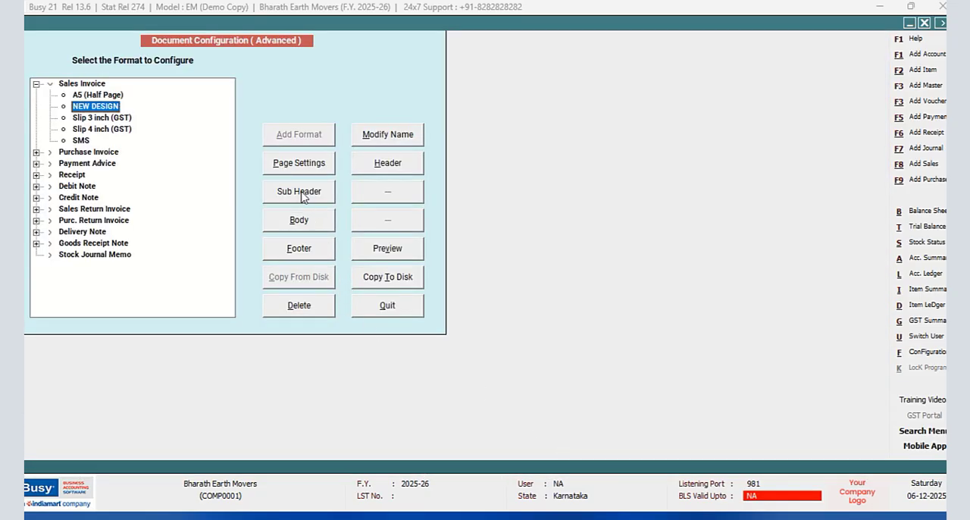
# - Open the NEW DESIGN footer and add a <CPI12_ON><CPI12_OFF> tag pair on a new line below the last border line
pyautogui.click(297, 251)
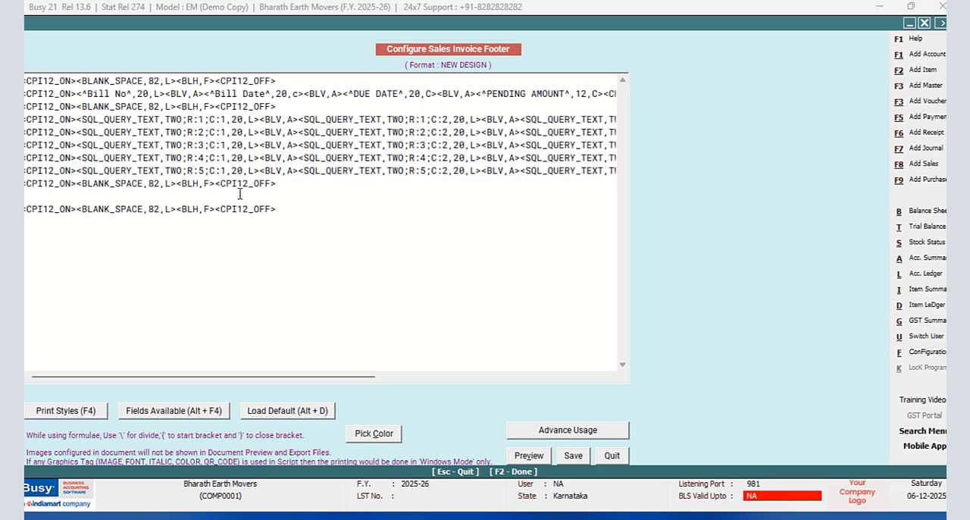
pyautogui.click(292, 217)
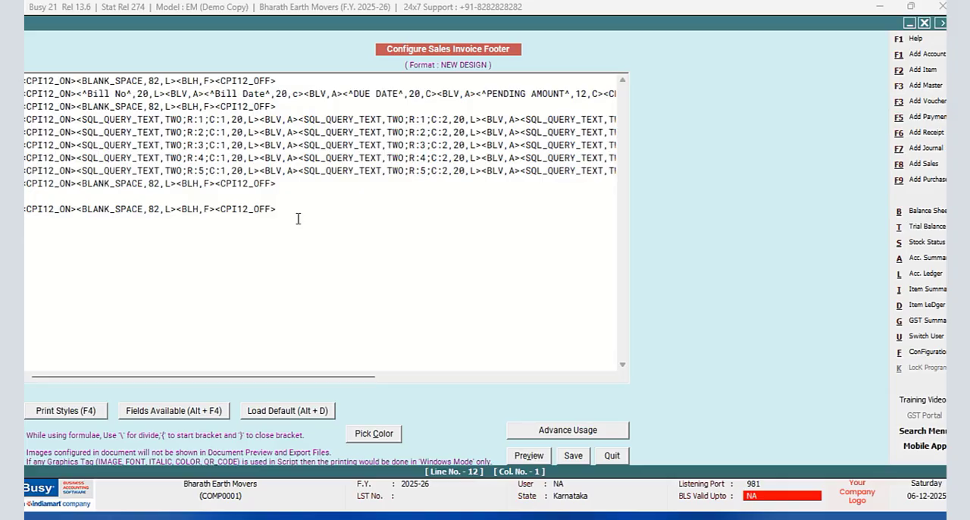
pyautogui.press('F4')
pyautogui.click(831, 186)
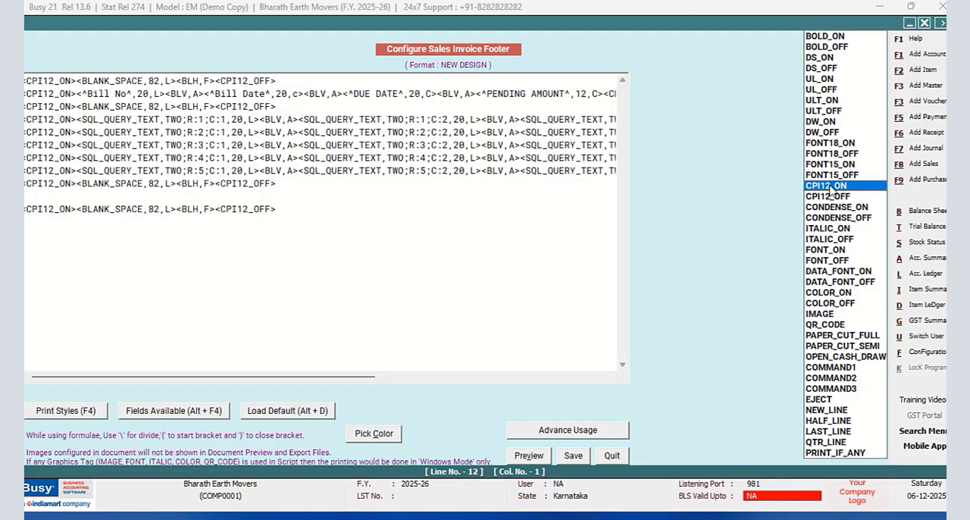
pyautogui.press('Return')
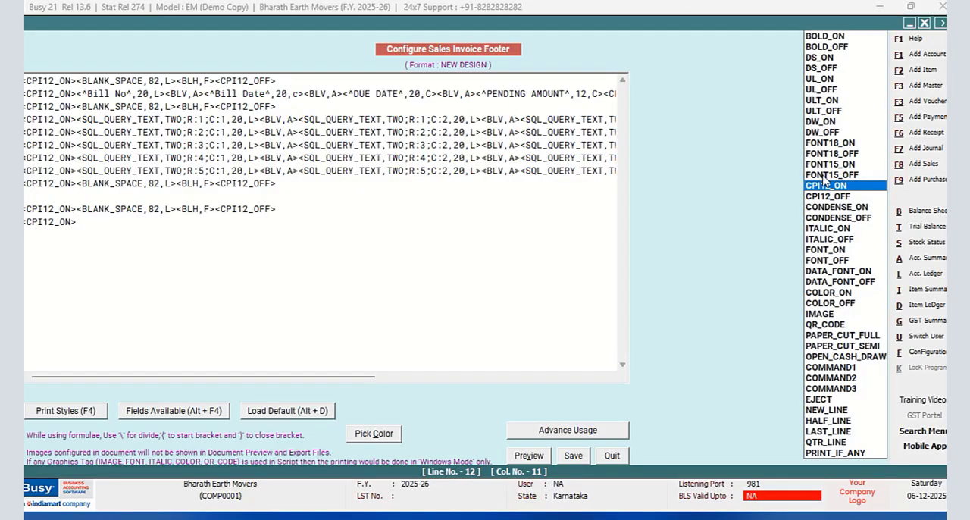
pyautogui.press('Down')
pyautogui.press('Return')
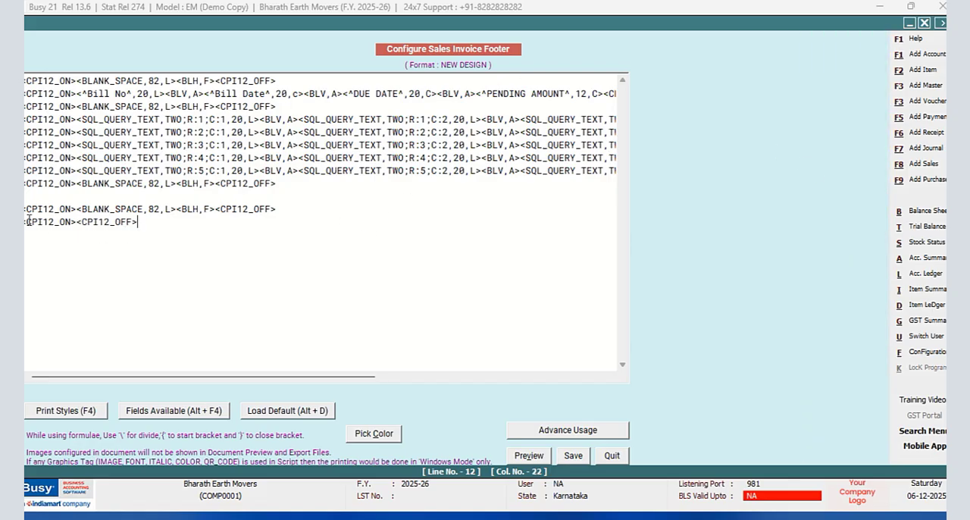
# - Enter the signature text <^for Bharath Earth Movers^,82,R> between the new line's CPI12 tags
pyautogui.click(75, 222)
pyautogui.write('<')
pyautogui.write('^')
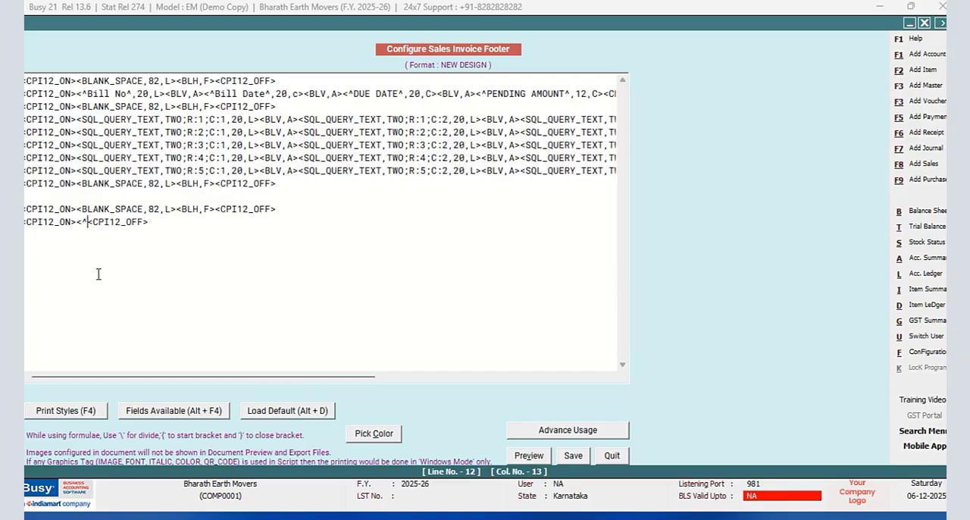
pyautogui.write('for')
pyautogui.write(' Bharath E')
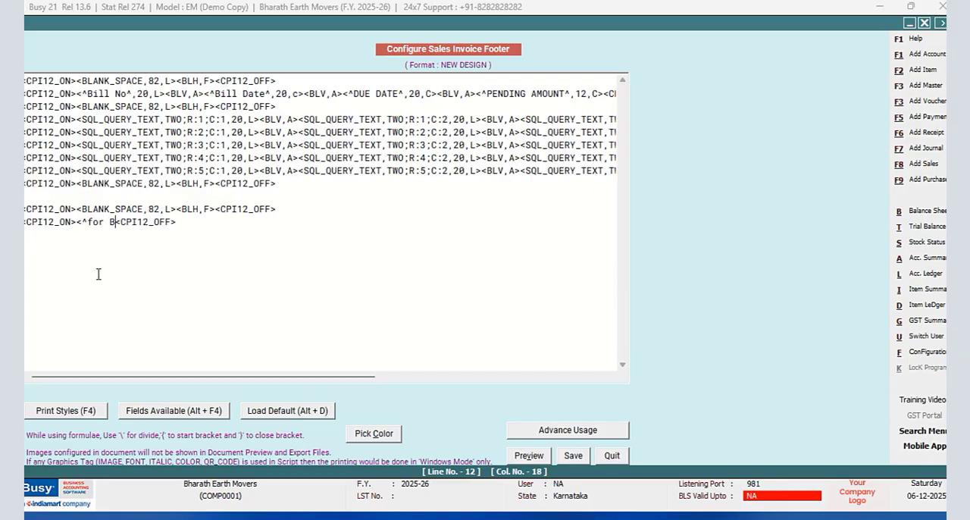
pyautogui.write('arth Mover')
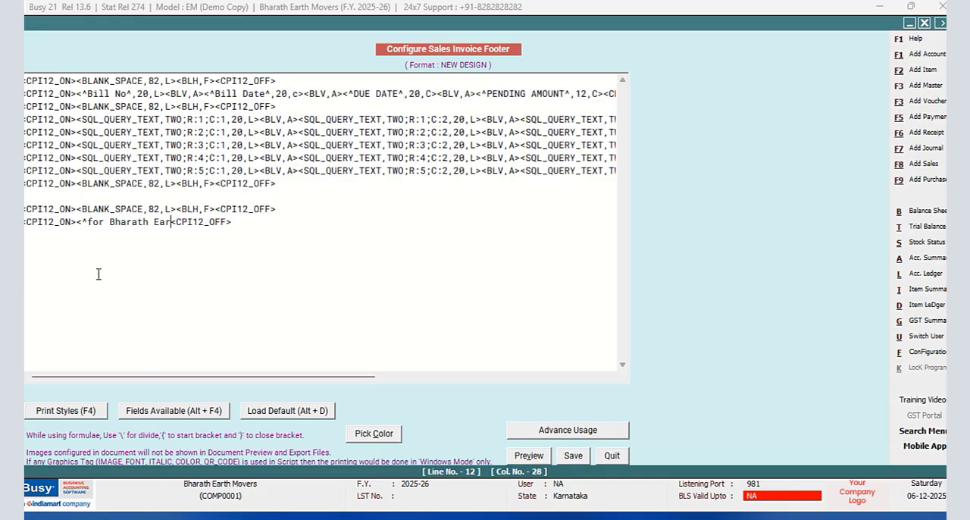
pyautogui.write('s')
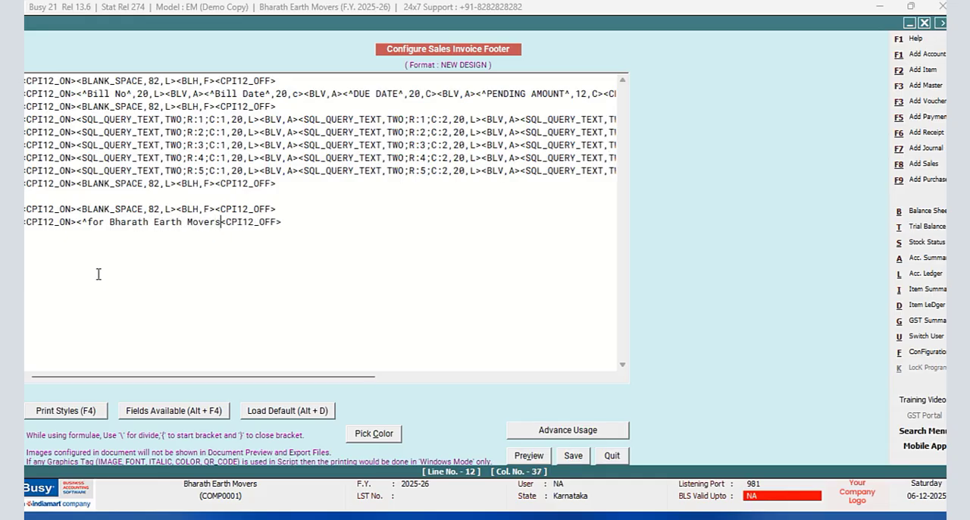
pyautogui.write('^,82,R>')
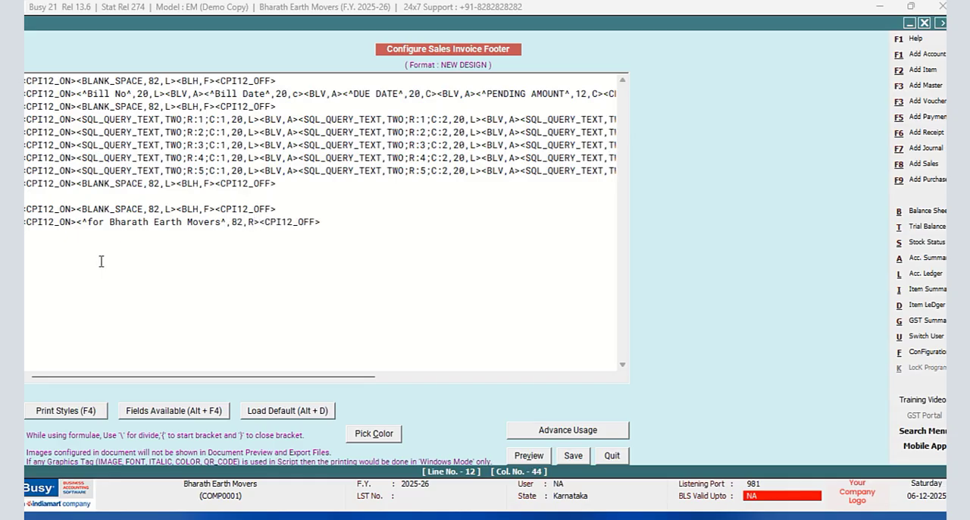
# - Duplicate the <^for Bharath Earth Movers^,82,R> signature line, including its CPI12 tags, three lines below in the footer
pyautogui.click(340, 225)
pyautogui.press('Return')
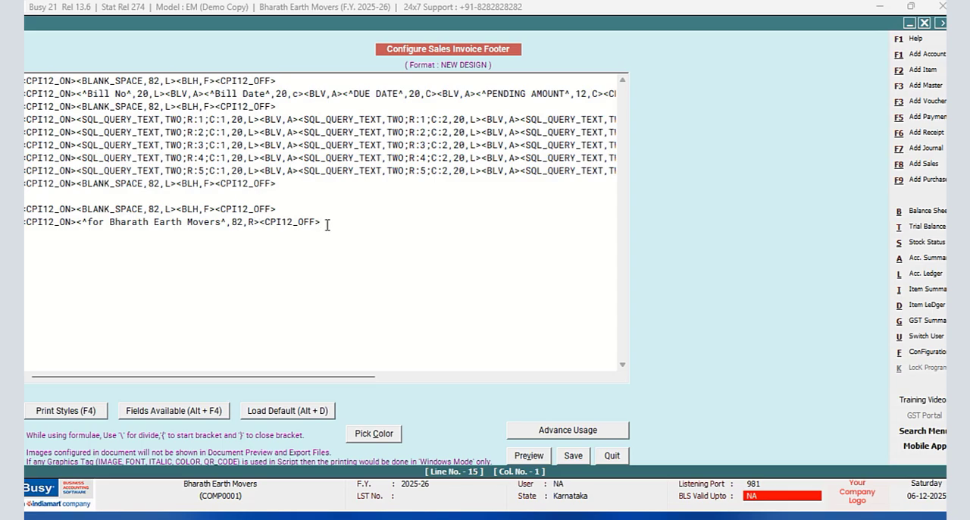
pyautogui.hotkey('shift', 'Left')
pyautogui.hotkey('shift', 'Left')
pyautogui.hotkey('shift', 'Left')
pyautogui.hotkey('shift', 'Left')
pyautogui.hotkey('shift', 'Left')
pyautogui.hotkey('shift', 'Left')
pyautogui.hotkey('shift', 'Left')
pyautogui.hotkey('shift', 'Left')
pyautogui.hotkey('shift', 'Left')
pyautogui.hotkey('shift', 'Left')
pyautogui.hotkey('shift', 'Left')
pyautogui.hotkey('shift', 'Left')
pyautogui.hotkey('shift', 'Left')
pyautogui.hotkey('shift', 'Left')
pyautogui.hotkey('shift', 'Left')
pyautogui.hotkey('shift', 'Left')
pyautogui.hotkey('shift', 'Left')
pyautogui.hotkey('shift', 'Left')
pyautogui.hotkey('shift', 'Left')
pyautogui.hotkey('shift', 'Left')
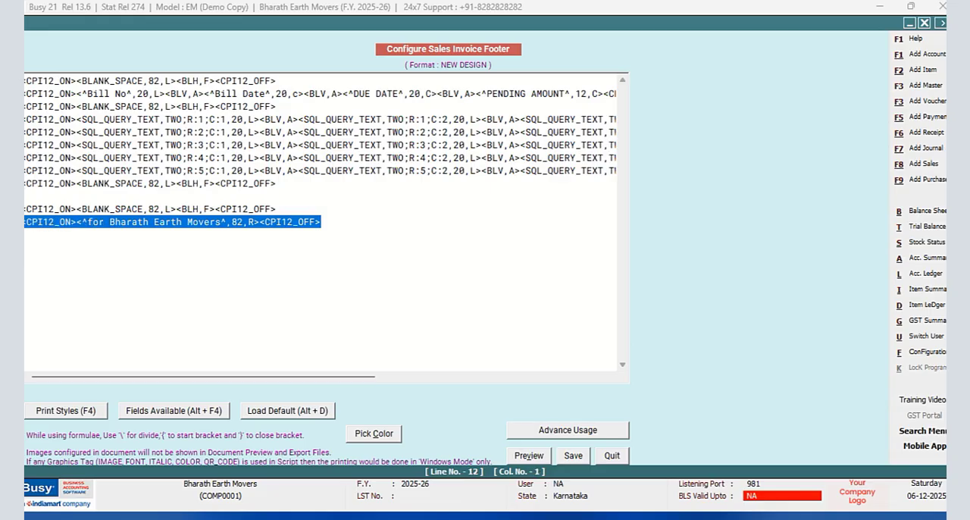
pyautogui.rightClick(45, 223)
pyautogui.click(67, 271)
pyautogui.click(327, 233)
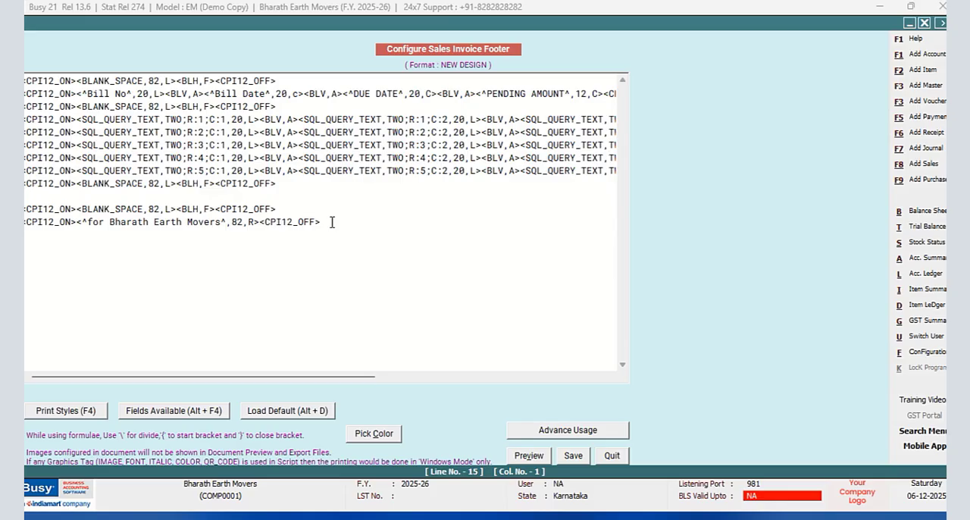
pyautogui.hotkey('ctrl', 'v')
# - Replace the duplicated line's text with Authorised Signatory and save the footer
pyautogui.click(221, 260)
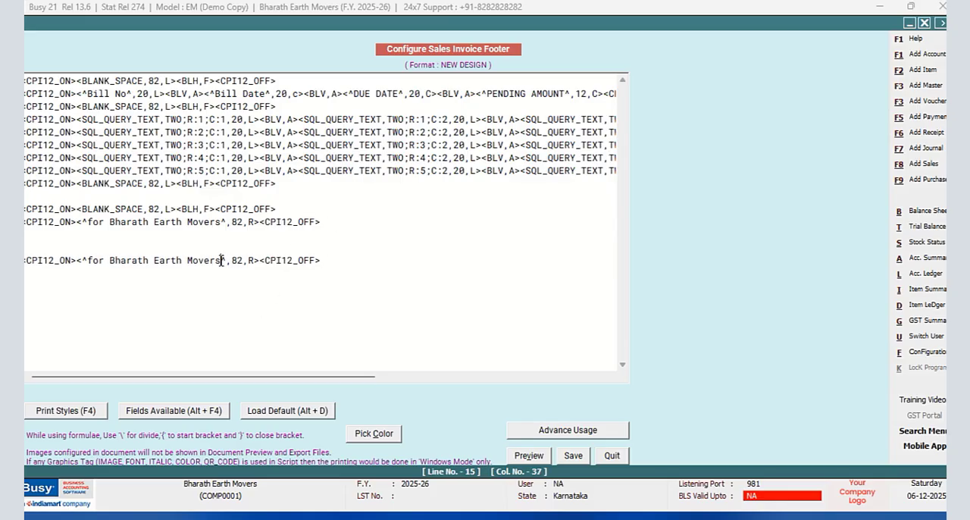
pyautogui.press('BackSpace')
pyautogui.press('BackSpace')
pyautogui.press('BackSpace')
pyautogui.press('BackSpace')
pyautogui.press('BackSpace')
pyautogui.press('BackSpace')
pyautogui.press('BackSpace')
pyautogui.press('BackSpace')
pyautogui.press('BackSpace')
pyautogui.press('BackSpace')
pyautogui.press('BackSpace')
pyautogui.press('BackSpace')
pyautogui.press('BackSpace')
pyautogui.press('BackSpace')
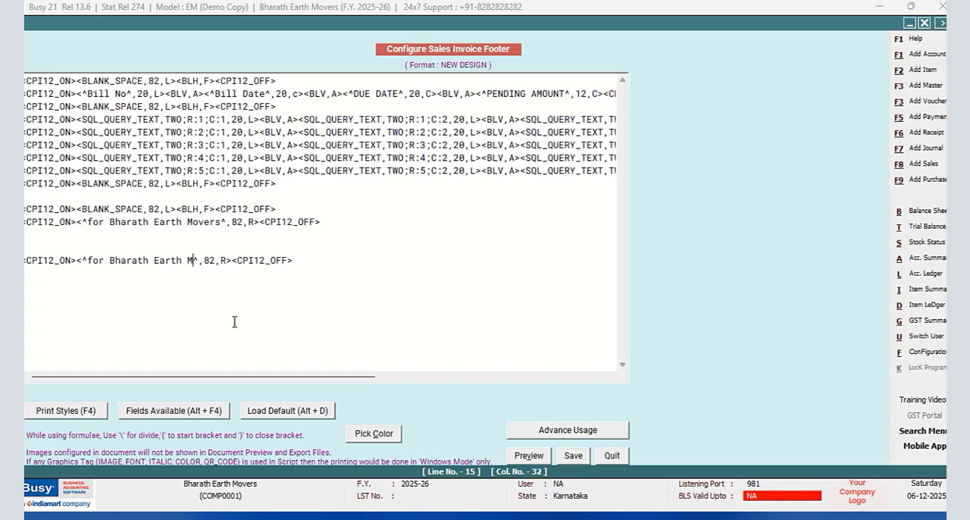
pyautogui.press('BackSpace')
pyautogui.press('BackSpace')
pyautogui.press('BackSpace')
pyautogui.press('BackSpace')
pyautogui.press('BackSpace')
pyautogui.press('BackSpace')
pyautogui.press('BackSpace')
pyautogui.press('BackSpace')
pyautogui.press('BackSpace')
pyautogui.press('BackSpace')
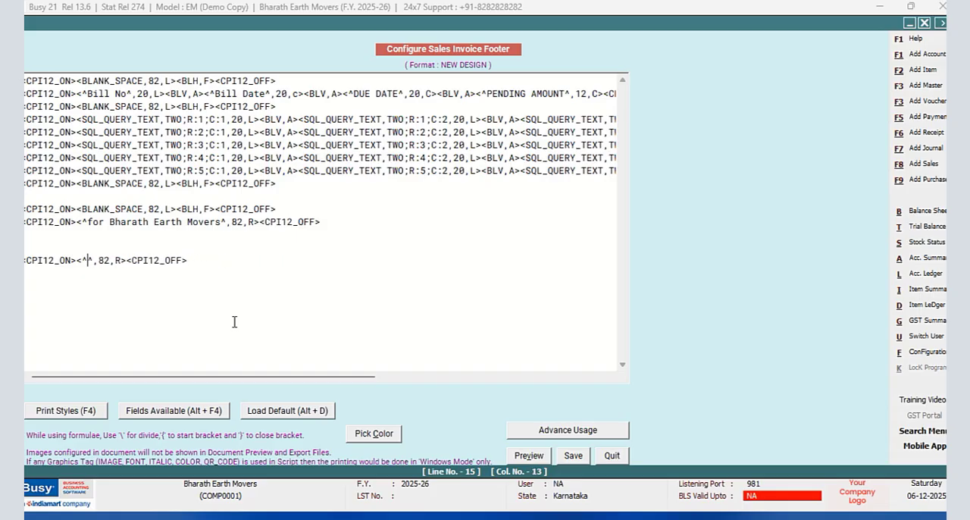
pyautogui.write('Authorise')
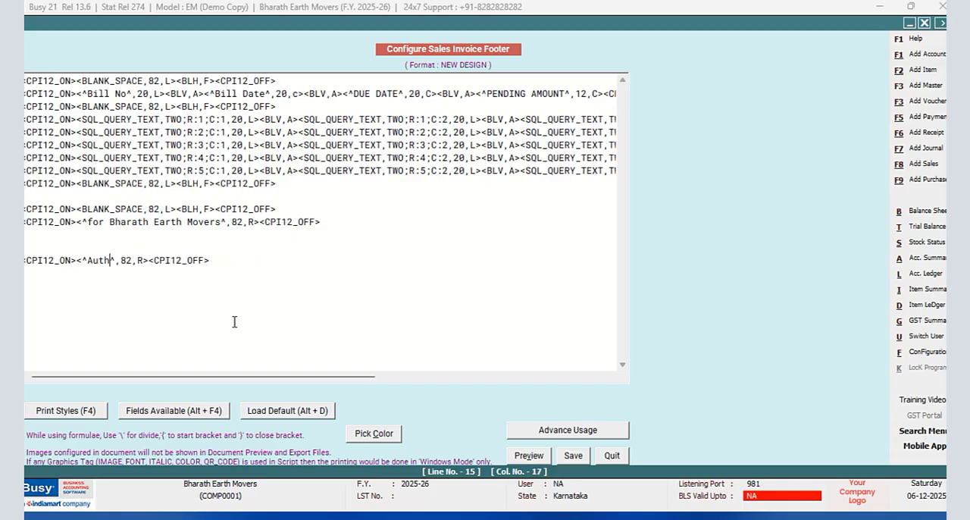
pyautogui.write('d ')
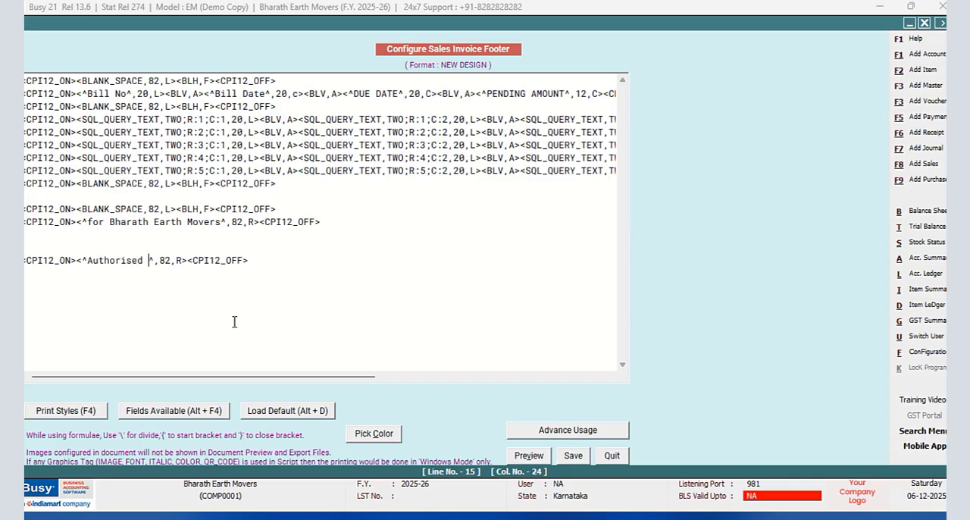
pyautogui.write('Signatory')
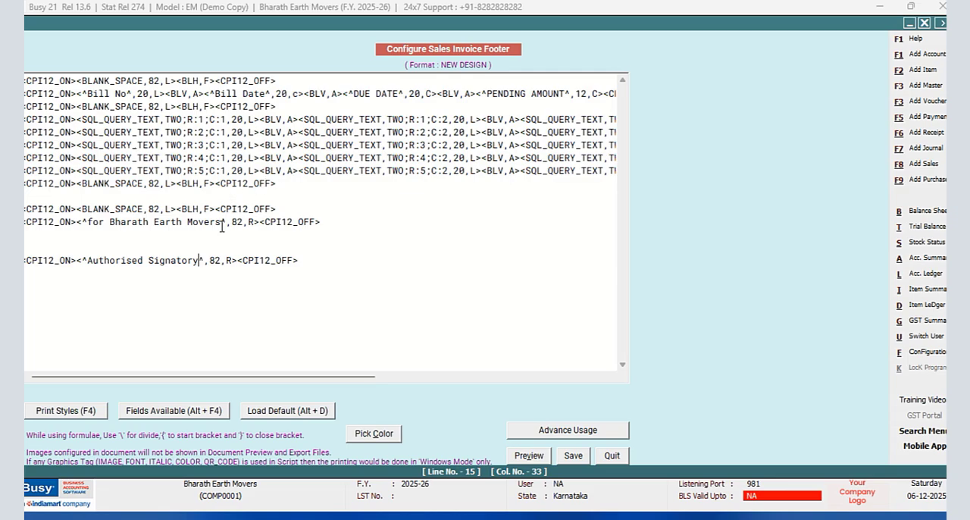
pyautogui.click(182, 240)
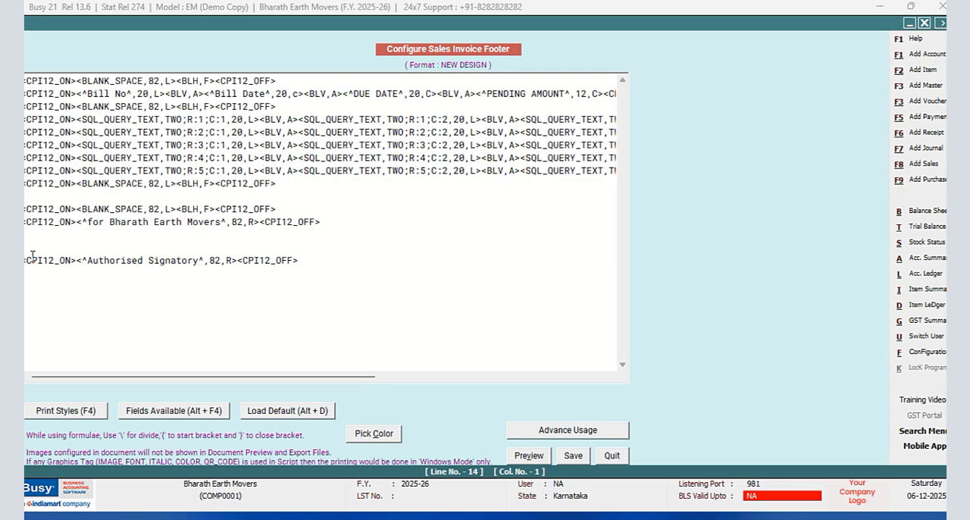
pyautogui.click(572, 456)
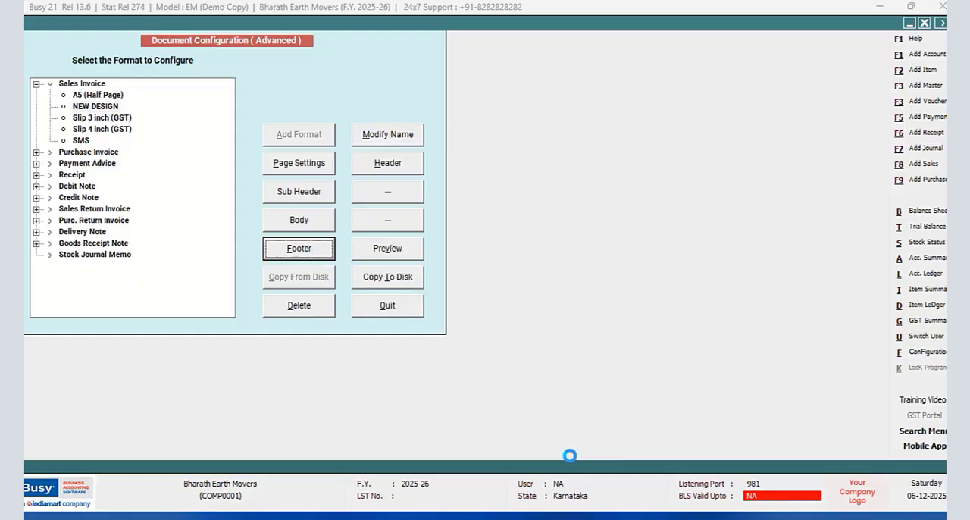
# - Reduce the number of lines for body in the NEW DESIGN page settings and save them
pyautogui.click(325, 177)
pyautogui.click(198, 99)
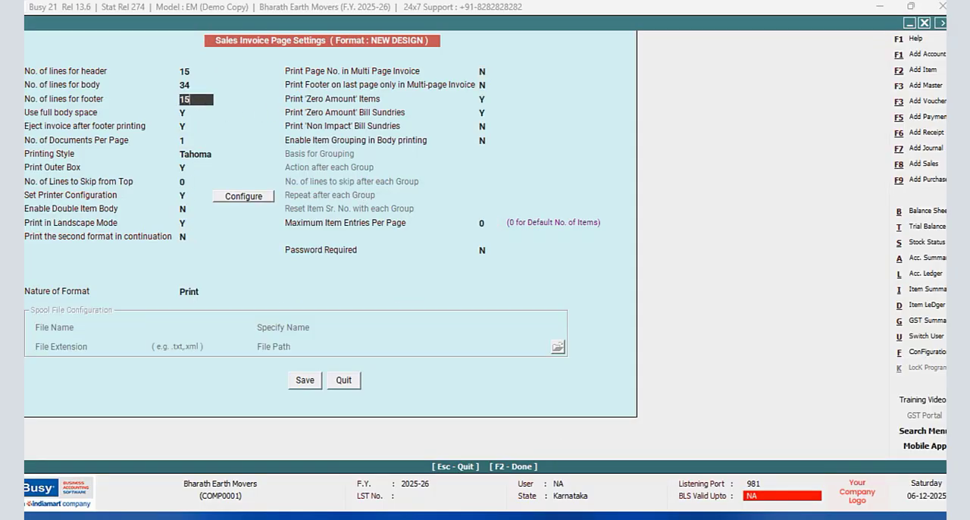
pyautogui.click(215, 88)
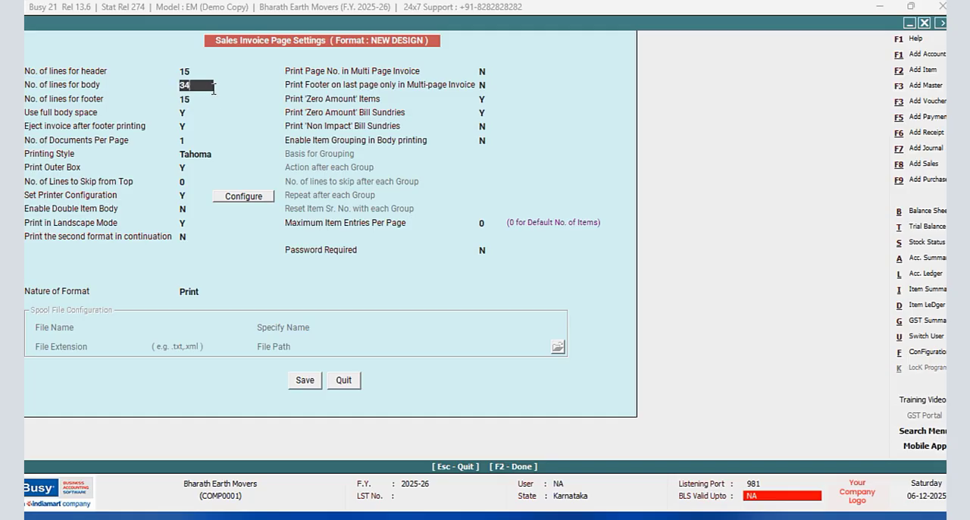
pyautogui.write('27')
pyautogui.click(317, 382)
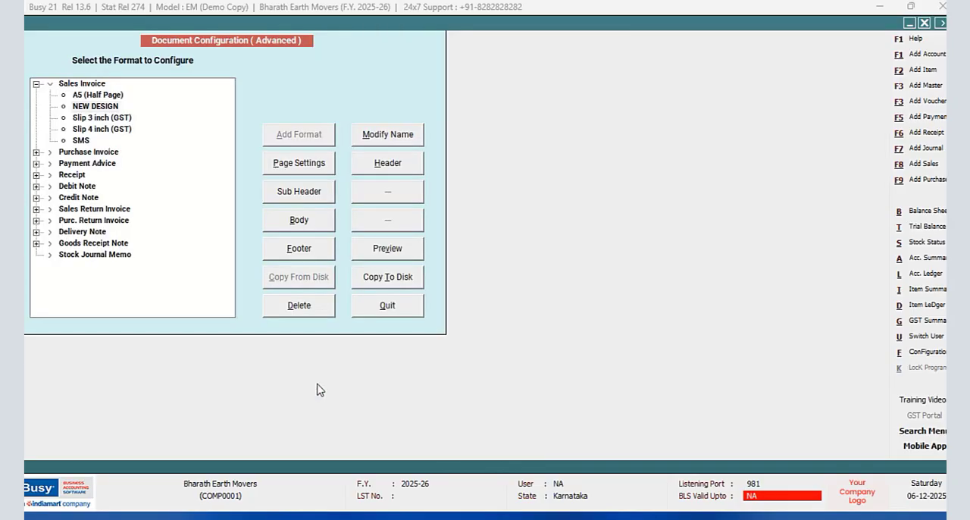
# - Preview the open sales voucher as a Sales Invoice in the NEW DESIGN format, checking the footer and signature block
pyautogui.click(392, 313)
pyautogui.click(123, 209)
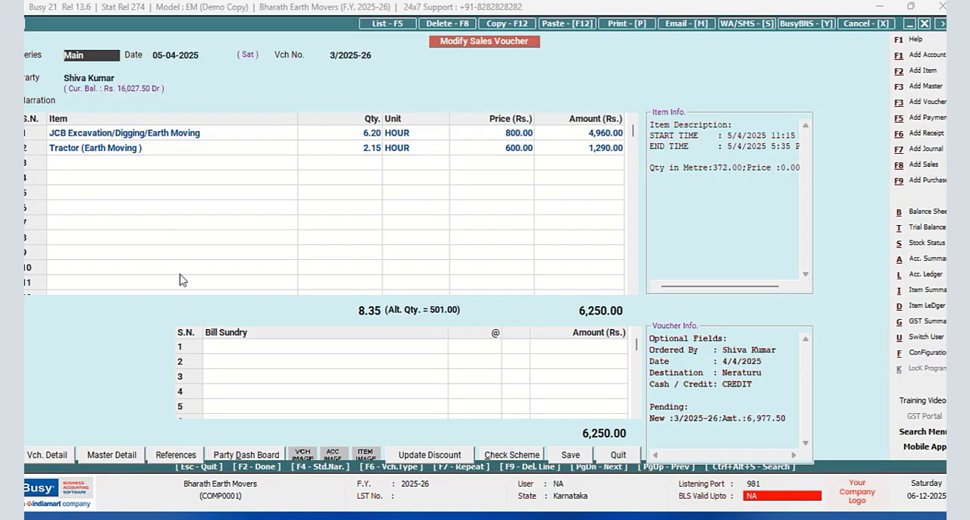
pyautogui.click(617, 23)
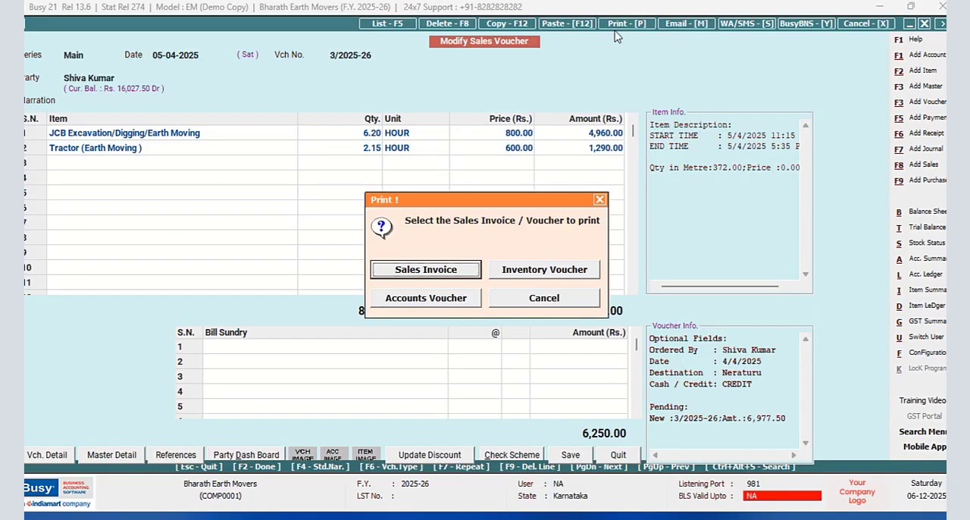
pyautogui.click(426, 270)
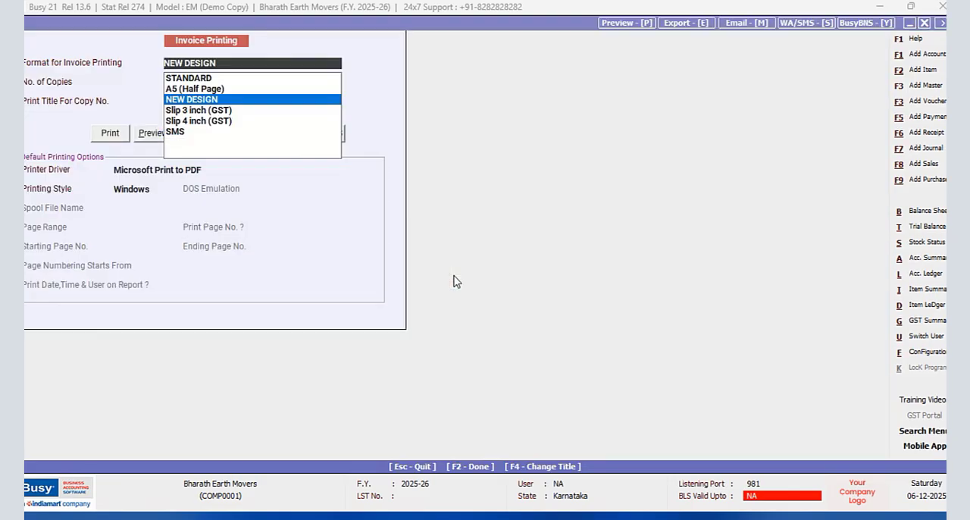
pyautogui.click(144, 134)
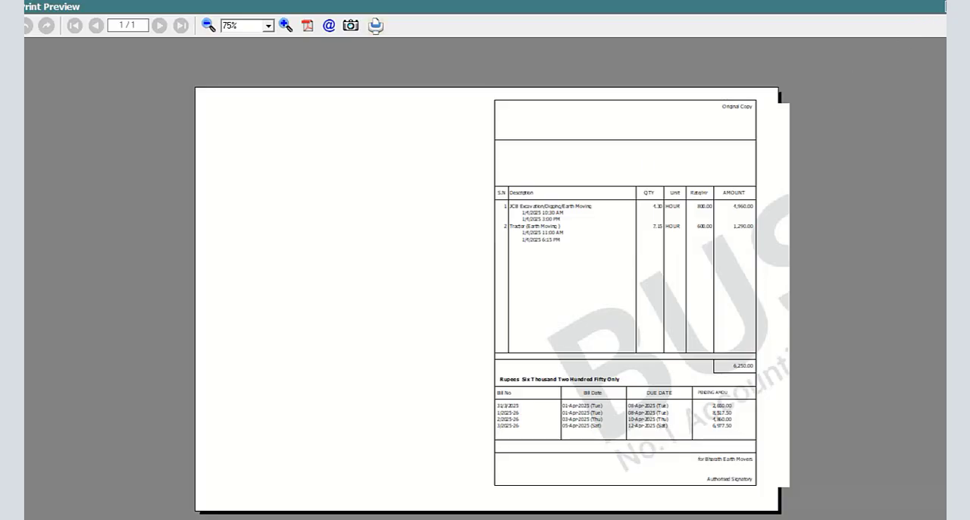
pyautogui.click(950, 7)
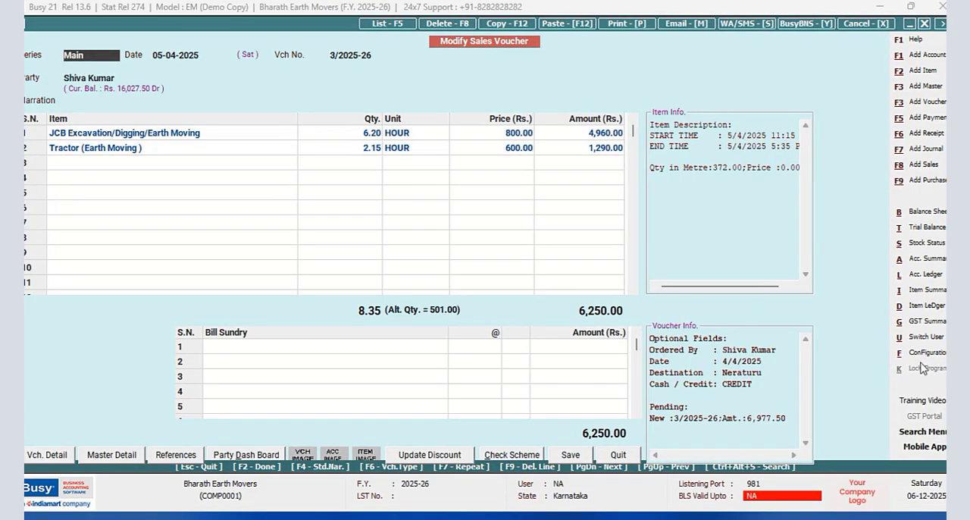
# - Open the NEW DESIGN sales invoice footer in the advanced invoice/document printing configuration
pyautogui.click(926, 352)
pyautogui.click(163, 127)
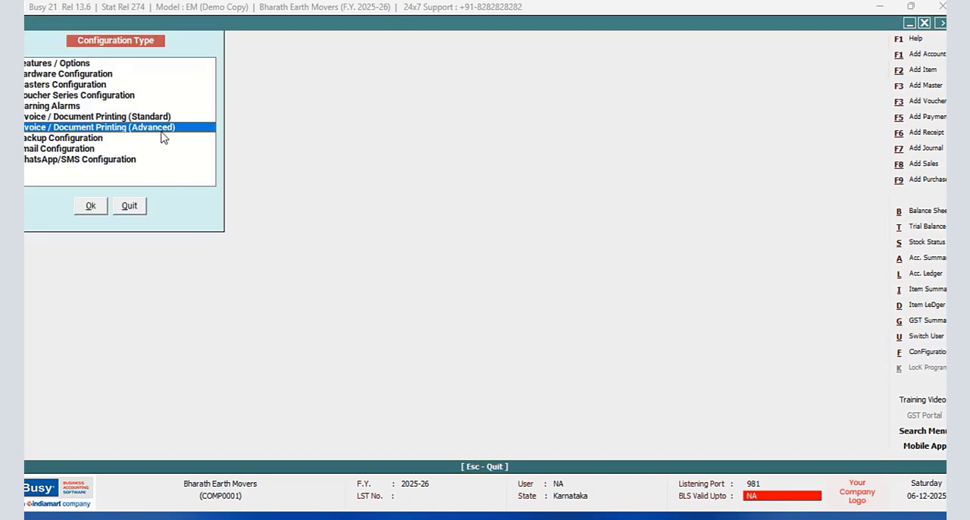
pyautogui.click(91, 206)
pyautogui.click(36, 84)
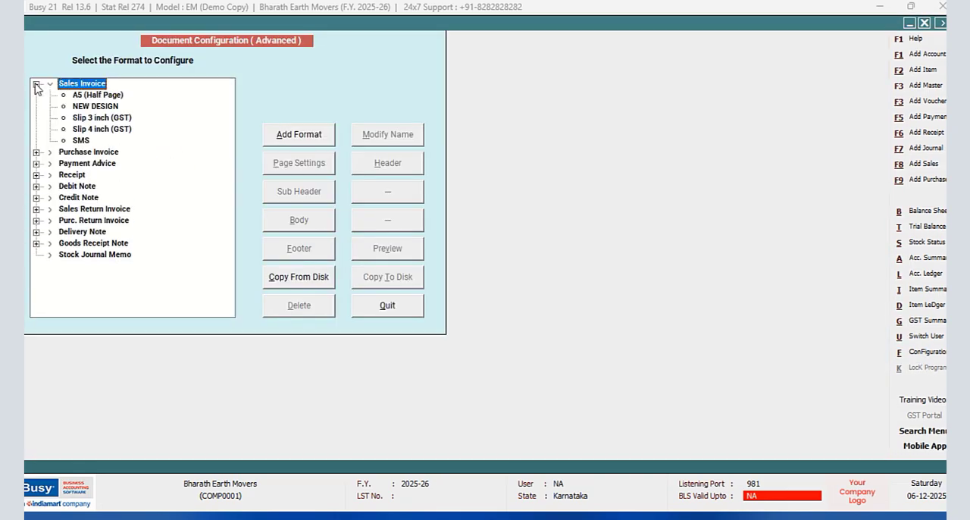
pyautogui.click(76, 106)
pyautogui.click(397, 165)
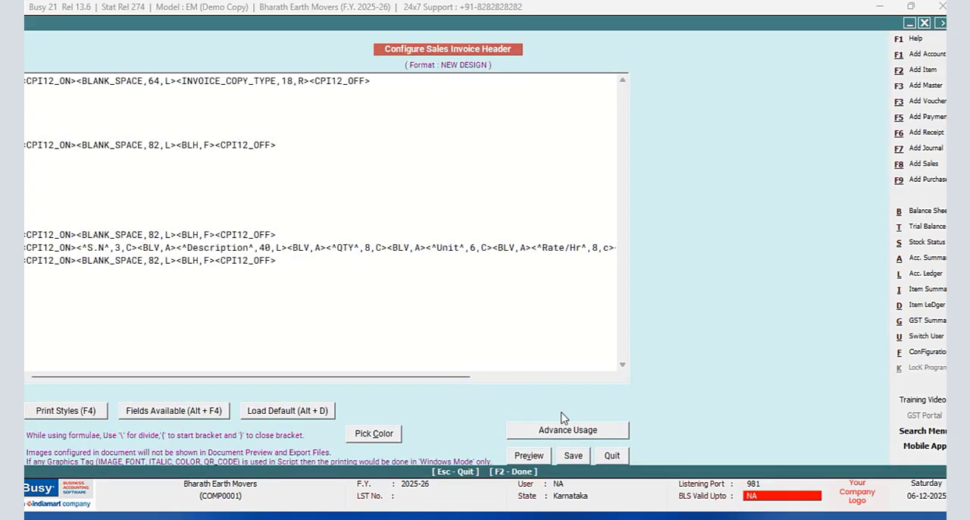
pyautogui.click(610, 456)
pyautogui.click(303, 259)
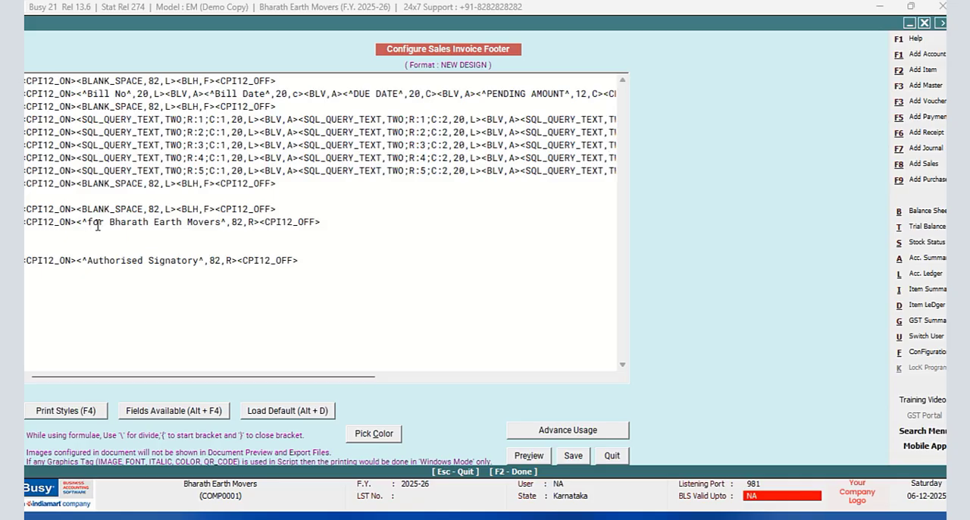
# - Enclose the pending-bills heading row from Bill No to PENDING AMOUNT in BOLD_ON and BOLD_OFF tags, then save the footer and leave the configuration
pyautogui.click(77, 93)
pyautogui.press('F4')
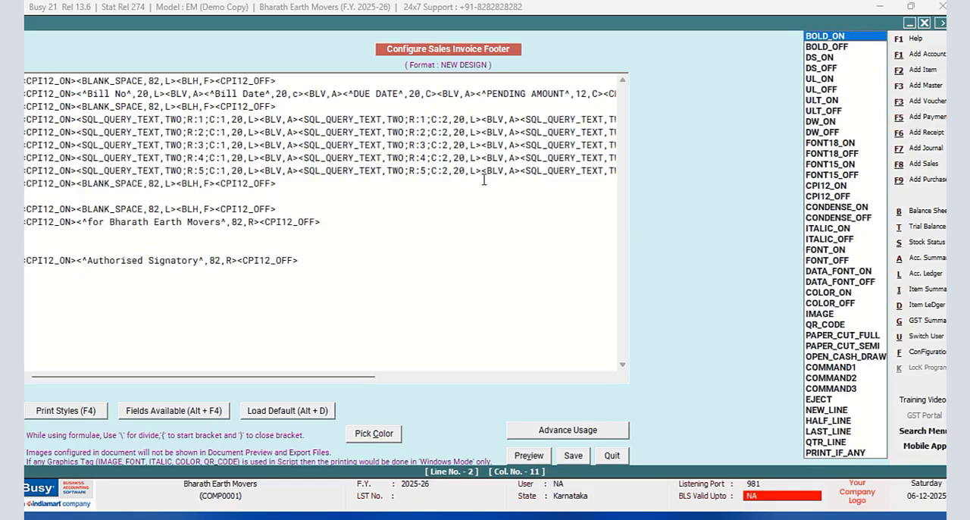
pyautogui.press('Return')
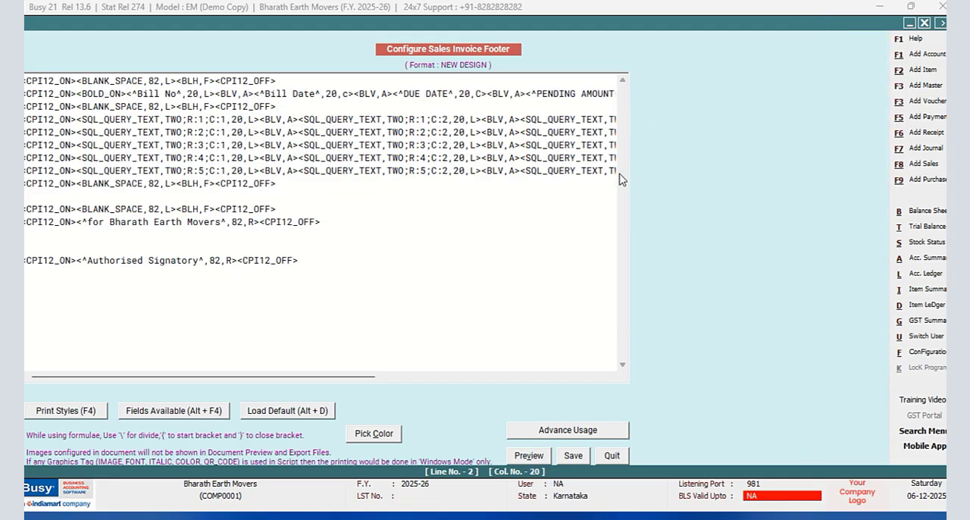
pyautogui.moveTo(351, 383); pyautogui.dragTo(582, 382)
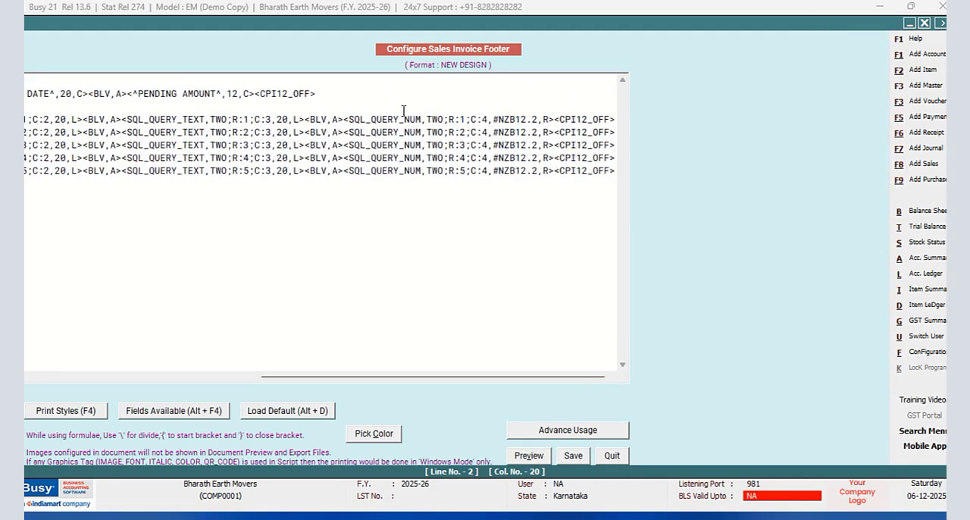
pyautogui.click(254, 93)
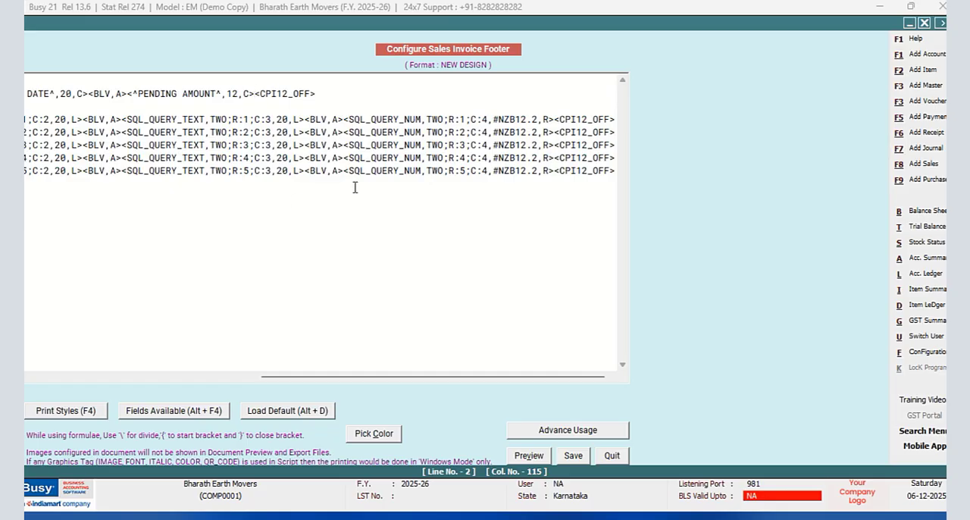
pyautogui.press('F4')
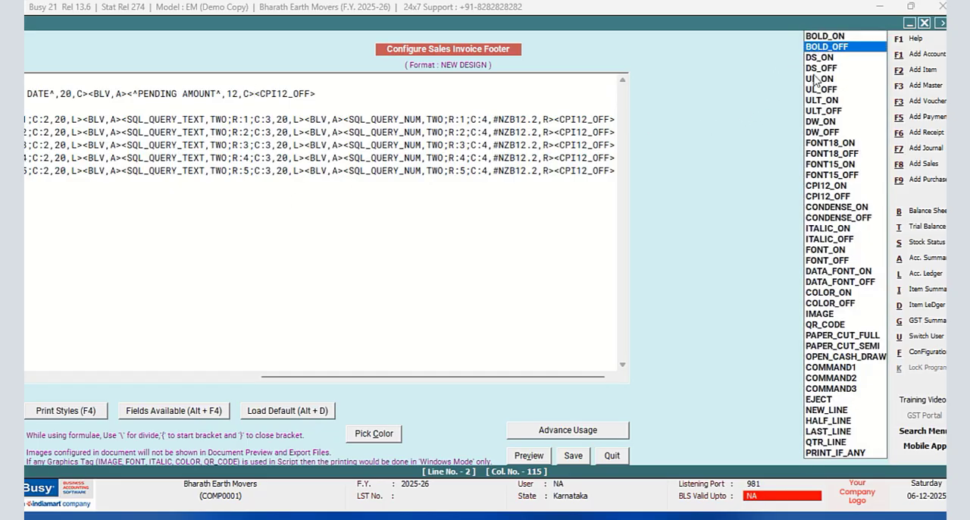
pyautogui.press('Return')
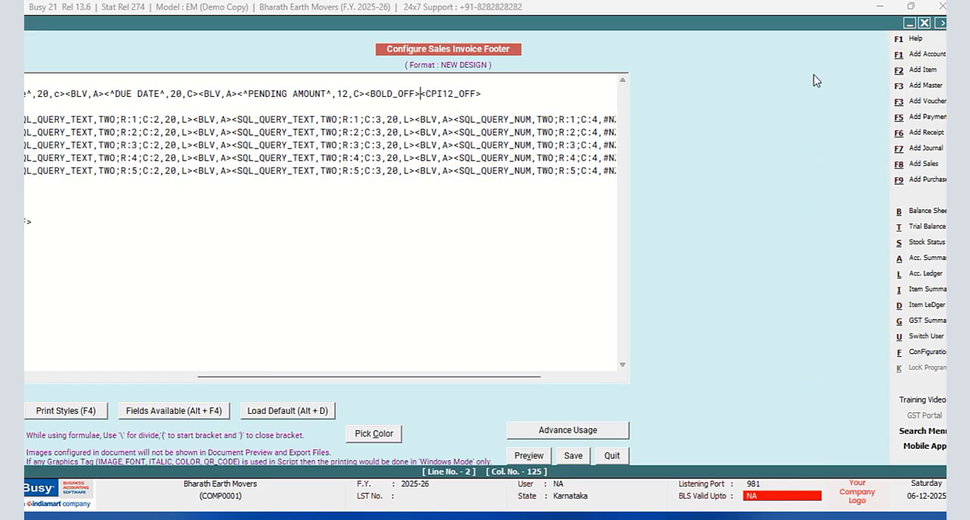
pyautogui.click(569, 456)
pyautogui.click(397, 308)
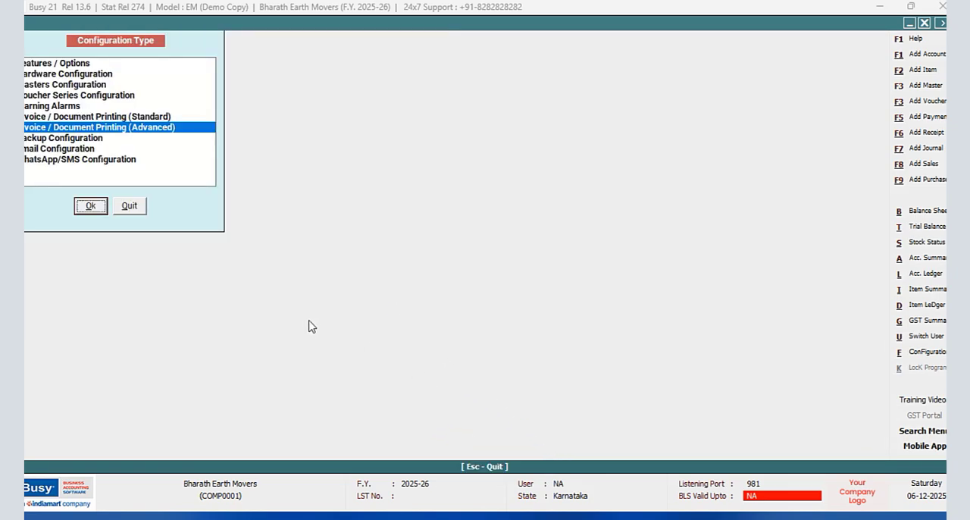
pyautogui.click(129, 209)
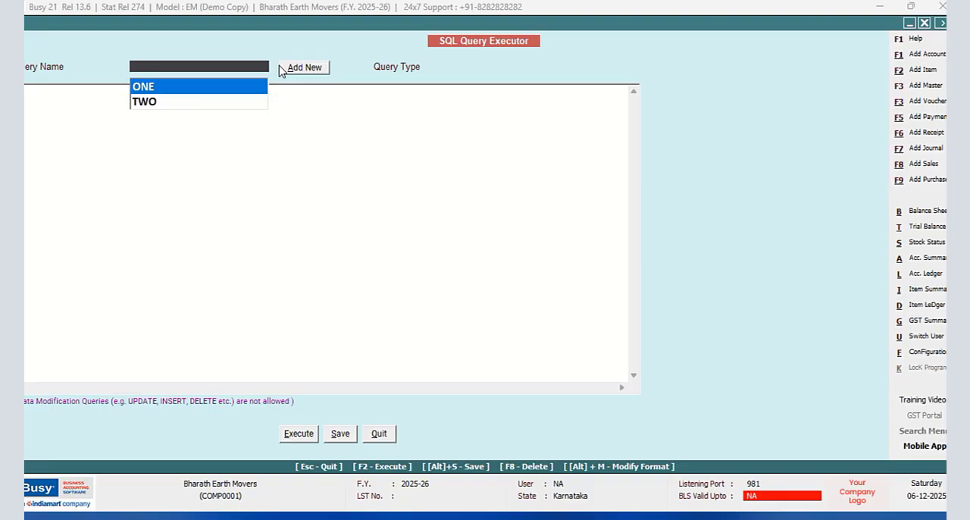
# - Add a new SQL query named Three in the SQL Query Executor
pyautogui.click(282, 69)
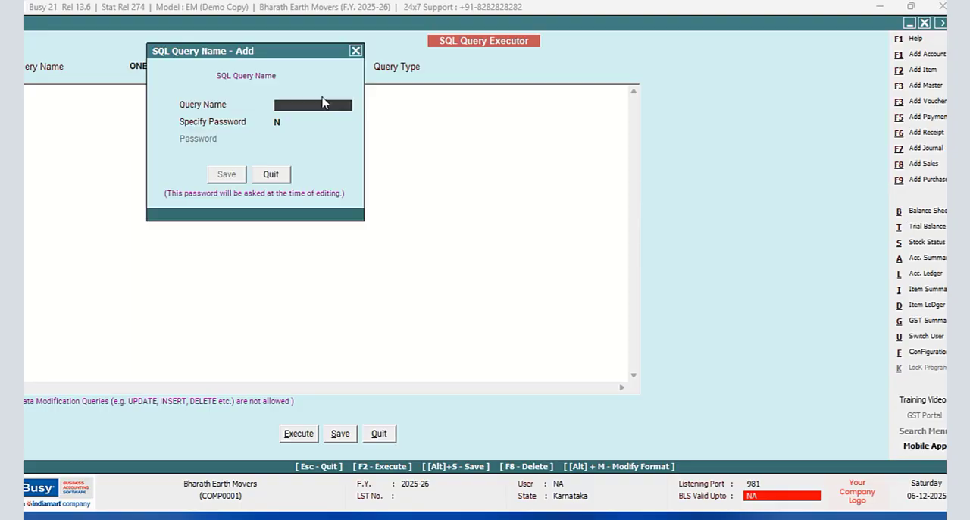
pyautogui.write('Three')
pyautogui.click(234, 175)
# - Write the statement Select Sum(Tran3.Value1) from Tran3 as the text of query Three
pyautogui.click(143, 95)
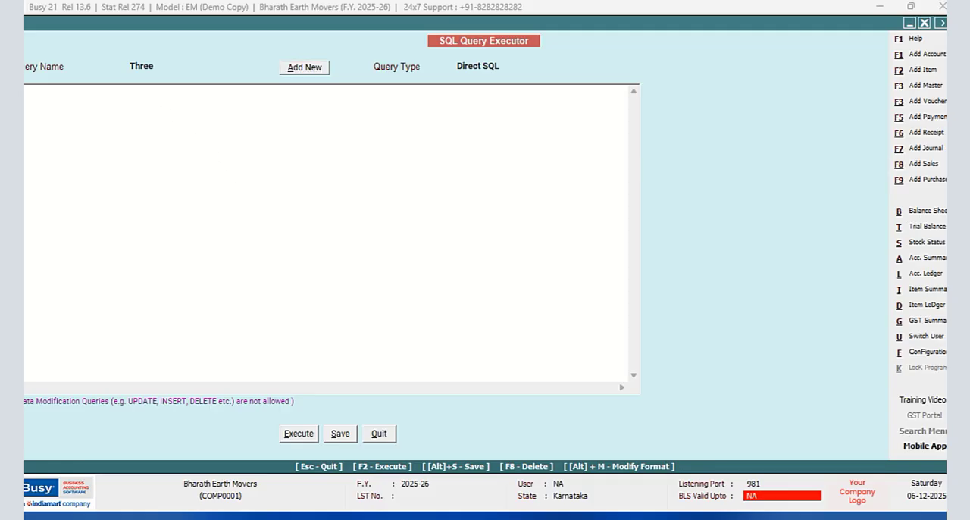
pyautogui.write('select ')
pyautogui.write('sum')
pyautogui.write('(Tran')
pyautogui.write('3.V')
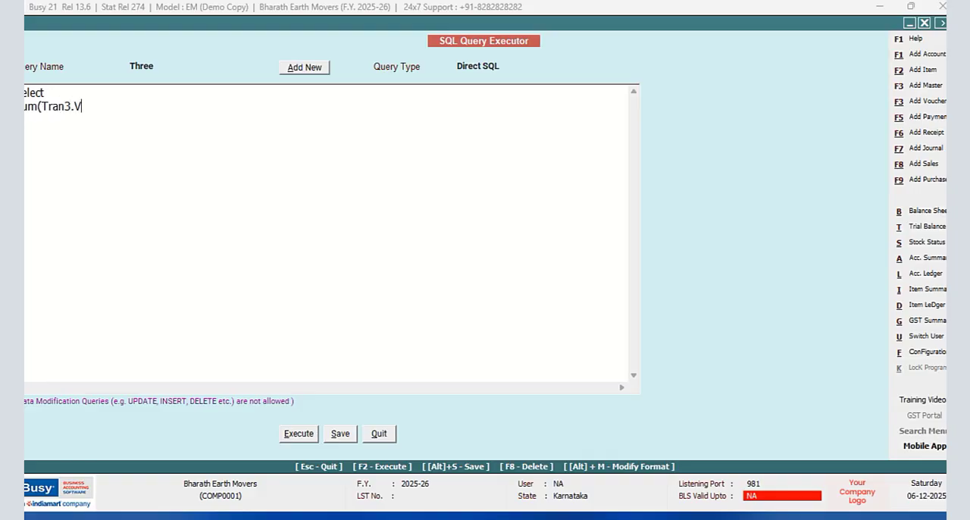
pyautogui.write('alue1)')
pyautogui.press('Up')
pyautogui.write('m Tra')
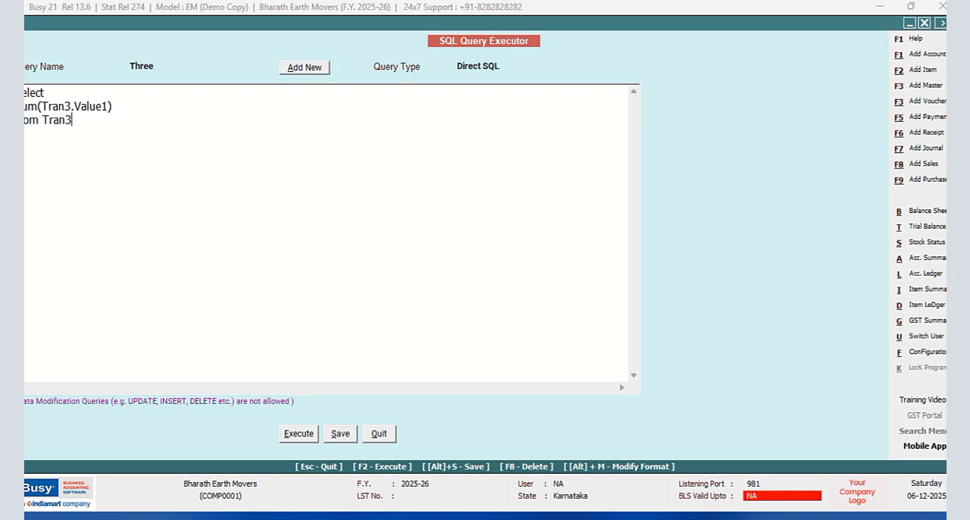
# - Save and execute query Three to check the summed amount, and close the result
pyautogui.click(298, 435)
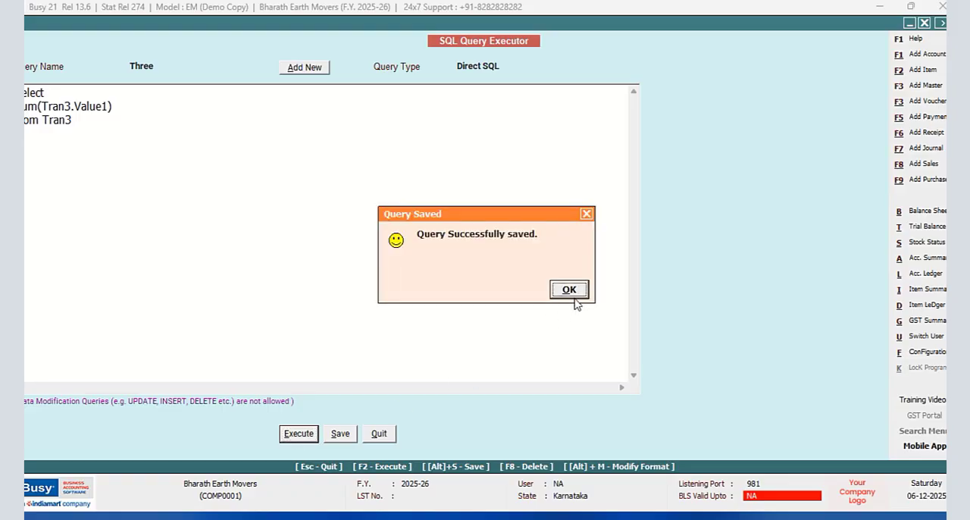
pyautogui.click(575, 296)
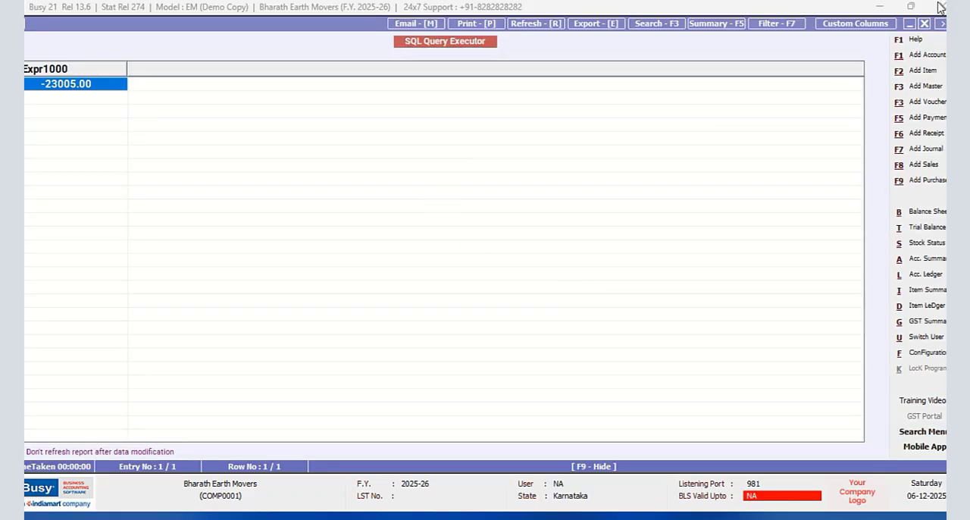
pyautogui.click(924, 24)
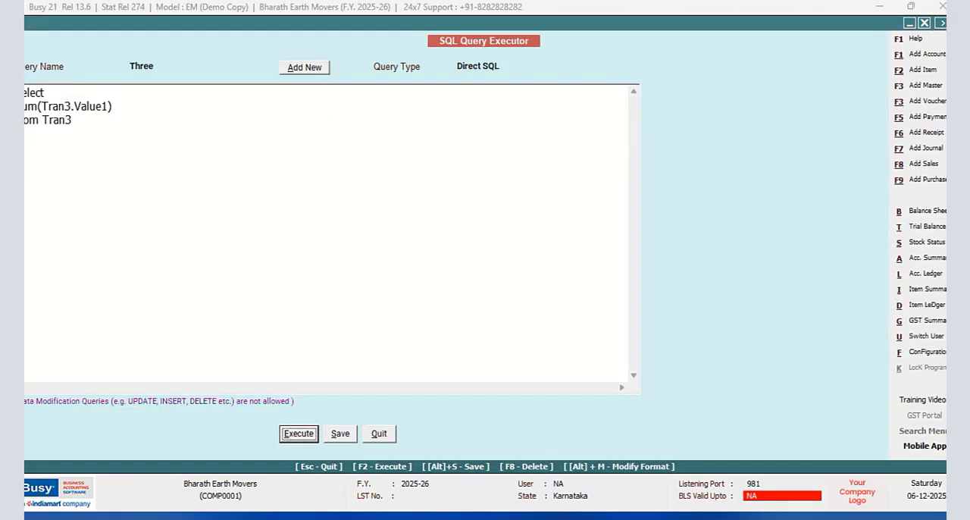
# - Wrap the sum expression in Abs() so it reads Abs(Sum(Tran3.Value1))
pyautogui.click(83, 120)
pyautogui.write('Abs')
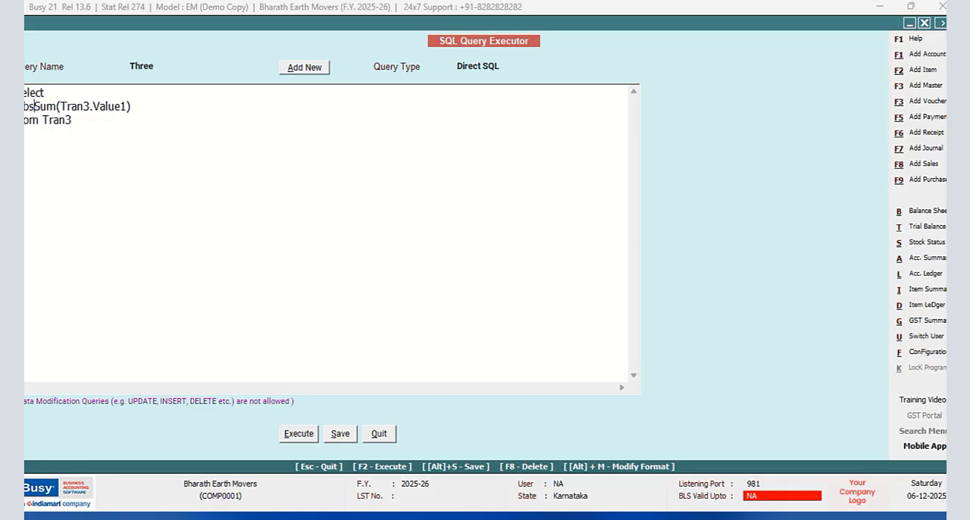
pyautogui.write('(')
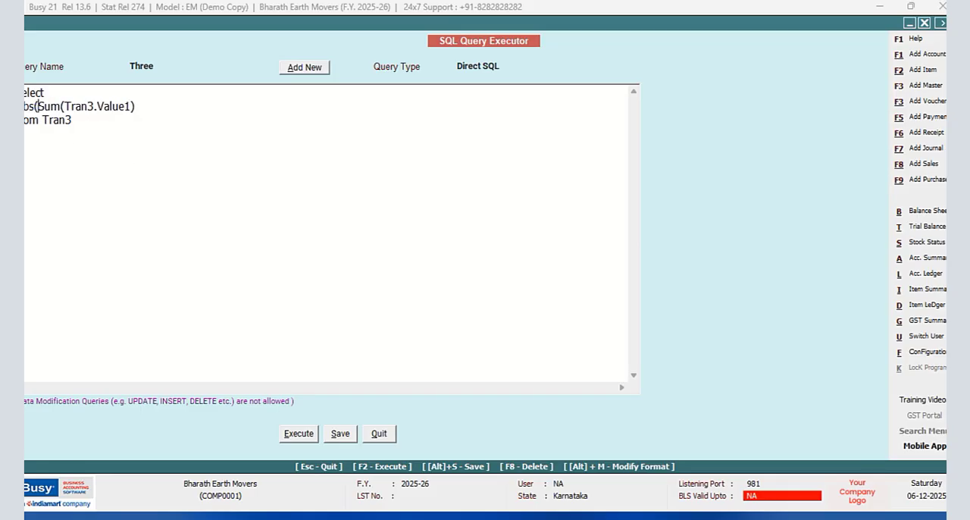
pyautogui.click(147, 108)
pyautogui.write(')')
# - Start a filter below the from line of query Three: Where Tran3.MasterCode1=(Select Tran1.MasterCode1
pyautogui.click(75, 117)
pyautogui.write('where Tran3.Master')
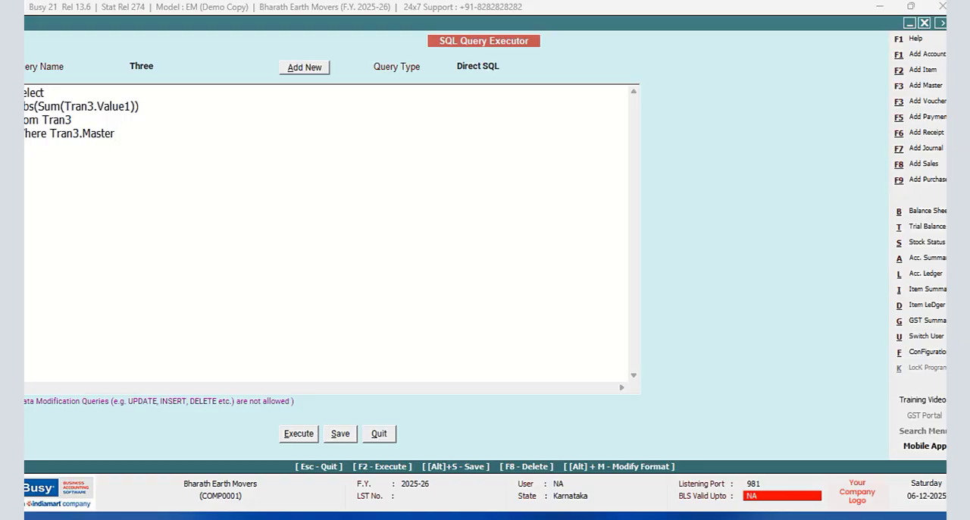
pyautogui.write('Code1=(Select Tran1')
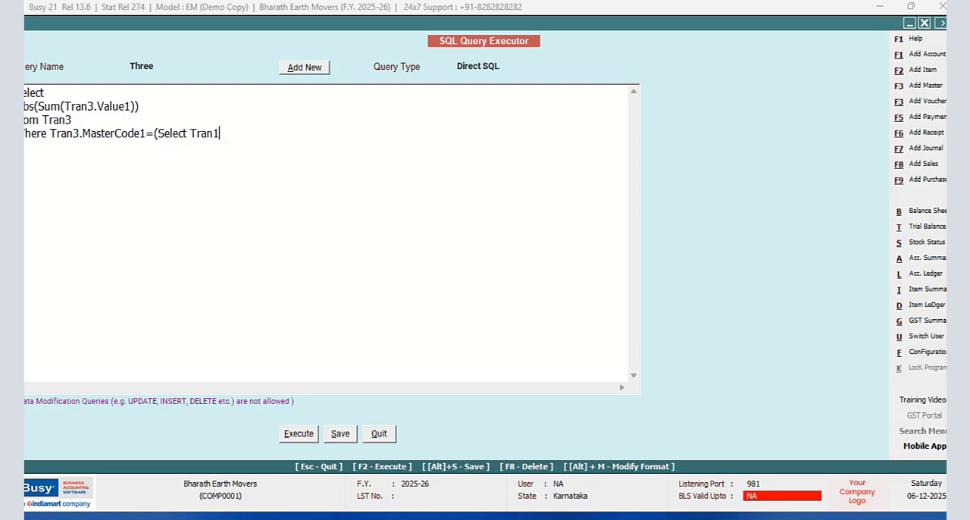
pyautogui.write('.MasterCode1 ')
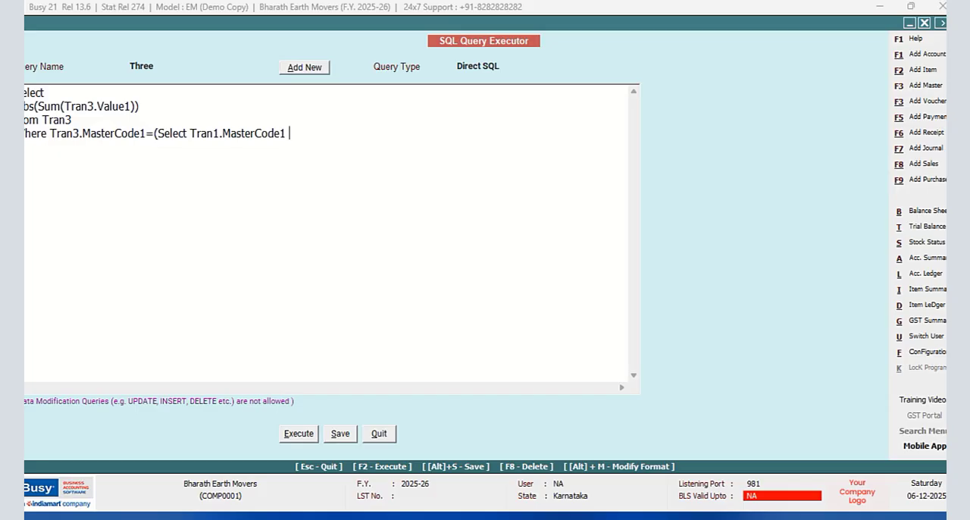
pyautogui.write('from Tran1 Wher')
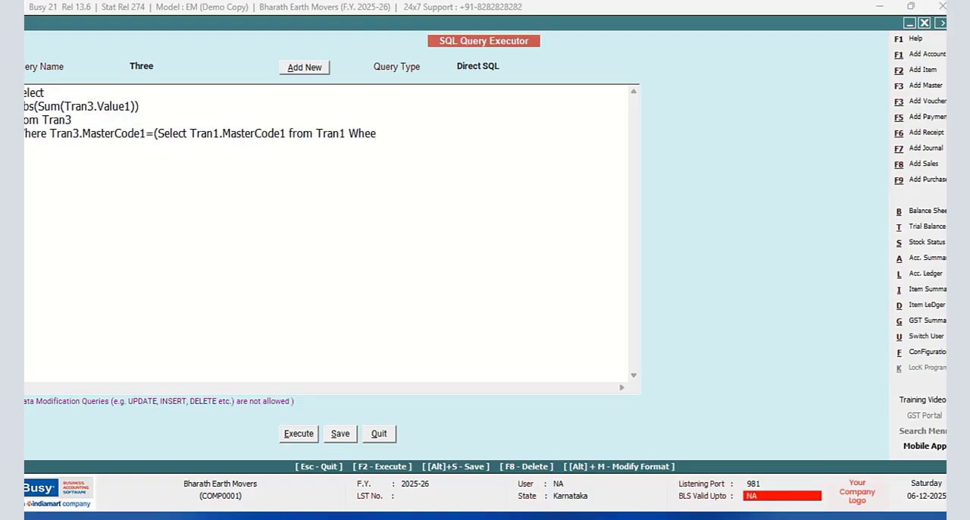
pyautogui.press('BackSpace')
pyautogui.write('re Tran1.VchCode=@')
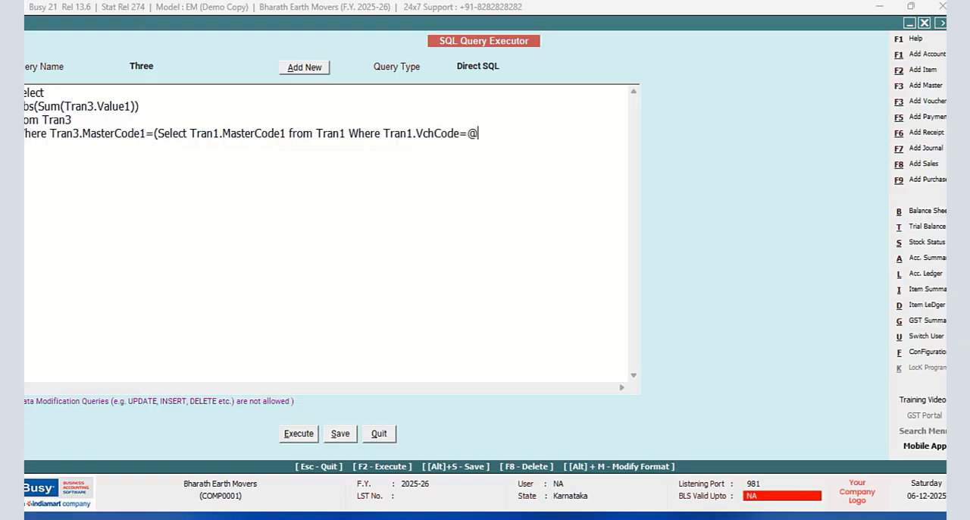
pyautogui.write('VchCode@')
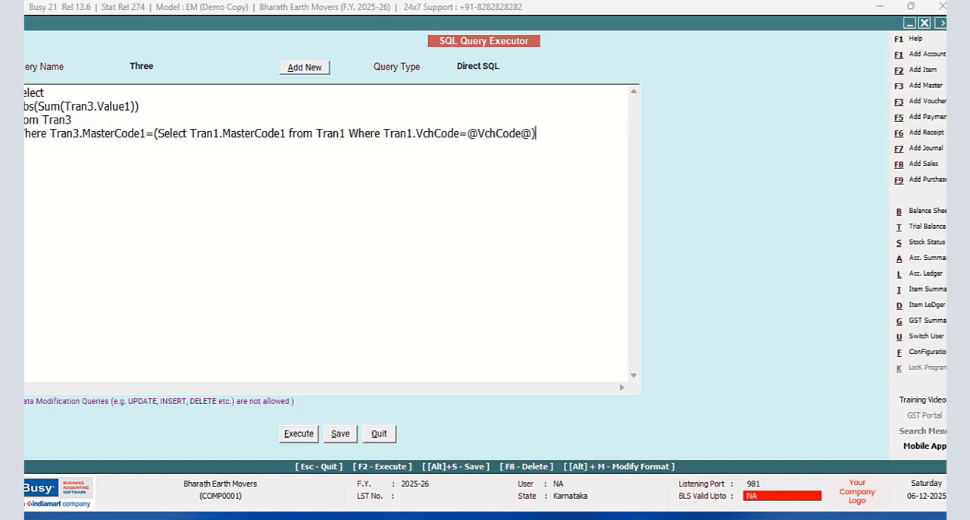
# - Set the query type to Vch. Header(Inventory), save query Three and leave the SQL Query Executor
pyautogui.click(497, 66)
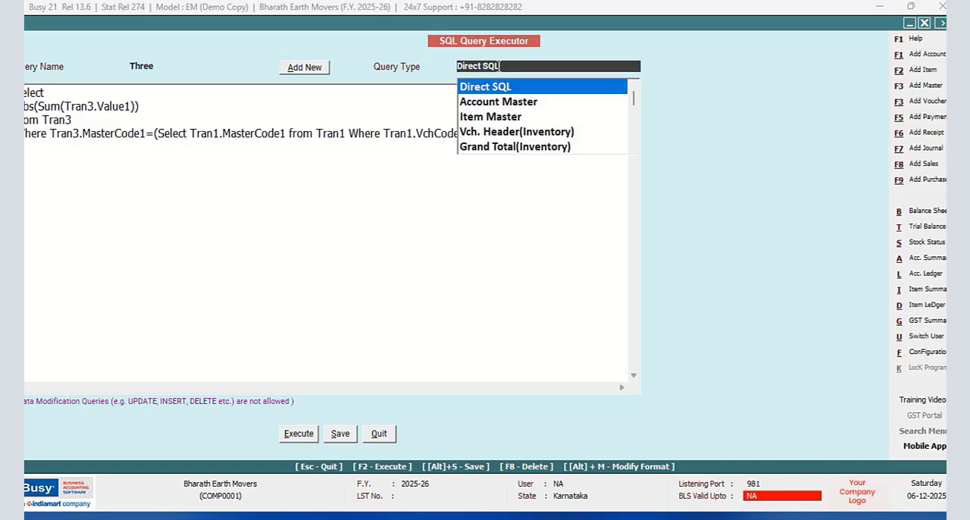
pyautogui.click(524, 135)
pyautogui.click(340, 434)
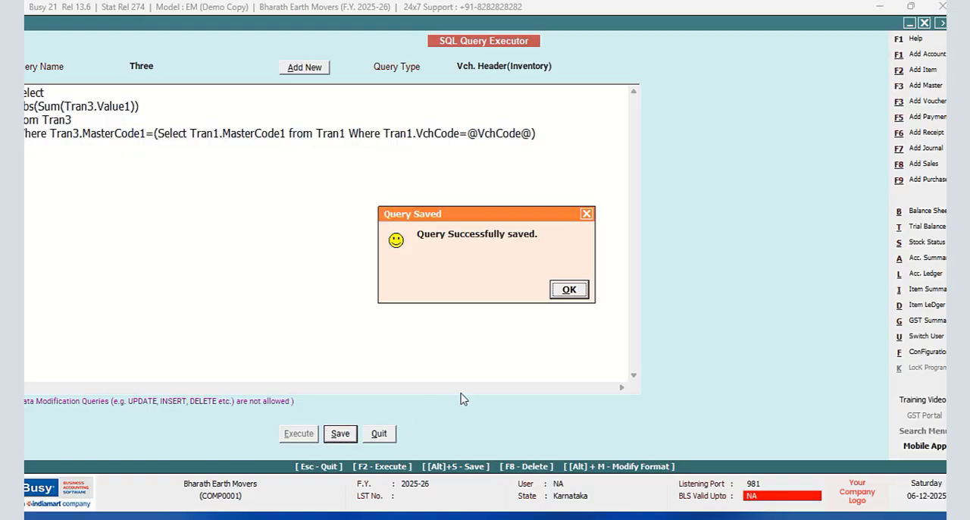
pyautogui.click(569, 290)
pyautogui.click(378, 434)
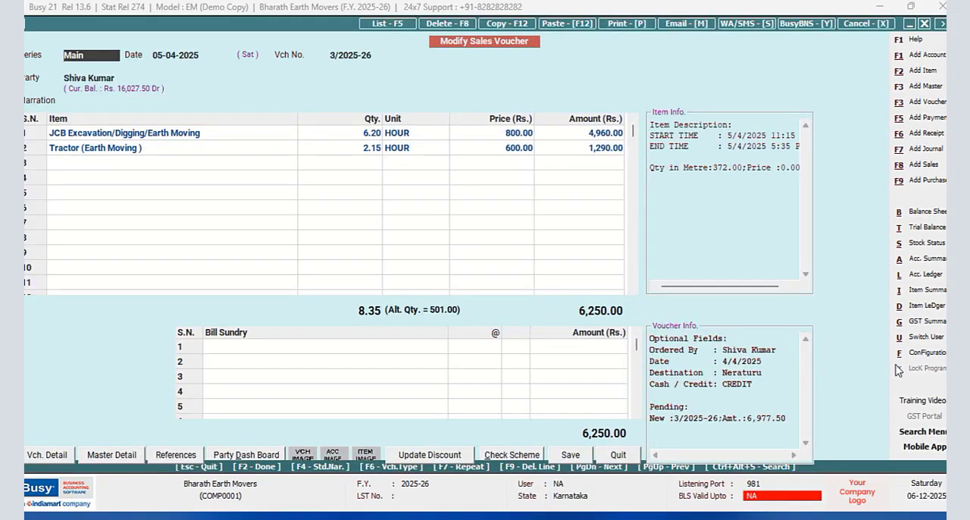
# - Open the footer of the NEW DESIGN sales invoice in the advanced invoice/document printing configuration
pyautogui.click(925, 354)
pyautogui.click(149, 128)
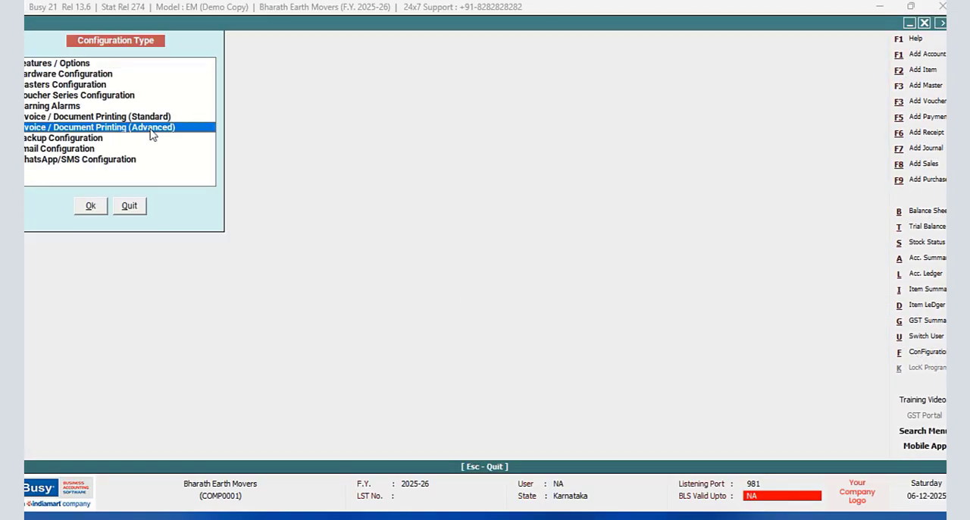
pyautogui.click(91, 206)
pyautogui.click(36, 84)
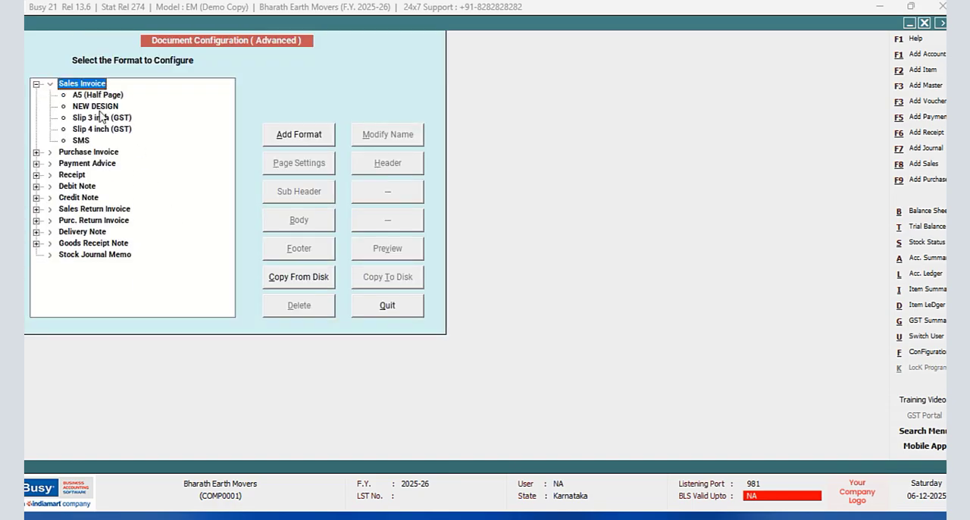
pyautogui.click(95, 106)
pyautogui.click(301, 255)
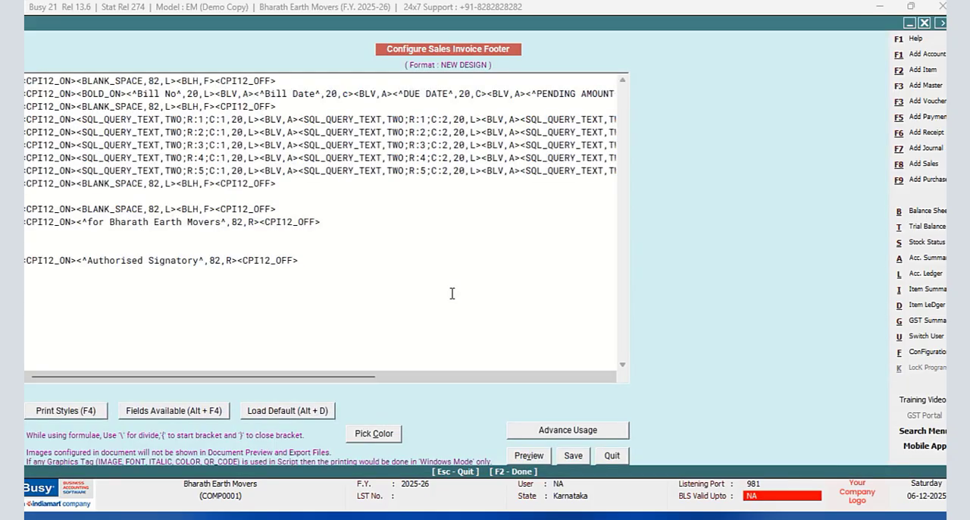
# - Insert CPI12_ON and CPI12_OFF tags on the empty footer line directly below the pending-bills table
pyautogui.click(59, 194)
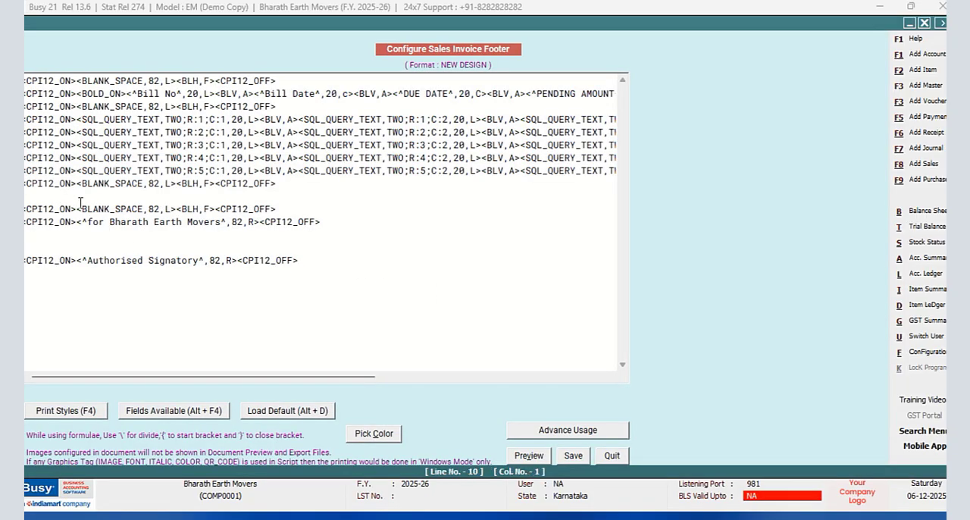
pyautogui.press('F4')
pyautogui.click(815, 186)
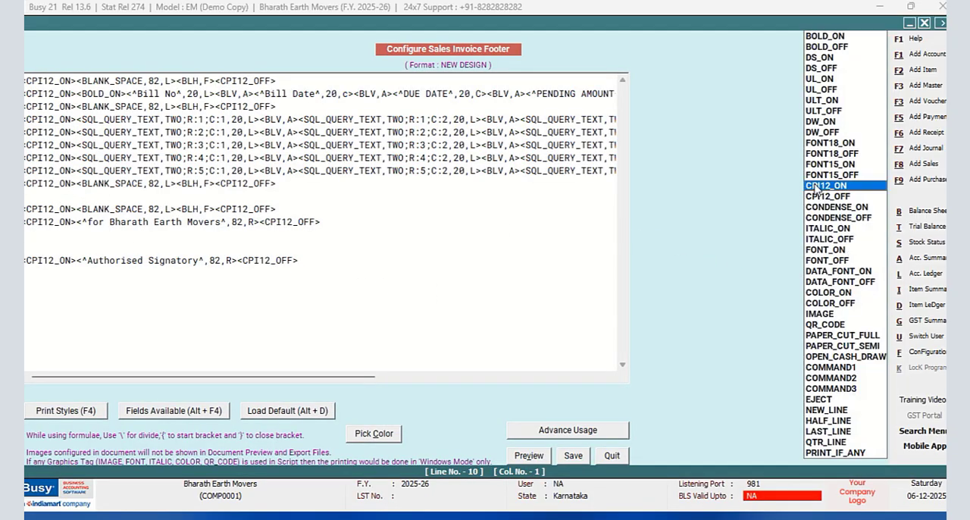
pyautogui.press('Return')
pyautogui.press('F4')
pyautogui.press('Down')
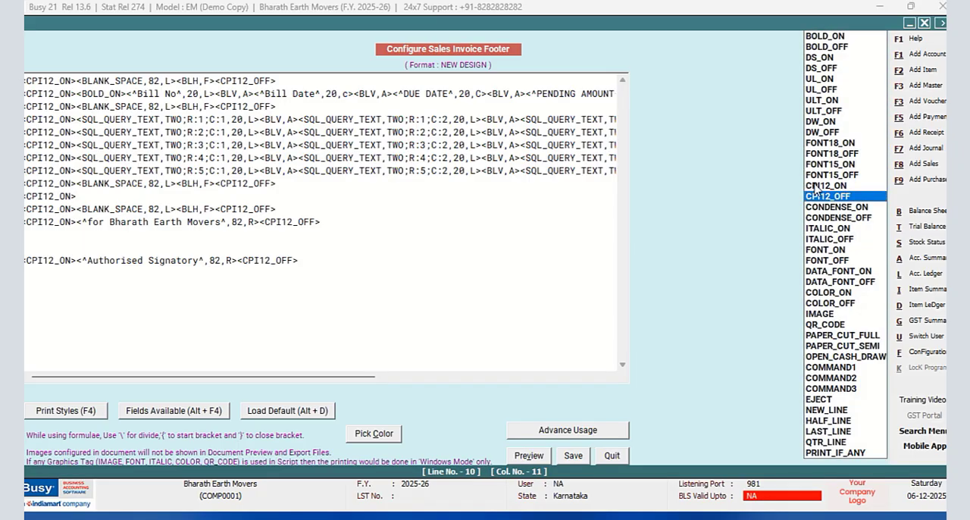
pyautogui.press('Return')
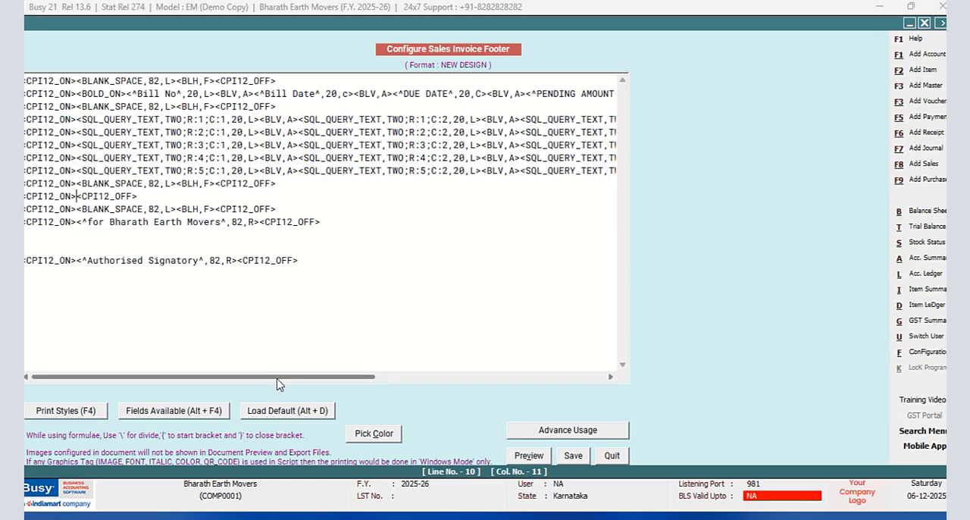
# - Insert a BLANK_SPACE field 62 characters wide between the new line's CPI12_ON and CPI12_OFF tags
pyautogui.moveTo(277, 378); pyautogui.dragTo(71, 341)
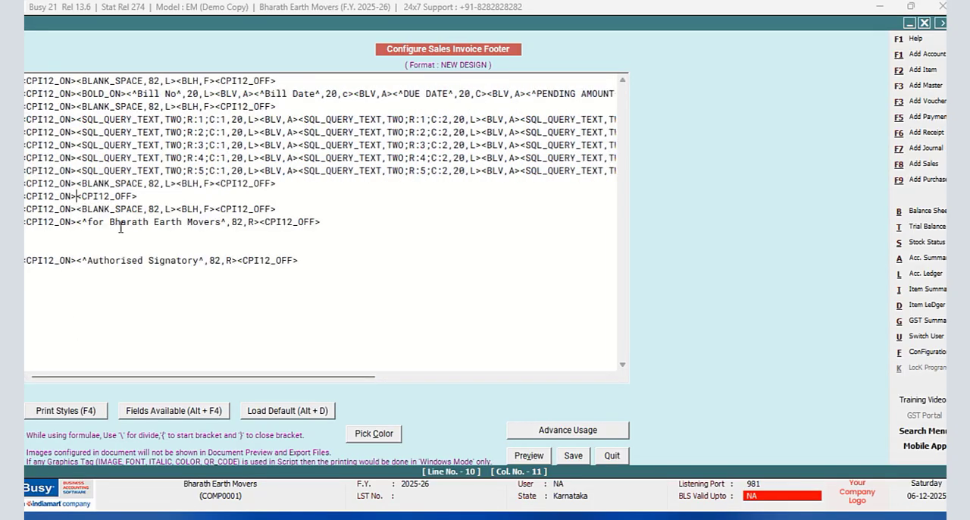
pyautogui.hotkey('alt', 'F4')
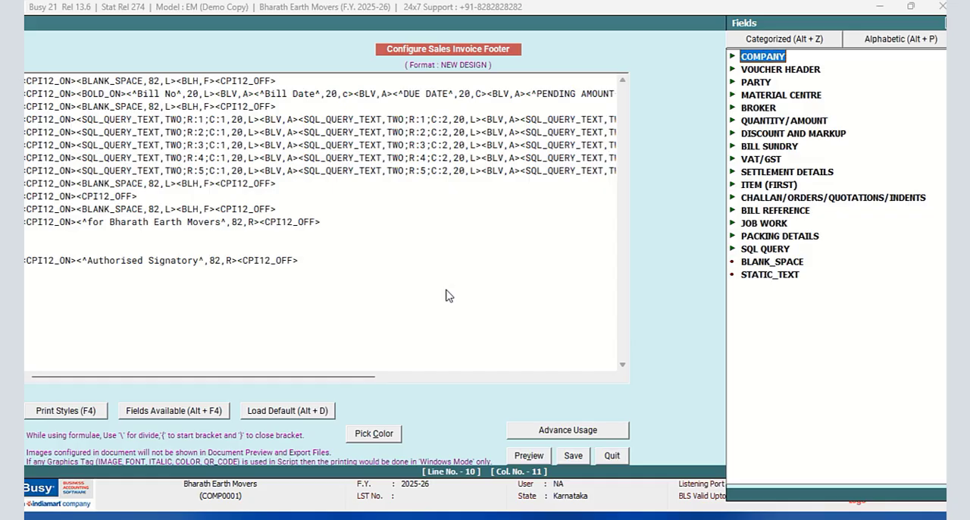
pyautogui.doubleClick(771, 261)
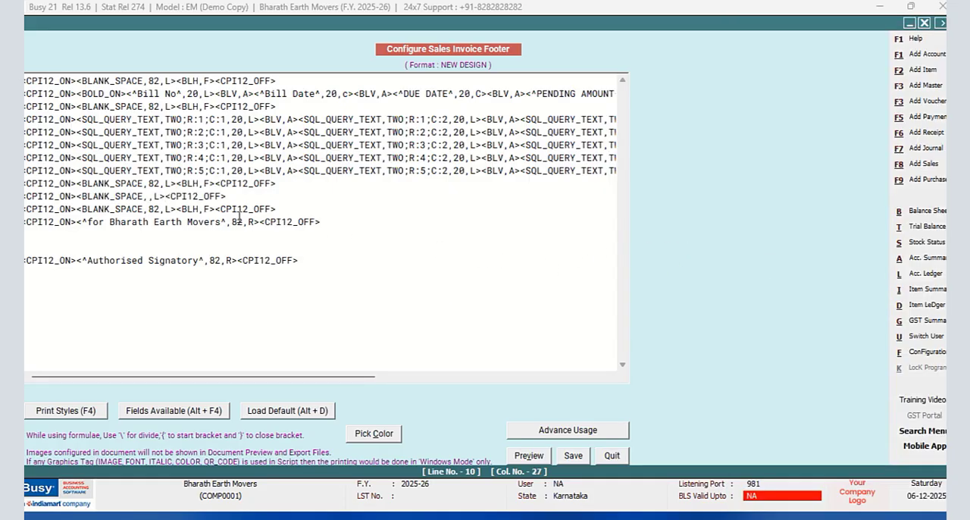
pyautogui.click(148, 196)
pyautogui.write('62')
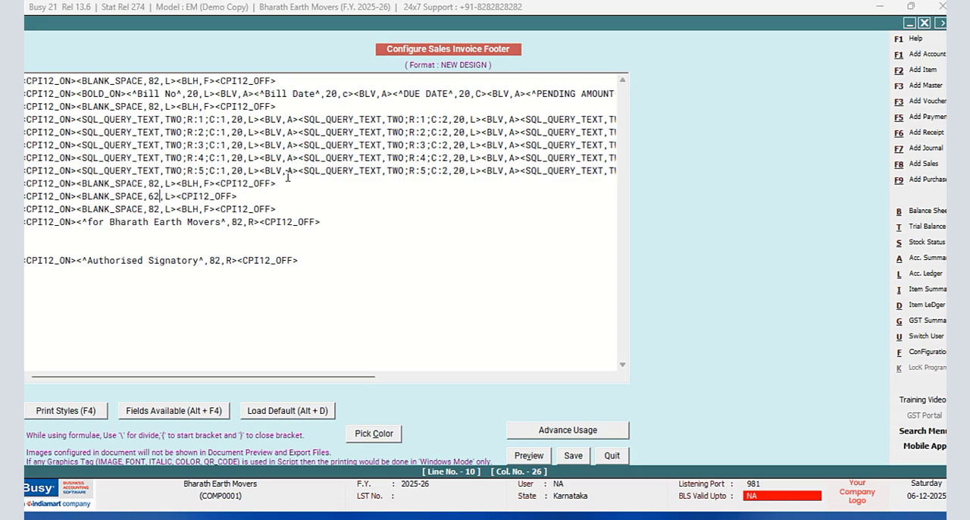
# - Copy a <BLV,A> vertical-line tag from the pending-bills rows and paste it after the 62-character blank space
pyautogui.moveTo(299, 156); pyautogui.dragTo(259, 158)
pyautogui.rightClick(261, 157)
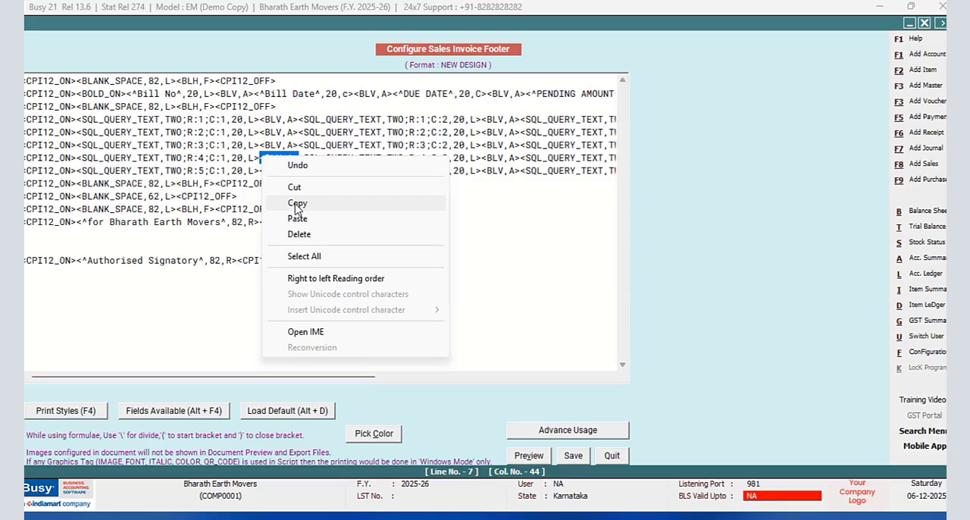
pyautogui.click(295, 201)
pyautogui.click(178, 196)
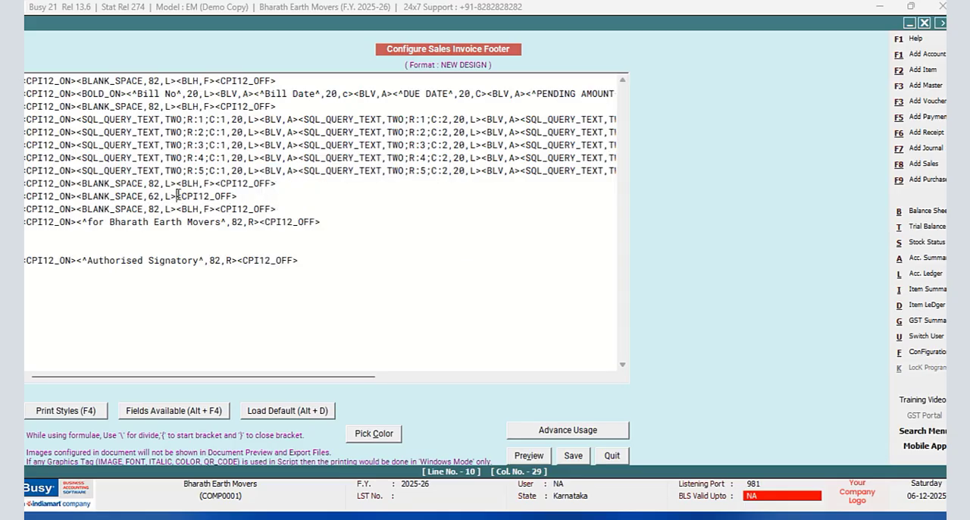
pyautogui.rightClick(178, 196)
pyautogui.click(213, 258)
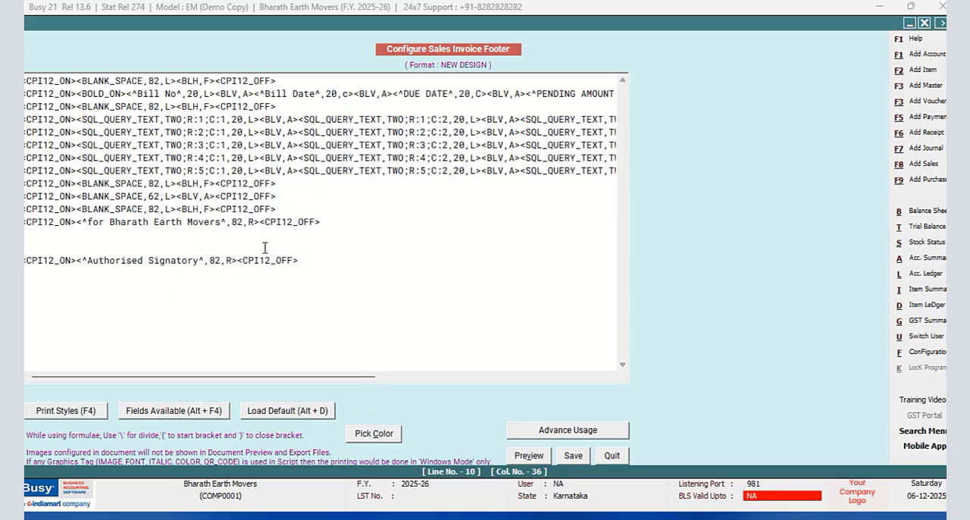
# - Insert a SQL_QUERY_NUM field after the new line's vertical-line tag and set its query name to Three
pyautogui.hotkey('alt', 'F4')
pyautogui.doubleClick(765, 249)
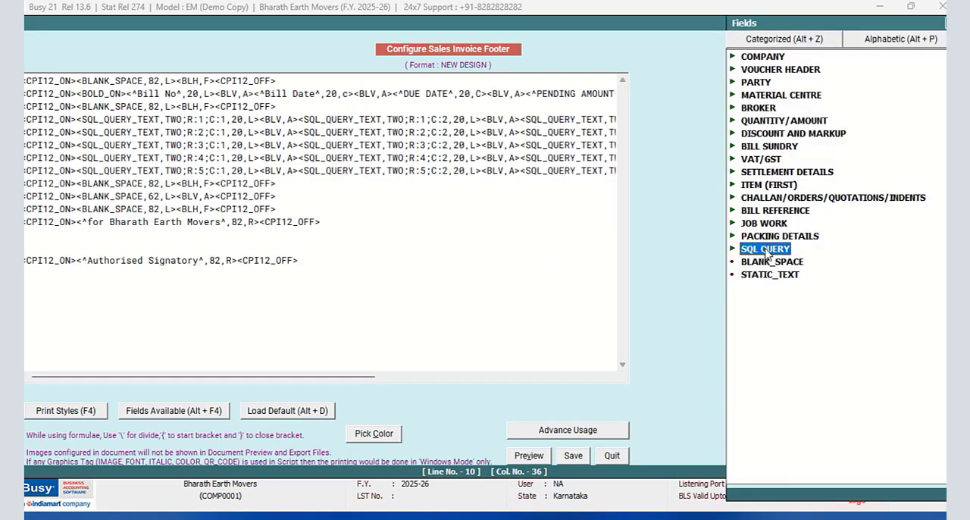
pyautogui.doubleClick(805, 274)
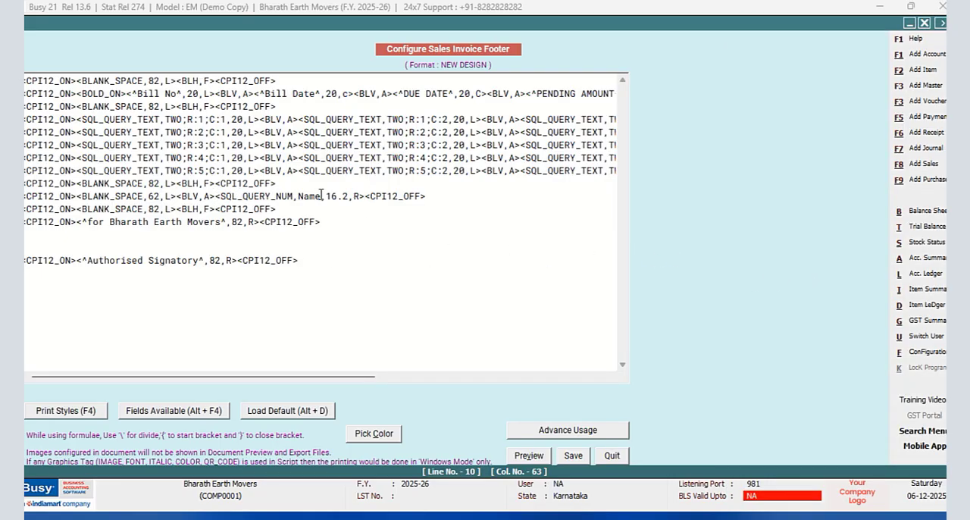
pyautogui.press('BackSpace')
pyautogui.press('BackSpace')
pyautogui.press('BackSpace')
pyautogui.press('BackSpace')
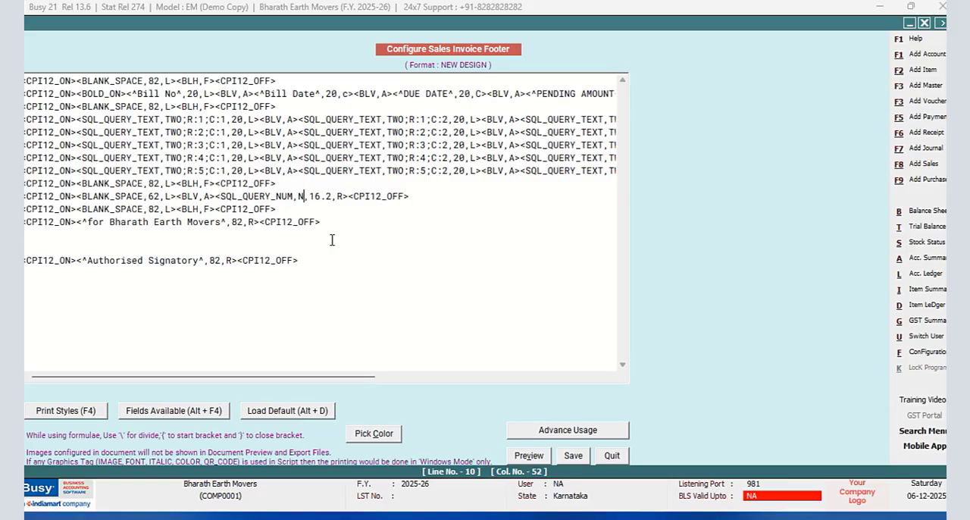
pyautogui.write('Three')
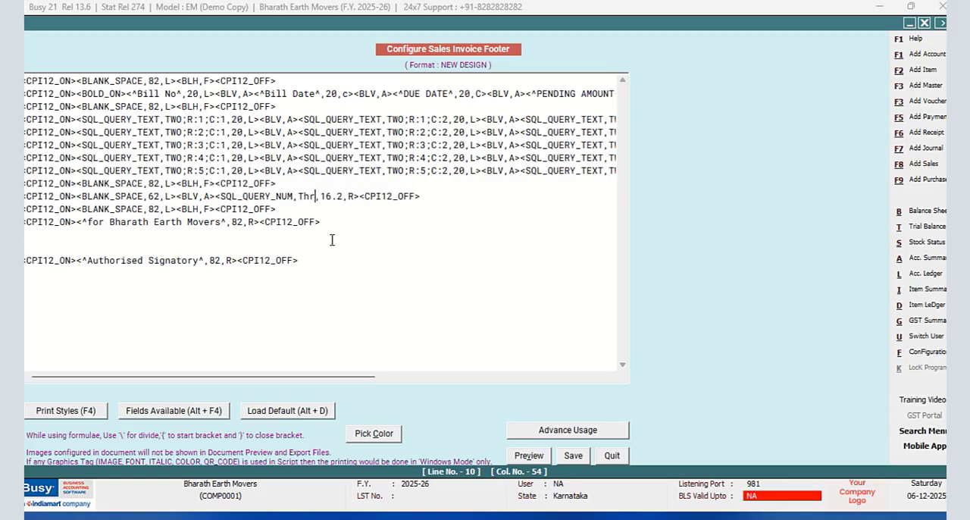
# - Adjust the width of the Three query field, save the footer and leave the configuration
pyautogui.click(343, 196)
pyautogui.press('BackSpace')
pyautogui.write('2')
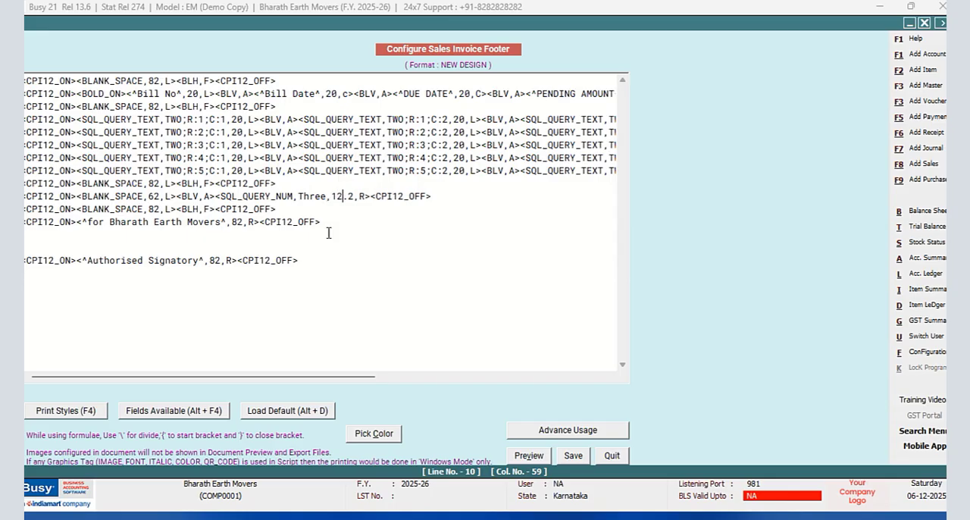
pyautogui.click(573, 456)
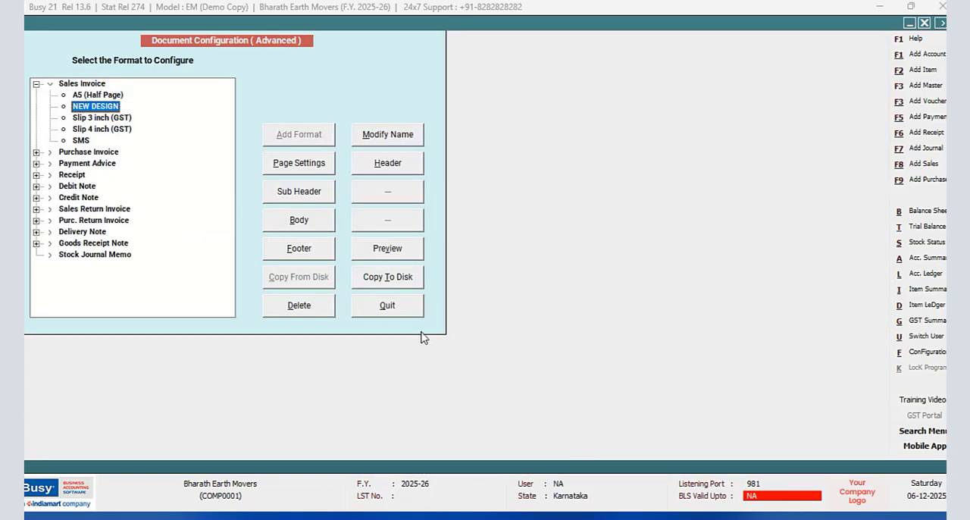
pyautogui.press('Escape')
pyautogui.click(129, 205)
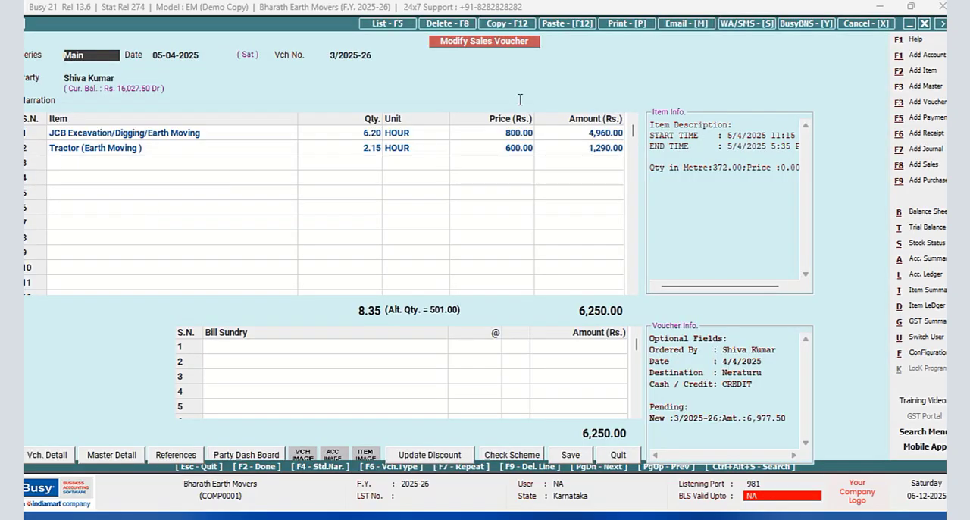
# - Preview the open sales voucher as a Sales Invoice in the NEW DESIGN format to check the pending total
pyautogui.click(621, 24)
pyautogui.click(457, 270)
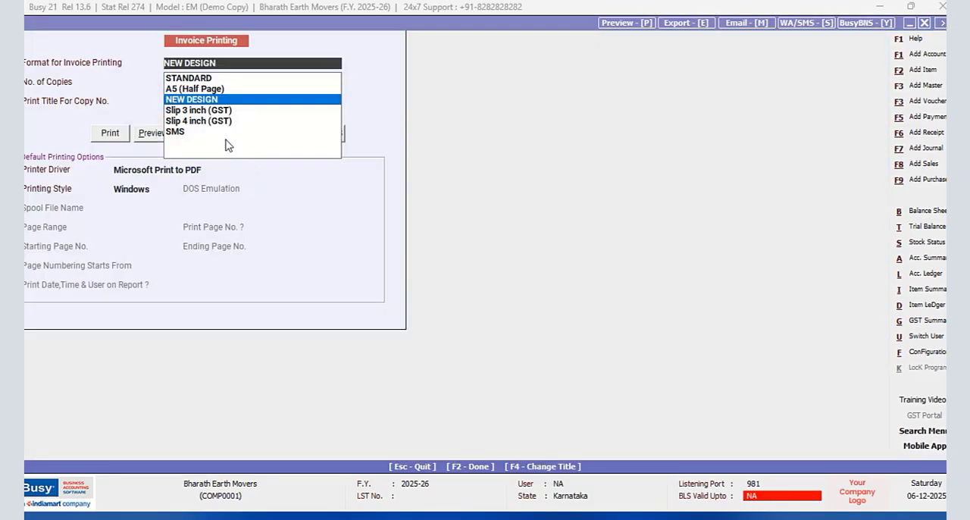
pyautogui.click(155, 136)
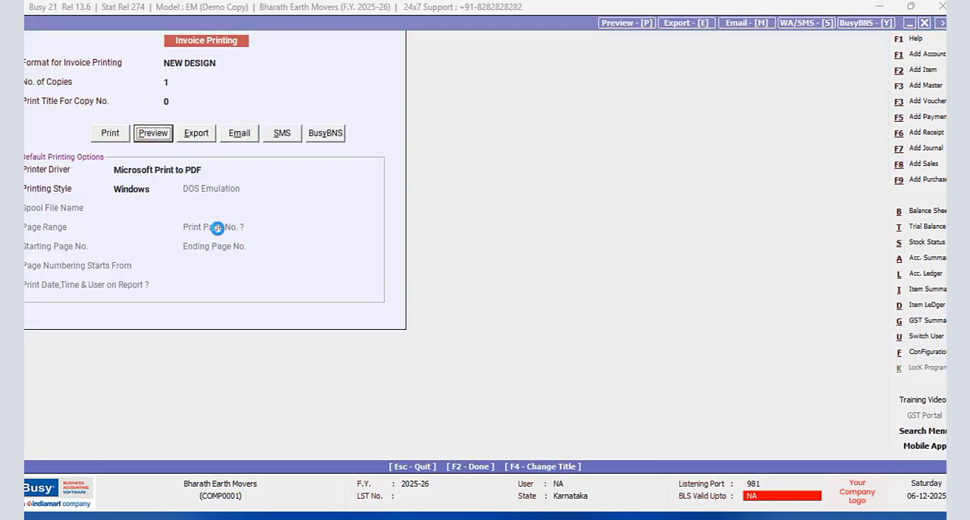
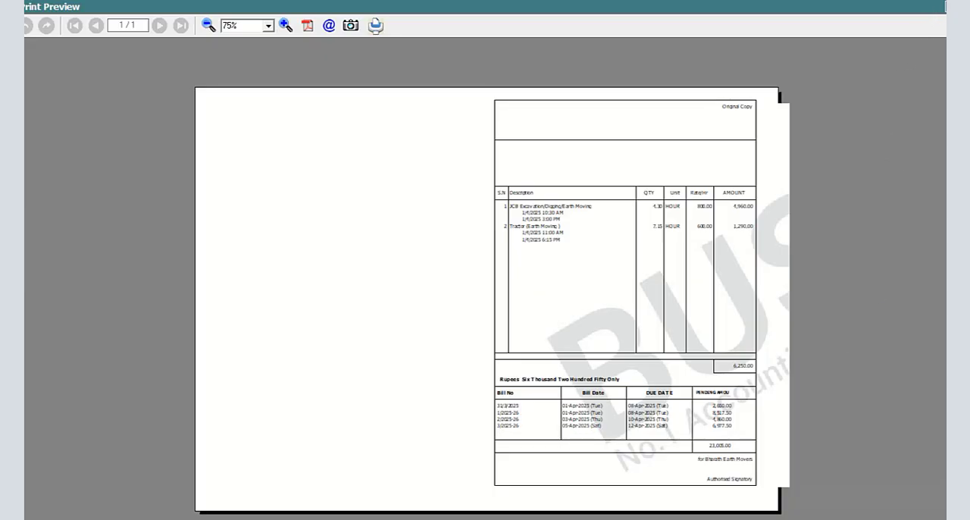
# - Close the print preview and open the footer of the NEW DESIGN sales invoice format in the advanced document printing configuration
pyautogui.click(944, 6)
pyautogui.click(926, 351)
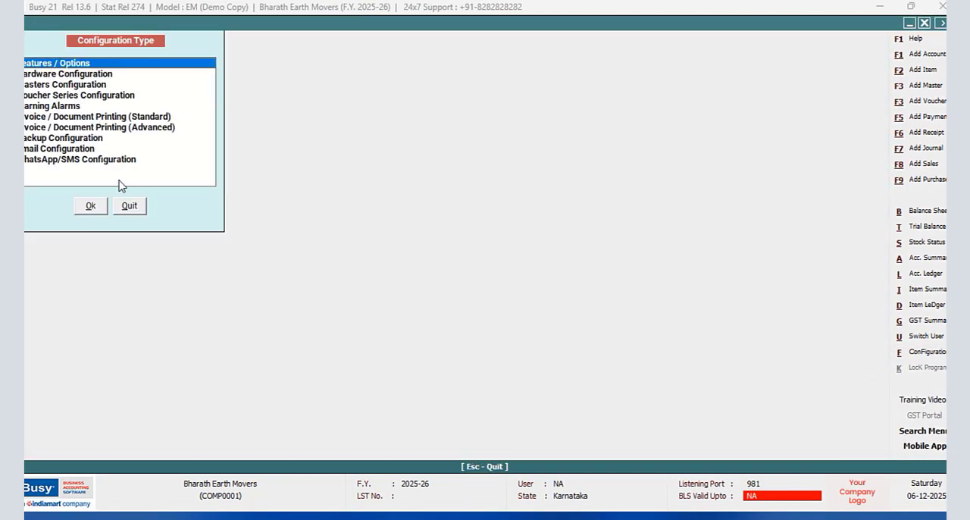
pyautogui.click(125, 127)
pyautogui.click(104, 207)
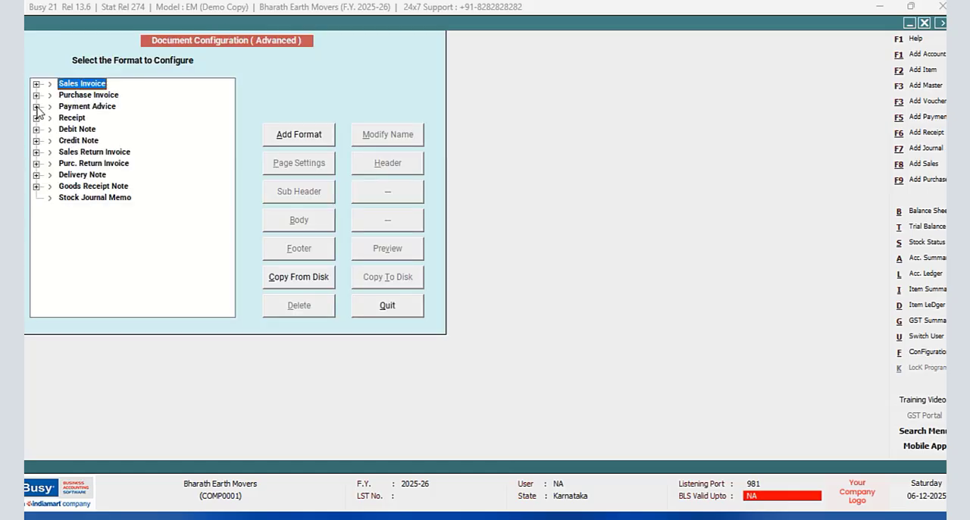
pyautogui.click(36, 84)
pyautogui.click(83, 106)
pyautogui.click(300, 250)
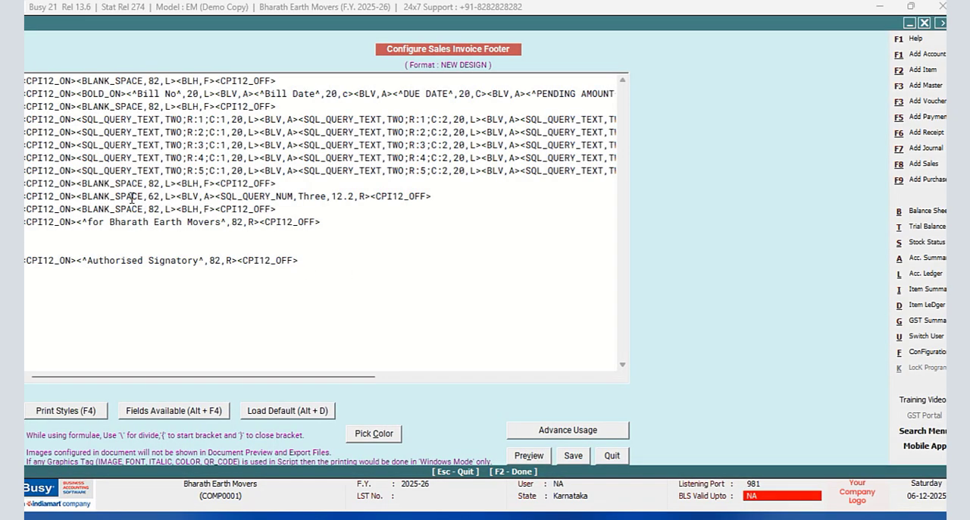
# - Replace BLANK_SPACE in the footer's SQL_QUERY_NUM,Three row with the literal text ^GRAND TOTAL ^ and set its alignment to R
pyautogui.click(82, 197)
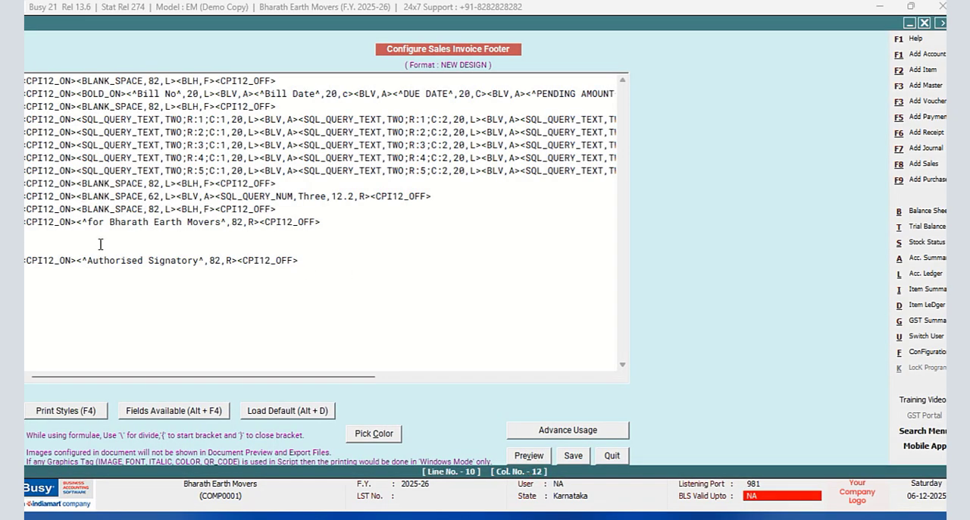
pyautogui.write('^')
pyautogui.click(150, 197)
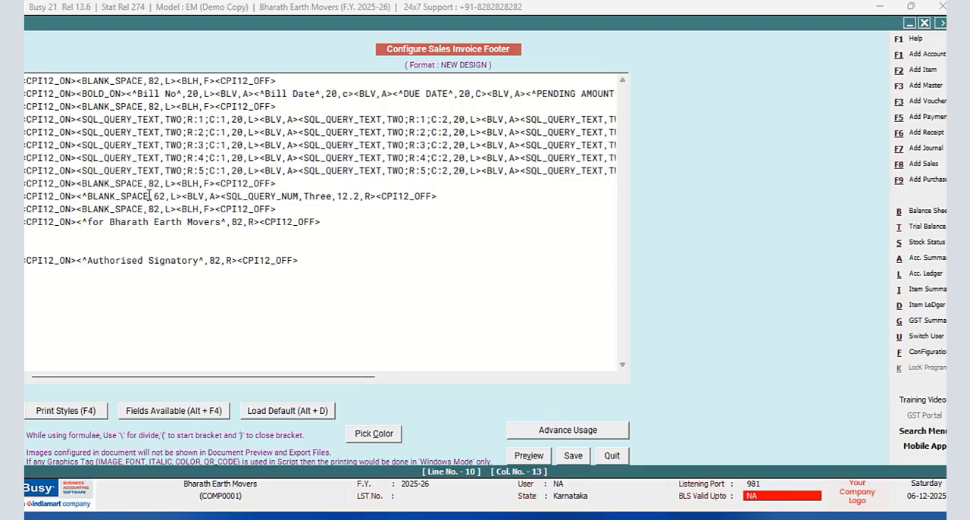
pyautogui.write('^')
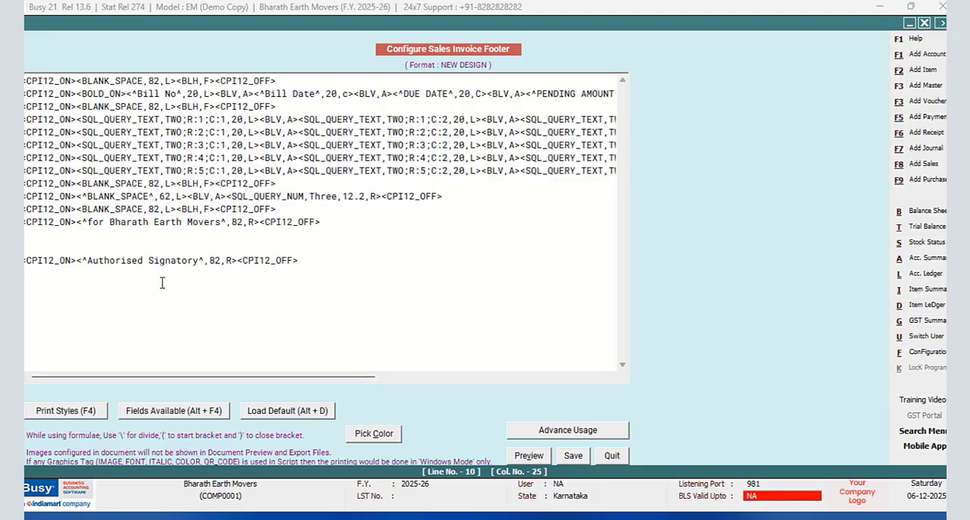
pyautogui.press('BackSpace')
pyautogui.press('BackSpace')
pyautogui.press('BackSpace')
pyautogui.press('BackSpace')
pyautogui.press('BackSpace')
pyautogui.press('BackSpace')
pyautogui.press('BackSpace')
pyautogui.press('BackSpace')
pyautogui.press('BackSpace')
pyautogui.press('BackSpace')
pyautogui.press('BackSpace')
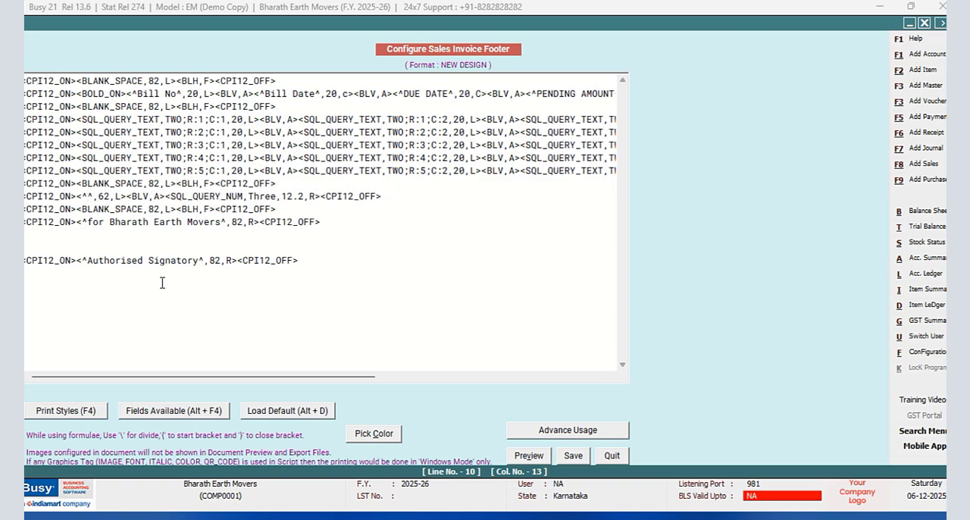
pyautogui.write('GRAND TO')
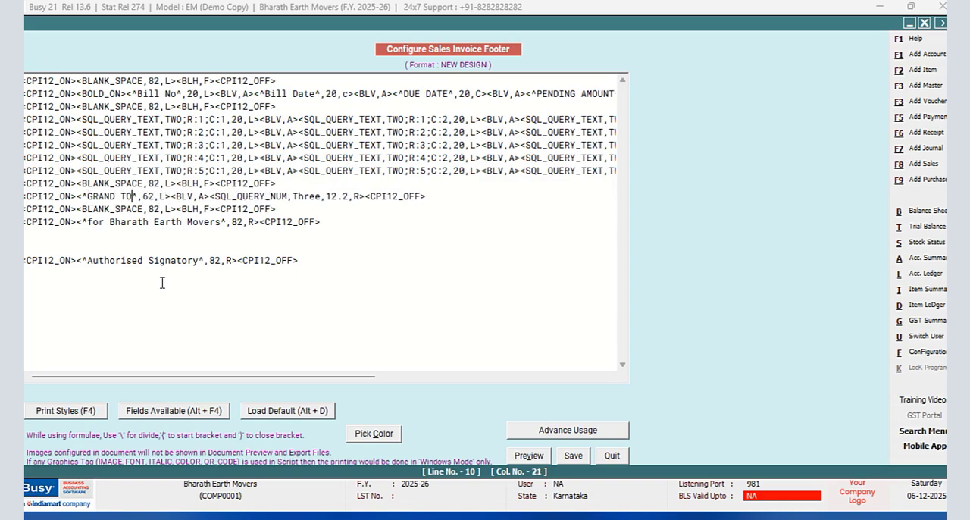
pyautogui.write('TAL')
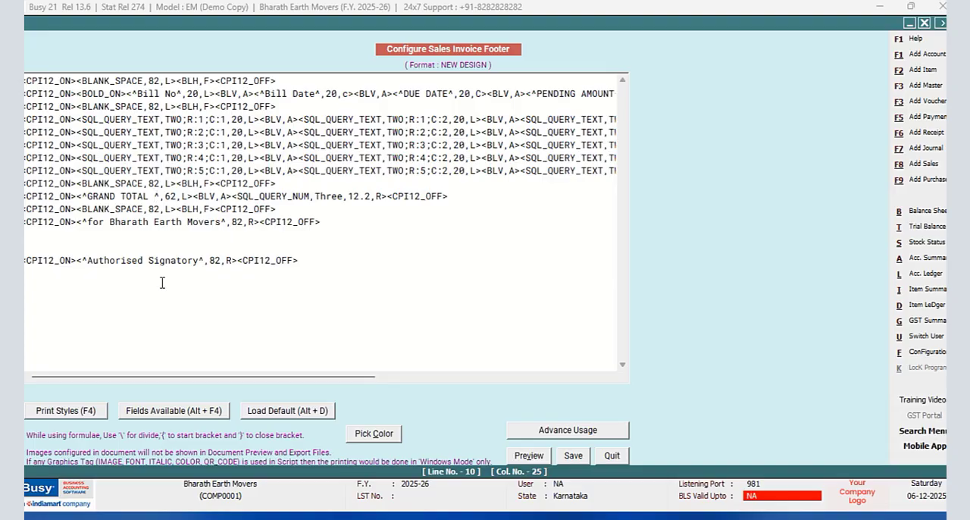
pyautogui.click(187, 196)
pyautogui.press('BackSpace')
pyautogui.write('R')
# - Enclose the footer's GRAND TOTAL label and amount in BOLD_ON and BOLD_OFF tags, and save the footer
pyautogui.click(80, 196)
pyautogui.press('F4')
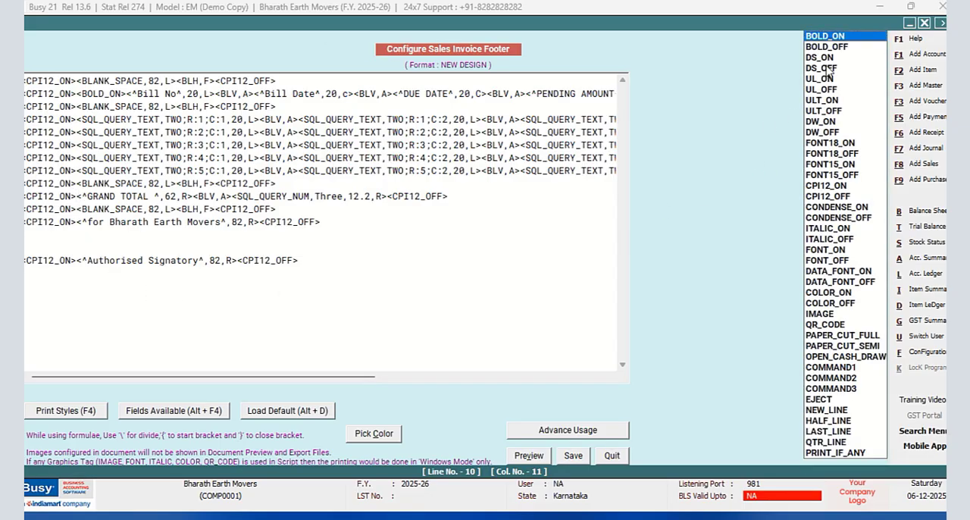
pyautogui.press('Return')
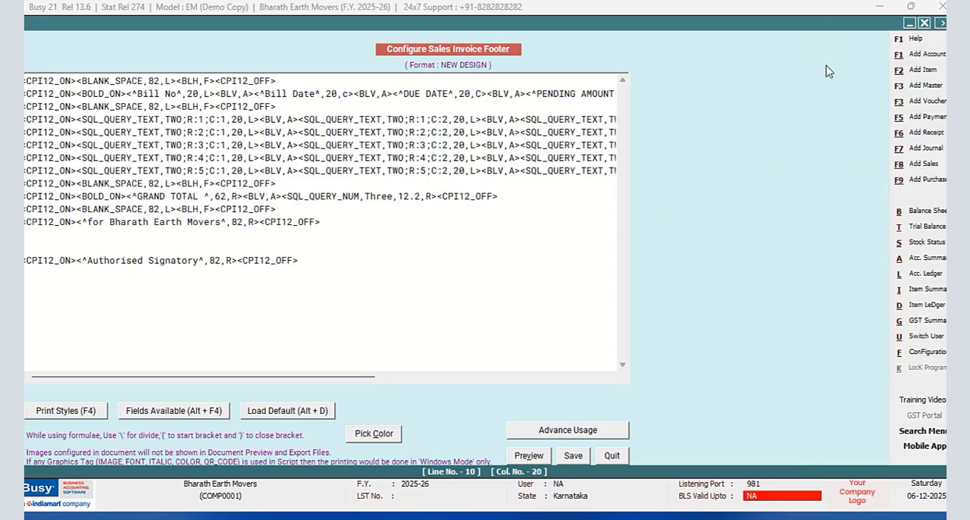
pyautogui.click(434, 196)
pyautogui.press('Right')
pyautogui.press('F4')
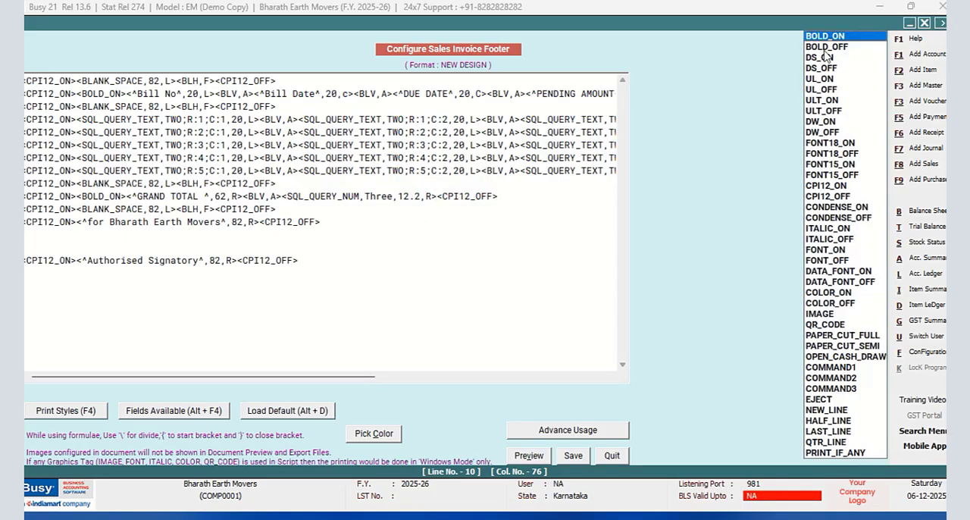
pyautogui.click(824, 50)
pyautogui.press('Return')
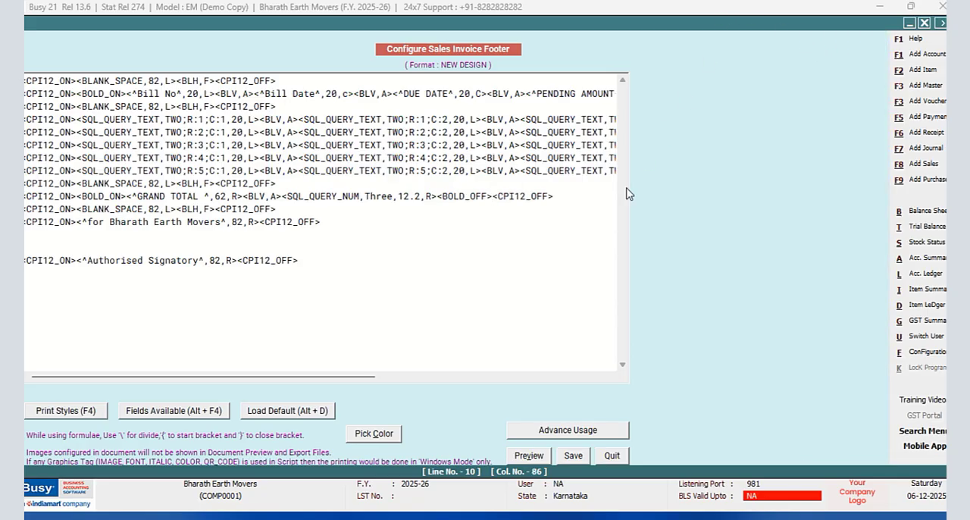
pyautogui.click(572, 455)
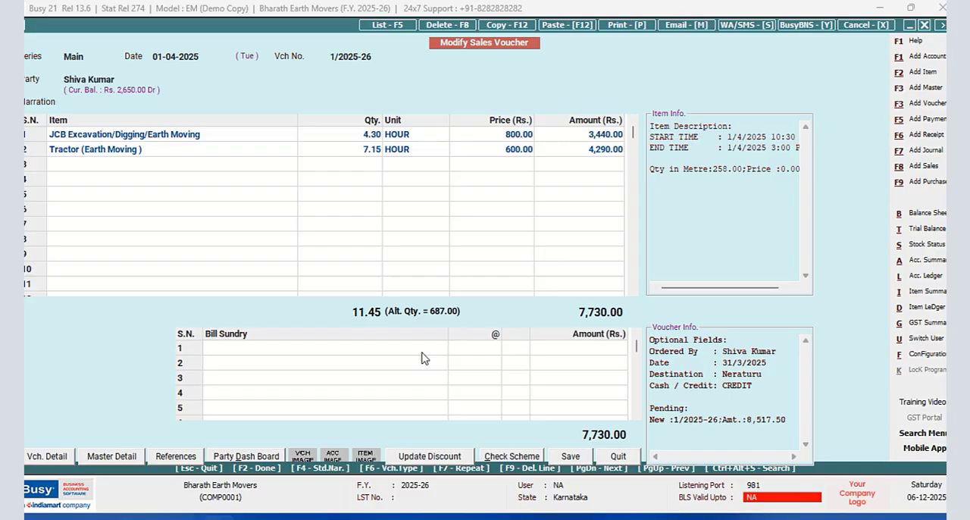
# - From the sales voucher's first bill sundry row, create an additive bill sundry named Driver Allowance, fed as an absolute amount
pyautogui.click(422, 353)
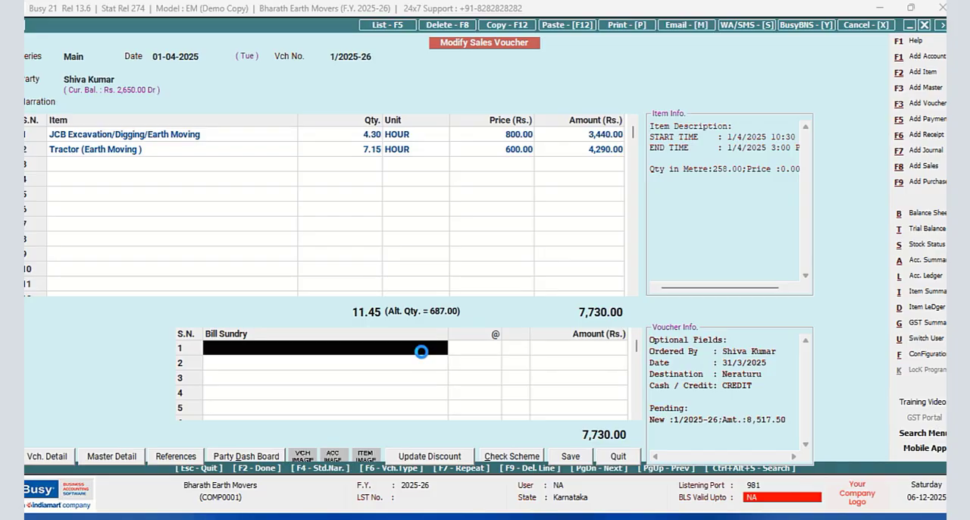
pyautogui.press('F3')
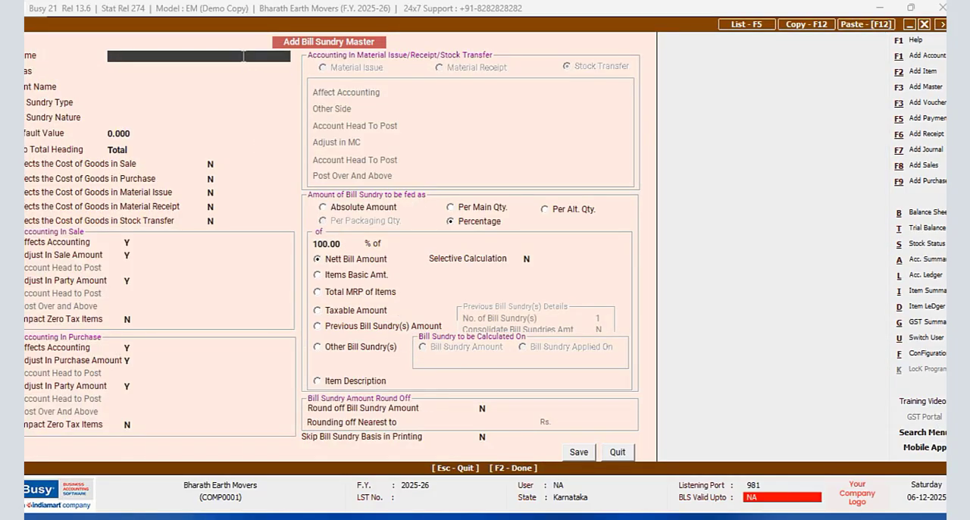
pyautogui.write('DR')
pyautogui.press('Return')
pyautogui.press('Return')
pyautogui.press('Return')
pyautogui.press('Return')
pyautogui.press('Return')
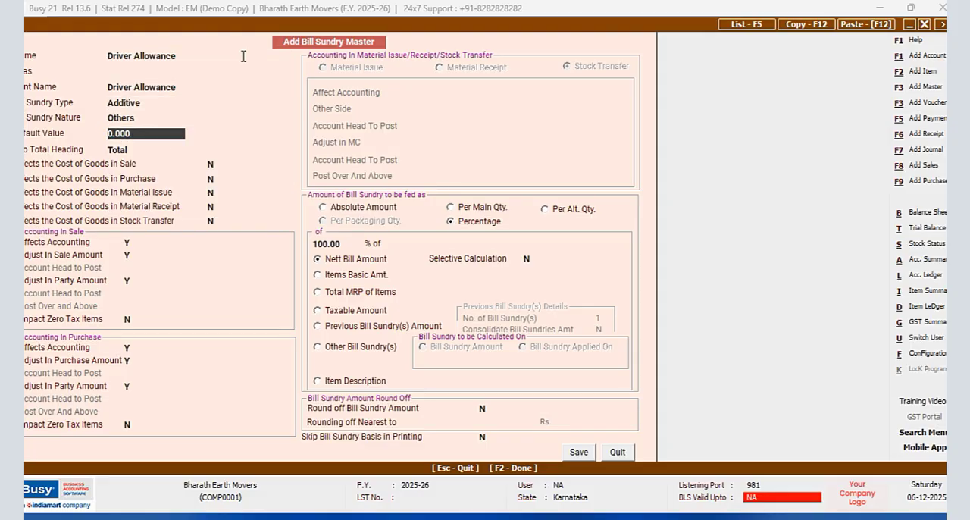
pyautogui.click(323, 207)
pyautogui.click(585, 453)
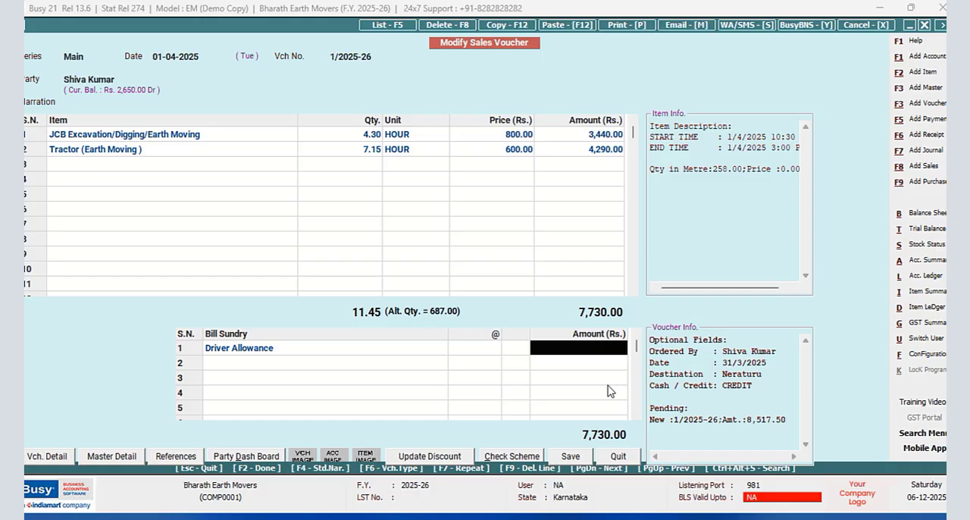
# - Set the Driver Allowance amount to 250 and save the sales voucher, accepting the bill-by-bill adjustment
pyautogui.write('250')
pyautogui.press('Return')
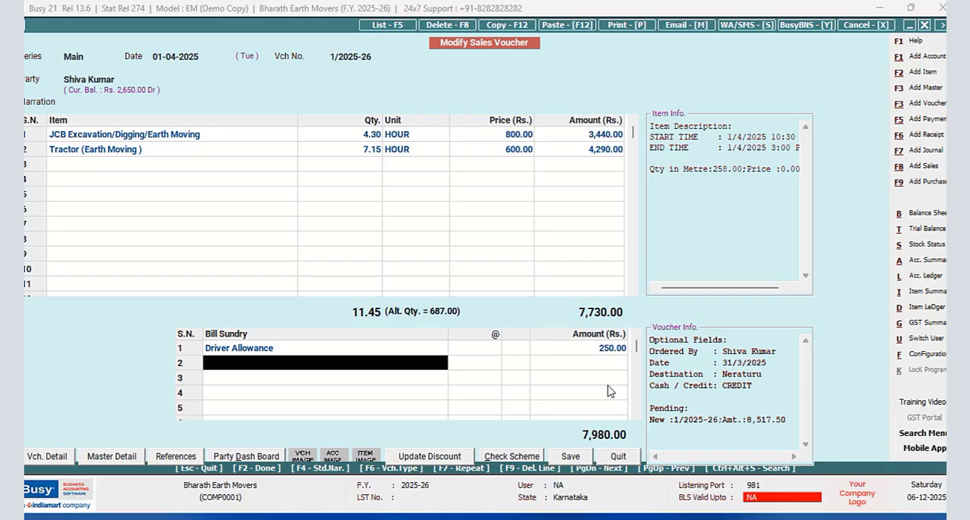
pyautogui.press('F3')
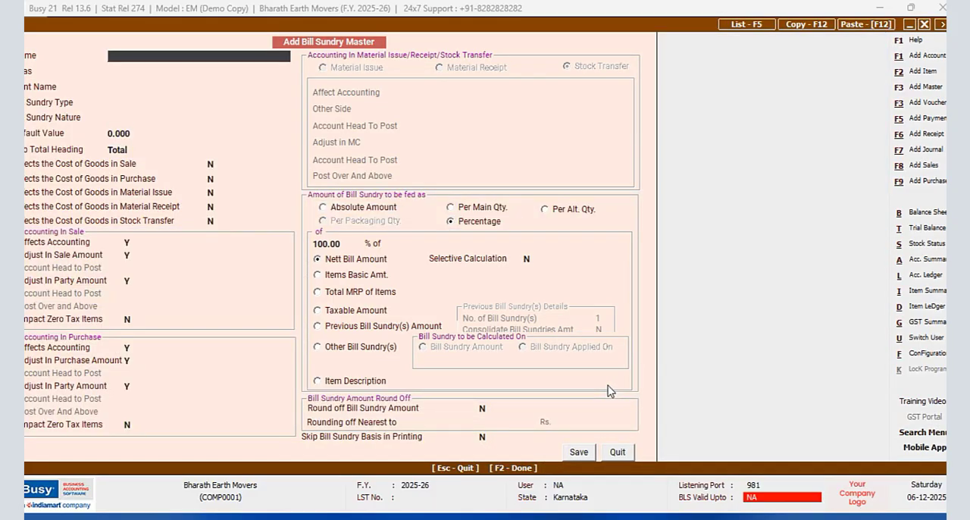
pyautogui.click(617, 453)
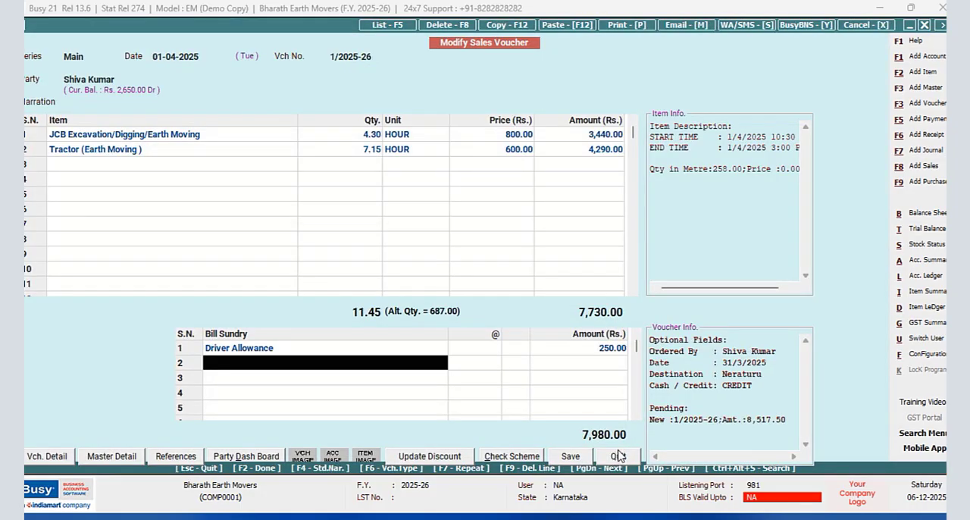
pyautogui.click(571, 458)
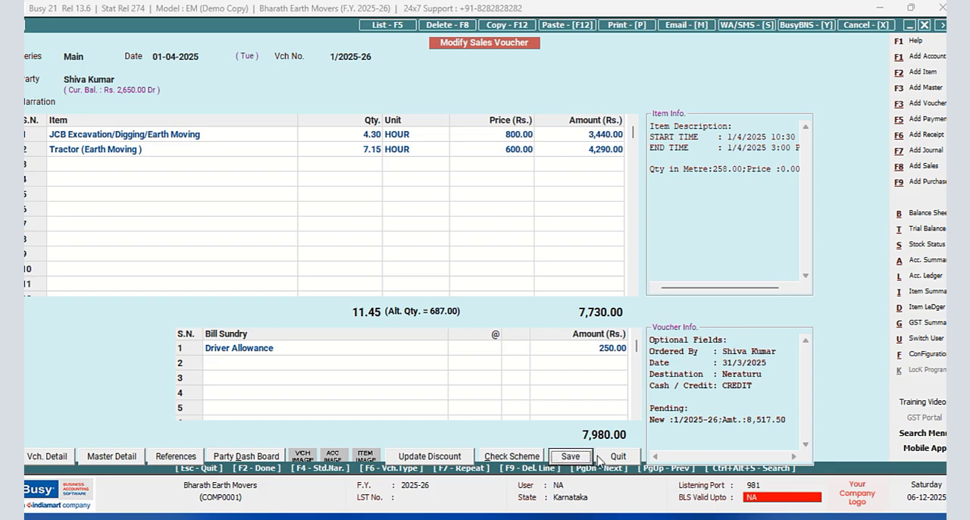
pyautogui.click(359, 371)
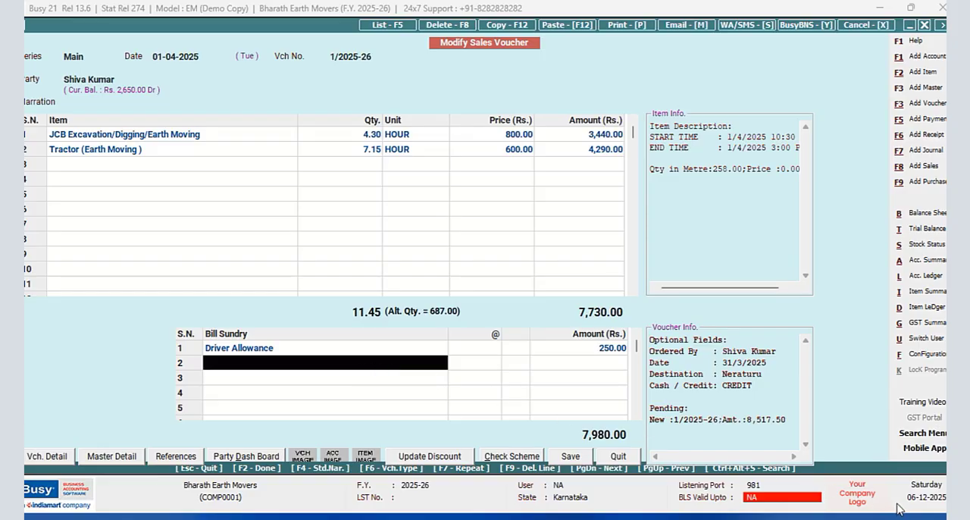
pyautogui.click(571, 458)
pyautogui.click(571, 457)
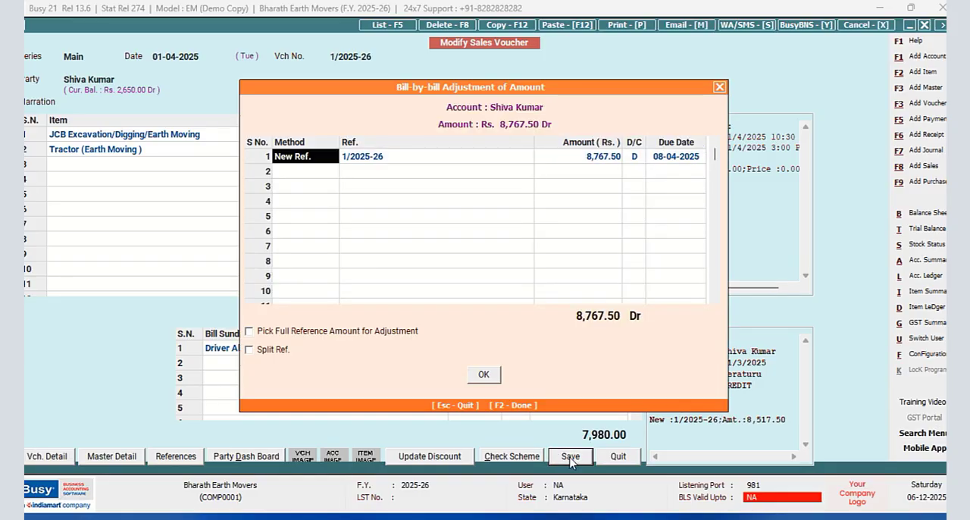
pyautogui.click(484, 374)
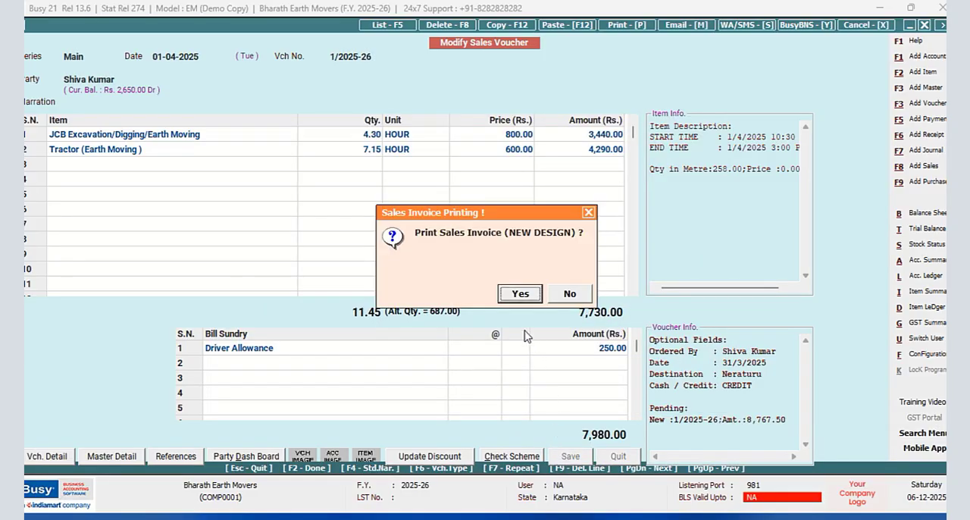
# - Preview the sales invoice in the NEW DESIGN format, enlarge it to 90%, and close the preview
pyautogui.click(515, 292)
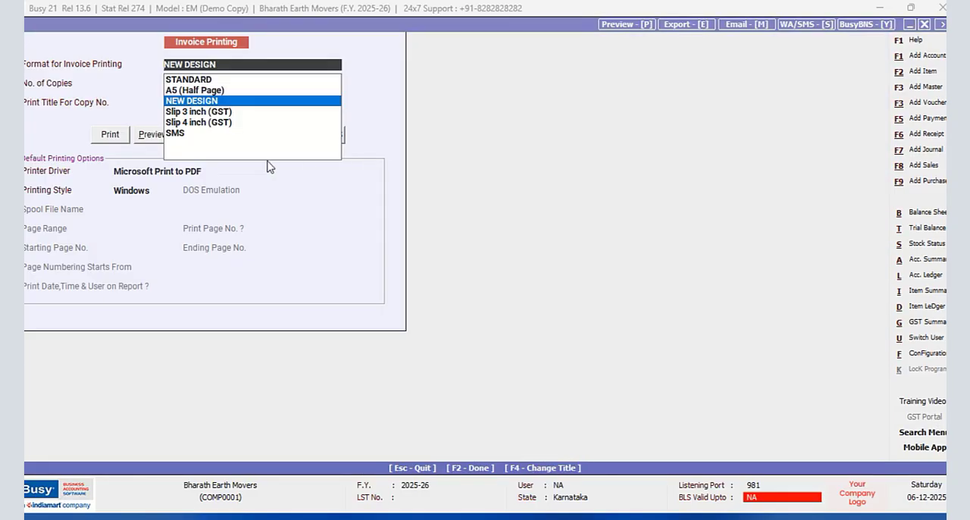
pyautogui.click(146, 136)
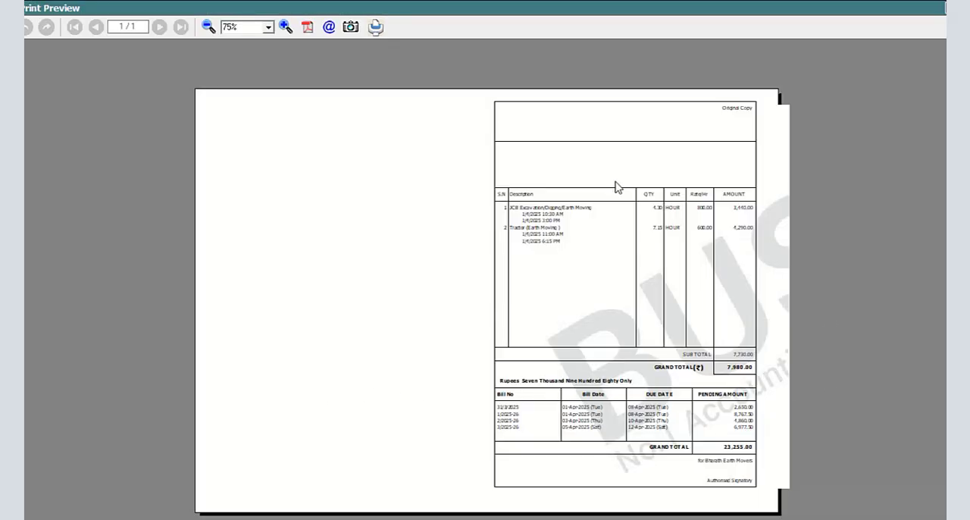
pyautogui.click(285, 26)
pyautogui.click(285, 26)
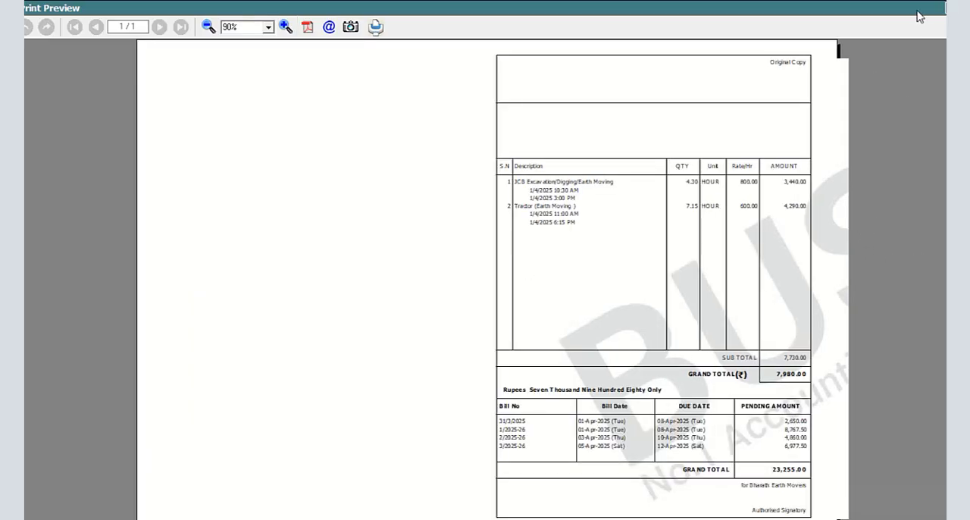
pyautogui.press('Escape')
pyautogui.press('Return')
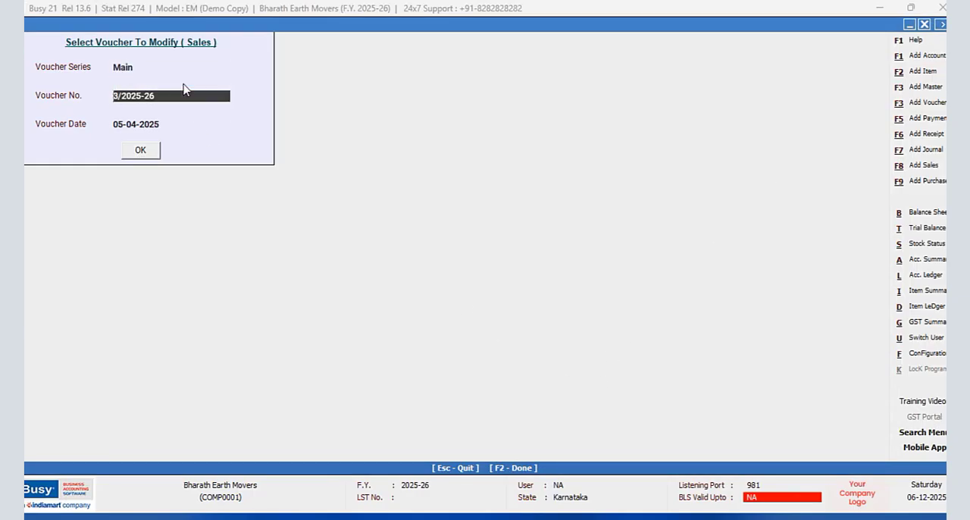
# - Look through the sales vouchers of the Main series dated 01-04-2025 to 05-04-2025 and return to the voucher selection
pyautogui.click(129, 155)
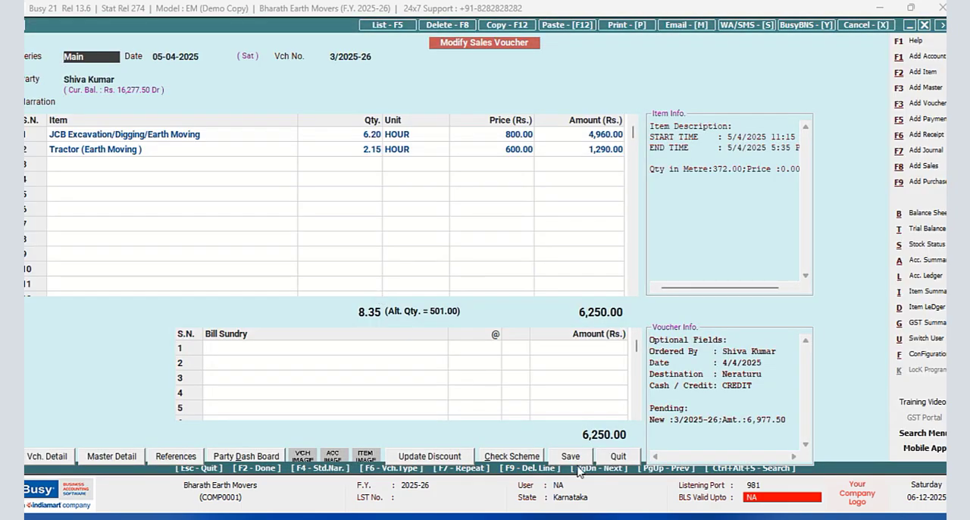
pyautogui.press('pageup')
pyautogui.press('pageup')
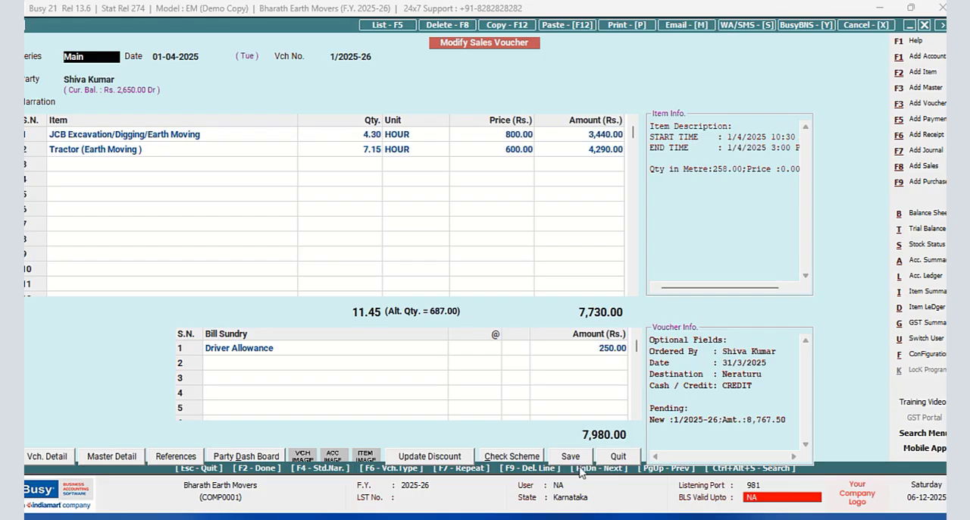
pyautogui.press('pagedown')
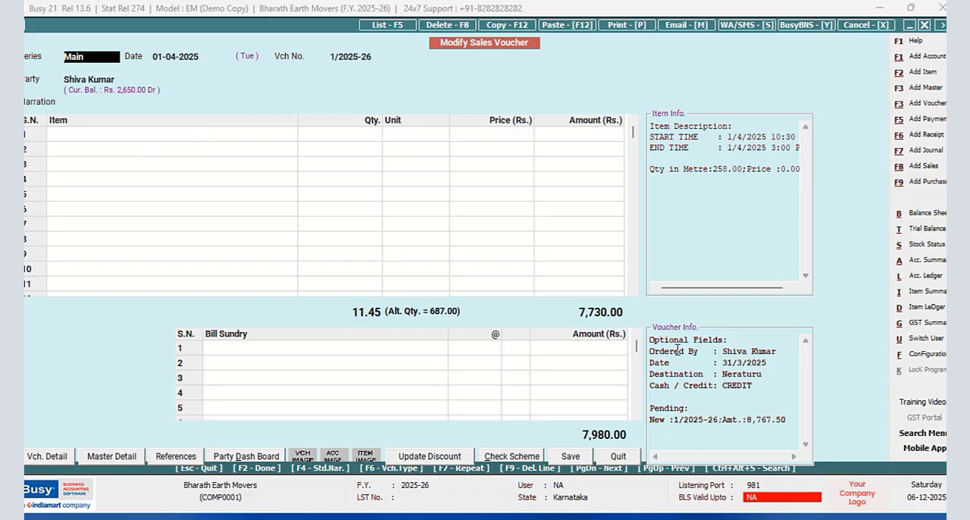
pyautogui.press('pagedown')
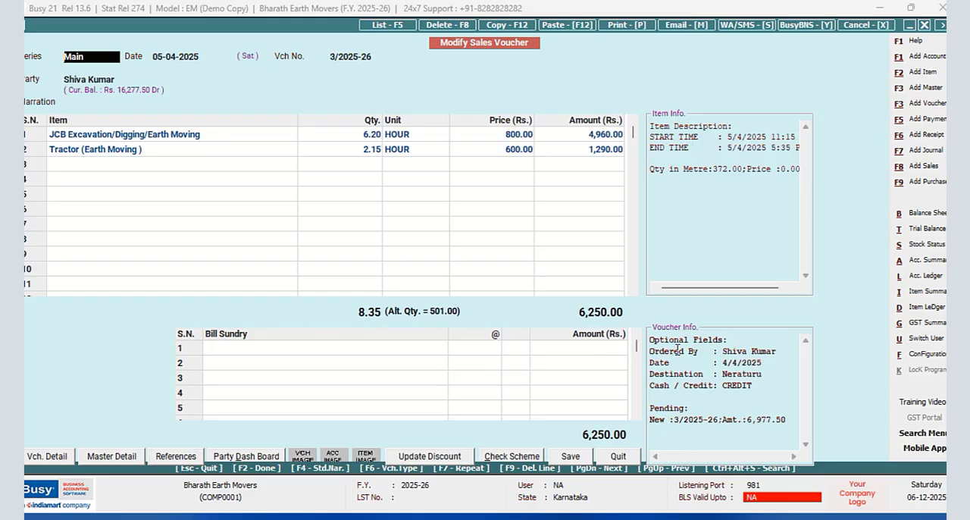
pyautogui.press('pageup')
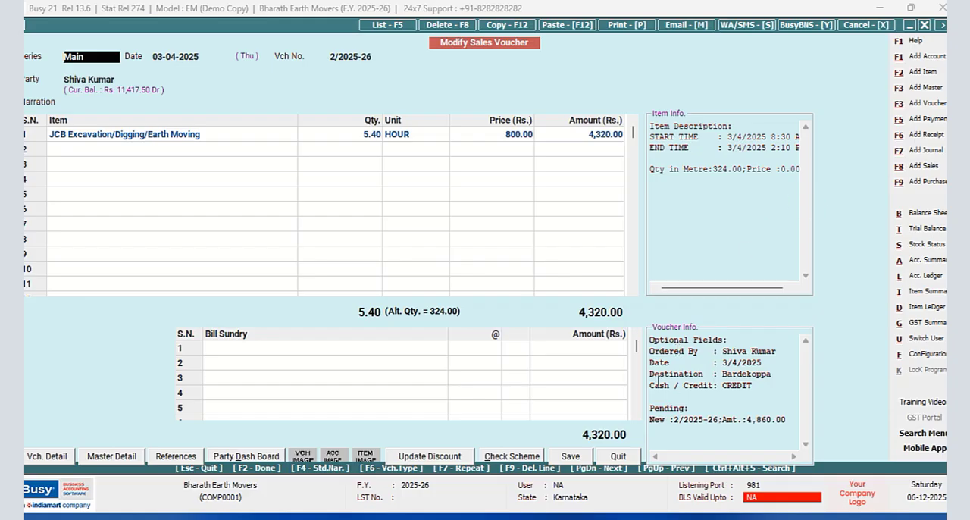
pyautogui.click(620, 456)
pyautogui.click(177, 97)
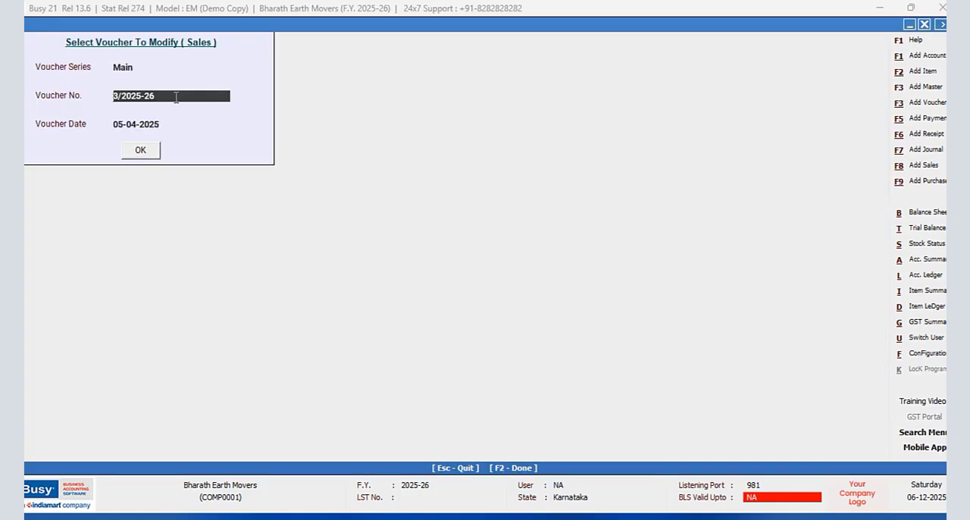
# - Open sales voucher 3/2025-26 and, in the advanced document configuration, check the page settings of the NEW DESIGN sales invoice format
pyautogui.click(141, 150)
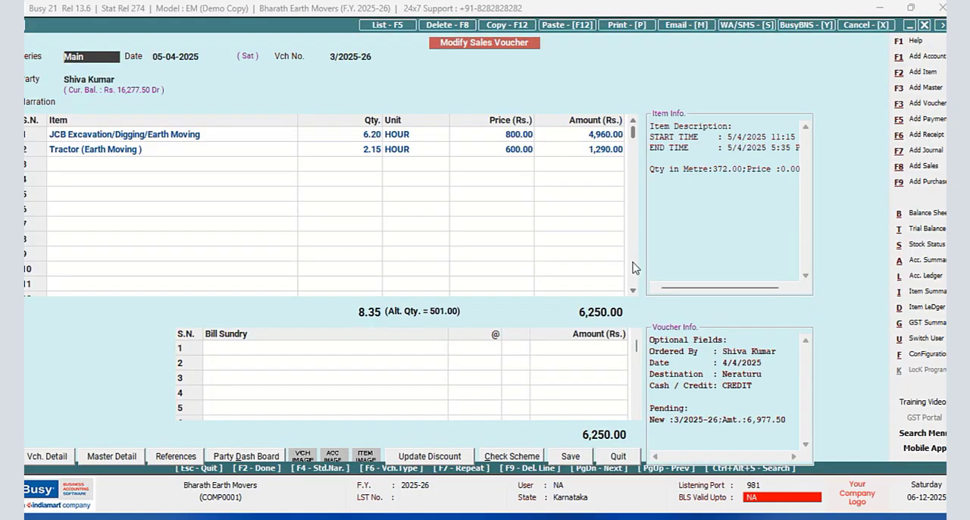
pyautogui.click(931, 355)
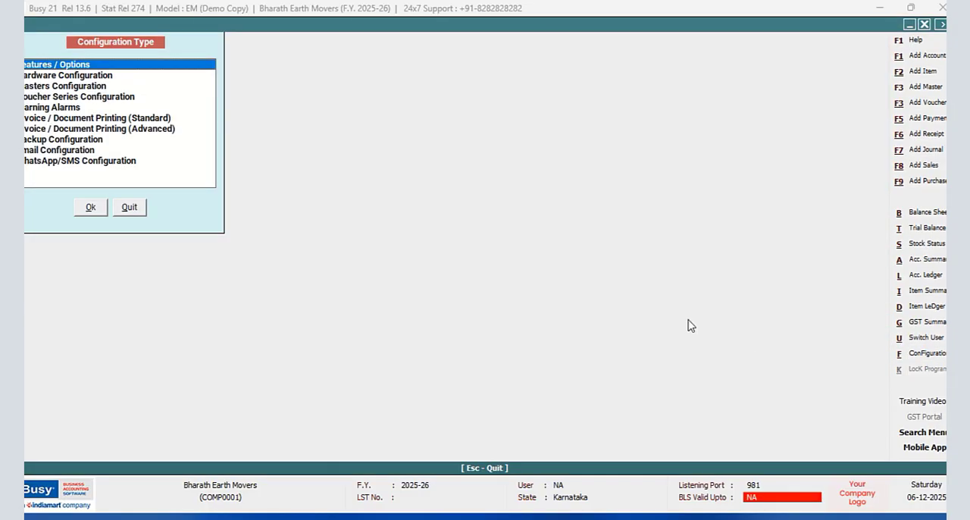
pyautogui.click(112, 131)
pyautogui.click(90, 207)
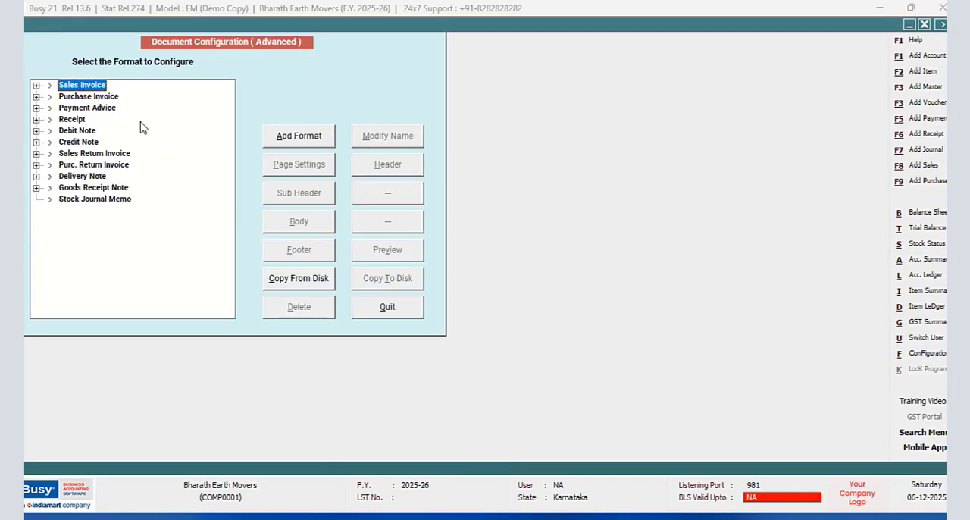
pyautogui.click(36, 86)
pyautogui.click(327, 176)
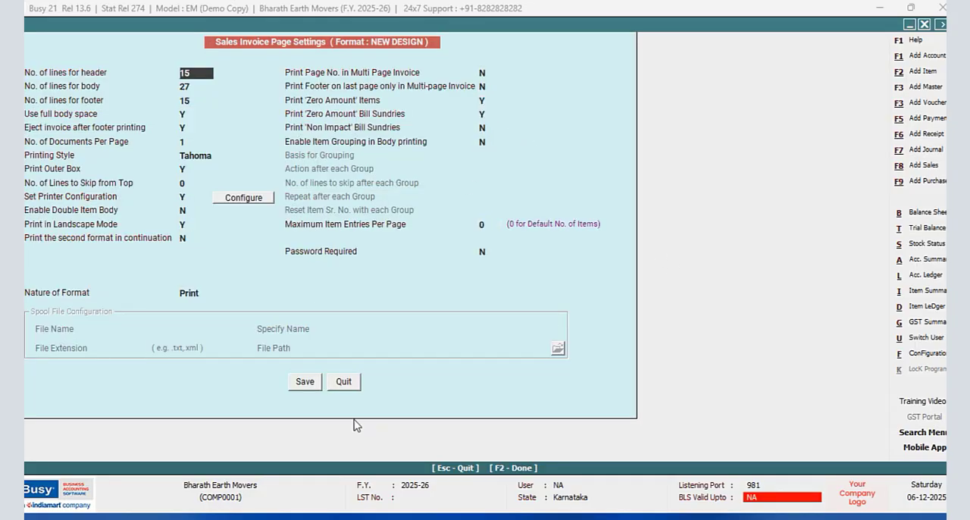
pyautogui.click(340, 384)
pyautogui.click(363, 308)
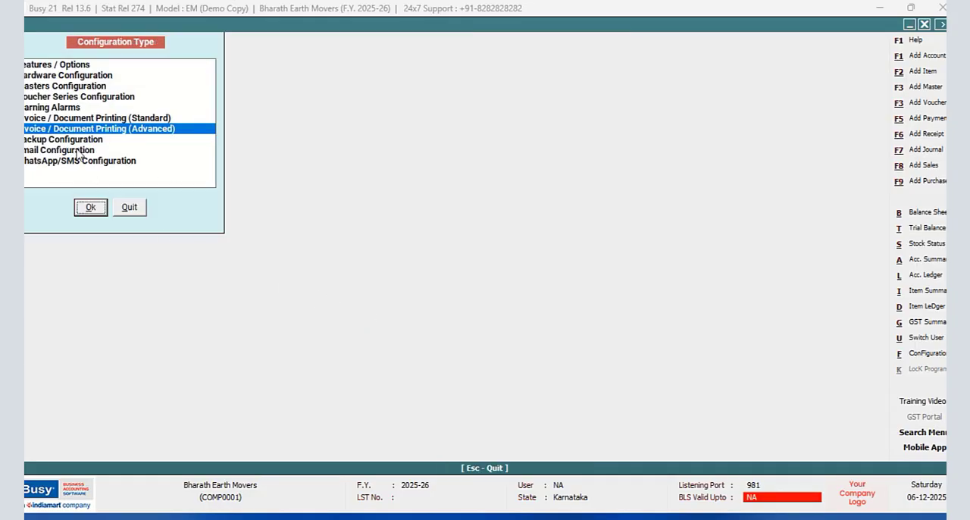
# - Review the auto round-off options of the Main sales voucher series, save the series configuration, and return to the sales voucher
pyautogui.click(54, 97)
pyautogui.click(90, 207)
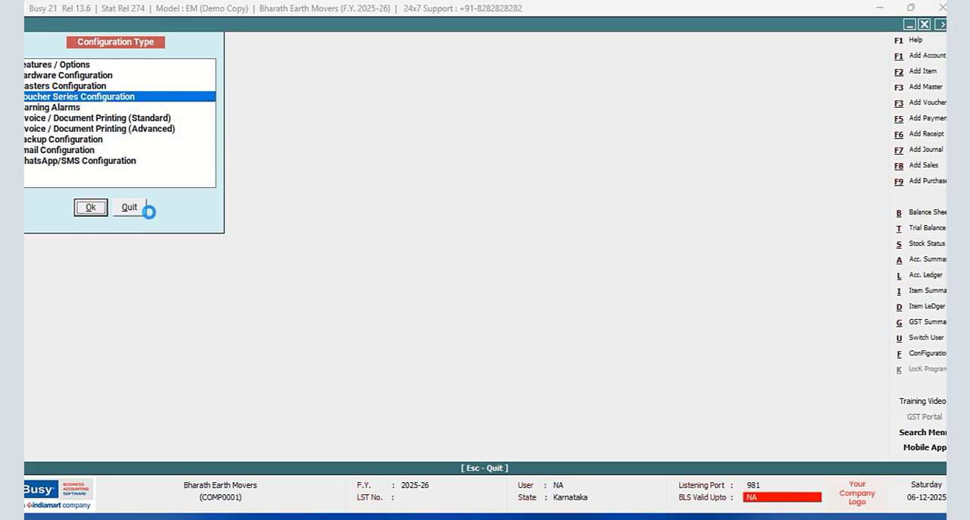
pyautogui.click(35, 97)
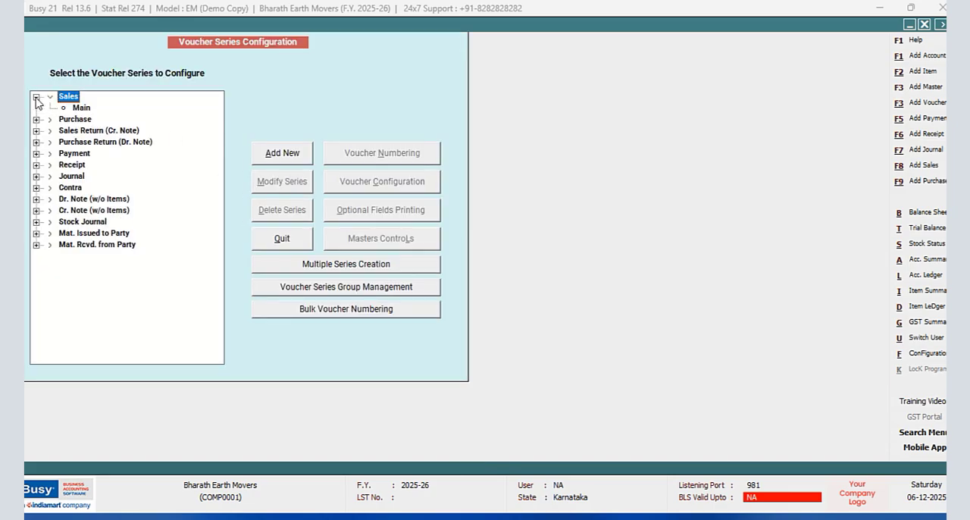
pyautogui.click(80, 107)
pyautogui.click(382, 181)
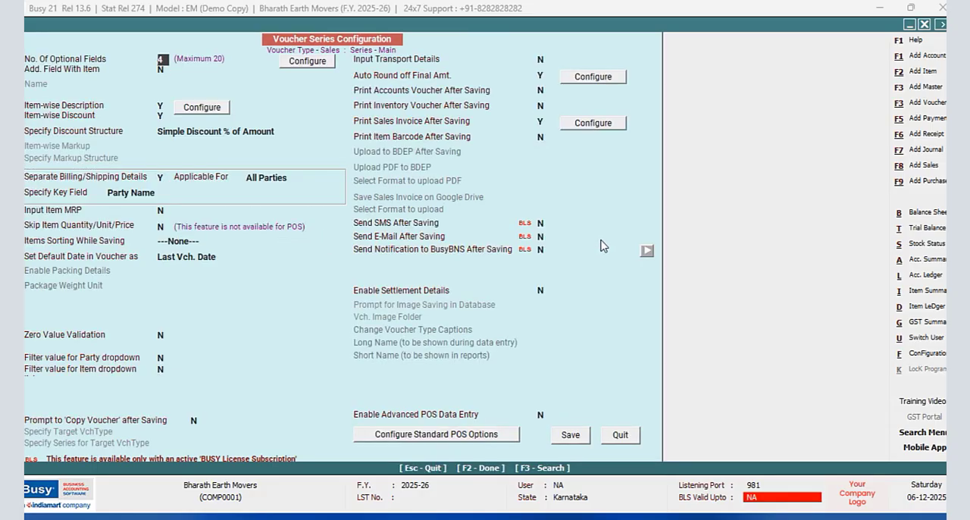
pyautogui.click(592, 77)
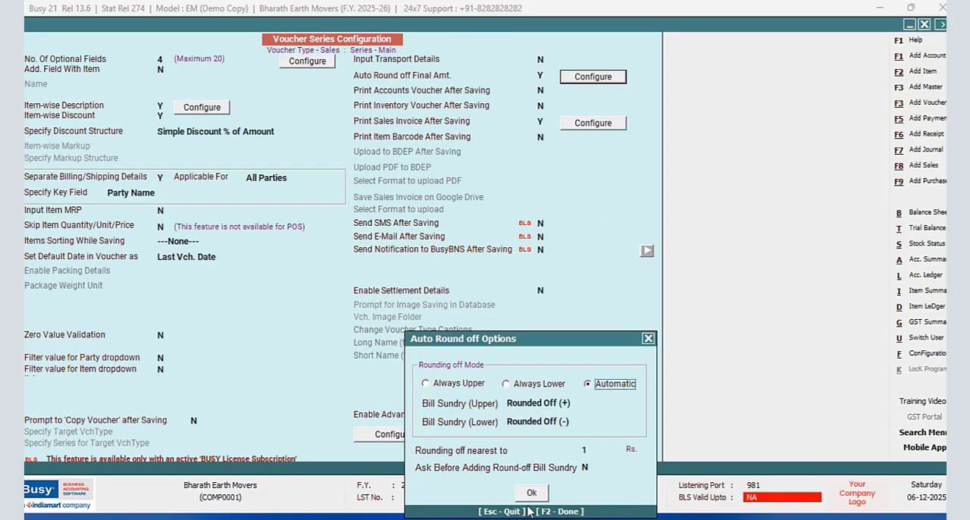
pyautogui.click(531, 492)
pyautogui.click(566, 443)
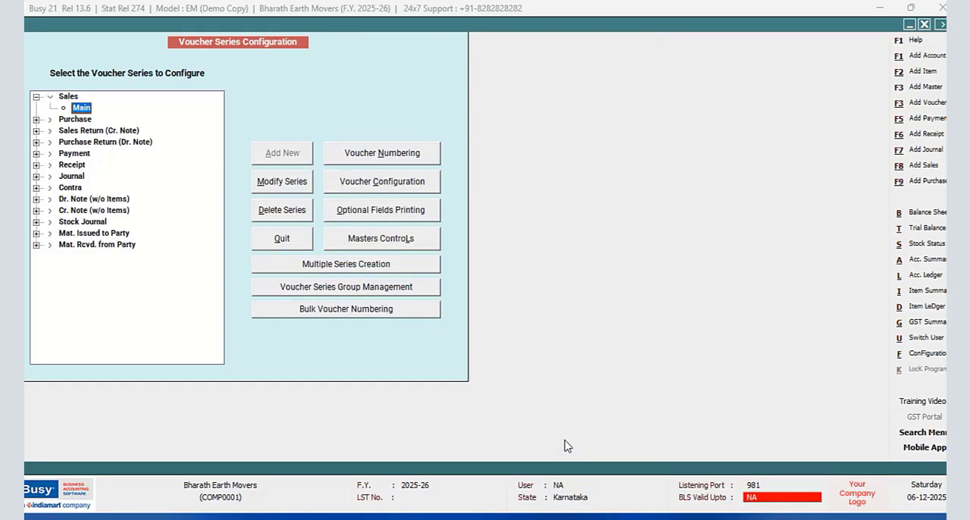
pyautogui.click(277, 244)
pyautogui.click(126, 207)
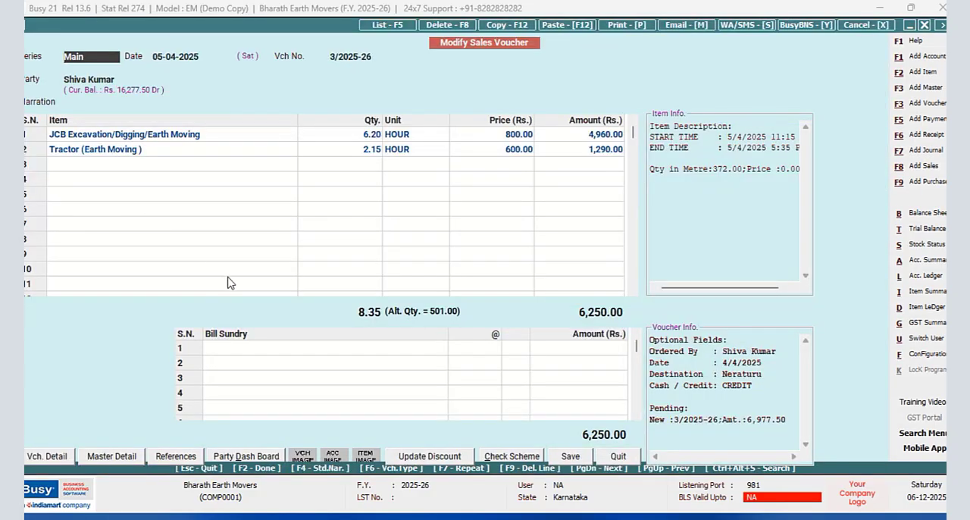
# - Show the account ledger for 05-04-2025, check sales voucher 3/2025-26 from it, and return to the report options
pyautogui.press('Escape')
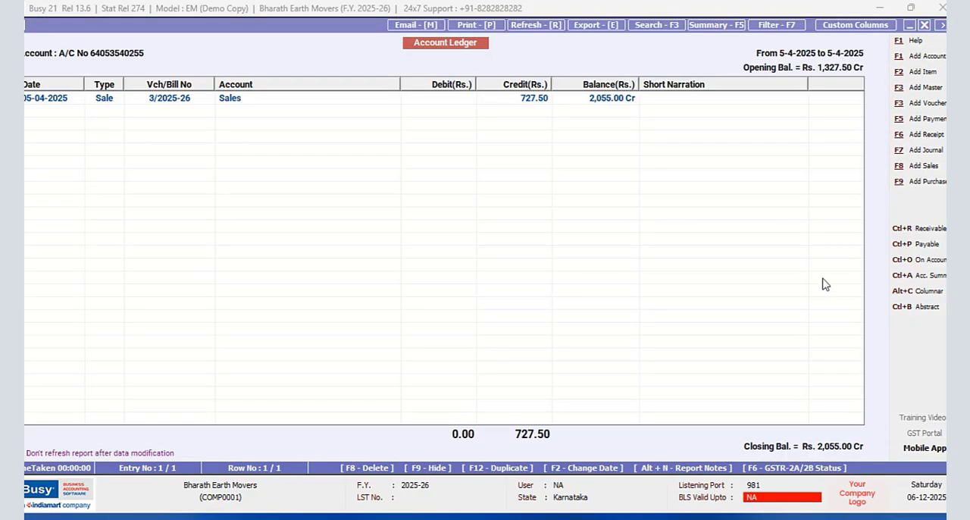
pyautogui.click(924, 26)
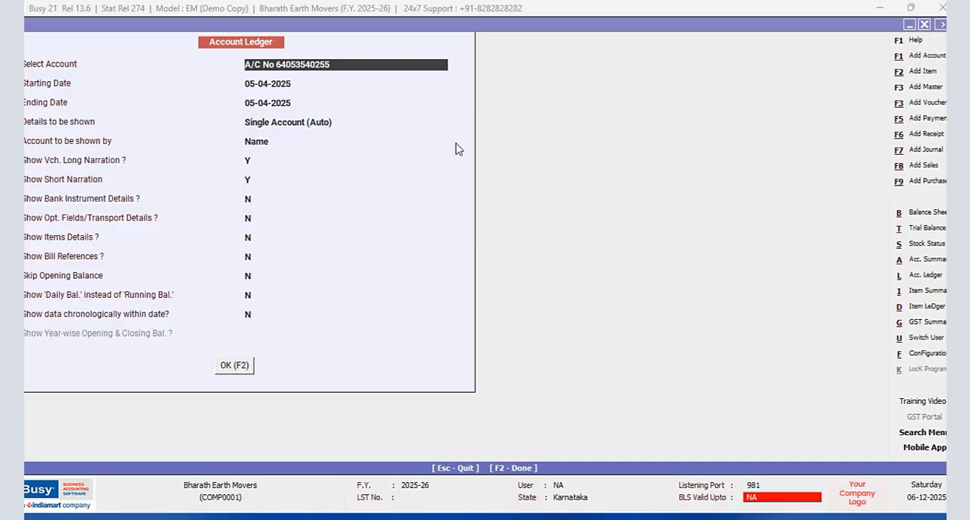
pyautogui.click(230, 366)
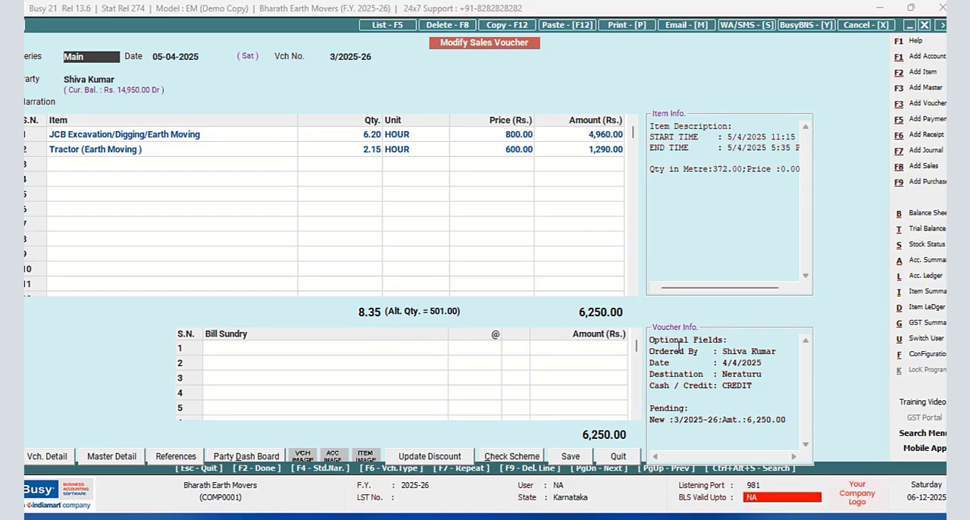
pyautogui.click(611, 457)
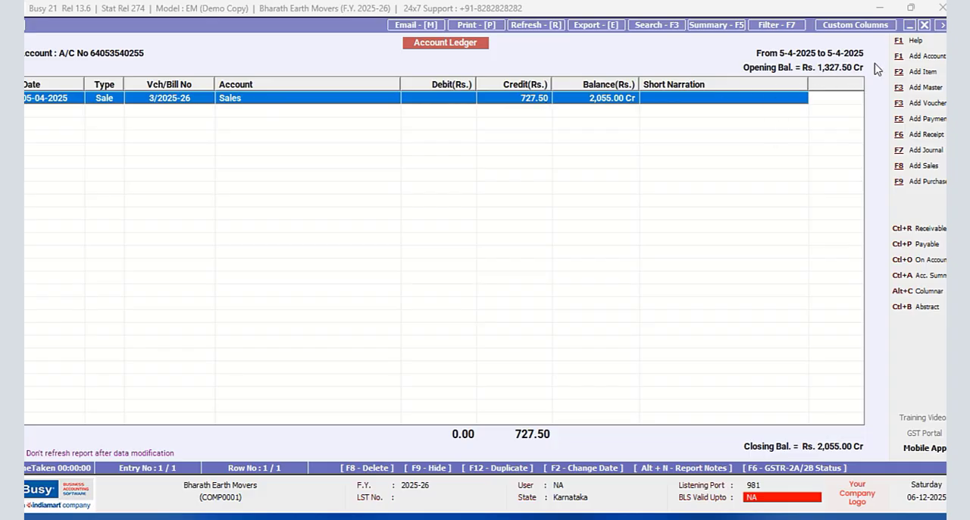
pyautogui.click(927, 25)
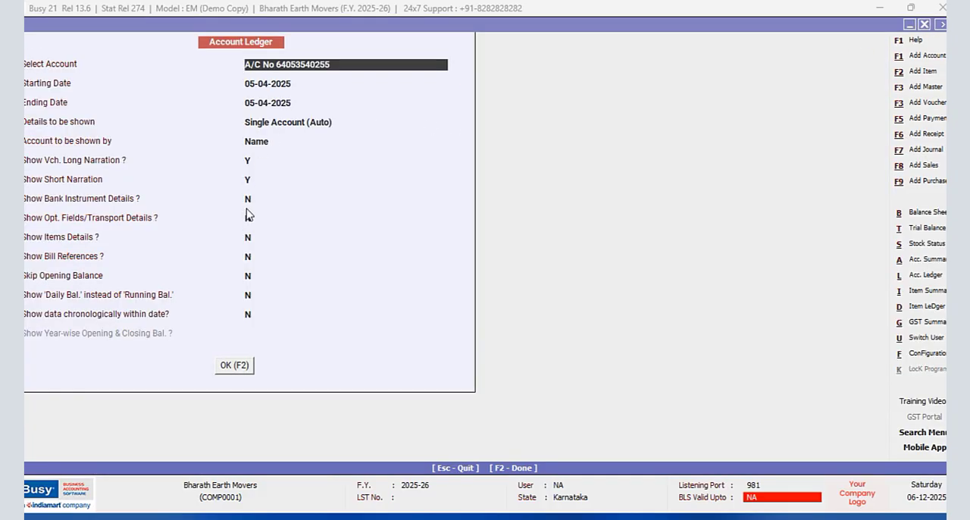
# - Set the account ledger's starting date to 01-04-2025 and display the report
pyautogui.press('Return')
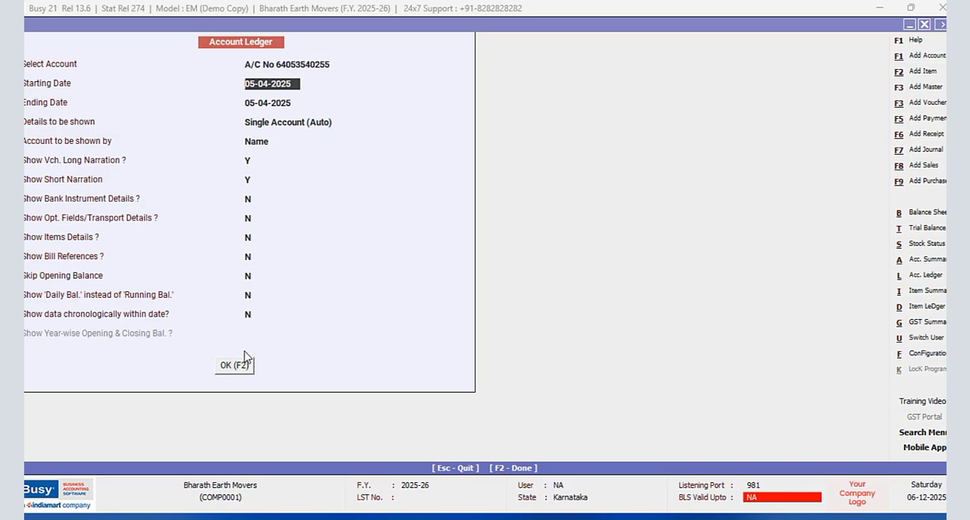
pyautogui.write('1/4')
pyautogui.press('Return')
pyautogui.click(233, 365)
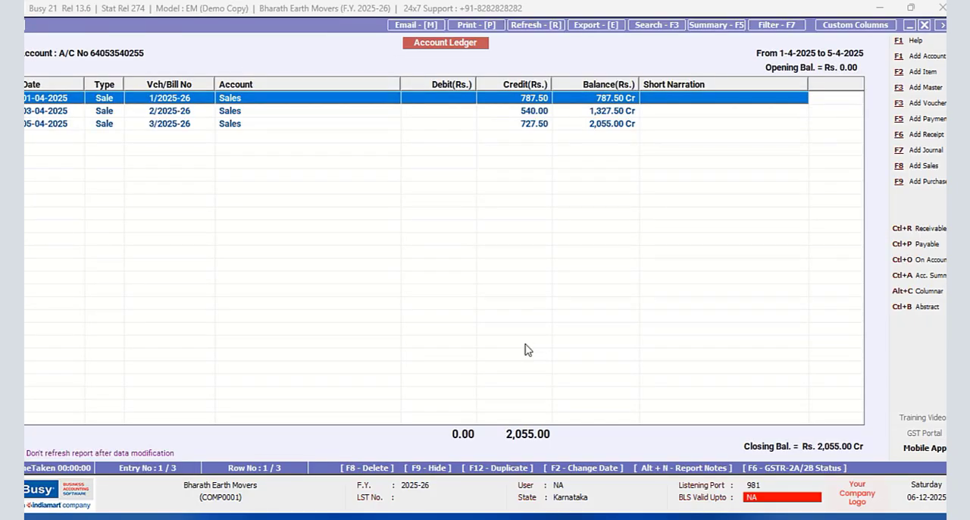
# - Go through the ledger's sales entries and check voucher 2/2025-26 dated 03-04-2025
pyautogui.click(536, 112)
pyautogui.click(529, 125)
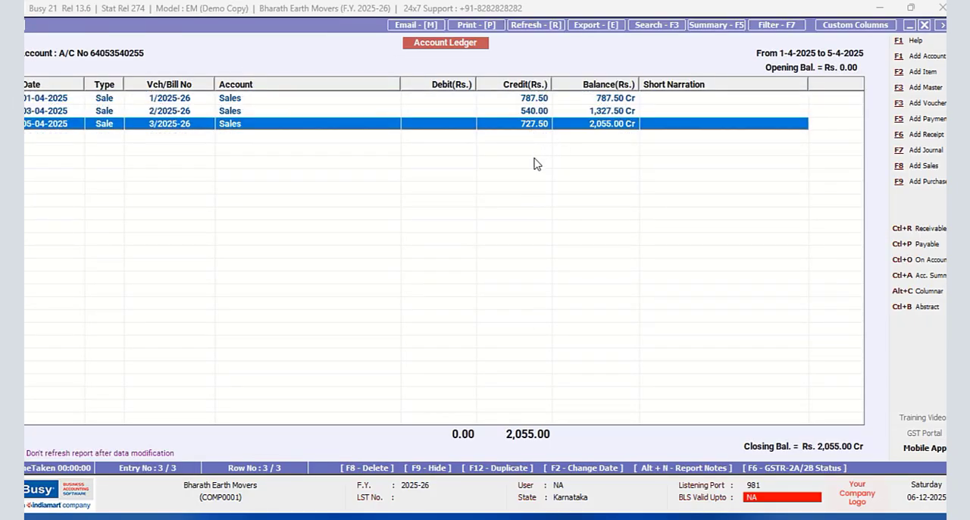
pyautogui.press('Up')
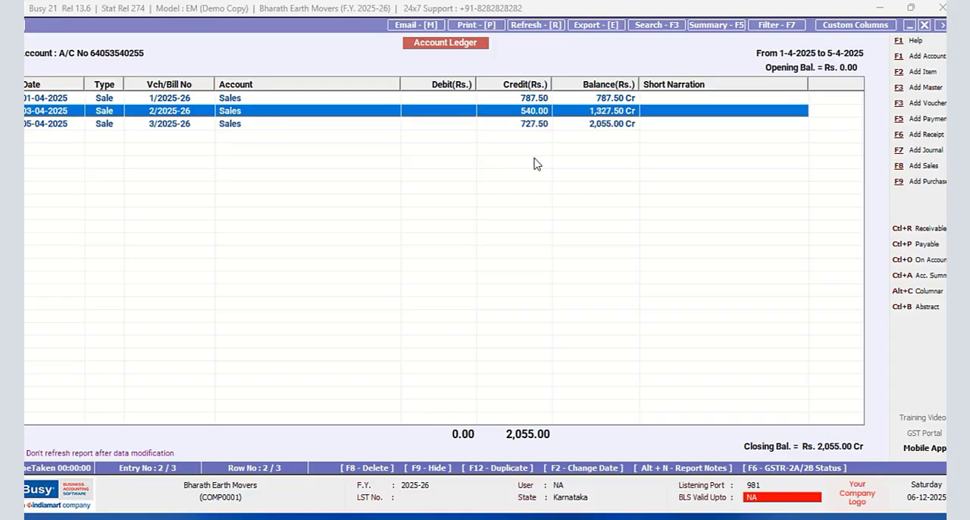
pyautogui.press('Return')
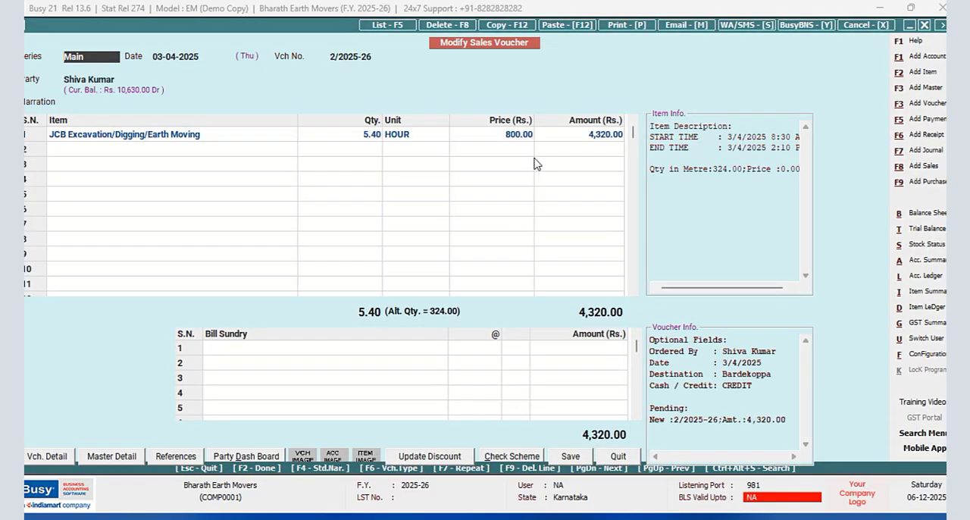
pyautogui.click(619, 456)
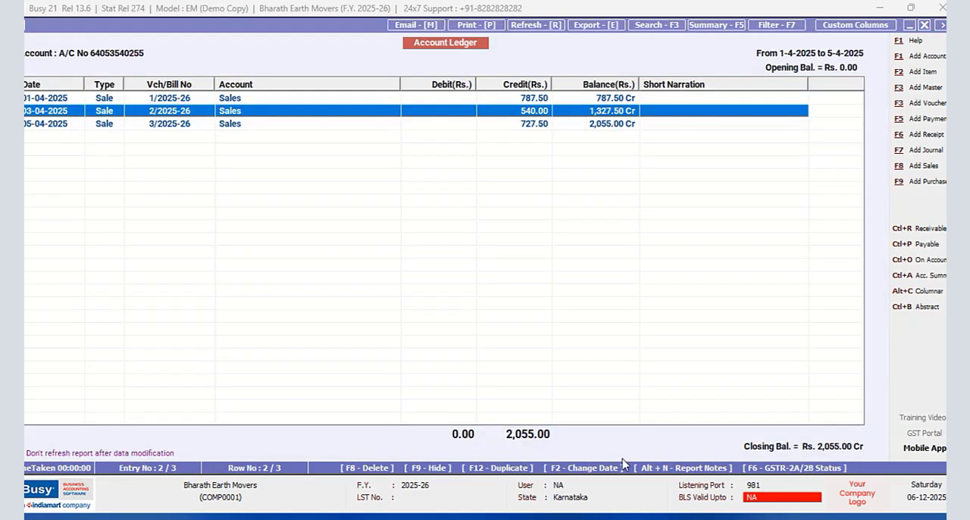
# - Close the account ledger and the list of sales vouchers, and cancel the output selection
pyautogui.click(924, 26)
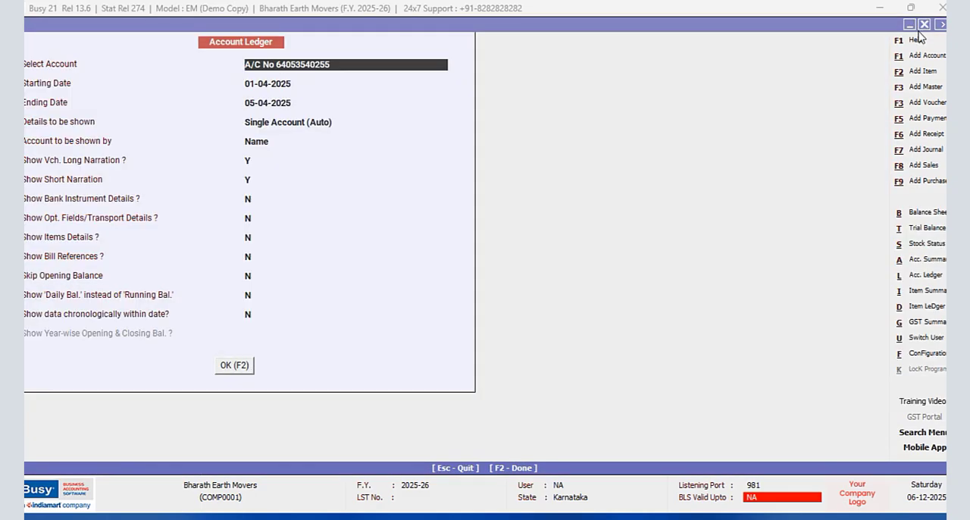
pyautogui.click(924, 26)
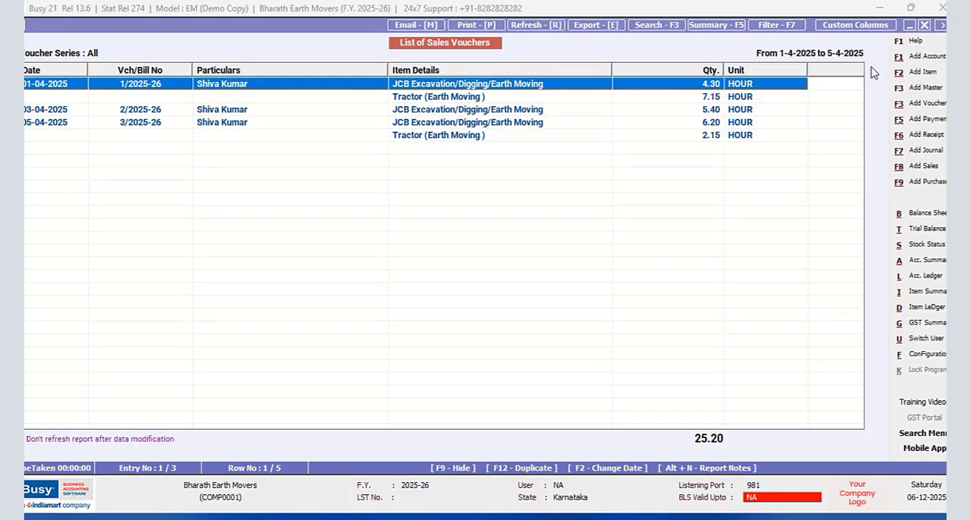
pyautogui.click(925, 25)
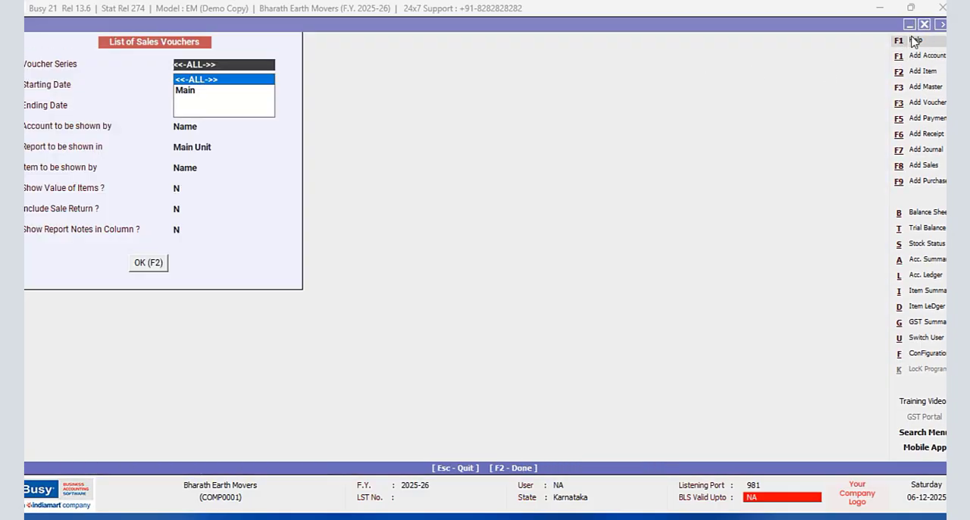
pyautogui.click(926, 27)
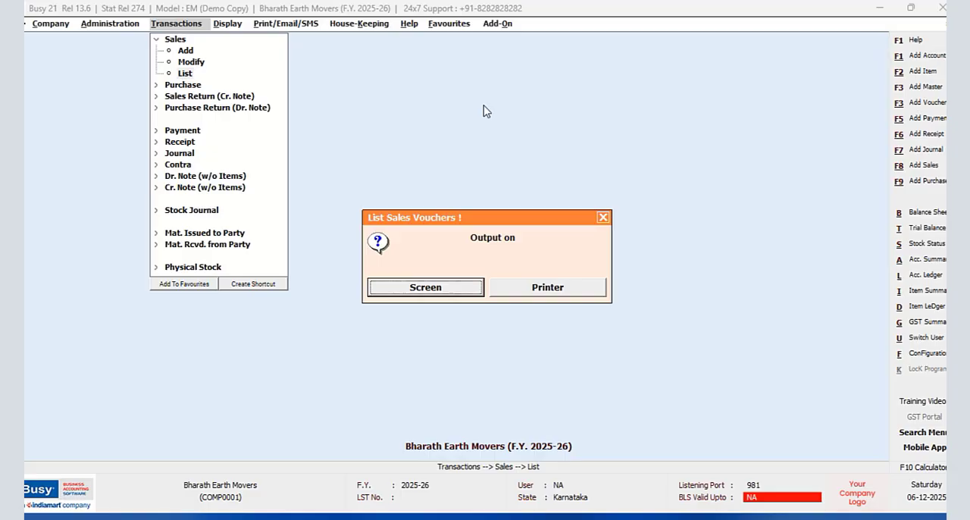
pyautogui.click(608, 216)
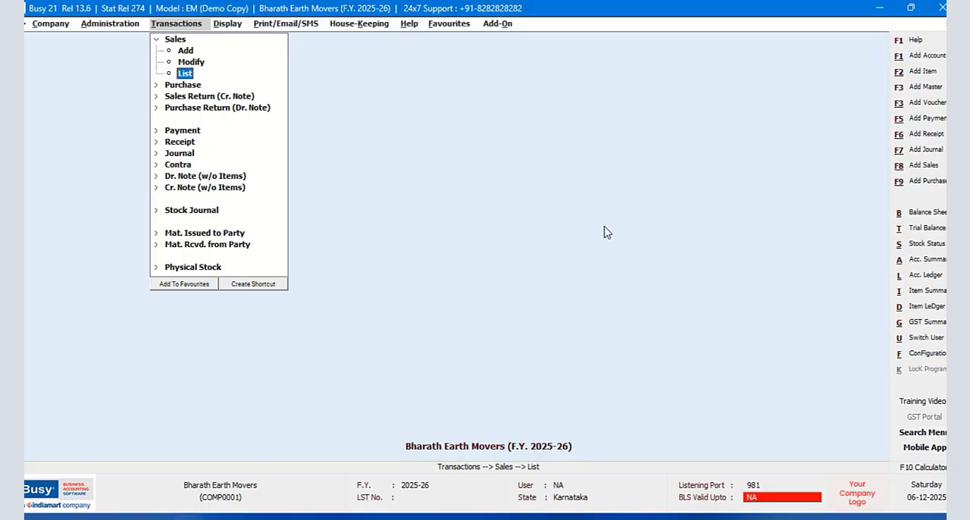
pyautogui.click(156, 41)
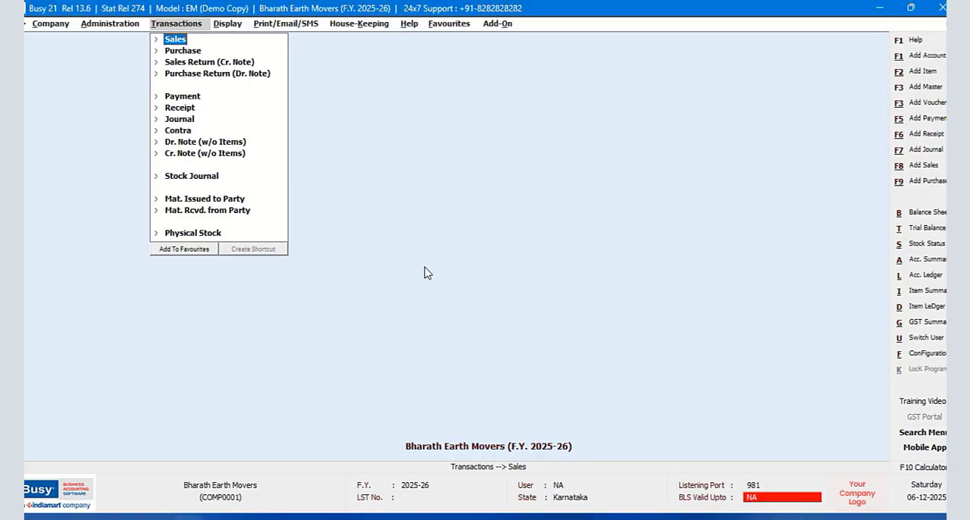
# - Open sales voucher 3/2025-26 for modification, preview its sales invoice in the NEW DESIGN format, and close the preview and voucher
pyautogui.click(185, 41)
pyautogui.click(188, 61)
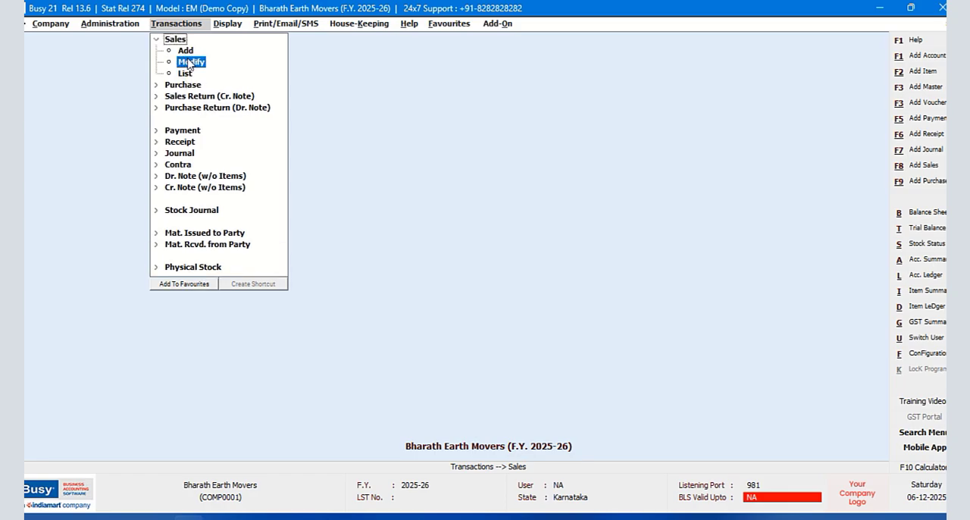
pyautogui.click(174, 85)
pyautogui.click(140, 149)
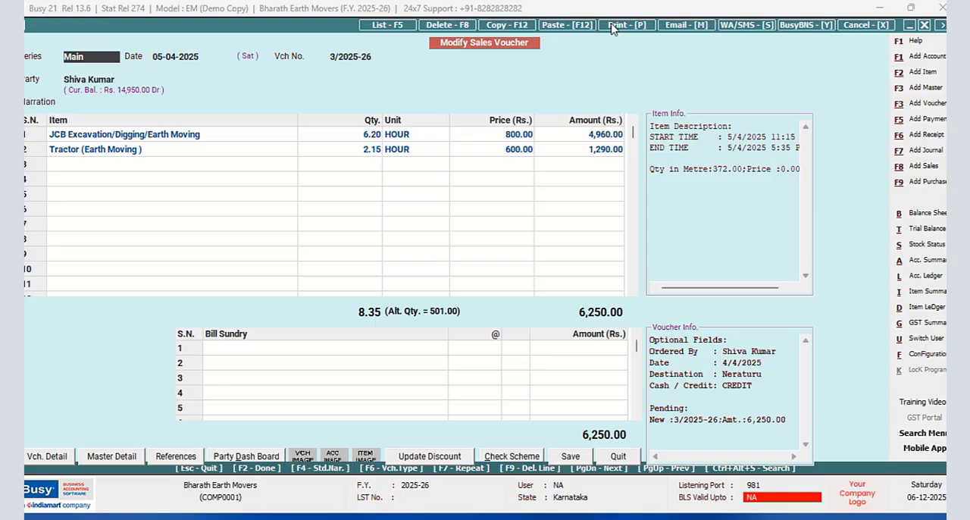
pyautogui.click(611, 25)
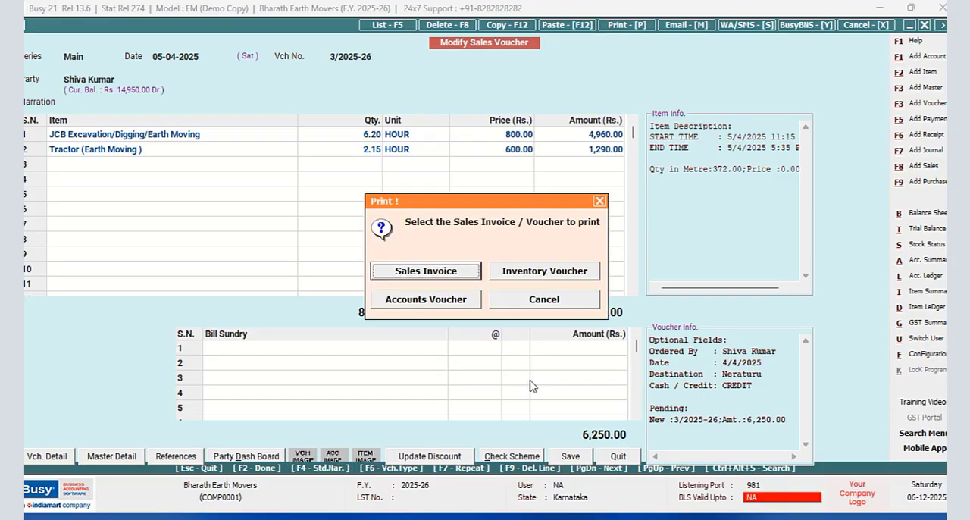
pyautogui.click(461, 277)
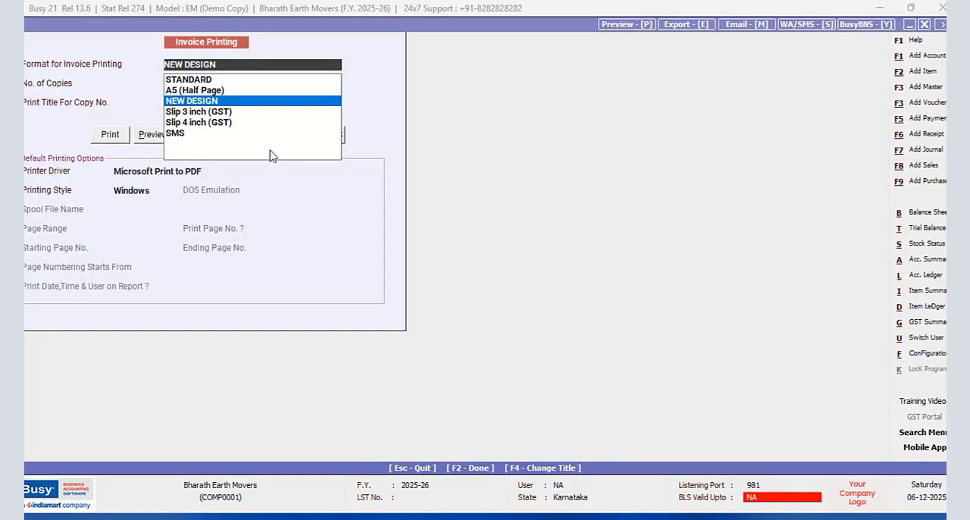
pyautogui.click(151, 134)
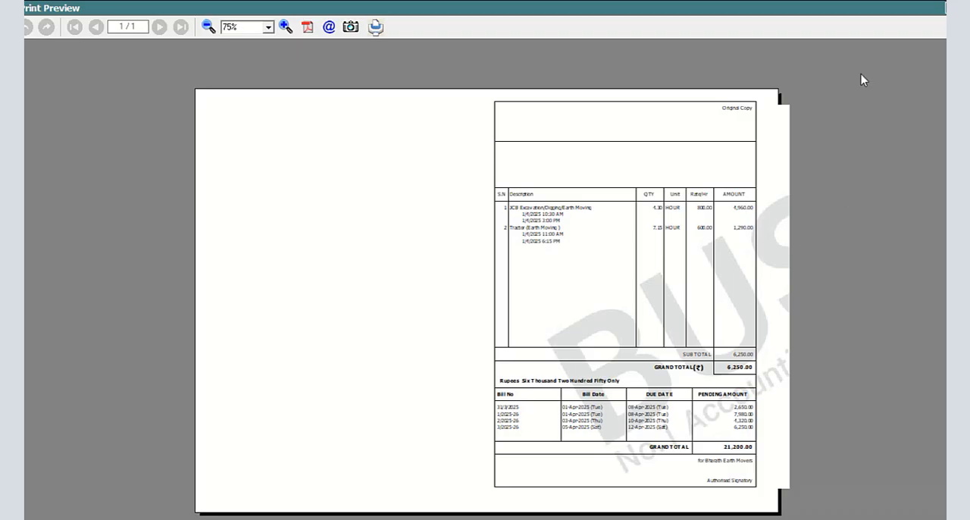
pyautogui.press('Escape')
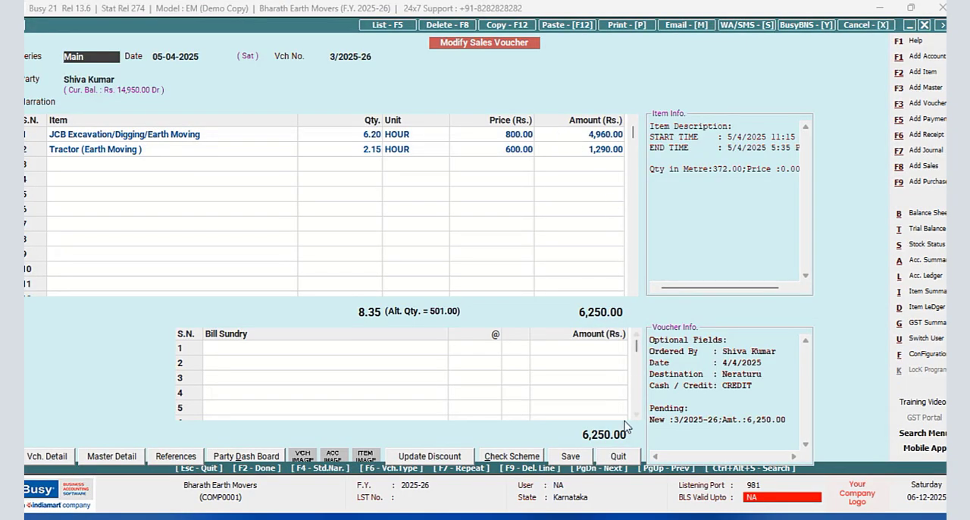
pyautogui.click(612, 458)
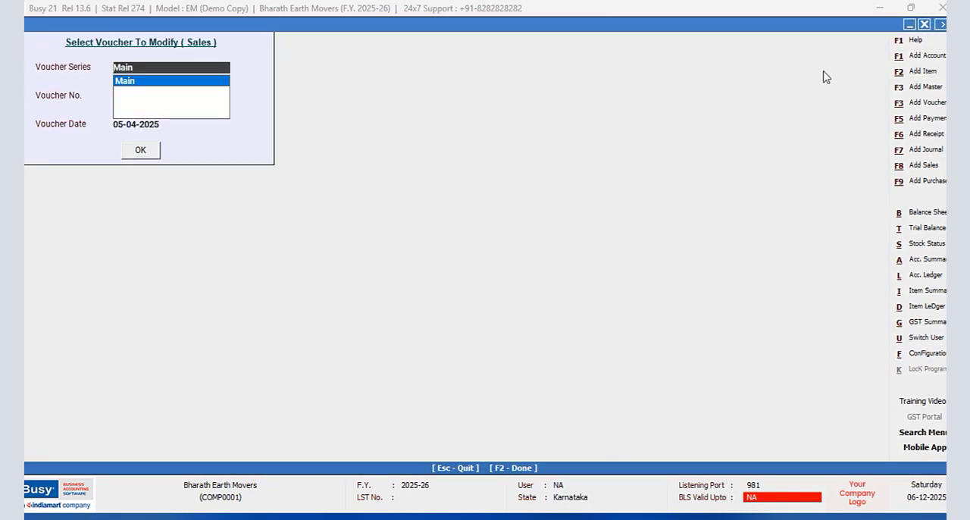
# - Open the broker's master record for modification, review its brokerage posting settings, and quit without saving
pyautogui.click(922, 25)
pyautogui.click(95, 29)
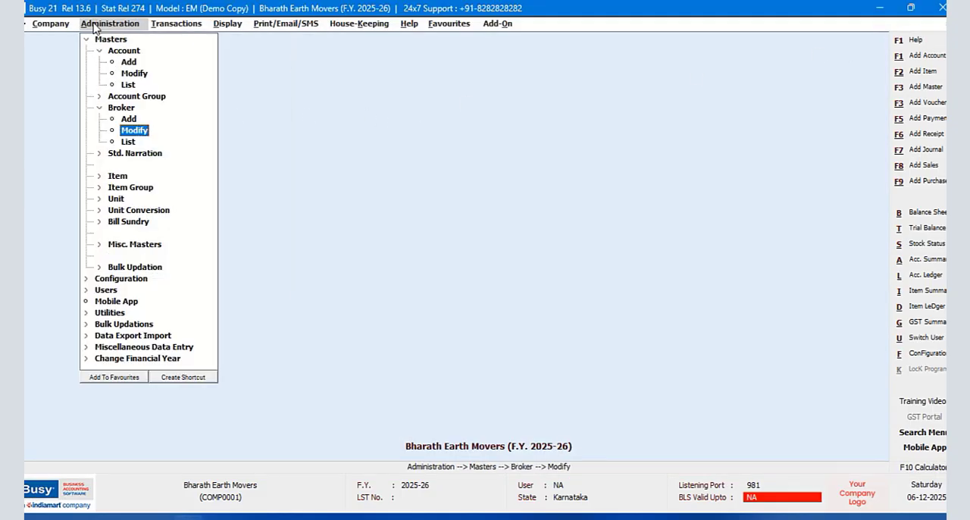
pyautogui.click(126, 130)
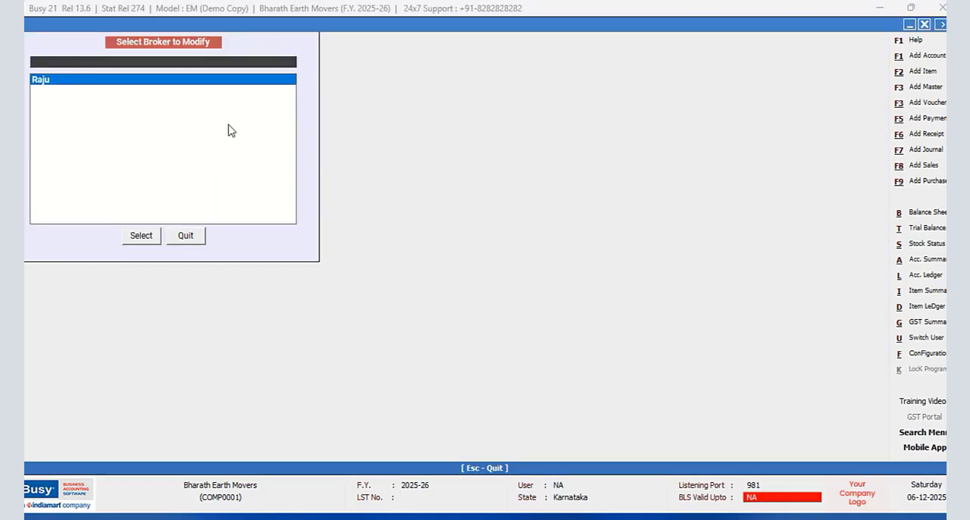
pyautogui.click(127, 239)
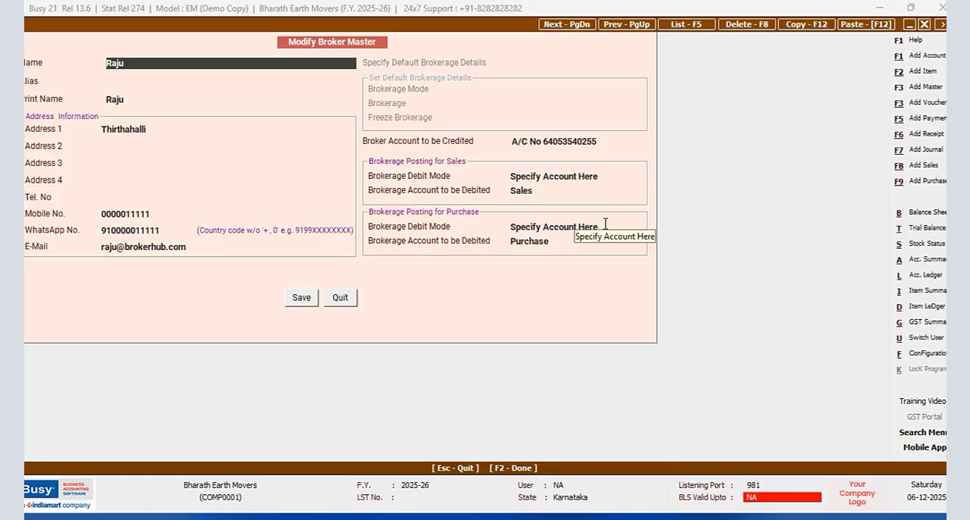
pyautogui.click(335, 299)
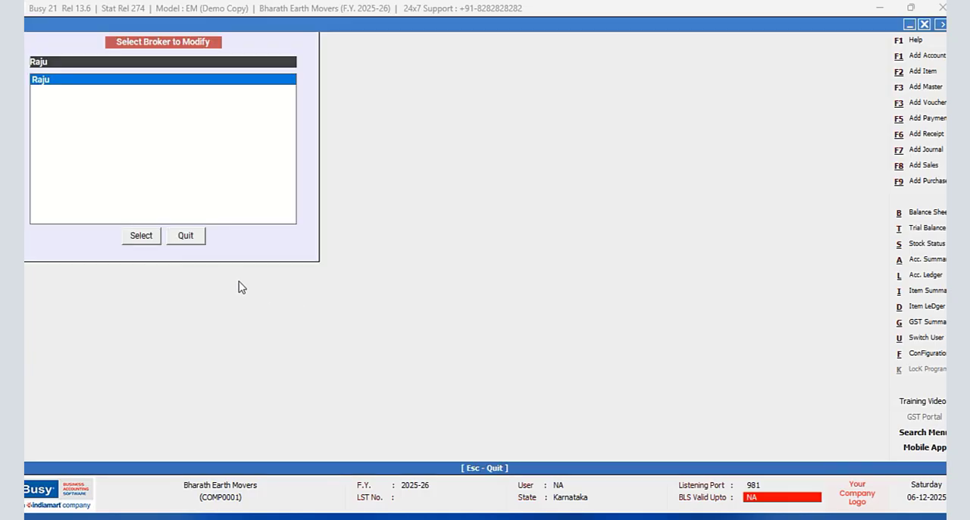
pyautogui.click(189, 242)
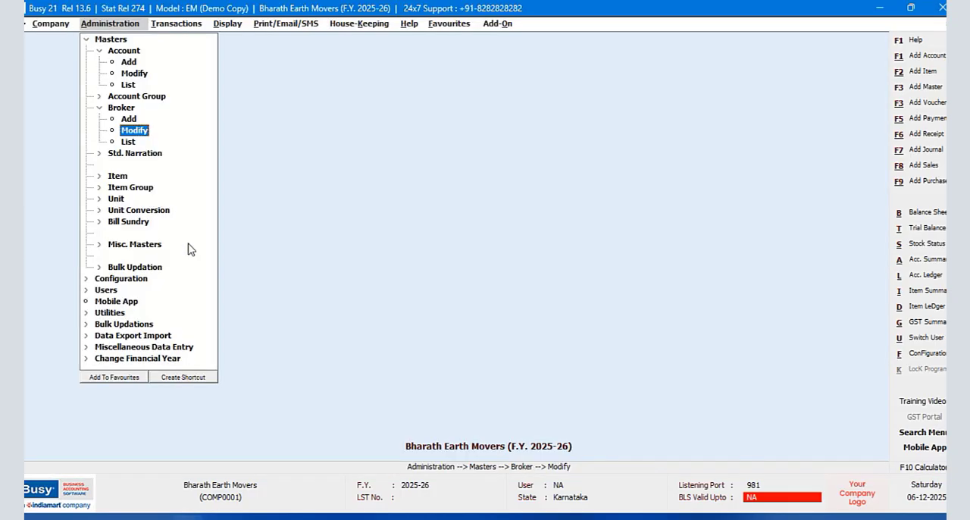
# - Open the NEW DESIGN sales invoice header configuration and insert the FONT18_ON and FONT18_OFF print styles on line 2
pyautogui.doubleClick(89, 40)
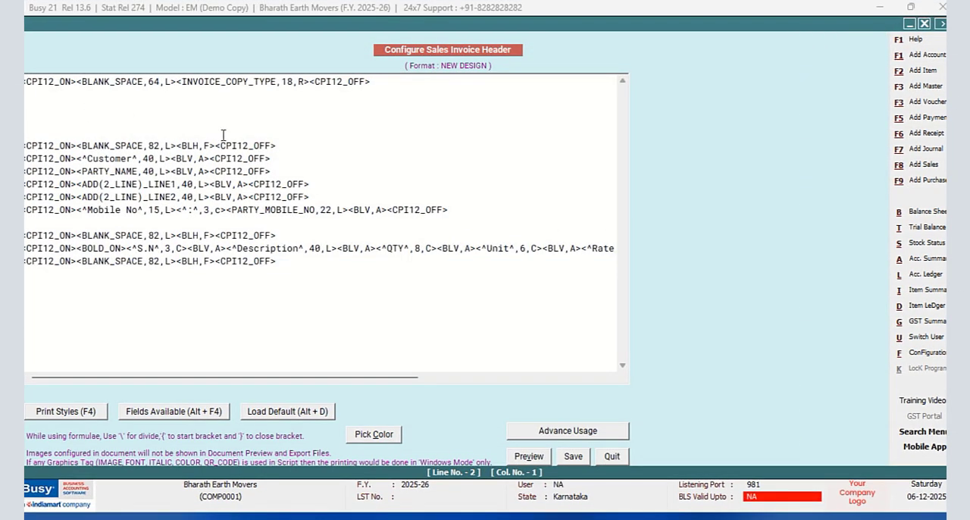
pyautogui.press('F4')
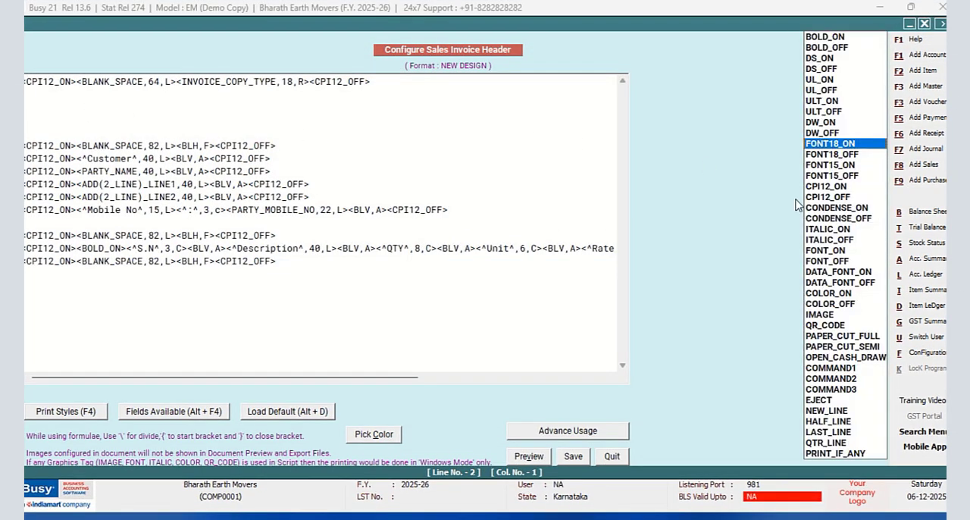
pyautogui.doubleClick(821, 147)
pyautogui.press('F4')
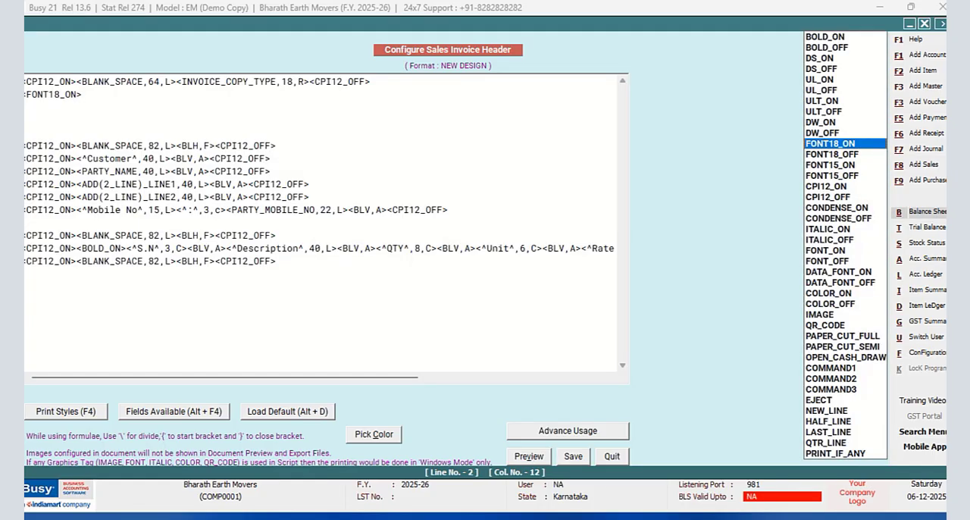
pyautogui.click(851, 156)
pyautogui.doubleClick(851, 155)
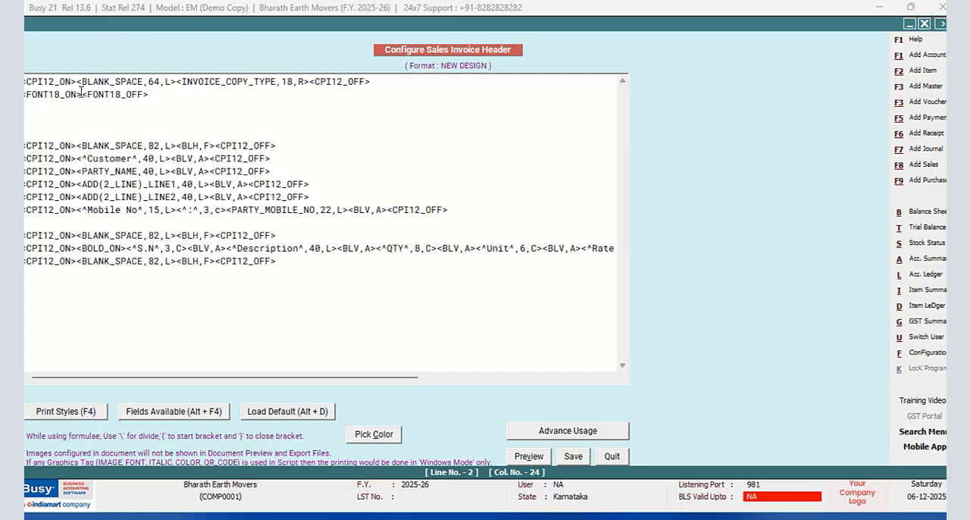
# - Insert the COMPANY_NAME field from the company fields between the FONT18_ON and FONT18_OFF tags
pyautogui.hotkey('alt', 'F4')
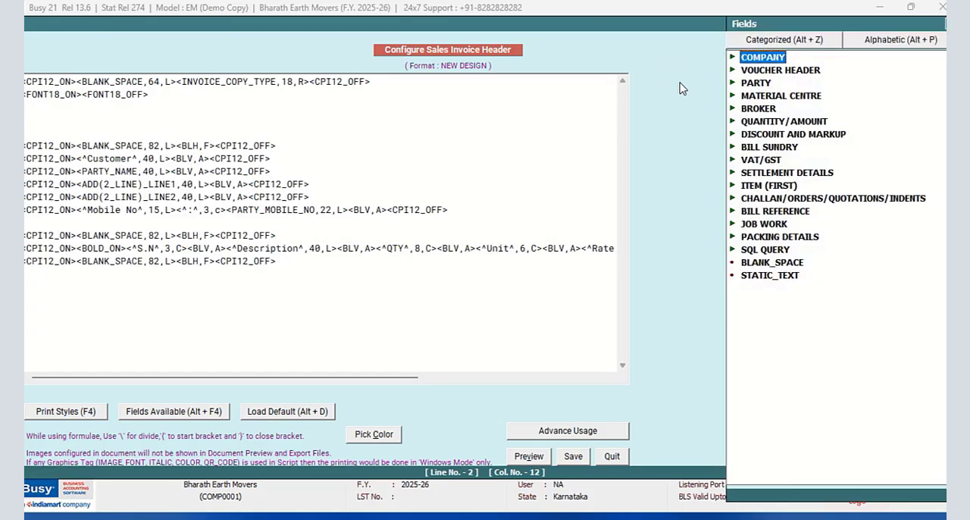
pyautogui.doubleClick(780, 59)
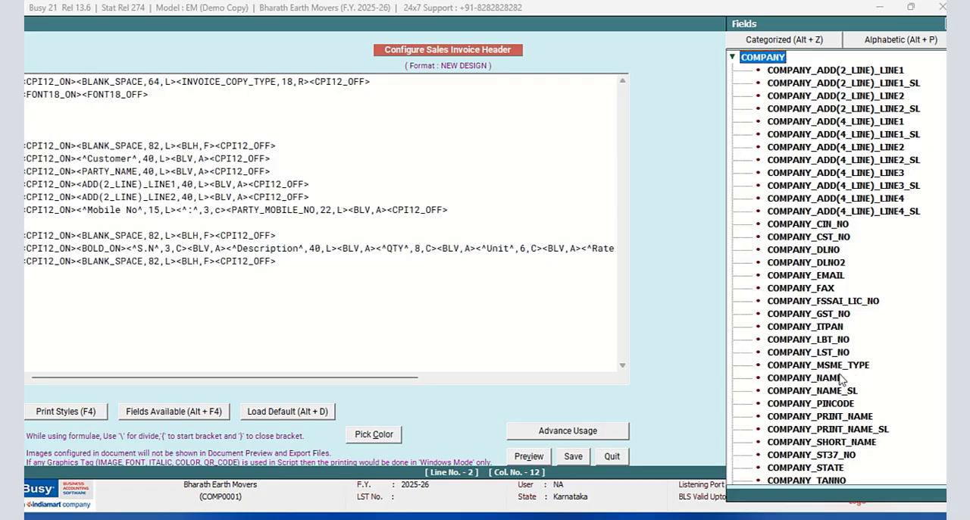
pyautogui.doubleClick(811, 377)
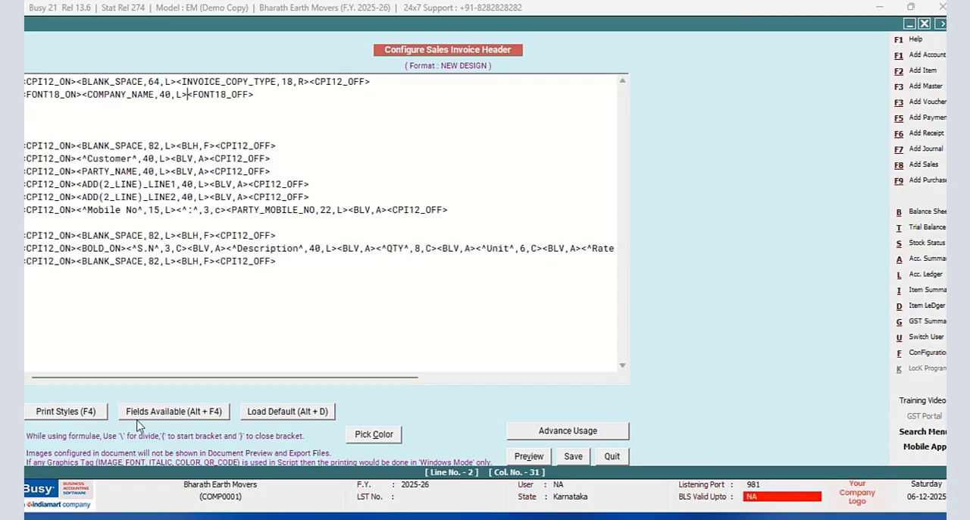
# - Switch to Calculator, compute 82 ÷ 1.8 for the company name's field width, and close it
pyautogui.click(34, 517)
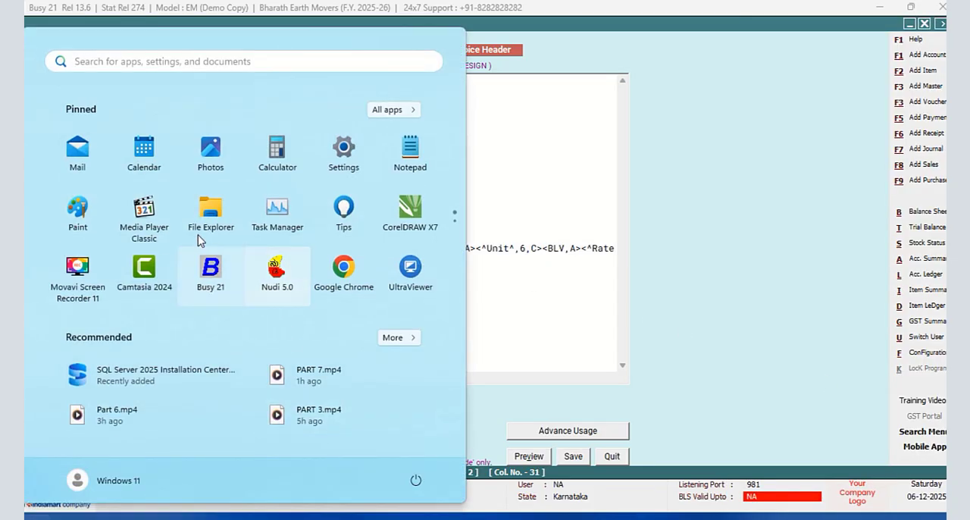
pyautogui.click(282, 153)
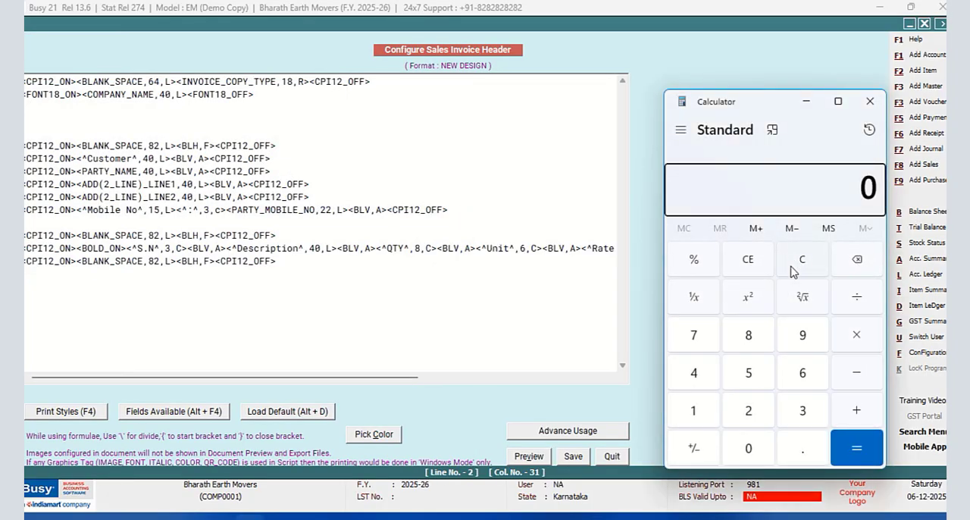
pyautogui.click(748, 336)
pyautogui.click(750, 410)
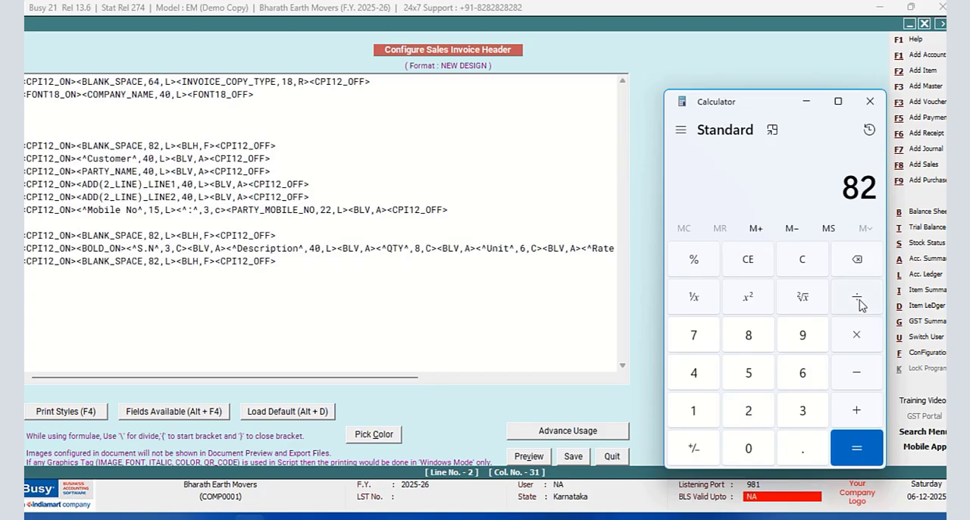
pyautogui.click(857, 298)
pyautogui.click(693, 413)
pyautogui.click(796, 458)
pyautogui.click(745, 334)
pyautogui.click(853, 453)
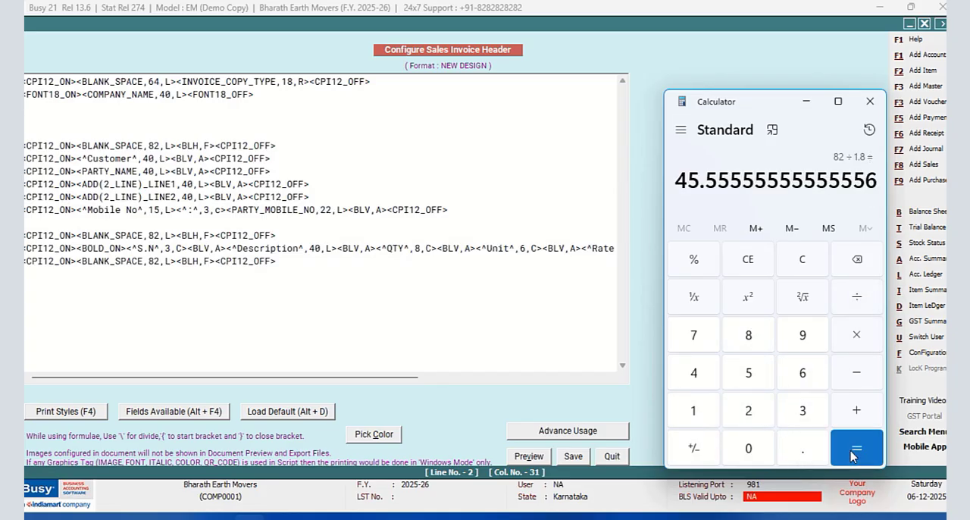
pyautogui.click(869, 100)
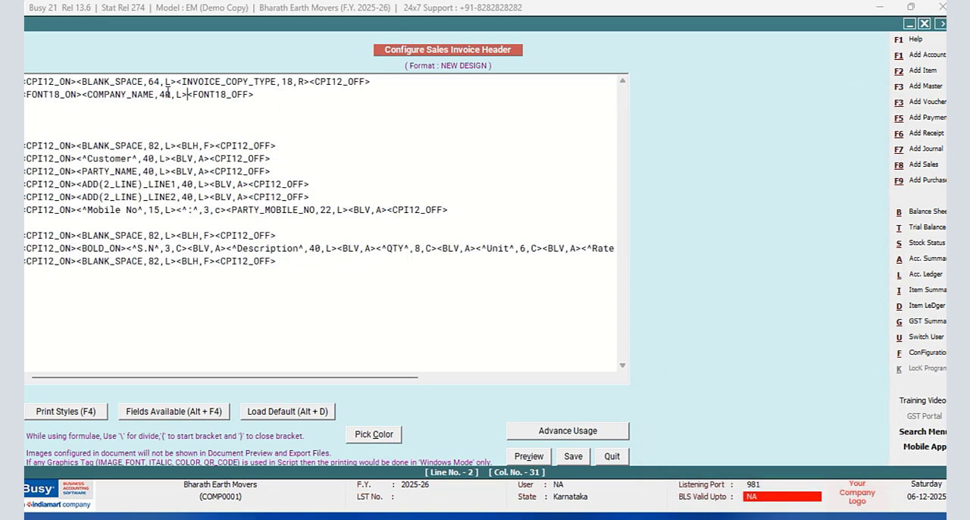
# - Set the COMPANY_NAME field's width to 46 and its alignment to C
pyautogui.press('BackSpace')
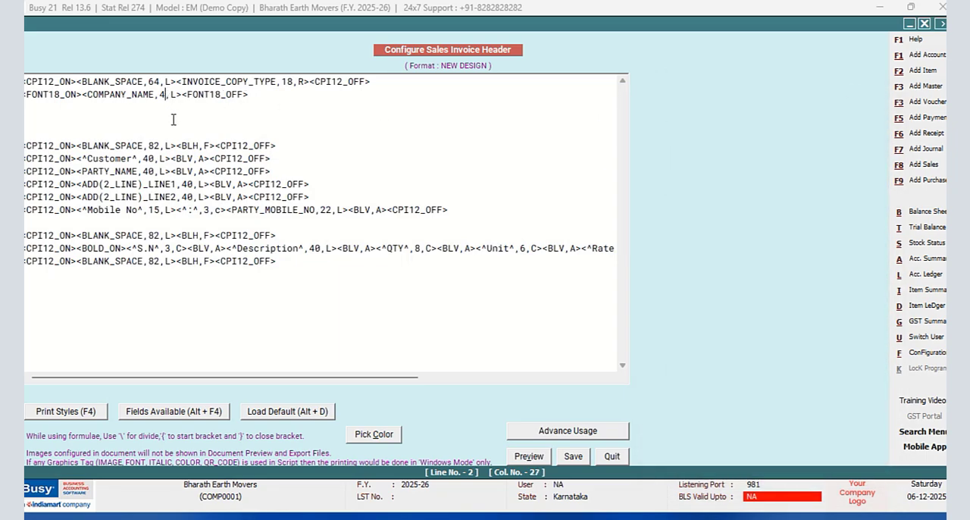
pyautogui.write('6')
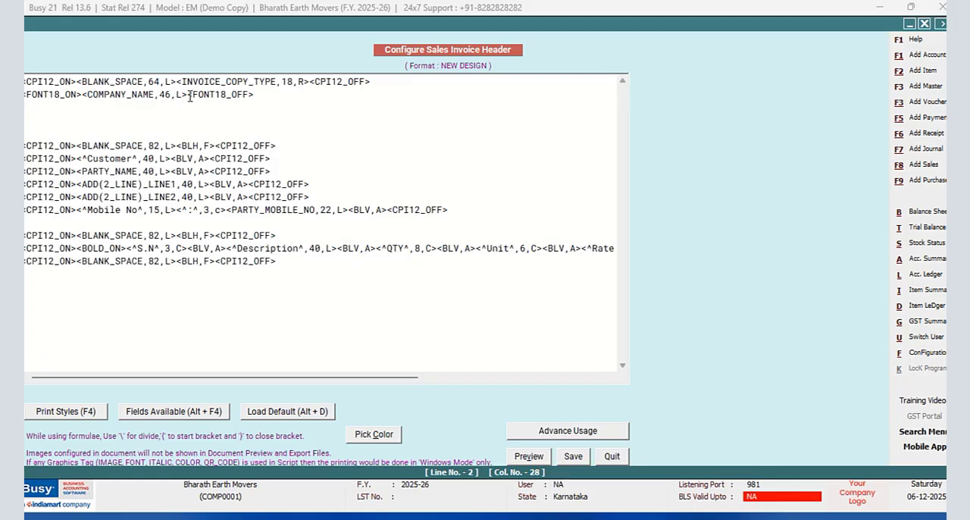
pyautogui.press('BackSpace')
pyautogui.write('C')
# - Enclose the COMPANY_NAME field in DATA_FONT_ON and DATA_FONT_OFF print styles
pyautogui.press('F4')
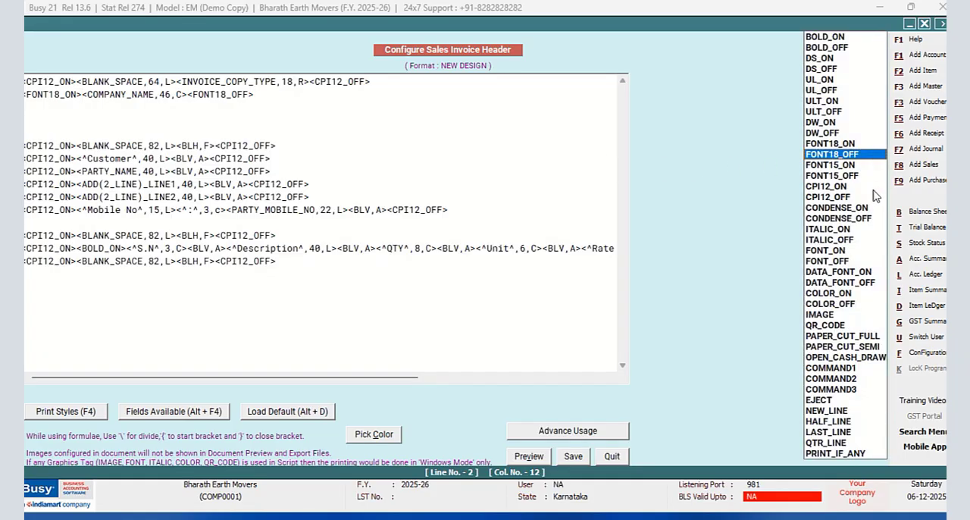
pyautogui.click(818, 274)
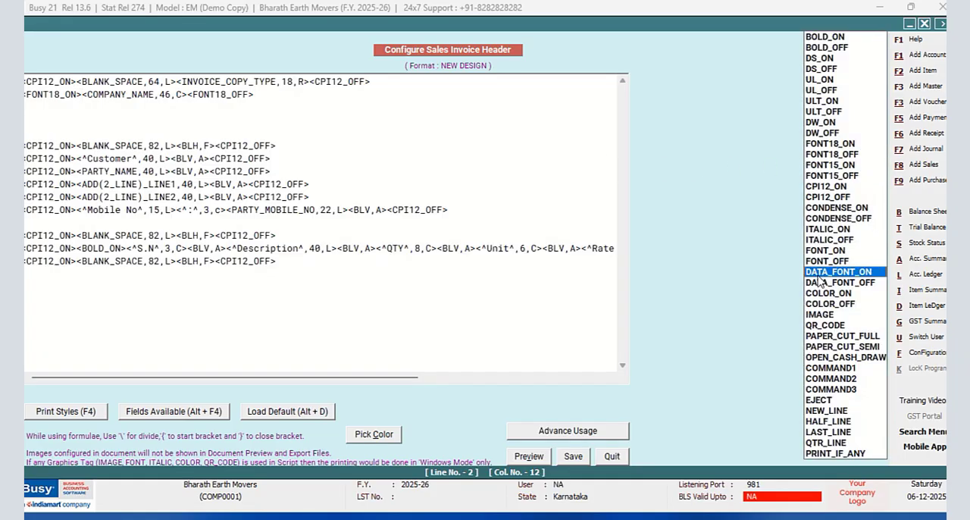
pyautogui.press('Return')
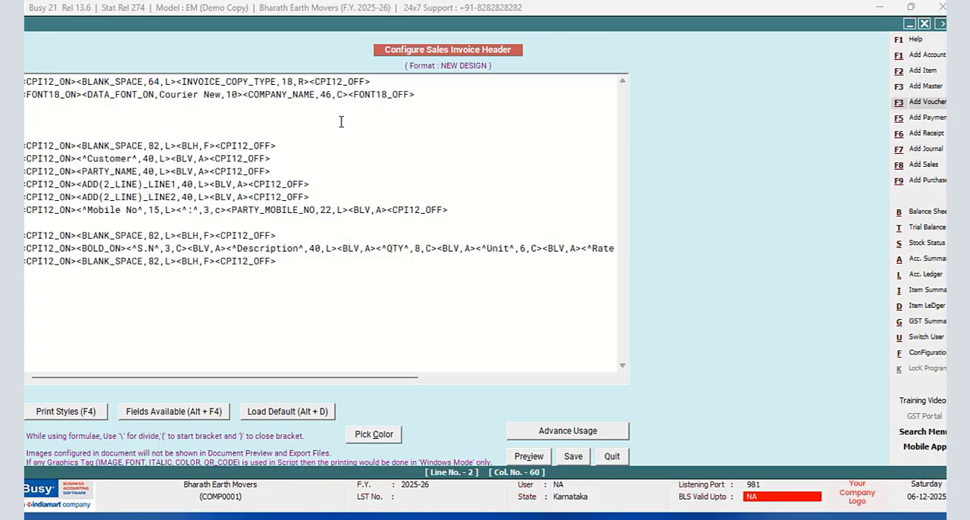
pyautogui.press('F4')
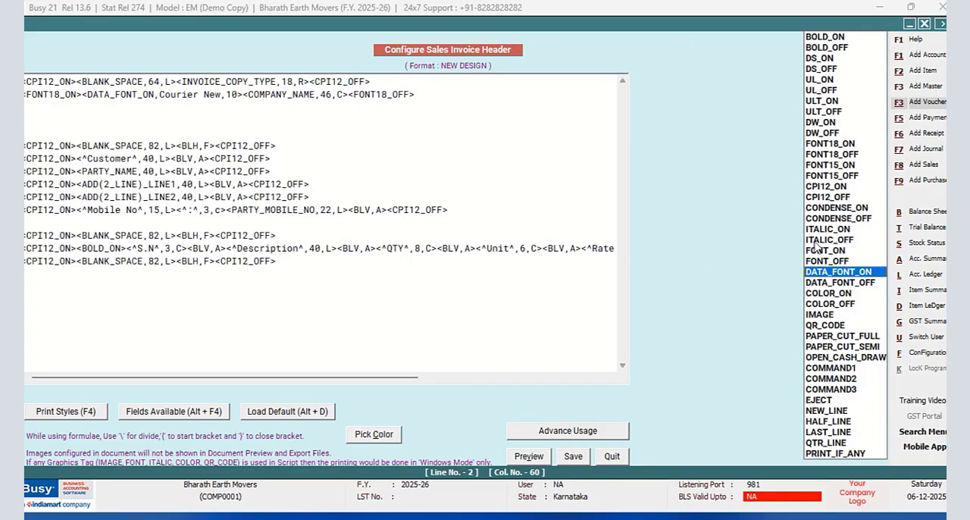
pyautogui.click(846, 286)
pyautogui.doubleClick(846, 288)
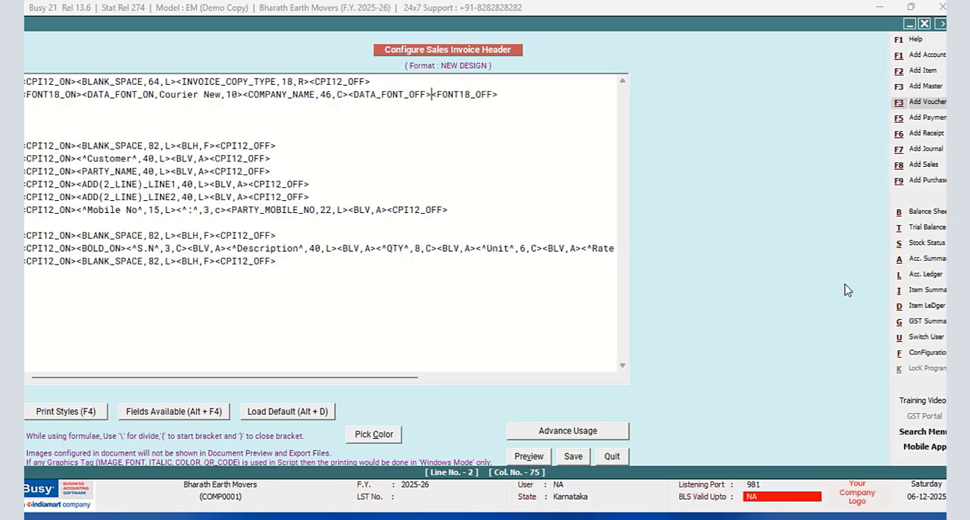
# - Set the company name's DATA_FONT_ON tag to the Script MT Bold font at size 18
pyautogui.click(241, 94)
pyautogui.press('BackSpace')
pyautogui.write('8')
pyautogui.press('BackSpace')
pyautogui.press('BackSpace')
pyautogui.press('BackSpace')
pyautogui.press('BackSpace')
pyautogui.press('BackSpace')
pyautogui.press('BackSpace')
pyautogui.press('BackSpace')
pyautogui.press('BackSpace')
pyautogui.press('BackSpace')
pyautogui.press('BackSpace')
pyautogui.press('BackSpace')
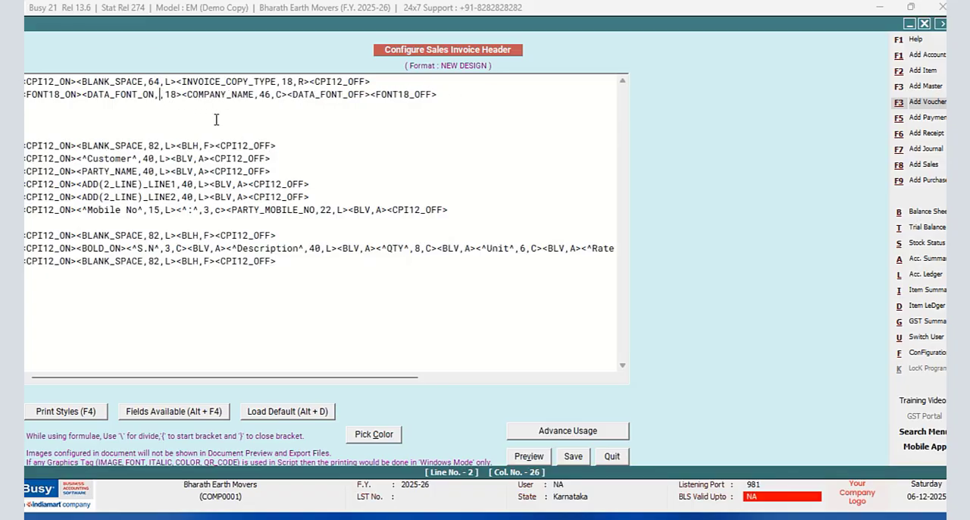
pyautogui.write('Script ')
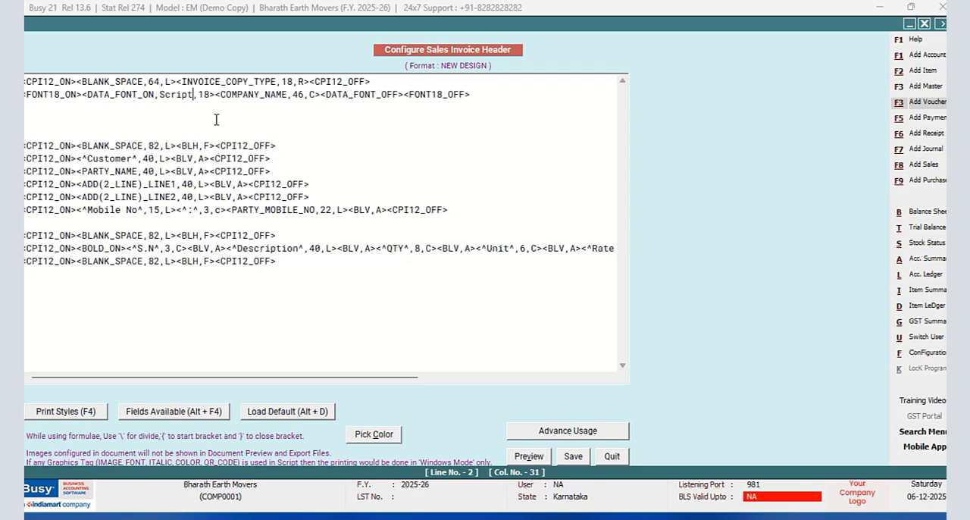
pyautogui.write('MT Bold')
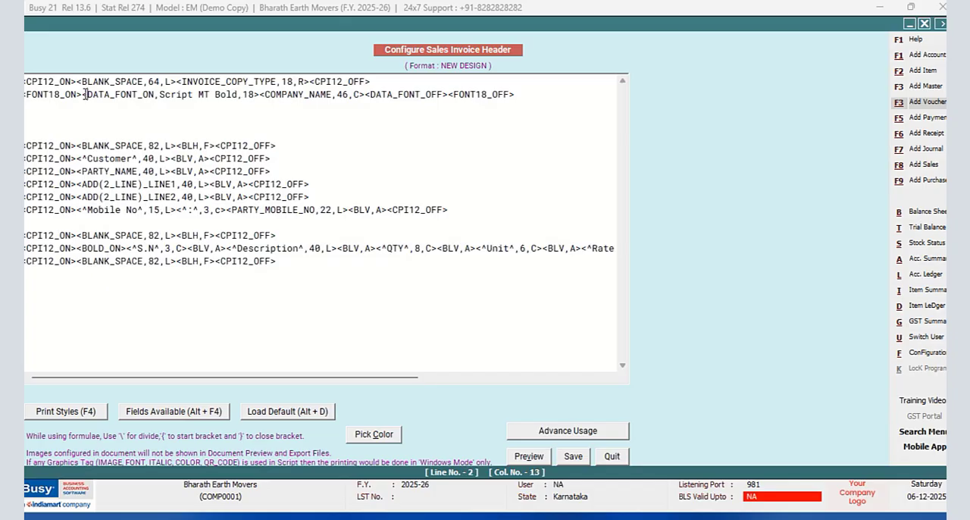
# - Add BOLD_ON before the DATA_FONT_ON tag and BOLD_OFF after the DATA_FONT_OFF tag on the company name line
pyautogui.press('F4')
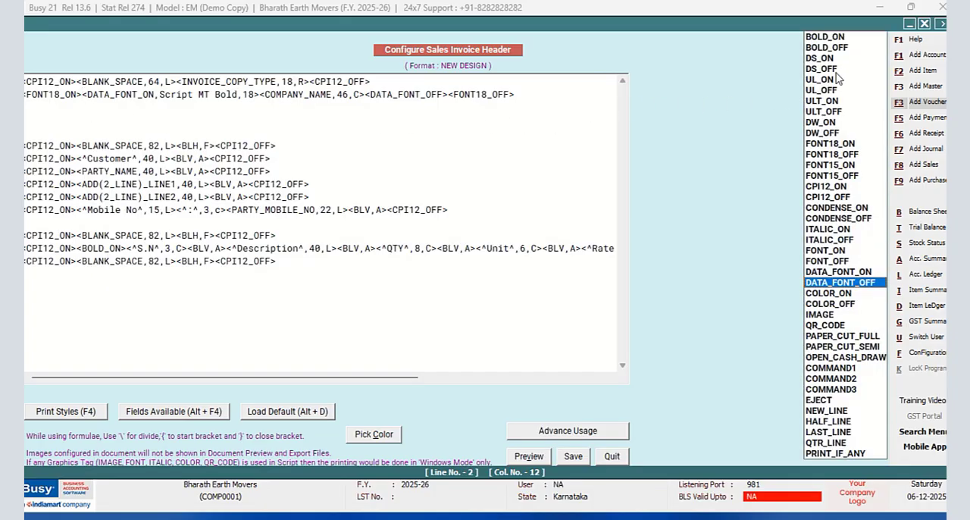
pyautogui.click(814, 38)
pyautogui.click(814, 38)
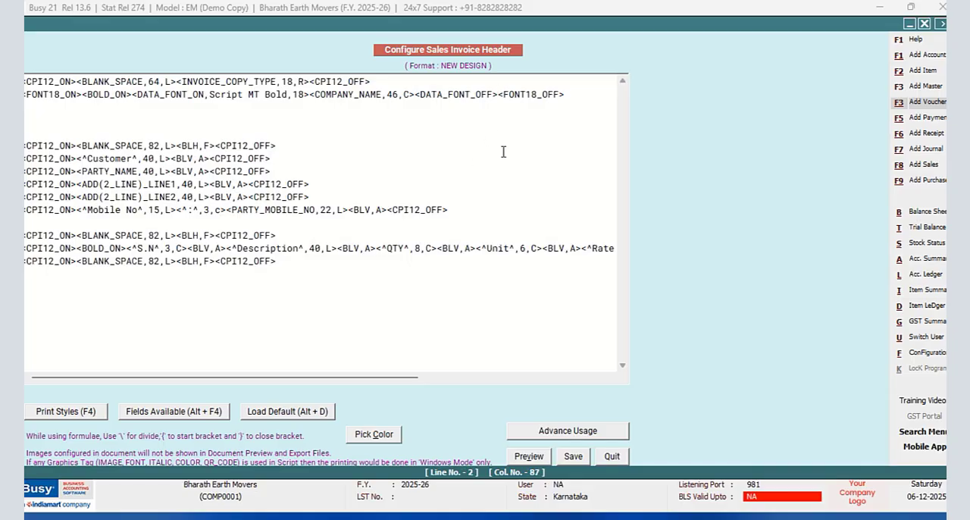
pyautogui.press('F4')
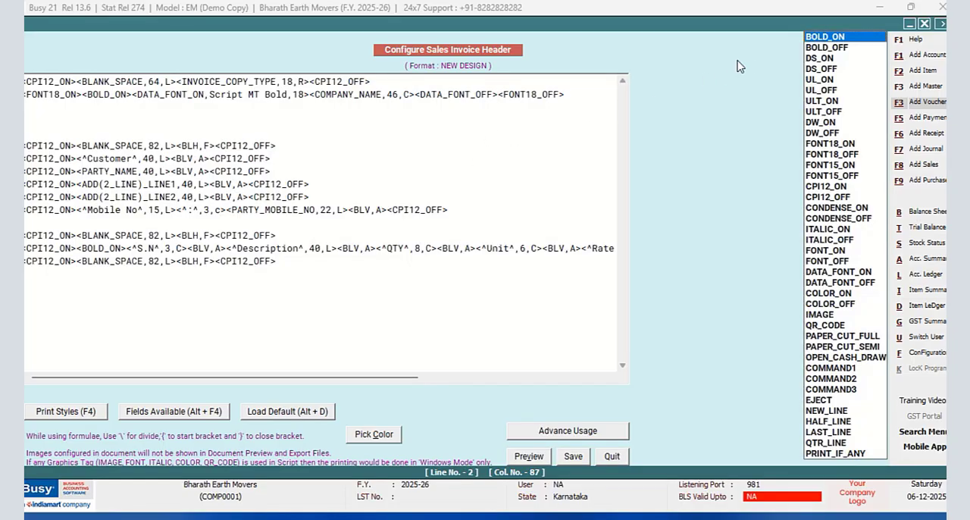
pyautogui.click(820, 53)
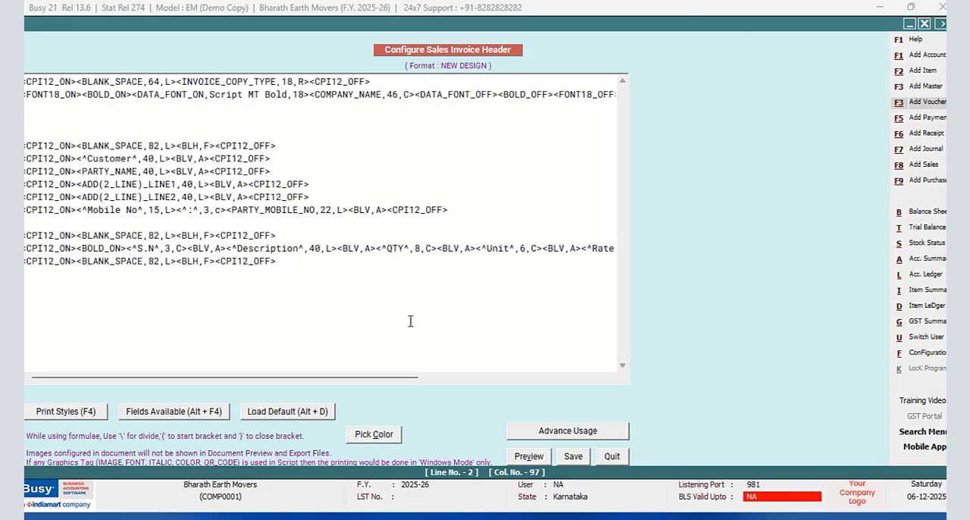
# - Append a NEW_LINE print style after FONT18_OFF at the end of the company name line
pyautogui.moveTo(389, 376); pyautogui.dragTo(589, 377)
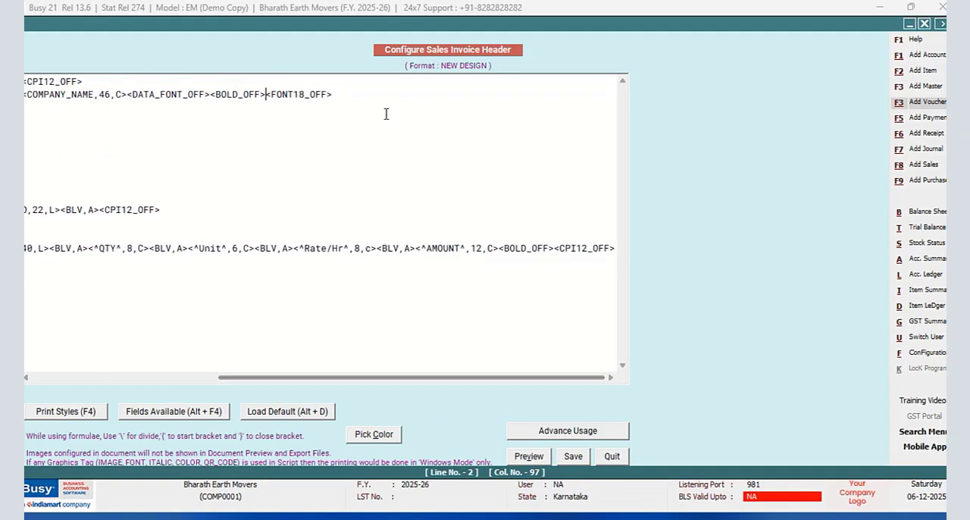
pyautogui.click(362, 94)
pyautogui.press('F4')
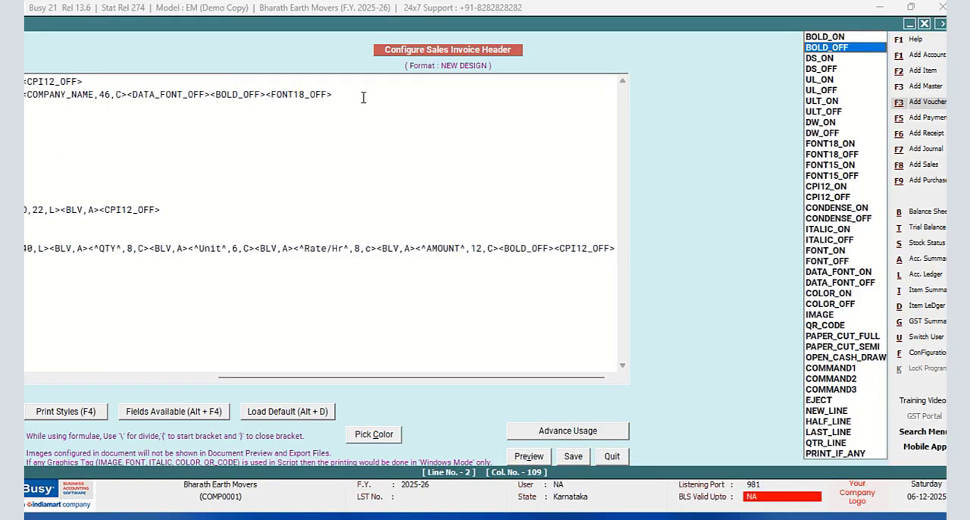
pyautogui.press('n')
pyautogui.press('Return')
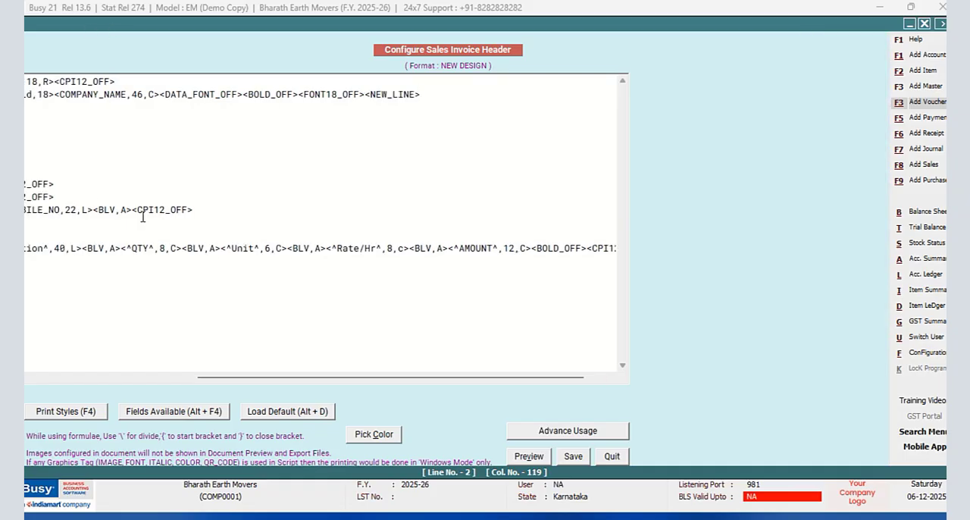
pyautogui.moveTo(203, 378); pyautogui.dragTo(99, 389)
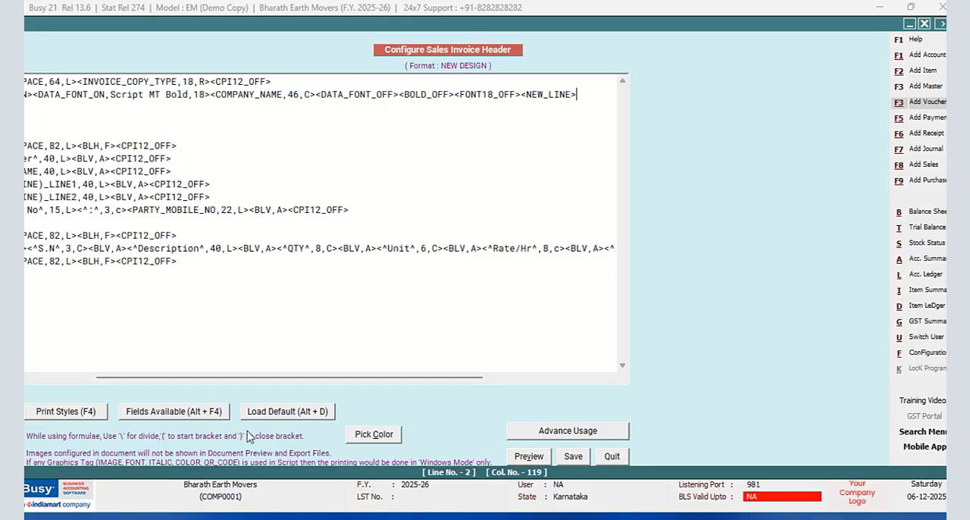
# - Insert a CPI12_ON and CPI12_OFF print style pair on the empty line below the company name
pyautogui.moveTo(307, 384); pyautogui.dragTo(84, 392)
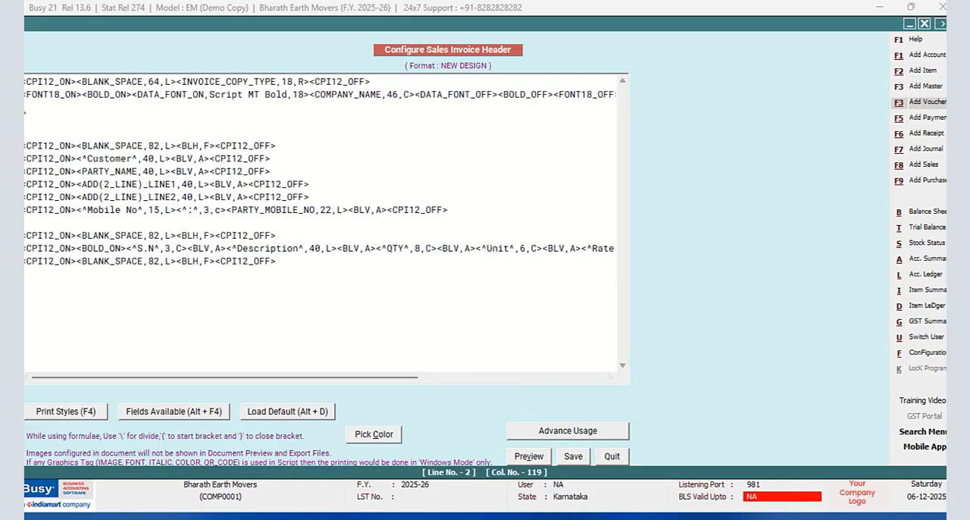
pyautogui.click(26, 103)
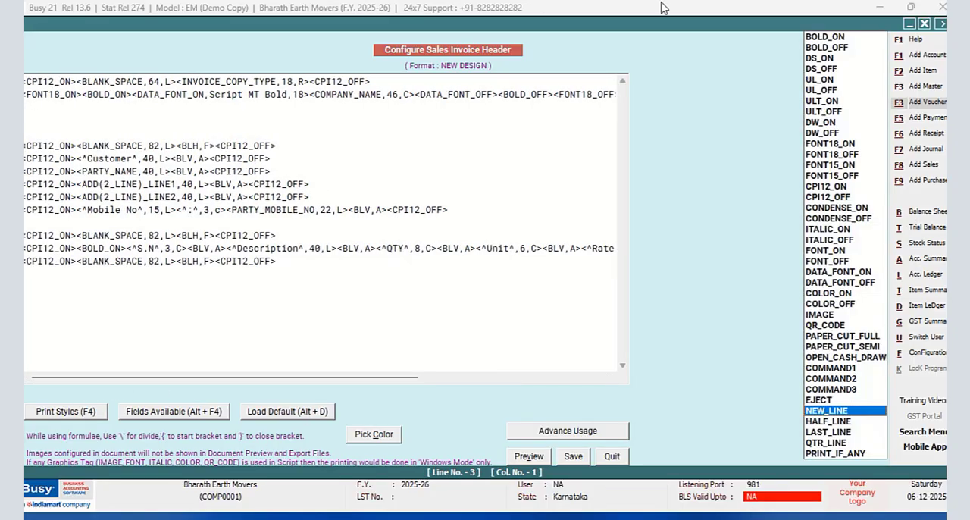
pyautogui.press('F4')
pyautogui.click(817, 186)
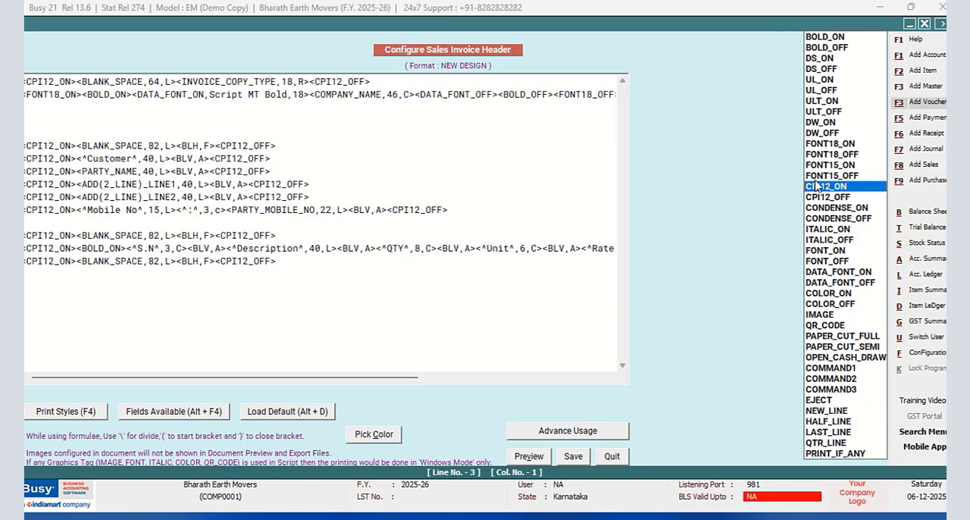
pyautogui.press('Return')
pyautogui.press('F4')
pyautogui.press('Down')
pyautogui.press('Return')
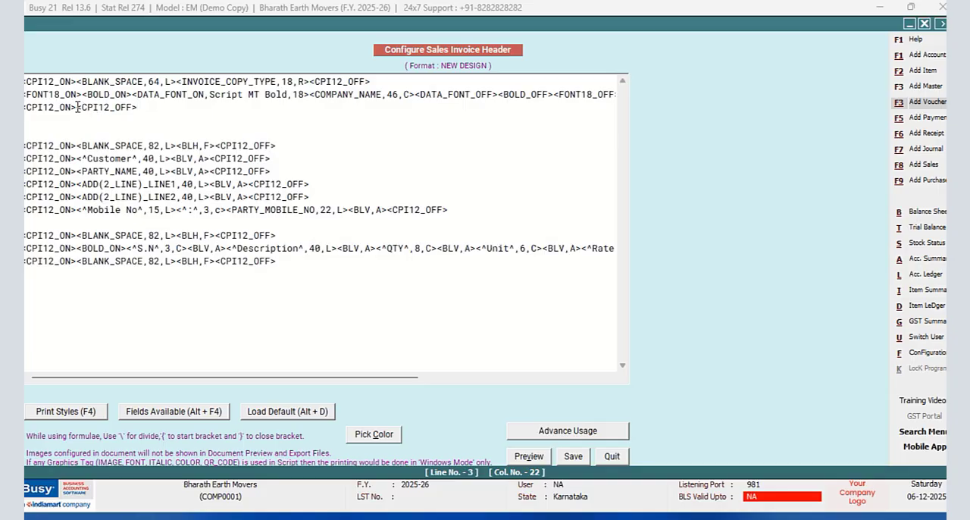
# - Insert the COMPANY_ADD(2_LINE)_LINE1 field between the CPI12 tags on line 3, with width 82 and alignment c
pyautogui.hotkey('alt', 'F4')
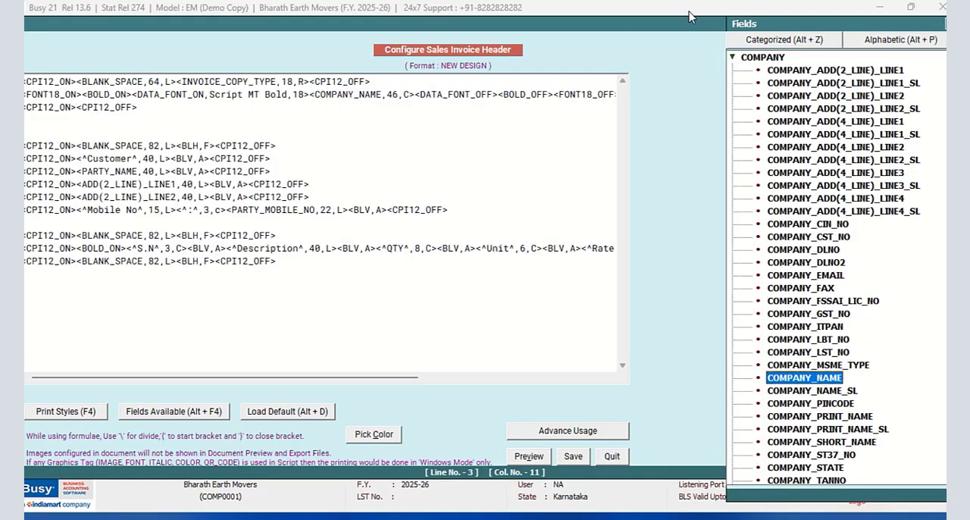
pyautogui.doubleClick(862, 71)
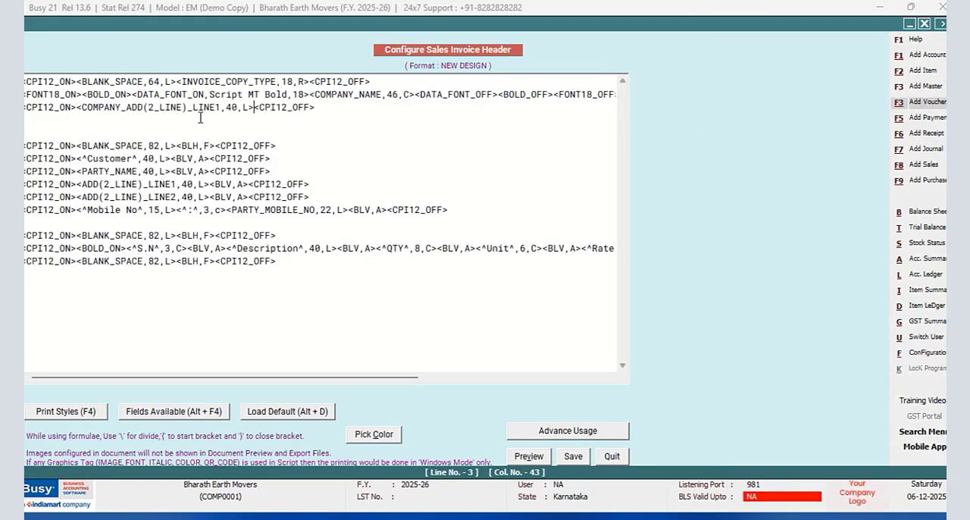
pyautogui.press('BackSpace')
pyautogui.press('BackSpace')
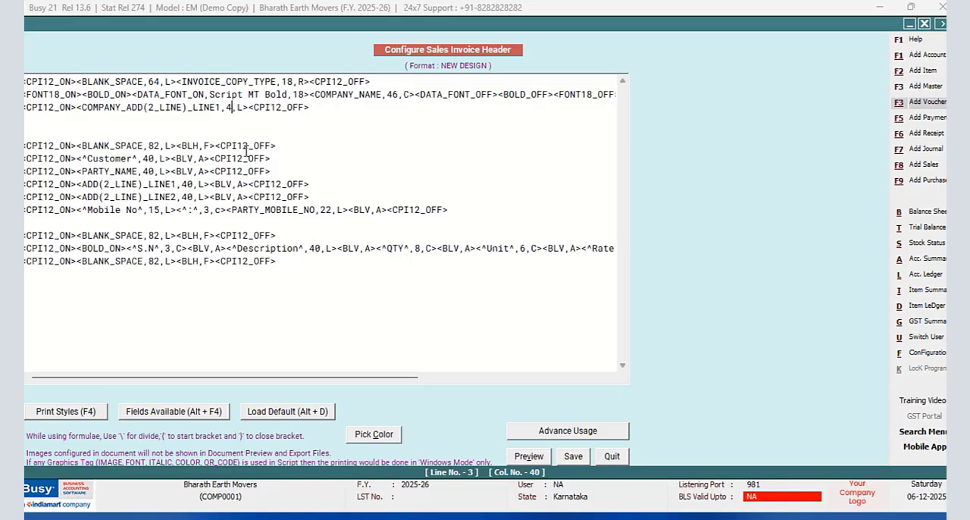
pyautogui.write('82')
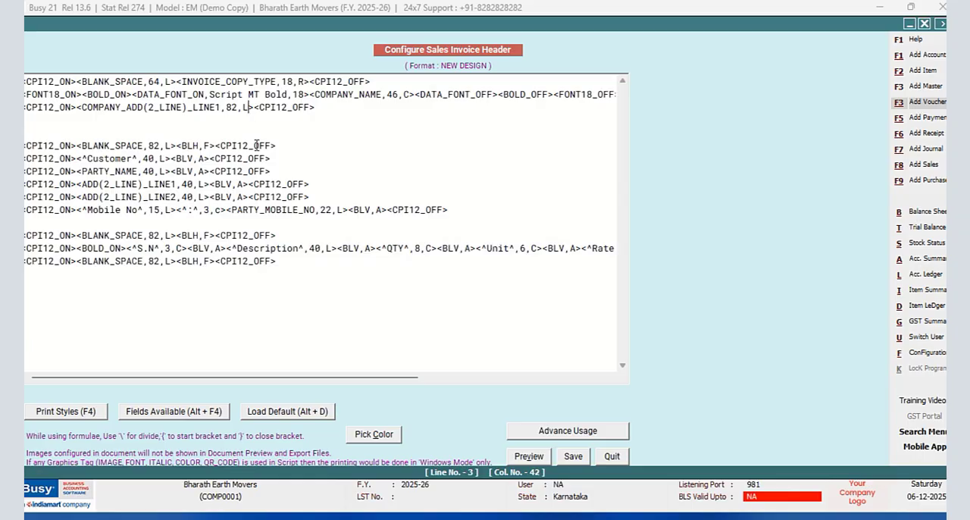
pyautogui.press('BackSpace')
pyautogui.write('c')
# - Duplicate the company address line onto line 4 and change the copied field to COMPANY_ADD(2_LINE)_LINE2
pyautogui.press('End')
pyautogui.hotkey('shift', 'Home')
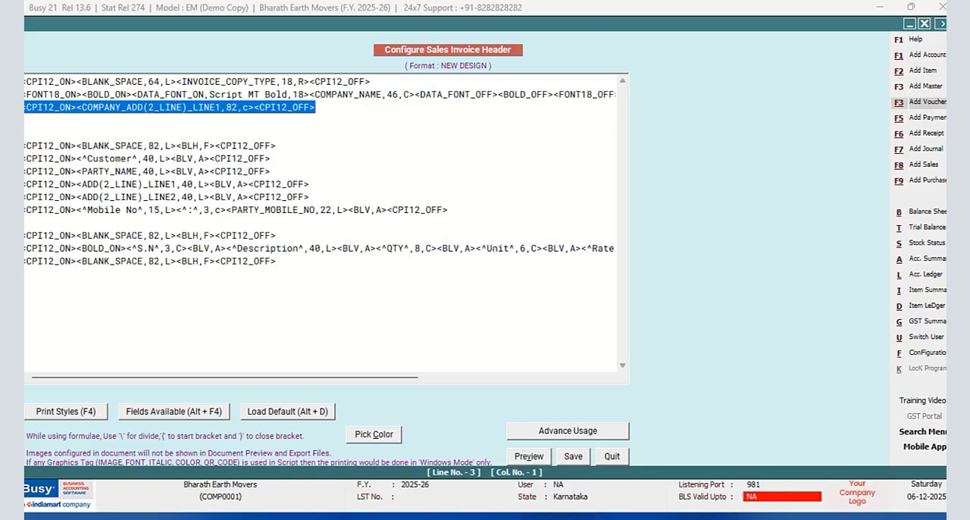
pyautogui.rightClick(55, 110)
pyautogui.click(85, 156)
pyautogui.click(51, 122)
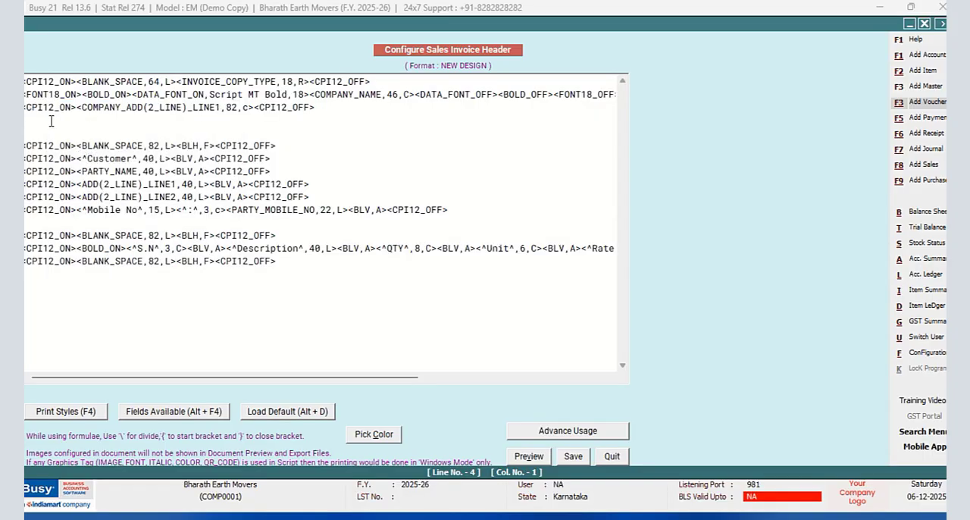
pyautogui.rightClick(50, 122)
pyautogui.click(88, 183)
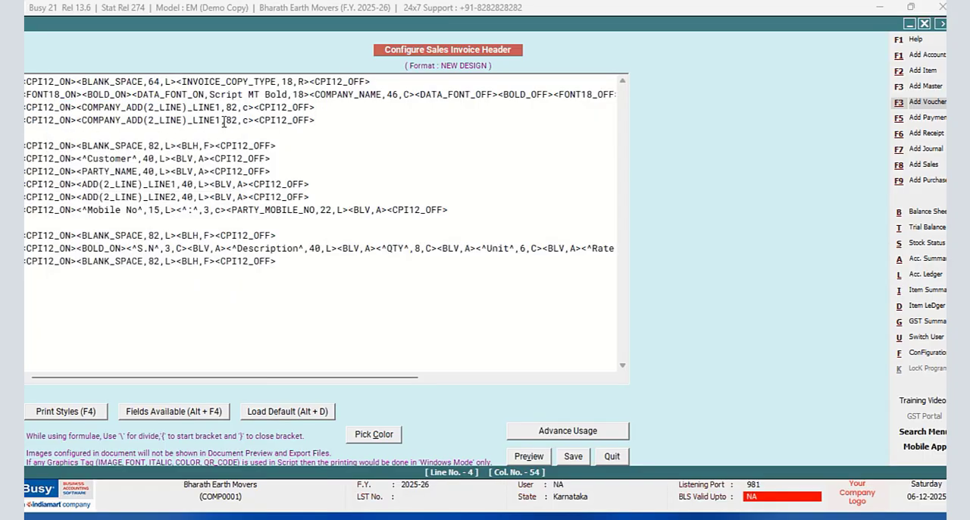
pyautogui.press('BackSpace')
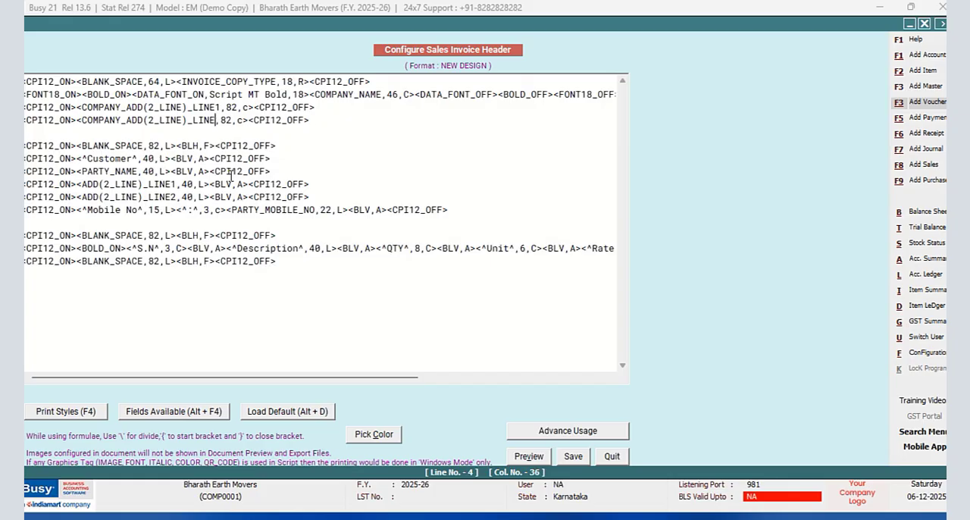
pyautogui.write('2')
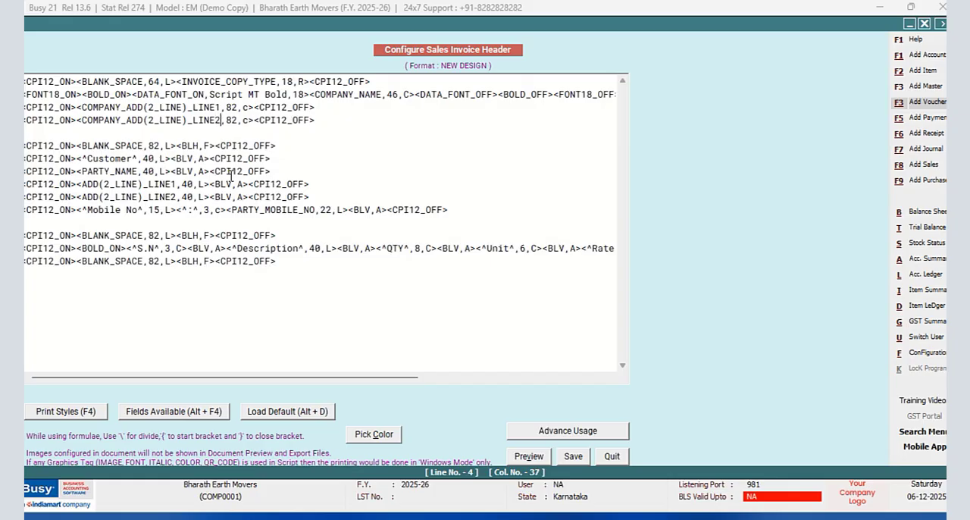
# - Insert a CPI12_ON and CPI12_OFF print style pair on the empty line below the second address line
pyautogui.click(53, 129)
pyautogui.press('F4')
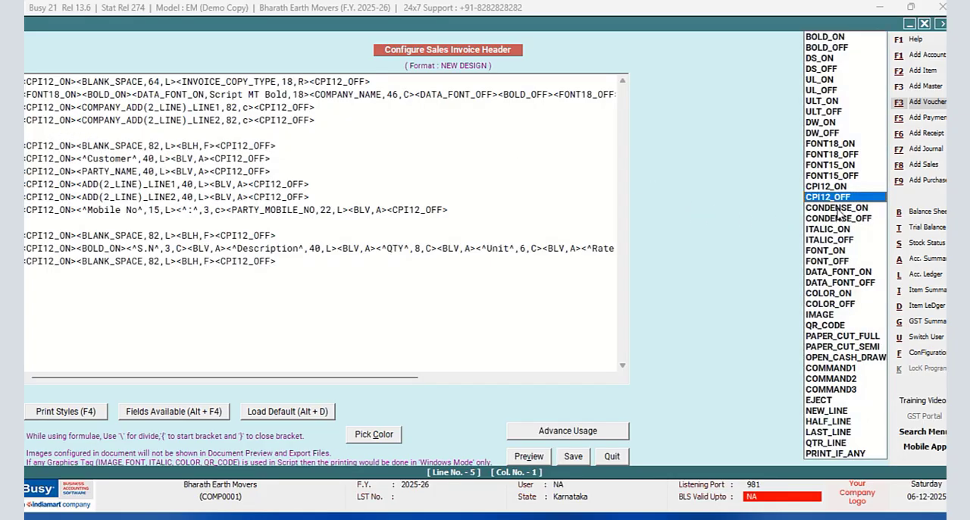
pyautogui.press('Return')
pyautogui.press('F4')
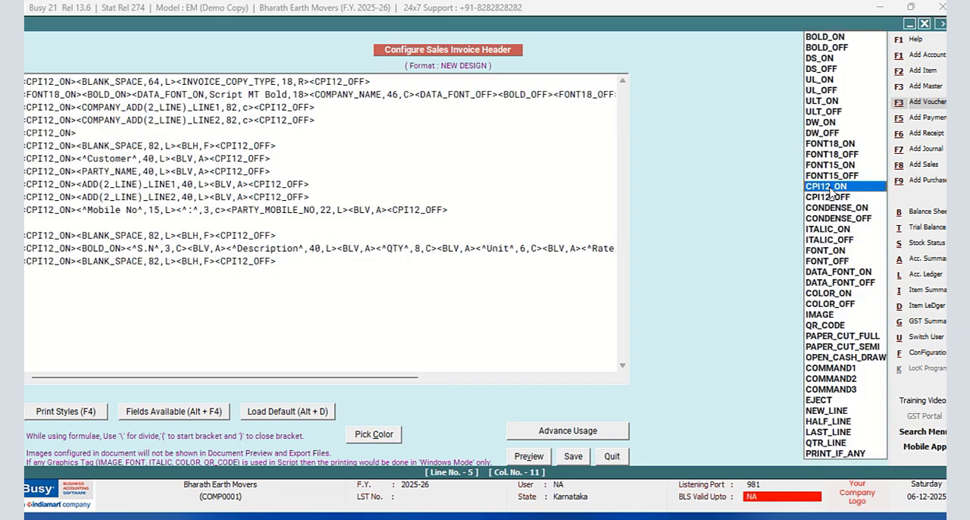
pyautogui.press('Down')
pyautogui.press('Return')
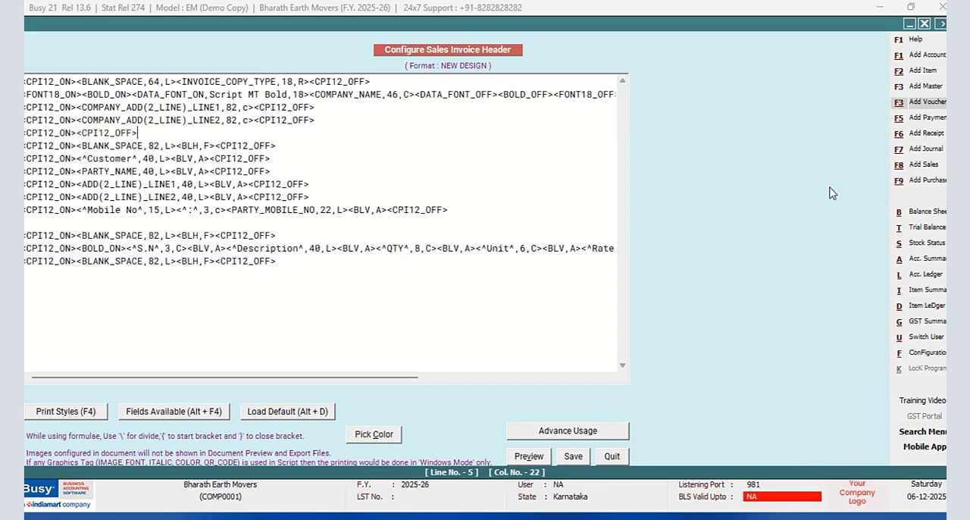
# - Begin a <^ text tag between the CPI12 tags on line 5 with "Mobile No : " and the company's two comma-separated mobile numbers
pyautogui.click(76, 133)
pyautogui.write('<^')
pyautogui.write('mOB')
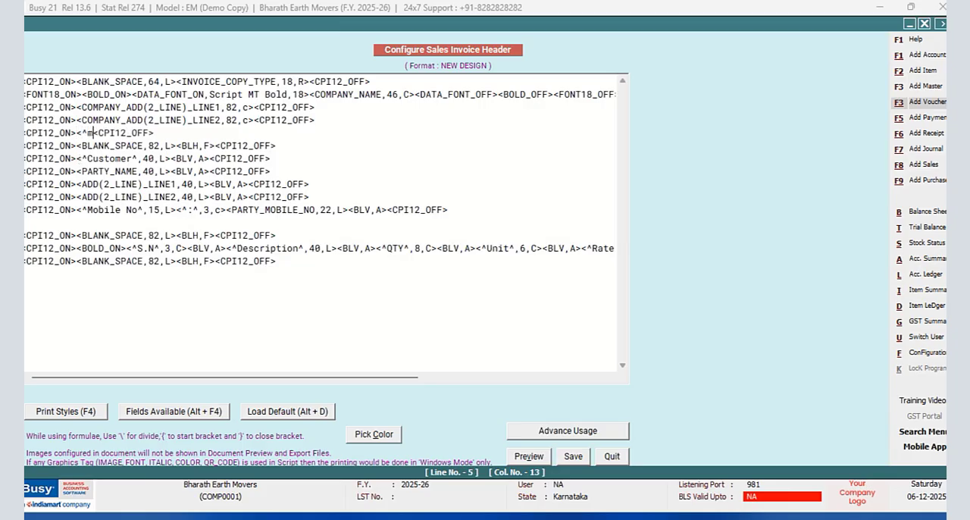
pyautogui.press('BackSpace')
pyautogui.press('BackSpace')
pyautogui.press('BackSpace')
pyautogui.write('Mobile No')
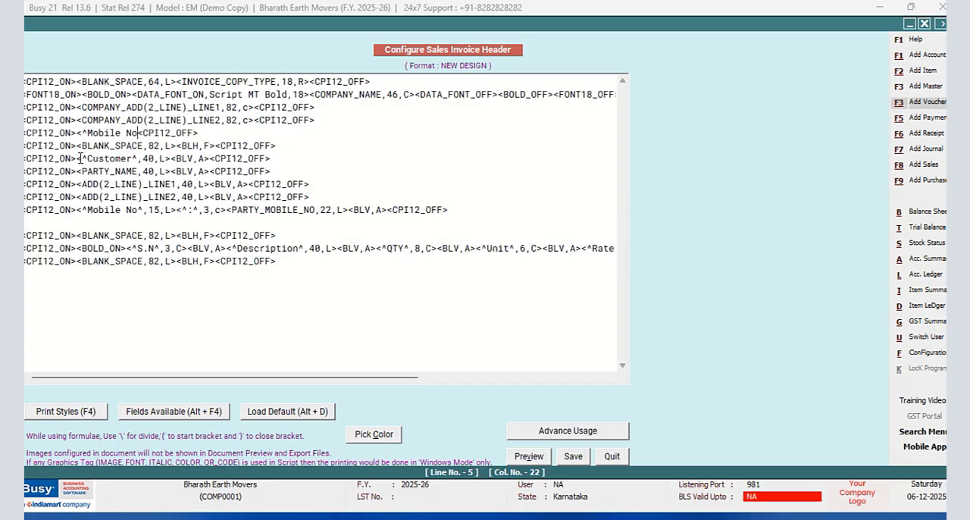
pyautogui.write(' : ')
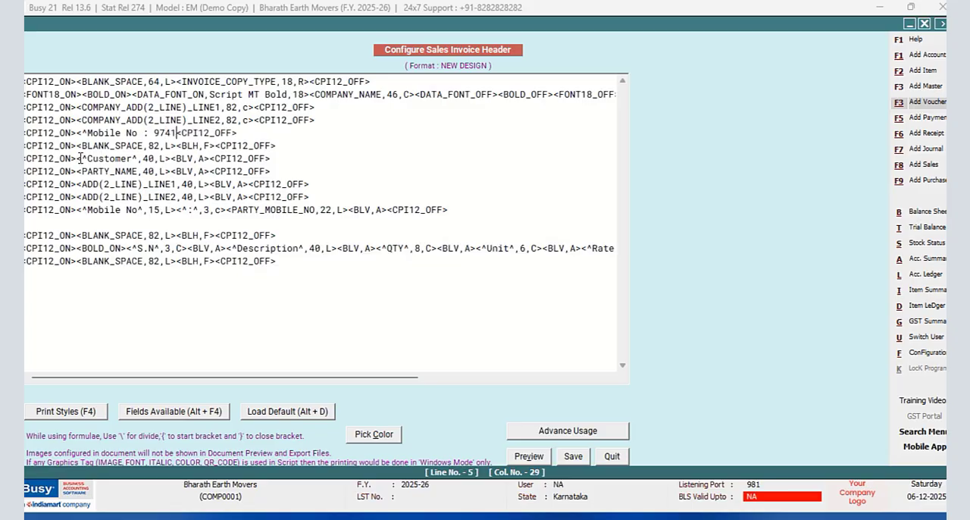
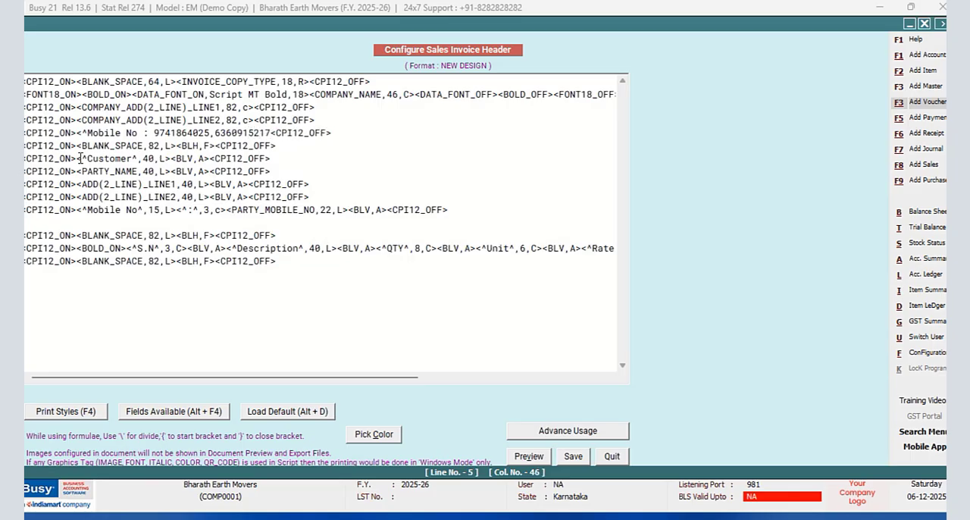
pyautogui.write(' for D')
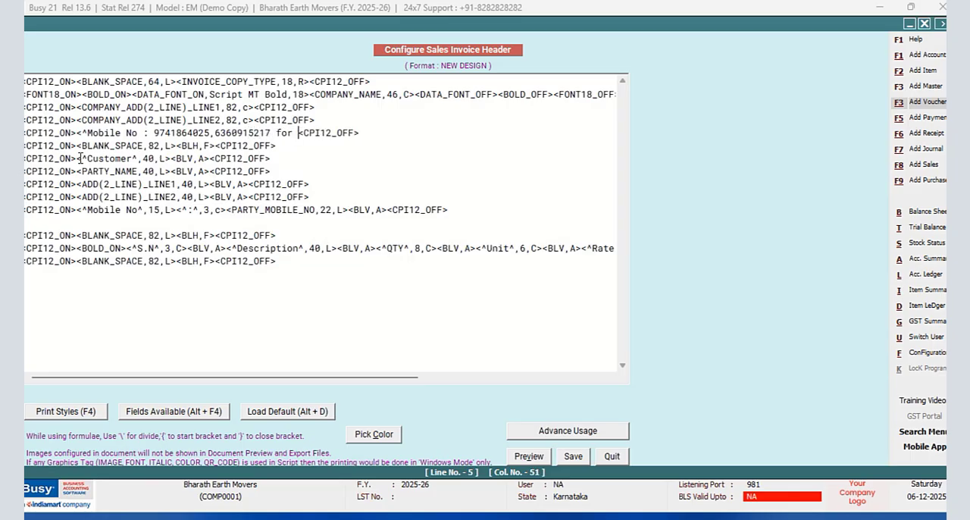
# - Complete the mobile number text with " for Demo Purpose Only" and close its tag with width 82 and alignment c
pyautogui.press('BackSpace')
pyautogui.press('BackSpace')
pyautogui.press('BackSpace')
pyautogui.press('BackSpace')
pyautogui.press('BackSpace')
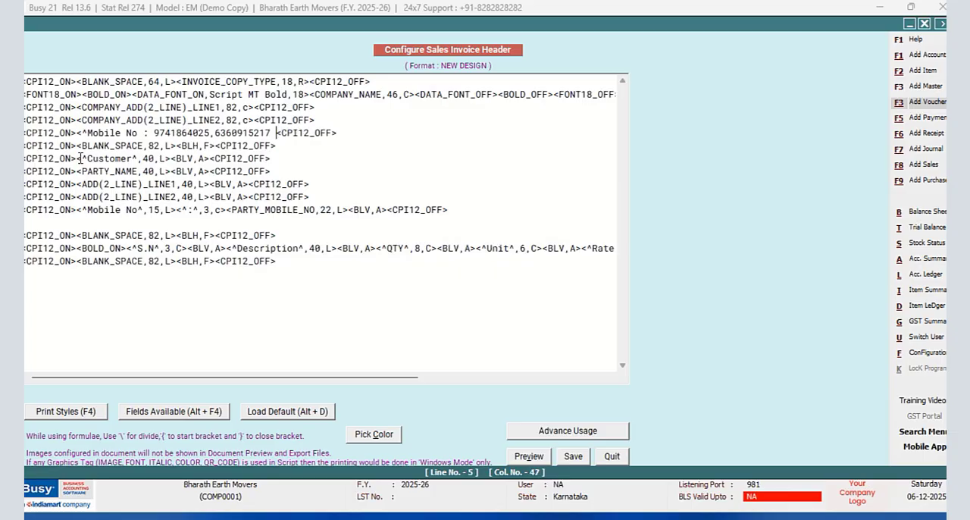
pyautogui.write('for Demo ')
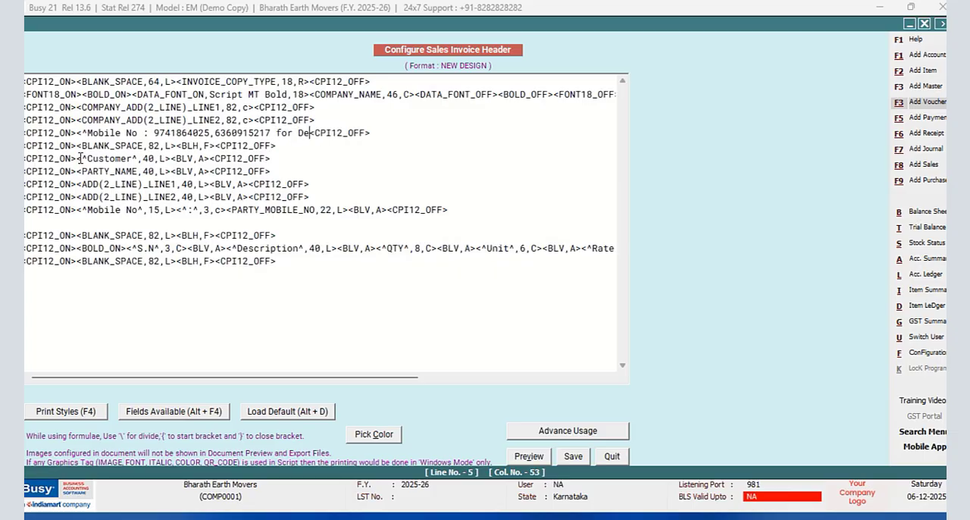
pyautogui.write('Purpose O')
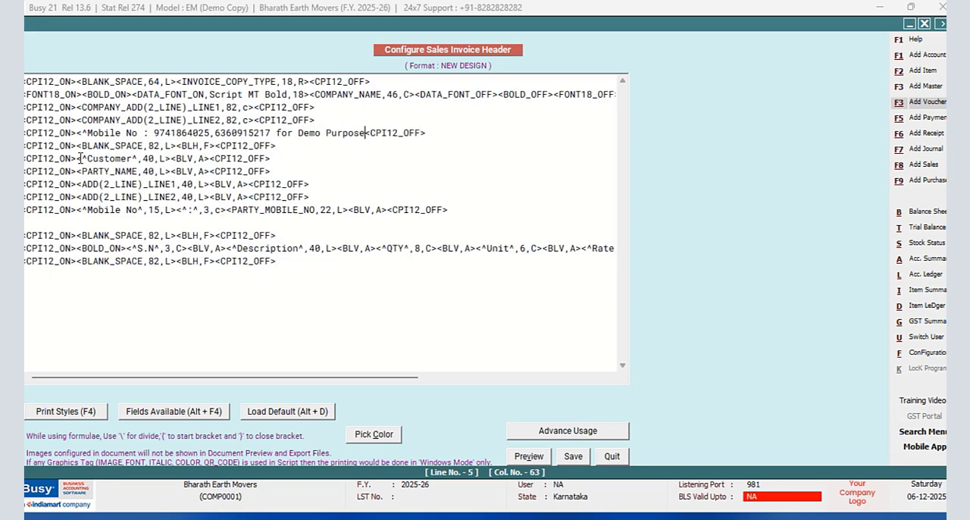
pyautogui.write('nly')
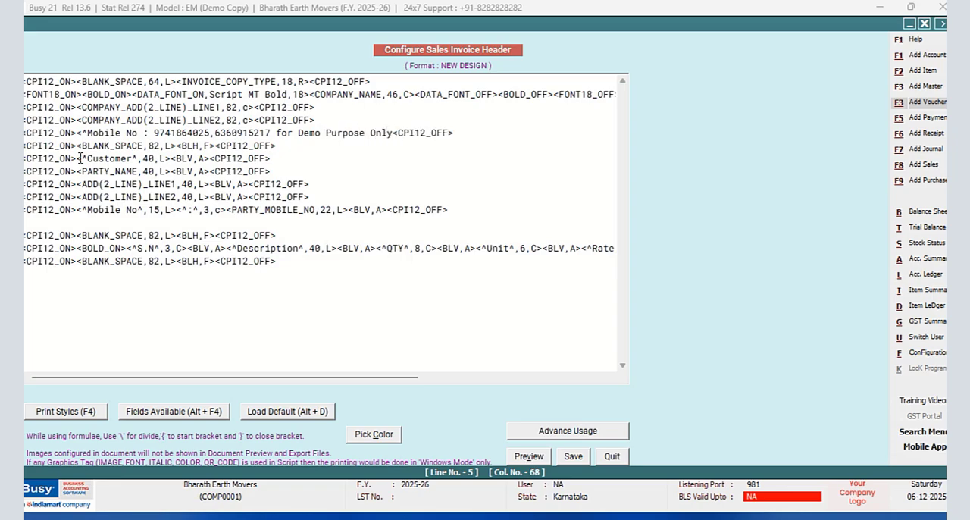
pyautogui.write('^,82')
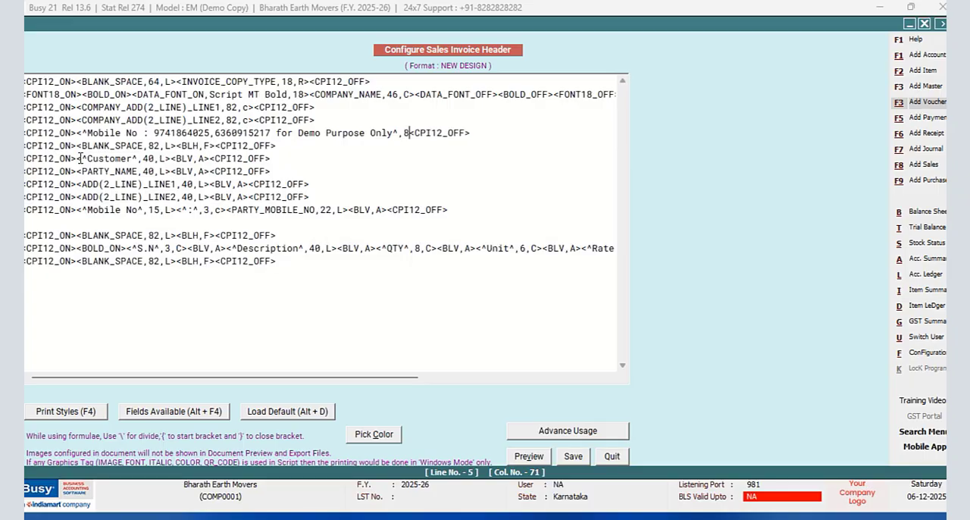
pyautogui.write(',c')
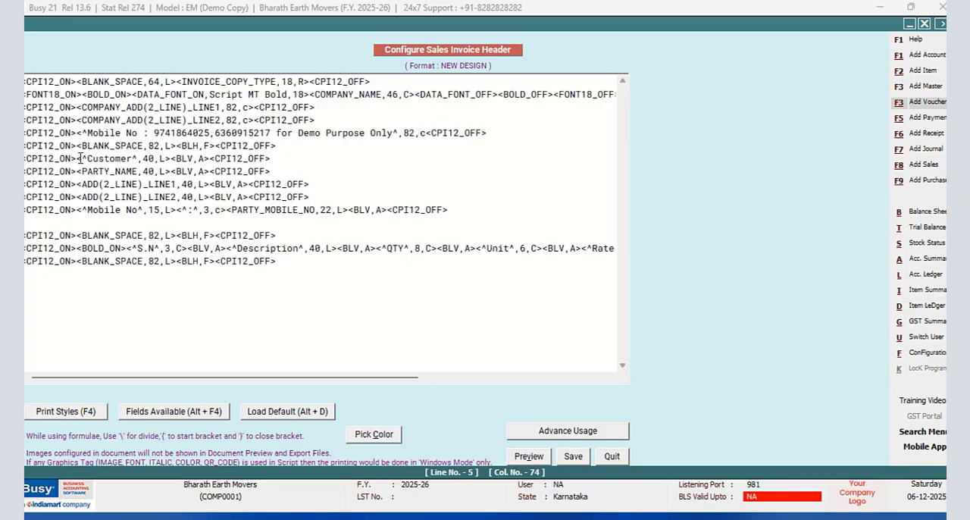
pyautogui.write('>')
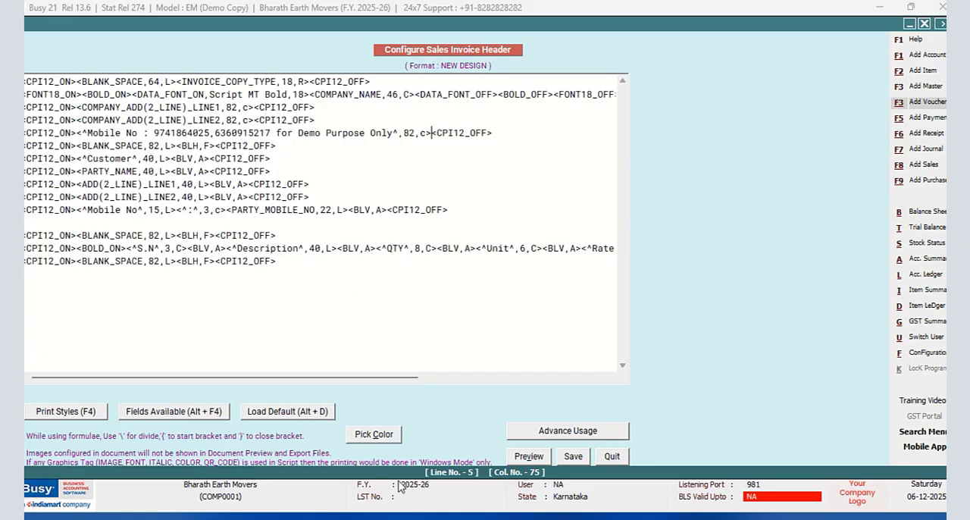
# - Save the invoice header, leave the document configuration and return to the sales voucher
pyautogui.click(573, 456)
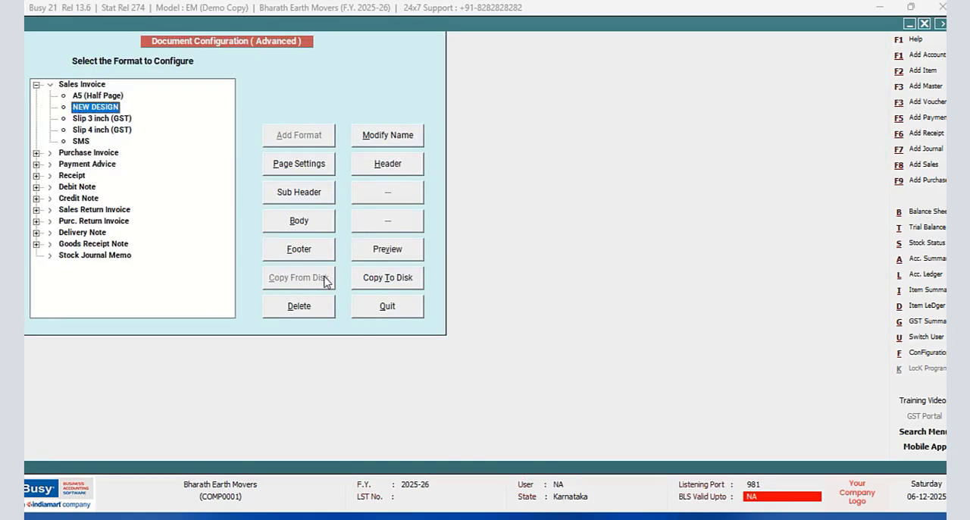
pyautogui.click(402, 307)
pyautogui.click(122, 213)
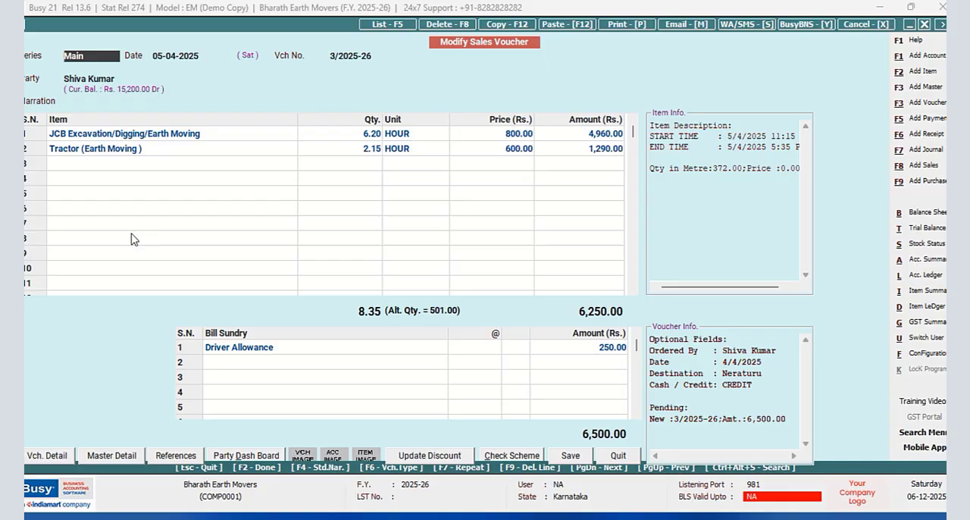
# - Open the sales voucher's print preview and enlarge it to 90% to check the new invoice header
pyautogui.click(618, 26)
pyautogui.click(444, 274)
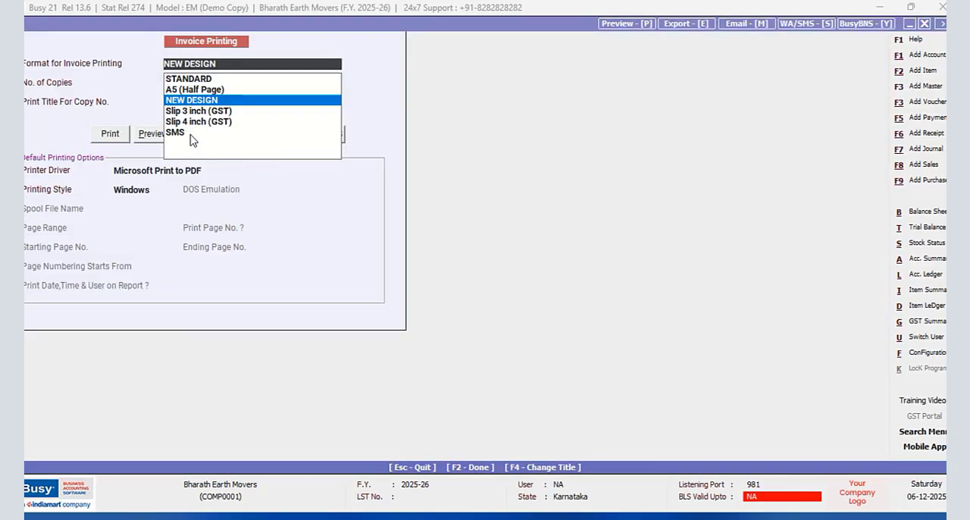
pyautogui.click(155, 137)
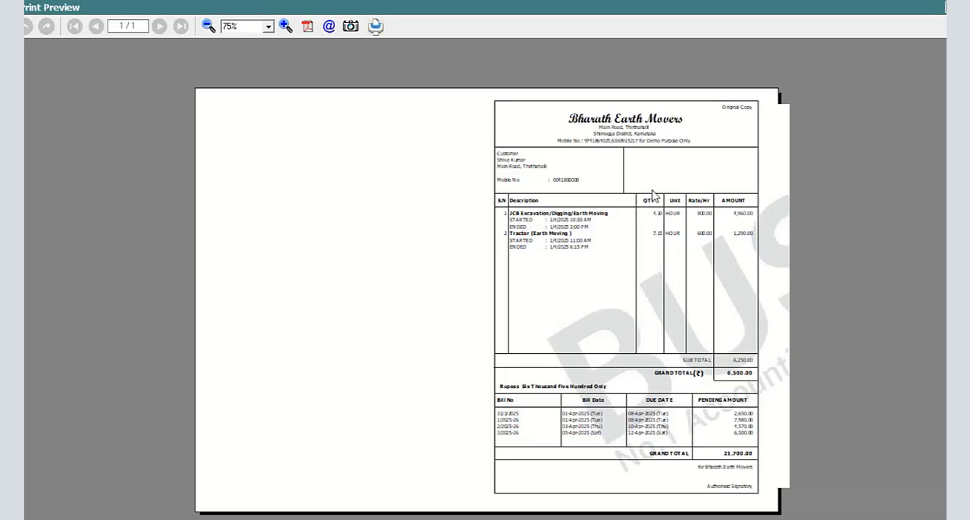
pyautogui.click(285, 27)
pyautogui.click(286, 27)
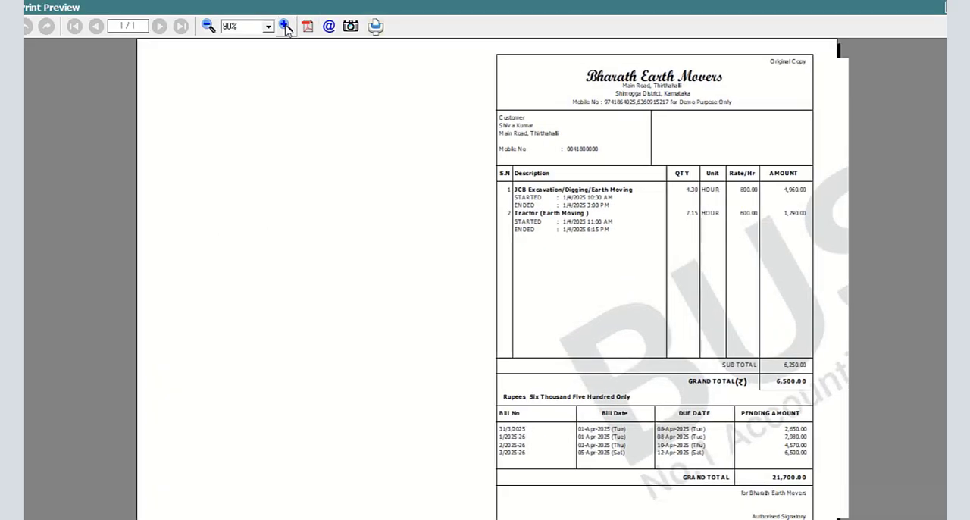